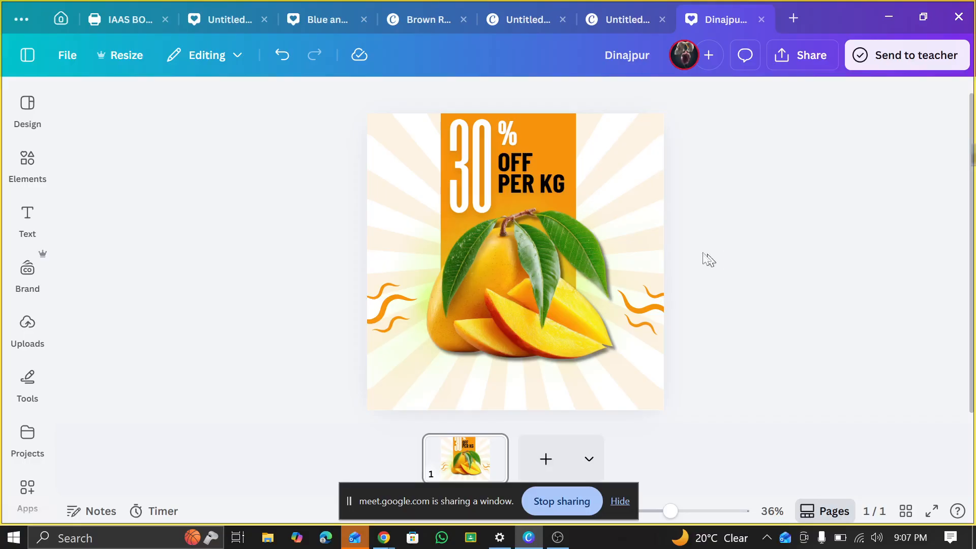
Add a blank second page to the design and return to the mango poster page
left_click(553, 456)
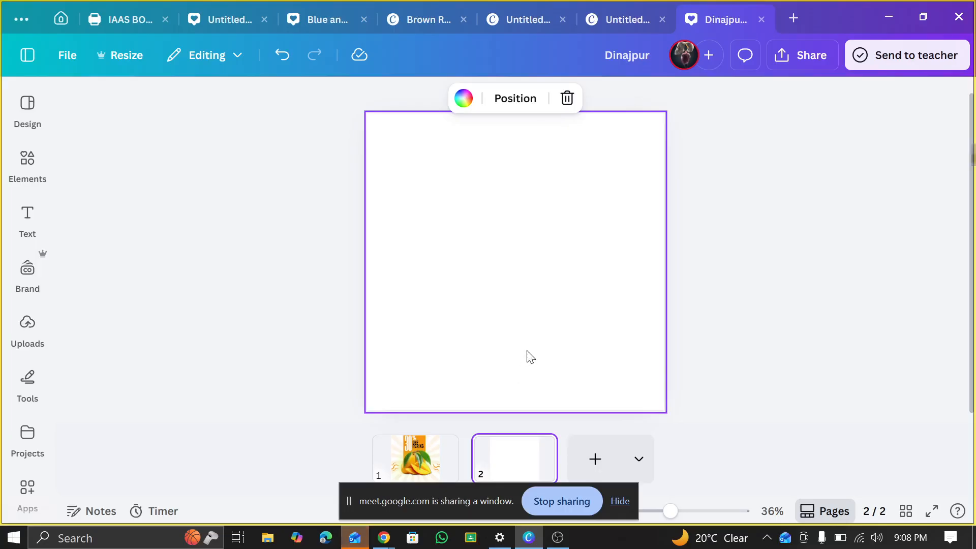
left_click(452, 450)
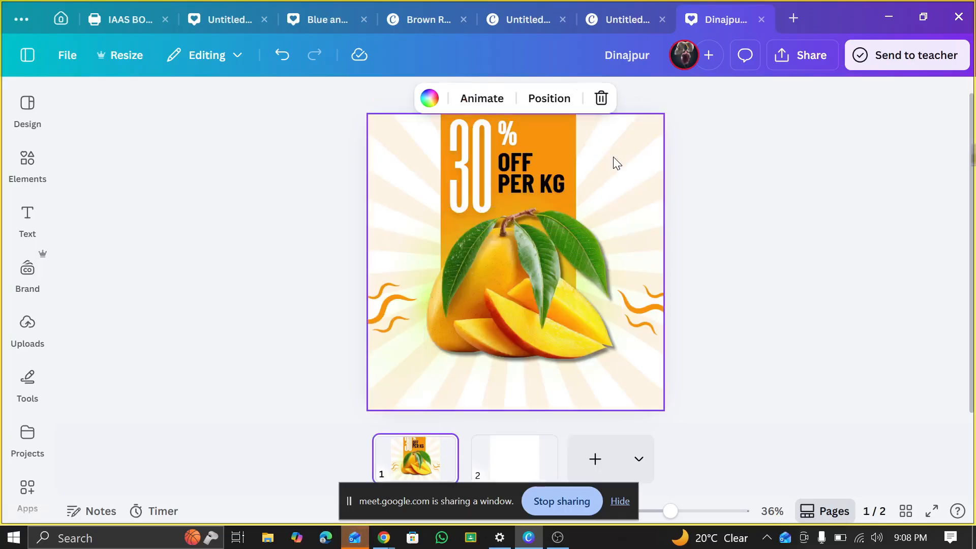
left_click(713, 168)
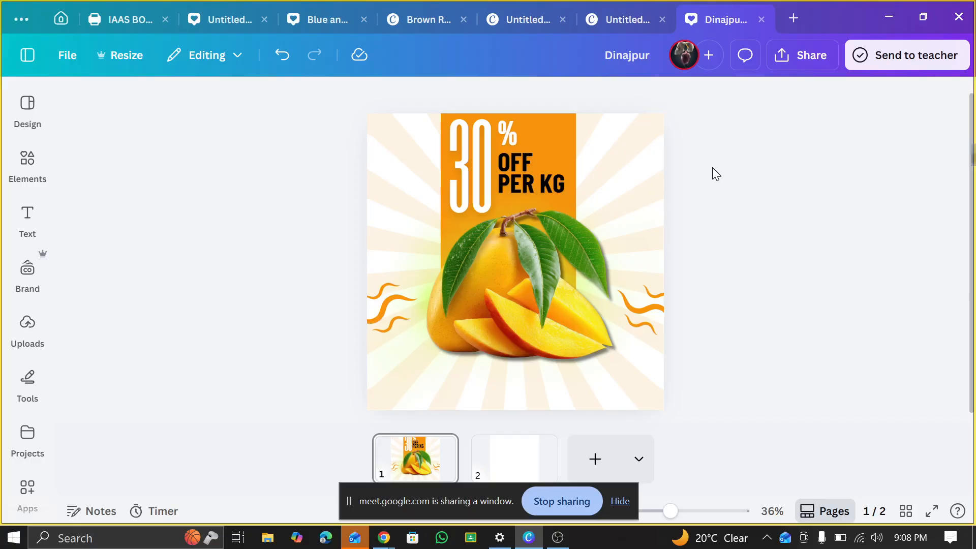
Examine the layer stack of the mango poster page, from the discount text group down to the background
left_click(541, 181)
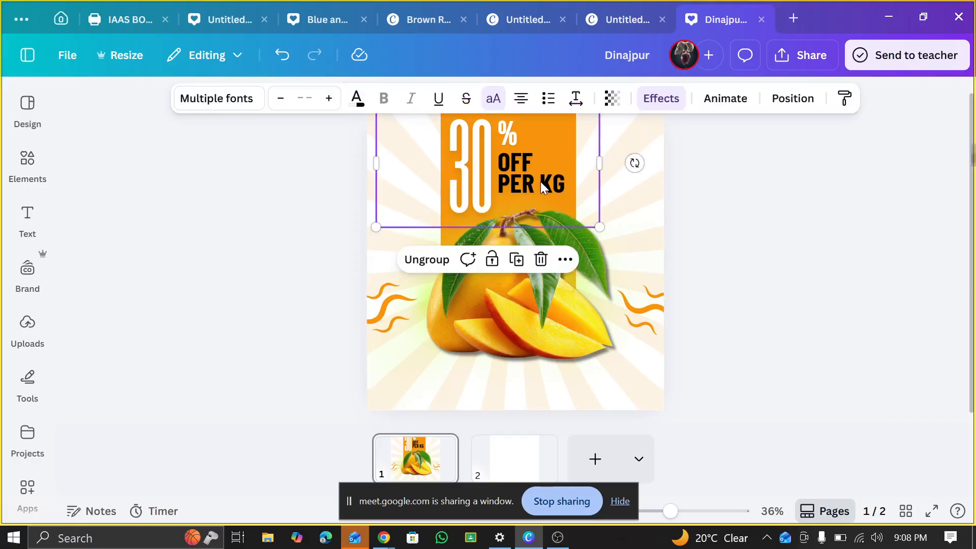
left_click(772, 102)
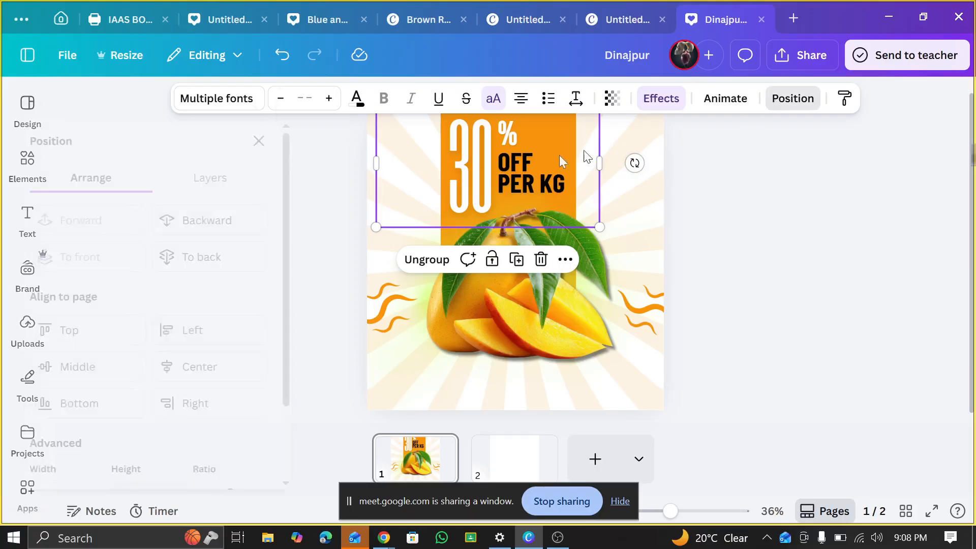
left_click(264, 189)
scroll(279, 315, "down", 3)
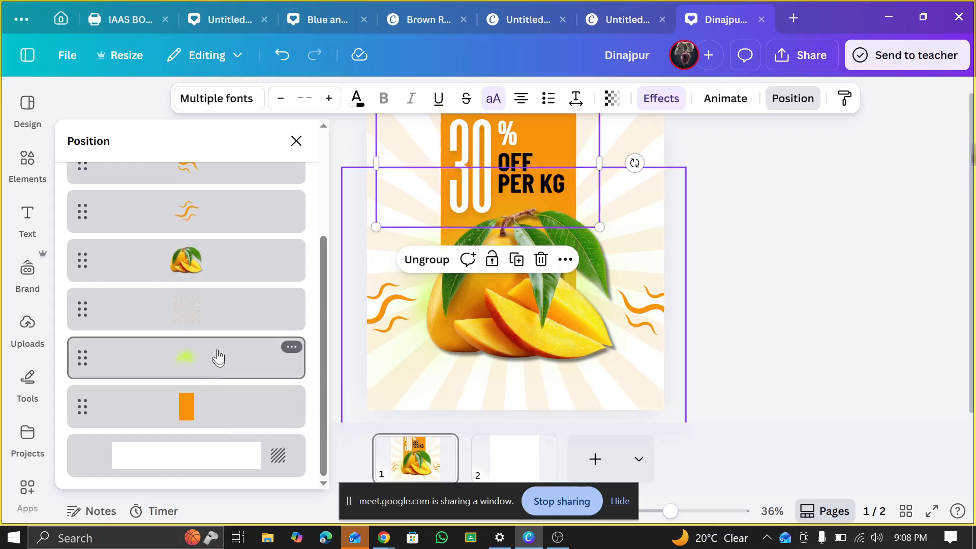
scroll(219, 323, "up", 5)
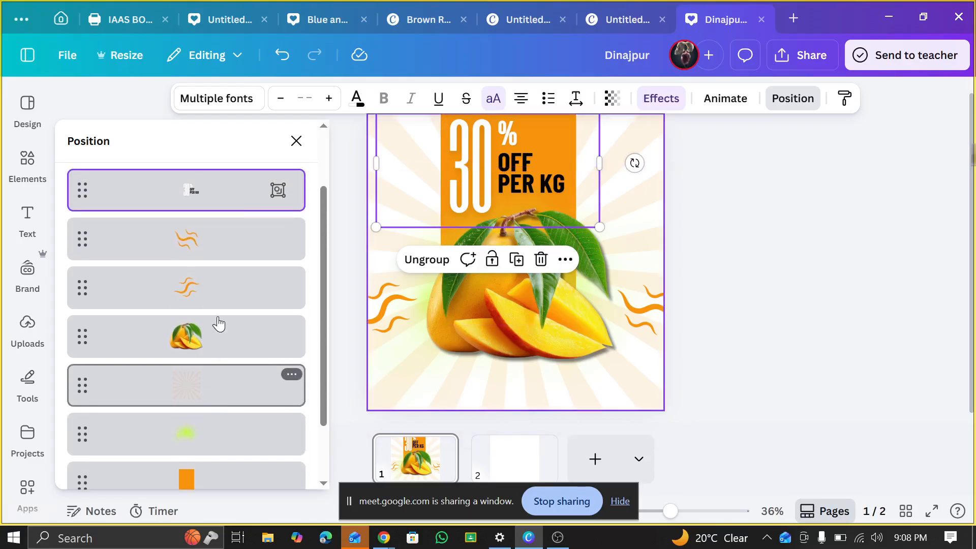
left_click(758, 244)
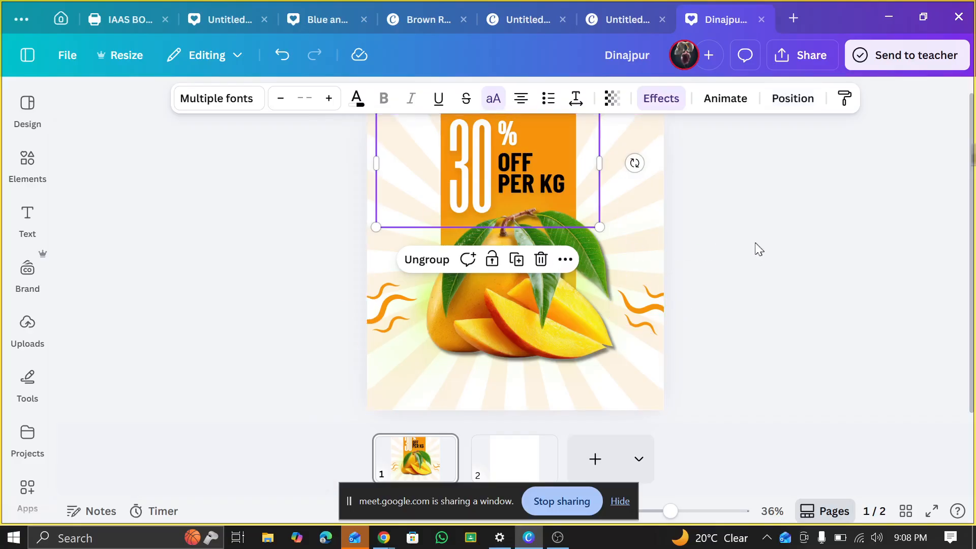
Compare the mango poster page with the blank second page, ending on the blank page
left_click(504, 469)
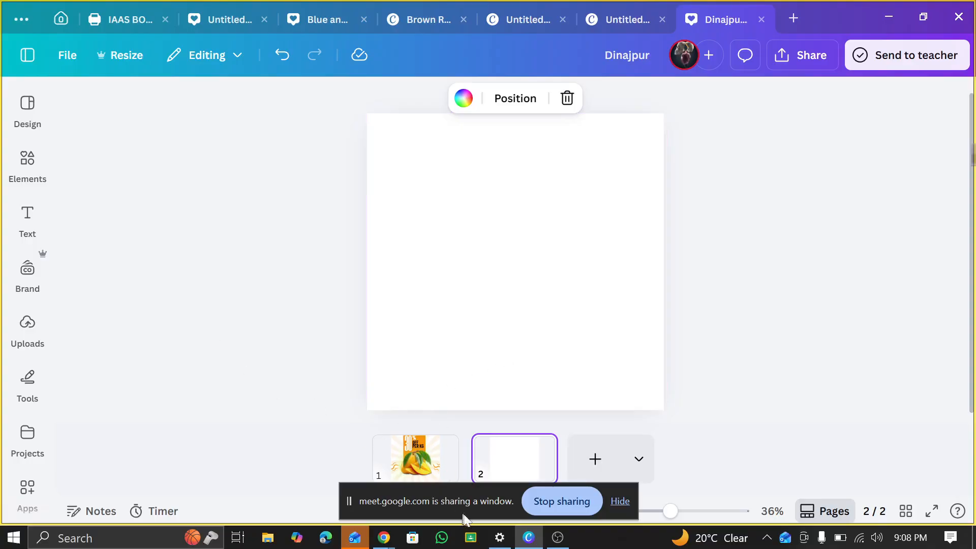
left_click(432, 463)
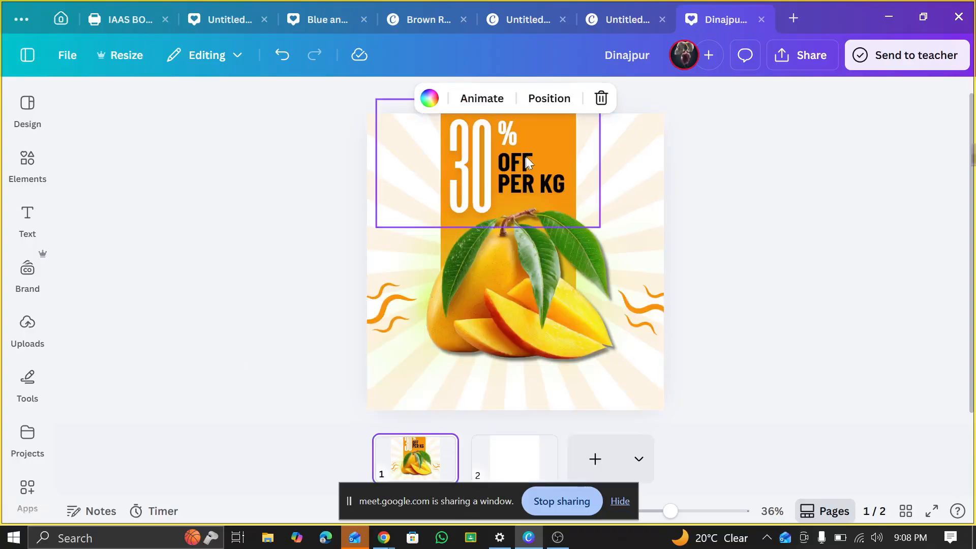
left_click(517, 464)
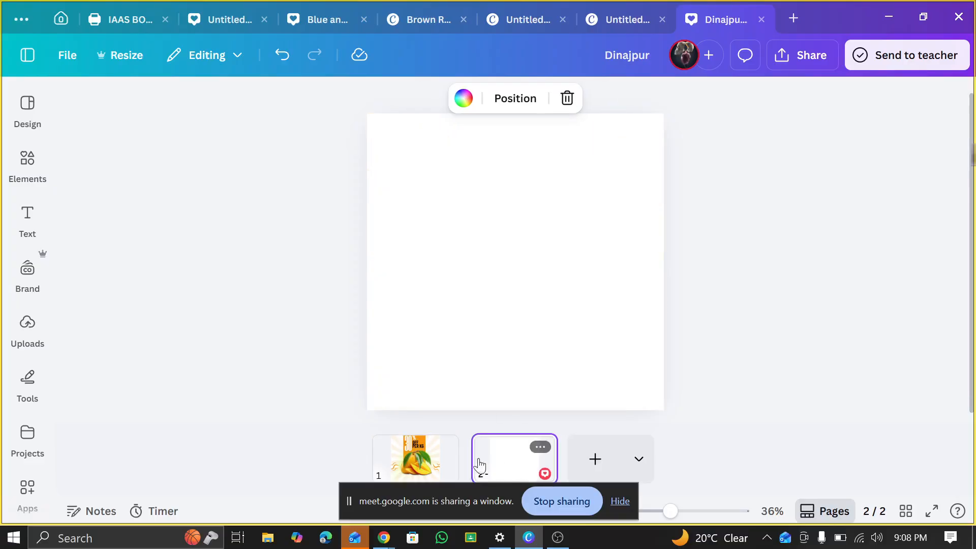
left_click(435, 465)
left_click(510, 473)
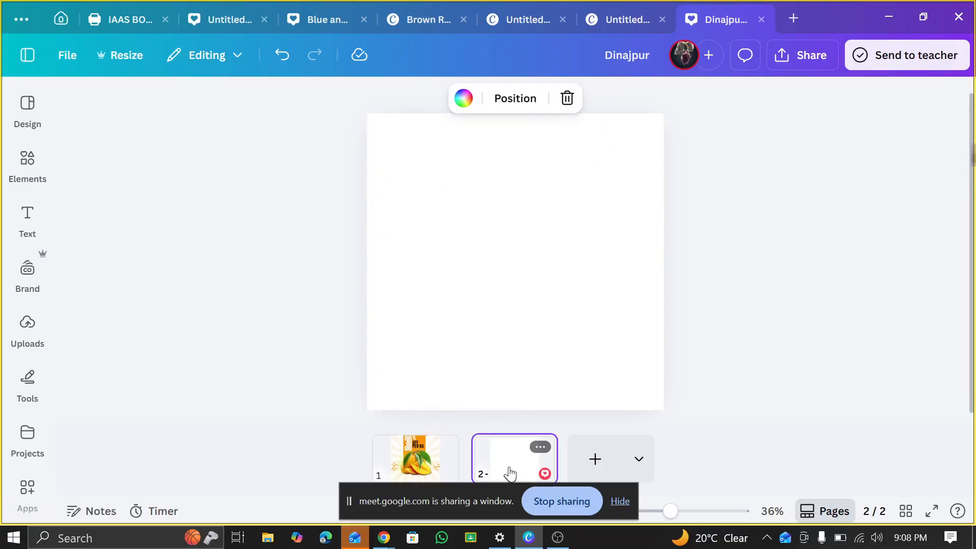
Search the elements library for "design" and show all of the graphics results
left_click(30, 325)
left_click(40, 111)
left_click(27, 160)
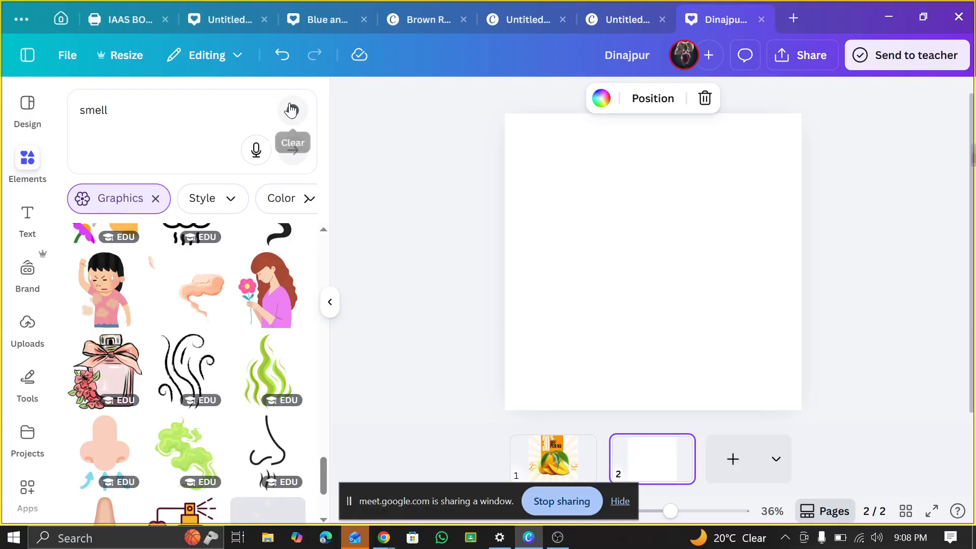
left_click(291, 110)
left_click(179, 112)
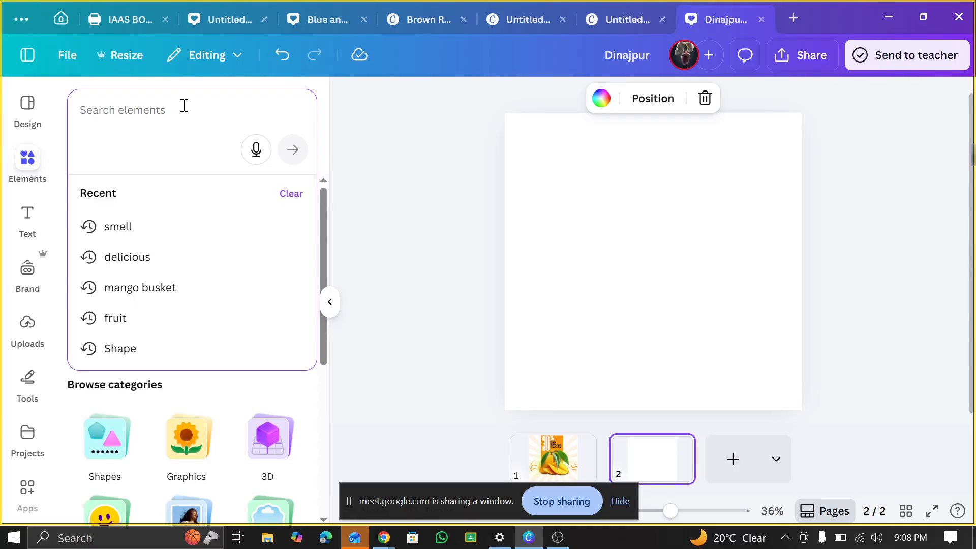
type("des")
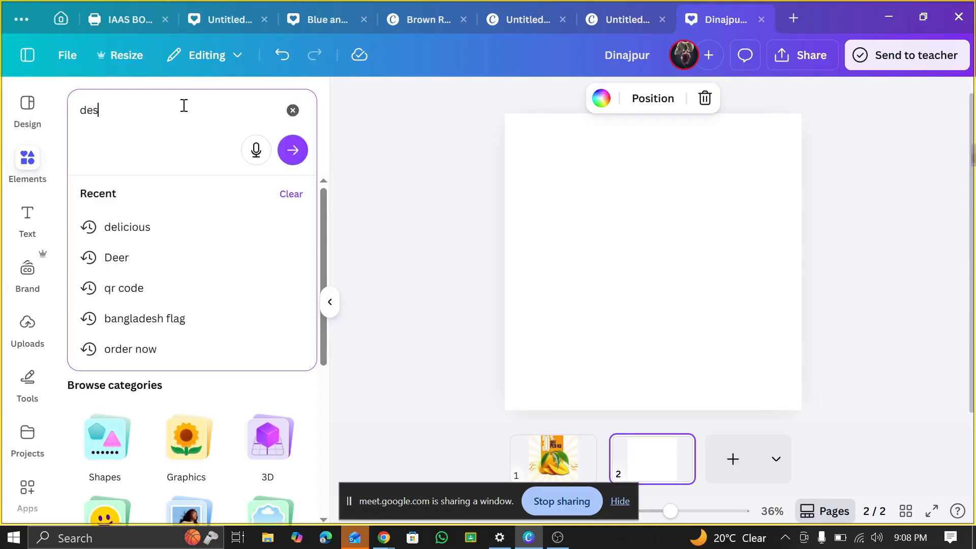
type("ign")
key("Return")
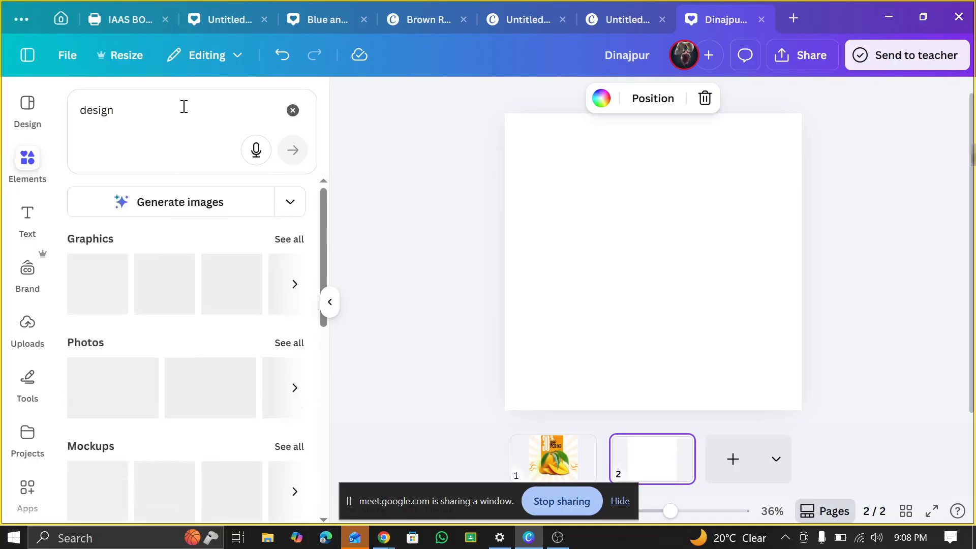
scroll(204, 315, "down", 5)
scroll(224, 310, "up", 5)
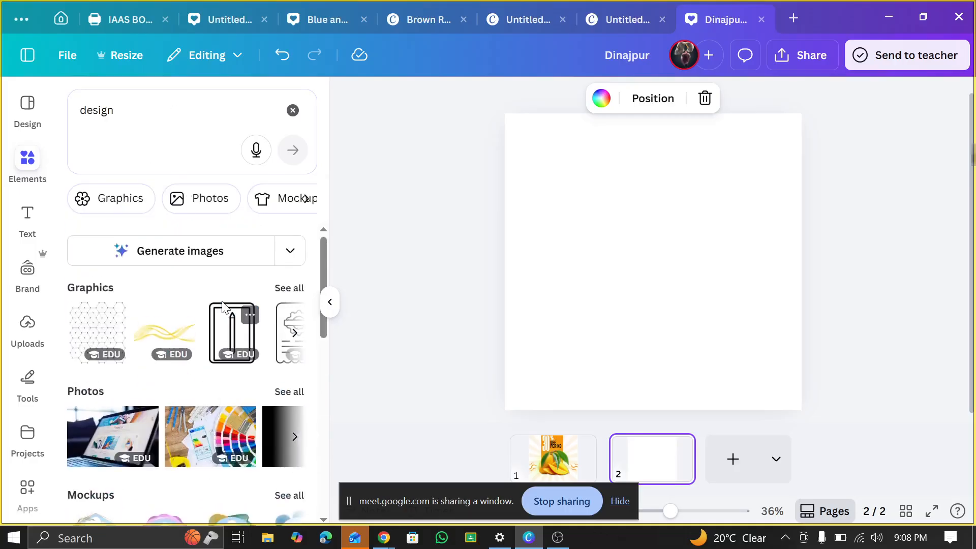
left_click(296, 294)
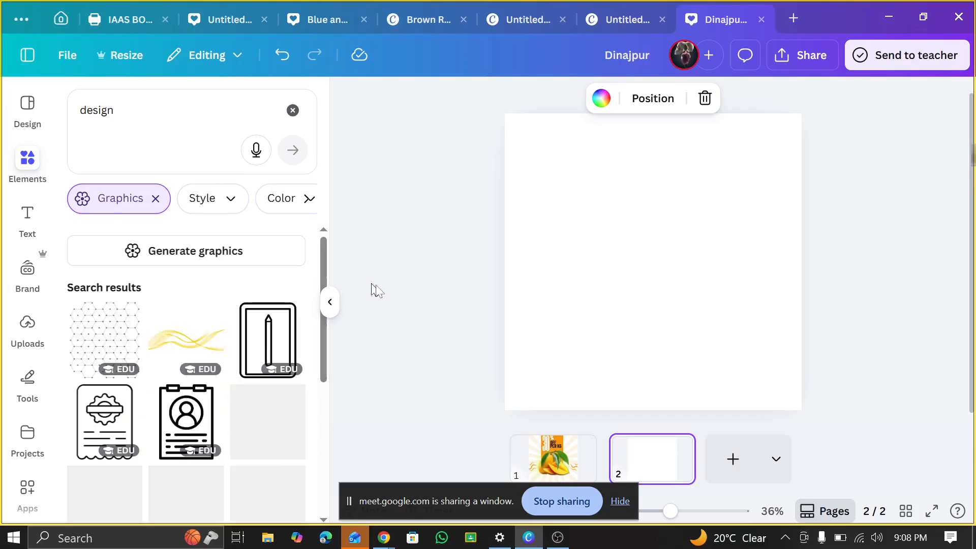
Look through the "design" graphics for a suitable element for the blank page
scroll(162, 402, "down", 3)
scroll(161, 401, "down", 10)
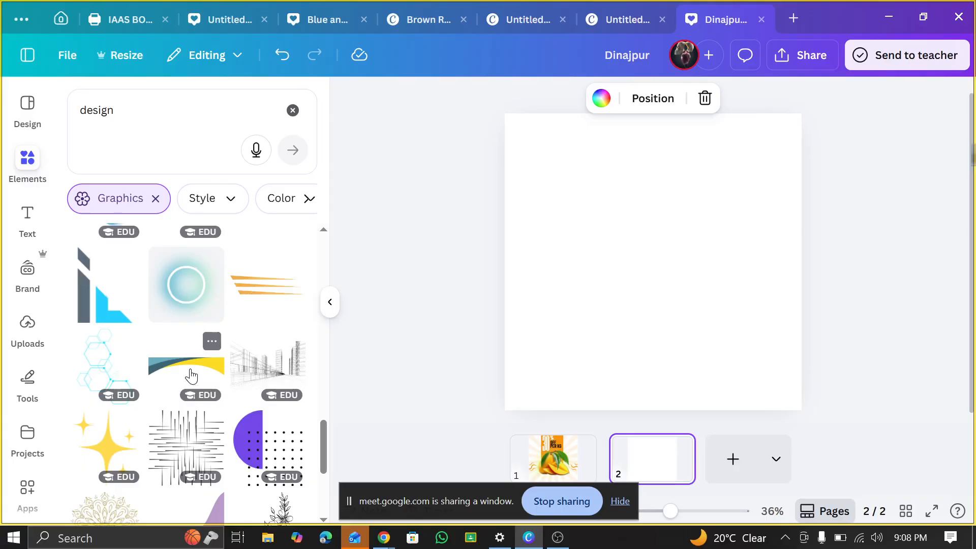
scroll(189, 371, "down", 8)
scroll(191, 368, "down", 8)
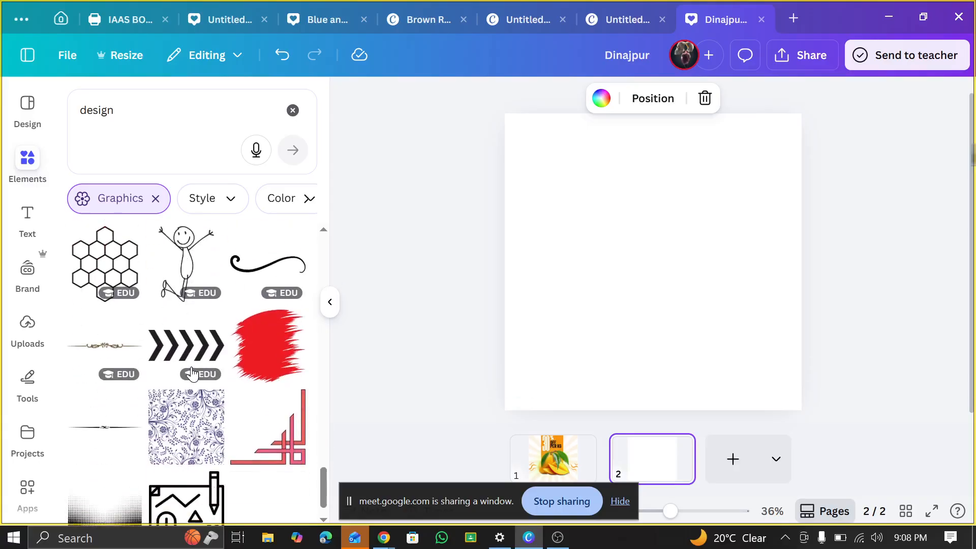
scroll(192, 374, "down", 8)
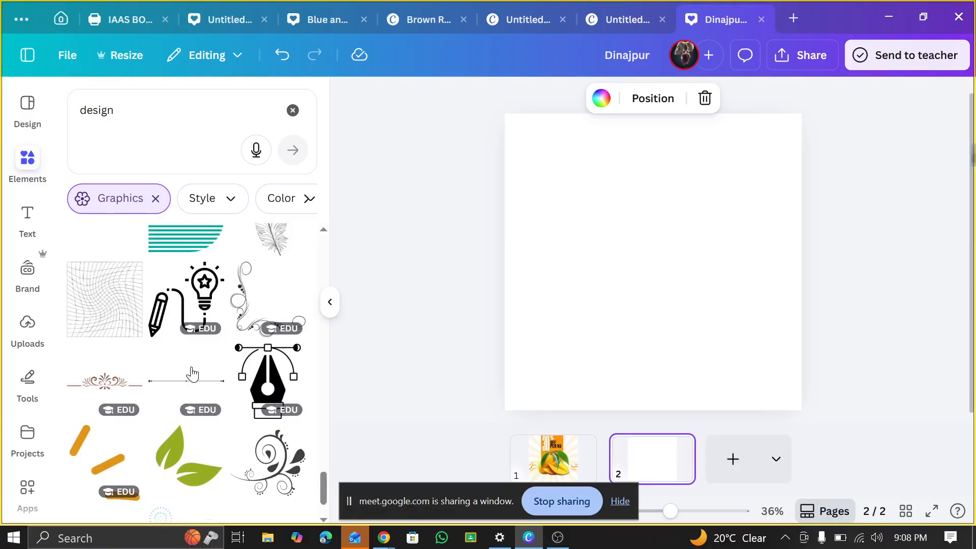
scroll(192, 370, "down", 5)
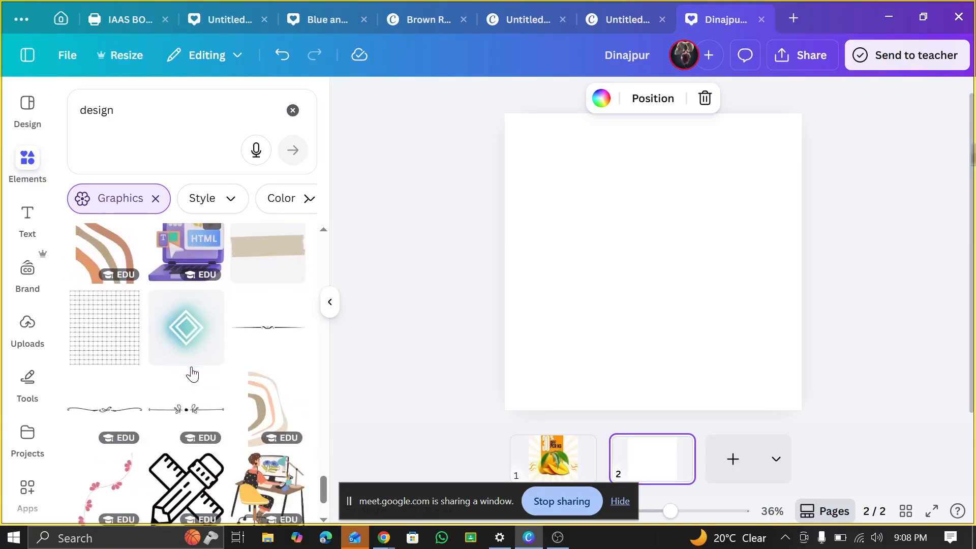
scroll(192, 371, "down", 10)
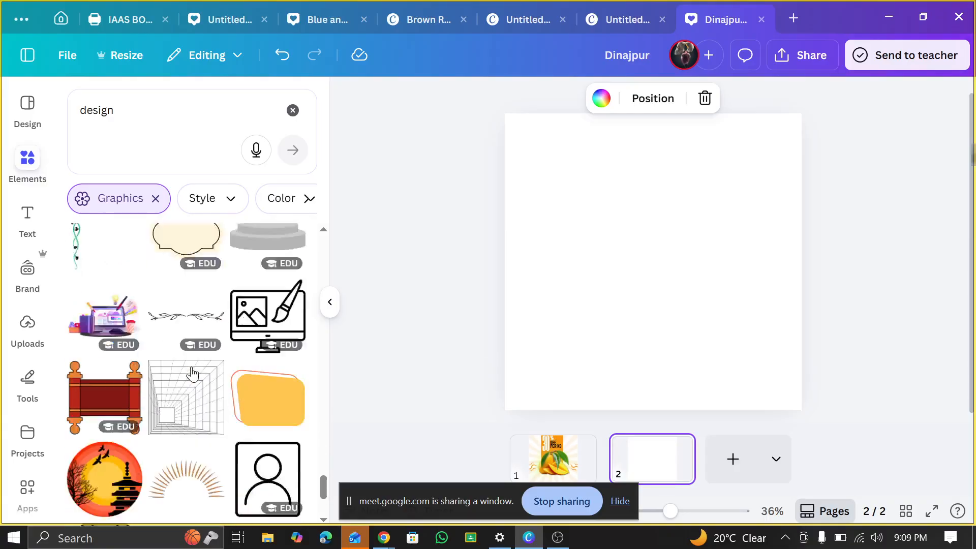
scroll(192, 371, "down", 5)
scroll(191, 367, "down", 10)
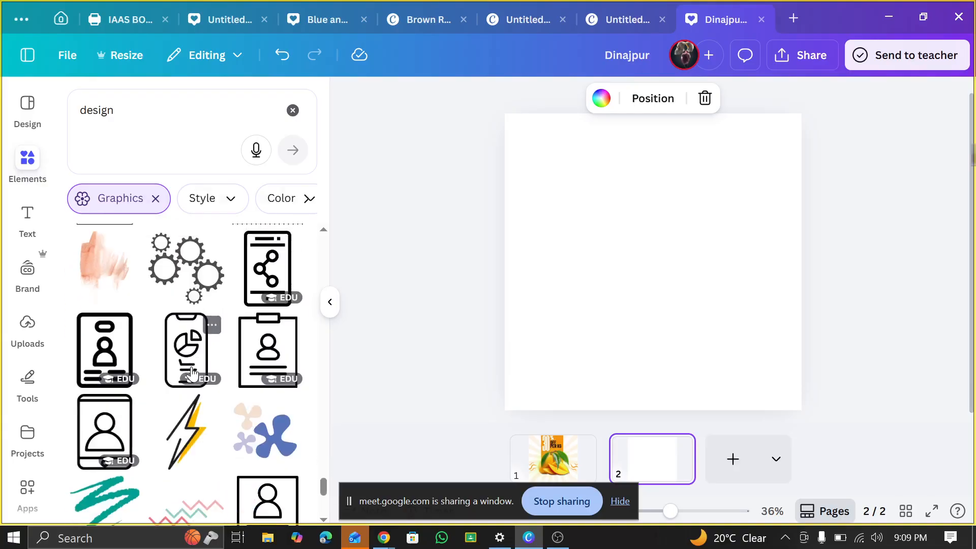
scroll(303, 375, "down", 5)
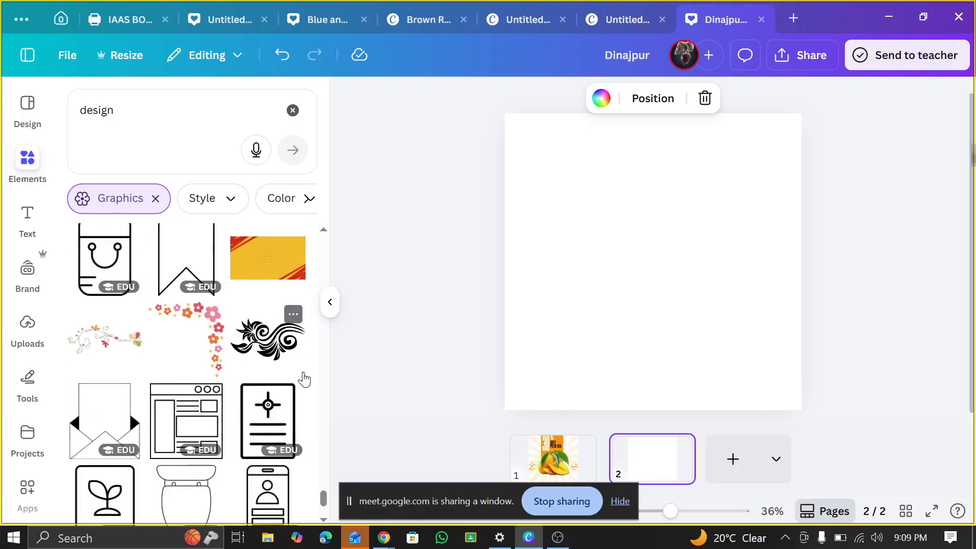
Duplicate the sunburst rays background on the mango poster page, checking its place in the layer stack
left_click(561, 466)
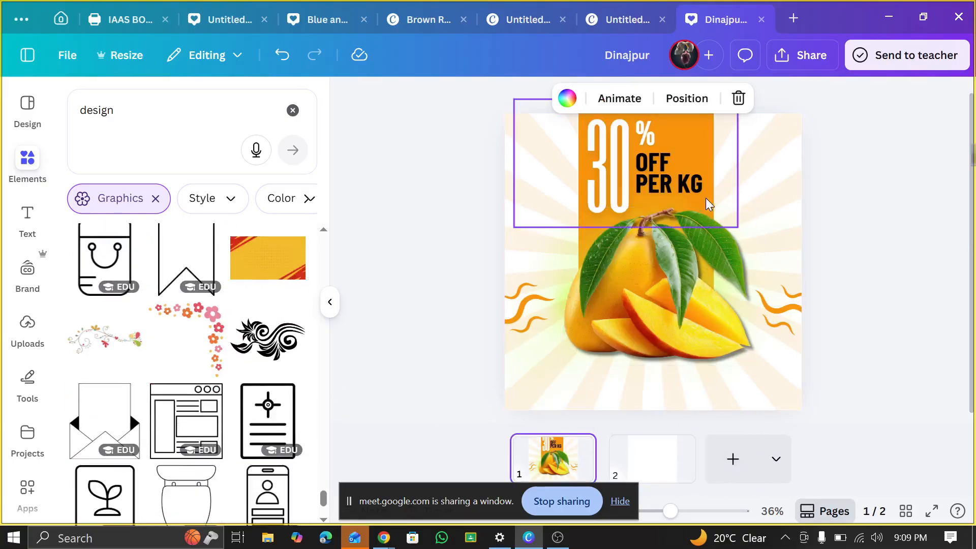
left_click(760, 158)
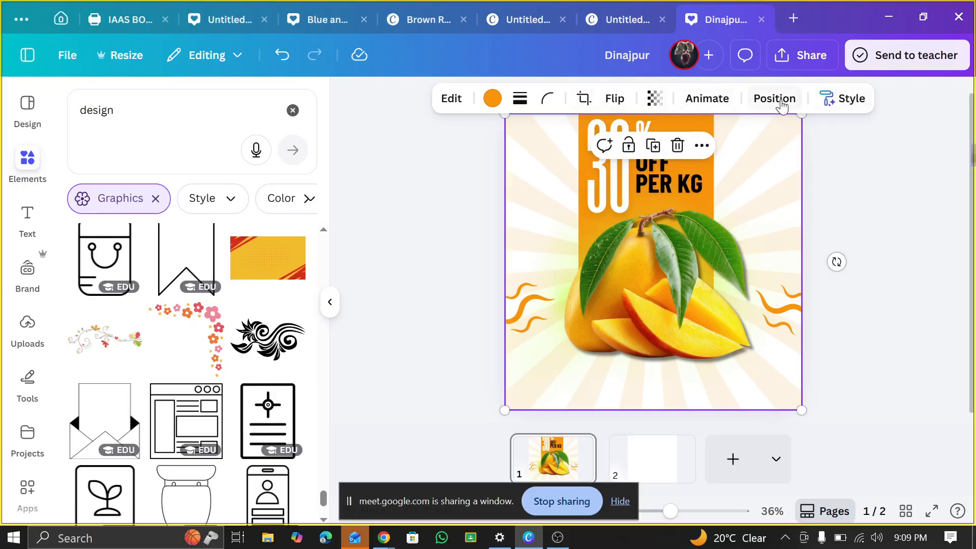
left_click(774, 99)
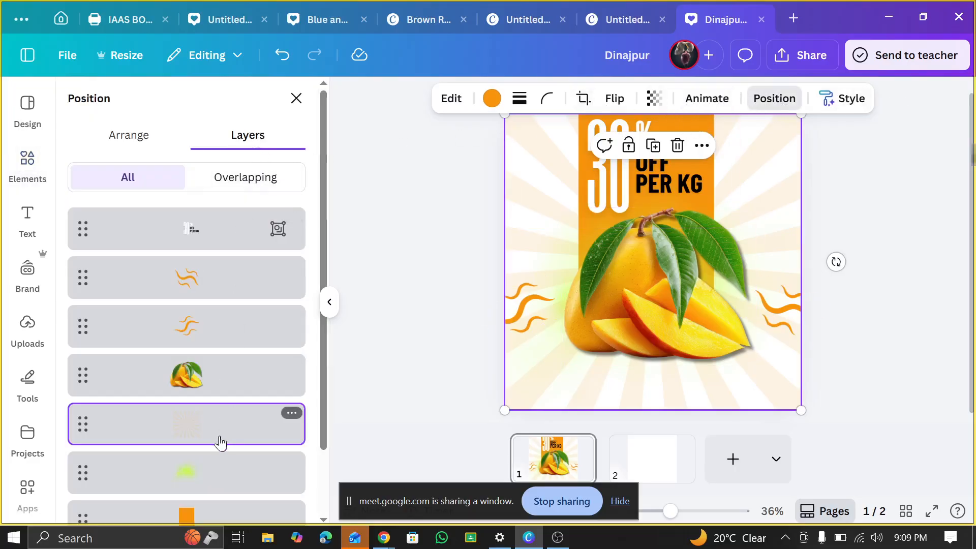
right_click(788, 168)
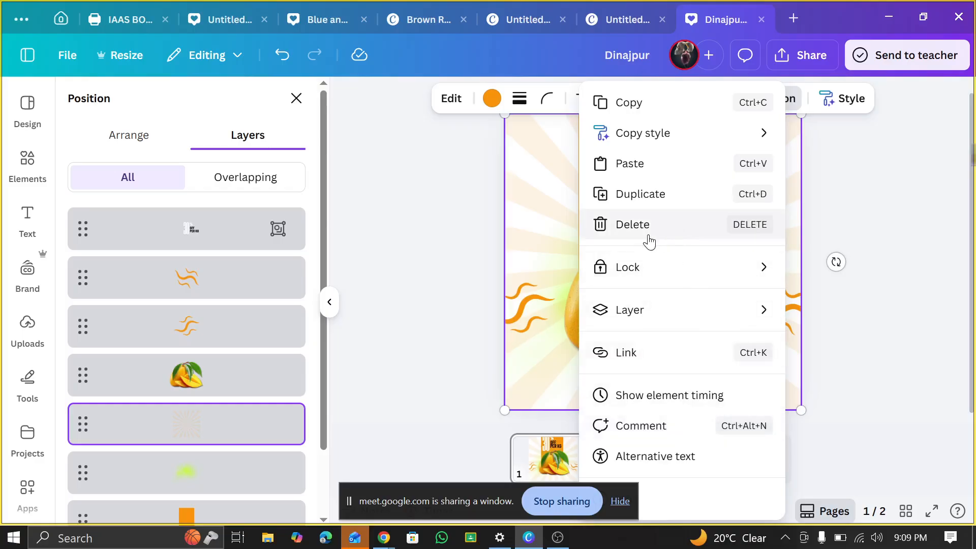
mouse_move(692, 147)
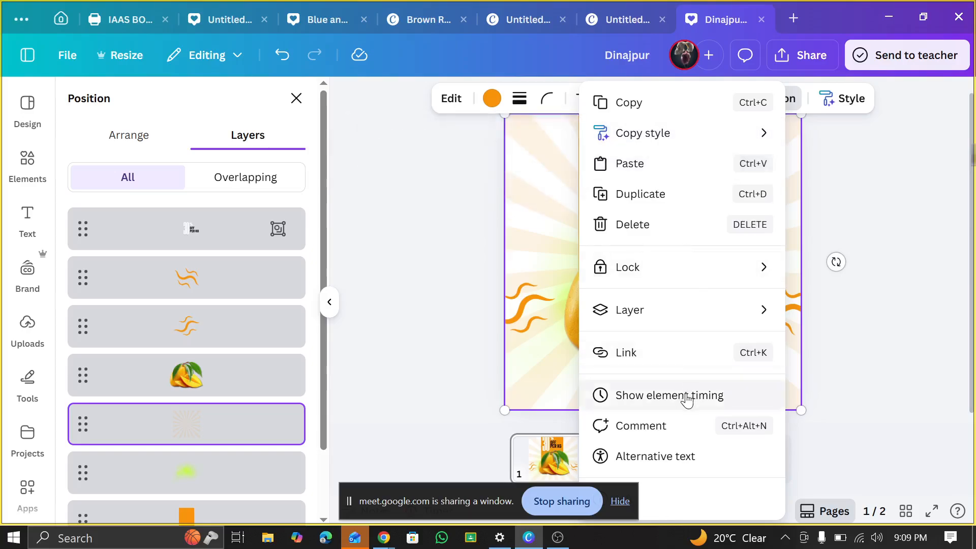
key("Escape")
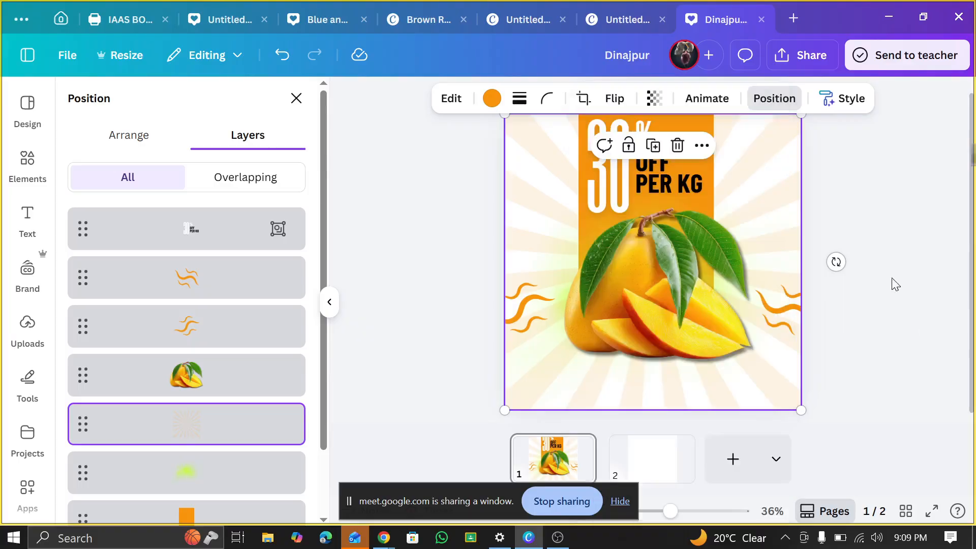
key("ctrl+d")
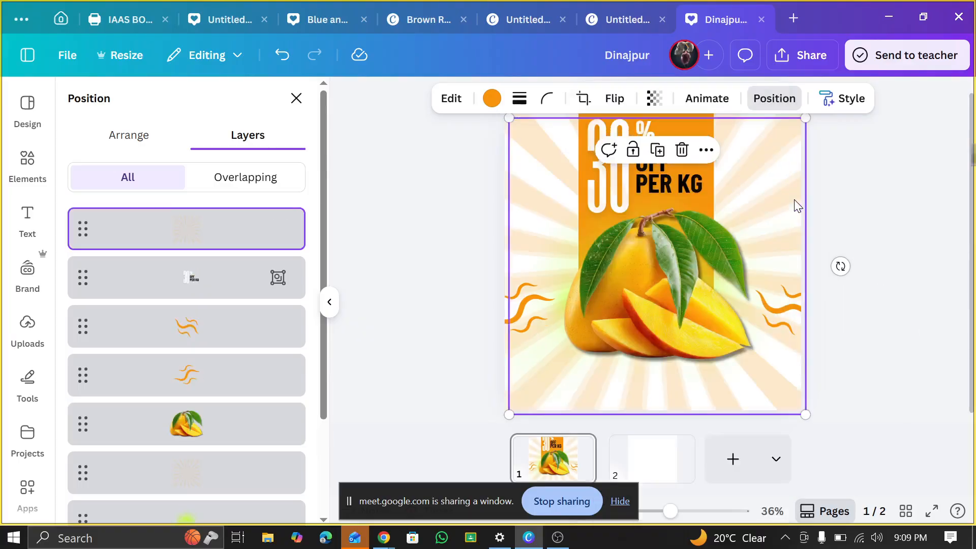
Copy the duplicated sunburst rays background and paste it onto the blank second page
right_click(734, 197)
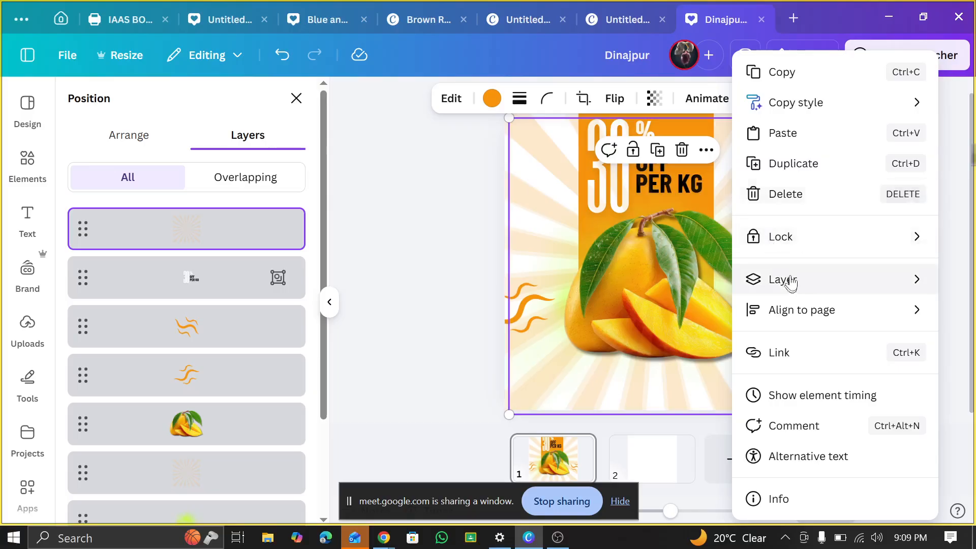
left_click(787, 77)
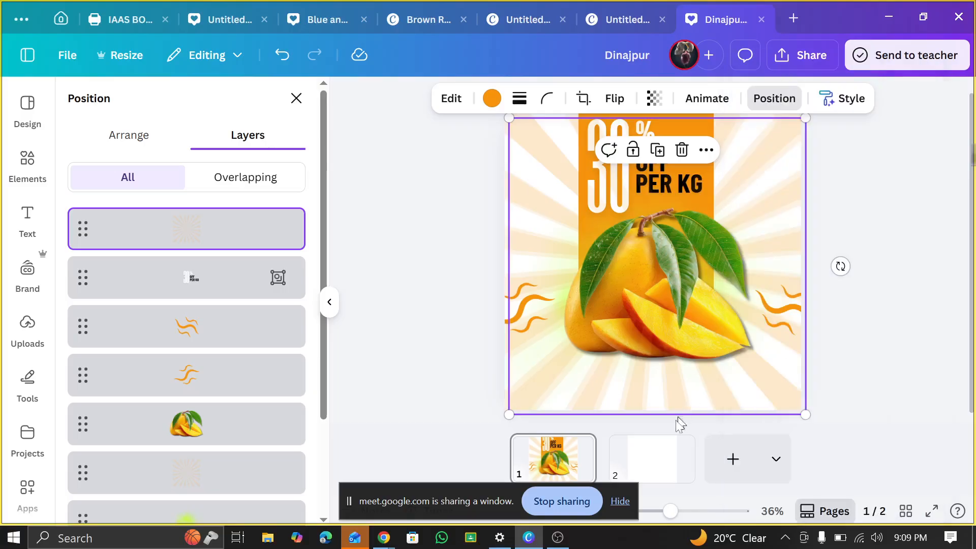
left_click(653, 453)
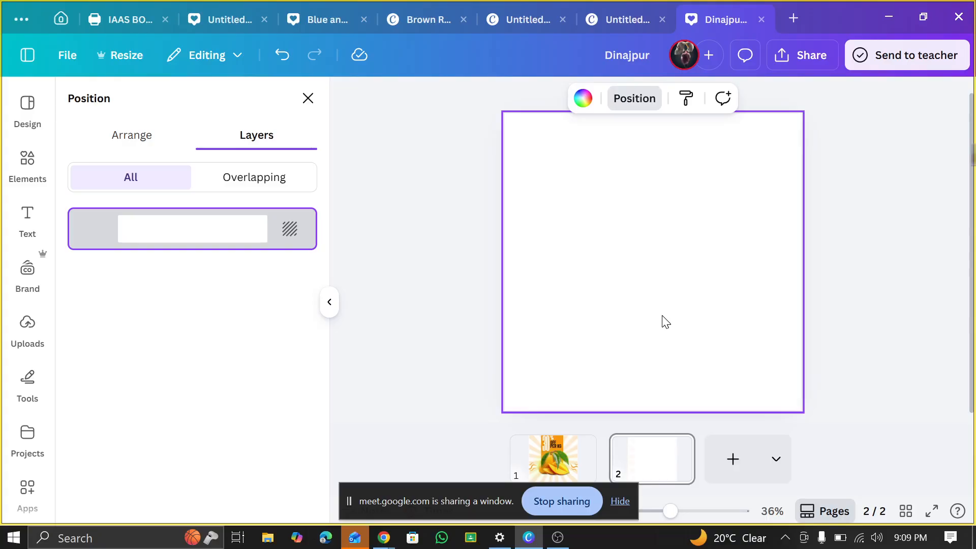
key("ctrl+v")
Show the info details of the pasted sunburst background to read its title and keywords
left_click(706, 150)
scroll(773, 355, "down", 2)
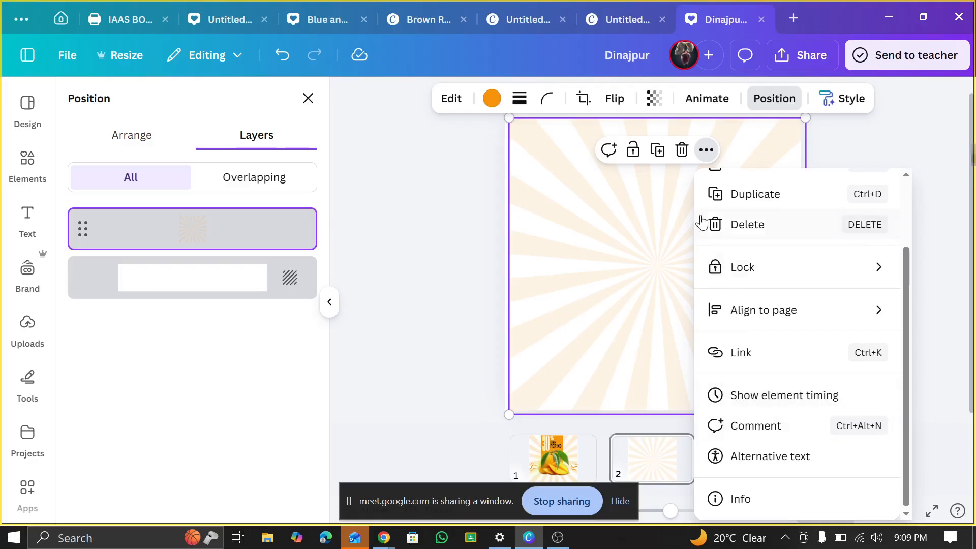
scroll(704, 216, "up", 2)
scroll(761, 506, "down", 2)
left_click(761, 501)
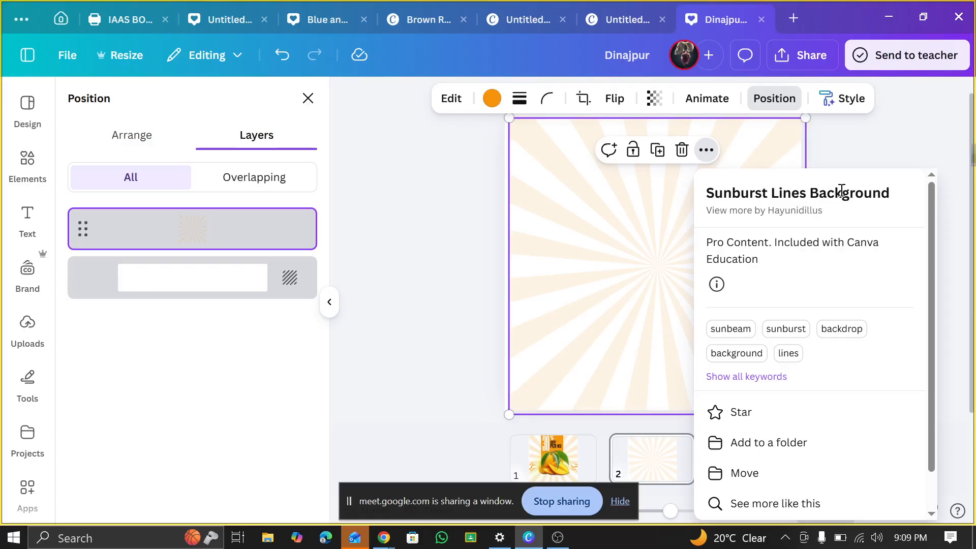
Search the elements library for "sunburst background" and look through the results
left_click(7, 178)
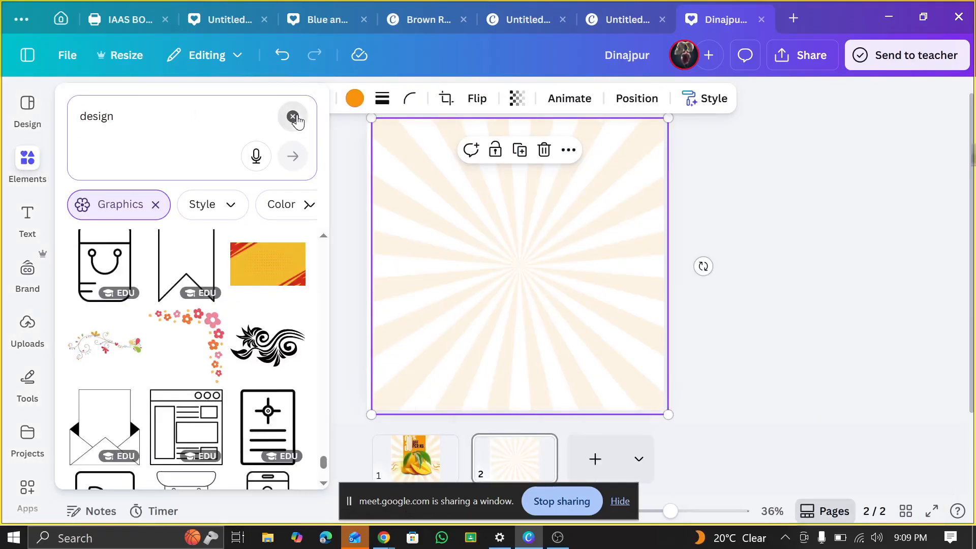
left_click(293, 117)
type("sunbru")
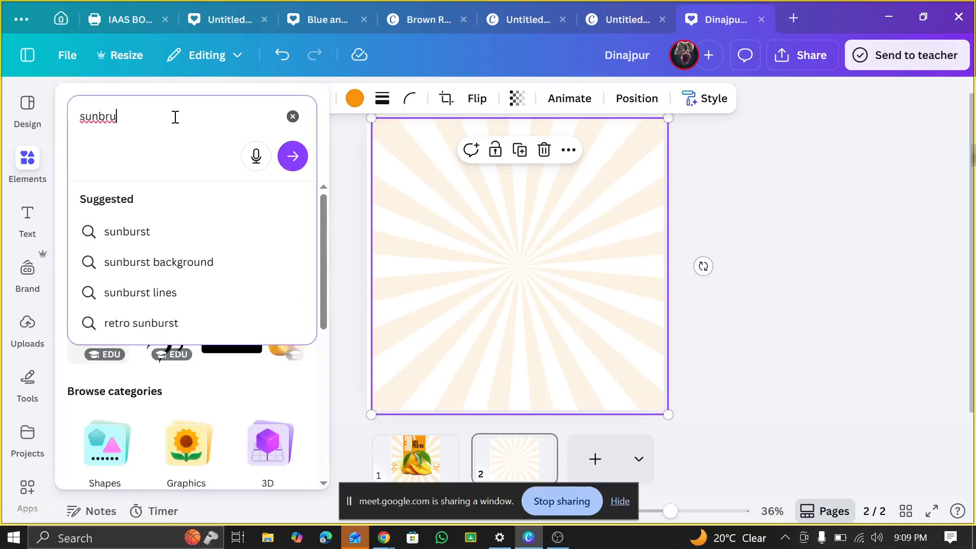
left_click(178, 261)
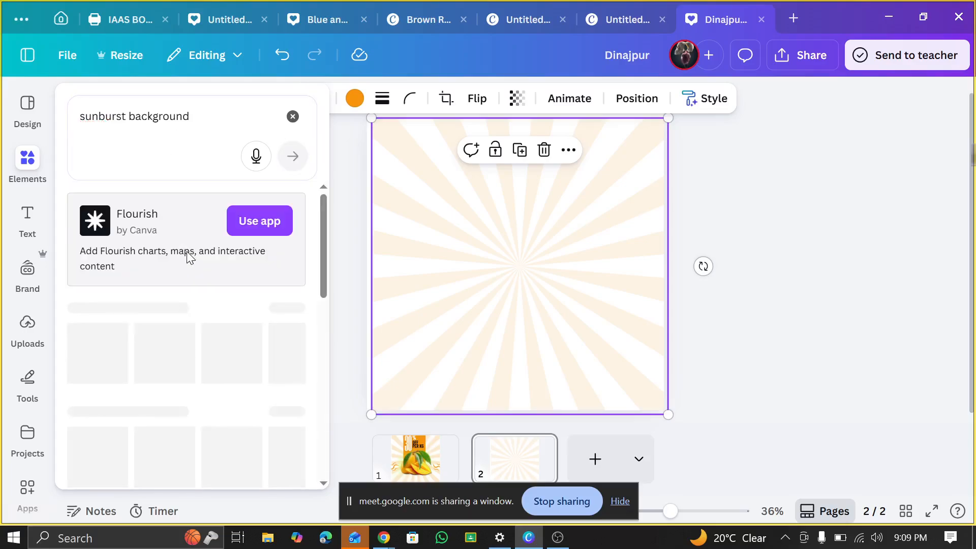
scroll(196, 411, "down", 2)
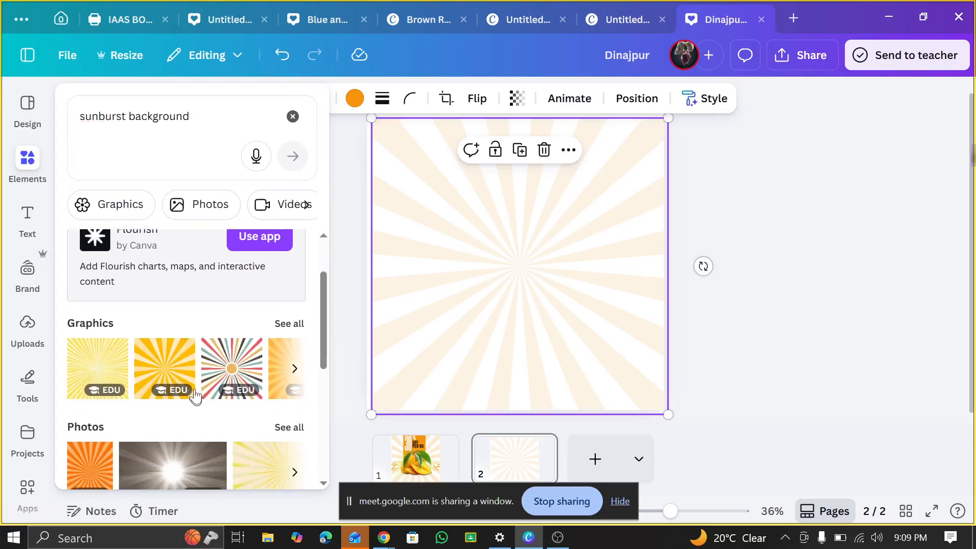
scroll(237, 347, "down", 2)
scroll(236, 349, "up", 2)
Remove the duplicate sunburst rays from the mango poster page, and undo a trial move of the mango graphic
left_click(420, 468)
left_click(563, 187)
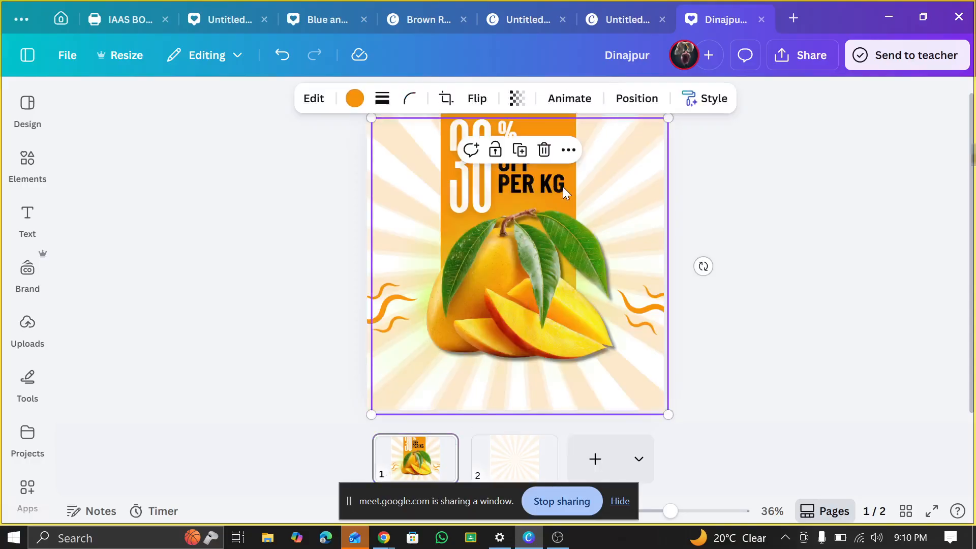
left_click(566, 249)
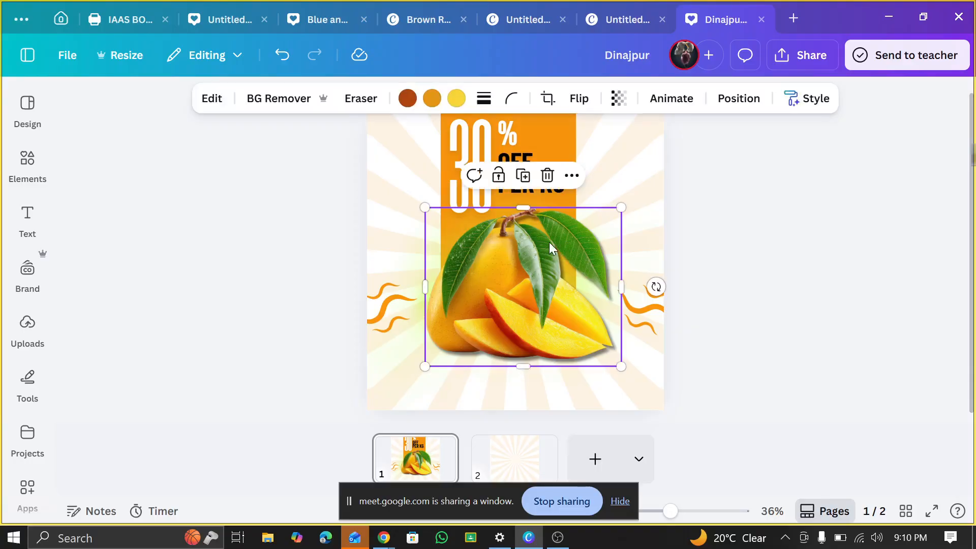
left_click_drag(502, 292, 541, 281)
left_click(281, 55)
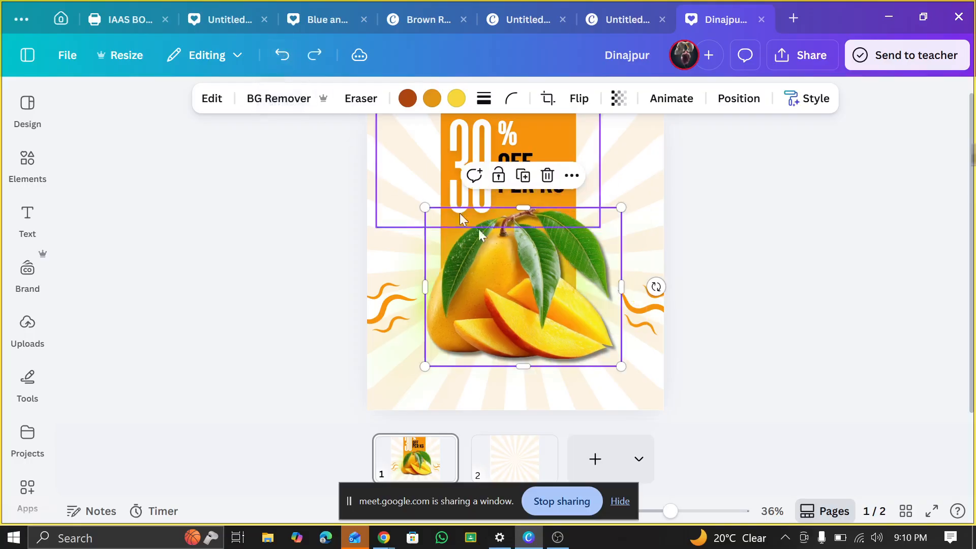
Look through the options offered for the mango graphic on the poster page, closing them without applying any
left_click(572, 176)
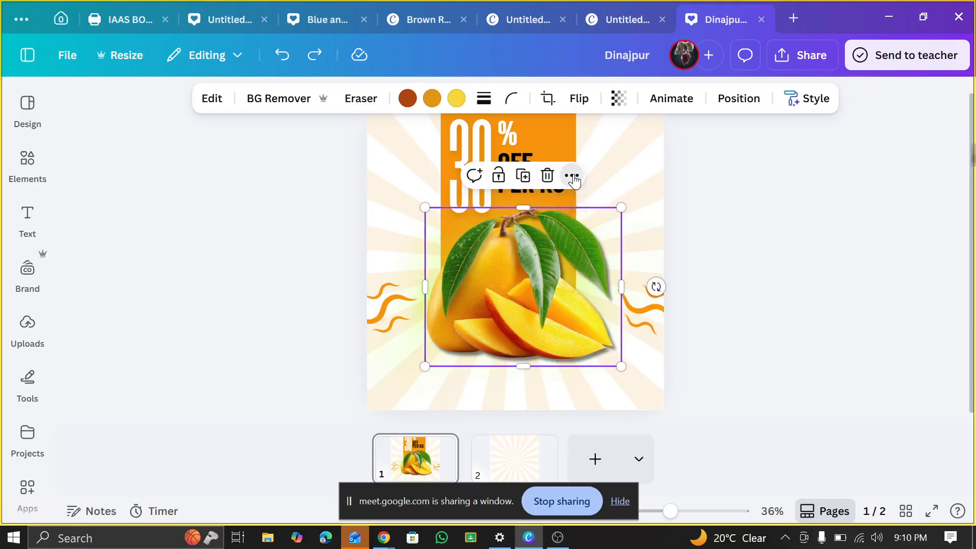
scroll(707, 437, "down", 3)
scroll(700, 475, "down", 1)
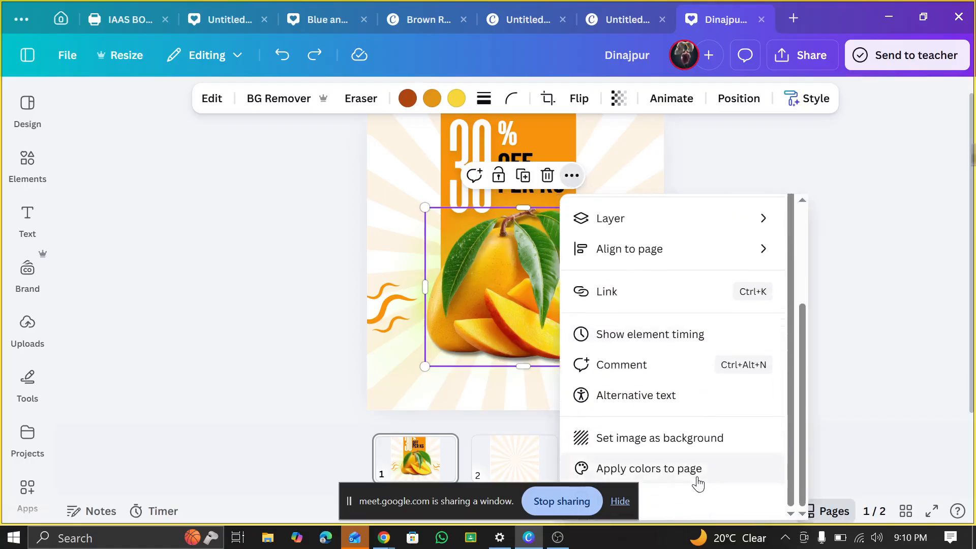
left_click(473, 297)
right_click(473, 298)
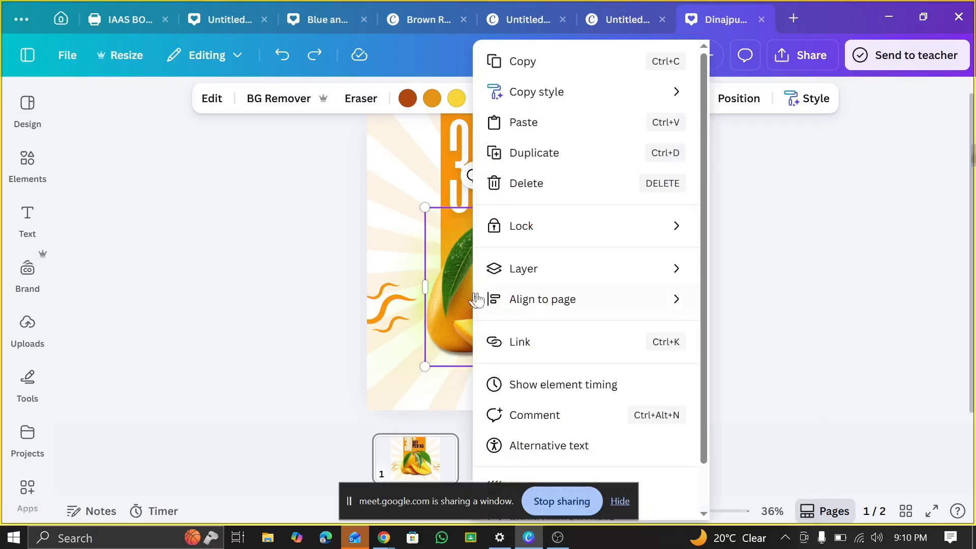
scroll(577, 300, "down", 1)
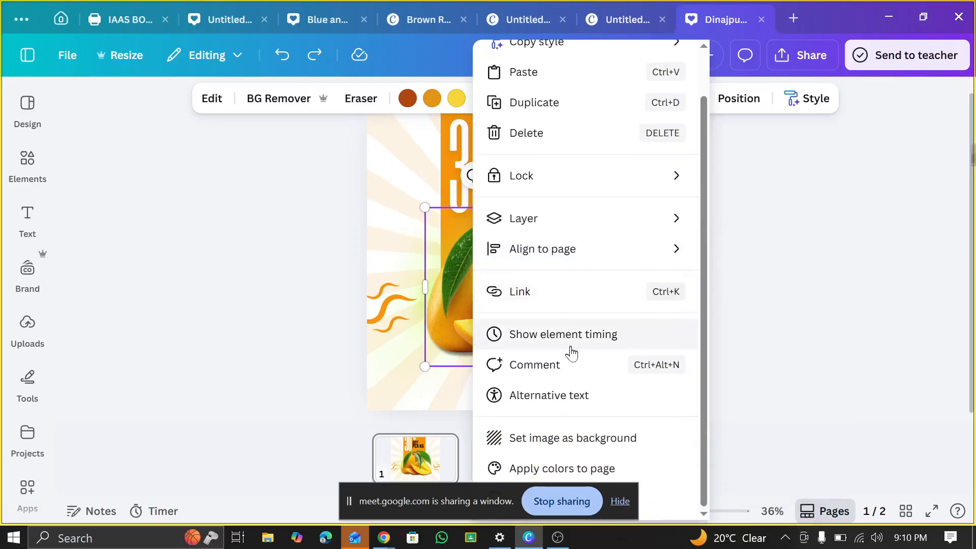
scroll(569, 348, "up", 1)
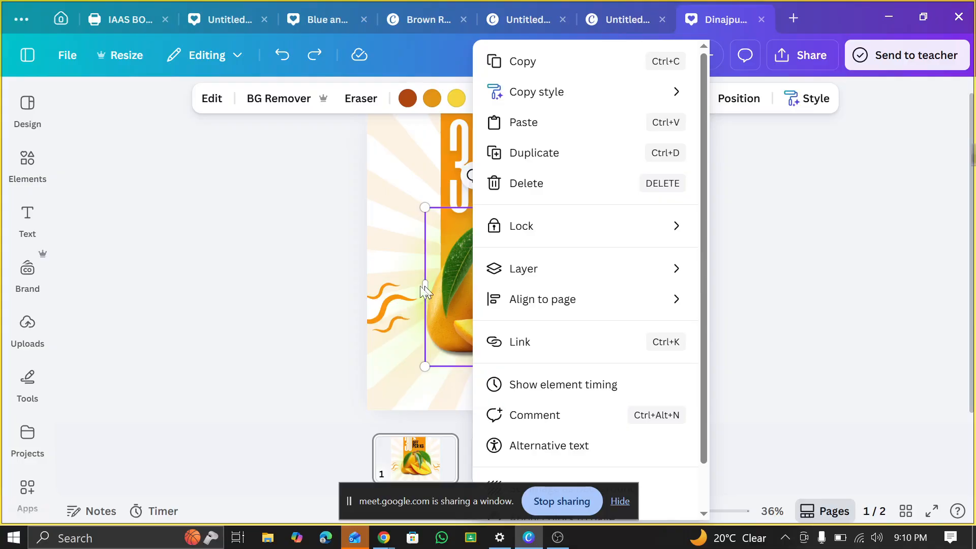
left_click(405, 320)
Check which options are offered for the sunburst background on the second page
left_click(512, 453)
left_click(539, 312)
right_click(538, 311)
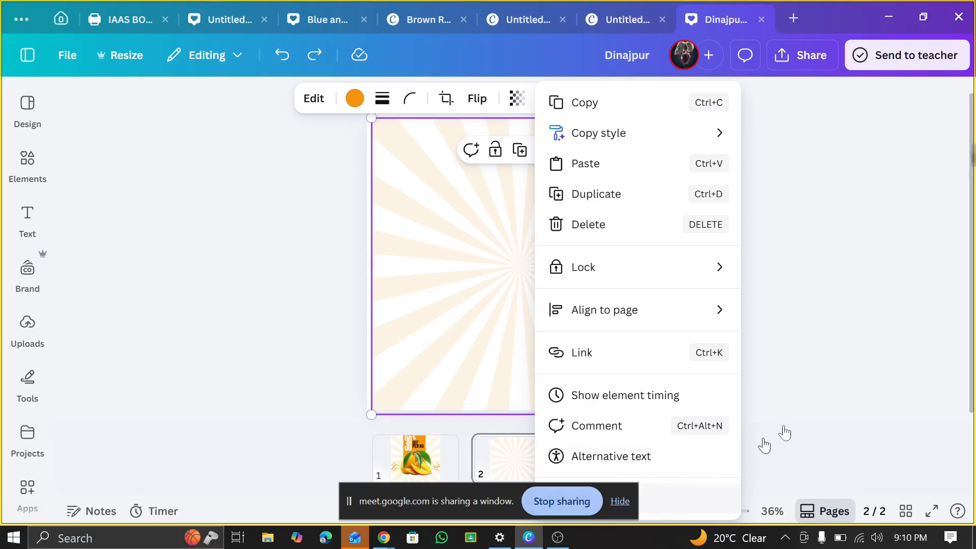
left_click(535, 324)
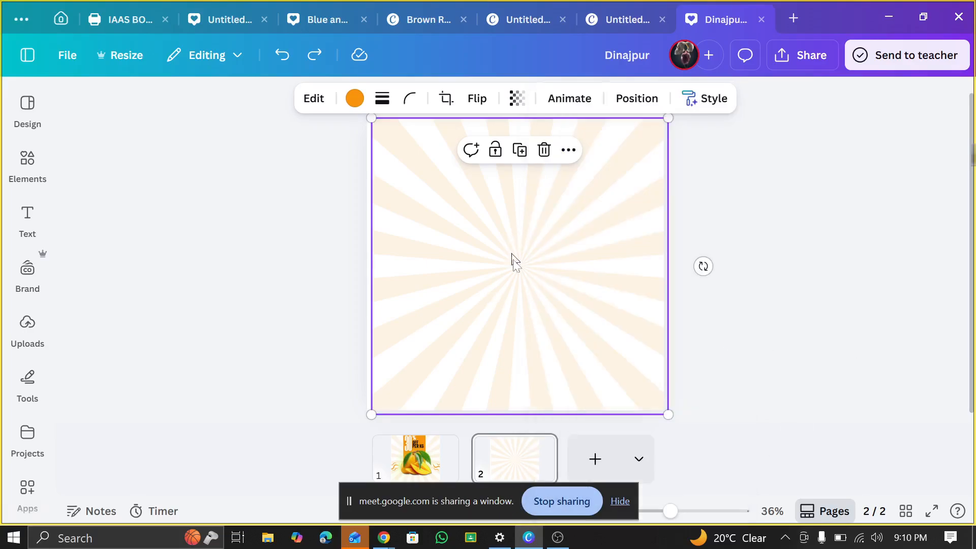
Show the info details of the mango graphic on the poster page and select its title for copying
left_click(426, 460)
left_click(526, 288)
right_click(526, 288)
scroll(599, 386, "down", 1)
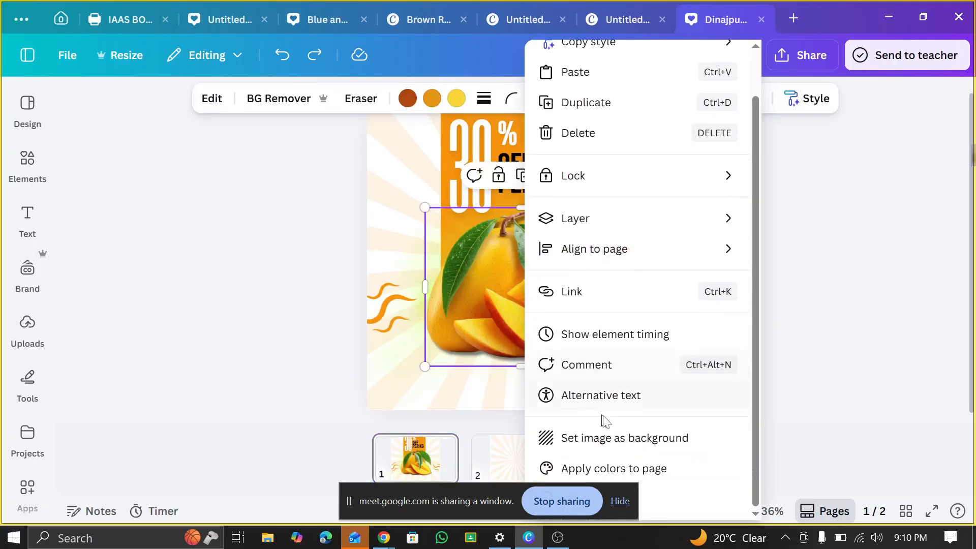
left_click(661, 508)
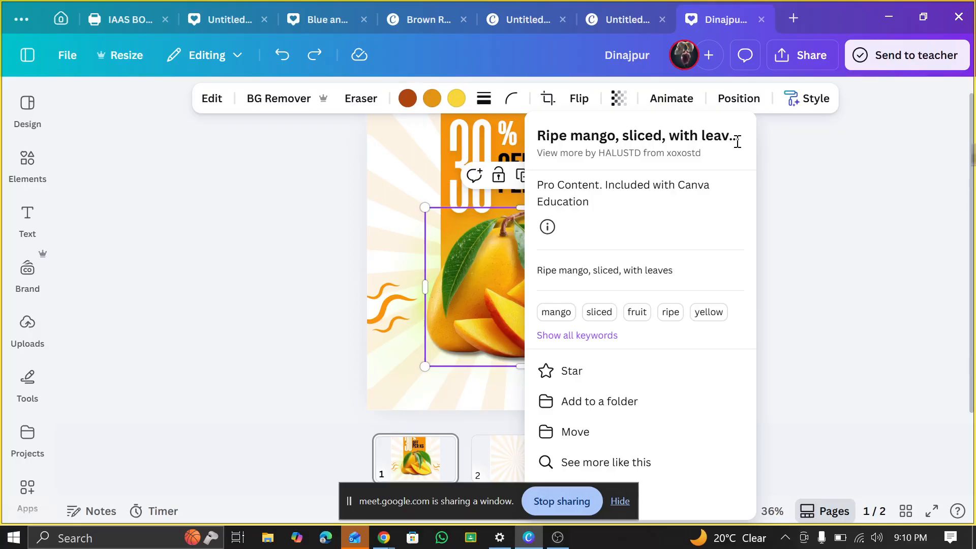
left_click_drag(735, 137, 524, 135)
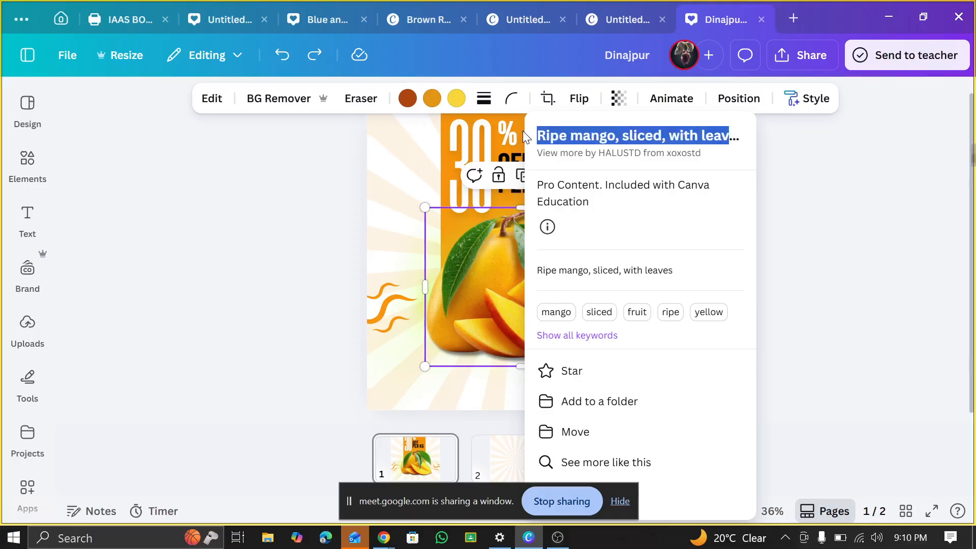
Search the elements library for "Ripe mango, sliced, with leave" and show all of the graphics results
left_click(30, 172)
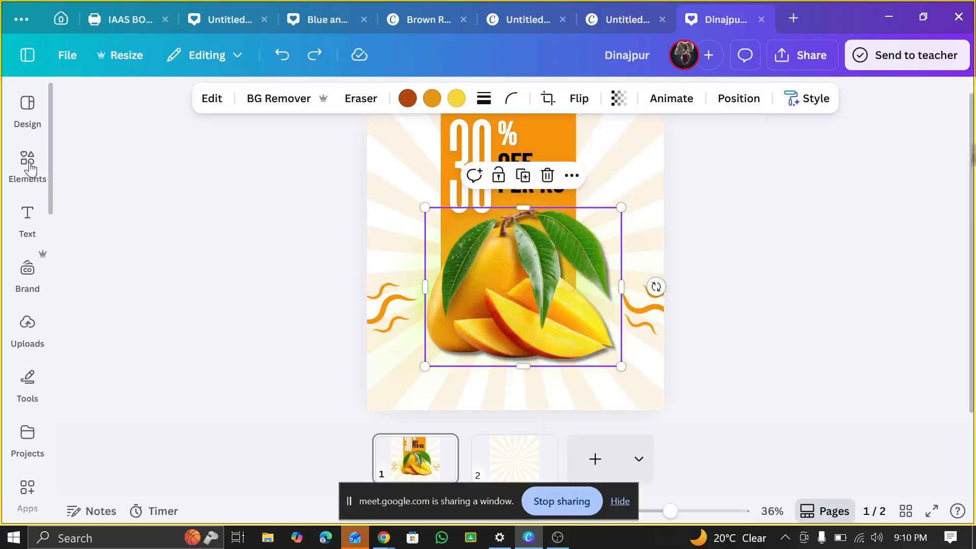
left_click(31, 167)
left_click(289, 109)
left_click(114, 115)
type("Ripe mango, sliced, with leave")
key("Return")
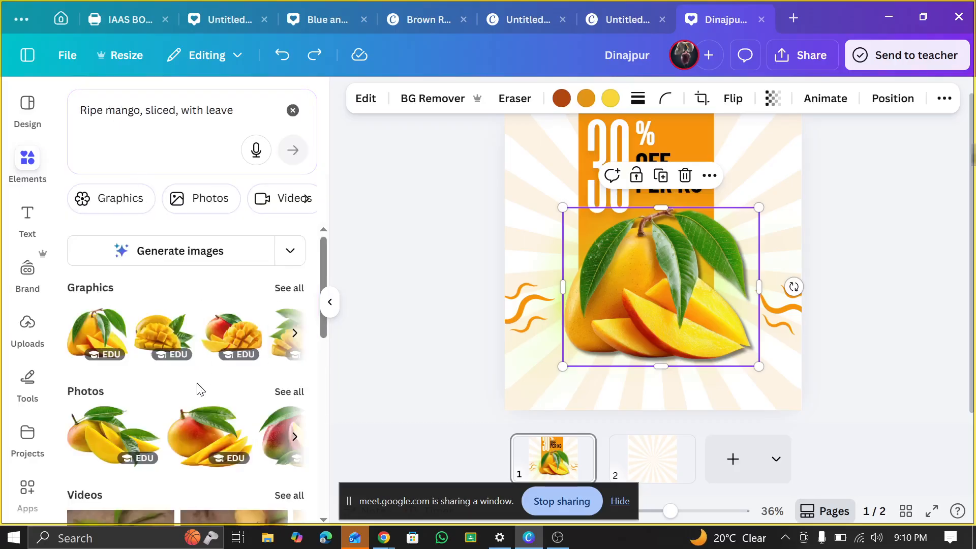
left_click(282, 289)
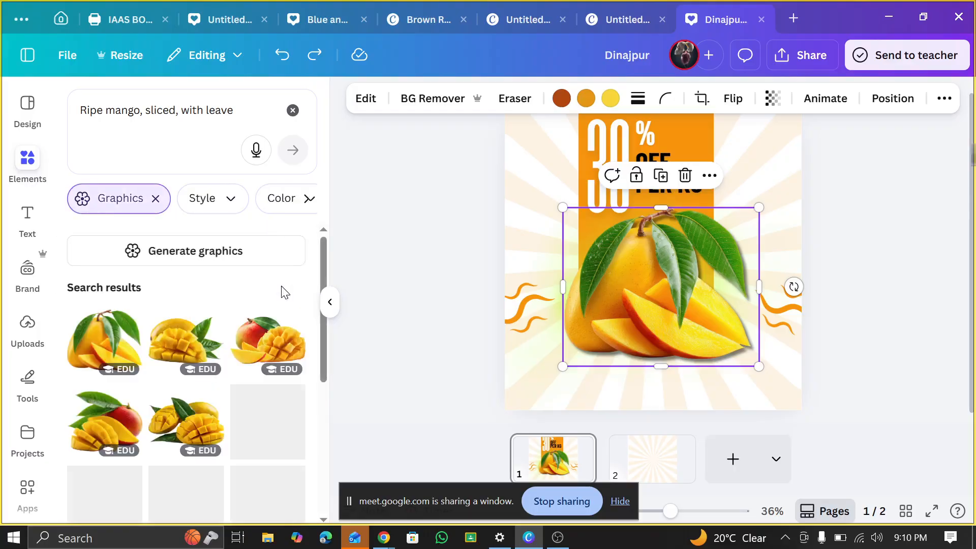
Look through the mango graphics, add the one matching the poster's mango to the page, and delete that copy
scroll(219, 398, "down", 7)
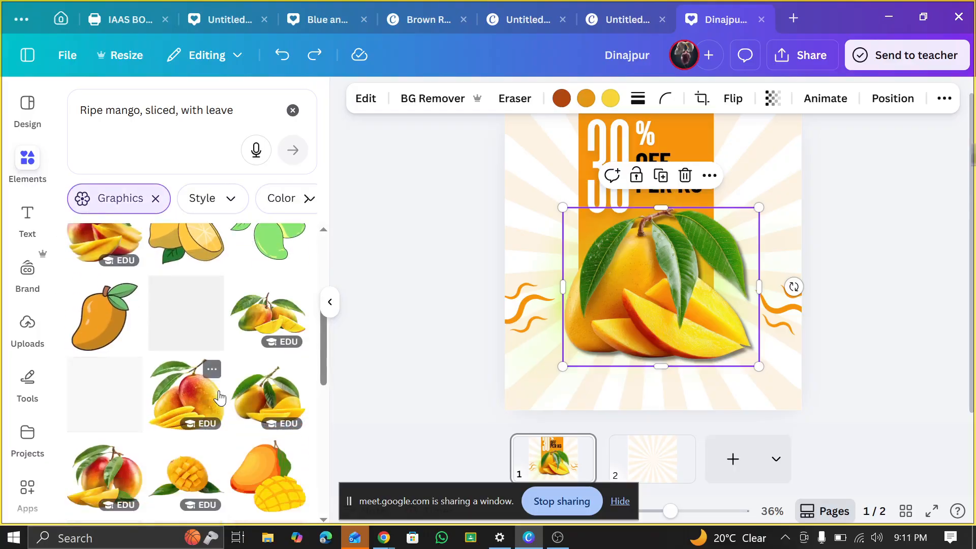
scroll(229, 404, "down", 5)
scroll(213, 404, "up", 6)
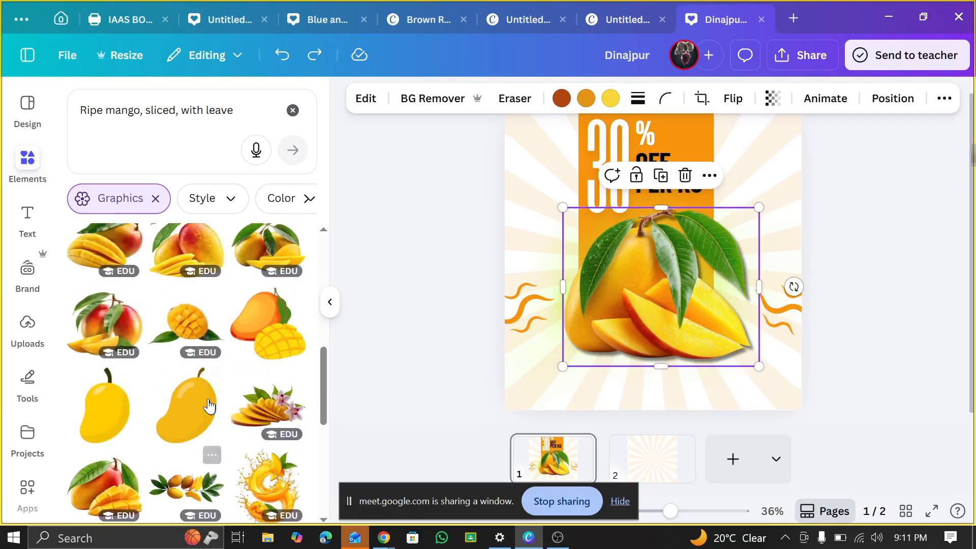
scroll(210, 404, "up", 5)
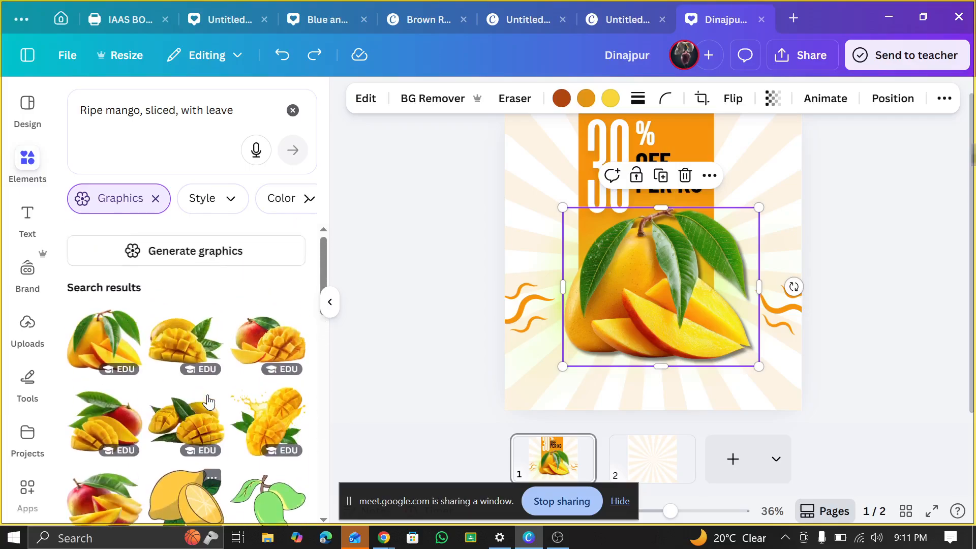
left_click(109, 336)
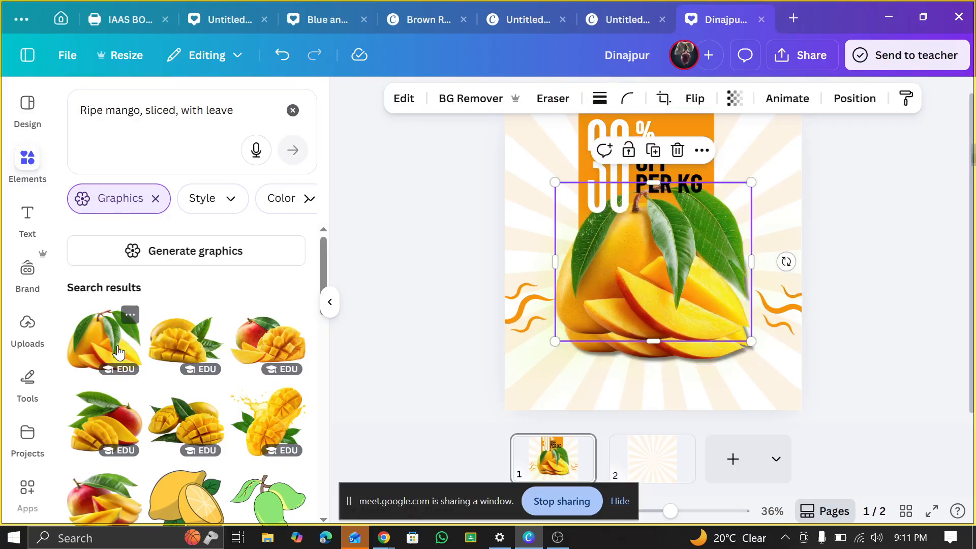
left_click(677, 150)
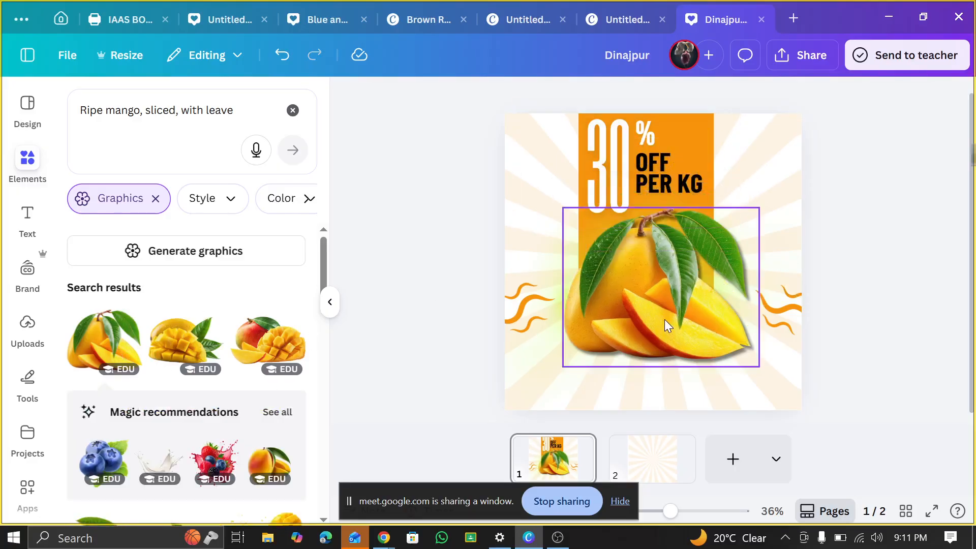
Delete the pasted sunburst background from the second page
left_click(648, 445)
left_click(573, 164)
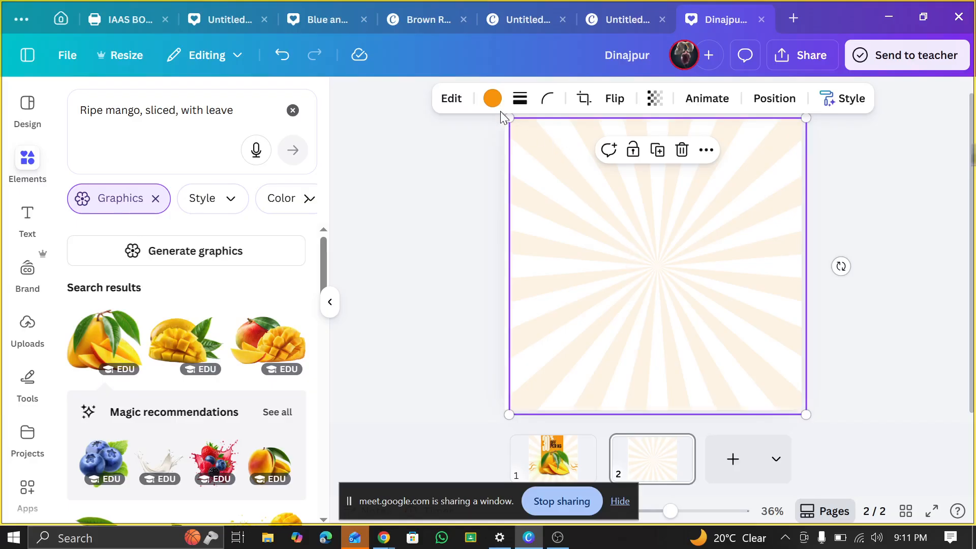
left_click(682, 151)
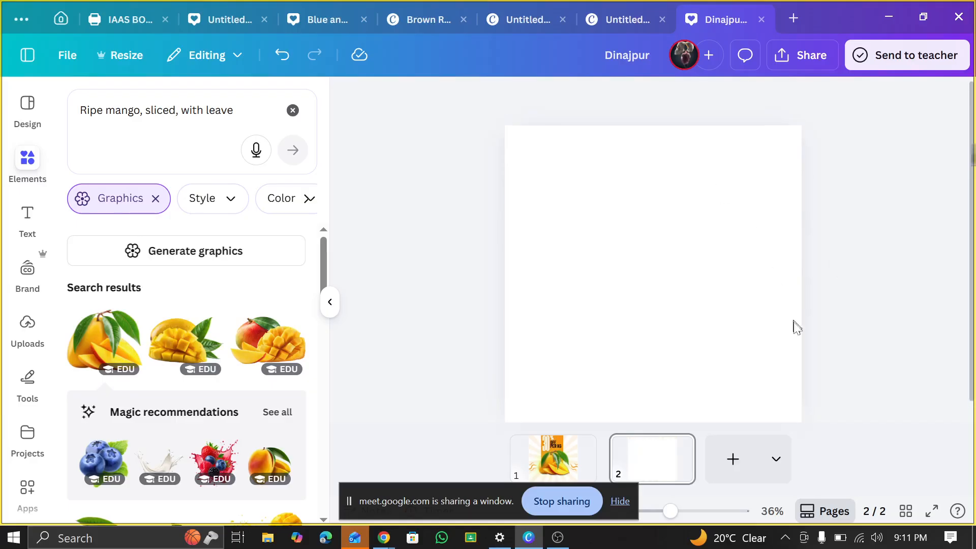
Return to the mango poster page, select the mango graphic, and clear and close the elements search
left_click(574, 457)
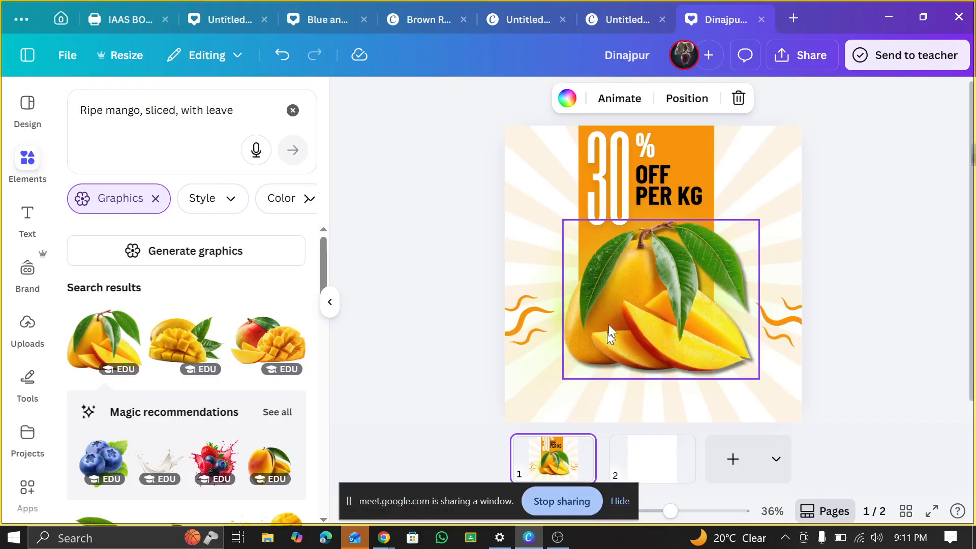
left_click(645, 266)
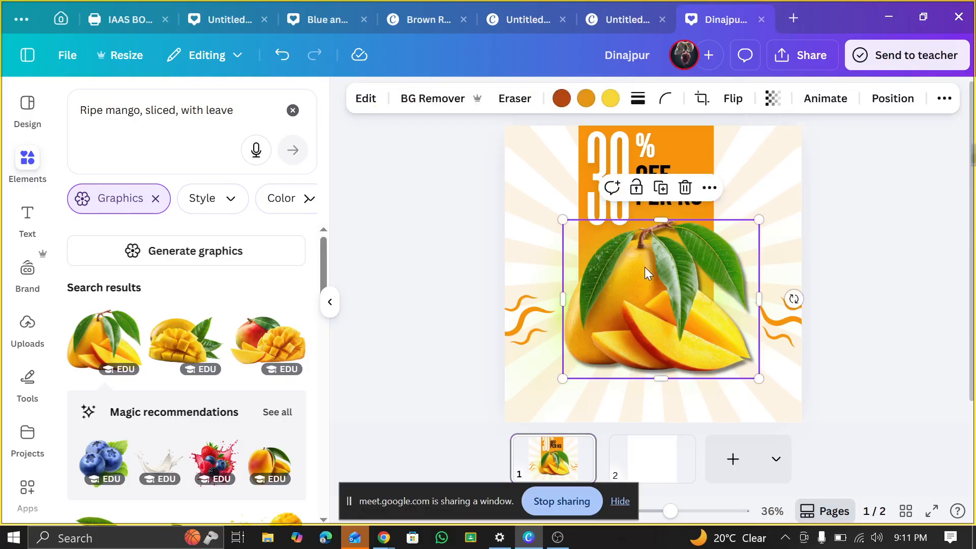
left_click(293, 111)
left_click(330, 302)
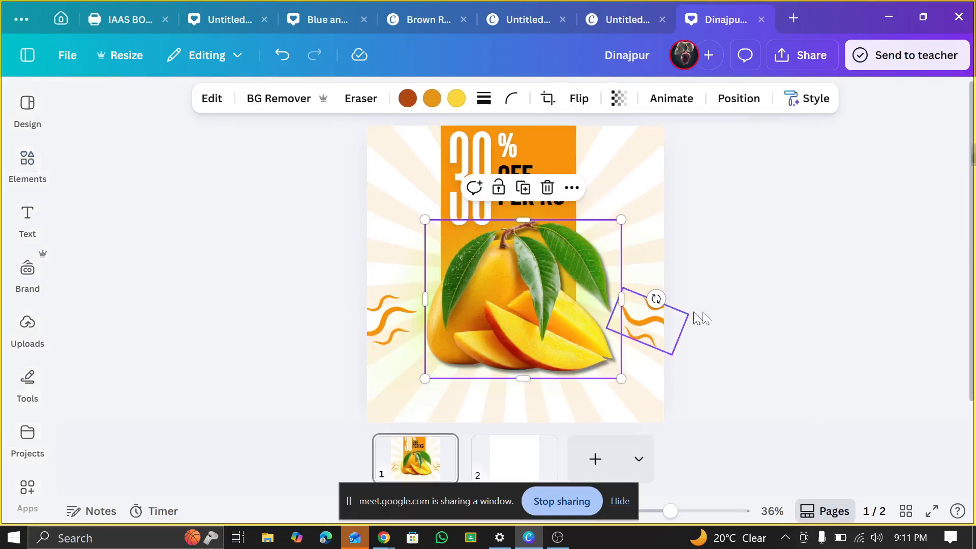
Open the info of the poster's mango graphic and copy its title, "Ripe mango, sliced, with leav"
left_click(737, 265)
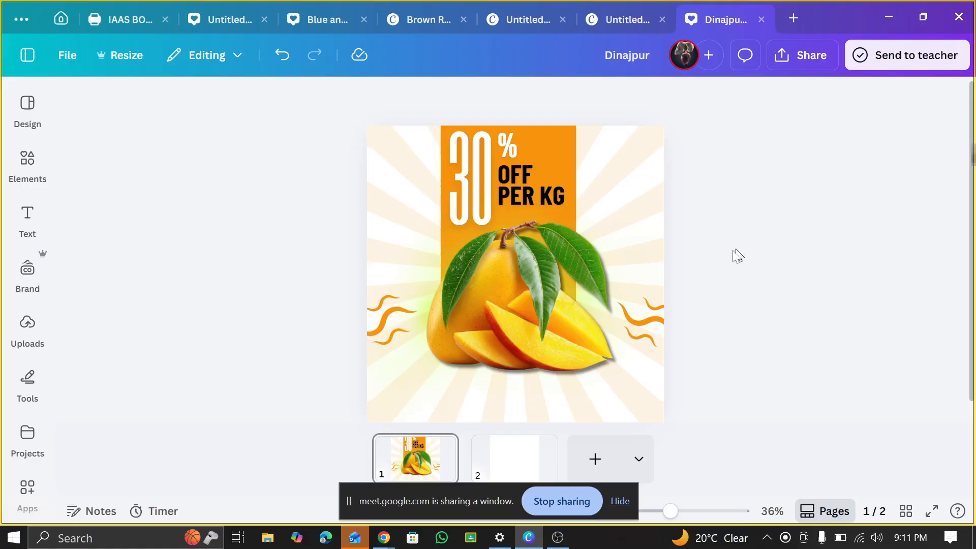
left_click(556, 275)
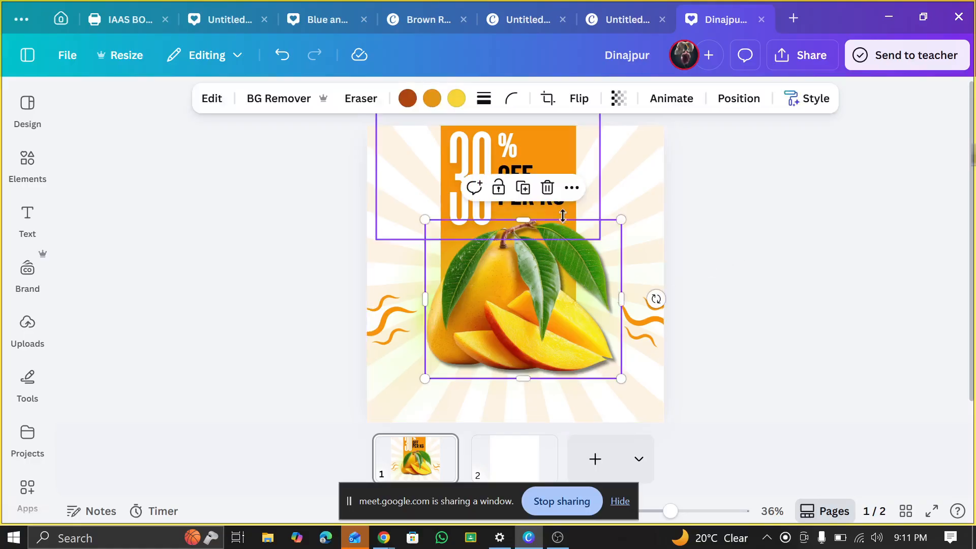
left_click(572, 188)
scroll(684, 433, "down", 5)
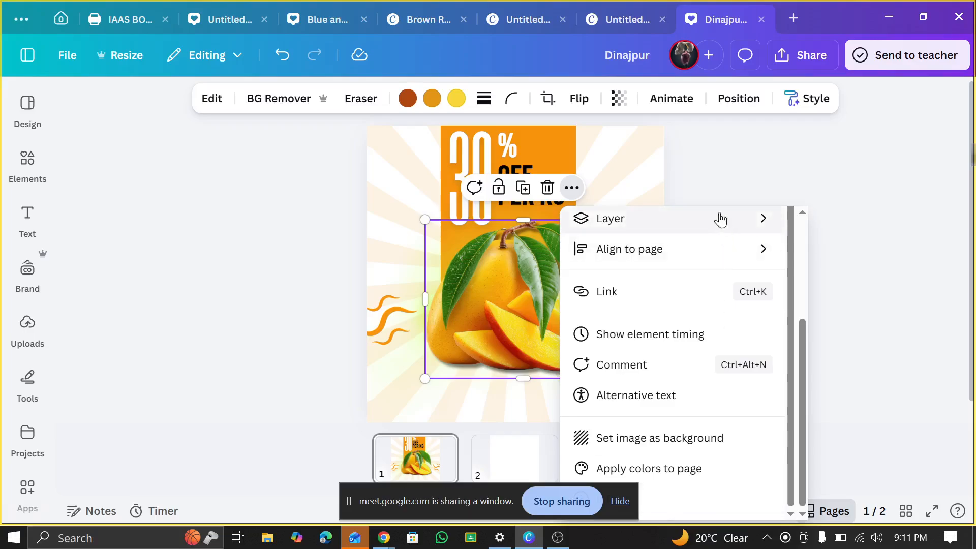
scroll(763, 311, "up", 1)
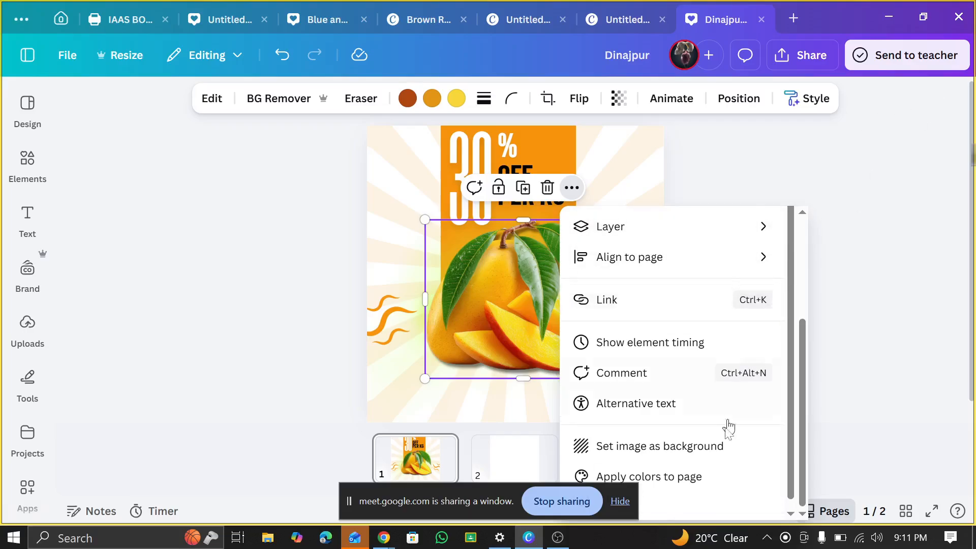
left_click(618, 502)
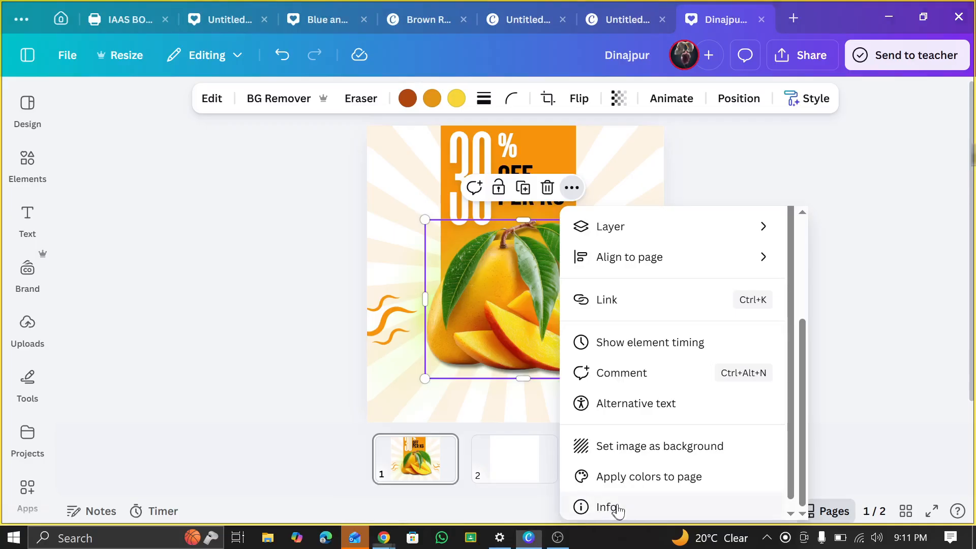
left_click(663, 508)
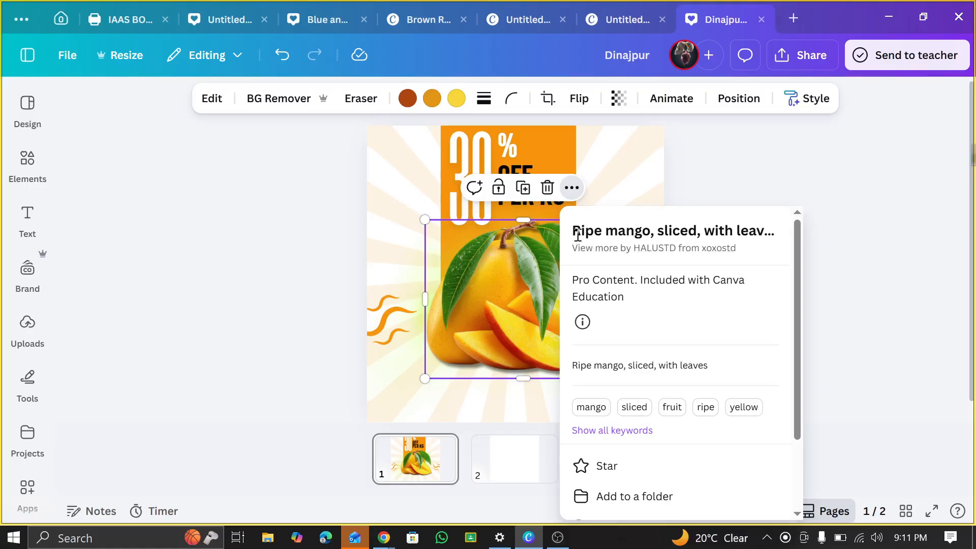
left_click_drag(577, 233, 773, 230)
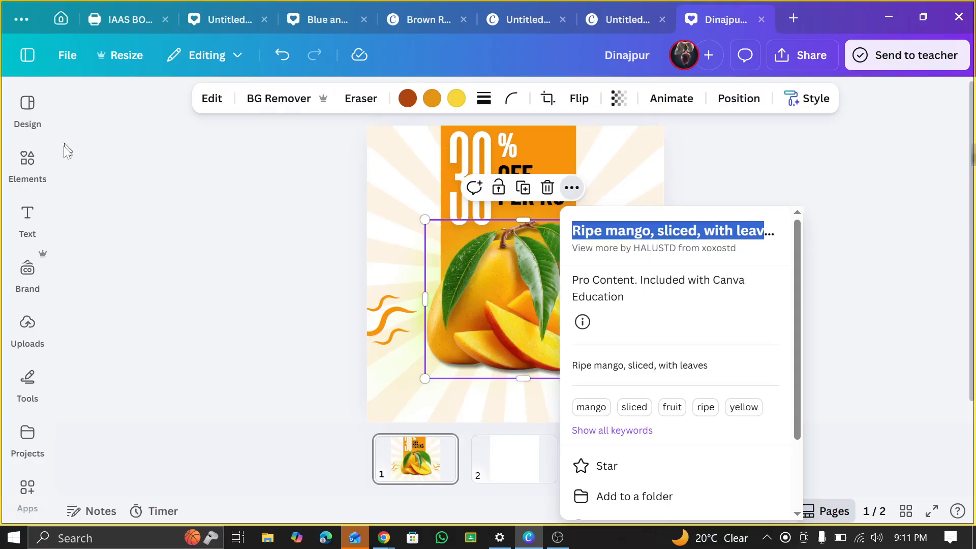
Search the elements library for the copied title "Ripe mango, sliced, with leave"
left_click(28, 162)
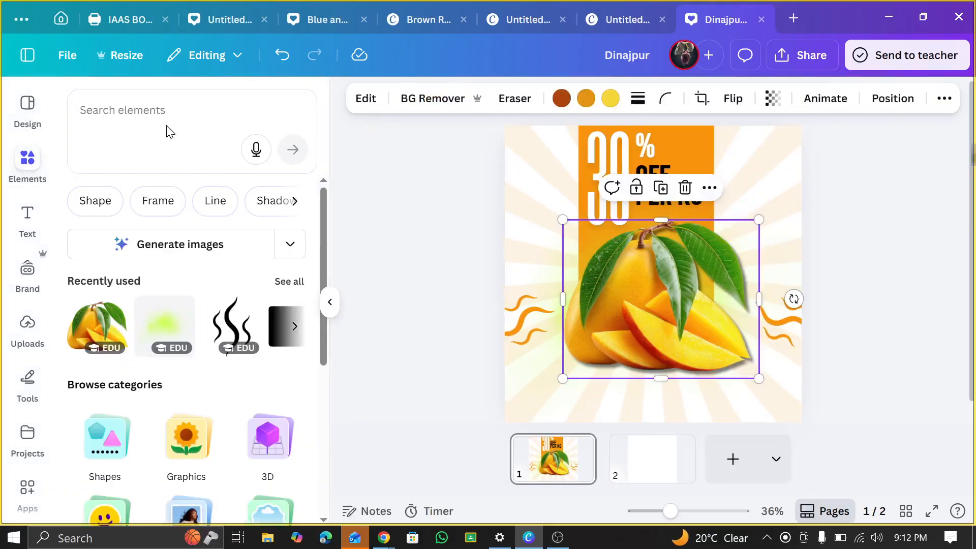
left_click(168, 110)
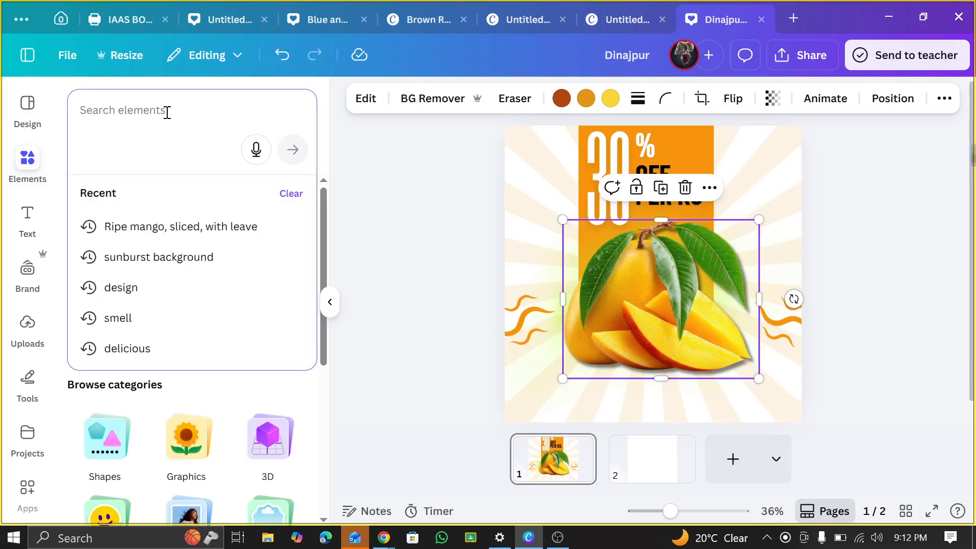
type("Ripe mango, sliced, with leave")
left_click(292, 150)
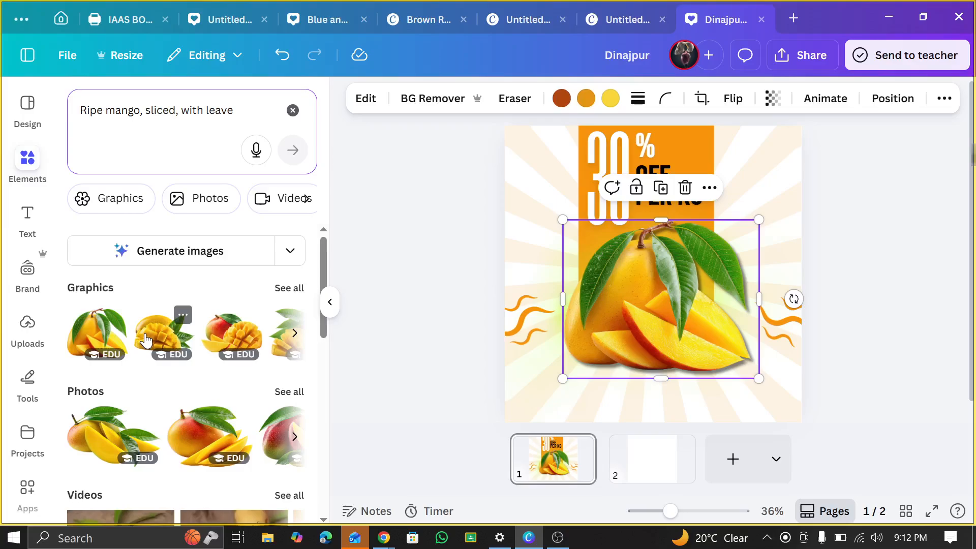
scroll(581, 313, "down", 1)
scroll(581, 314, "up", 1)
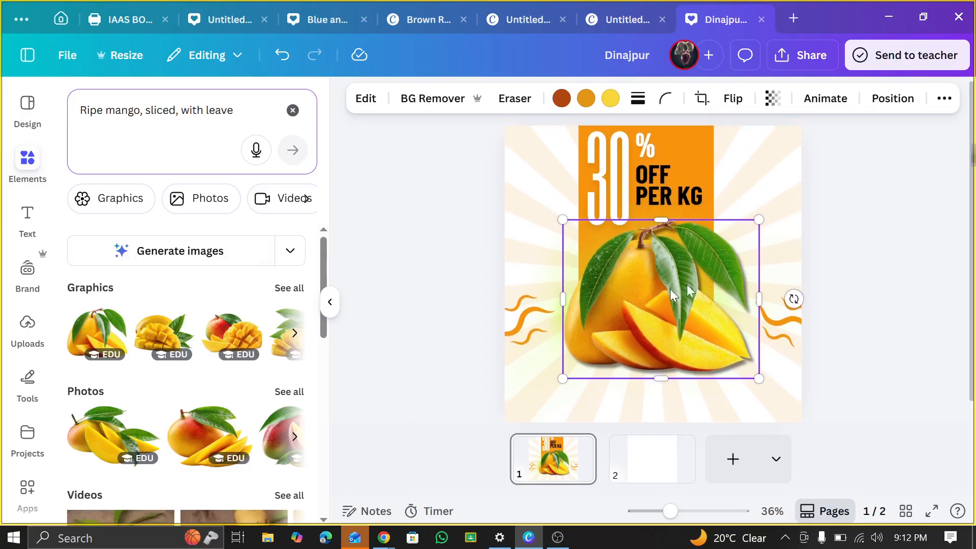
Try shifting the sunburst background down on the poster, and undo the move
left_click(863, 122)
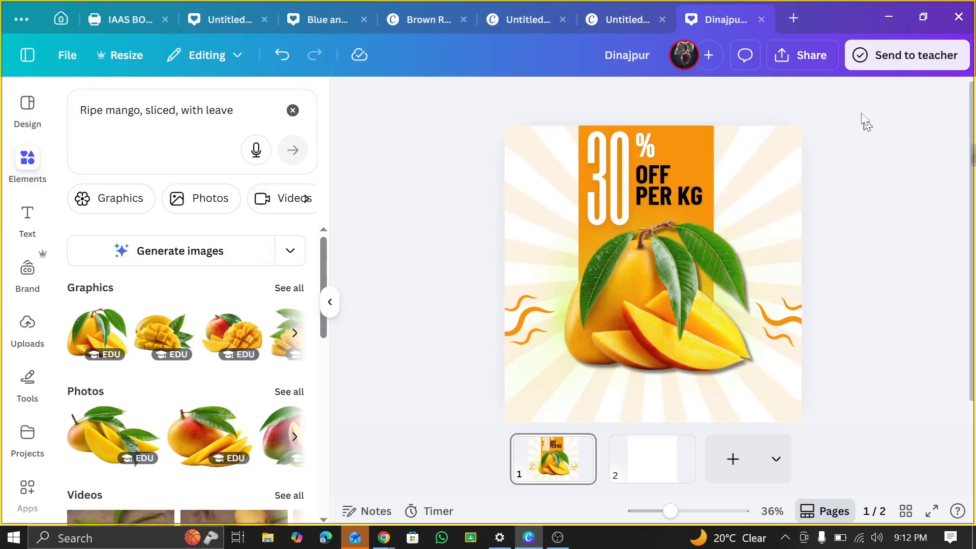
left_click(771, 163)
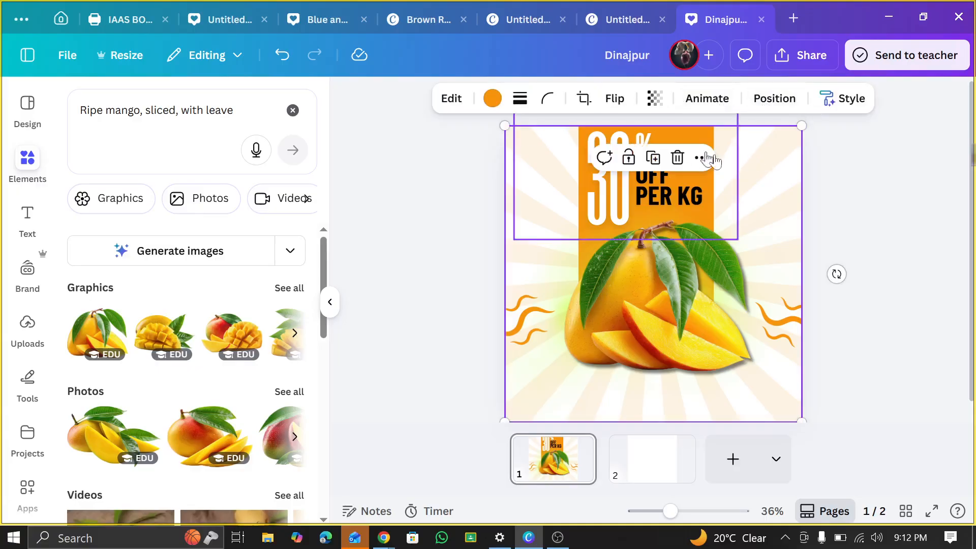
left_click_drag(771, 183, 764, 230)
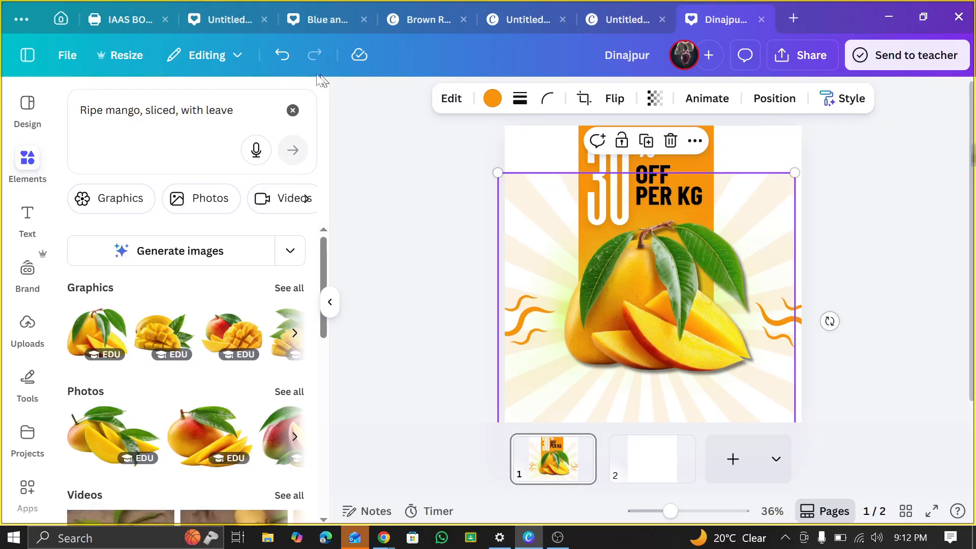
left_click(275, 56)
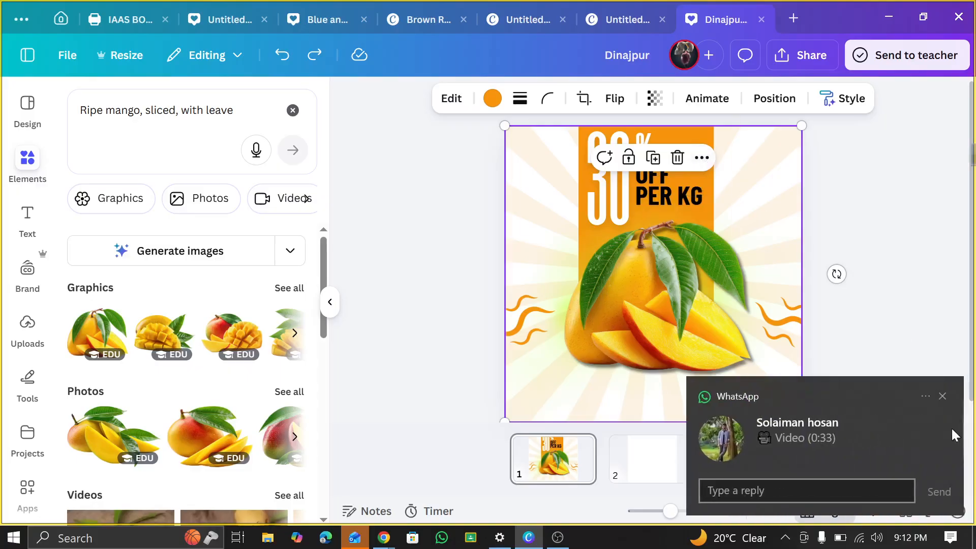
Dismiss the chat notification, open the sunburst background's info, and copy its title, "Sunburst Lines Background"
left_click(947, 399)
left_click(702, 157)
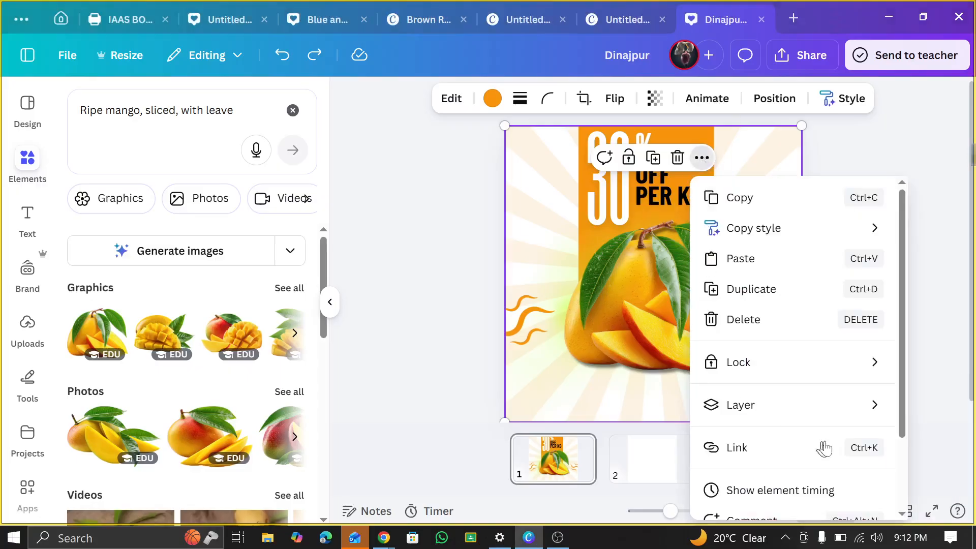
scroll(813, 458, "down", 2)
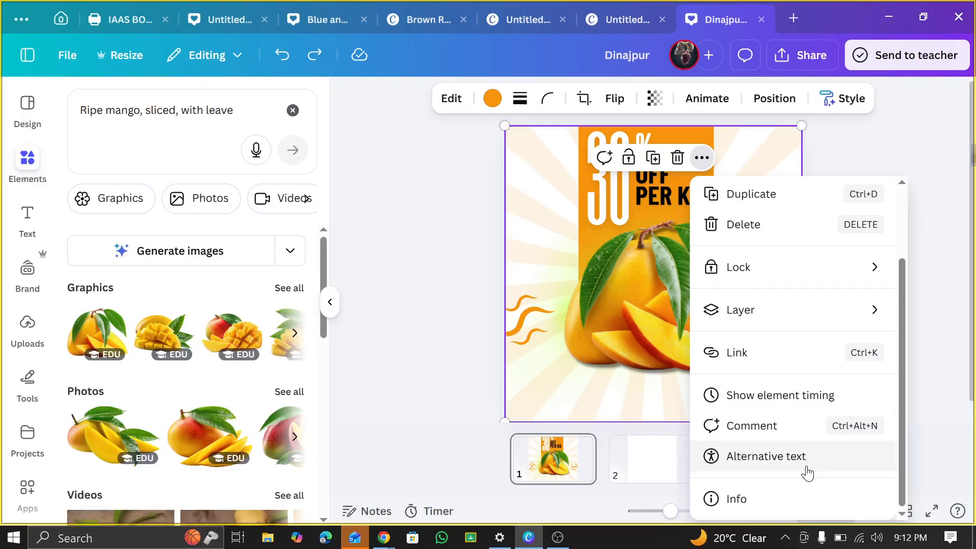
left_click(773, 501)
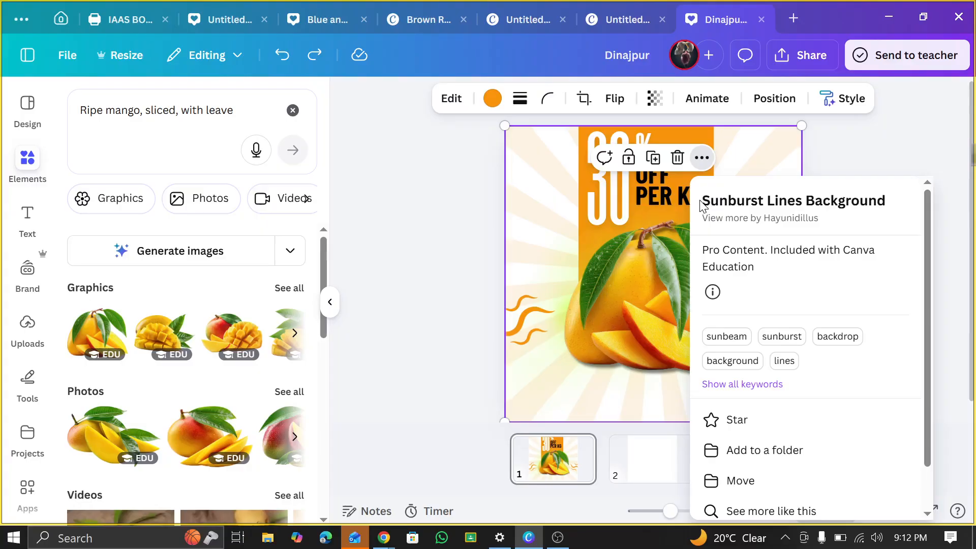
left_click_drag(901, 207, 717, 205)
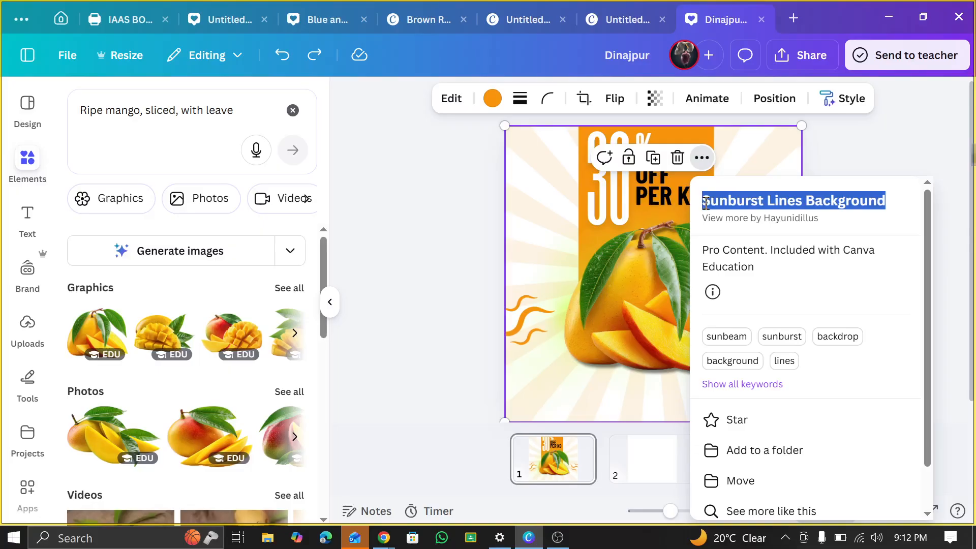
Replace the elements search with "Sunburst Lines Background" and show all of the graphics results
left_click(244, 106)
double_click(246, 106)
triple_click(247, 106)
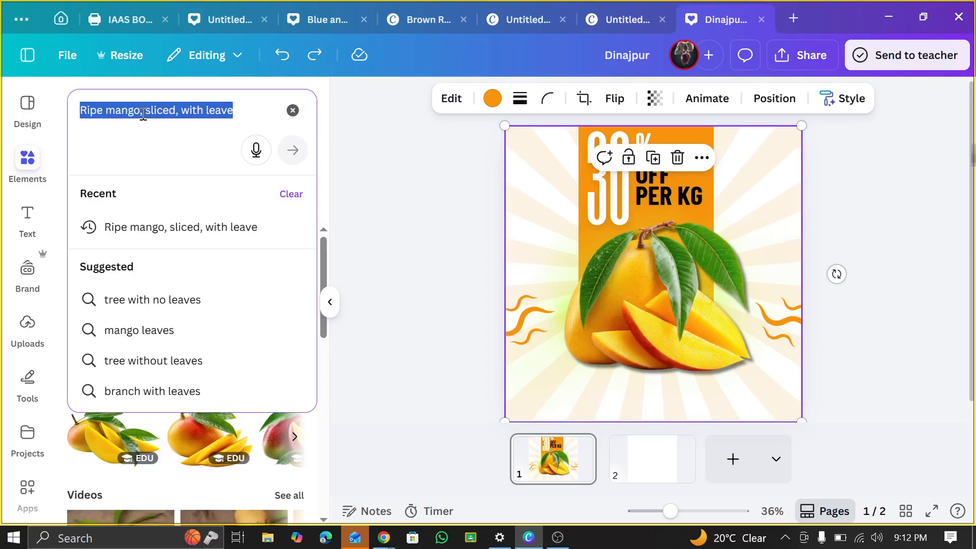
type("Sunburst Lines Background")
left_click(292, 150)
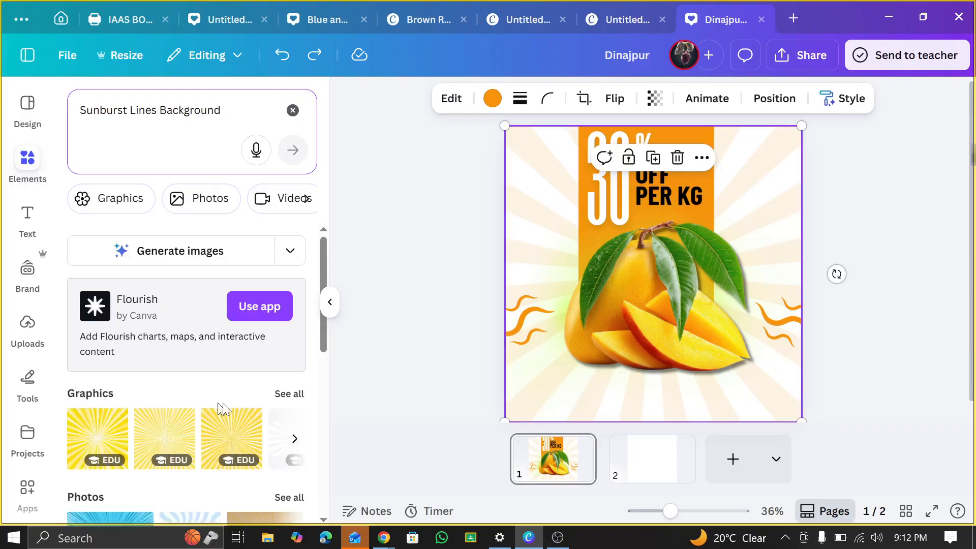
scroll(288, 402, "down", 4)
scroll(287, 401, "up", 4)
left_click(287, 390)
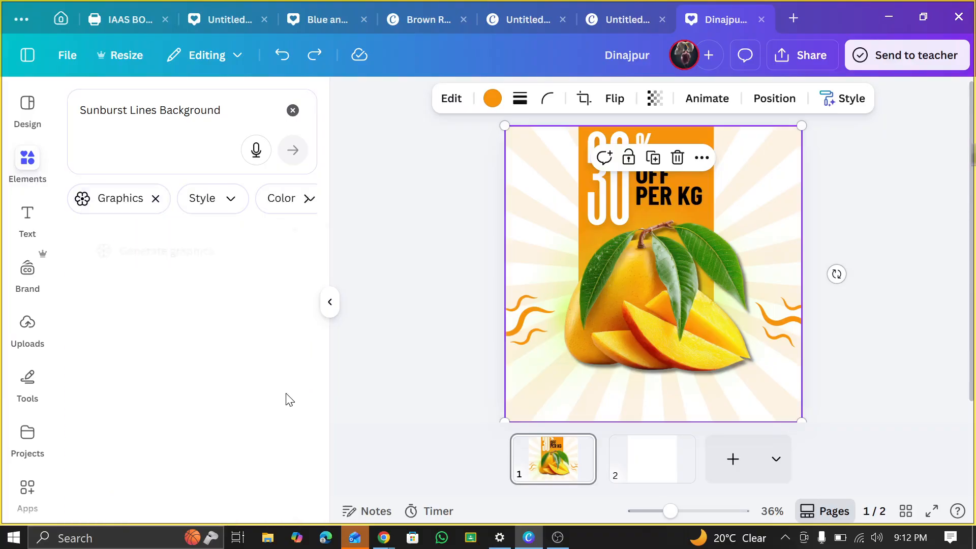
Look through the sunburst graphics, add the red-and-white one to the poster, move it over the "30", and delete it
scroll(289, 393, "down", 10)
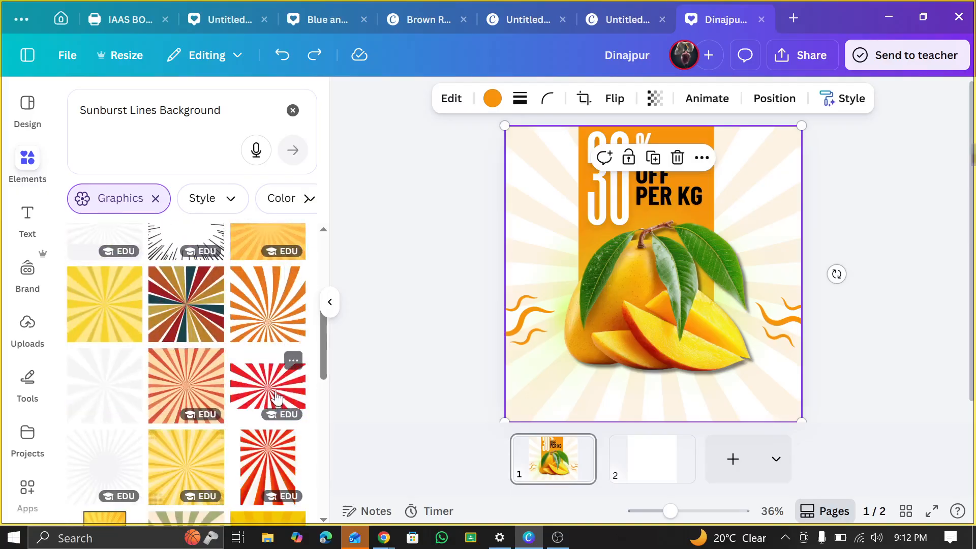
scroll(278, 387, "down", 8)
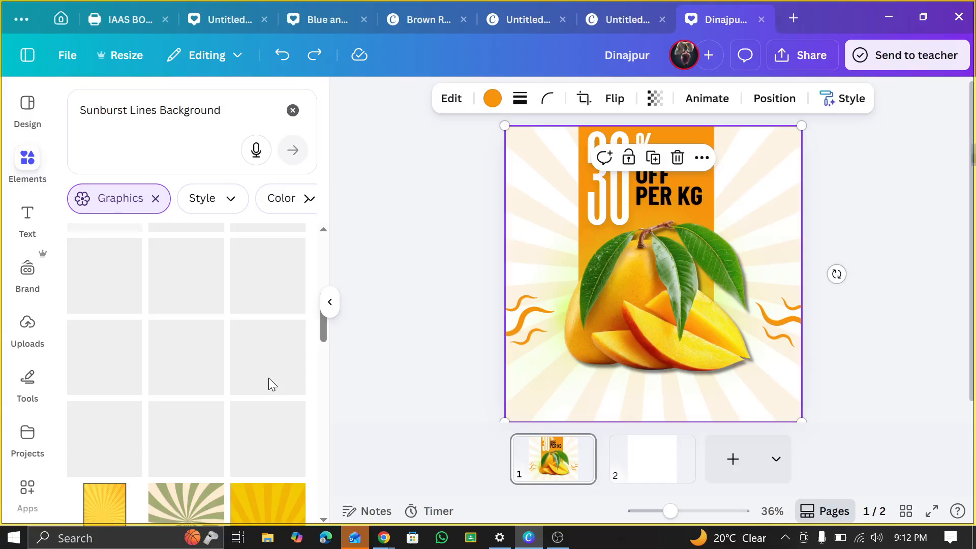
scroll(266, 410, "down", 2)
left_click(268, 424)
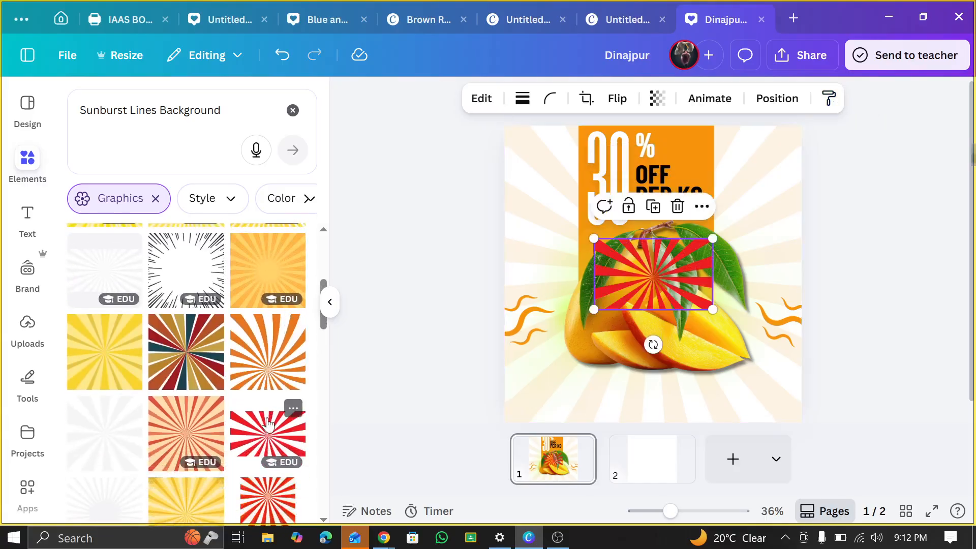
scroll(263, 424, "down", 3)
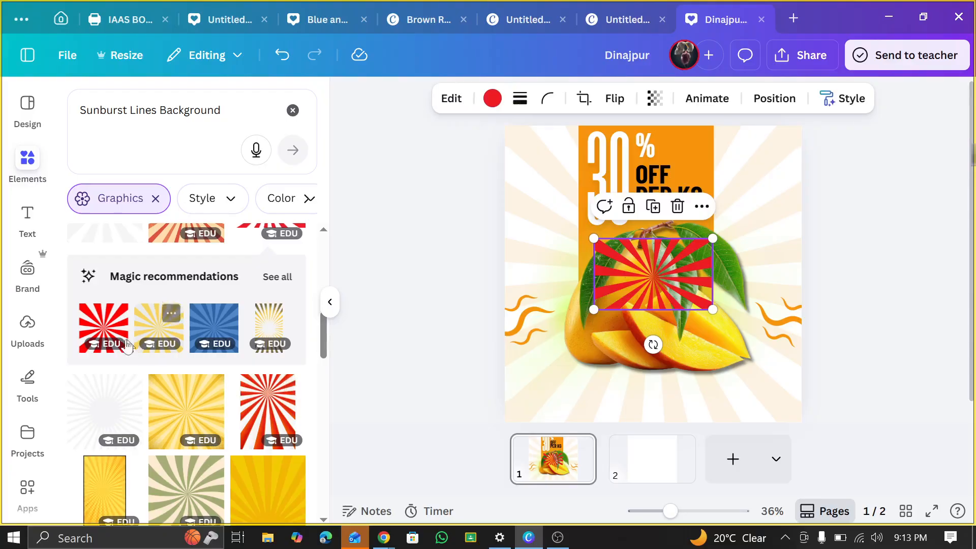
scroll(101, 367, "down", 2)
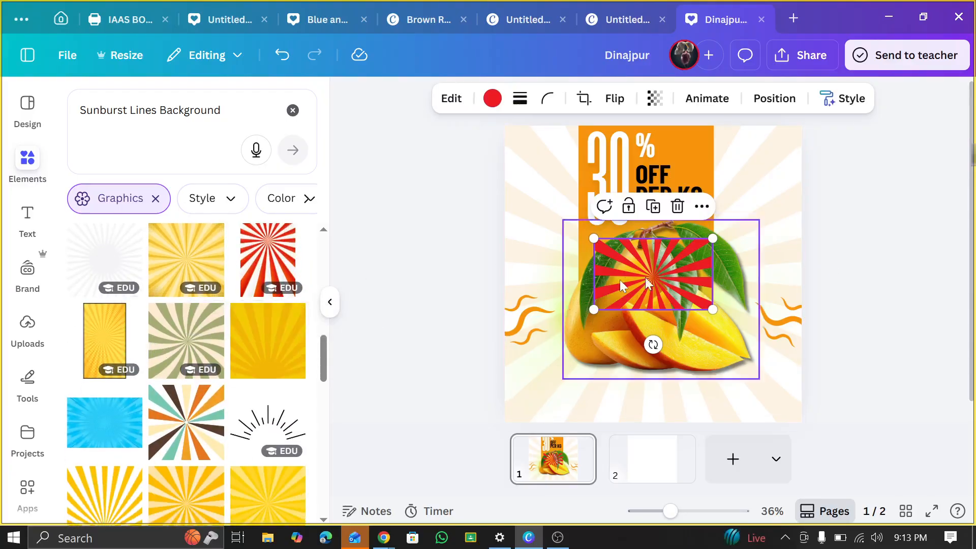
left_click_drag(652, 280, 551, 231)
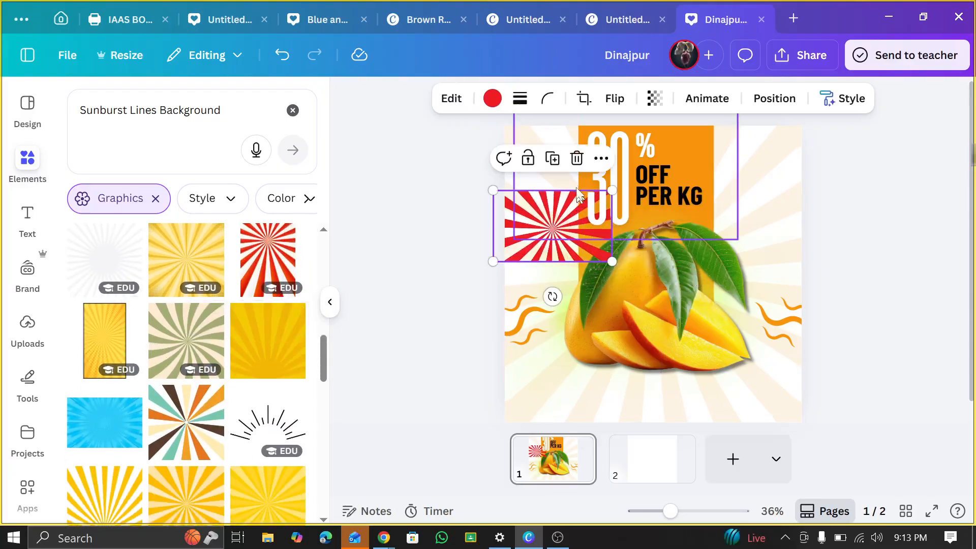
left_click(576, 159)
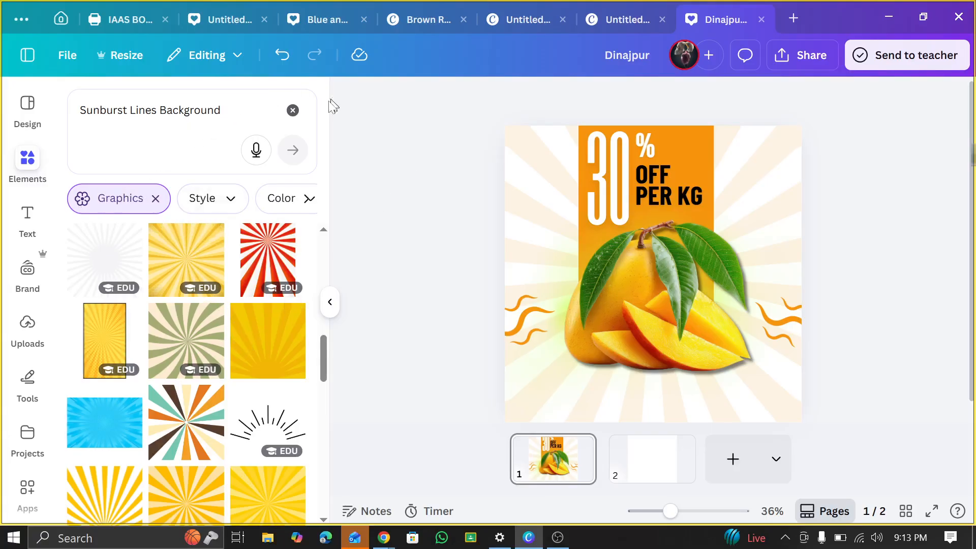
Reset the elements library, search it again for "Sunburst Lines Background", and look through the available result categories
left_click(24, 162)
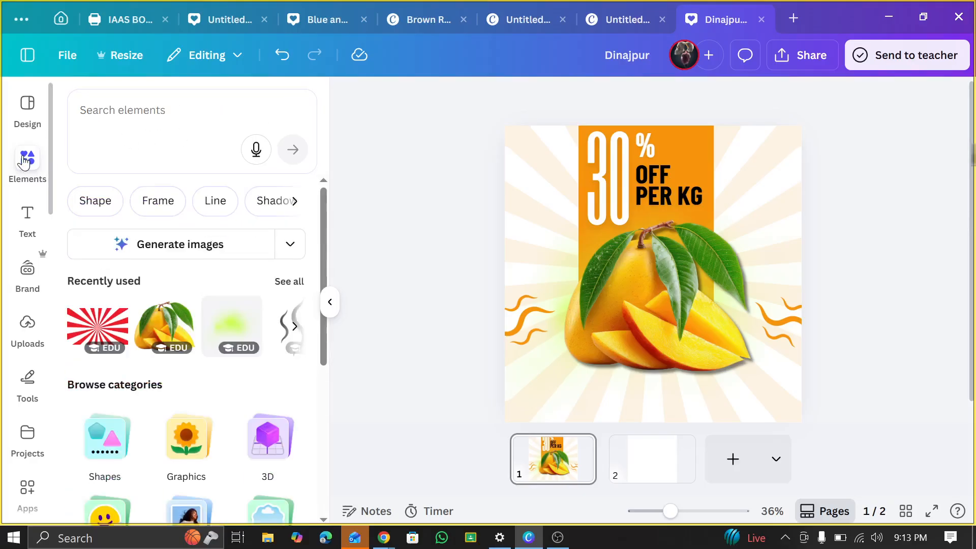
left_click(127, 106)
type("Sunburst Lines Background")
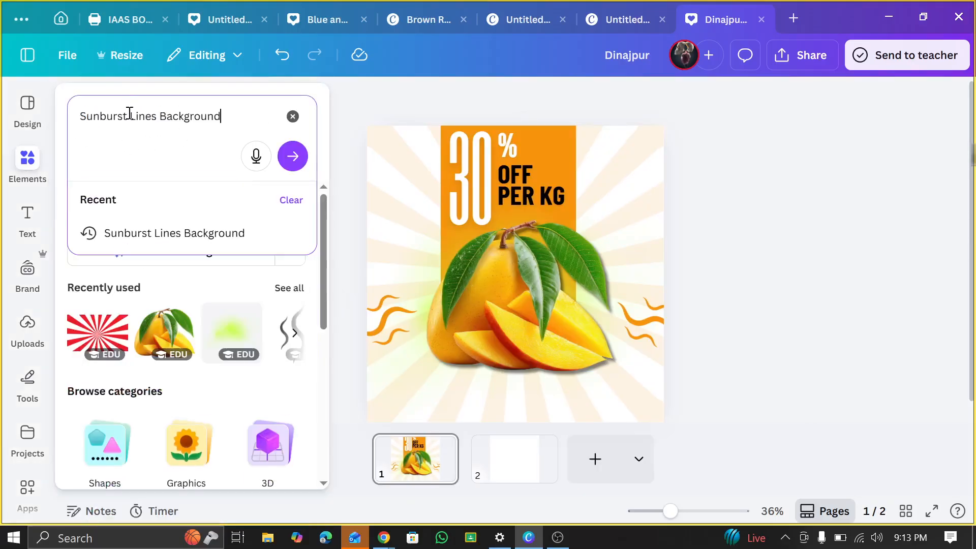
left_click(293, 156)
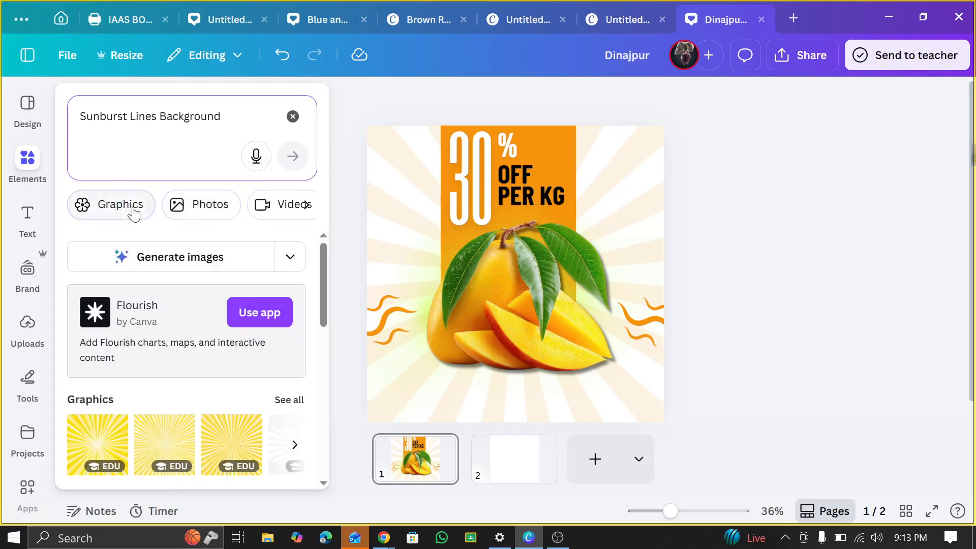
scroll(196, 214, "right", 5)
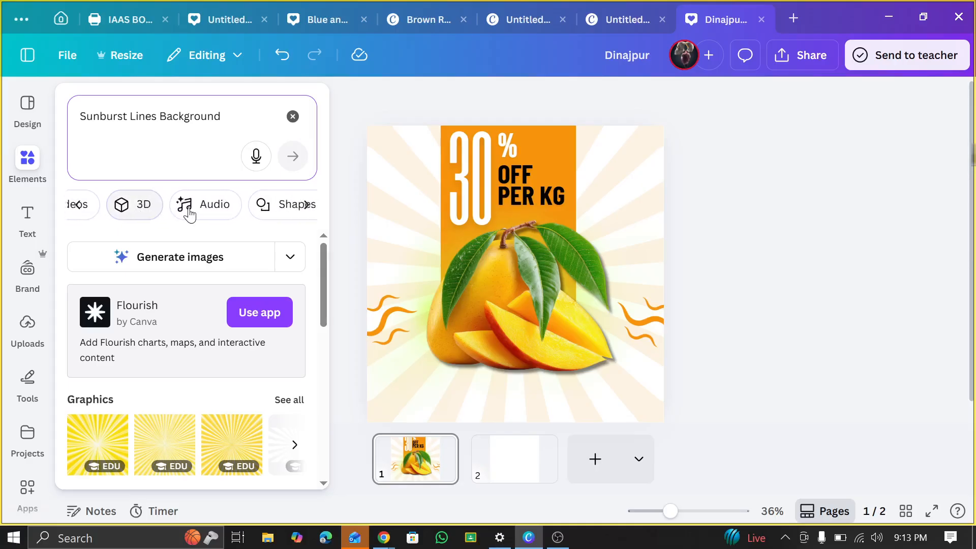
scroll(189, 212, "right", 2)
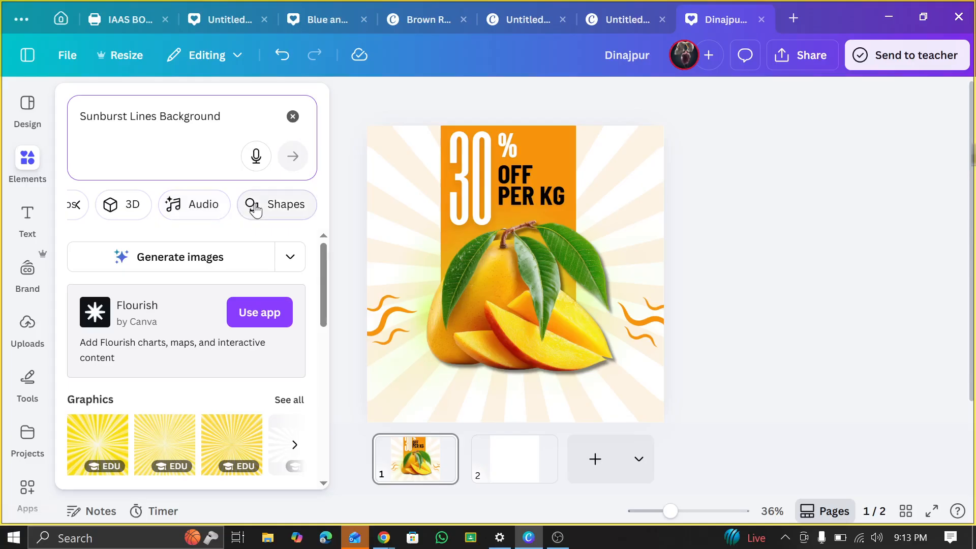
scroll(255, 210, "left", 5)
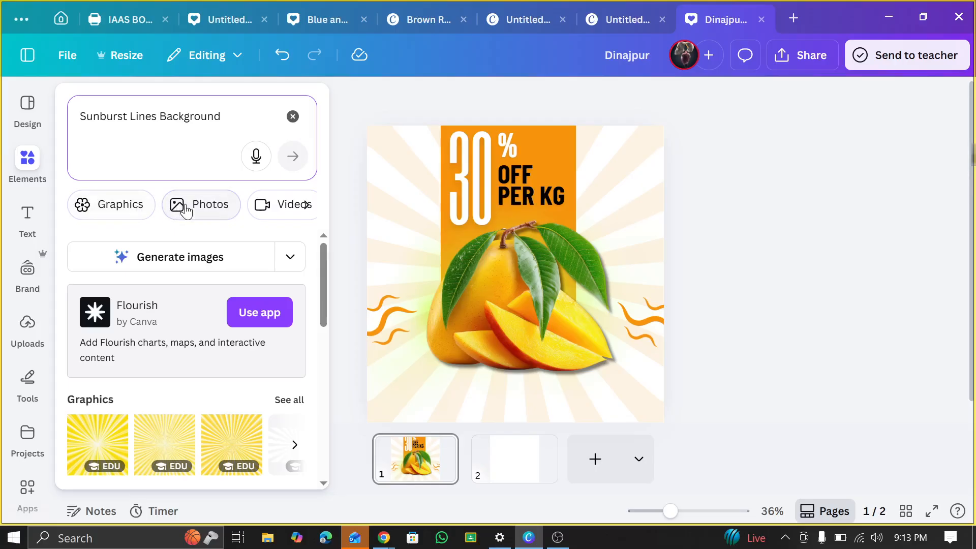
Show only the video results for "Sunburst Lines Background" and look through them for a matching sunburst
left_click(277, 205)
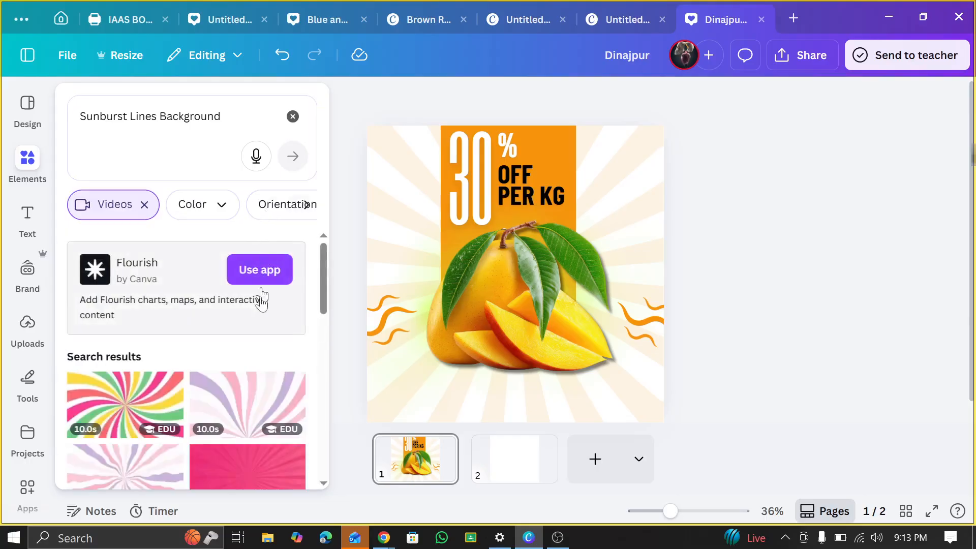
scroll(244, 375, "down", 2)
scroll(130, 311, "down", 1)
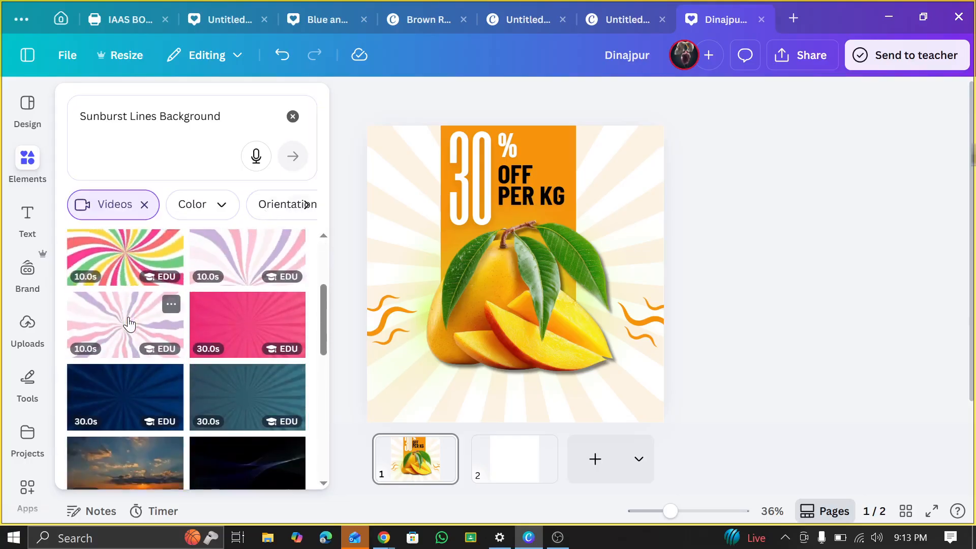
scroll(143, 295, "up", 1)
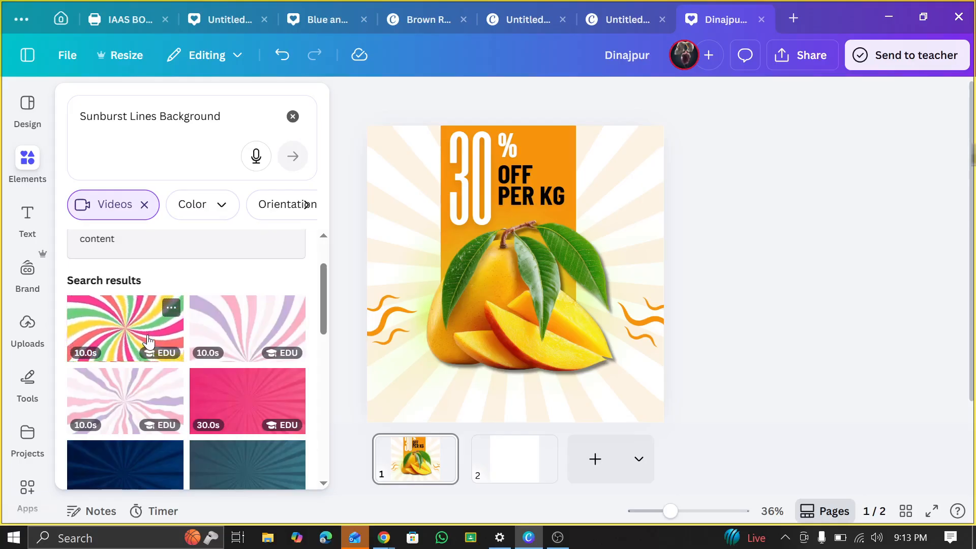
scroll(149, 330, "down", 5)
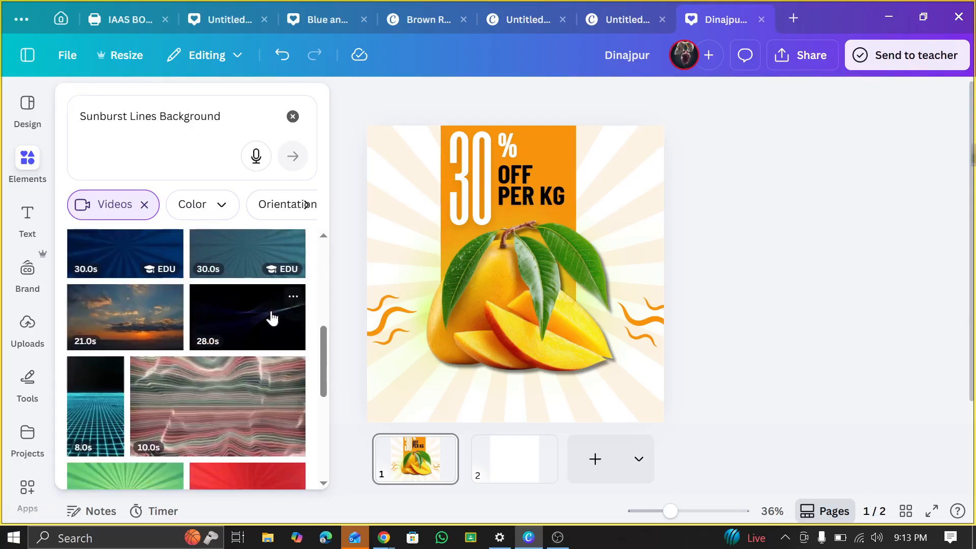
scroll(227, 427, "up", 10)
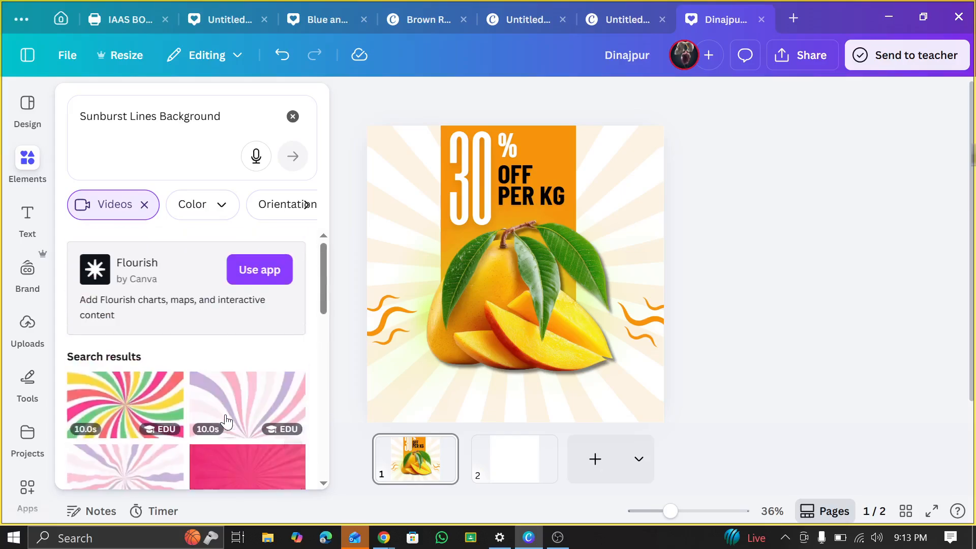
scroll(164, 359, "down", 8)
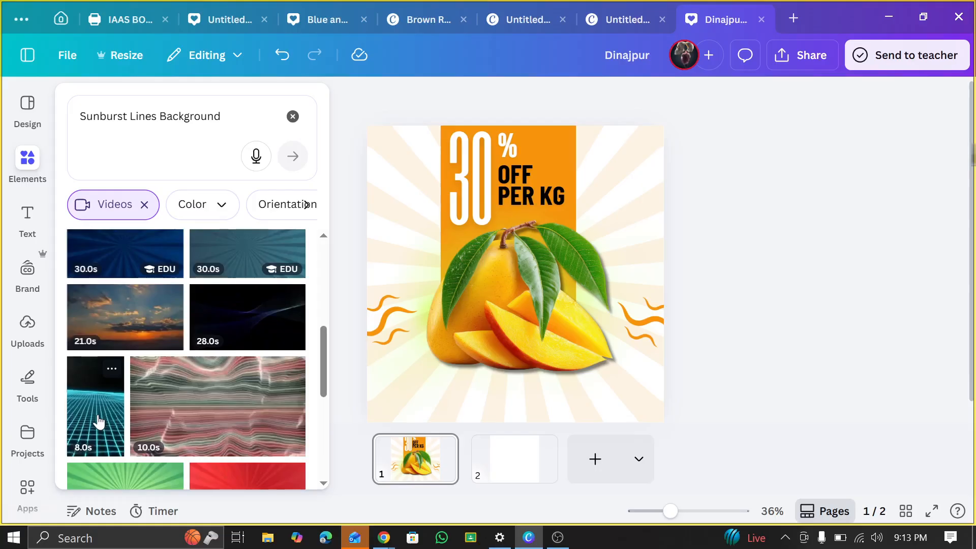
scroll(98, 421, "down", 2)
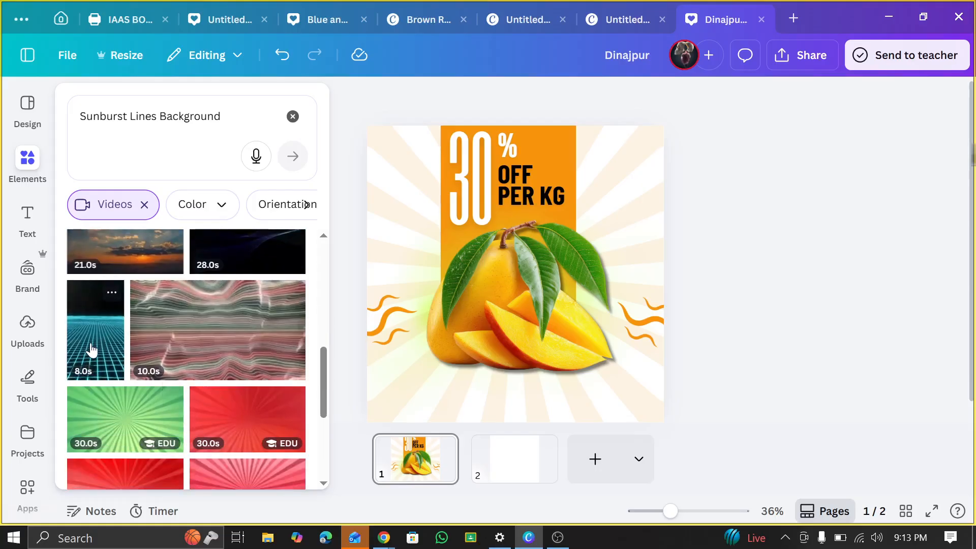
scroll(91, 350, "down", 3)
scroll(91, 350, "down", 3)
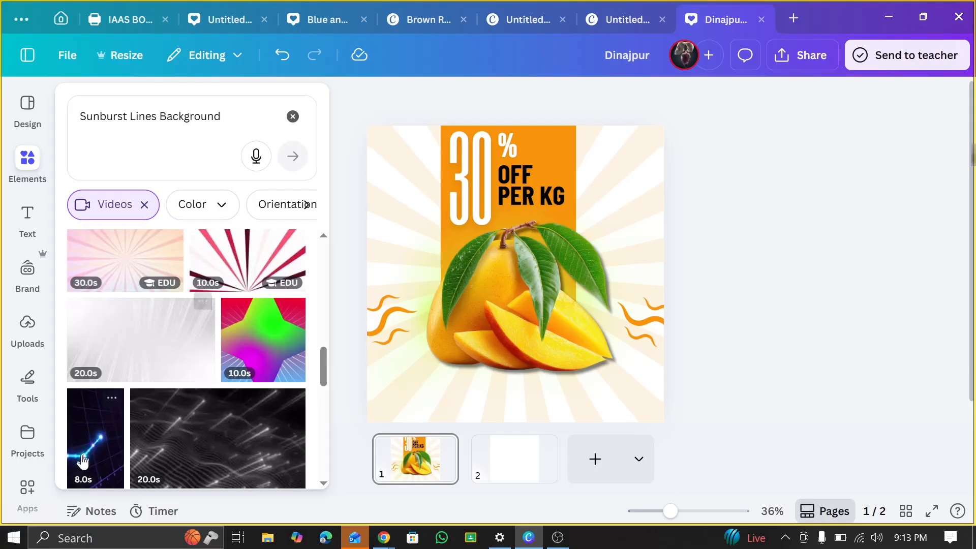
scroll(138, 327, "up", 5)
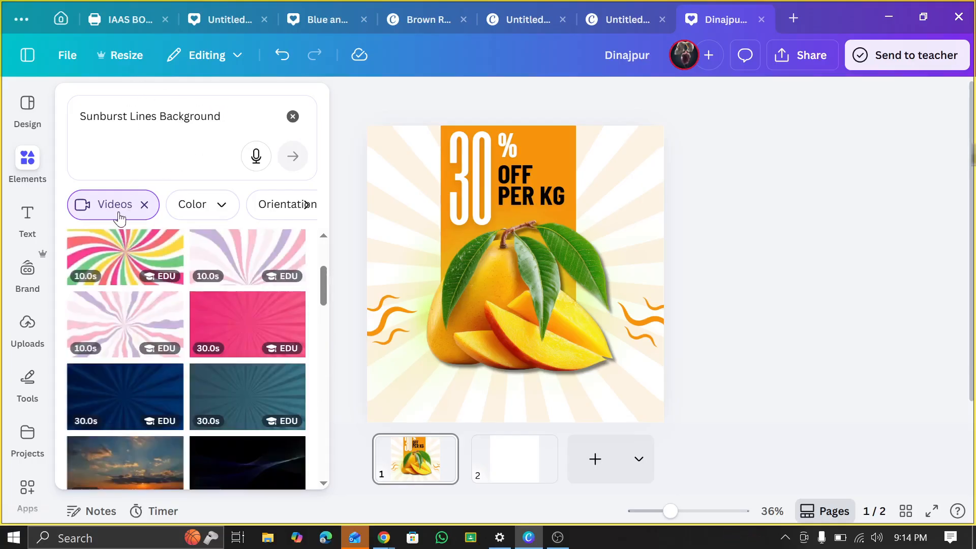
Switch the results from videos to graphics, filter them by the Glow style, and look through them
left_click(118, 215)
left_click(122, 208)
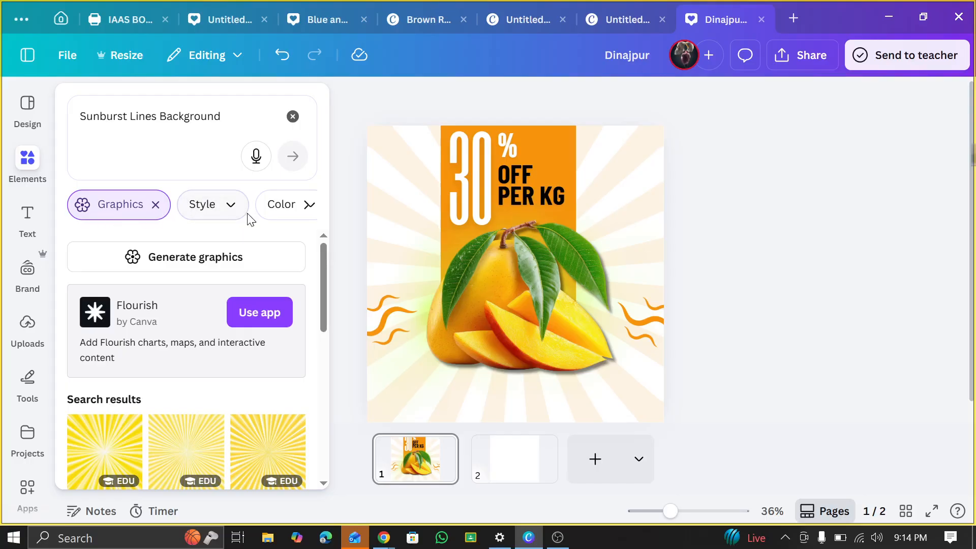
left_click(223, 203)
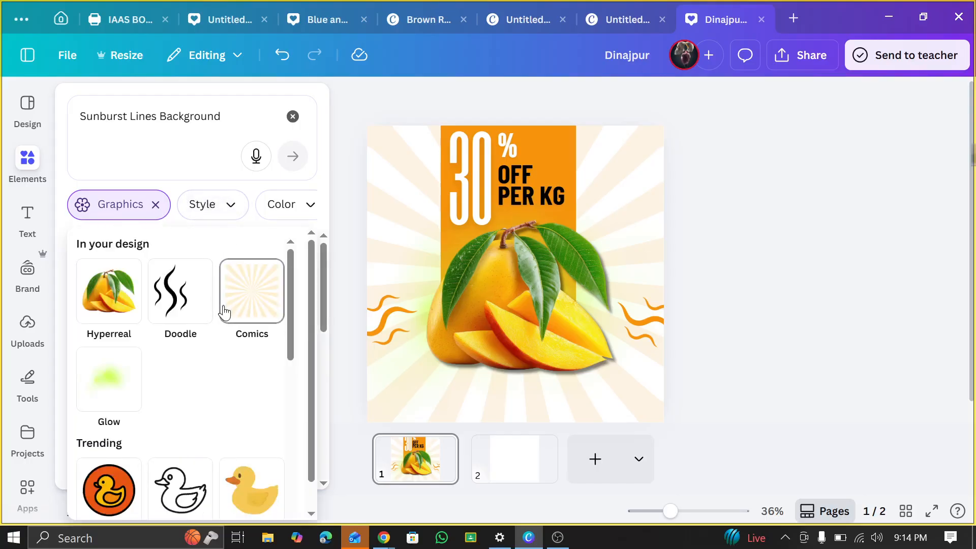
scroll(202, 348, "down", 1)
scroll(203, 348, "down", 3)
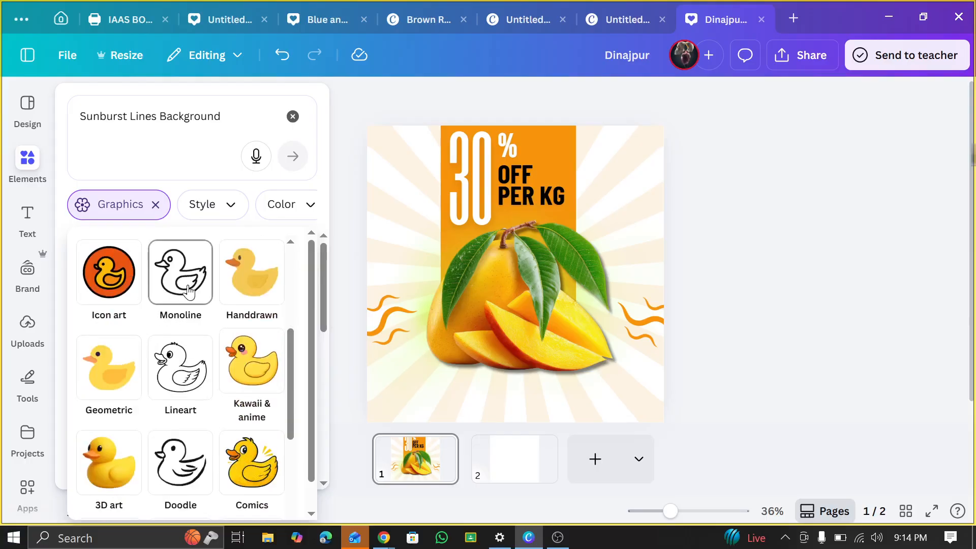
scroll(188, 376, "down", 1)
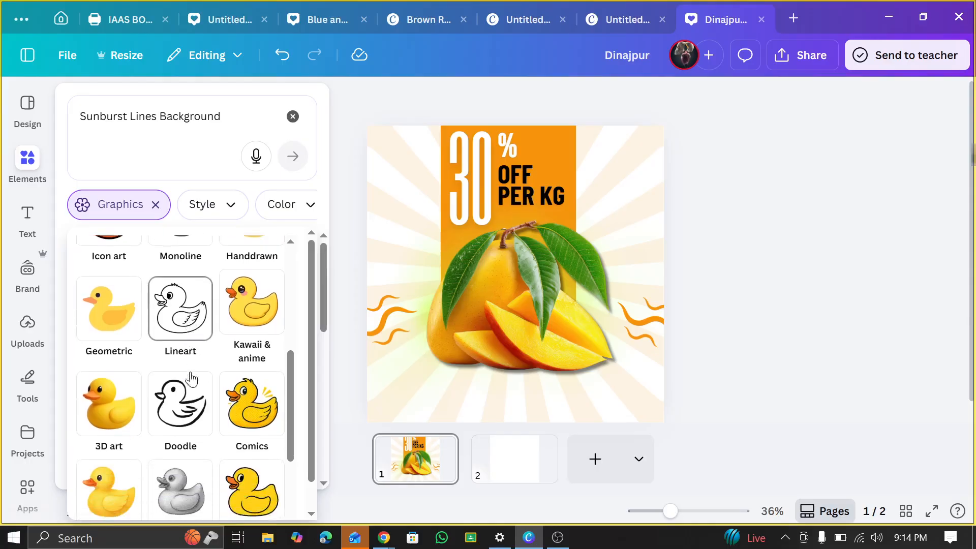
scroll(246, 386, "down", 2)
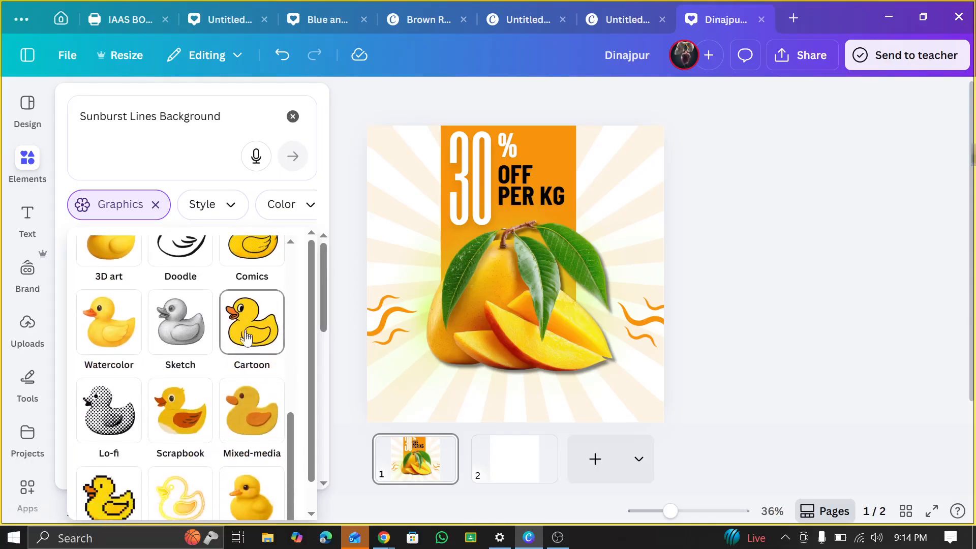
scroll(244, 424, "down", 1)
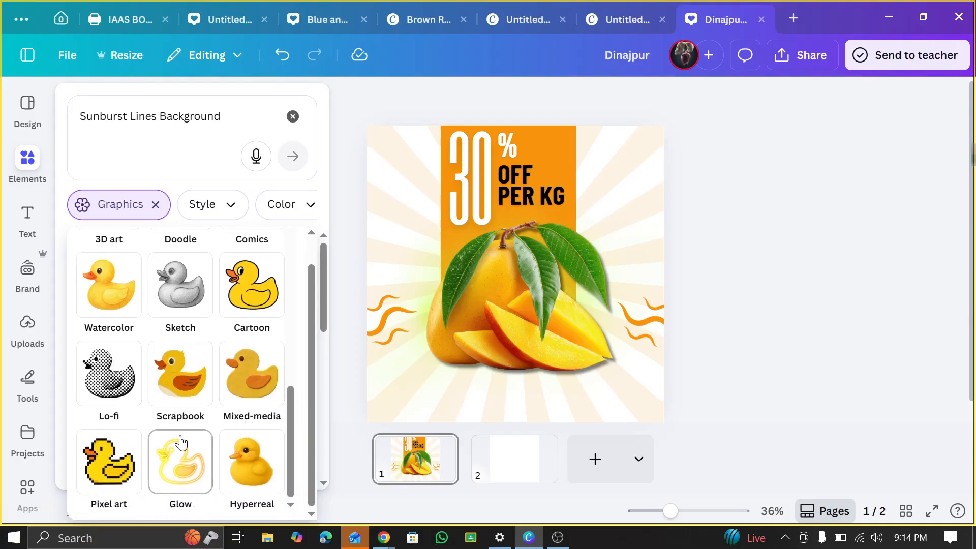
left_click(182, 456)
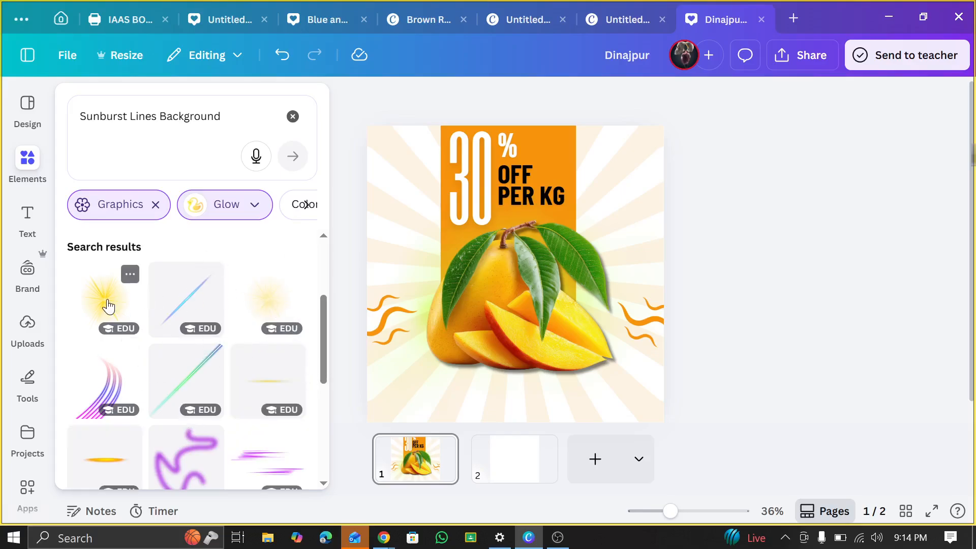
scroll(108, 307, "down", 3)
scroll(109, 307, "up", 4)
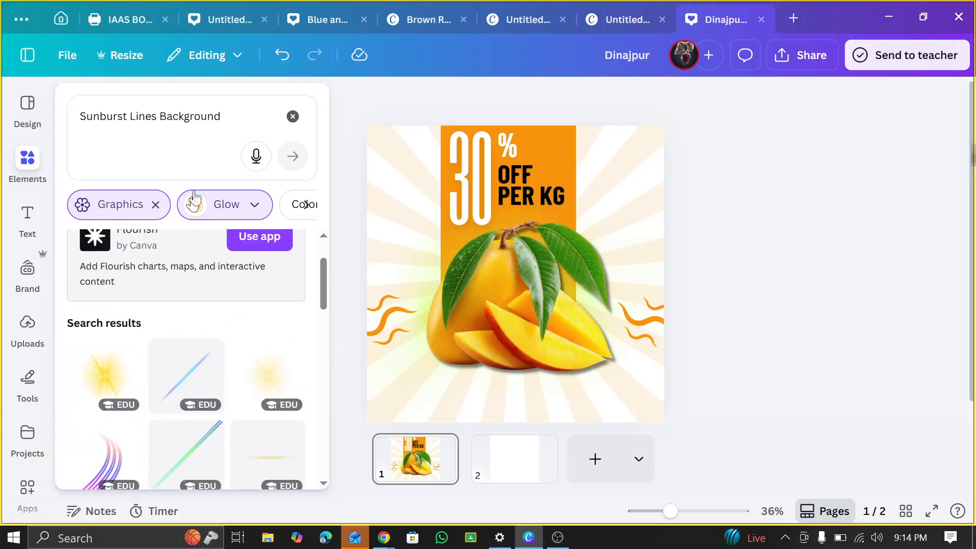
Change the graphics style filter to Monoline and look through the results
left_click(258, 210)
scroll(194, 350, "down", 3)
left_click(192, 352)
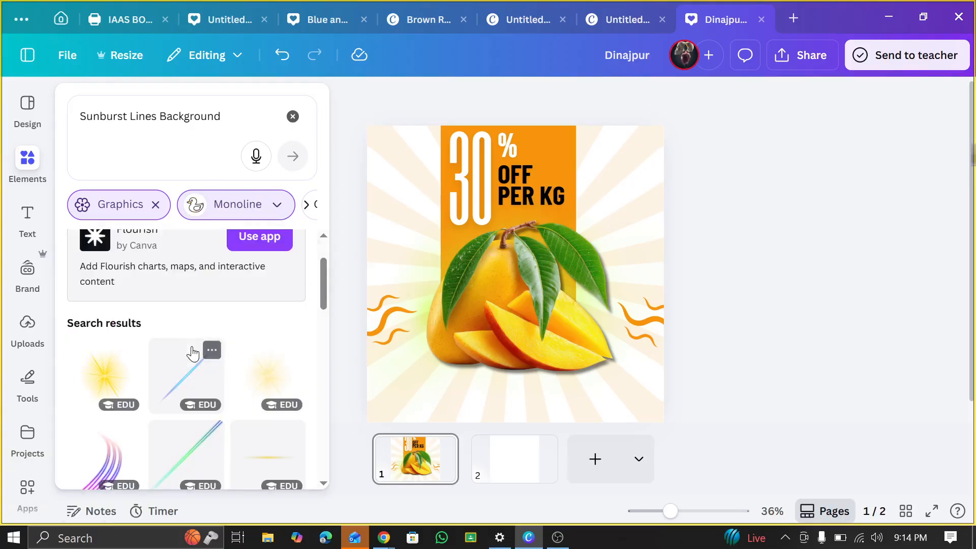
scroll(202, 376, "down", 3)
scroll(178, 356, "down", 1)
scroll(198, 305, "down", 3)
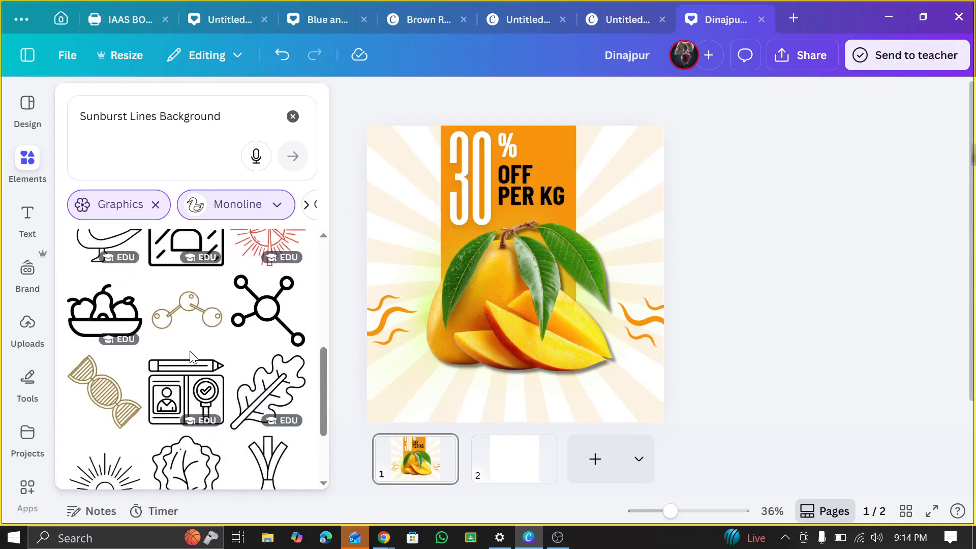
scroll(197, 310, "up", 5)
Change the graphics style filter to Comics, look through the sunburst results, and return to the poster
left_click(215, 209)
scroll(224, 325, "down", 5)
scroll(241, 351, "down", 2)
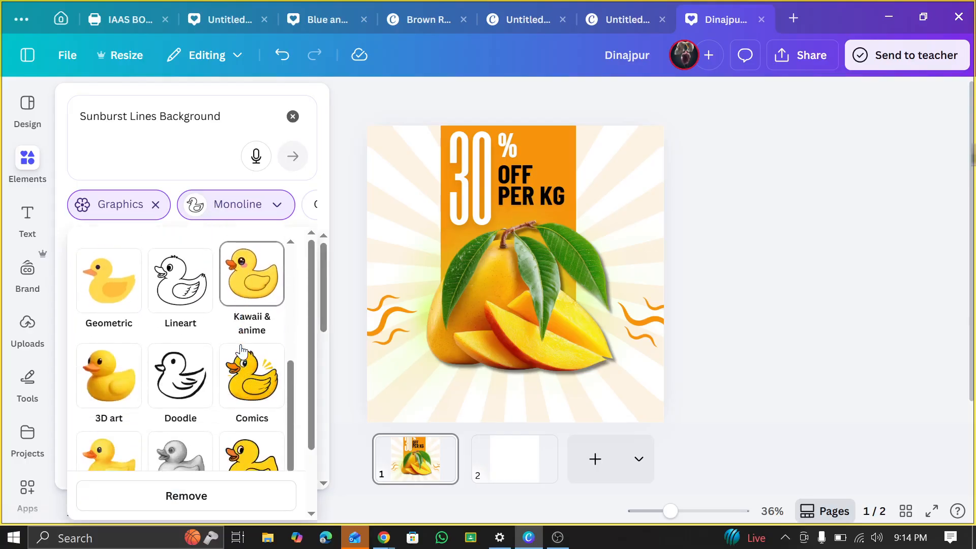
left_click(246, 351)
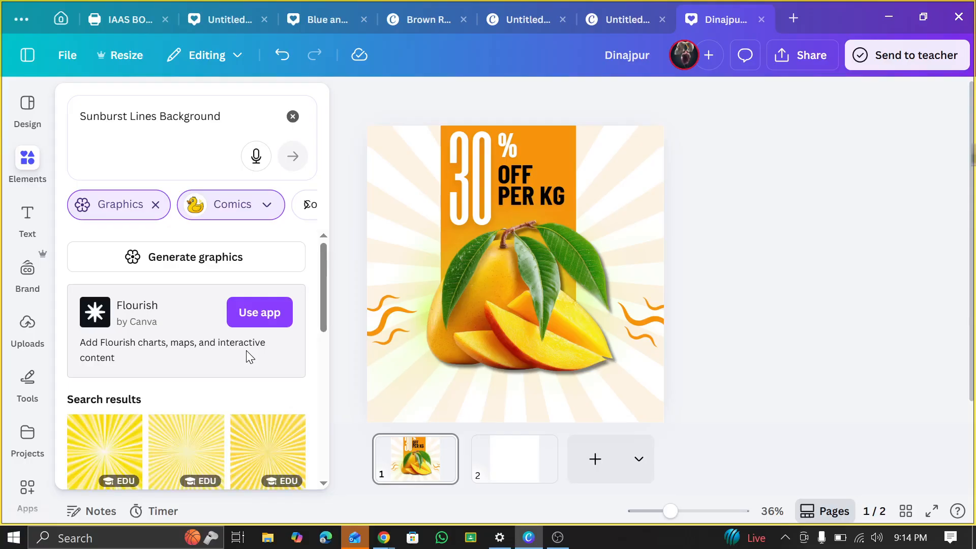
scroll(246, 354, "down", 3)
scroll(278, 354, "down", 3)
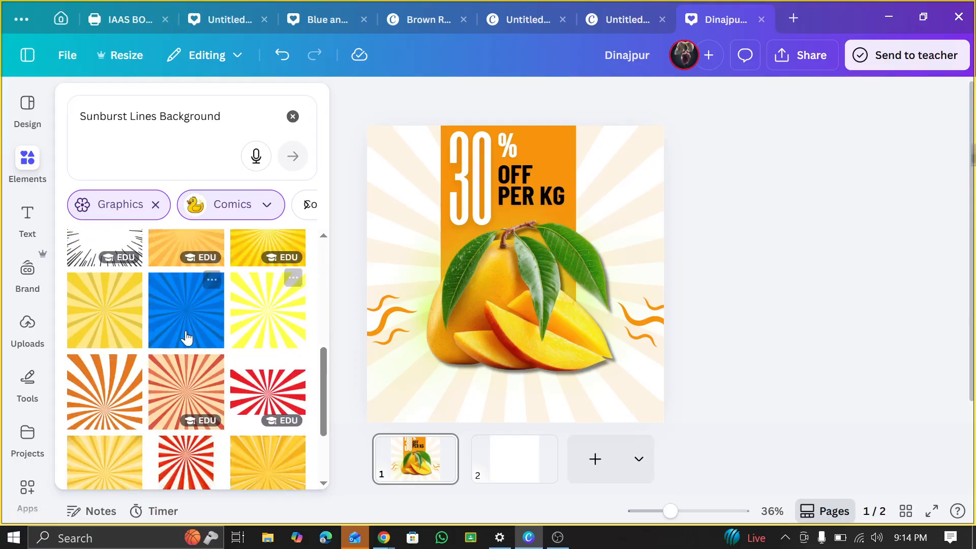
left_click(460, 267)
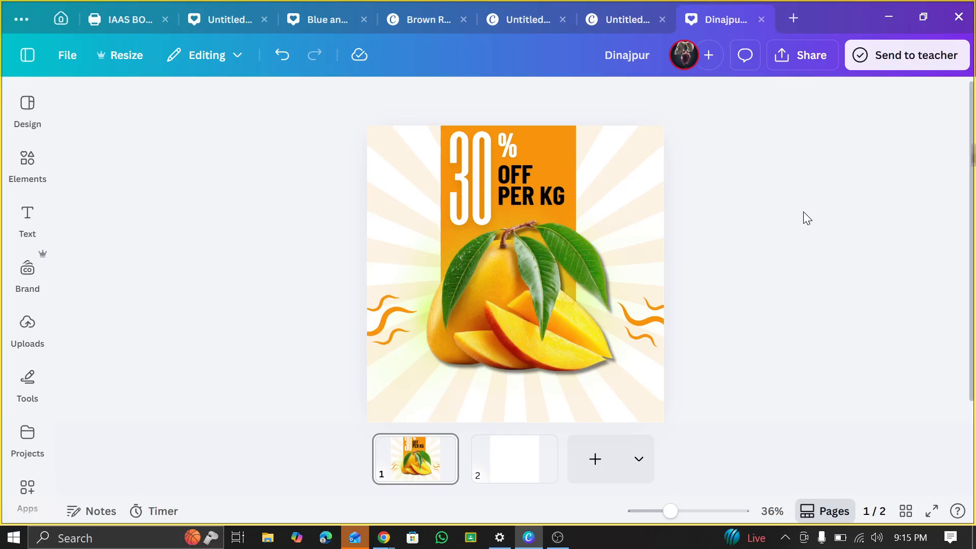
Open blank page 2, look through the Comics sunburst graphics again, and close the elements library
left_click(507, 474)
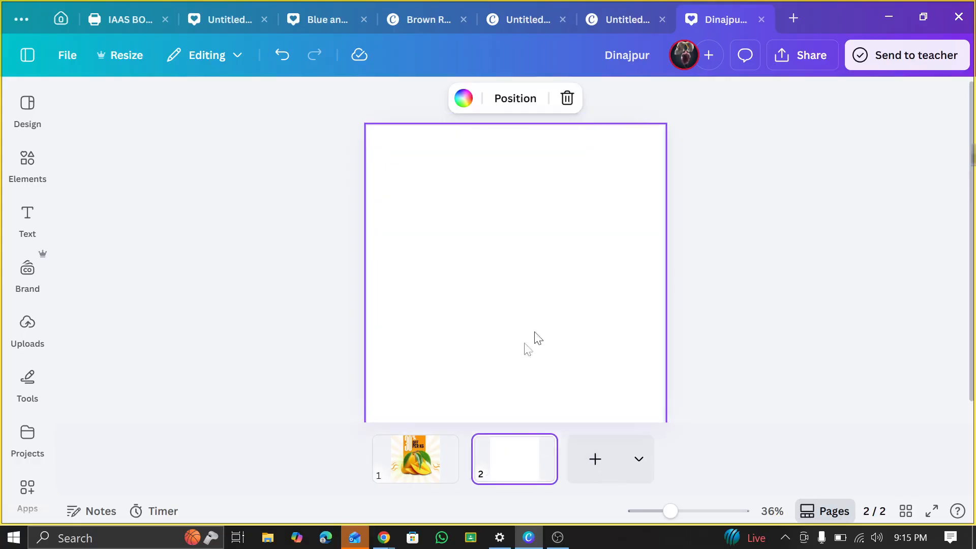
left_click(448, 470)
left_click(530, 453)
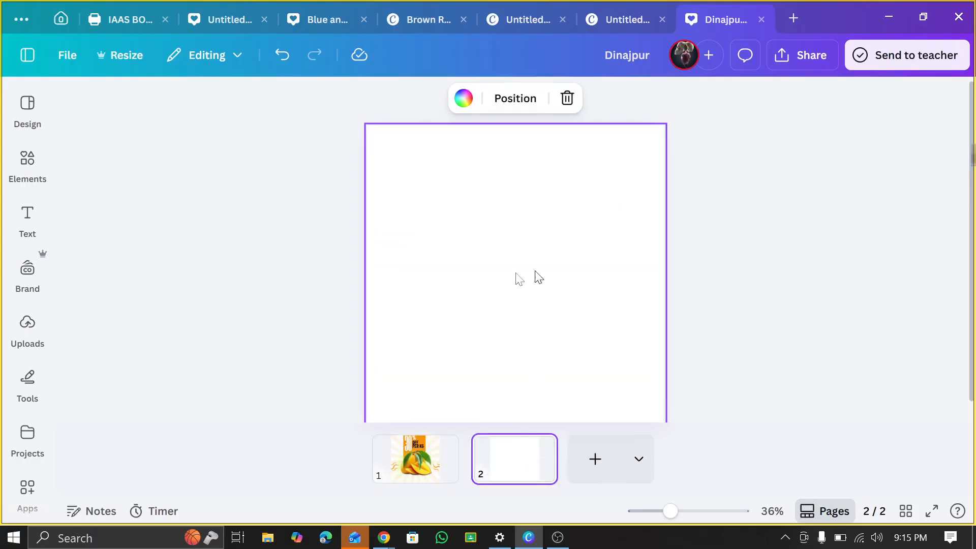
left_click(28, 162)
scroll(203, 346, "up", 5)
scroll(209, 353, "down", 7)
scroll(209, 346, "up", 4)
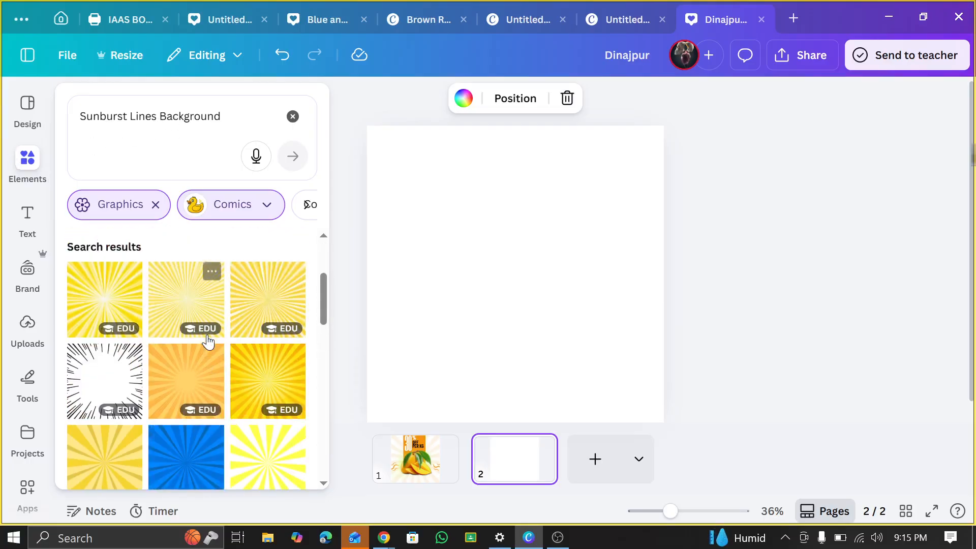
left_click(407, 371)
Copy the cream sunburst background from the page 1 poster and paste it onto blank page 2
left_click(443, 446)
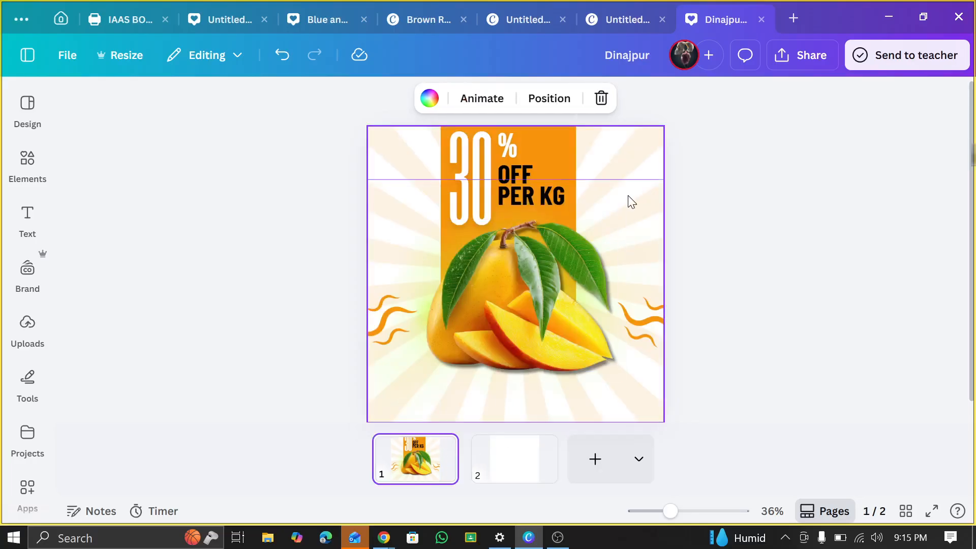
left_click(638, 169)
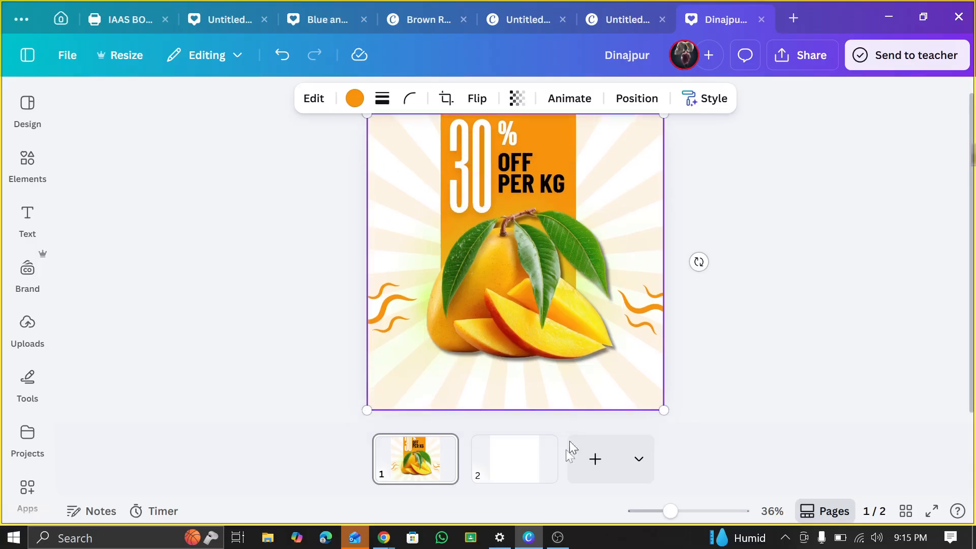
left_click(549, 470)
key("ctrl+v")
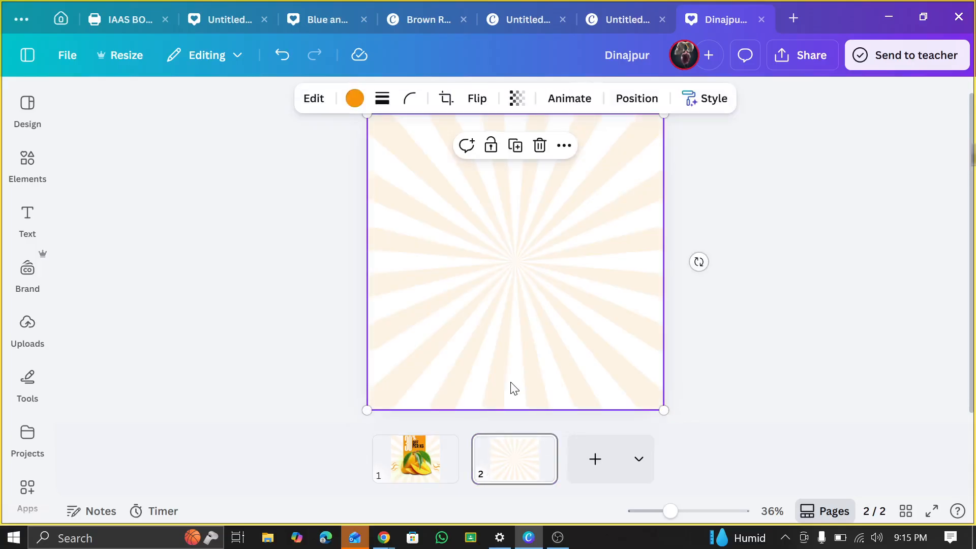
left_click(897, 260)
Copy the mango image from the page 1 poster and paste it over the sunburst on page 2
left_click(422, 461)
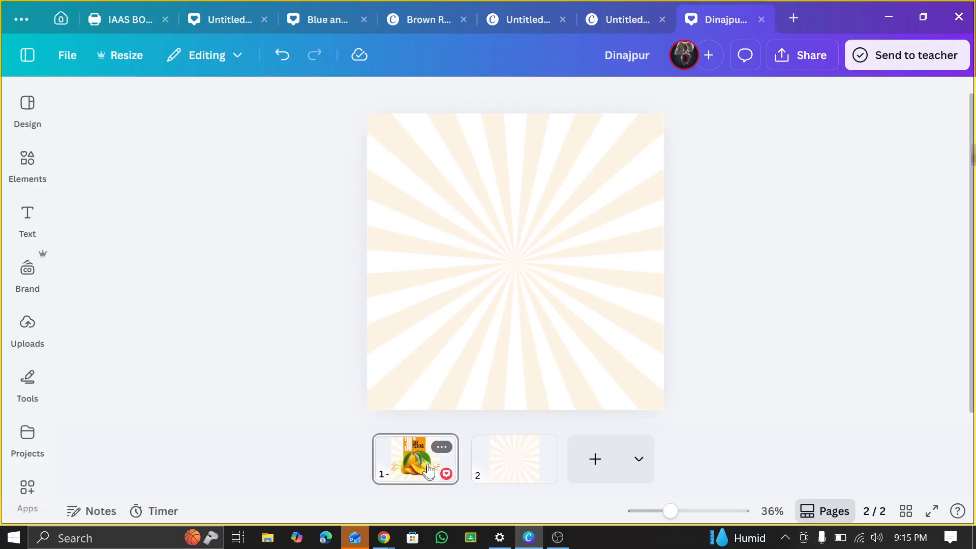
left_click(514, 304)
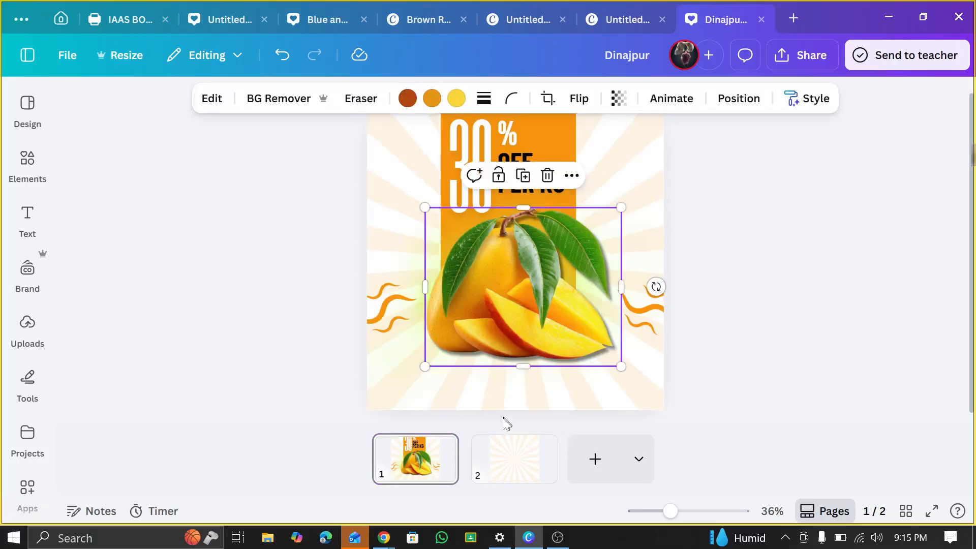
left_click(503, 457)
left_click(568, 356)
key("ctrl+v")
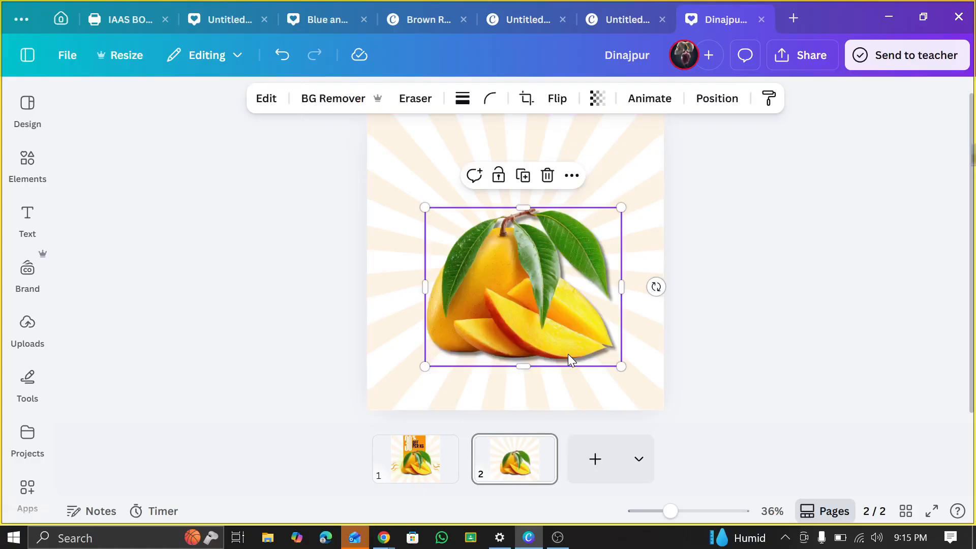
Copy the grouped "30% OFF PER KG" text from the page 1 poster and paste it onto page 2
left_click(417, 460)
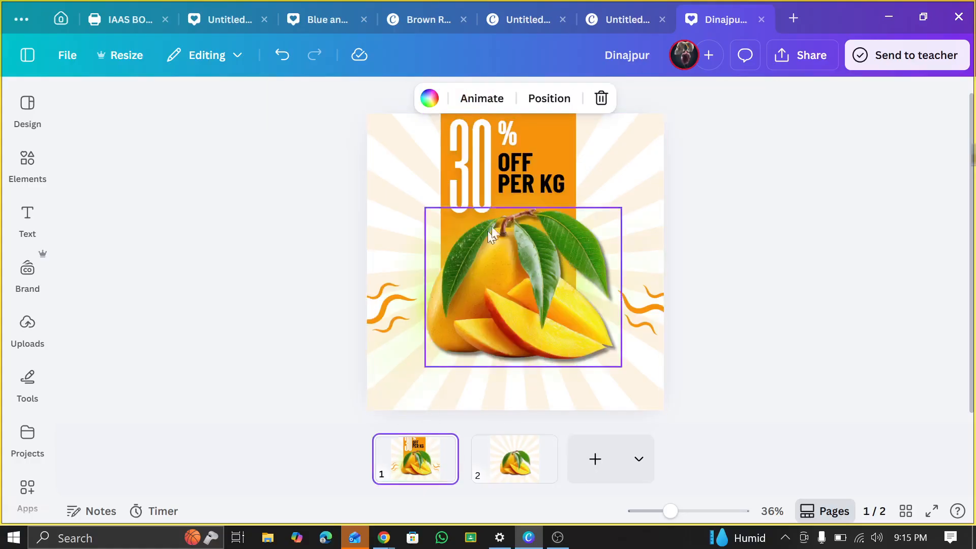
left_click(558, 129)
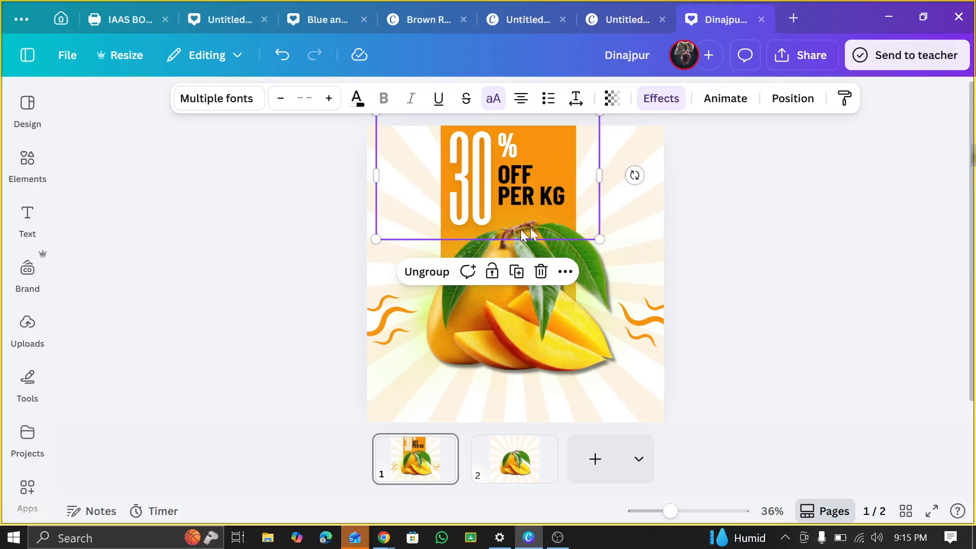
left_click(447, 238)
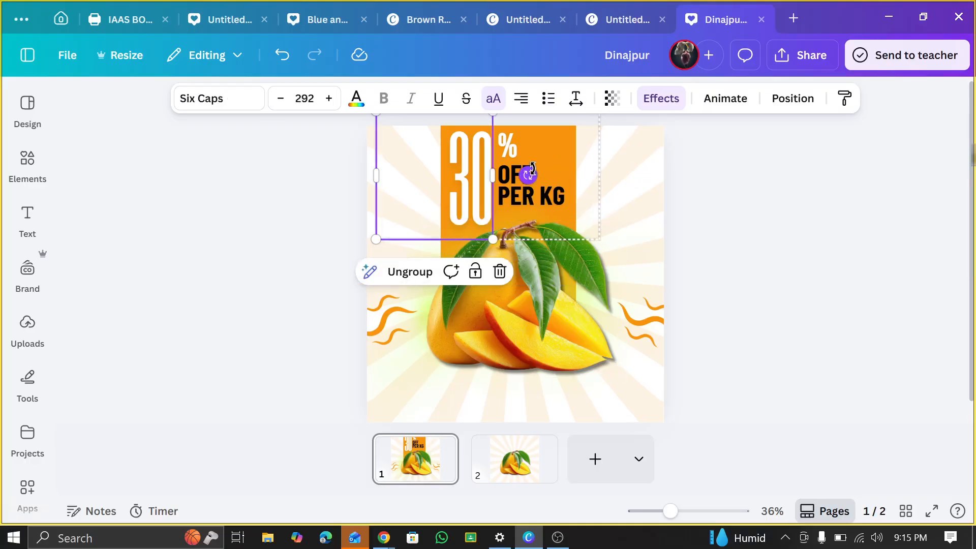
left_click(628, 155)
key("Delete")
left_click(283, 55)
left_click(487, 166)
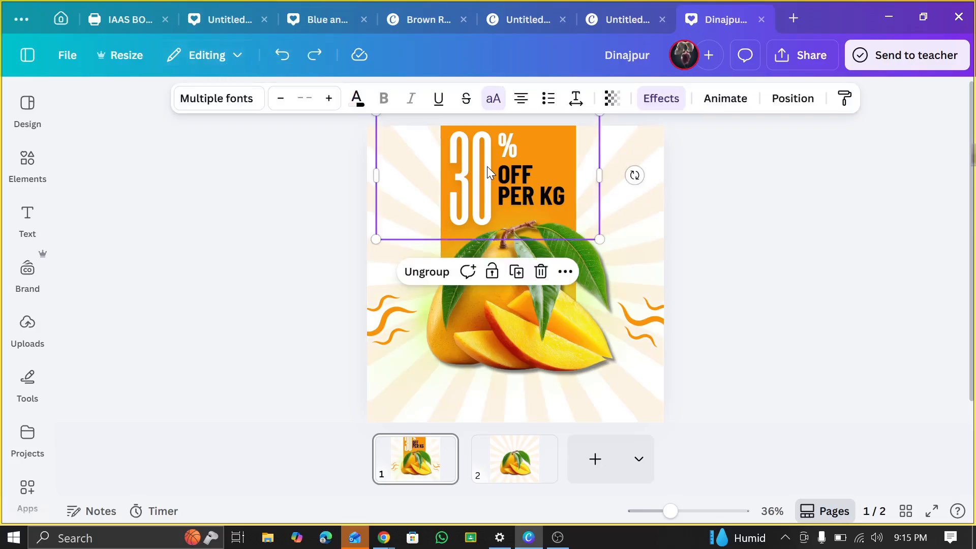
left_click(524, 476)
left_click(544, 239)
key("ctrl+v")
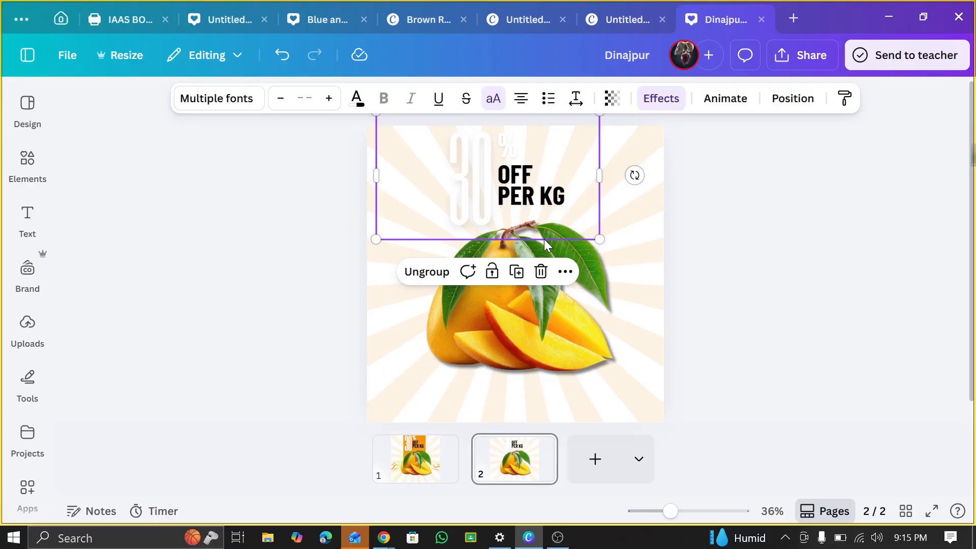
Select the orange rectangle among page 1's layers, copy it, and paste it onto page 2
left_click(443, 455)
left_click(568, 161)
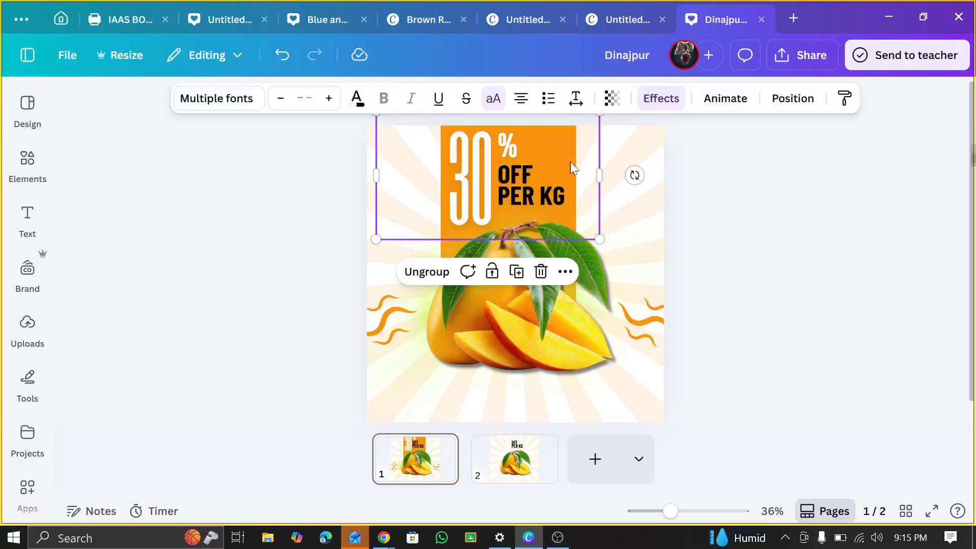
left_click(444, 250)
left_click(569, 145)
left_click(792, 99)
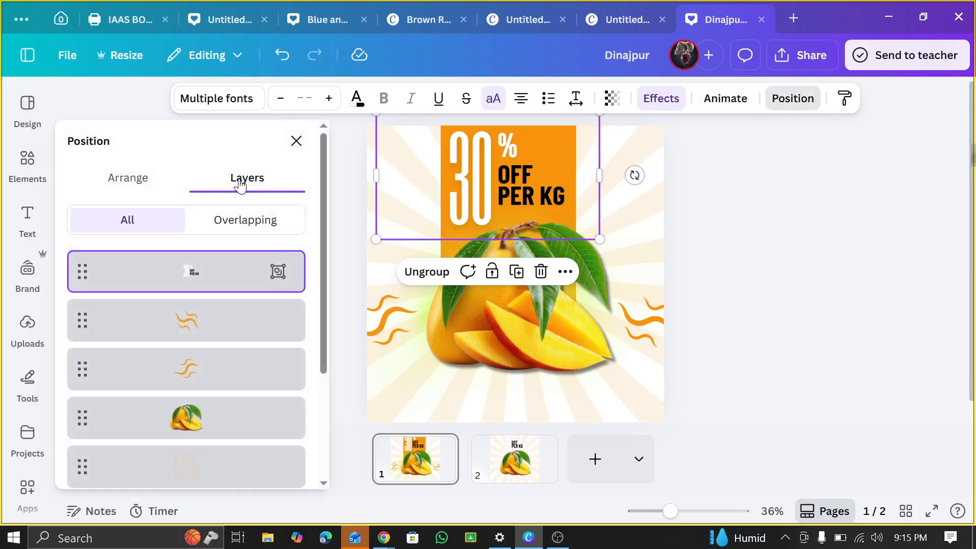
scroll(239, 366, "down", 4)
left_click(202, 422)
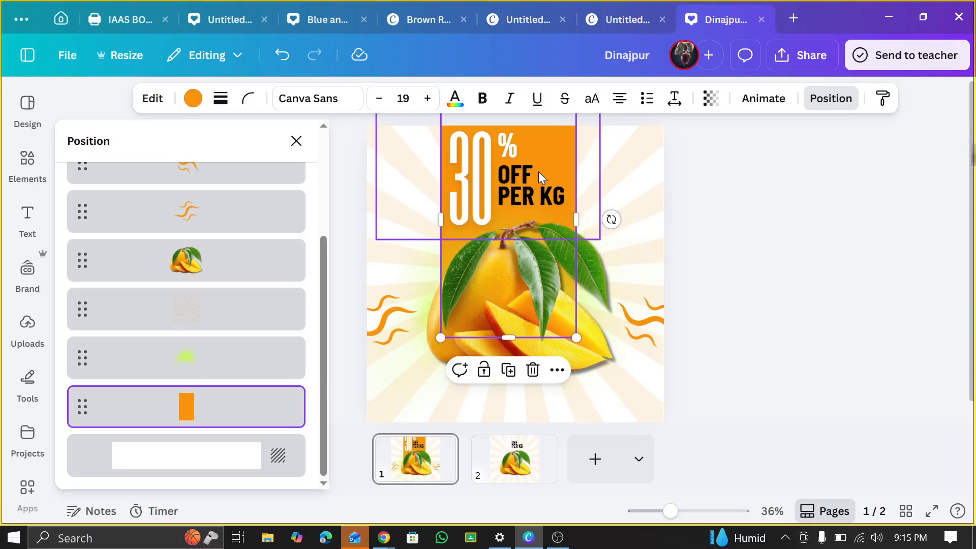
left_click(514, 459)
left_click(591, 347)
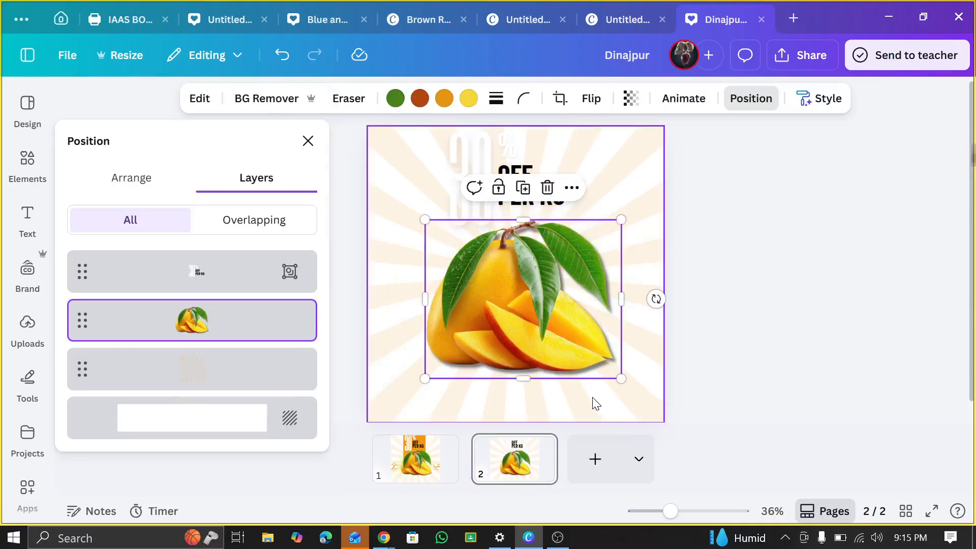
left_click(596, 404)
key("ctrl+v")
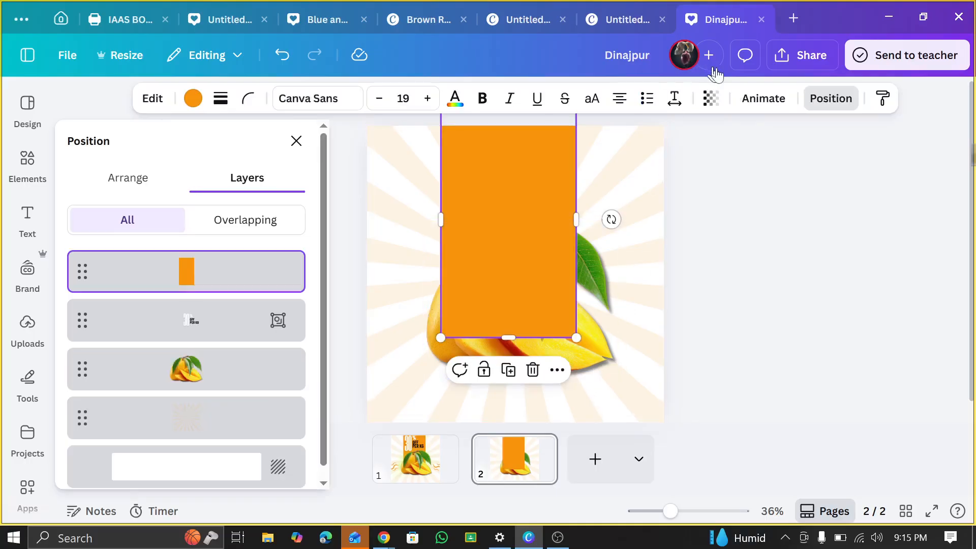
Send the orange rectangle on page 2 backward until it lies behind the discount text and the mango
left_click(127, 188)
left_click(249, 221)
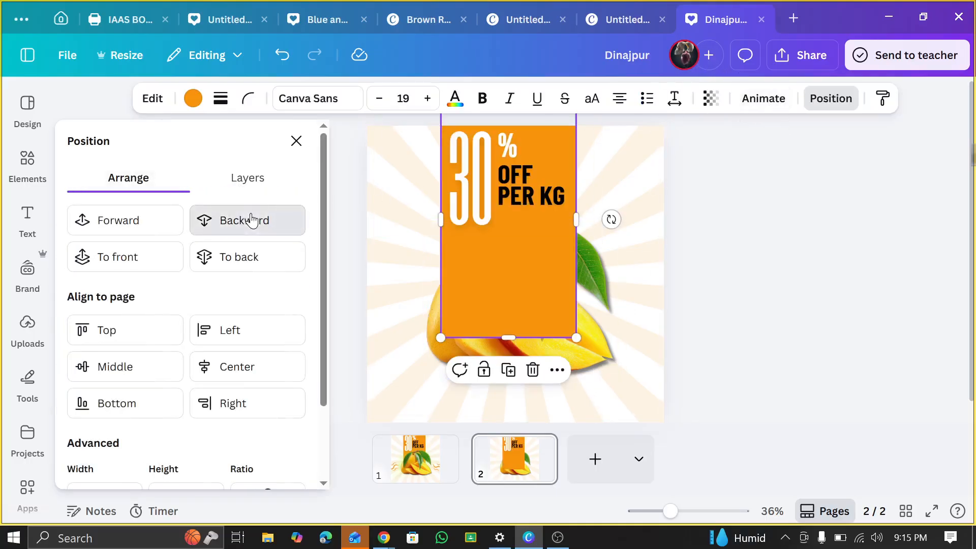
left_click(249, 220)
left_click(831, 98)
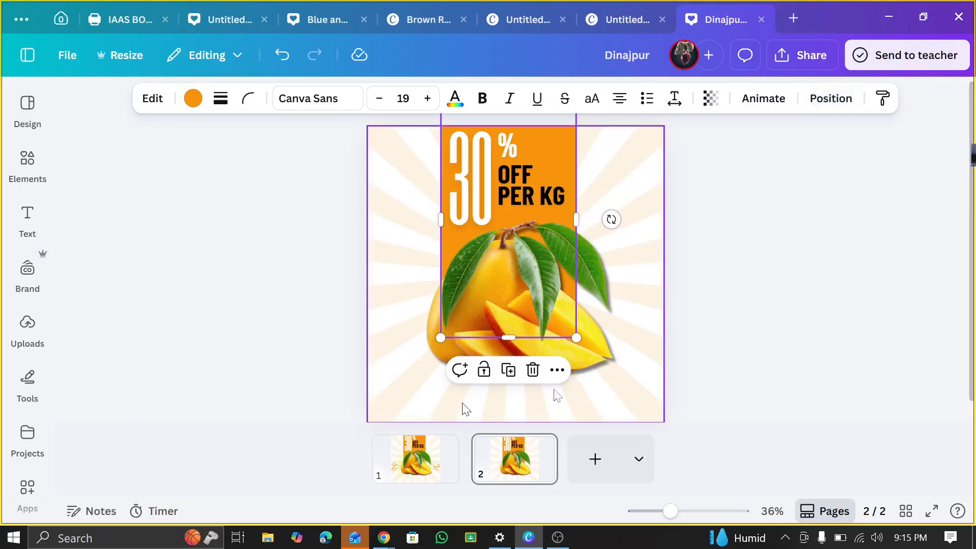
left_click(720, 300)
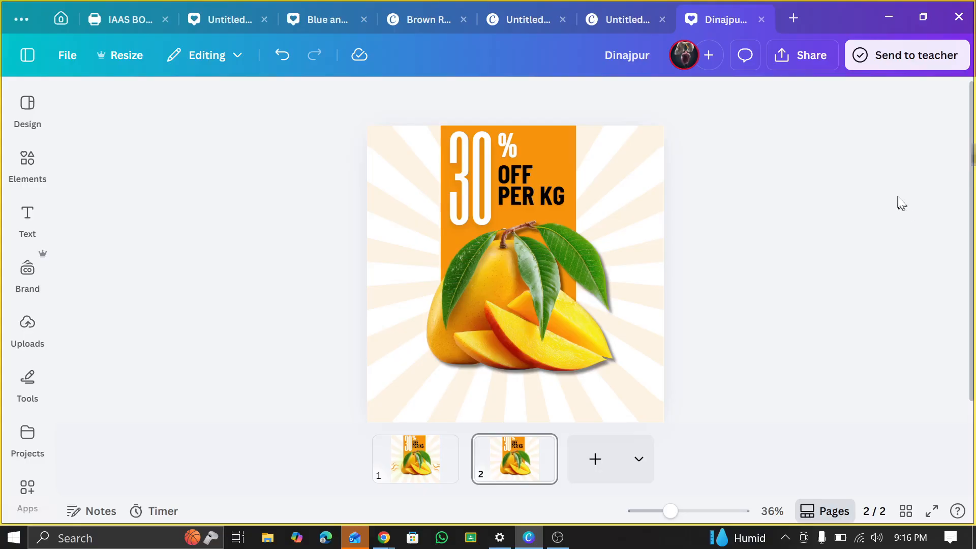
Move the grouped "30% OFF PER KG" text off the orange banner and down over the mango
left_click(479, 200)
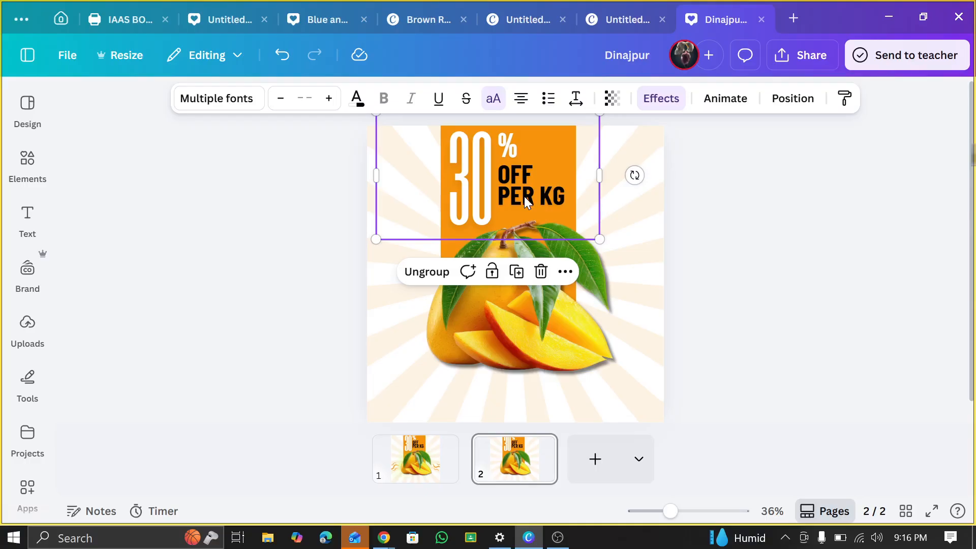
left_click(816, 291)
left_click(557, 192)
left_click_drag(527, 227, 498, 325)
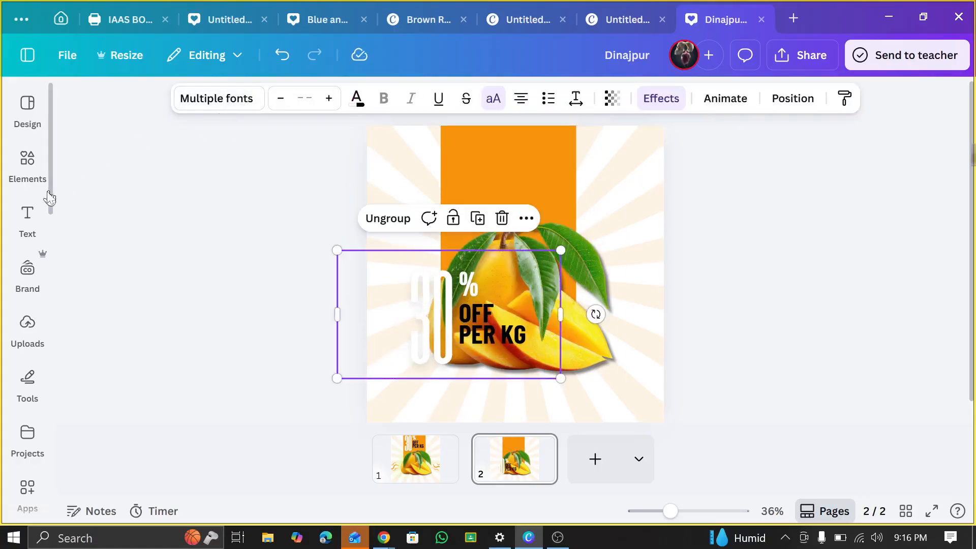
Add a heading to page 2 that reads "Mango"
left_click(18, 224)
scroll(159, 197, "up", 15)
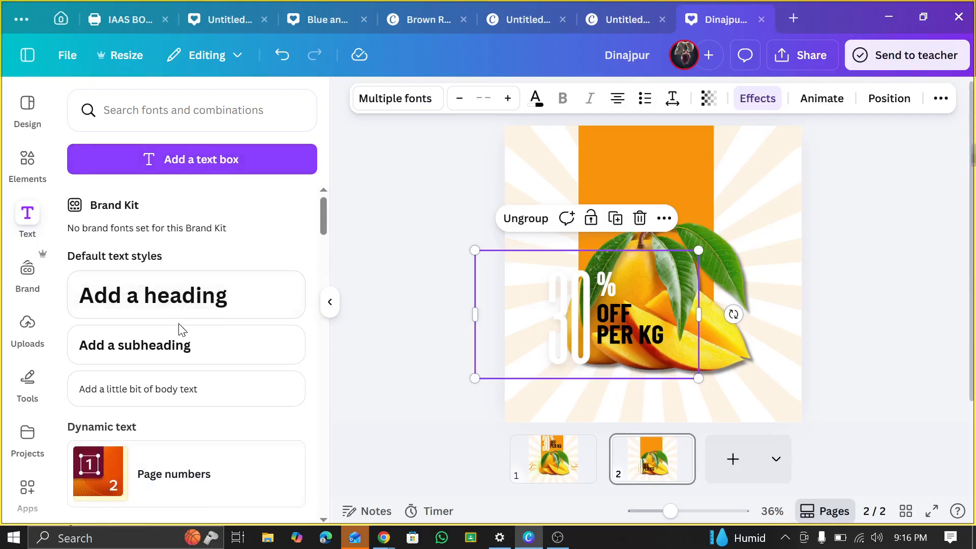
left_click(191, 298)
type("MAngo")
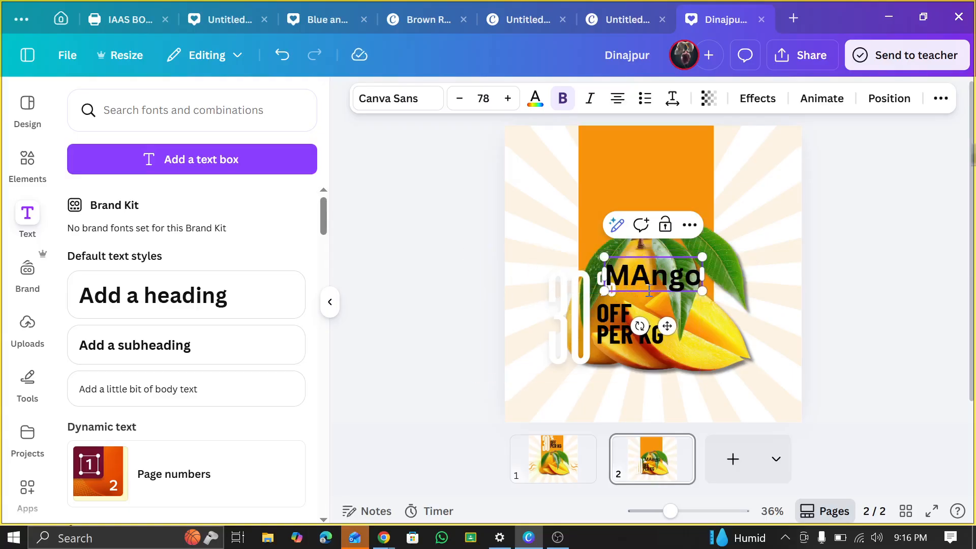
key("BackSpace")
type("a")
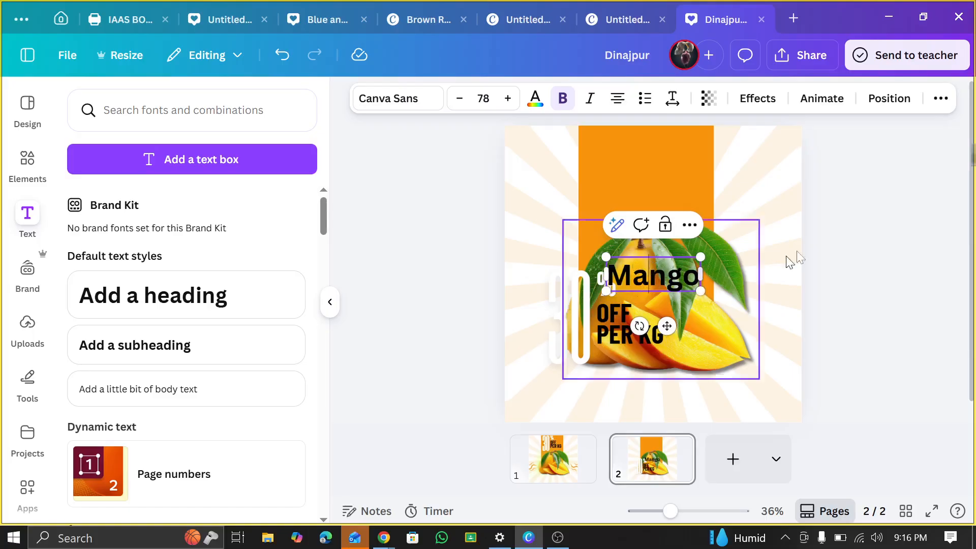
left_click(874, 240)
Move the Mango heading onto the orange banner above the fruit and resize it to font size 96
left_click_drag(684, 275, 706, 216)
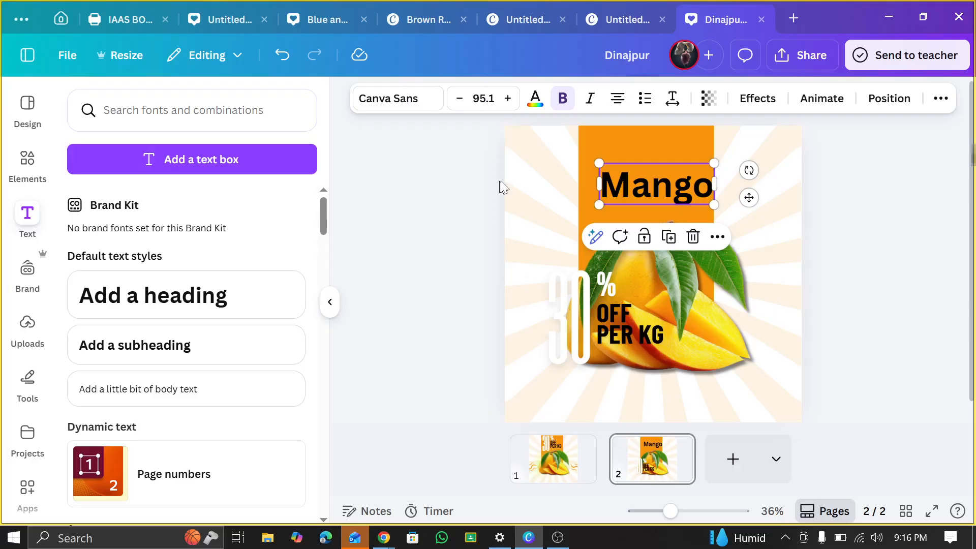
mouse_move(599, 164)
left_mouse_down()
mouse_move(574, 154)
mouse_move(581, 159)
left_mouse_up()
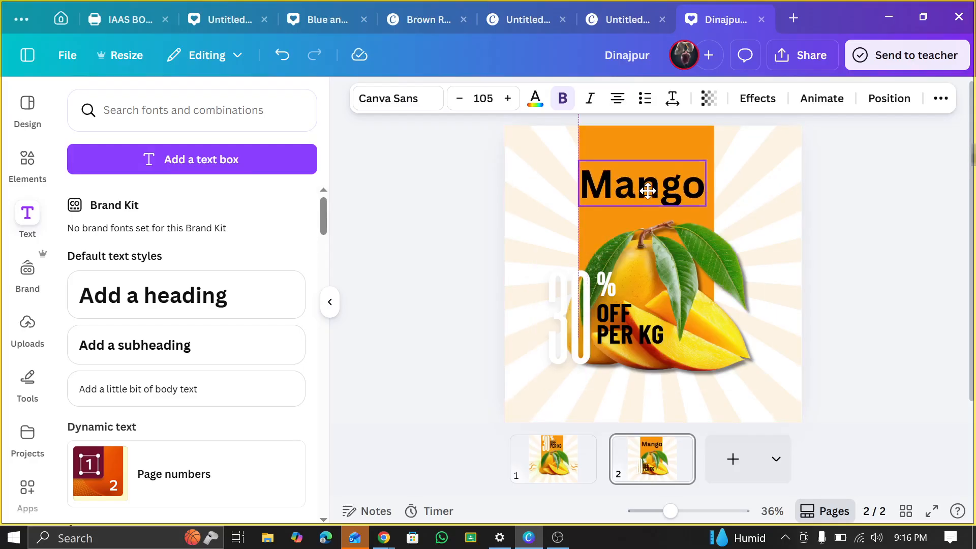
scroll(648, 188, "up", 3)
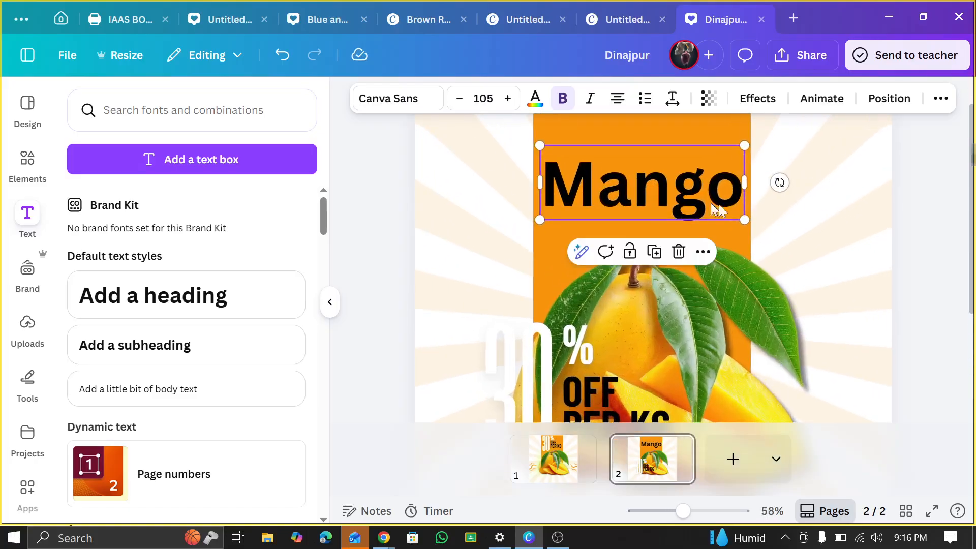
left_click_drag(745, 219, 728, 213)
left_click_drag(677, 171, 682, 170)
Set the Mango heading's font to Six Caps and enlarge it to size 175
double_click(682, 169)
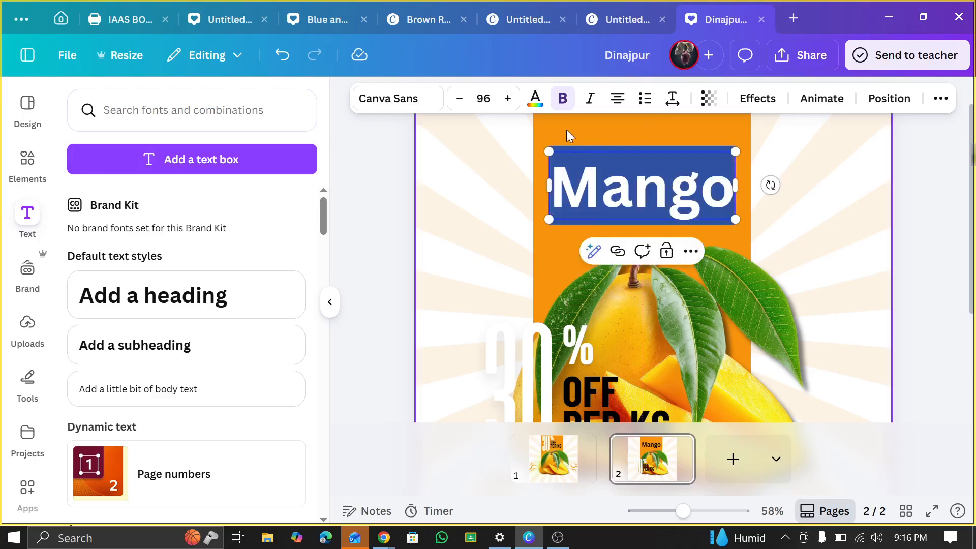
left_click(376, 99)
scroll(157, 366, "down", 5)
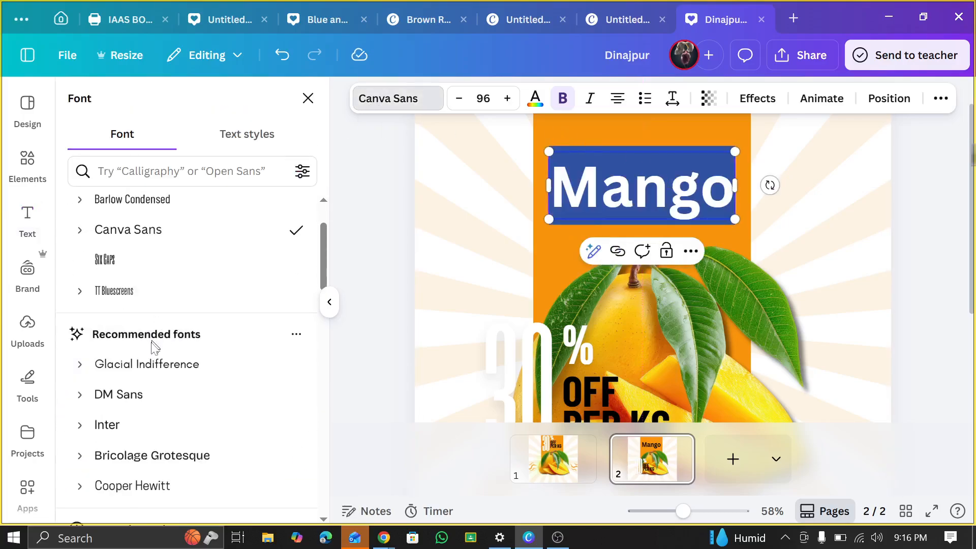
scroll(151, 336, "up", 2)
left_click(218, 340)
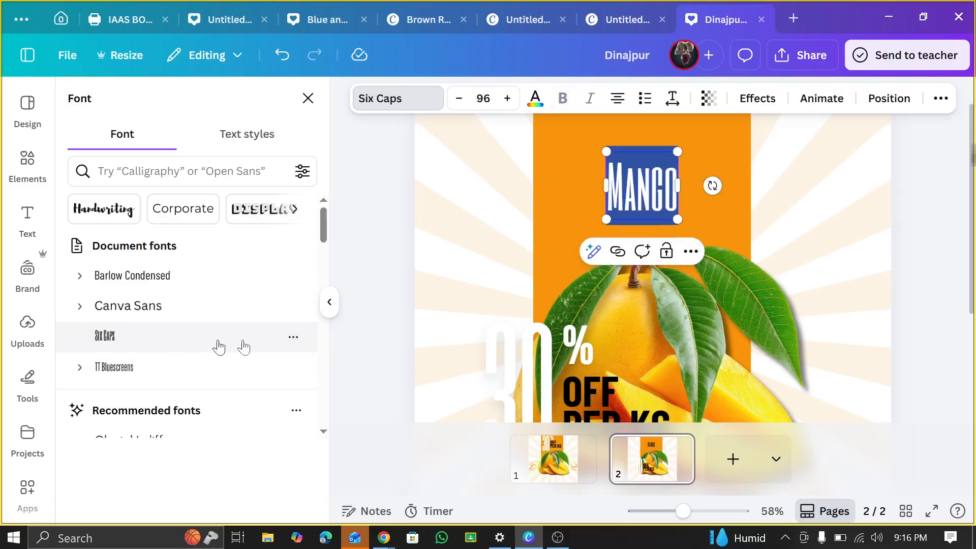
left_click(933, 288)
left_click(667, 218)
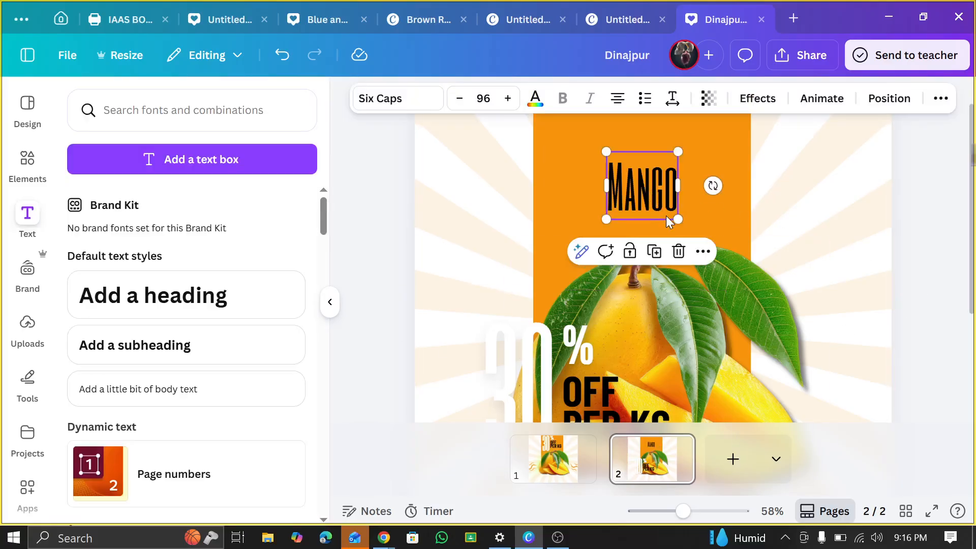
left_click_drag(679, 218, 719, 247)
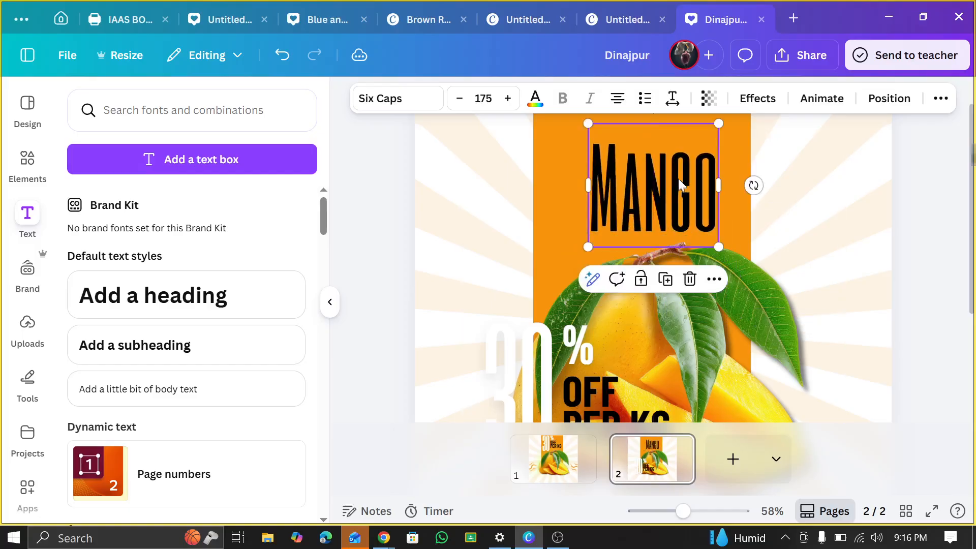
Change the Mango heading's font to Anton, shrink it to size 124, and center it on the orange banner
left_click(401, 105)
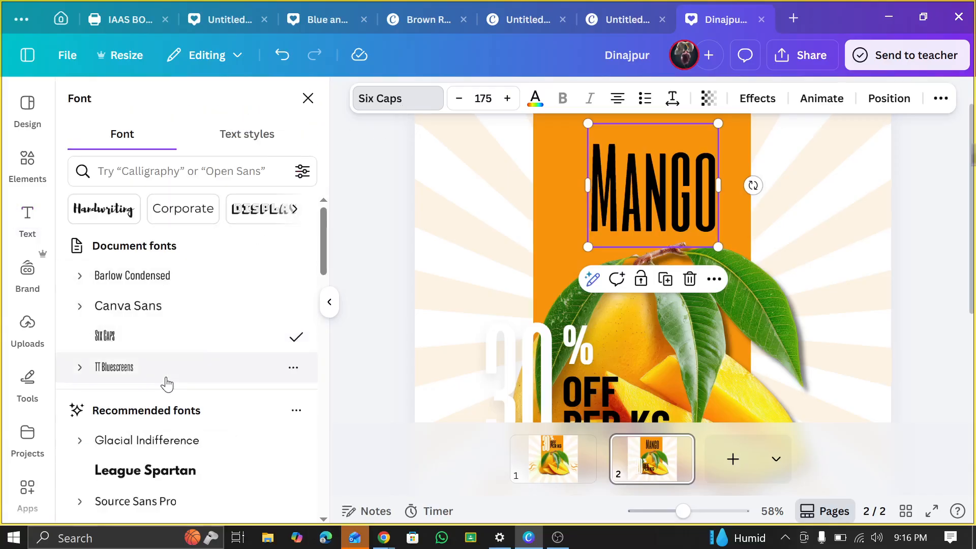
left_click(166, 379)
scroll(166, 384, "down", 5)
left_click(149, 403)
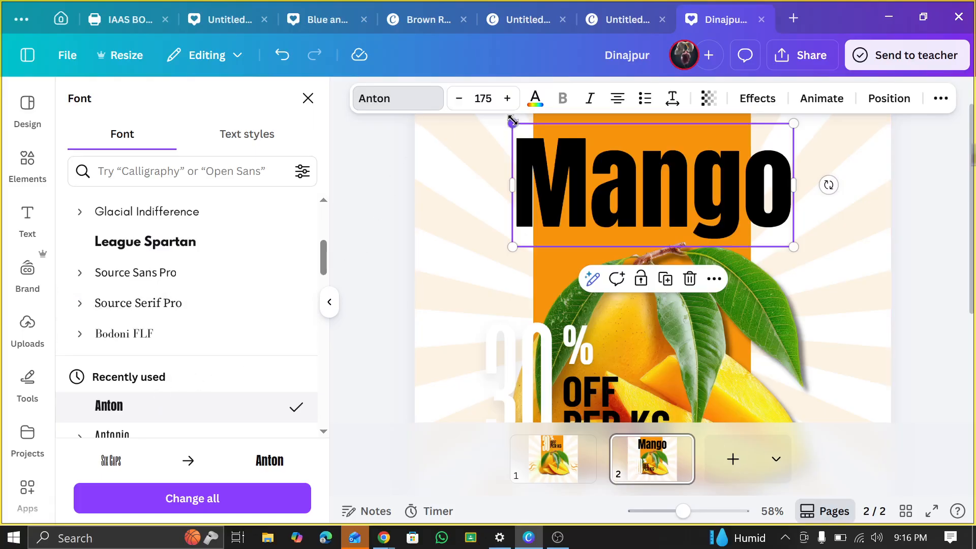
left_click_drag(510, 123, 594, 159)
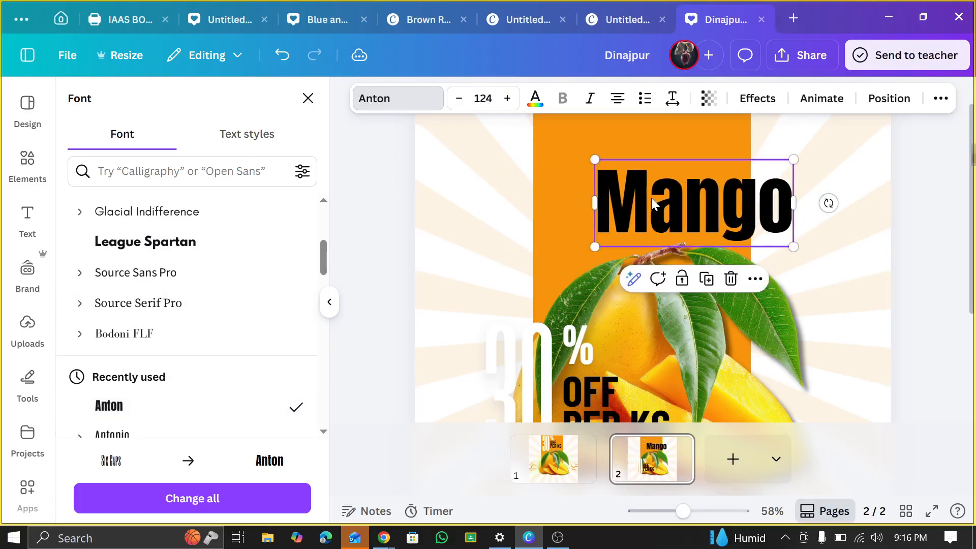
left_click_drag(674, 207, 656, 201)
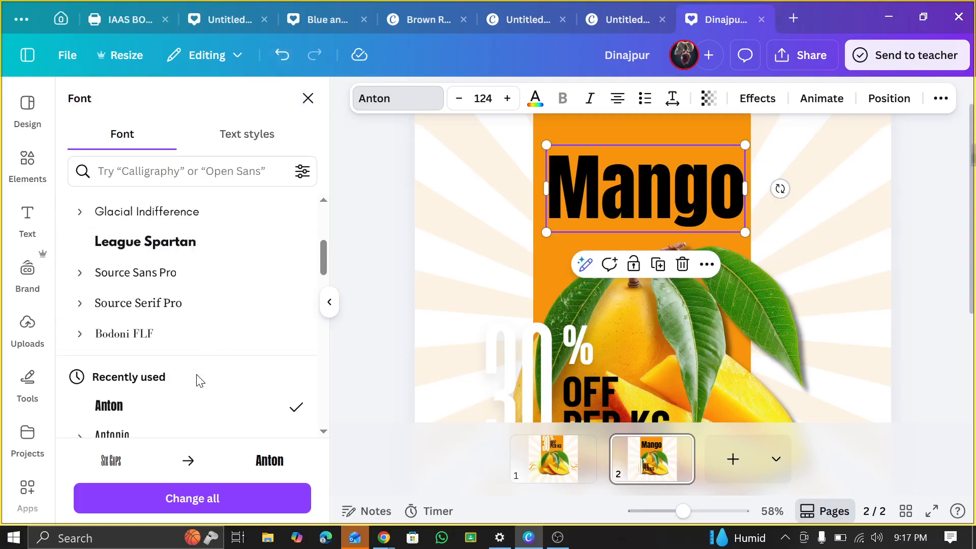
Change the Mango heading's font to Shrikhand and duplicate the heading
scroll(194, 341, "down", 10)
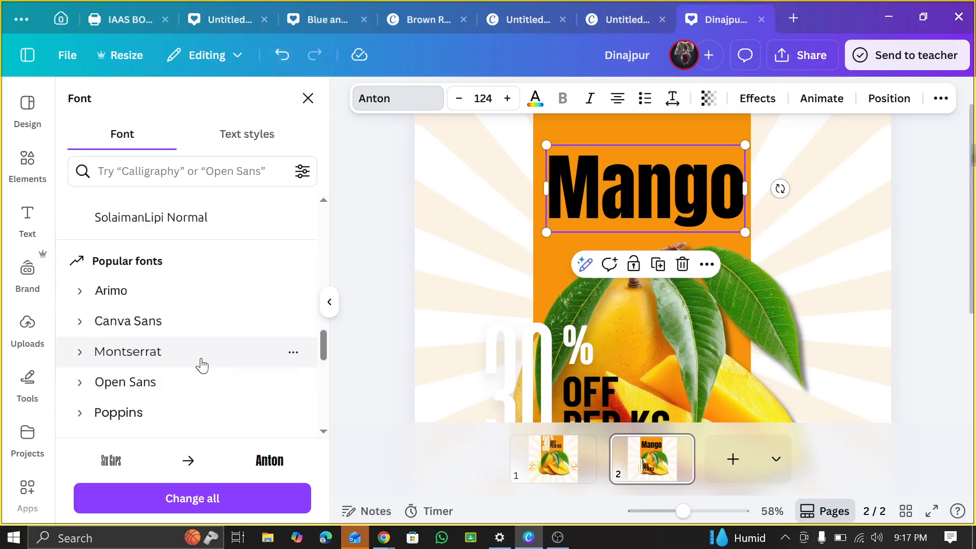
scroll(201, 365, "down", 15)
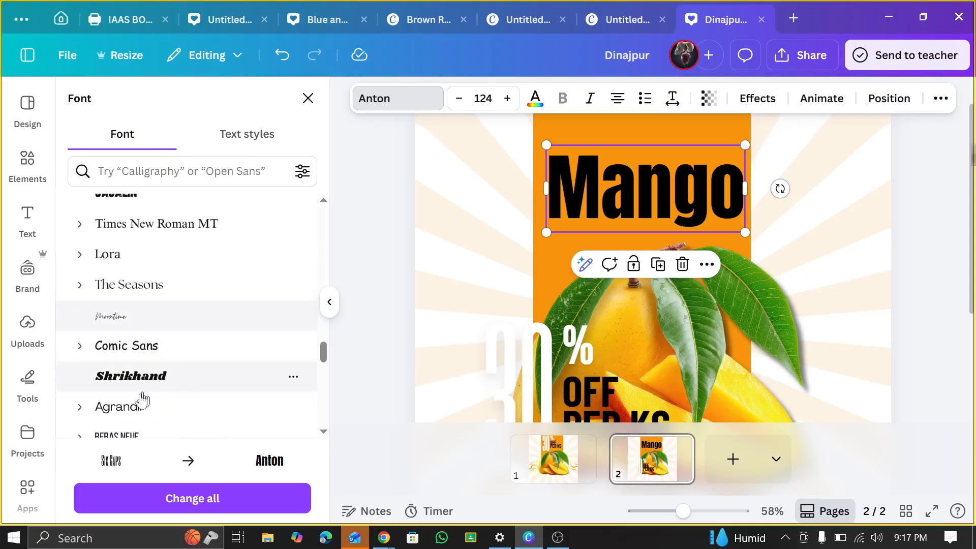
left_click(143, 387)
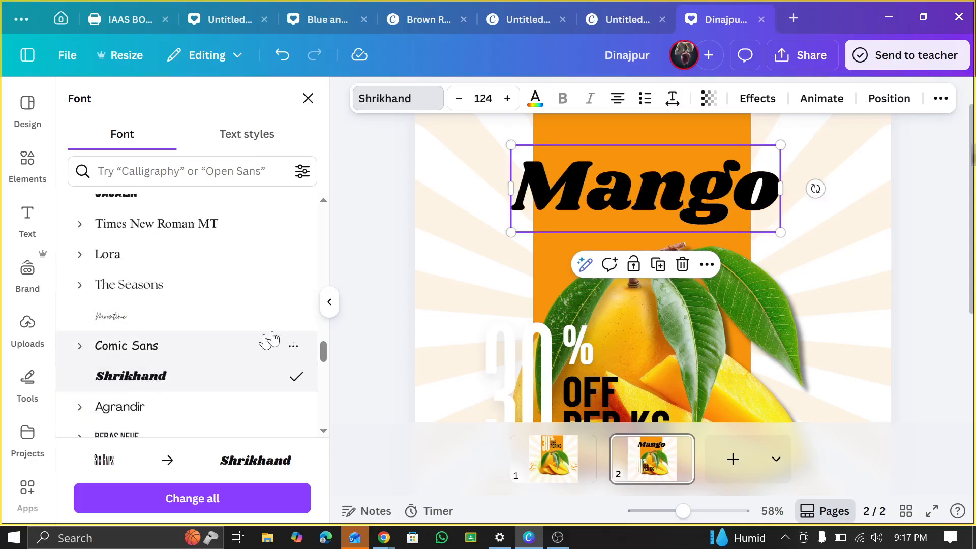
left_click(658, 264)
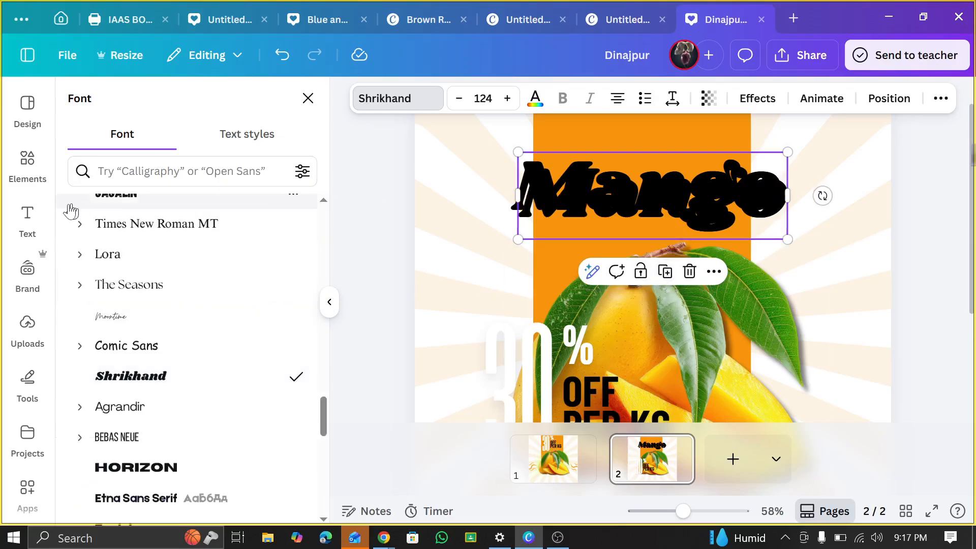
left_click(29, 221)
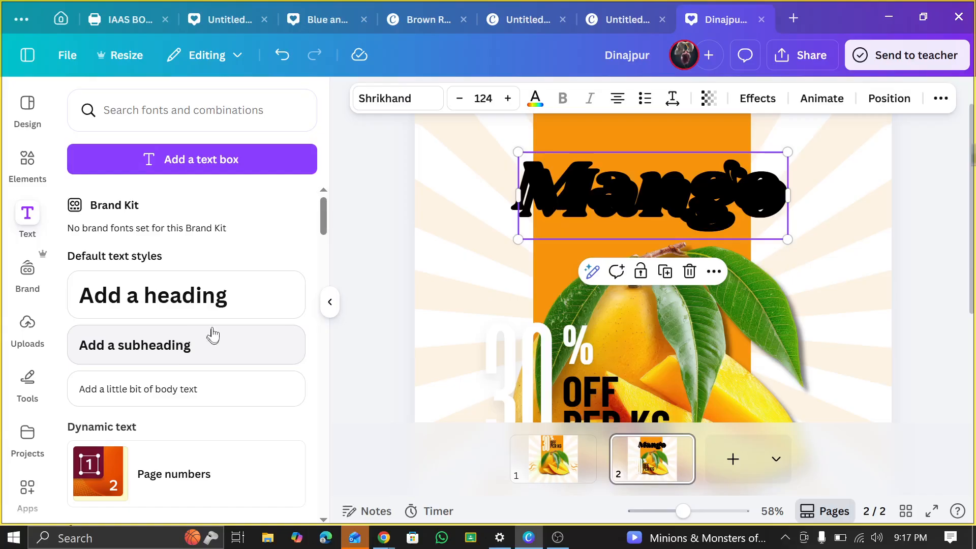
Delete both copies of the Mango heading from the orange banner
key("Delete")
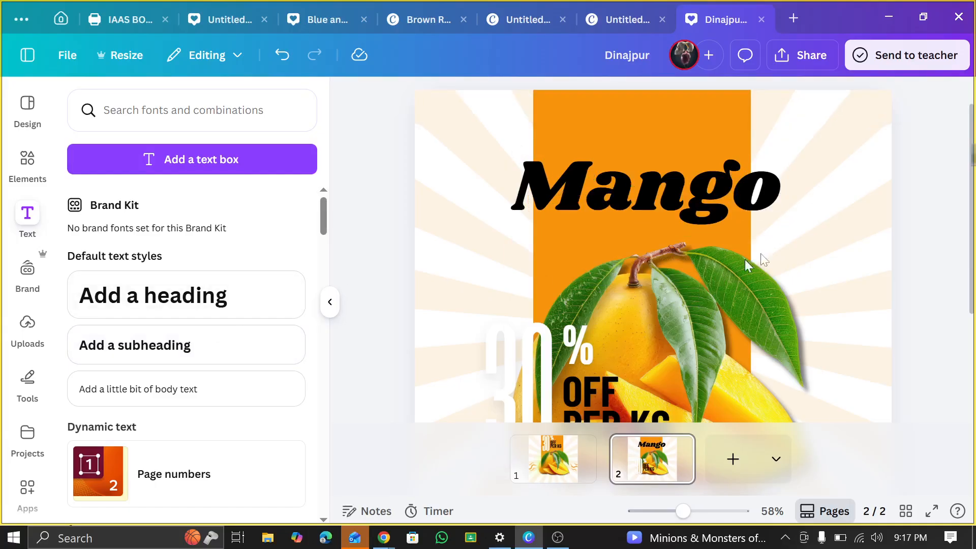
left_click(703, 184)
key("Delete")
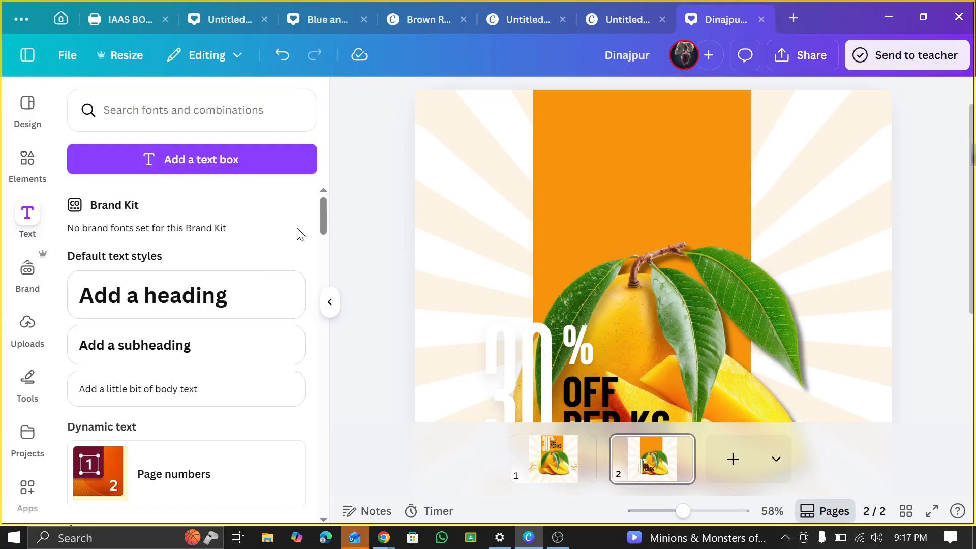
Look through all recently used font combinations and return to the full text collection
scroll(282, 216, "down", 9)
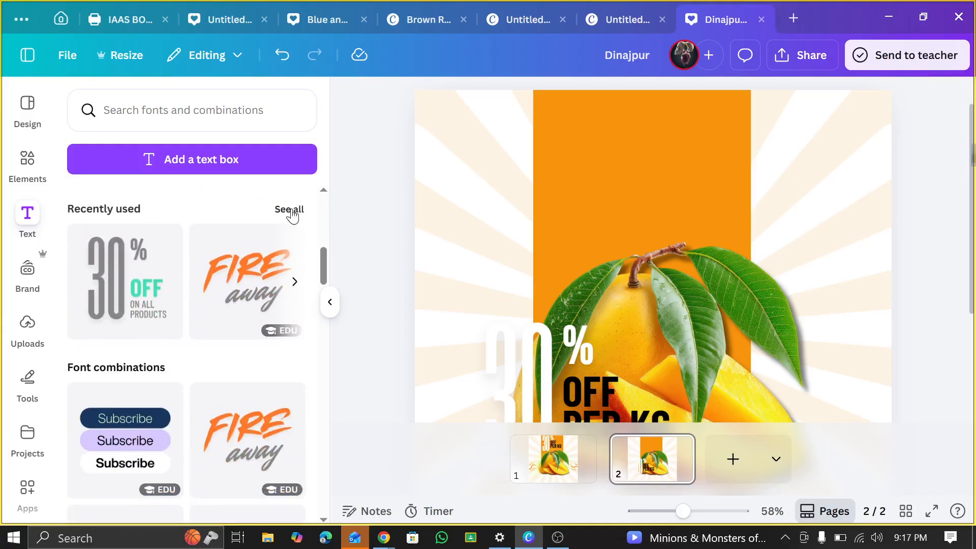
left_click(291, 210)
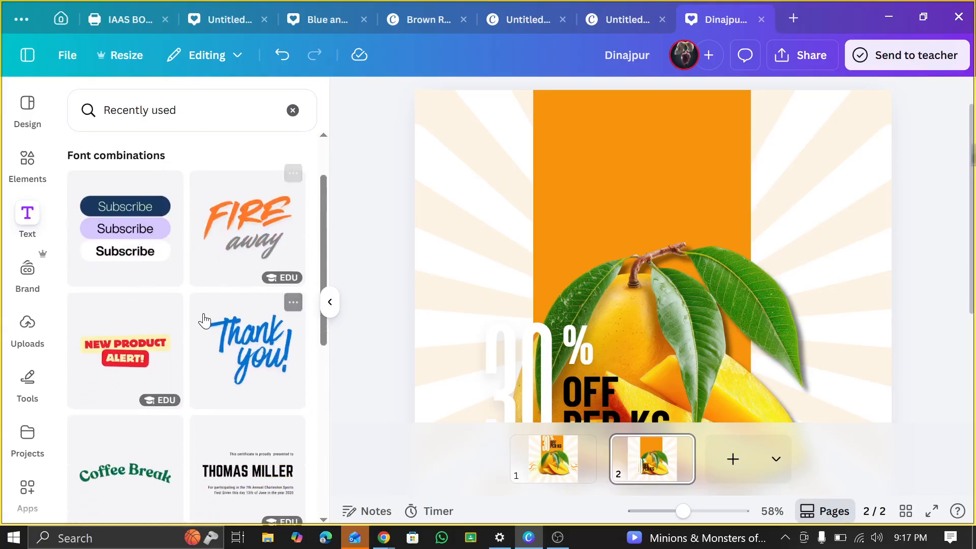
scroll(194, 307, "down", 6)
scroll(122, 336, "down", 2)
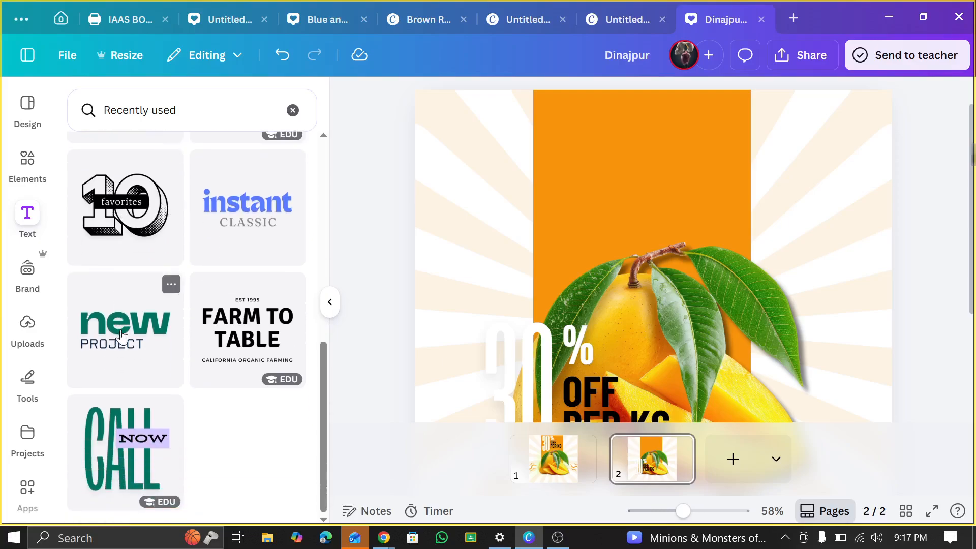
scroll(128, 336, "up", 8)
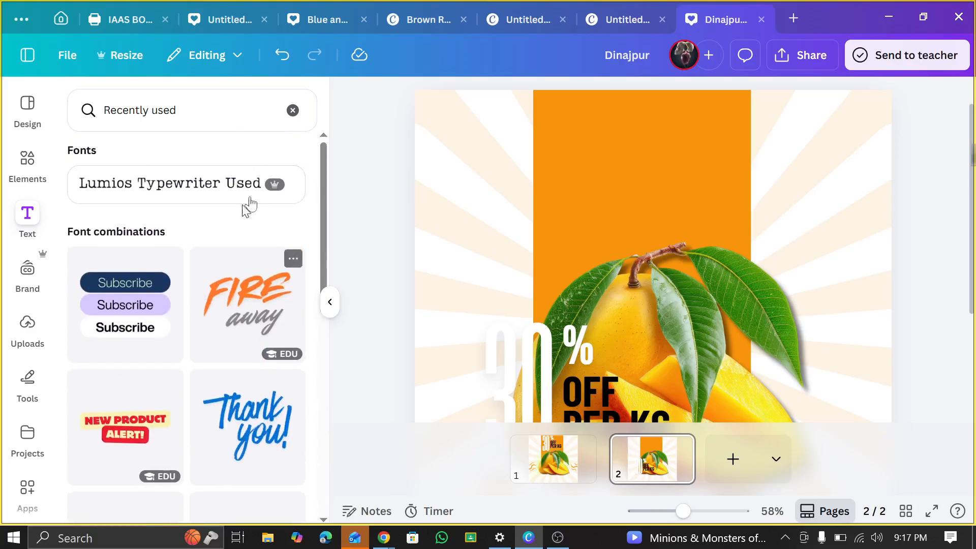
left_click(291, 111)
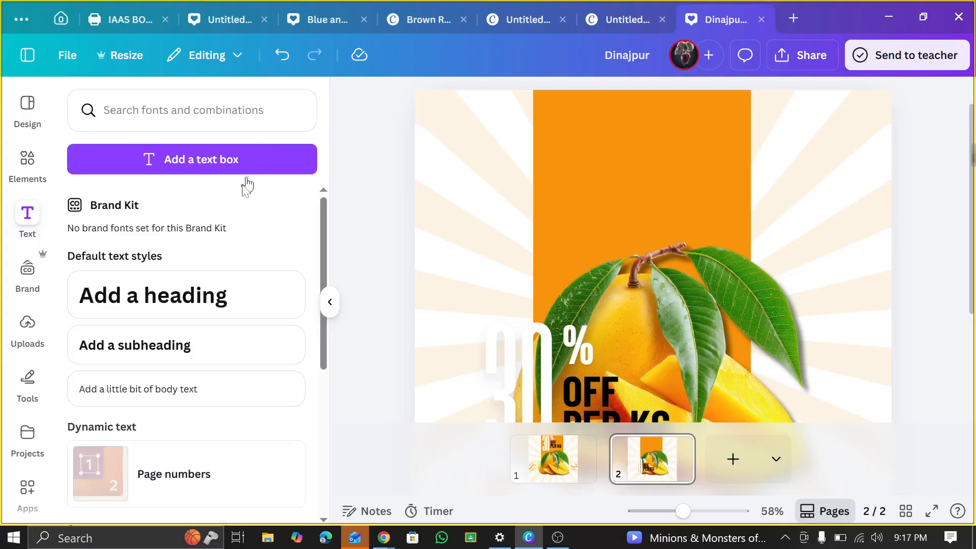
Examine the range of ready-made font combinations available for the poster text
scroll(203, 300, "down", 5)
scroll(196, 326, "down", 5)
scroll(188, 336, "up", 3)
scroll(190, 323, "down", 6)
scroll(192, 319, "down", 10)
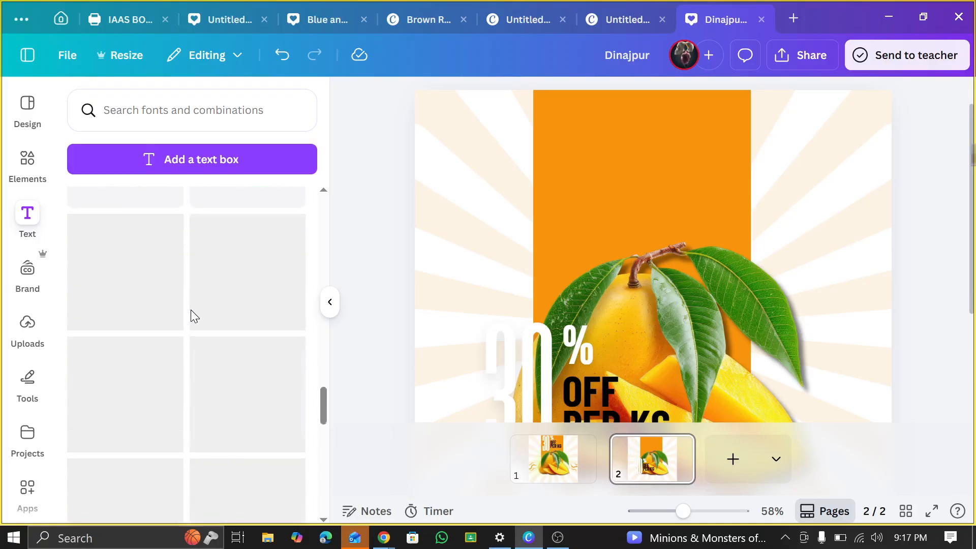
scroll(193, 317, "down", 5)
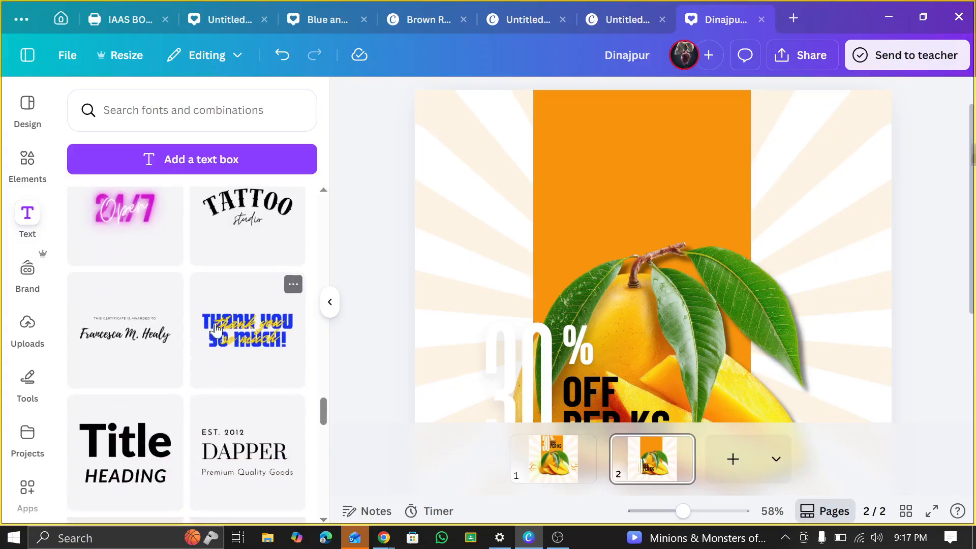
scroll(195, 325, "down", 3)
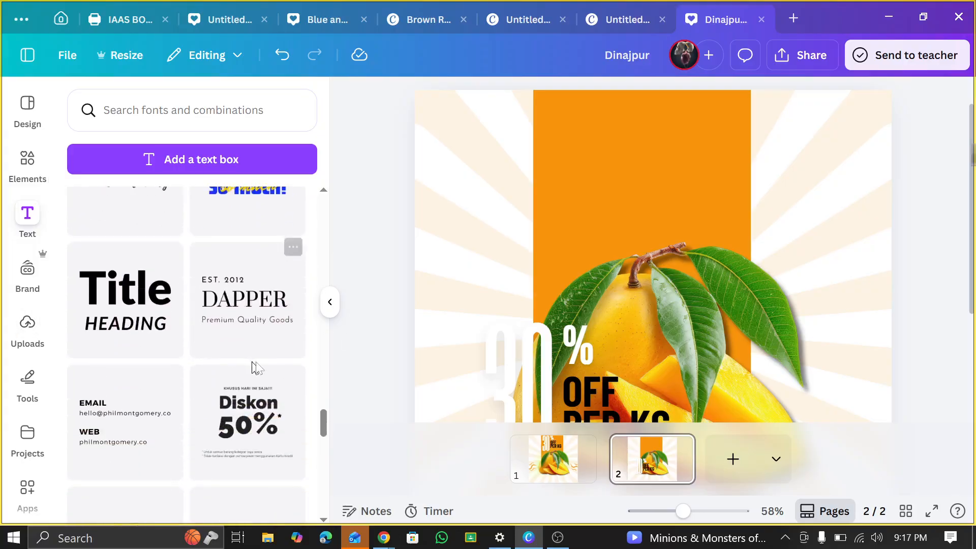
scroll(234, 364, "down", 9)
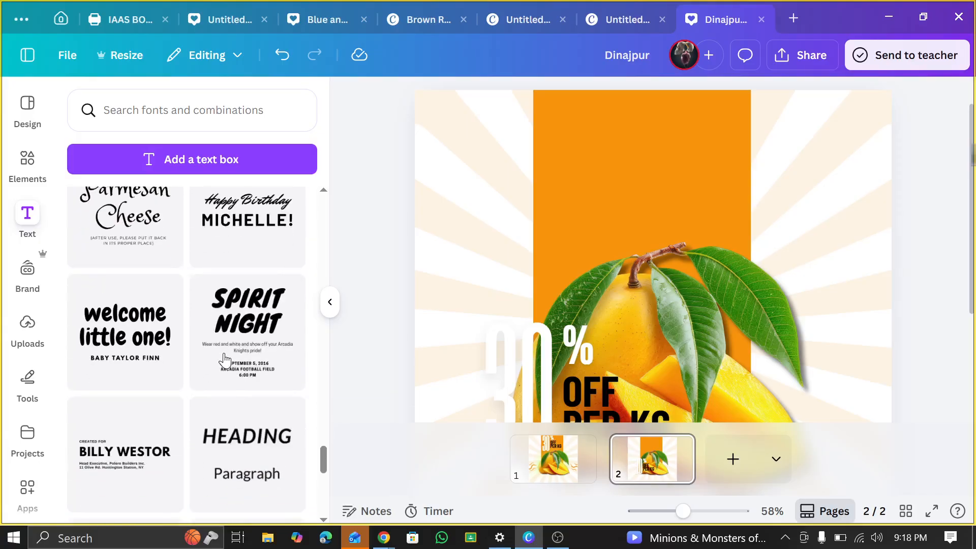
scroll(224, 359, "down", 7)
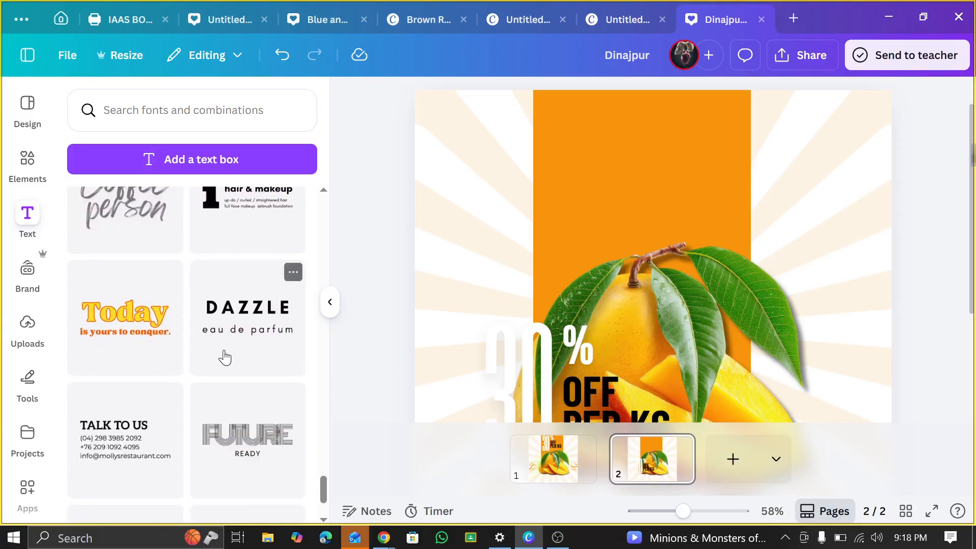
scroll(208, 348, "up", 3)
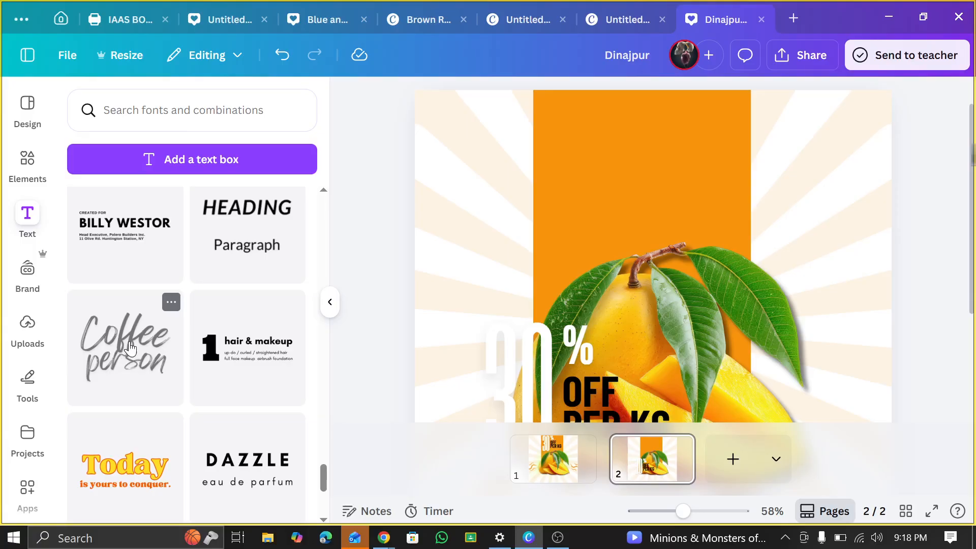
scroll(130, 337, "down", 10)
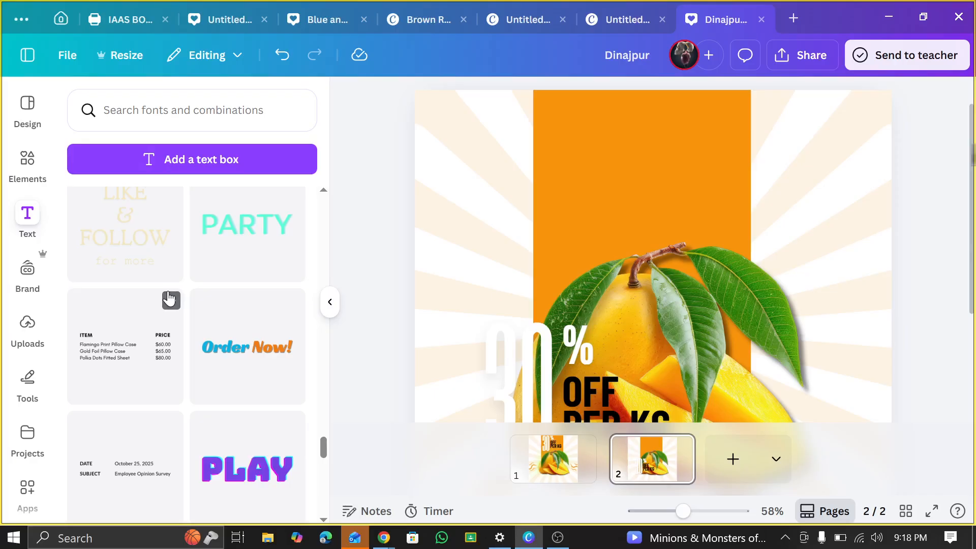
scroll(146, 292, "down", 12)
scroll(139, 349, "up", 15)
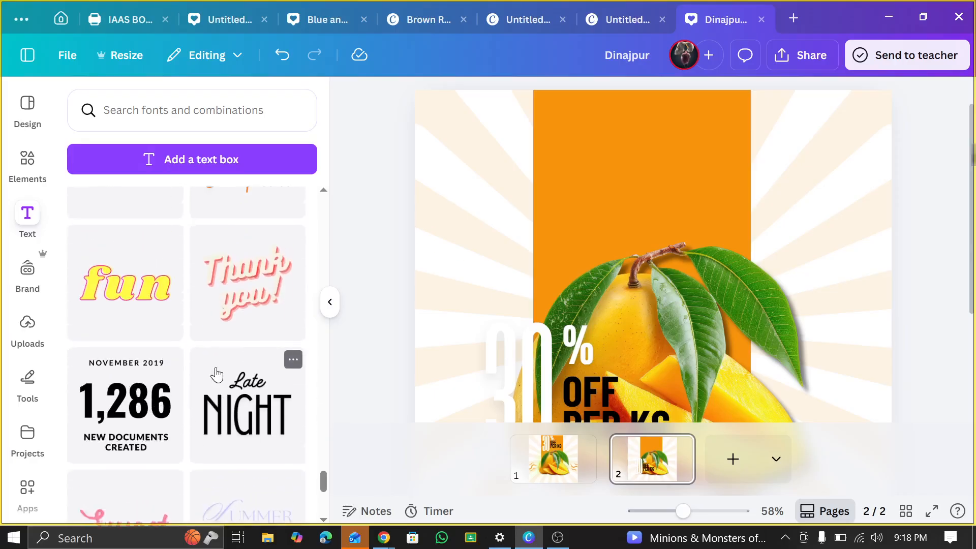
scroll(219, 367, "down", 10)
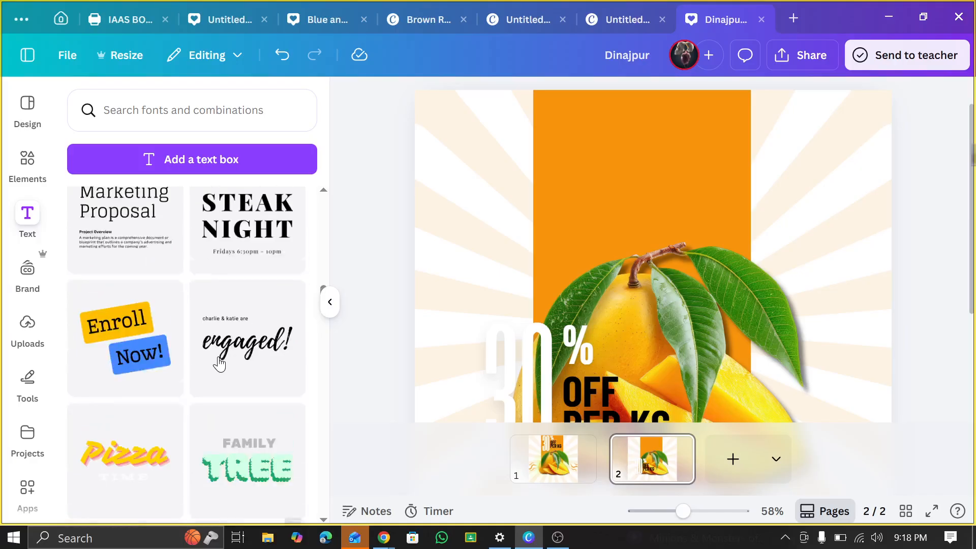
scroll(220, 362, "down", 4)
scroll(220, 362, "up", 3)
scroll(220, 362, "up", 15)
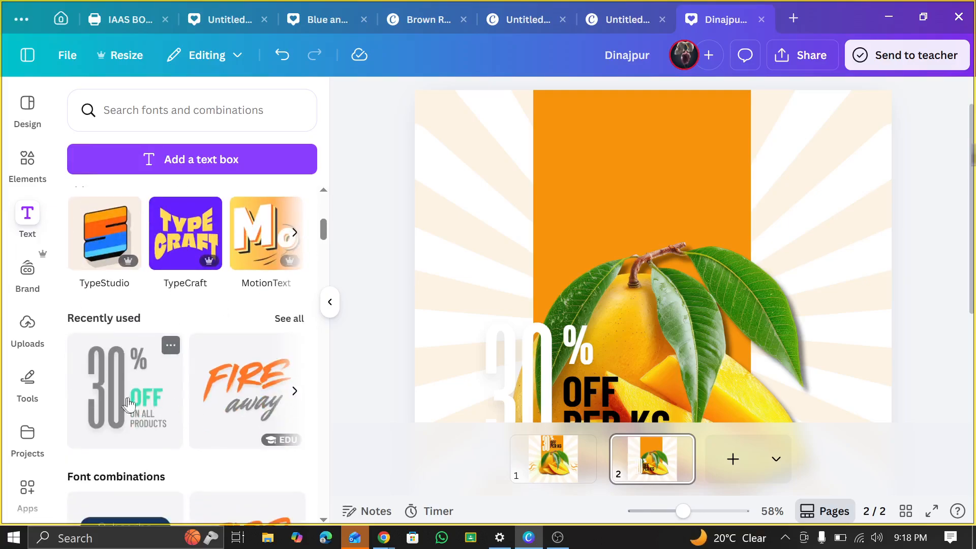
Add the 30% OFF ON ALL PRODUCTS font combination and scale it to fit the orange banner above the mango
left_click(127, 405)
left_click_drag(621, 202, 605, 196)
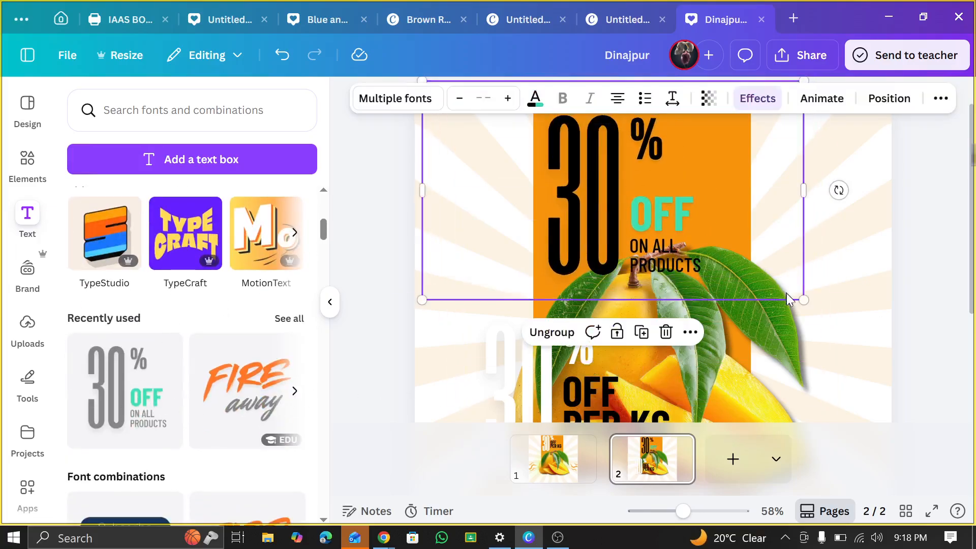
left_click_drag(803, 299, 702, 235)
left_click_drag(594, 192, 692, 217)
left_click_drag(752, 125, 782, 113)
left_click_drag(682, 161, 661, 163)
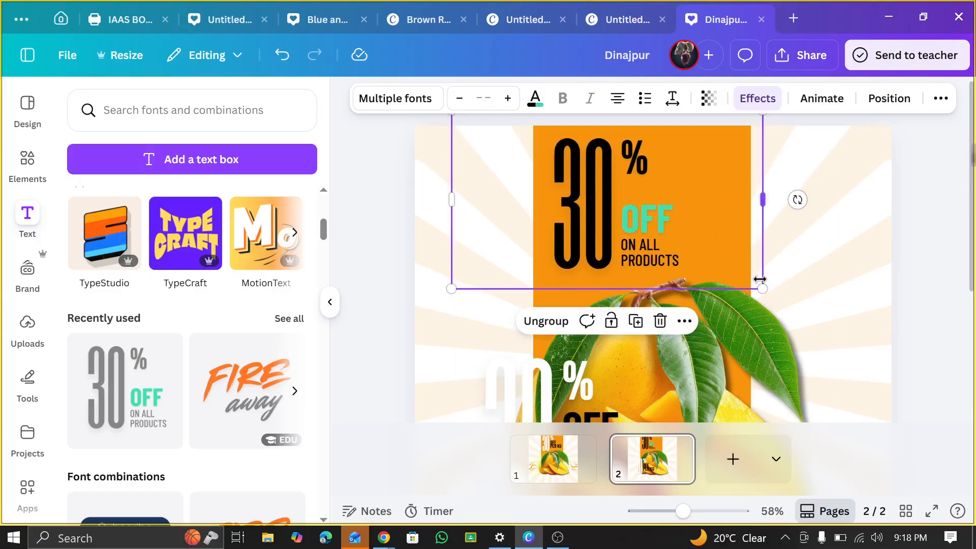
left_click_drag(763, 290, 782, 300)
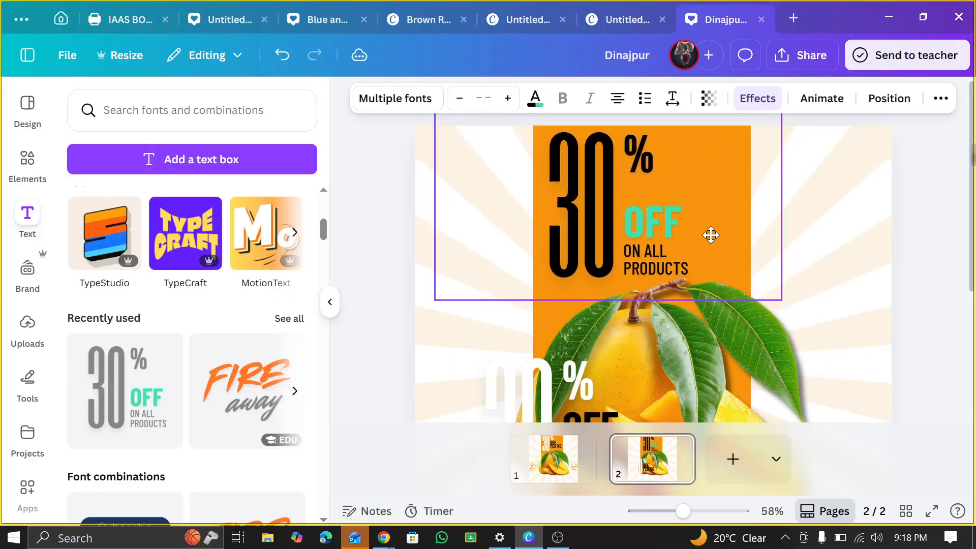
left_click(931, 244)
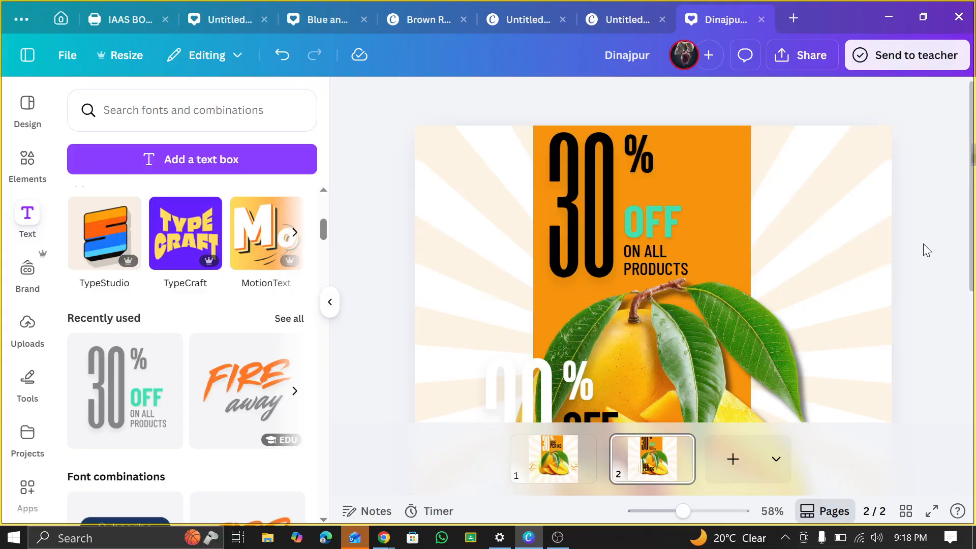
Delete the 30% OFF ON ALL PRODUCTS group and move the 30% OFF PER KG group onto the orange banner above the mango
left_click(641, 196)
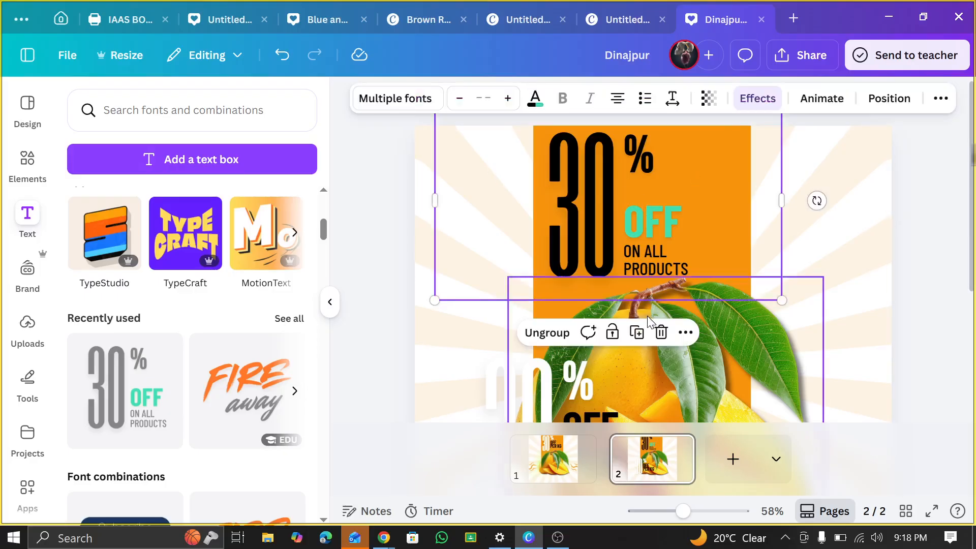
left_click(661, 331)
left_click(561, 391)
left_click_drag(561, 391, 620, 161)
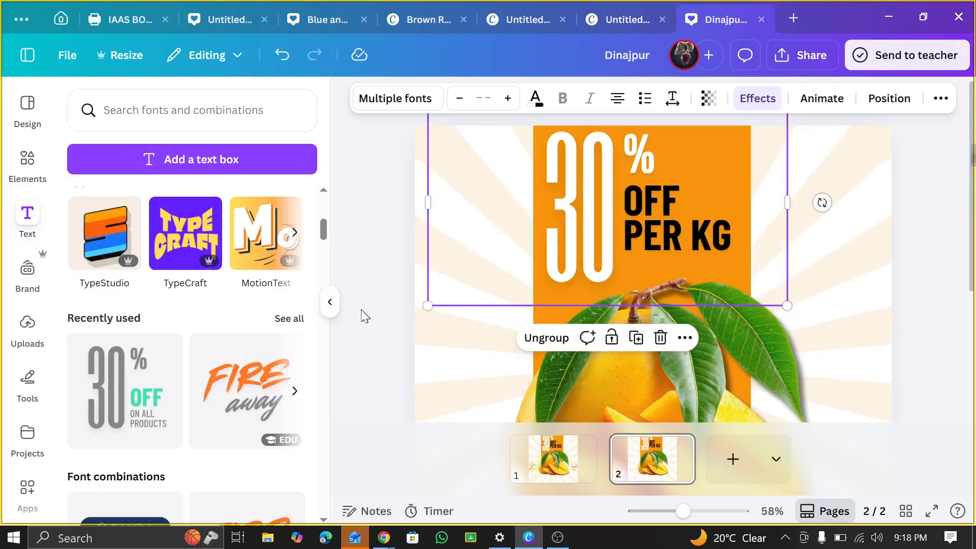
scroll(197, 366, "down", 5)
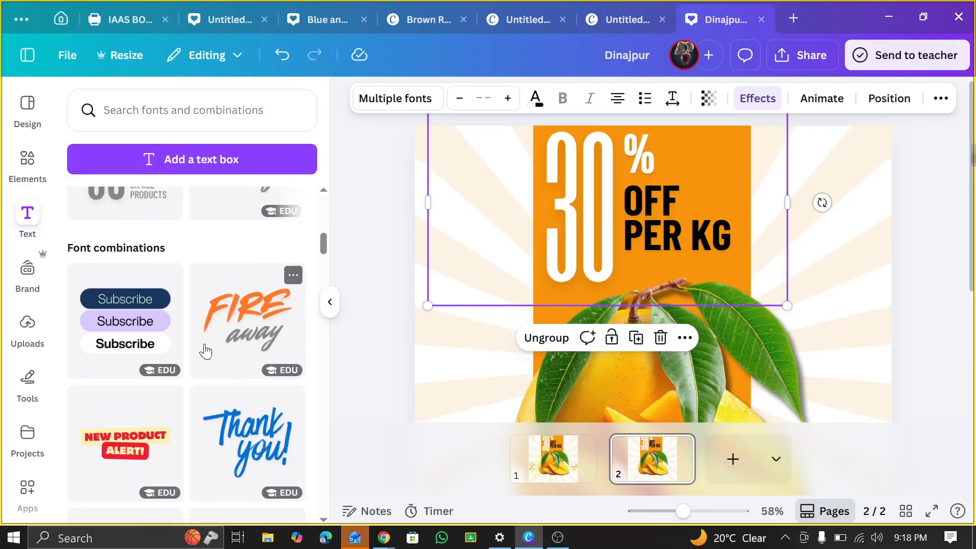
scroll(203, 346, "up", 2)
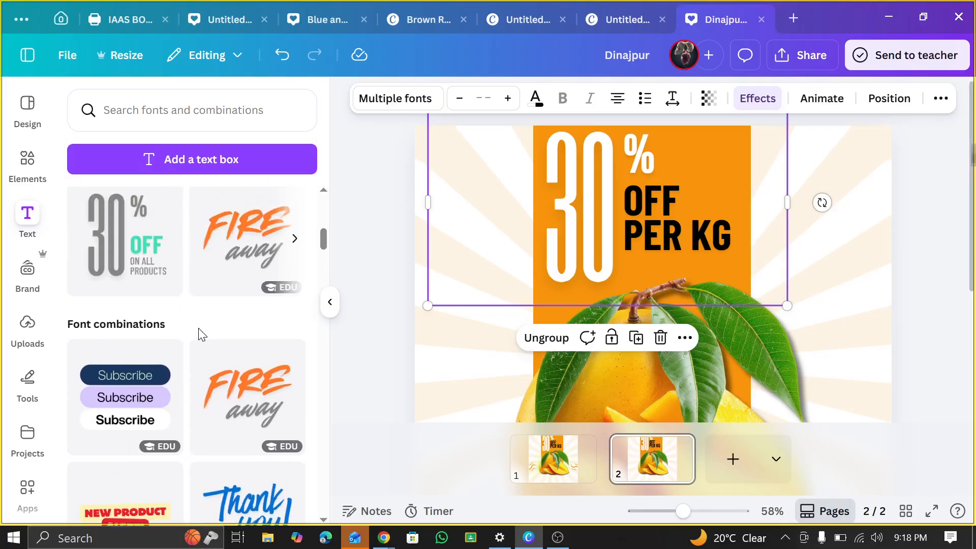
left_click(225, 251)
left_click_drag(646, 382, 562, 248)
left_click(283, 55)
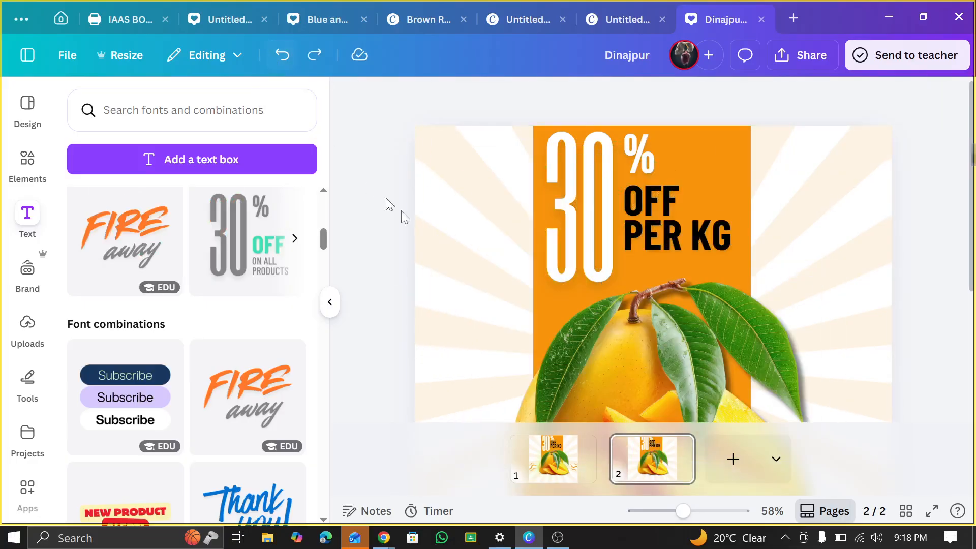
Place the FIRE away font combination beside the orange banner and replace the word FIRE with AGRI
scroll(641, 369, "down", 4)
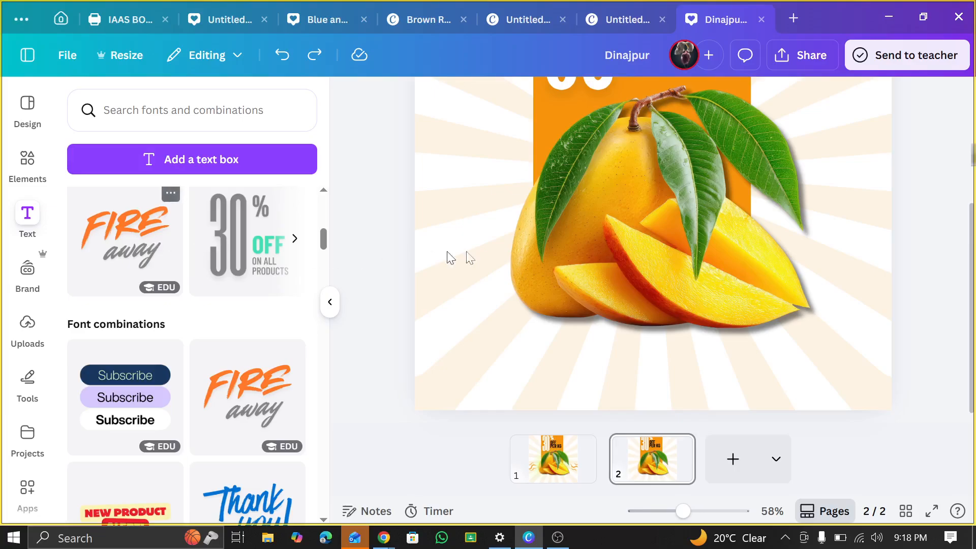
scroll(637, 315, "up", 3)
left_click_drag(637, 325, 489, 206)
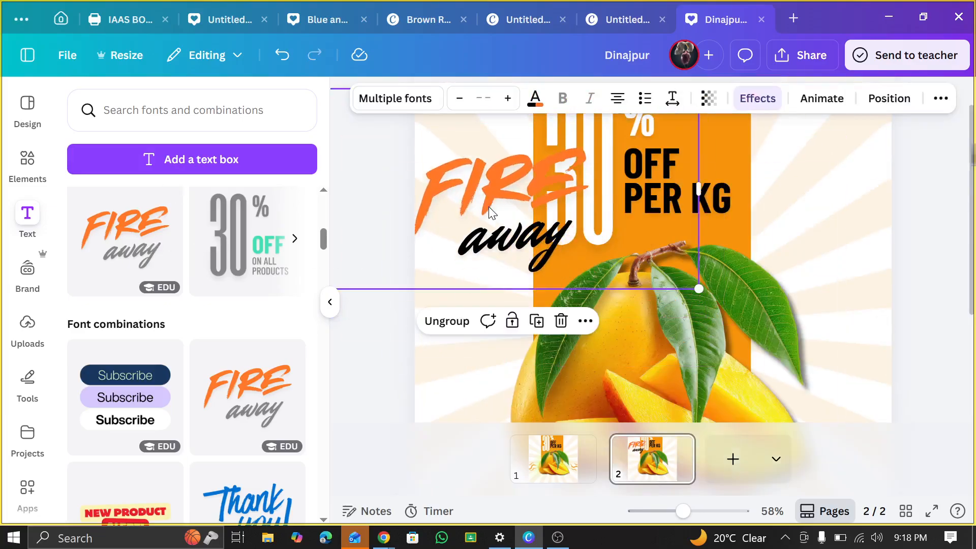
left_click(495, 186)
left_click(495, 186)
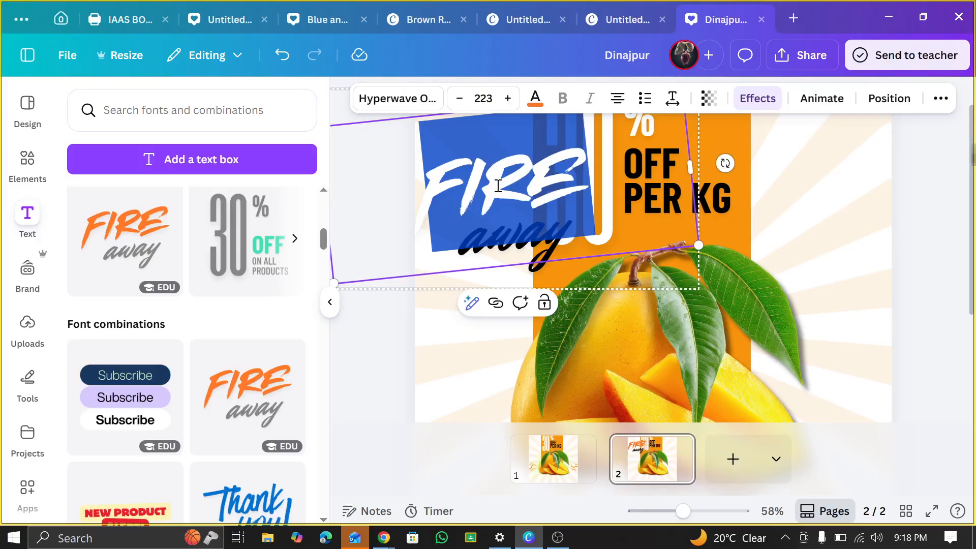
type("AGRI")
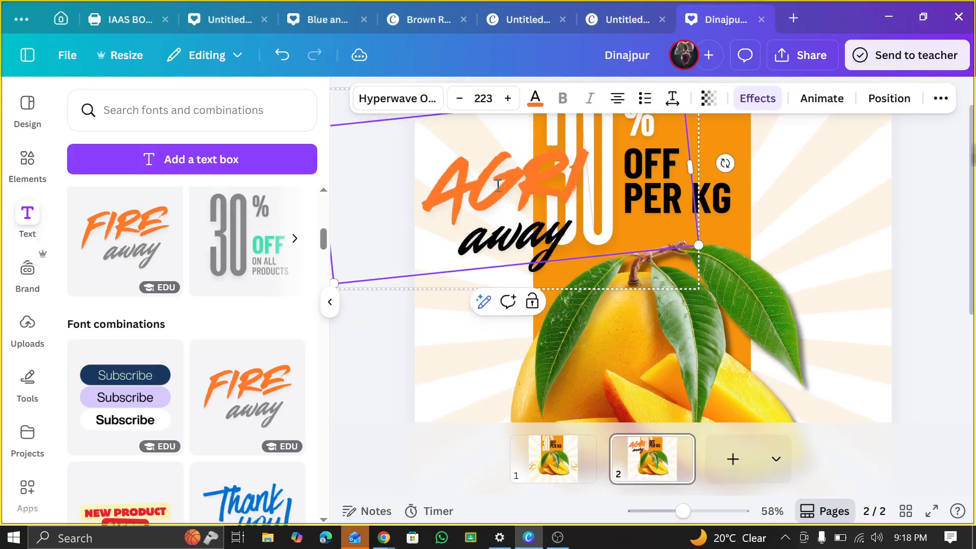
Replace the word away beneath AGRI with Elite
left_click(531, 227)
left_click(571, 264)
double_click(564, 249)
left_click(570, 262)
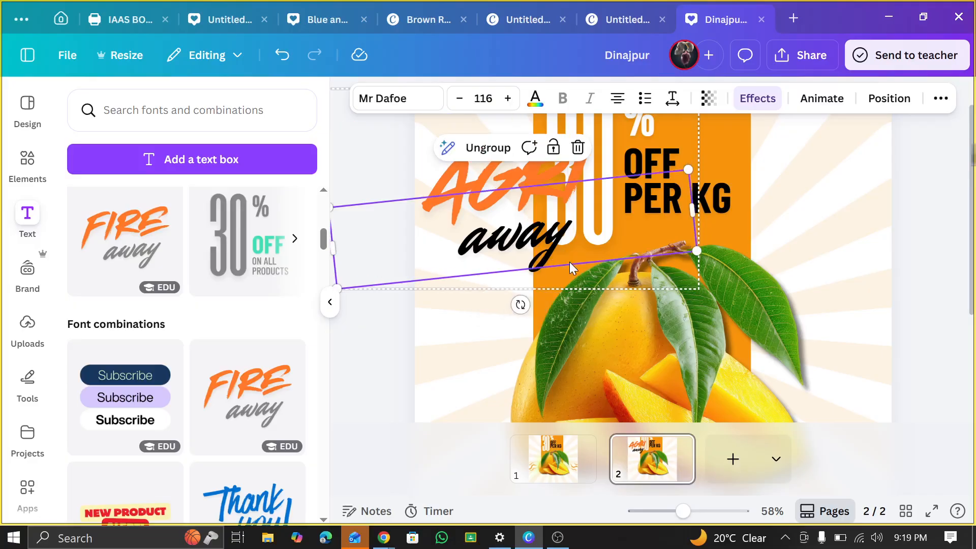
left_click(571, 262)
type("Elite")
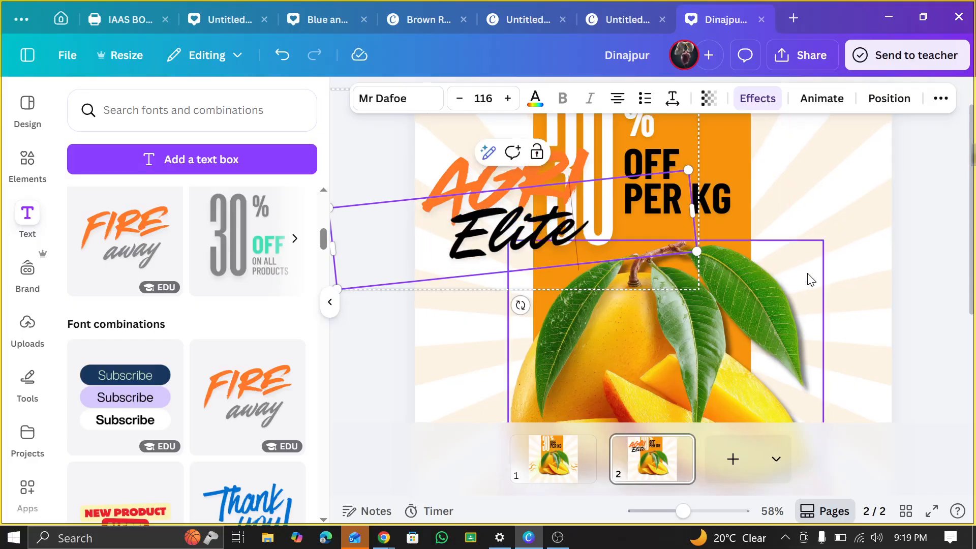
left_click(670, 244)
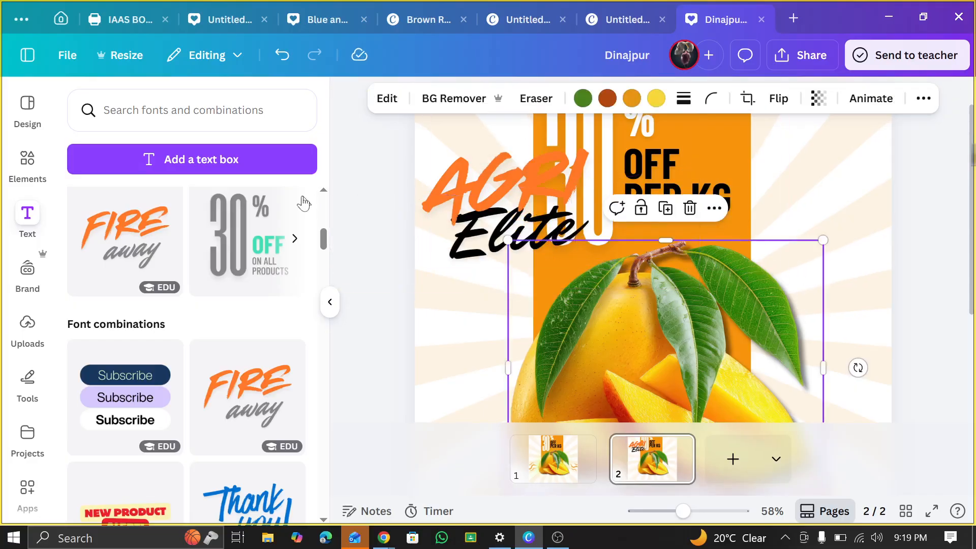
Shrink the AGRI Elite text group and move it to the poster's lower-left corner
left_click(524, 184)
scroll(520, 182, "down", 3, "ctrl")
left_click_drag(533, 190, 532, 333)
left_click_drag(680, 388, 621, 360)
left_click_drag(586, 331, 605, 354)
Check the font of the word AGRI against the document fonts in the font list
scroll(605, 355, "up", 3, "ctrl")
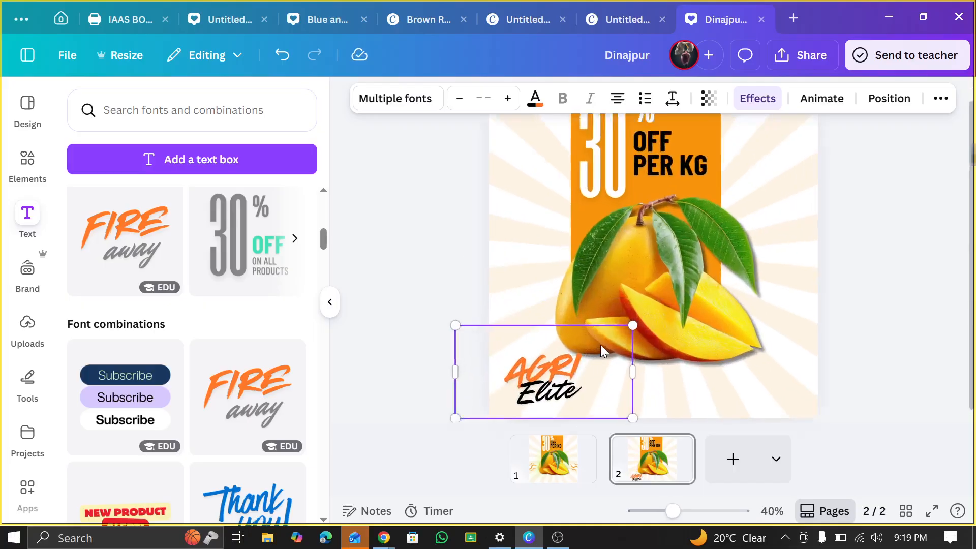
left_click(541, 366)
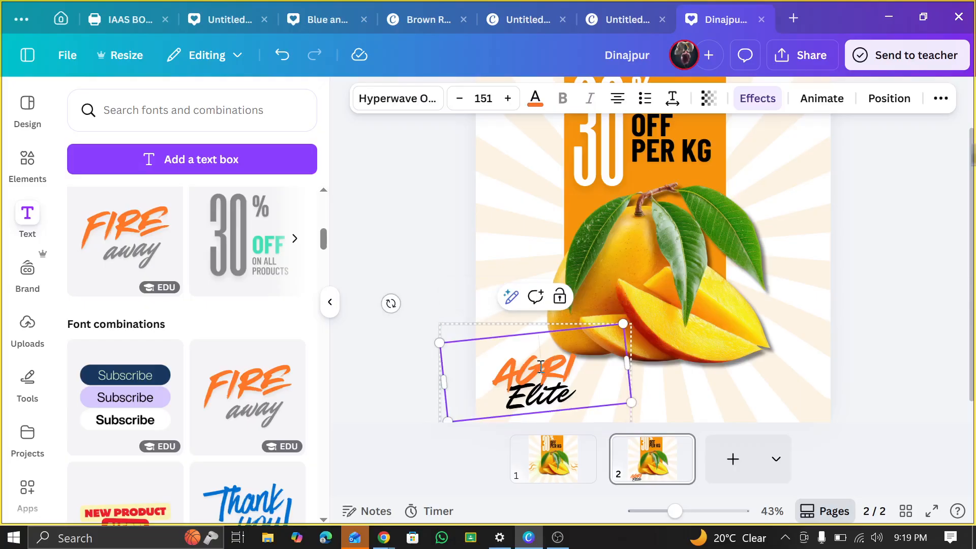
left_click(862, 349)
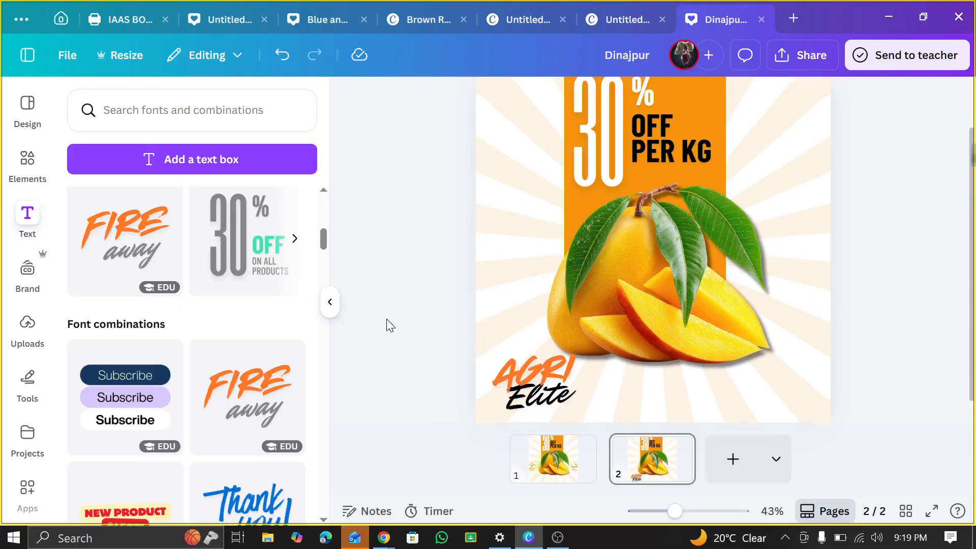
left_click(525, 393)
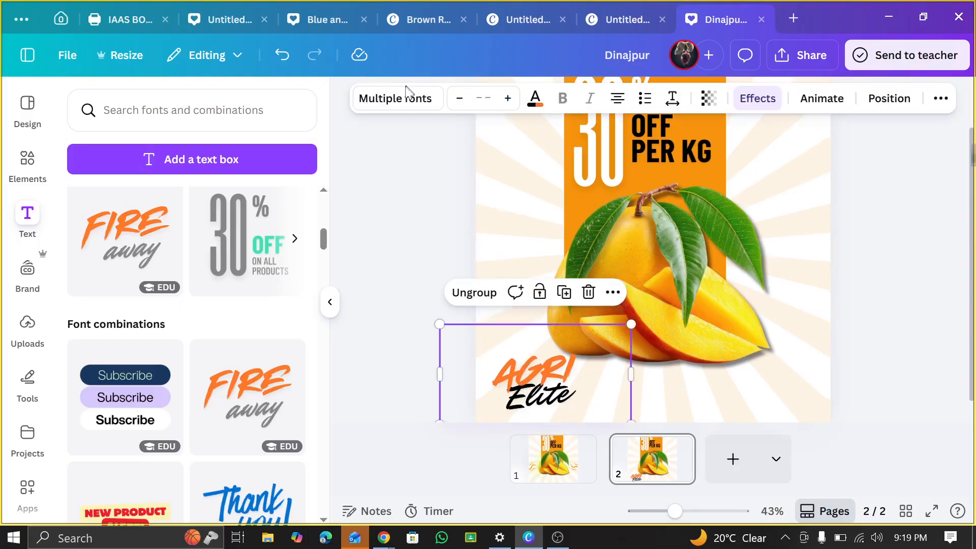
left_click(538, 361)
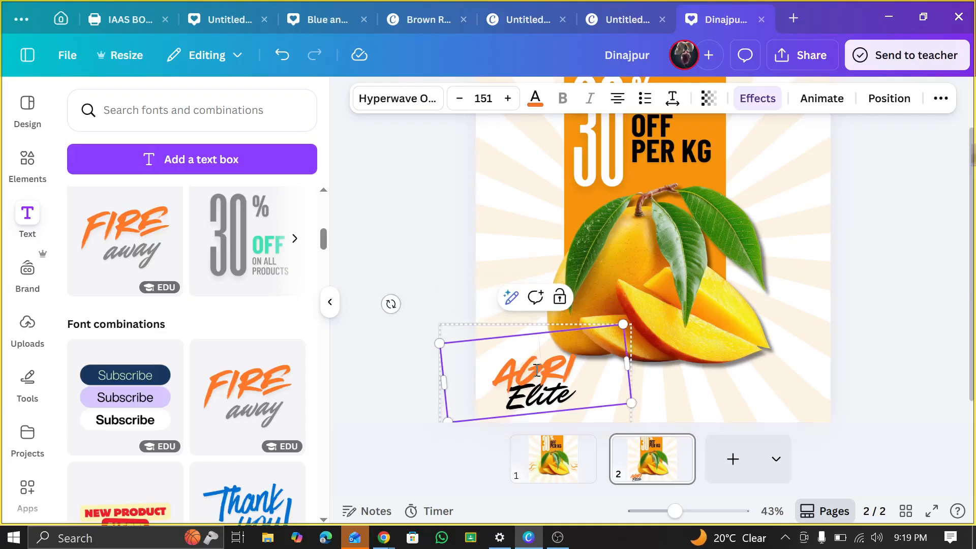
left_click(538, 370)
left_click(401, 100)
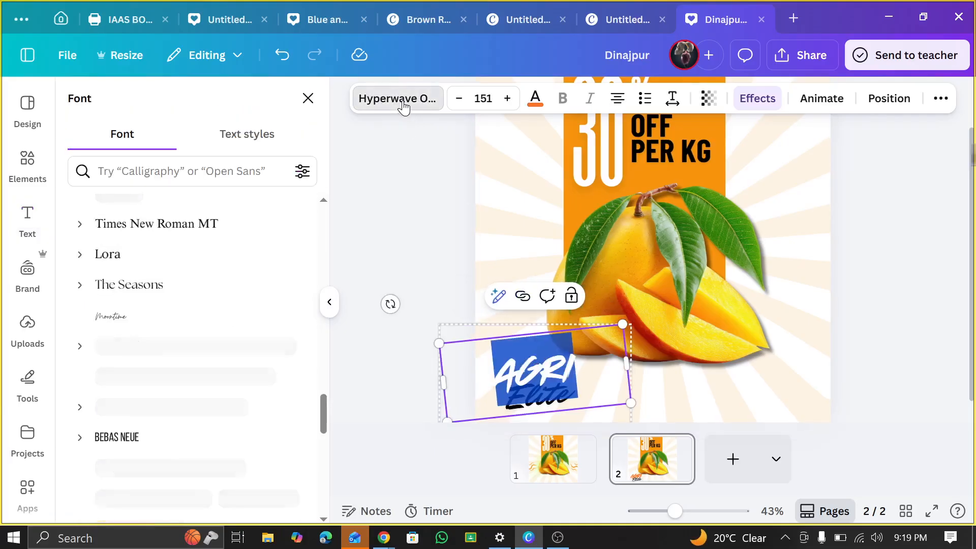
scroll(286, 228, "up", 15)
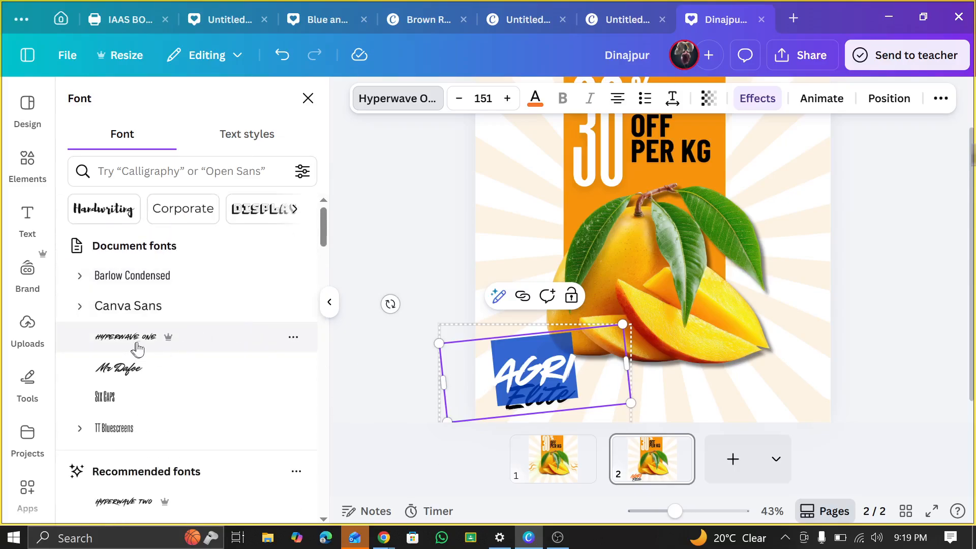
left_click(877, 307)
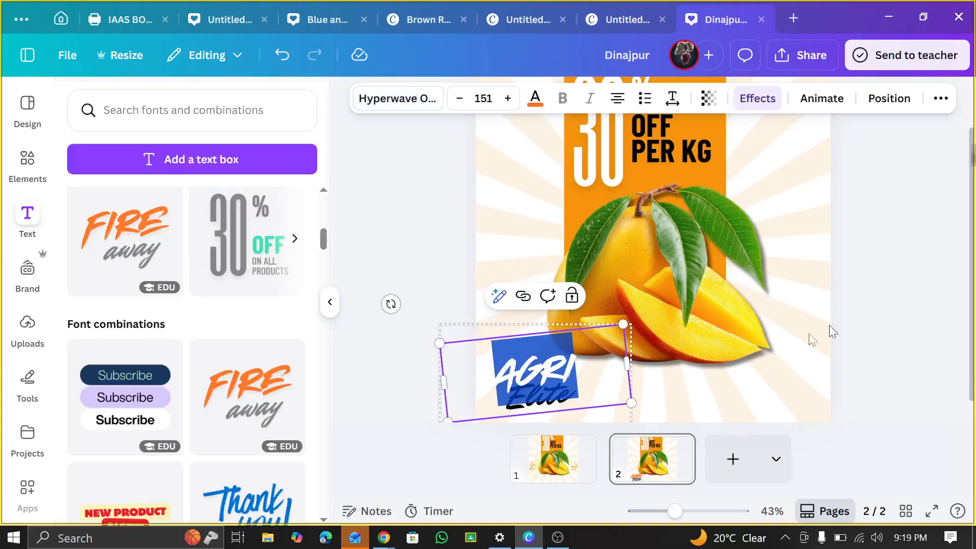
left_click(759, 367)
Ungroup the AGRI Elite text and move the word Elite to the poster's lower-right area, below the mango slices
left_click(529, 352)
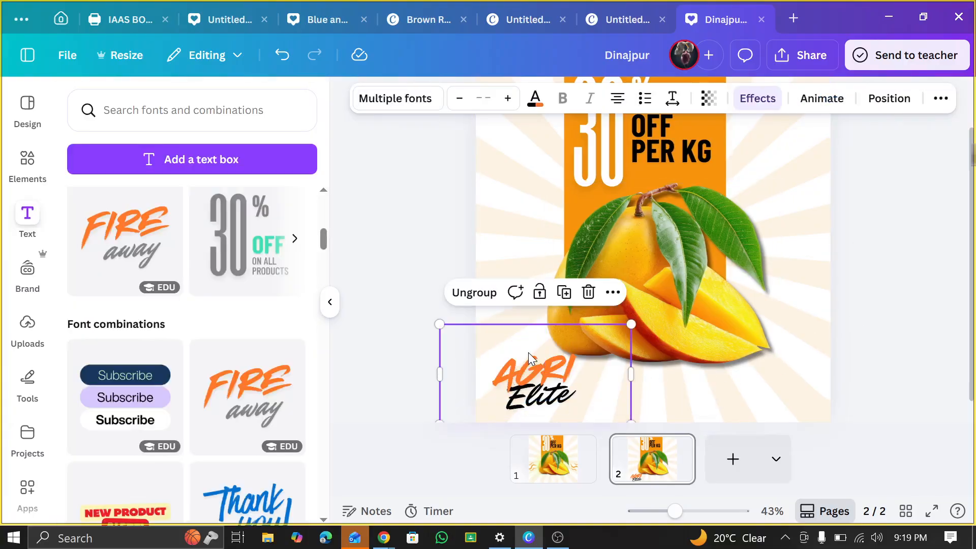
left_click_drag(531, 369, 524, 335)
left_click(473, 298)
left_click(523, 379)
left_click(508, 399)
left_click_drag(509, 399, 715, 381)
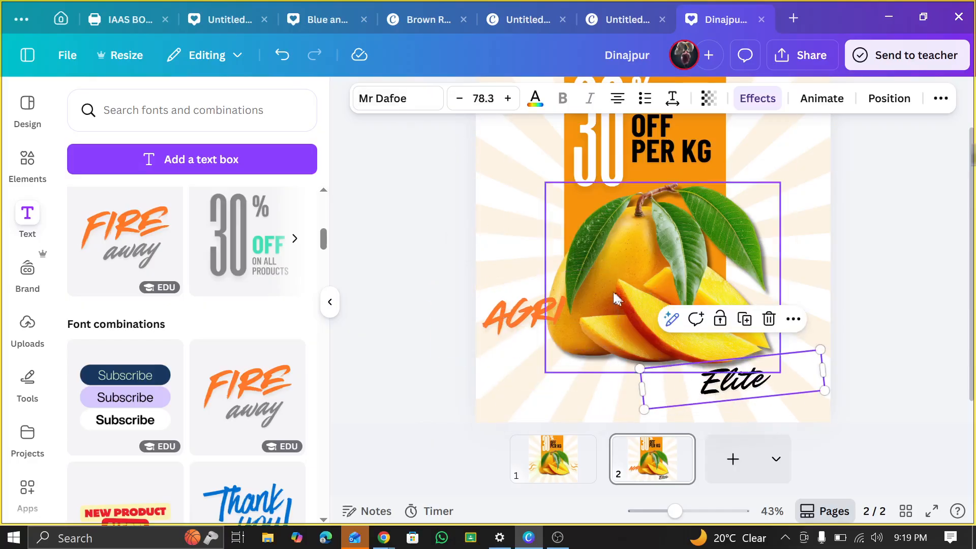
Undo the separation and moves of the AGRI Elite text
left_click(282, 56)
left_click(281, 56)
left_click(283, 58)
Add a blank third page and clear the Sunburst Lines Background search from the elements library
scroll(565, 295, "down", 5)
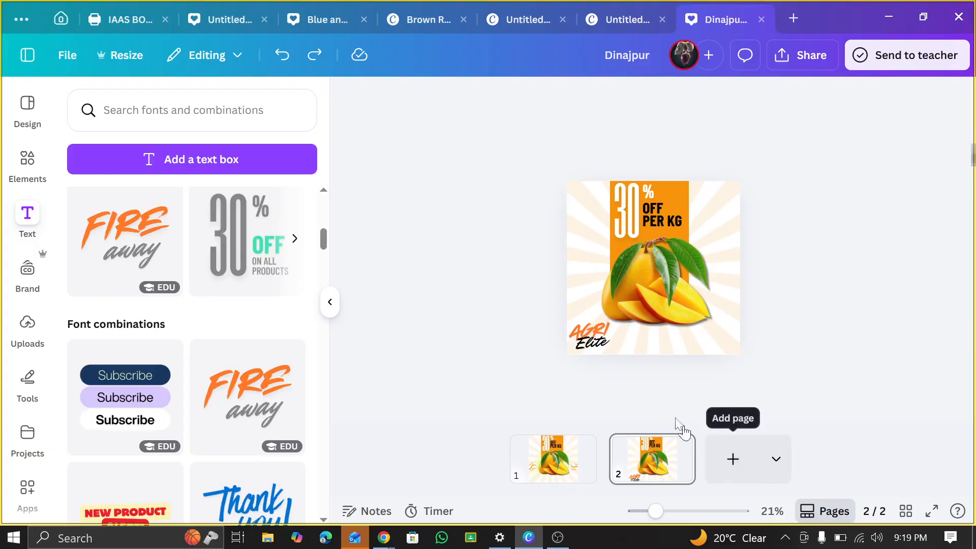
left_click(735, 466)
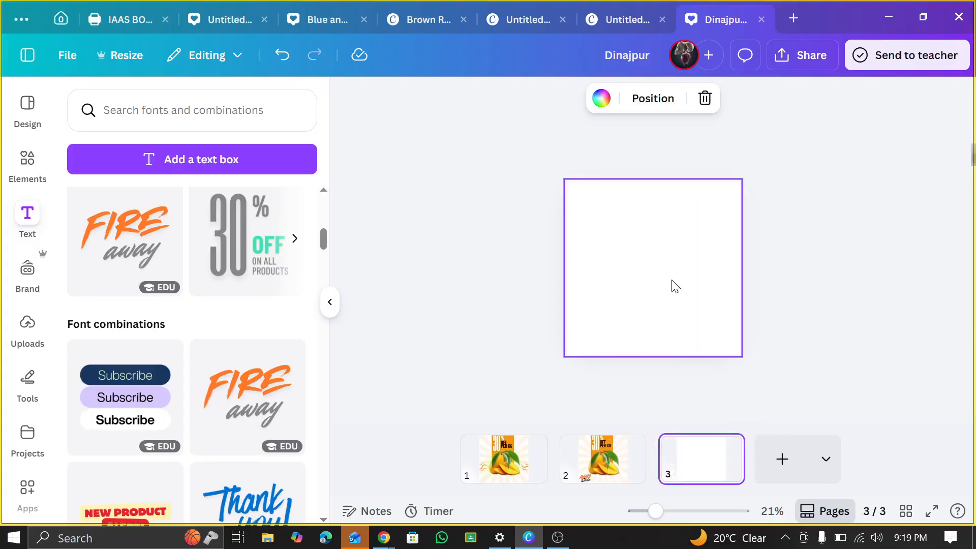
left_click(33, 162)
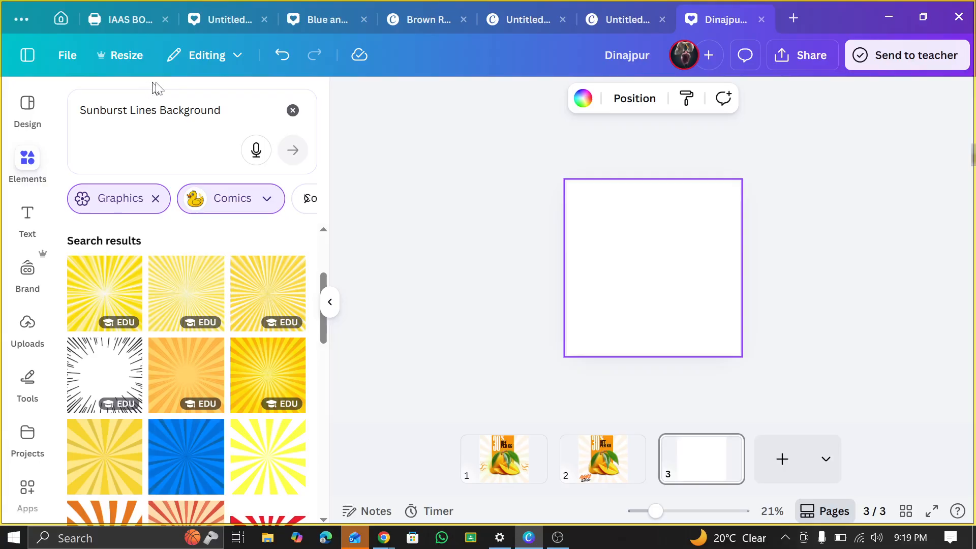
left_click(292, 110)
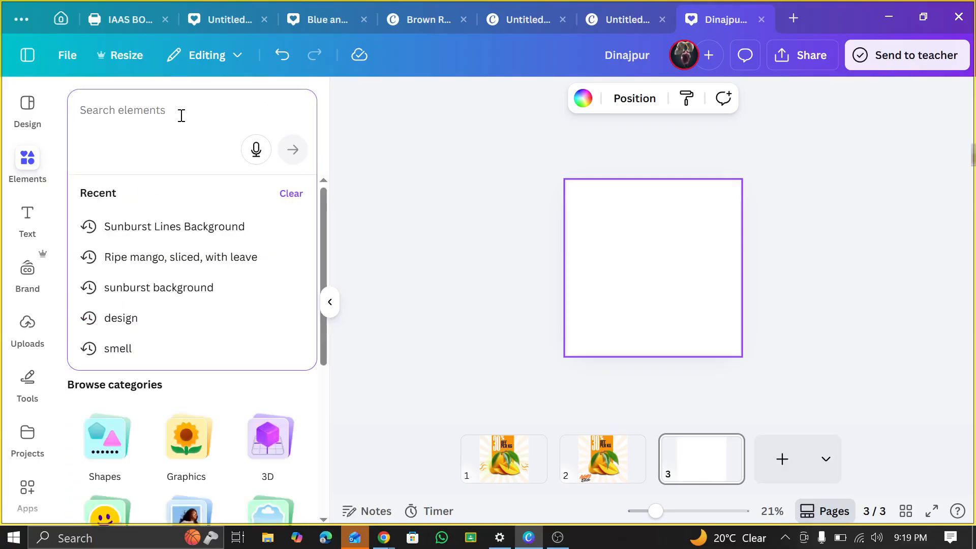
Search the Canva apps for mockup
scroll(27, 356, "down", 3)
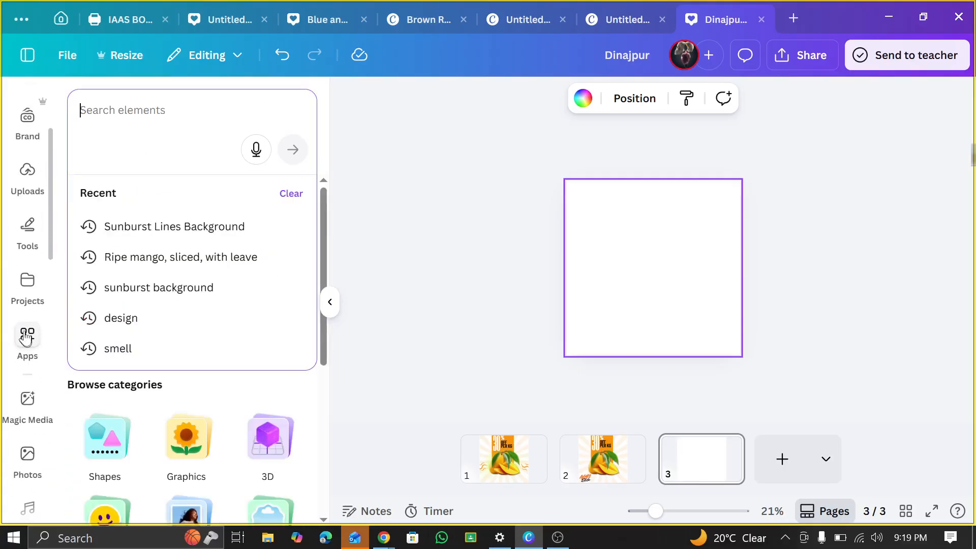
left_click(26, 337)
left_click(153, 111)
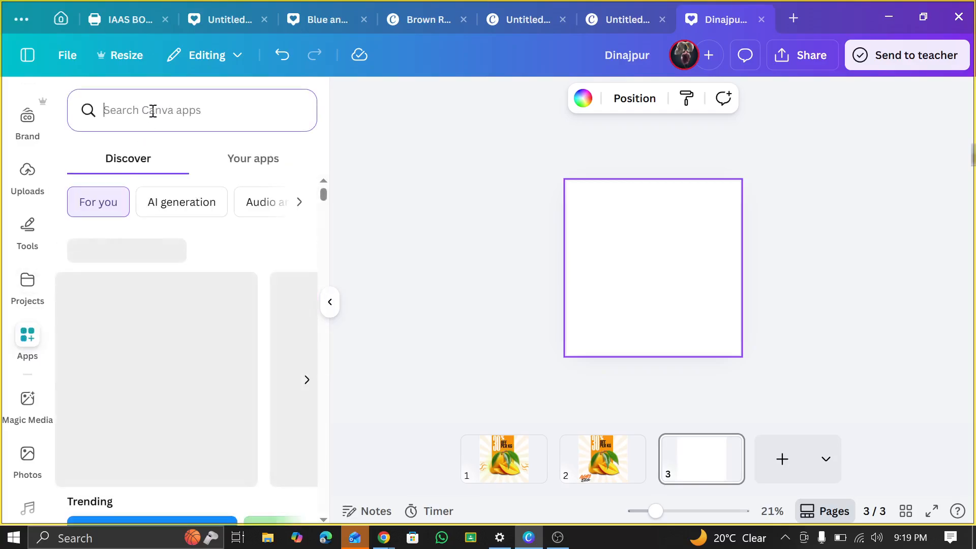
type("mock")
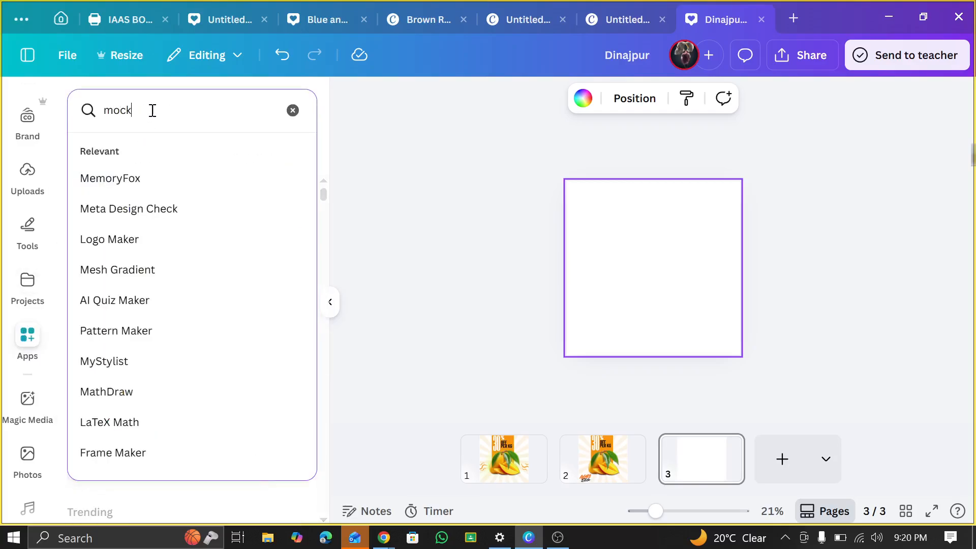
type("u")
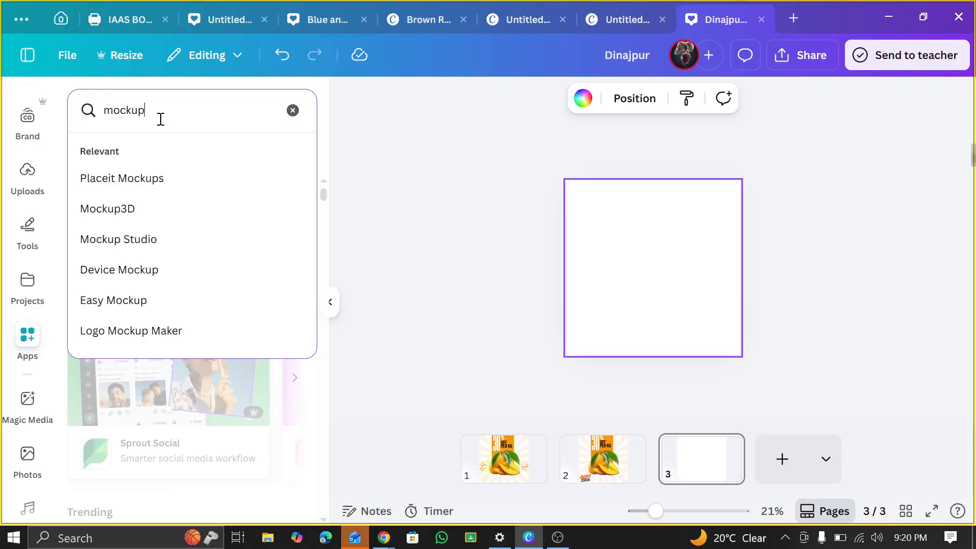
type("p")
key("Return")
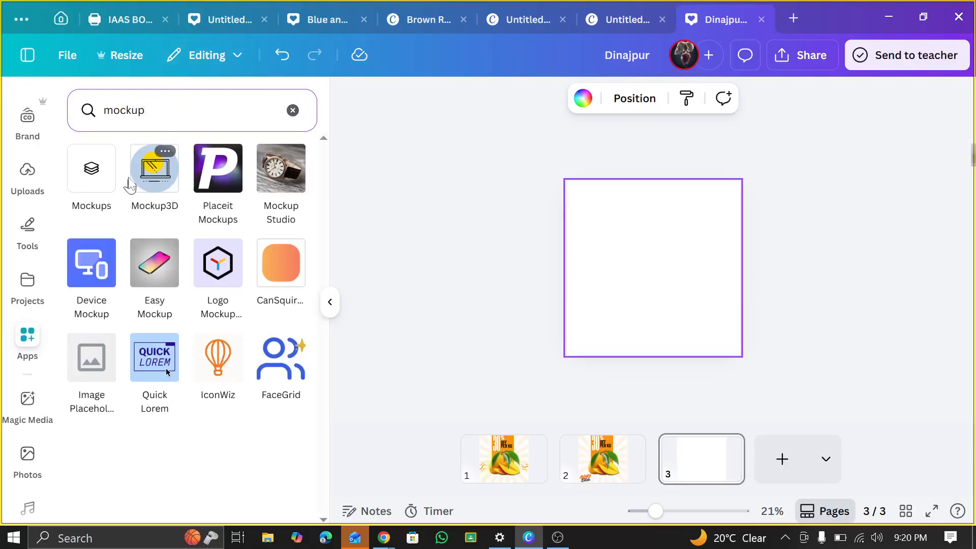
Open the Mockups app and look through its mockup categories
left_click(109, 183)
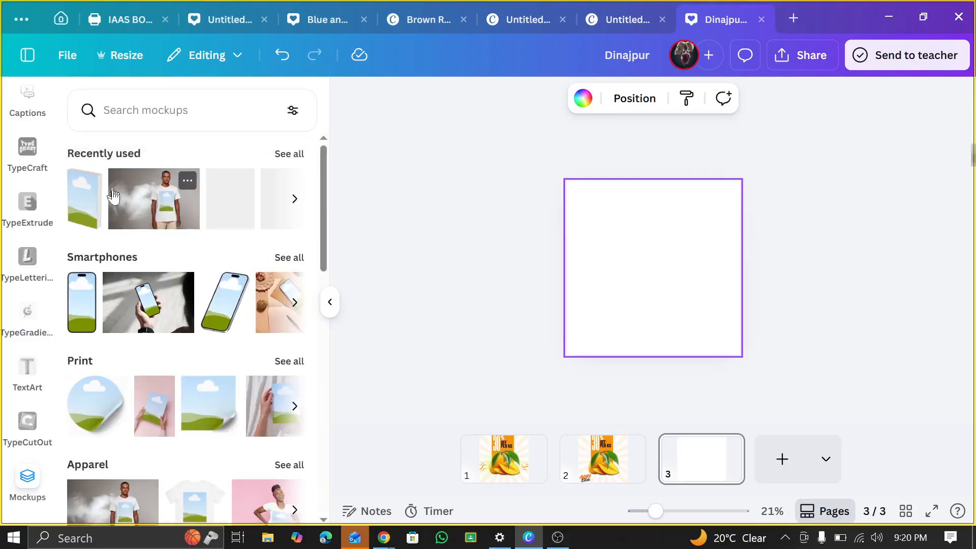
scroll(121, 236, "down", 15)
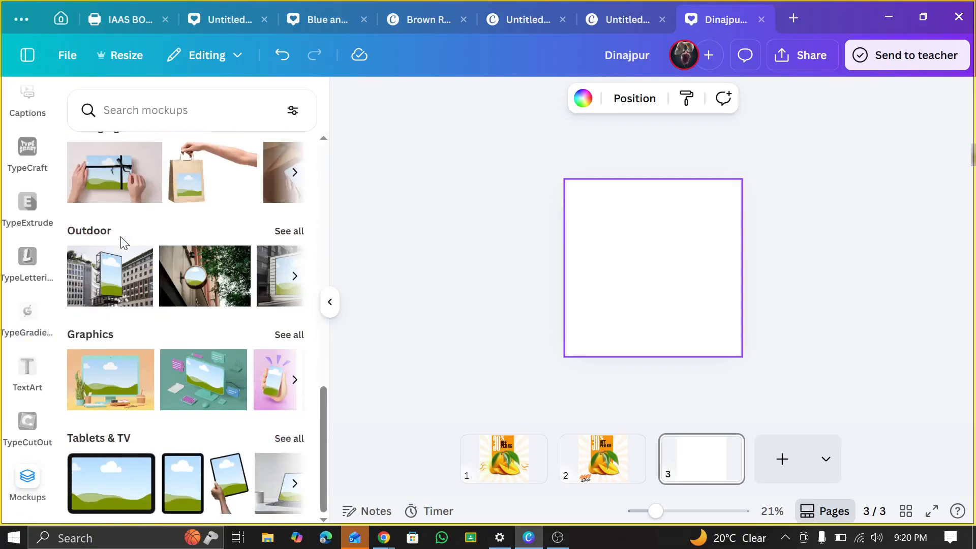
scroll(120, 285, "up", 15)
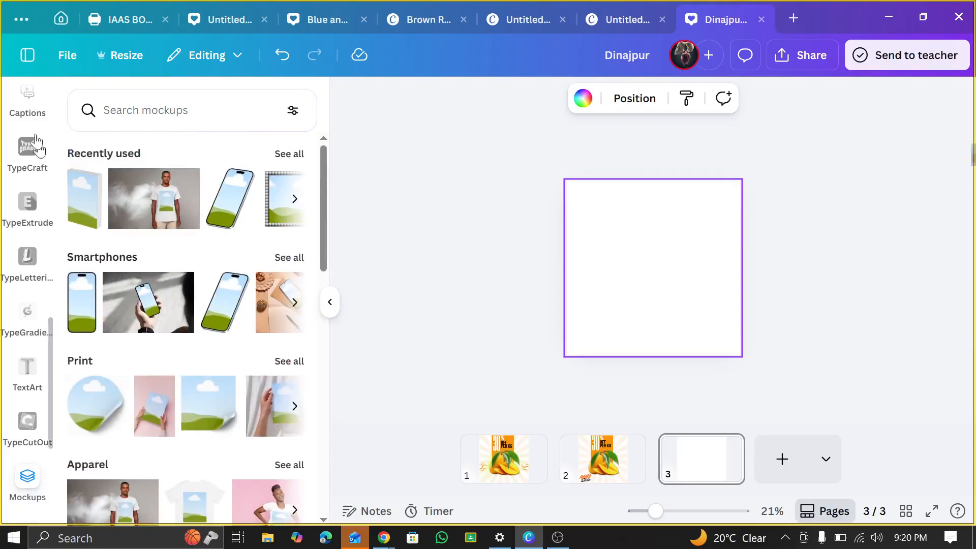
Search the elements library for Mockup
scroll(41, 153, "up", 10)
left_click(29, 160)
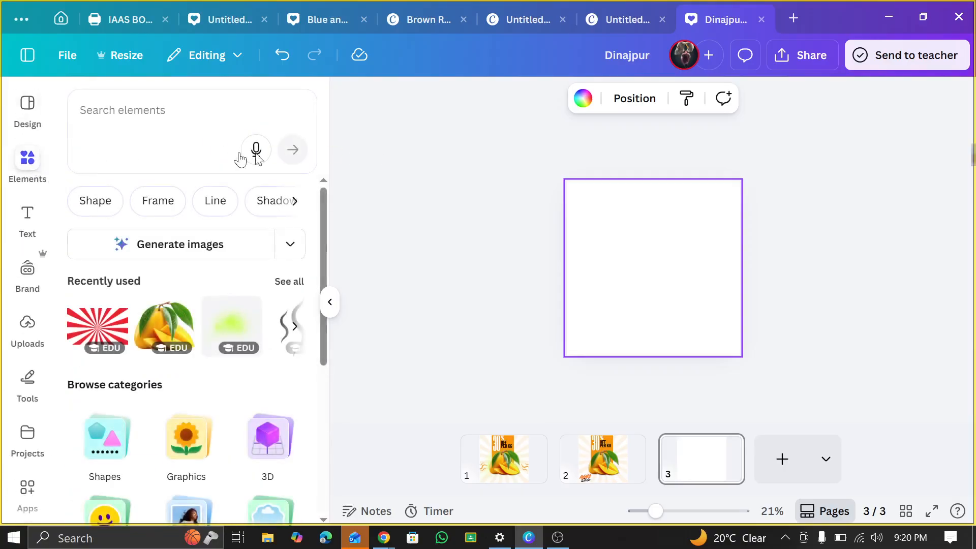
left_click(182, 114)
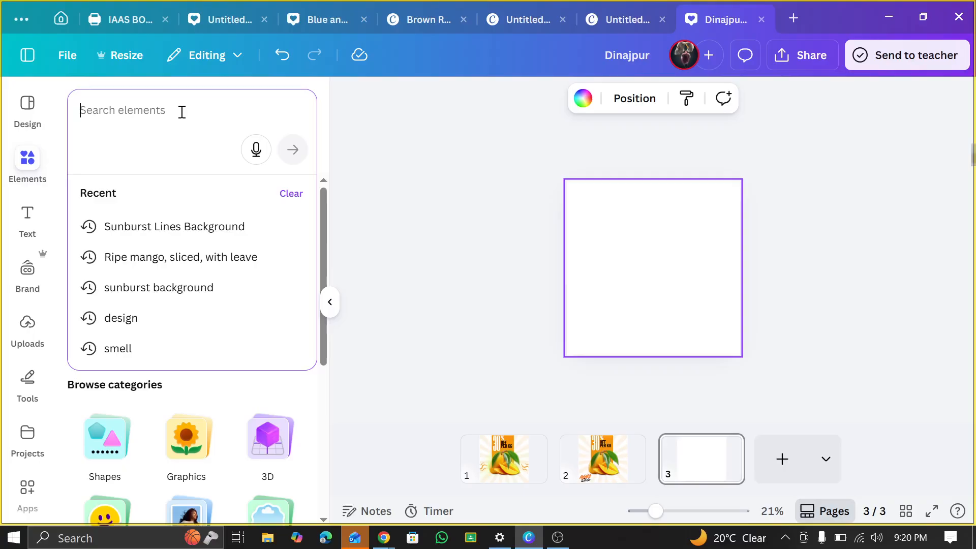
type("Mockup")
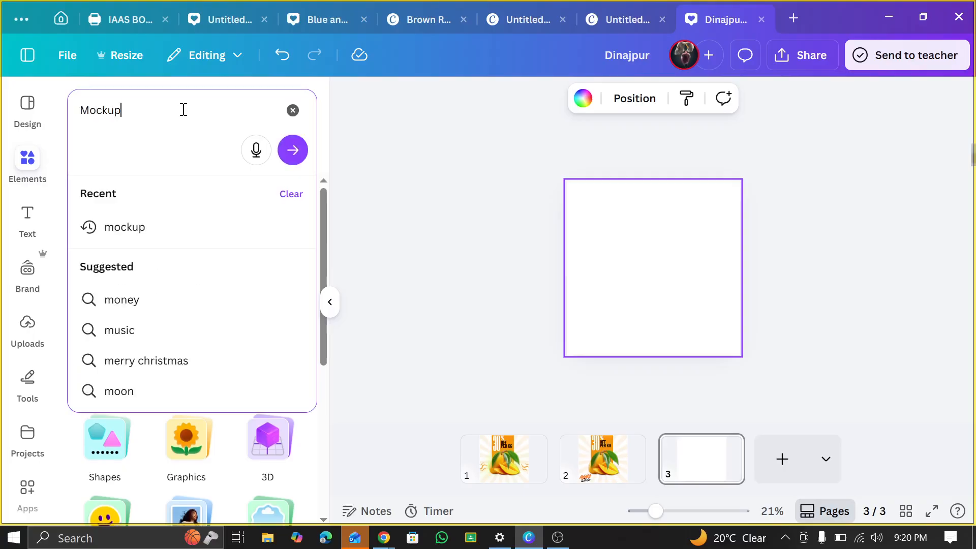
key("Return")
scroll(172, 345, "down", 2)
scroll(172, 345, "up", 2)
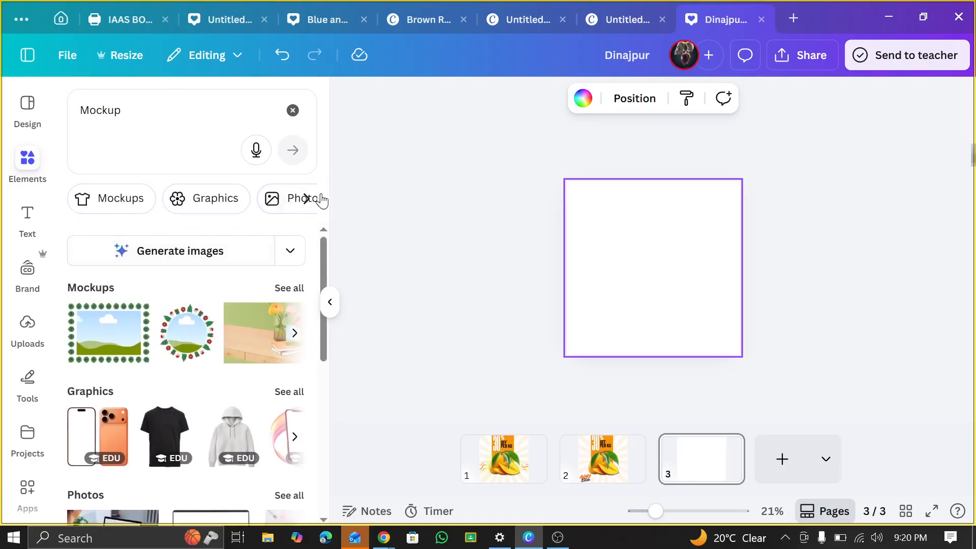
Browse the Mockup results filtered to videos, and remove the filter to view all result types
left_click(301, 205)
left_click(250, 200)
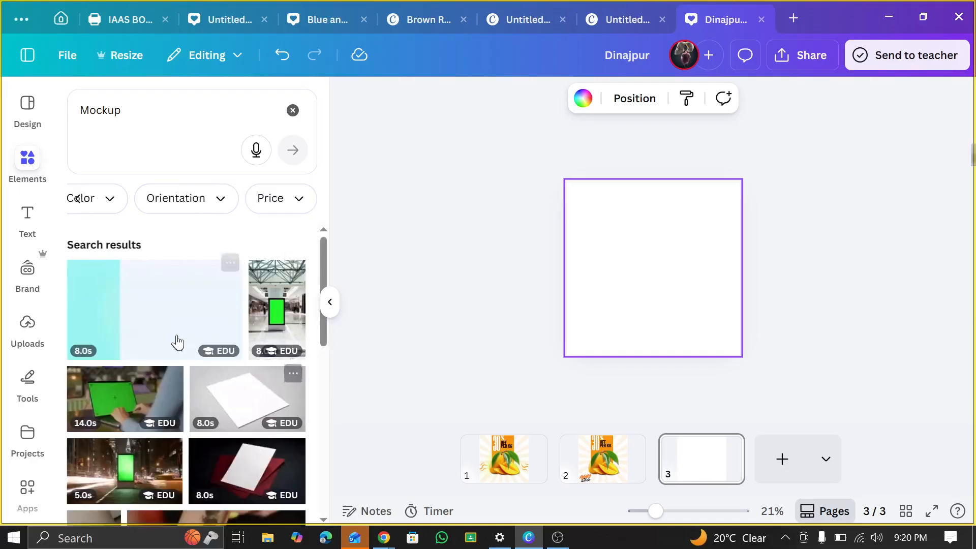
scroll(176, 338, "down", 10)
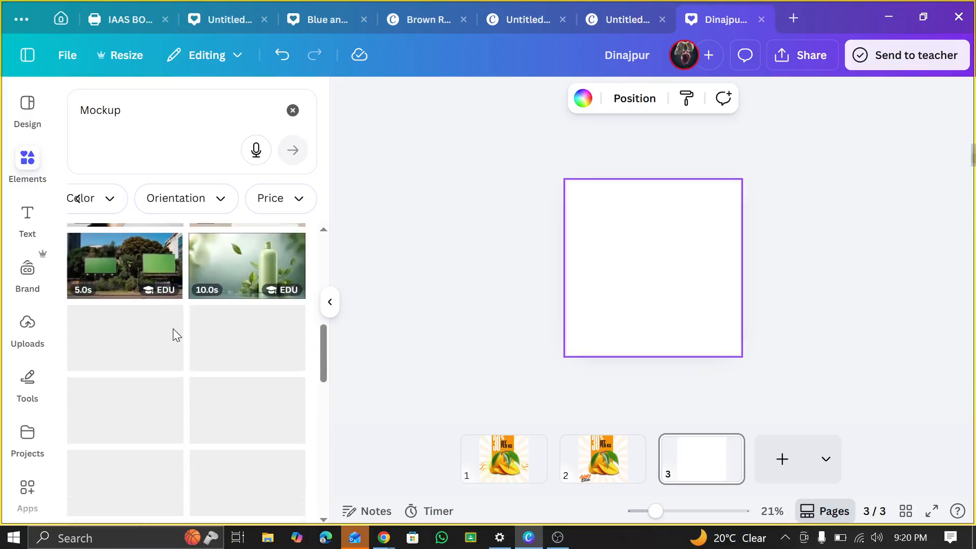
scroll(246, 492, "down", 2)
scroll(247, 346, "down", 4)
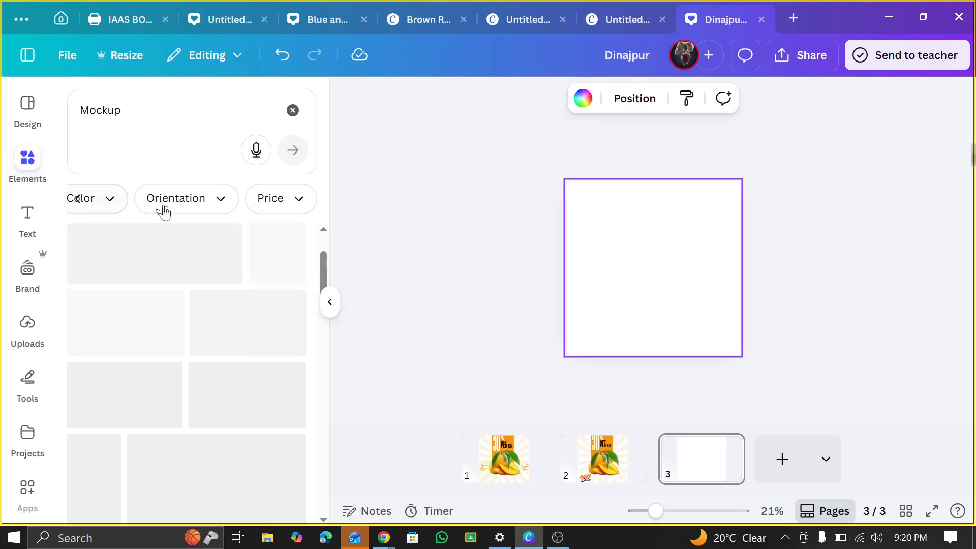
scroll(164, 209, "left", 2)
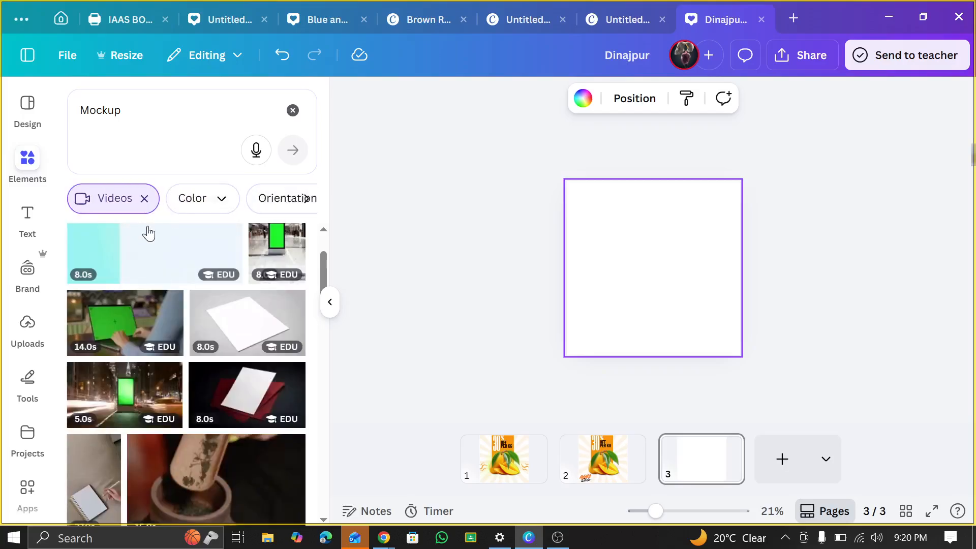
left_click(122, 203)
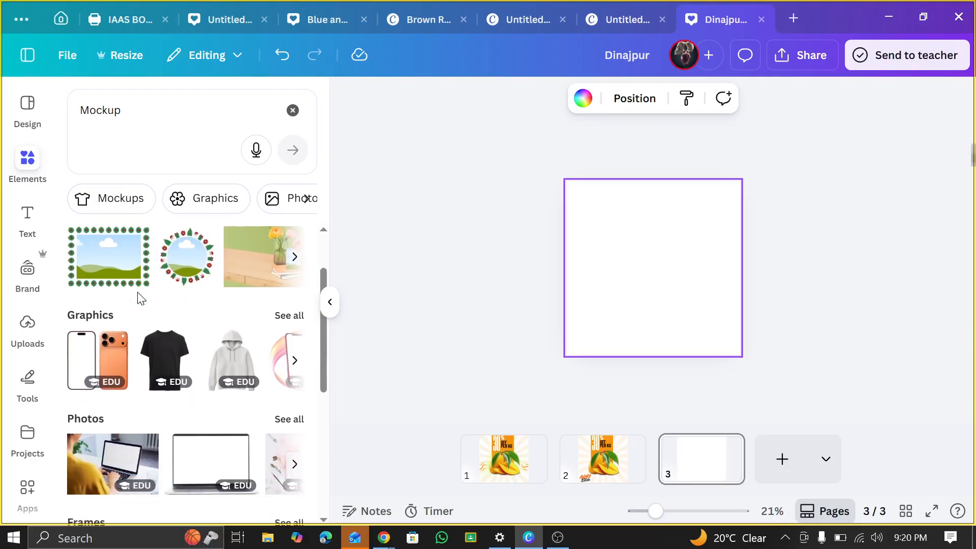
scroll(141, 299, "down", 5)
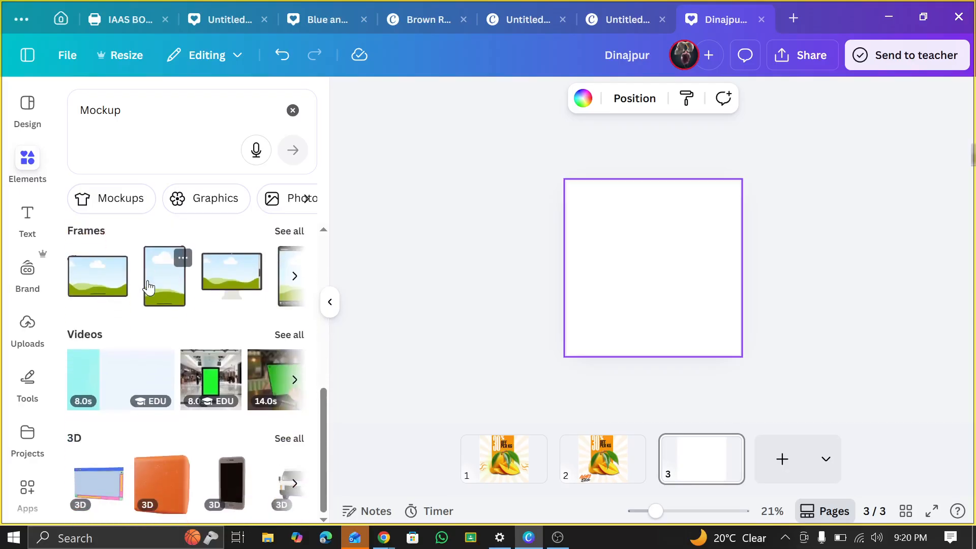
scroll(161, 452, "up", 5)
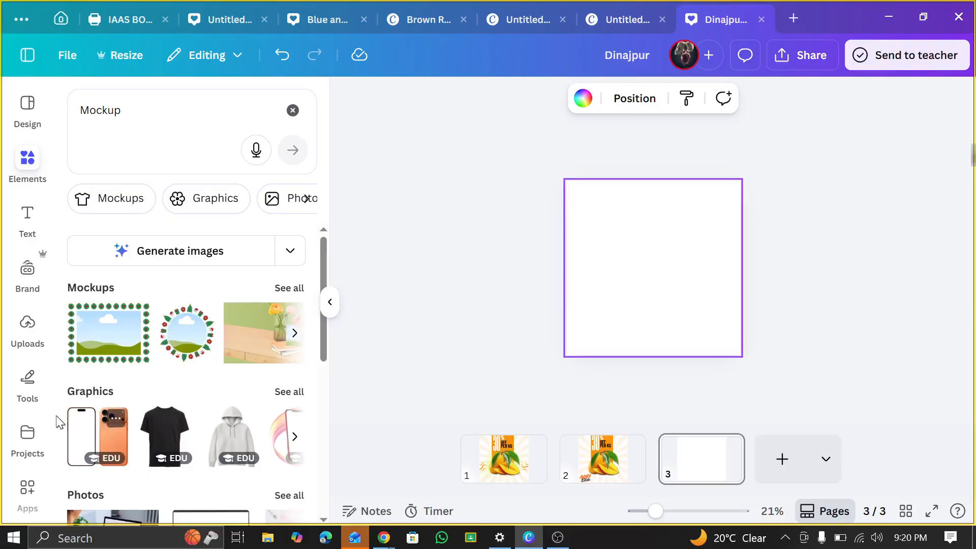
Open the Mockups app and add the tall city billboard from the Outdoor category to page 3
left_click(27, 490)
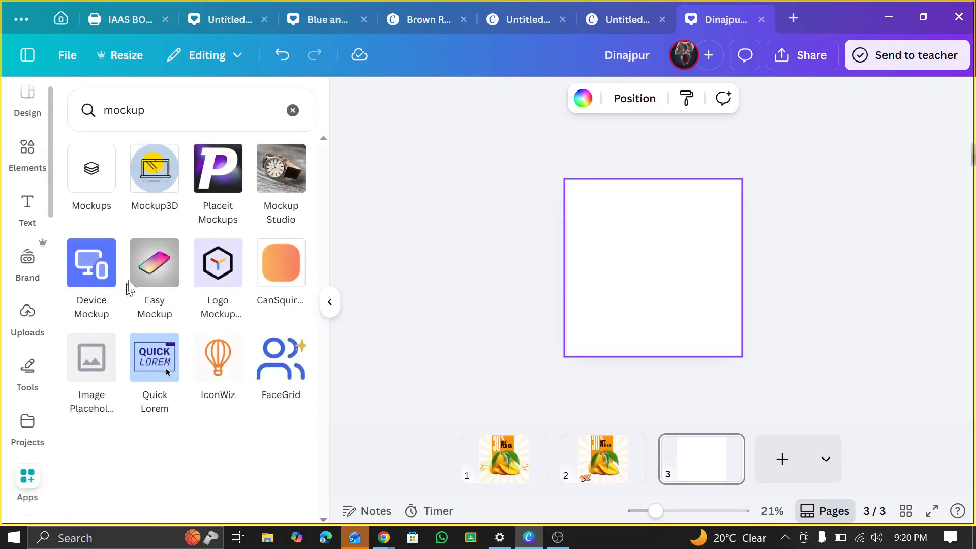
left_click(109, 182)
scroll(187, 287, "down", 3)
scroll(188, 290, "down", 9)
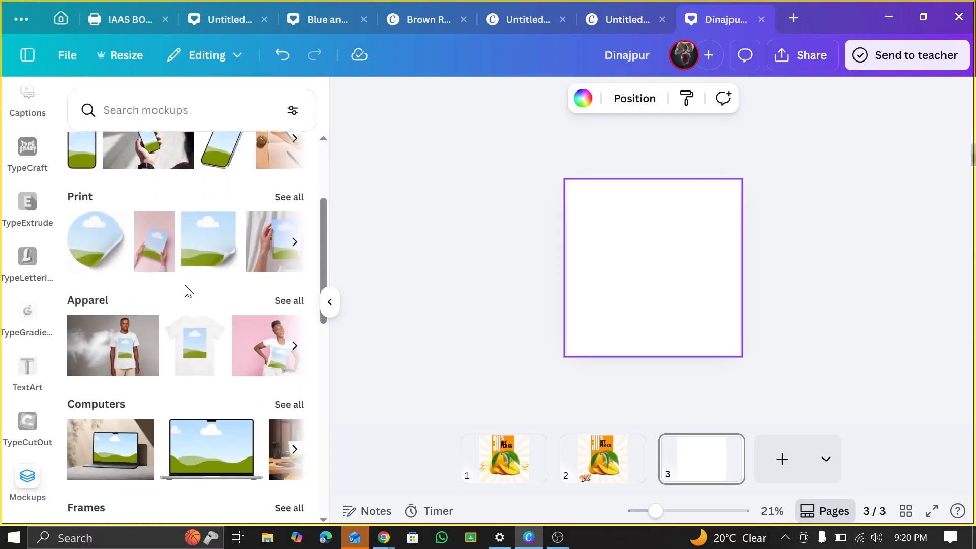
scroll(184, 291, "down", 2)
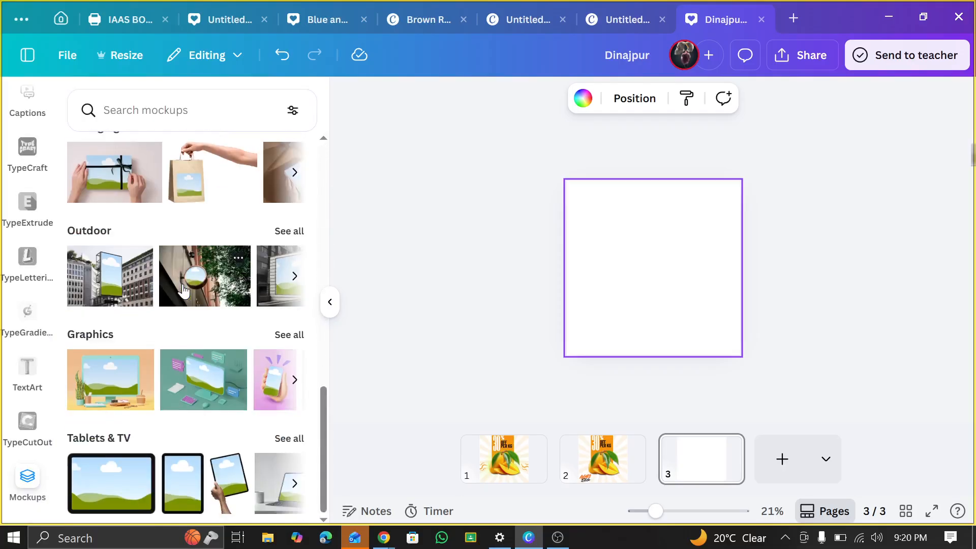
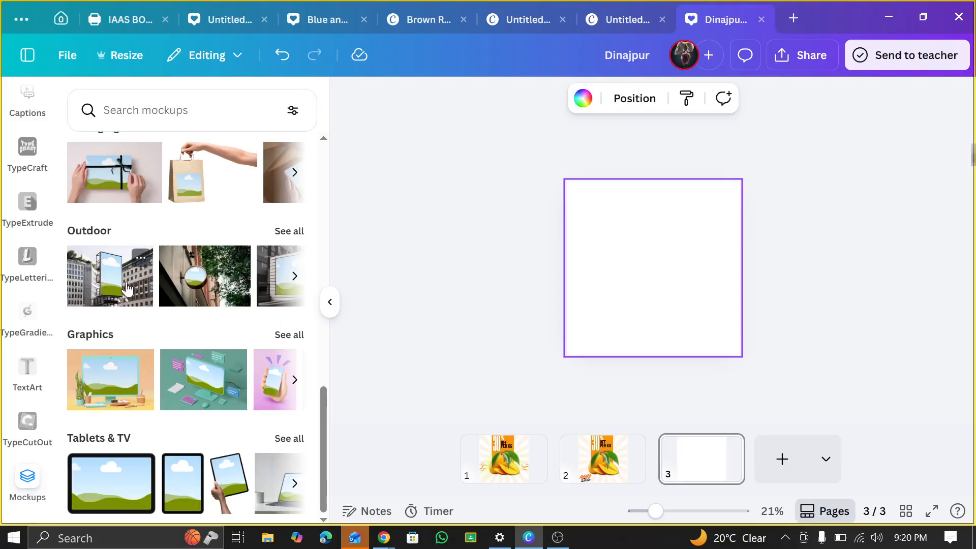
left_click(141, 289)
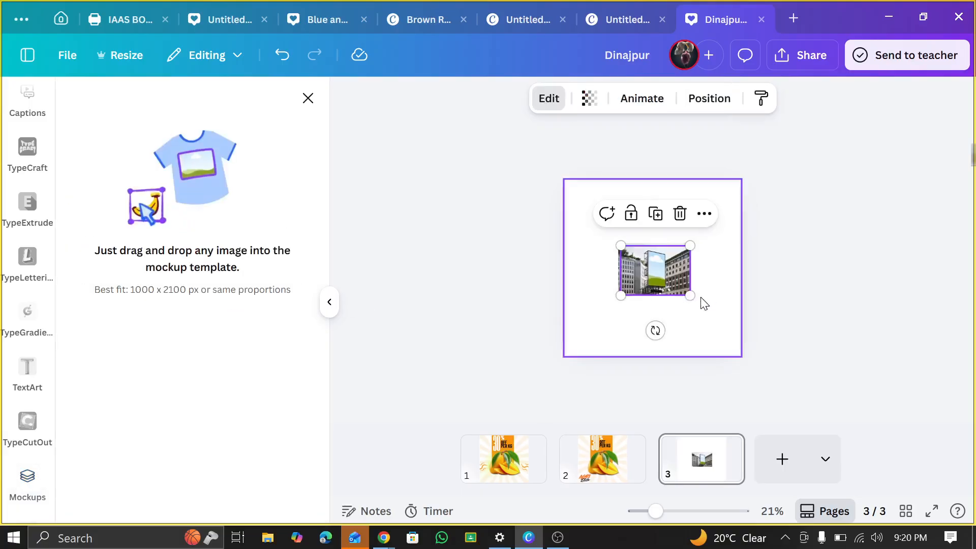
Enlarge and reposition the billboard mockup so it covers the whole of page 3
left_click_drag(677, 288, 570, 310)
left_click(574, 235)
left_click(654, 280)
left_click_drag(620, 237, 652, 239)
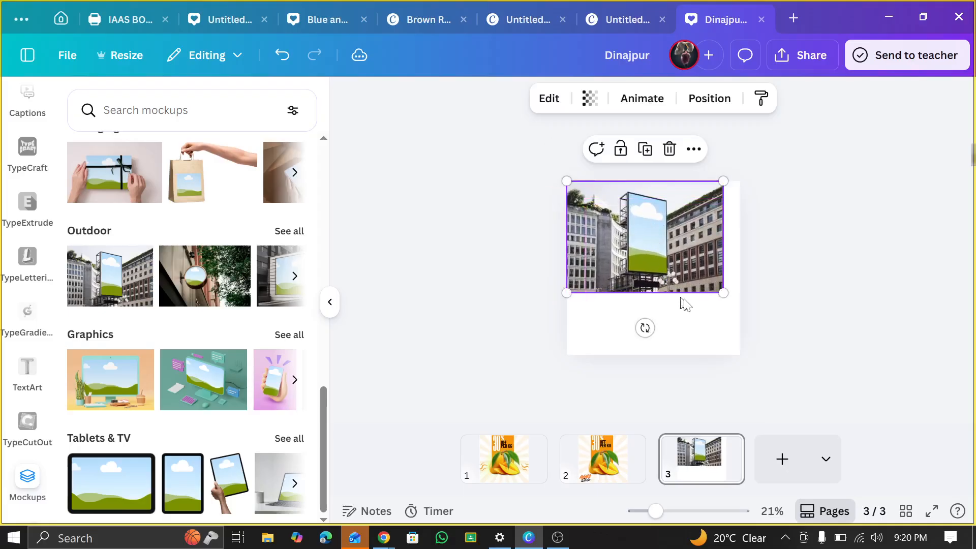
left_click_drag(732, 307, 869, 405)
left_click_drag(767, 327, 726, 305)
left_click_drag(527, 159, 555, 181)
left_click_drag(668, 244, 629, 244)
left_click(865, 145)
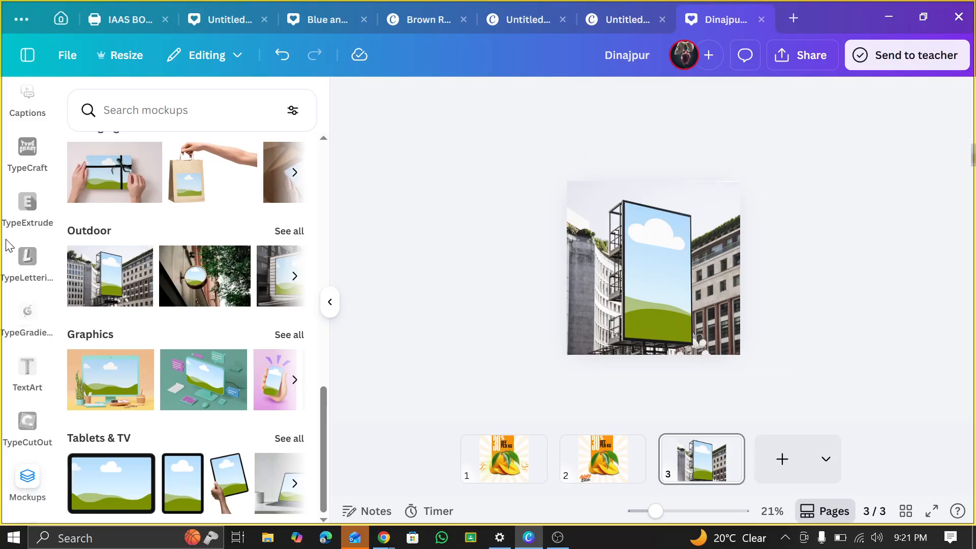
Place the uploaded Fresh Bite pouch image into the billboard mockup and check how it fits
scroll(20, 255, "up", 5)
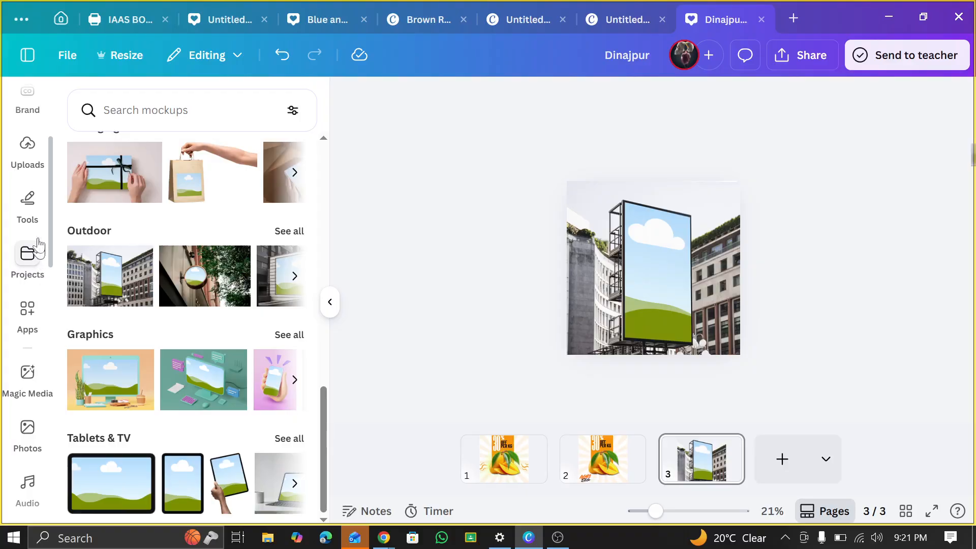
left_click(28, 147)
scroll(178, 352, "down", 3)
scroll(188, 359, "down", 3)
scroll(209, 376, "up", 3)
left_click(214, 377)
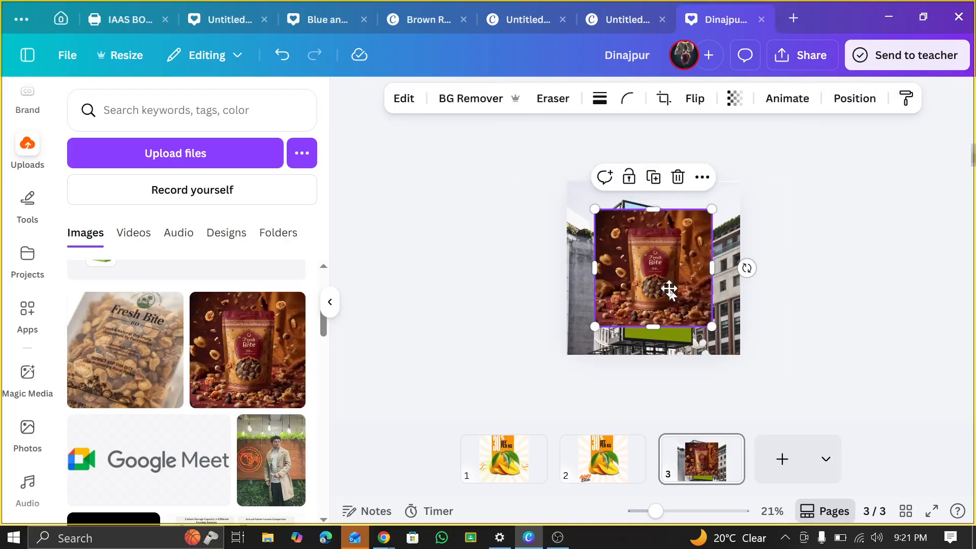
left_click_drag(670, 289, 686, 284)
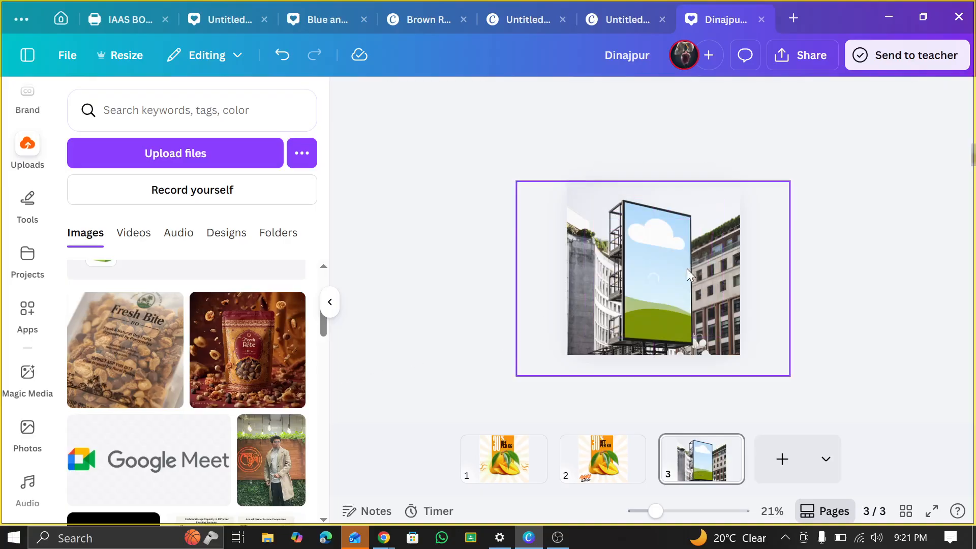
left_click(667, 291)
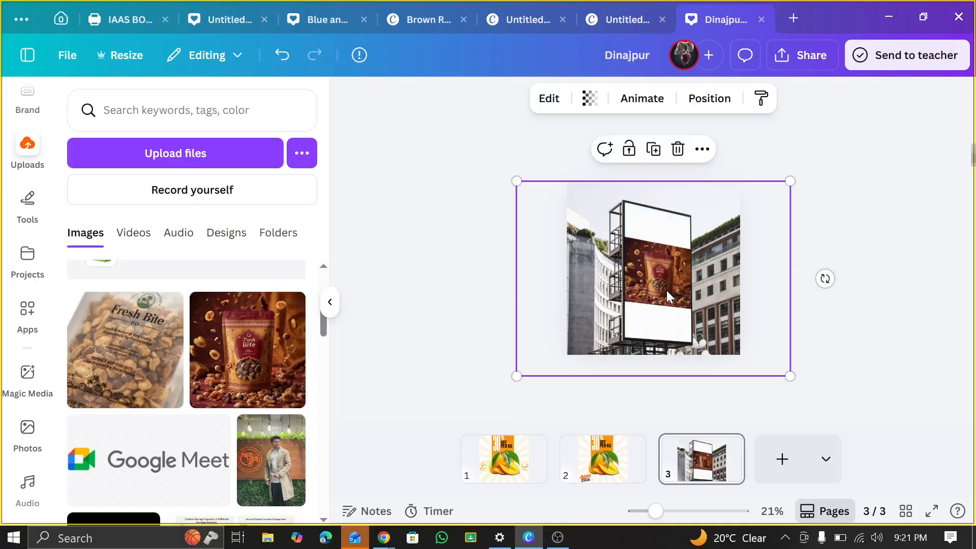
scroll(667, 290, "up", 5)
scroll(667, 291, "up", 5)
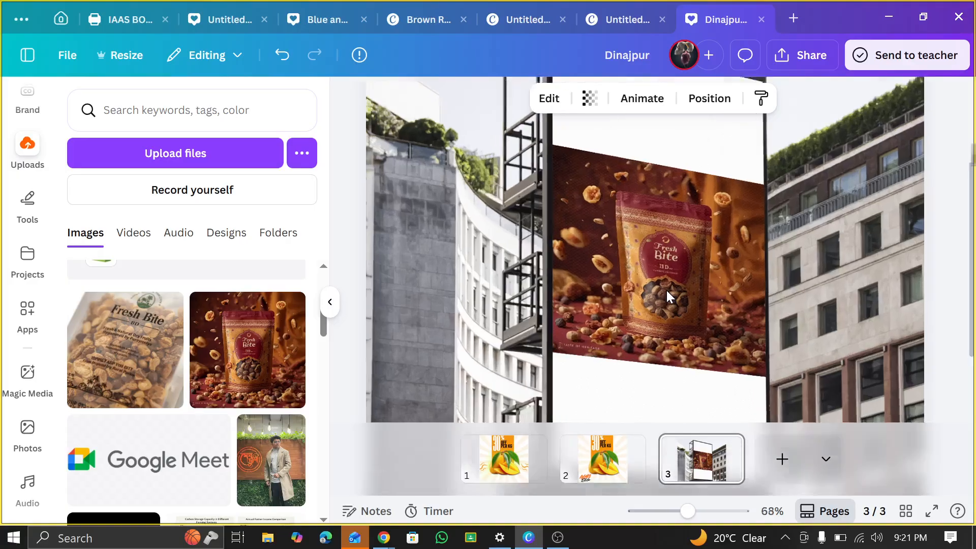
scroll(27, 315, "down", 5)
scroll(144, 362, "down", 3)
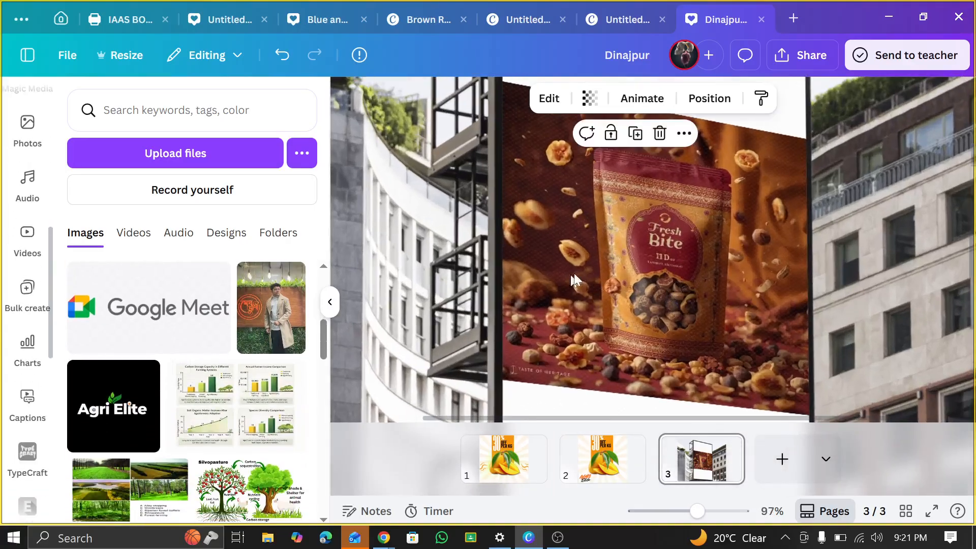
scroll(620, 277, "down", 5)
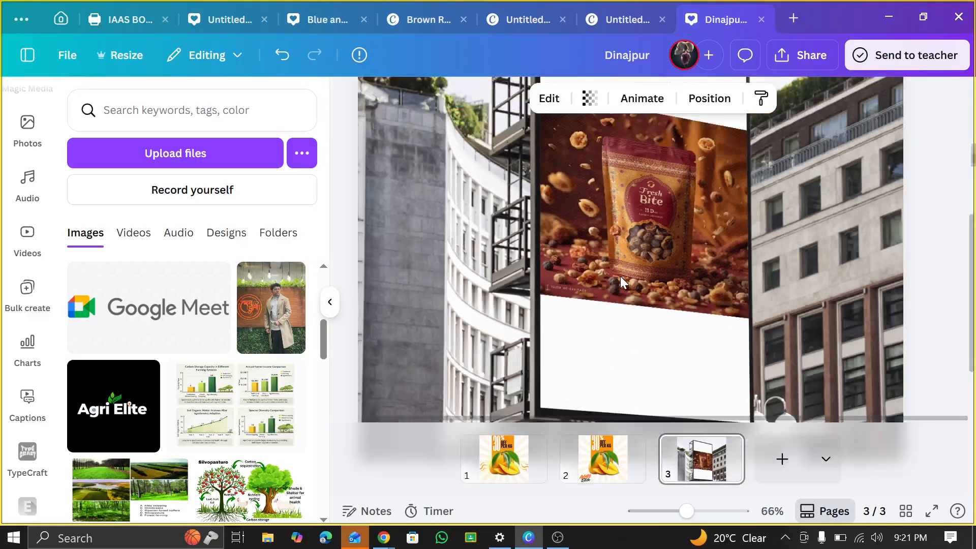
scroll(621, 276, "down", 3)
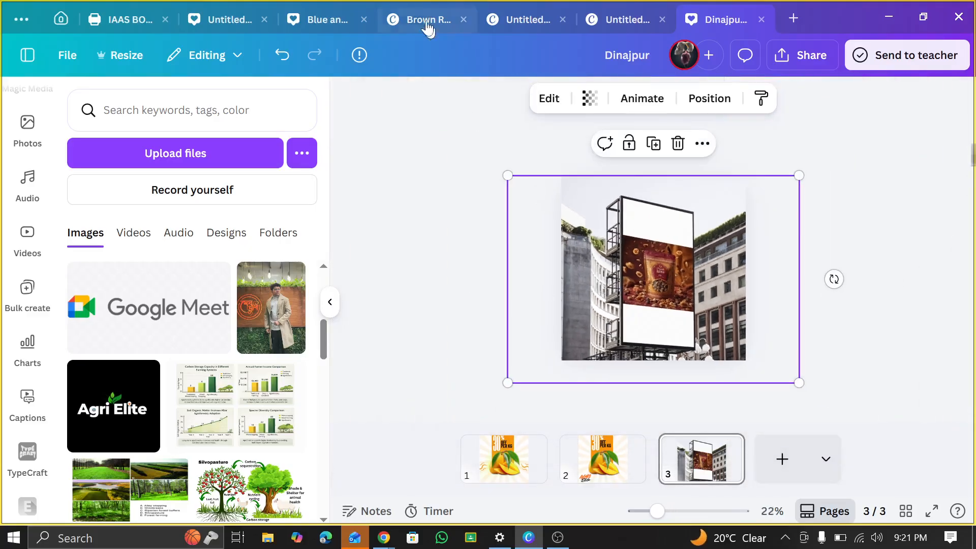
Undo the pouch image placement and fill the billboard with the uploaded photo of the man in a beige coat
left_click(277, 55)
left_click(269, 295)
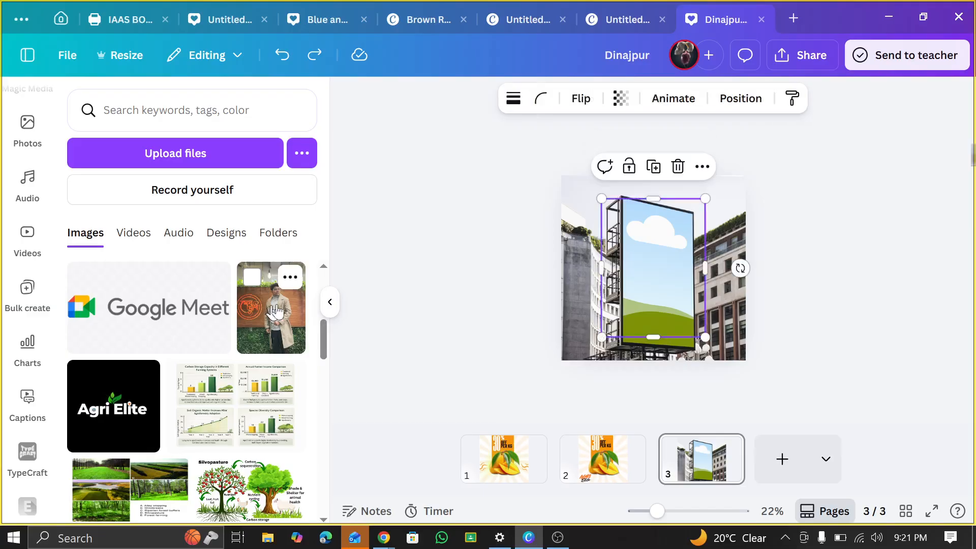
left_click_drag(691, 277, 682, 282)
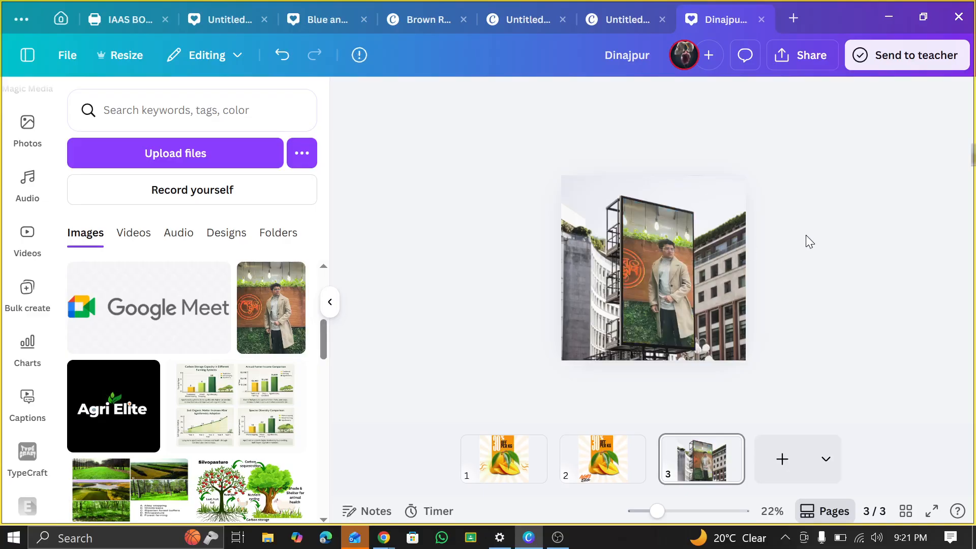
Examine the billboard mockup with the man's photo up close and at full-page size
scroll(807, 235, "down", 1)
scroll(807, 234, "up", 3)
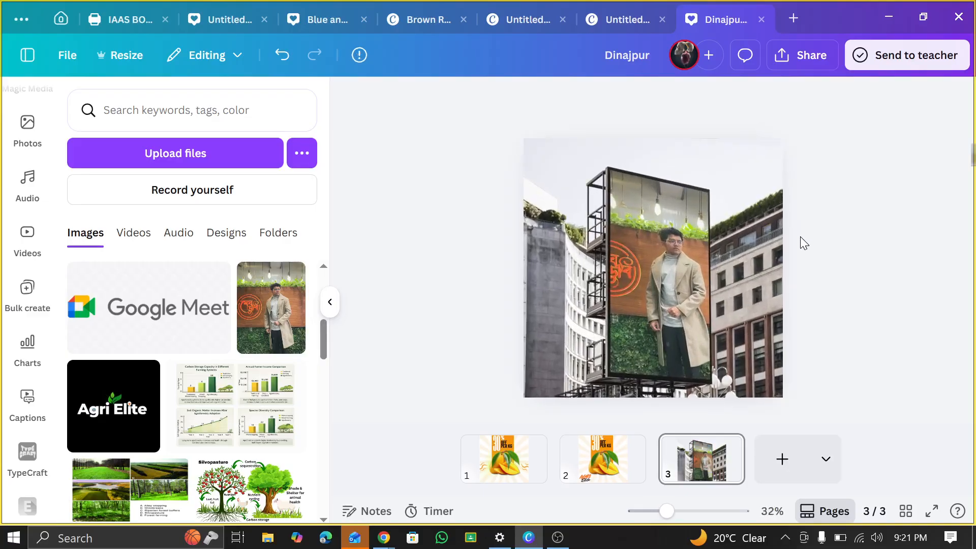
scroll(801, 236, "up", 2)
scroll(791, 237, "down", 3)
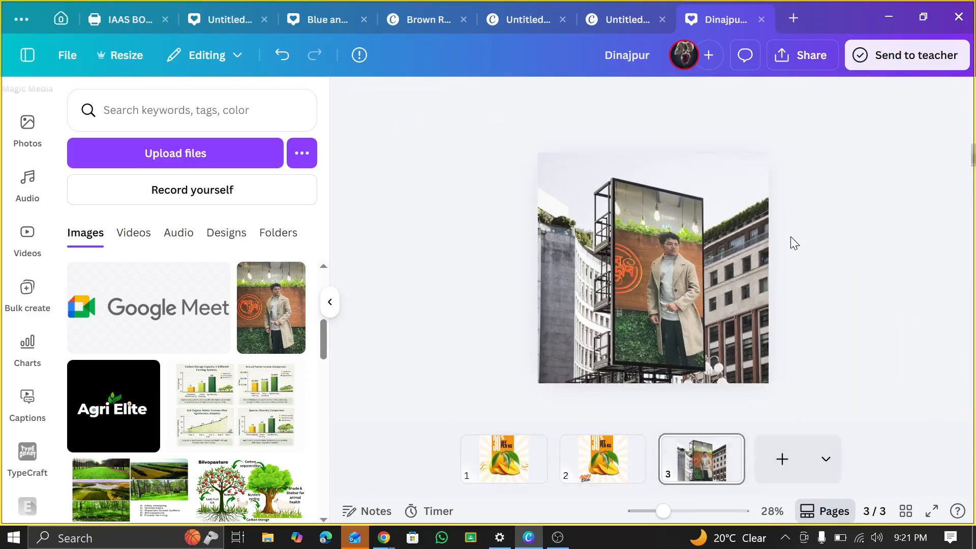
scroll(794, 243, "down", 2)
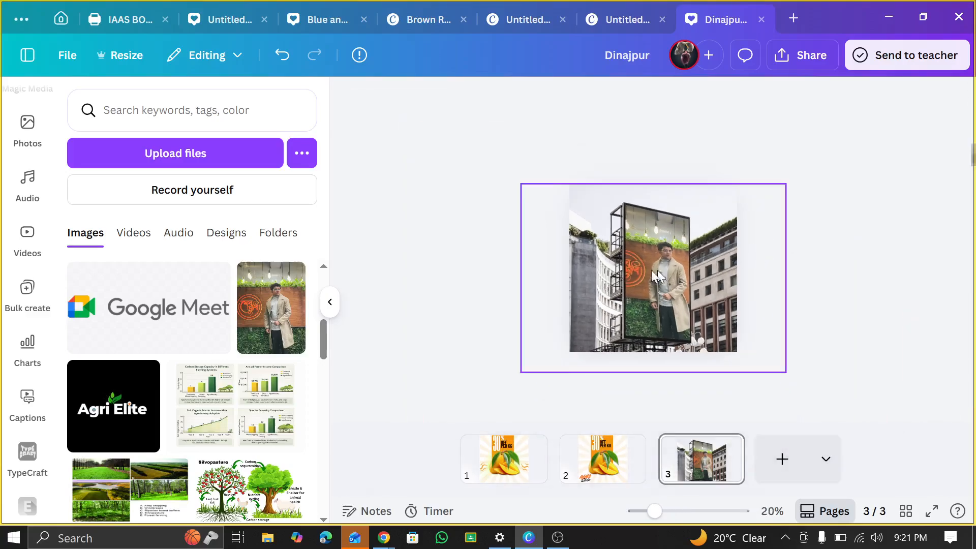
scroll(35, 367, "up", 4)
scroll(29, 200, "up", 4)
scroll(28, 346, "down", 3)
Open the full Outdoor category in the Mockups app and look through its mockups
left_click(28, 310)
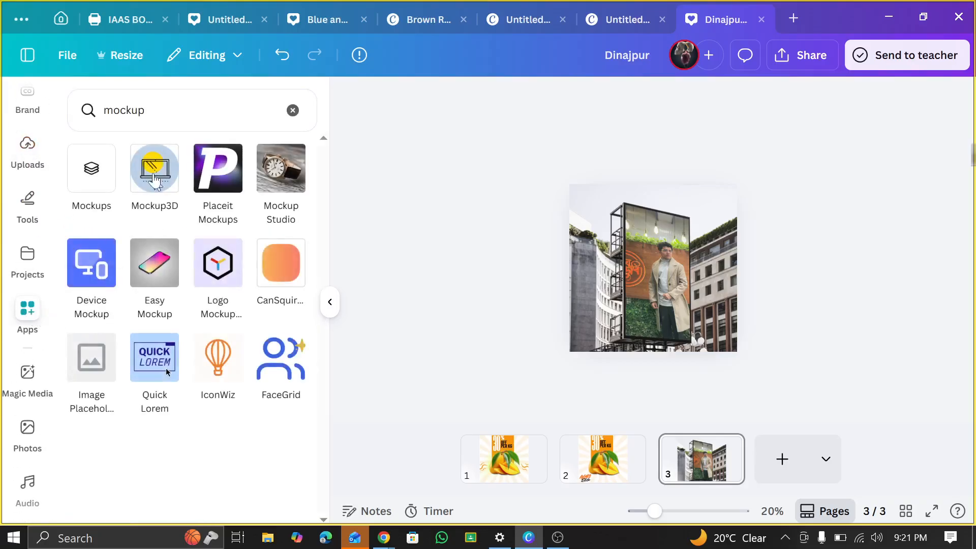
left_click(112, 192)
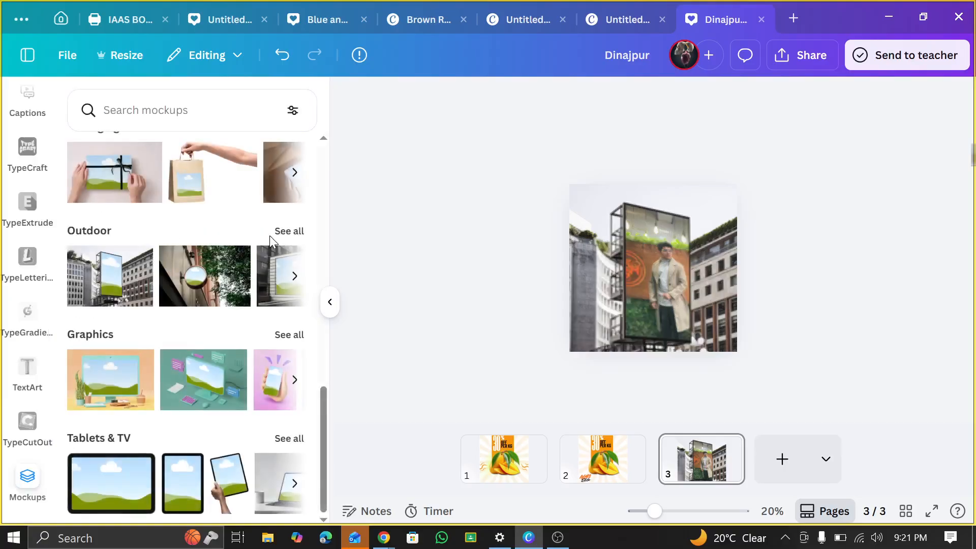
left_click(284, 229)
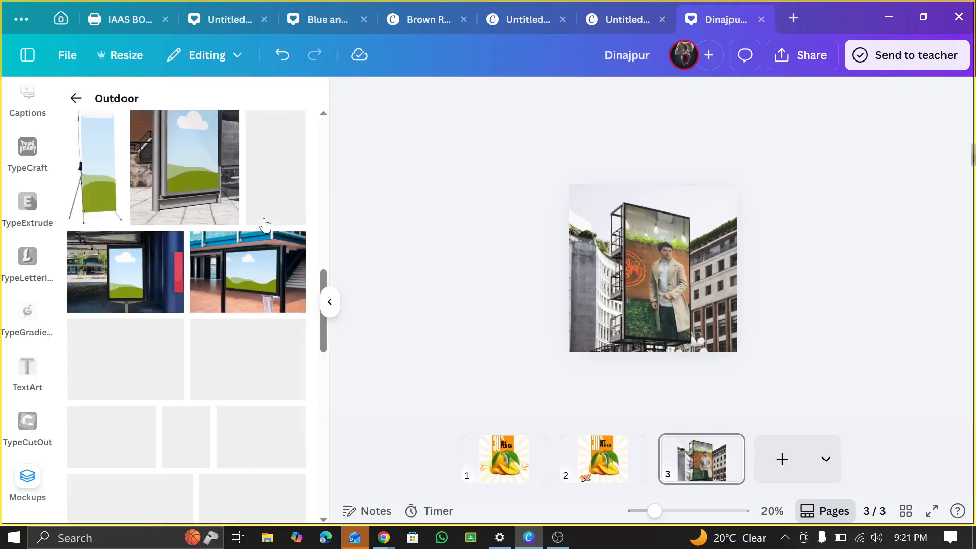
scroll(193, 239, "down", 5)
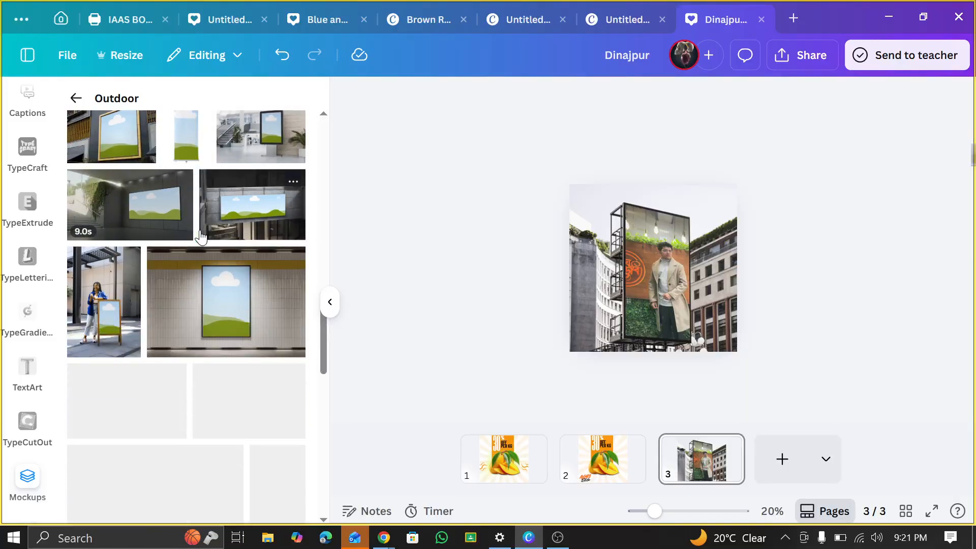
scroll(198, 244, "down", 2)
scroll(159, 235, "down", 3)
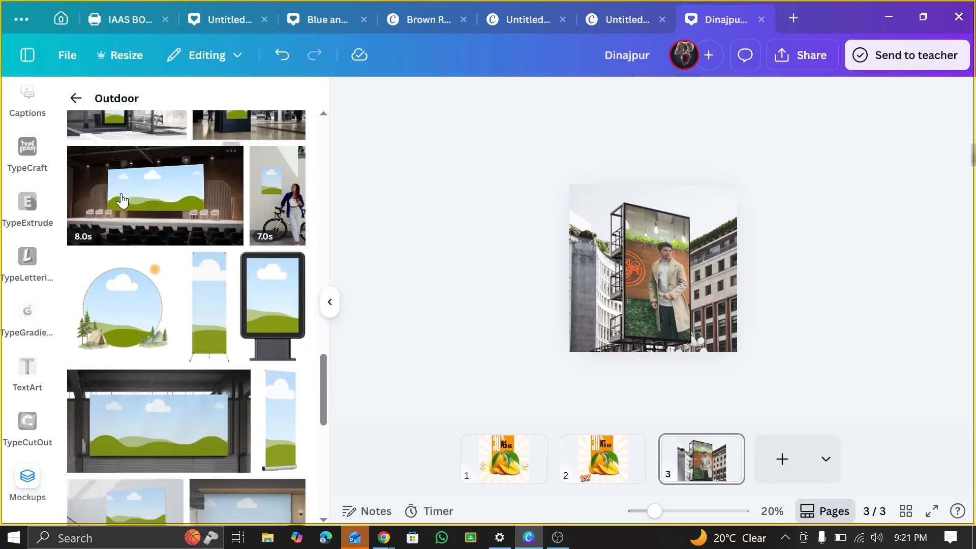
scroll(198, 246, "down", 4)
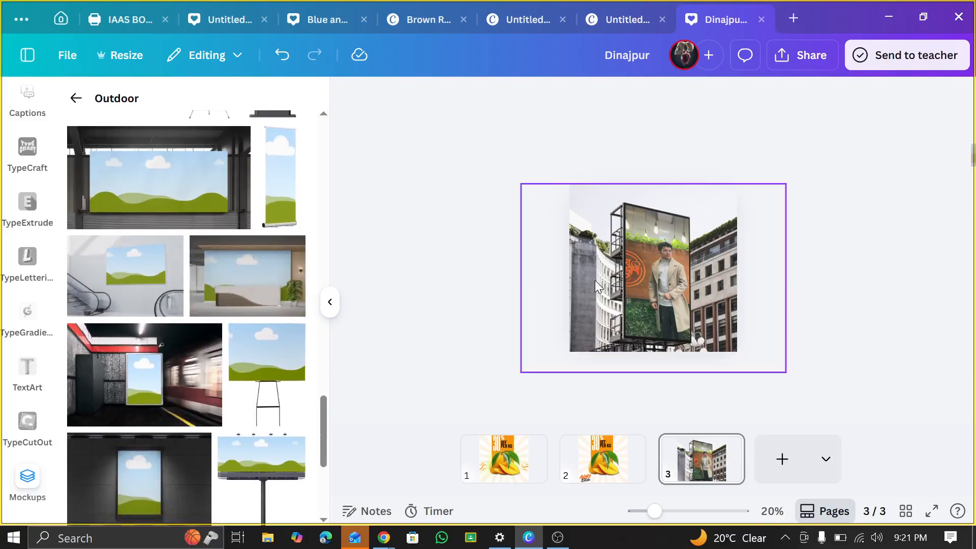
Delete the billboard mockup from page 3
left_click_drag(664, 271, 794, 304)
left_click(704, 268)
key("Delete")
Add the wall sign mockup with escalators to page 3, then enlarge and position it to cover the page
left_click(633, 279)
left_click_drag(689, 291, 662, 244)
right_click(659, 254)
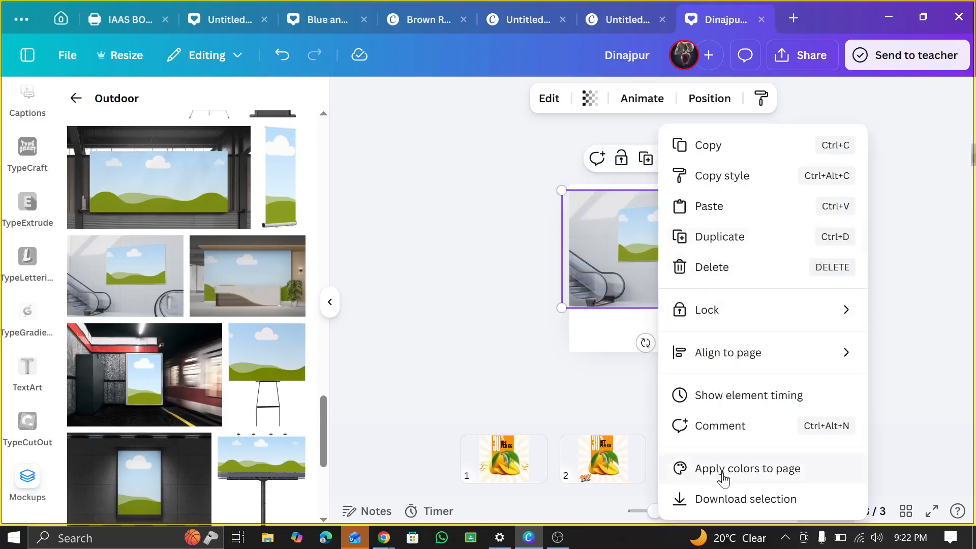
left_click(558, 310)
left_click(560, 308)
left_click(658, 296)
left_click_drag(736, 314, 788, 351)
left_click_drag(707, 300, 675, 298)
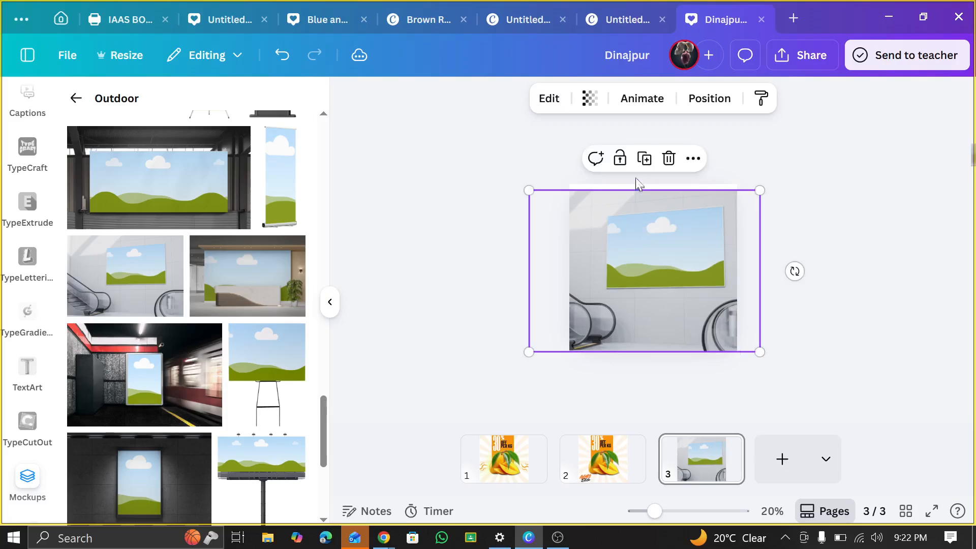
mouse_move(523, 189)
left_mouse_down()
mouse_move(508, 177)
mouse_move(519, 185)
left_mouse_up()
Place the uploaded black Agri Elite logo image into the wall sign mockup on page 3
scroll(42, 185, "up", 10)
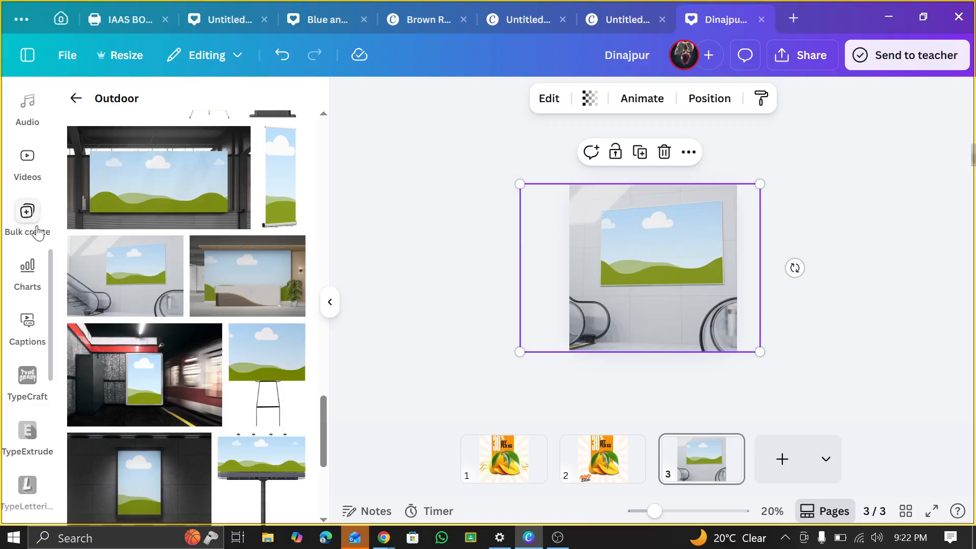
scroll(31, 244, "up", 5)
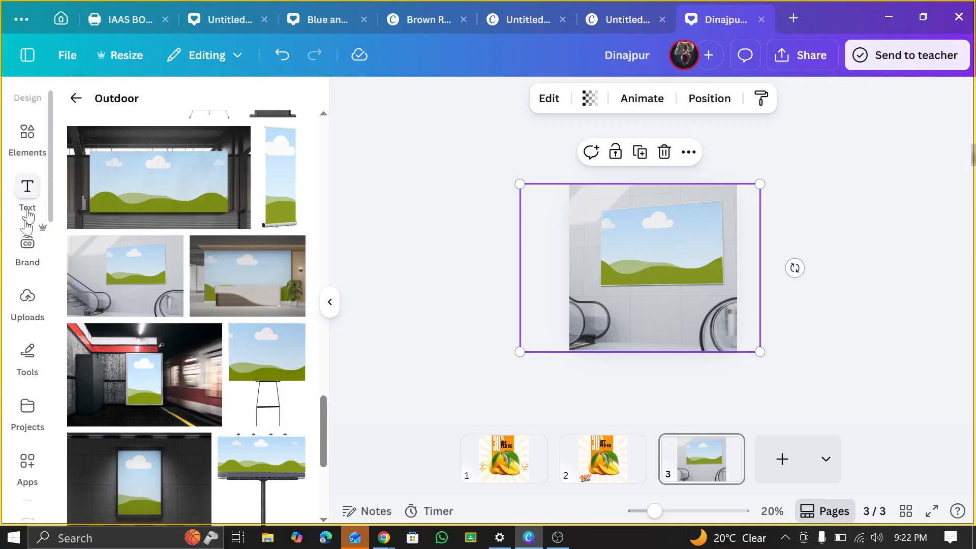
left_click(27, 300)
scroll(190, 342, "down", 5)
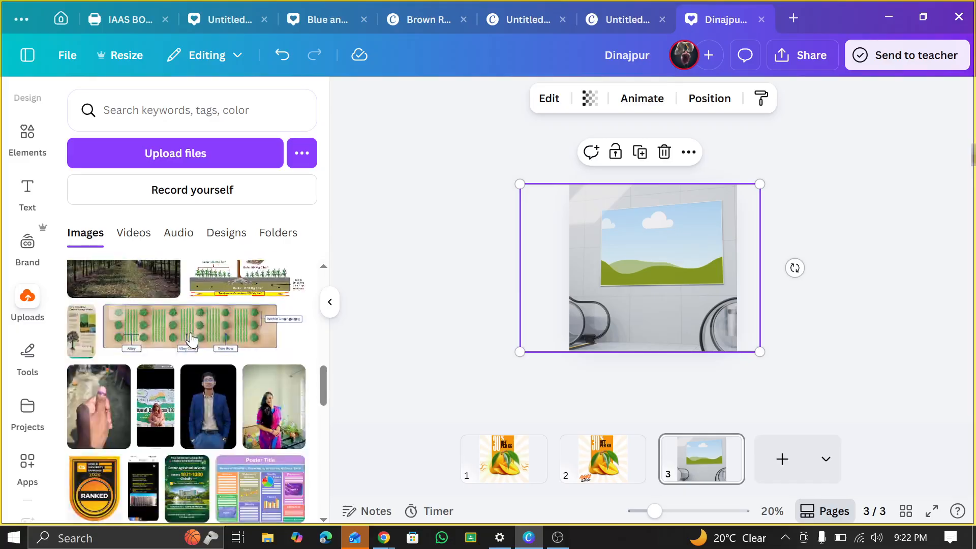
scroll(147, 329, "up", 3)
left_click_drag(120, 279, 677, 268)
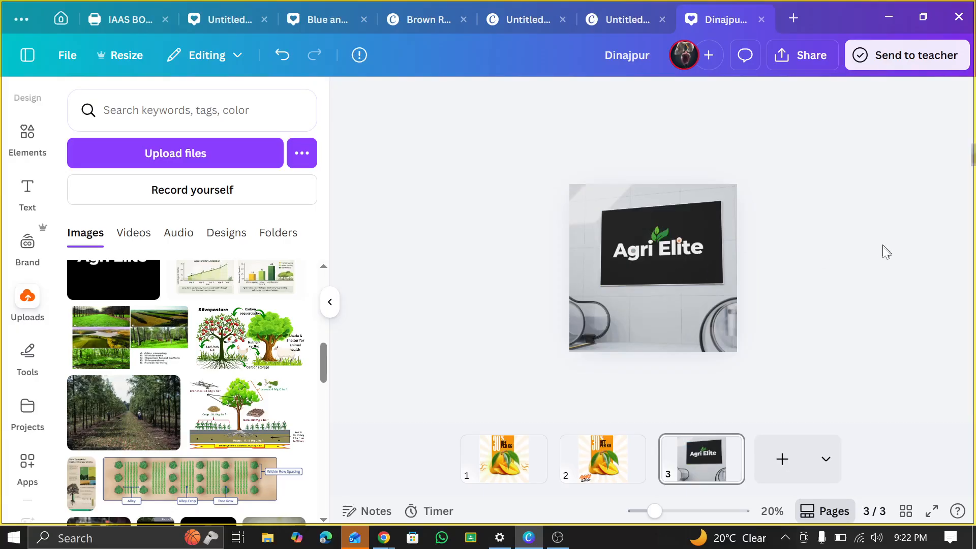
left_click(727, 284)
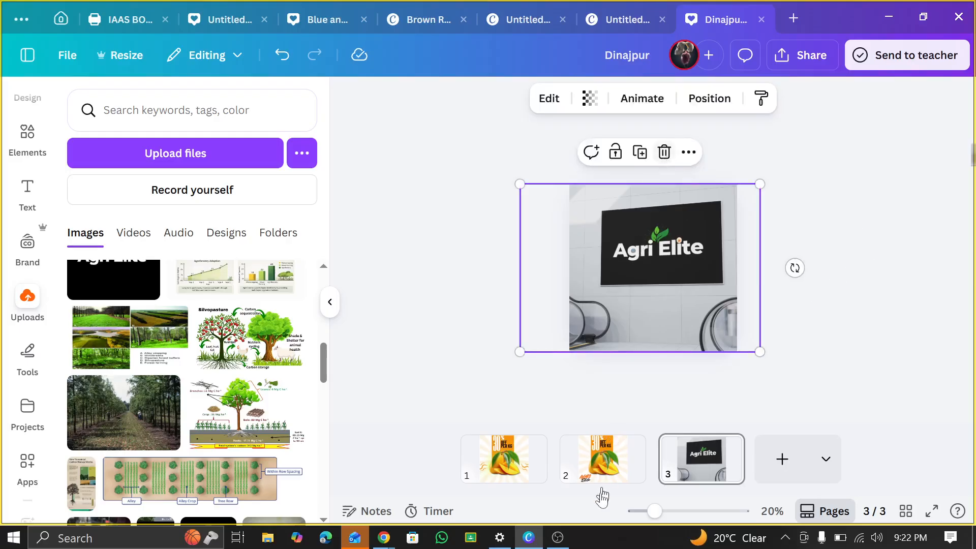
Open page 2 and look through the full list of mockups found for "Mockup" in Elements
left_click(602, 469)
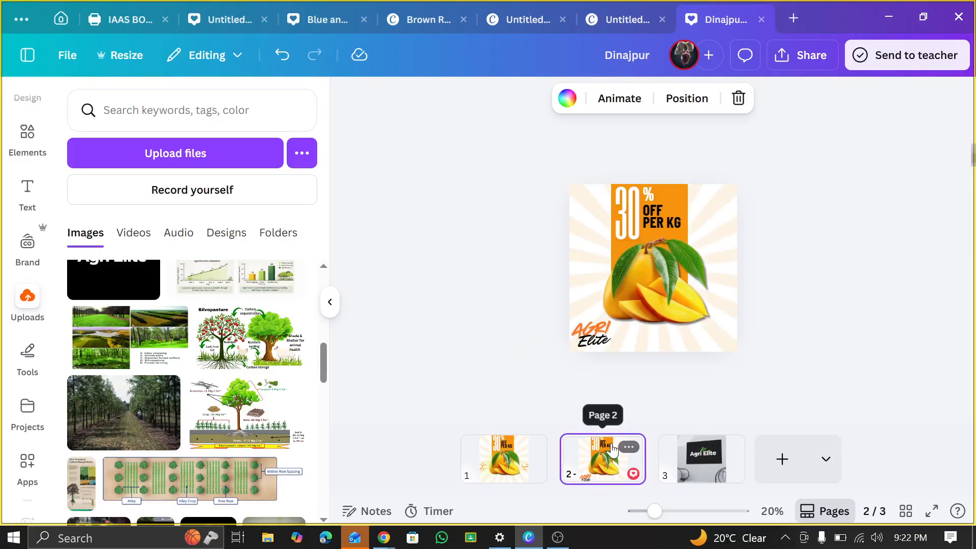
scroll(152, 422, "down", 5)
scroll(39, 228, "up", 1)
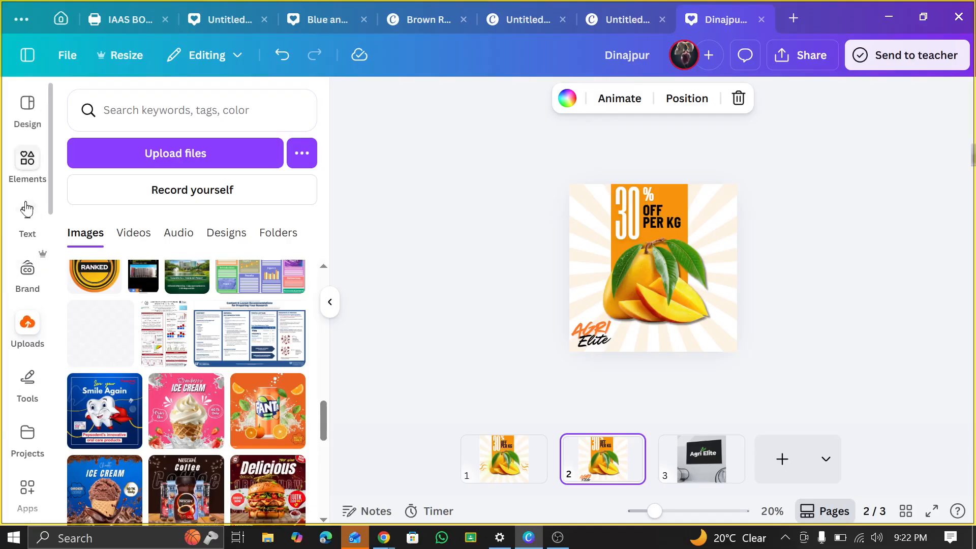
left_click(28, 162)
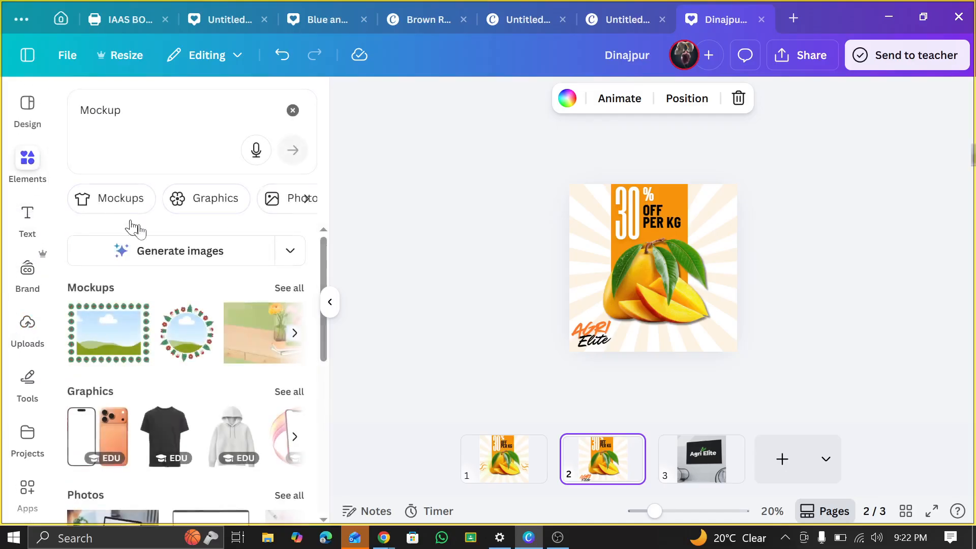
scroll(202, 290, "down", 5)
scroll(213, 293, "up", 4)
scroll(229, 298, "up", 2)
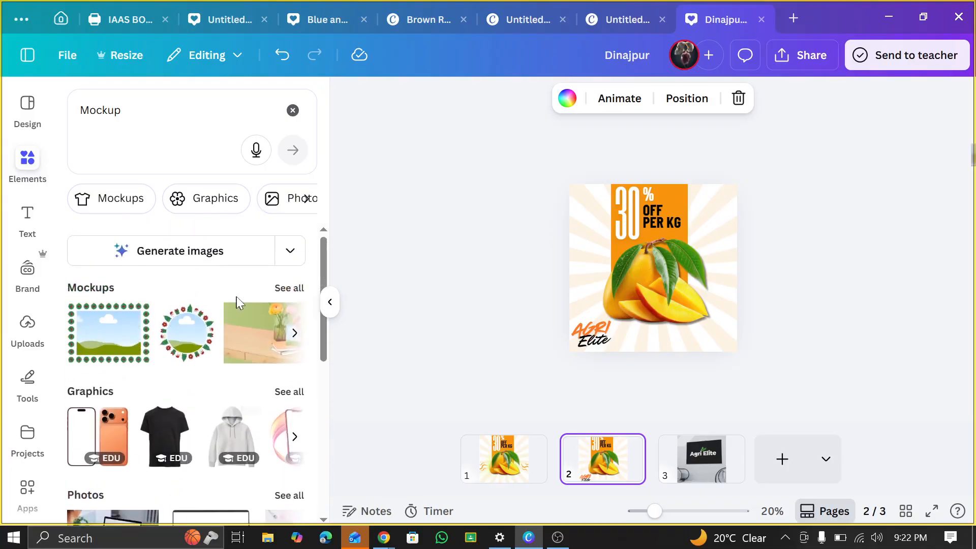
left_click(304, 289)
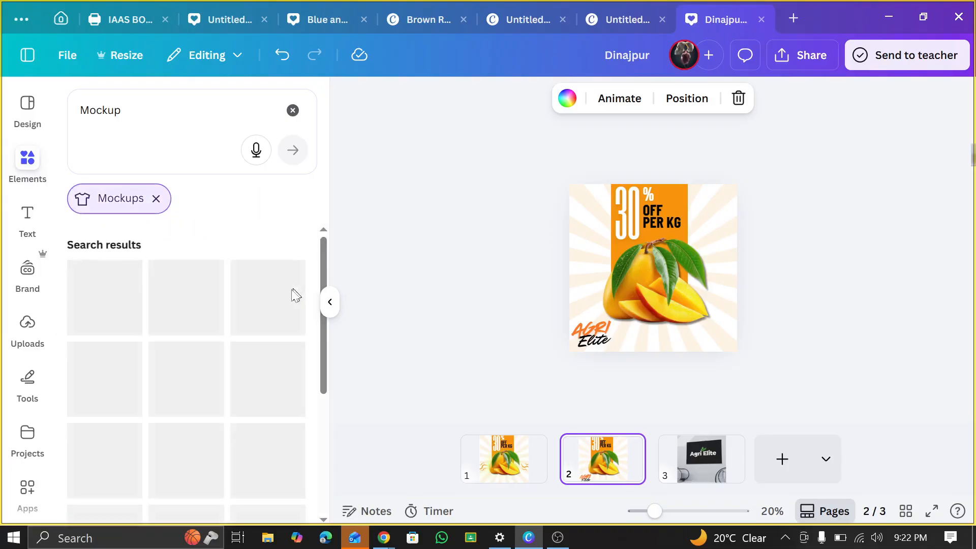
scroll(206, 335, "down", 3)
scroll(206, 333, "down", 5)
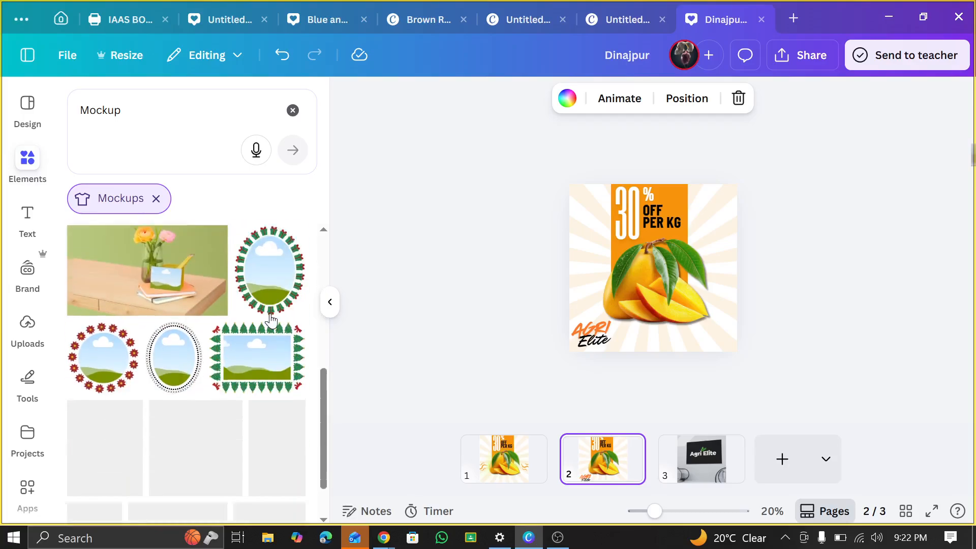
scroll(203, 432, "down", 5)
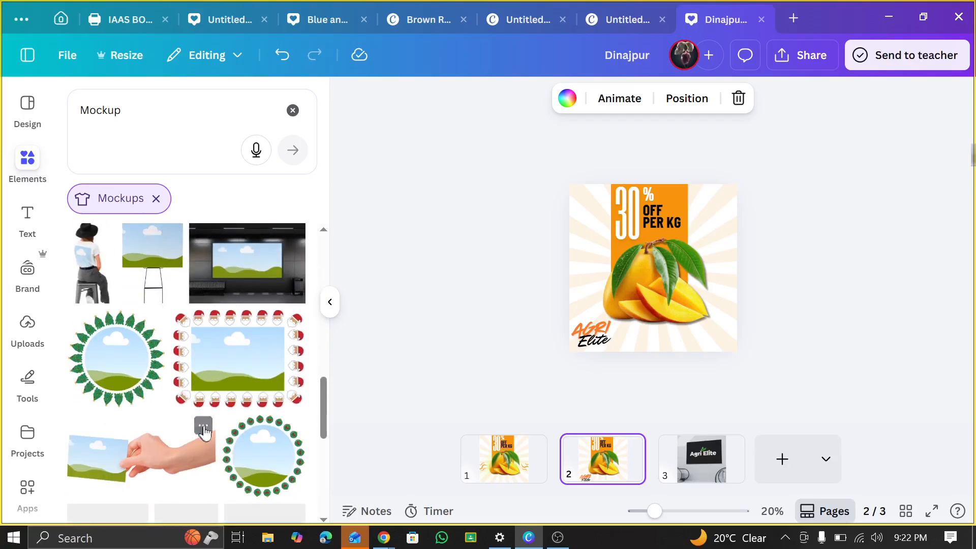
scroll(235, 328, "down", 5)
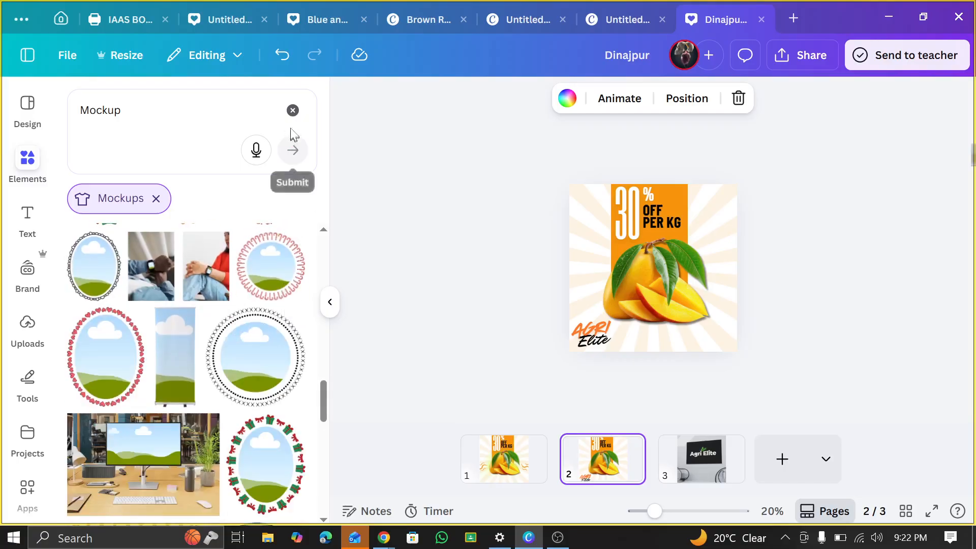
Clear the "Mockup" element search and collapse the side panel
left_click(292, 110)
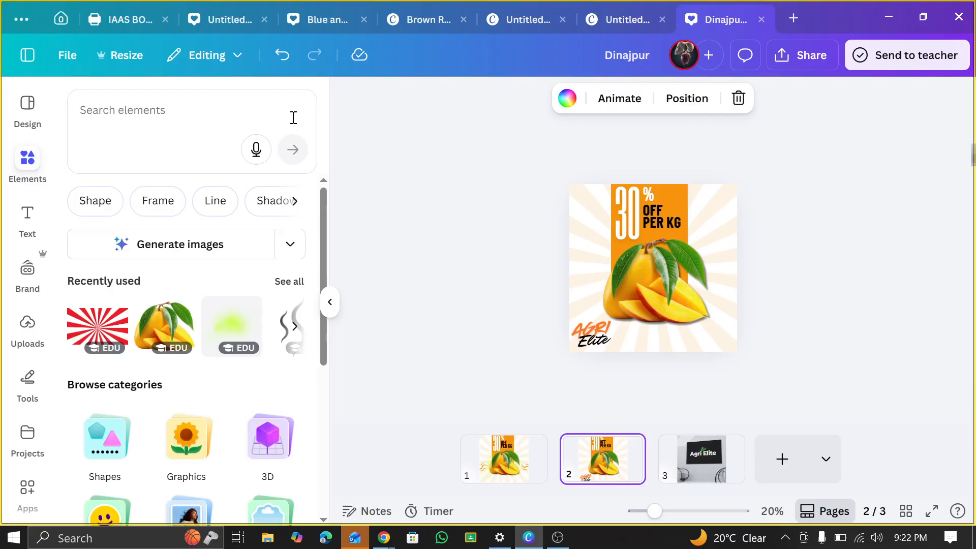
left_click(787, 251)
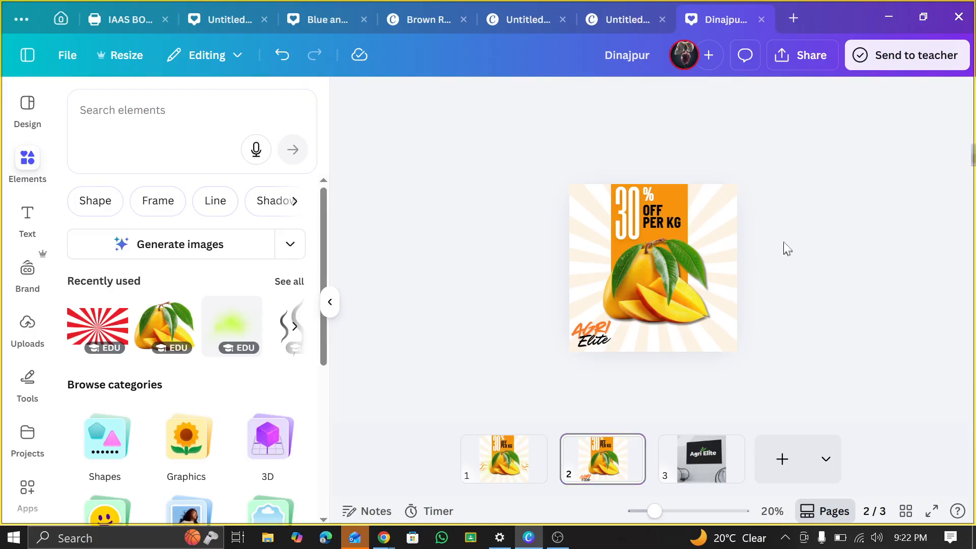
left_click(331, 303)
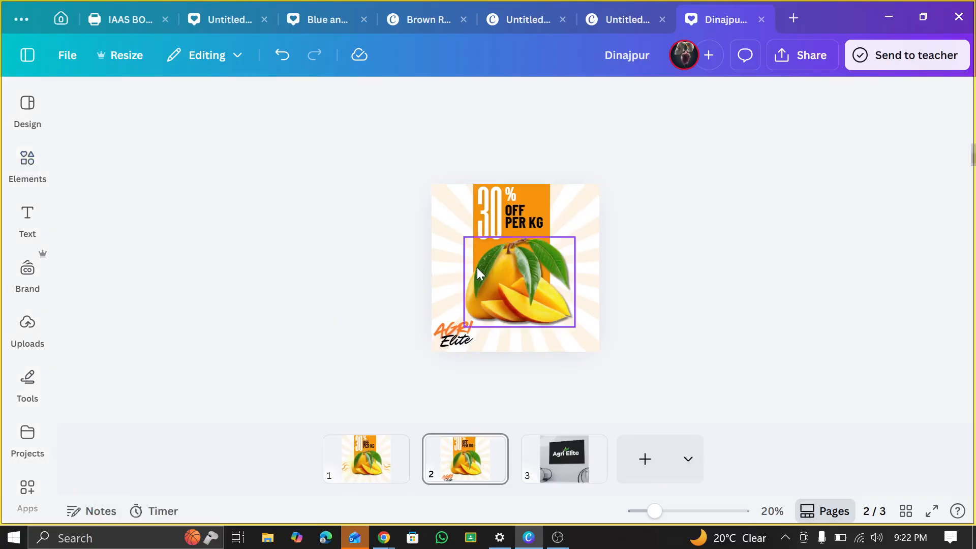
Examine the mango poster designs on page 2 and page 1 at a larger size
scroll(425, 333, "up", 2)
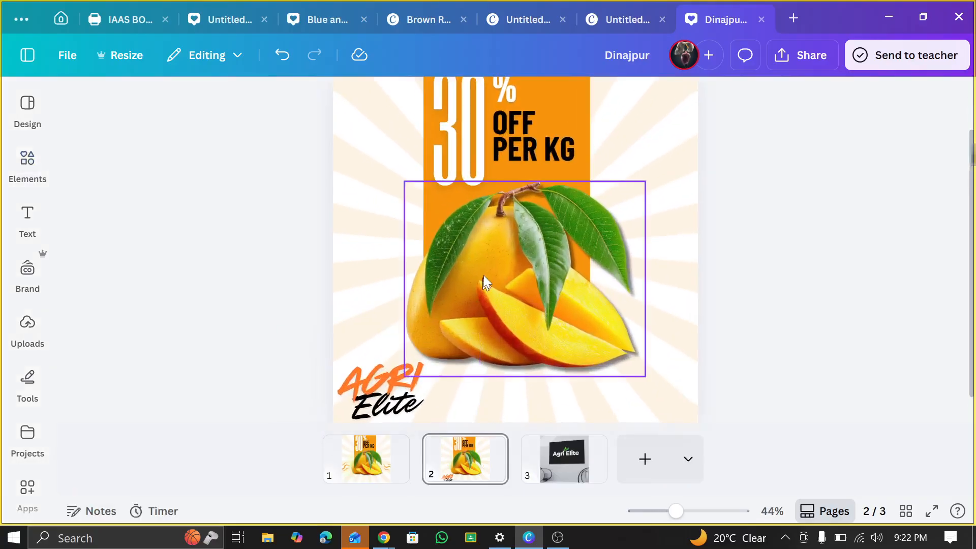
scroll(484, 273, "up", 2)
left_click(492, 469)
scroll(472, 386, "down", 2)
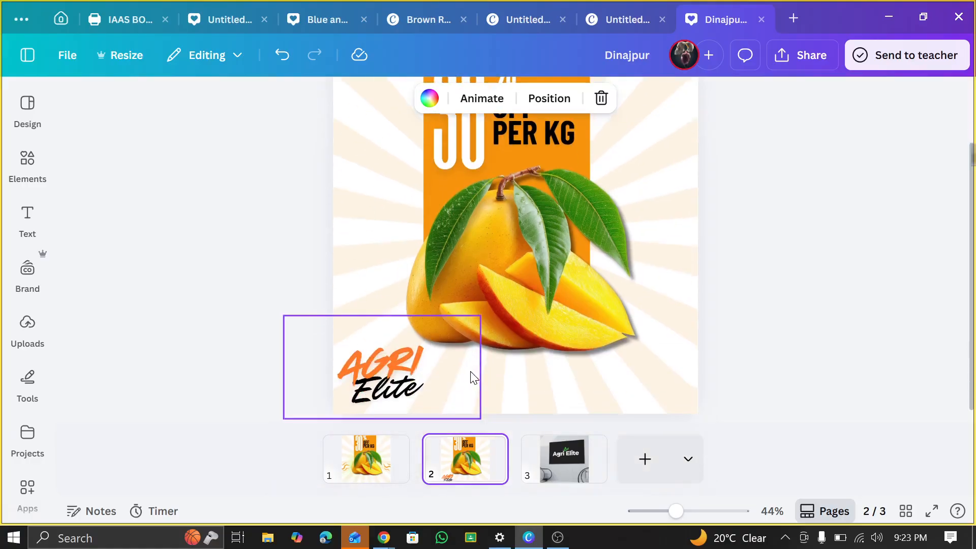
left_click(366, 458)
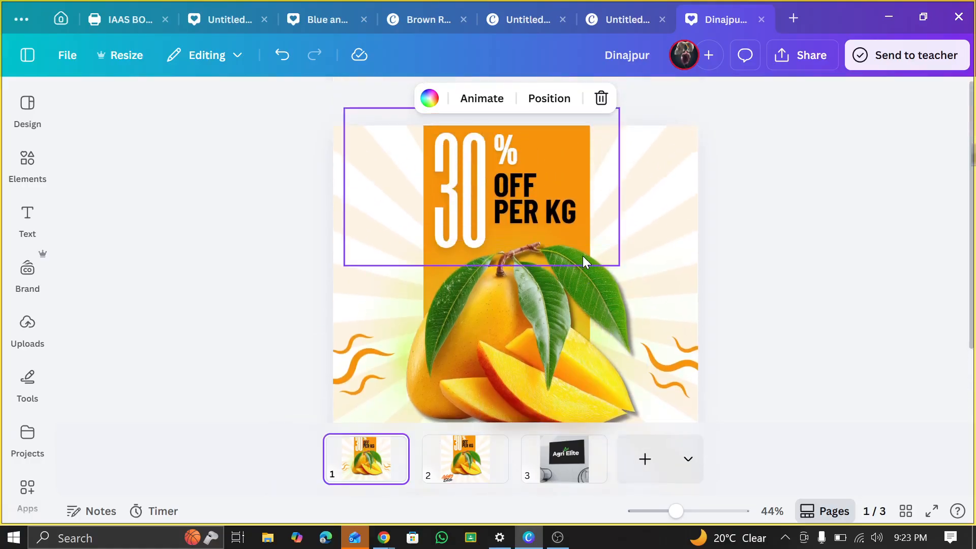
scroll(589, 264, "down", 2)
Apply the Rise animation to the orange wavy lines right of the mango on page 1
left_click(627, 293)
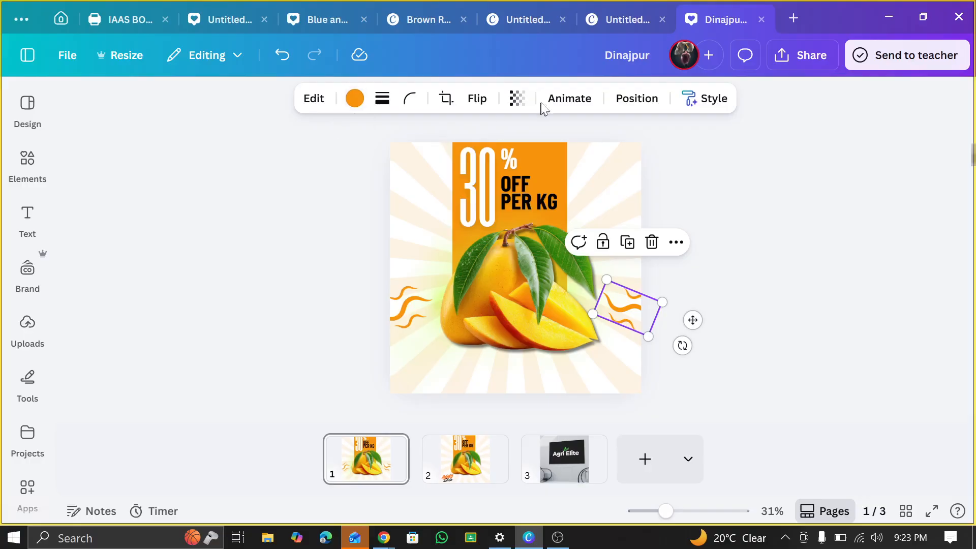
left_click(559, 98)
scroll(158, 333, "down", 2)
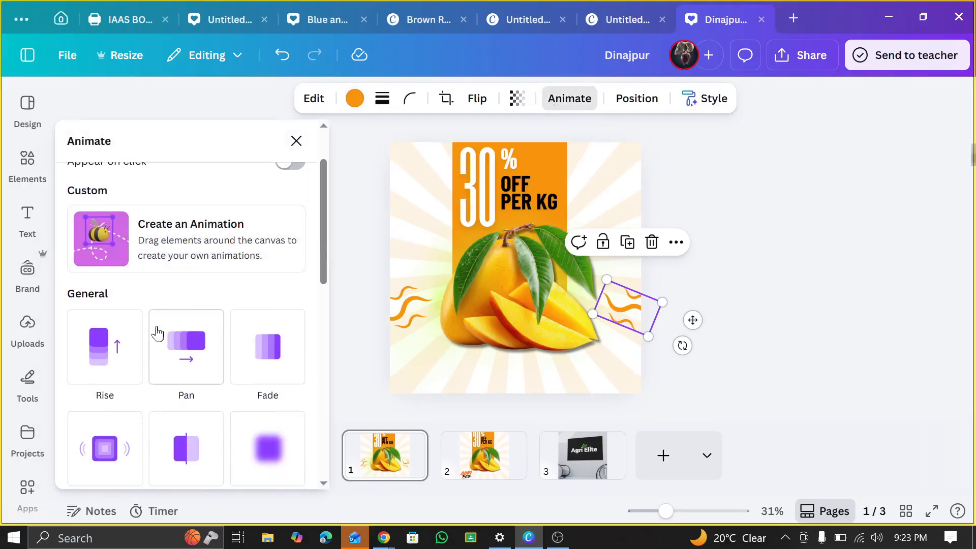
left_click(120, 344)
scroll(172, 345, "down", 5)
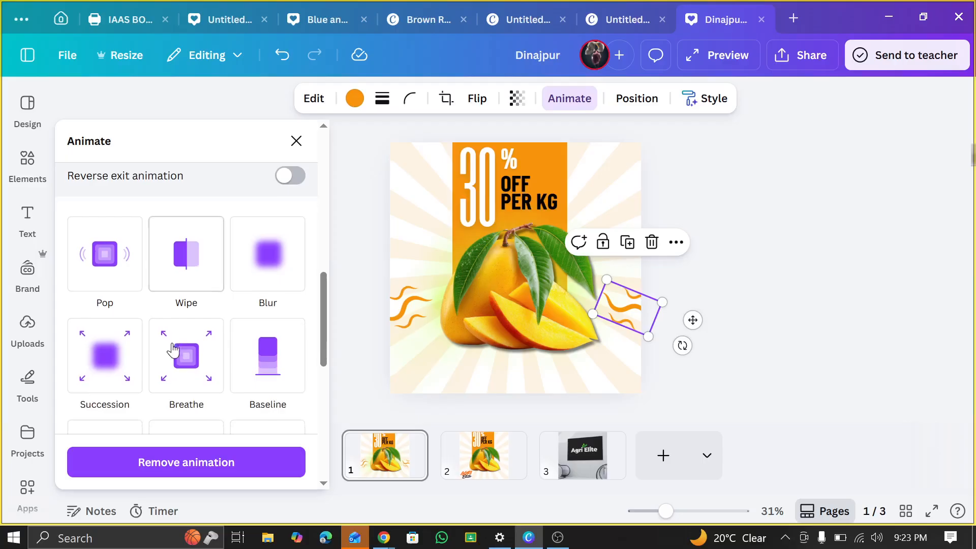
Try the Breathe, Baseline and Tumble animations on the selected orange wavy lines
left_click(173, 350)
left_click(277, 275)
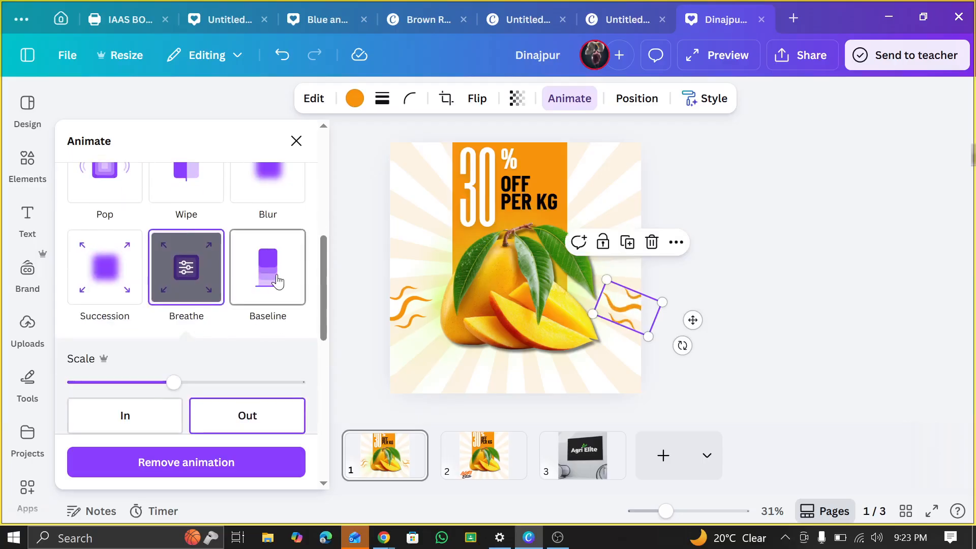
scroll(277, 274, "down", 6)
left_click(264, 295)
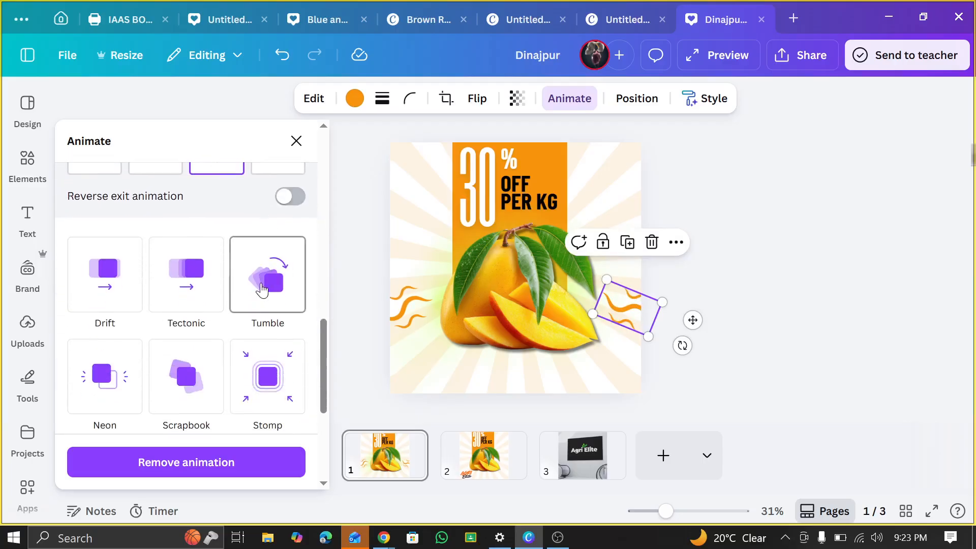
scroll(103, 317, "down", 5)
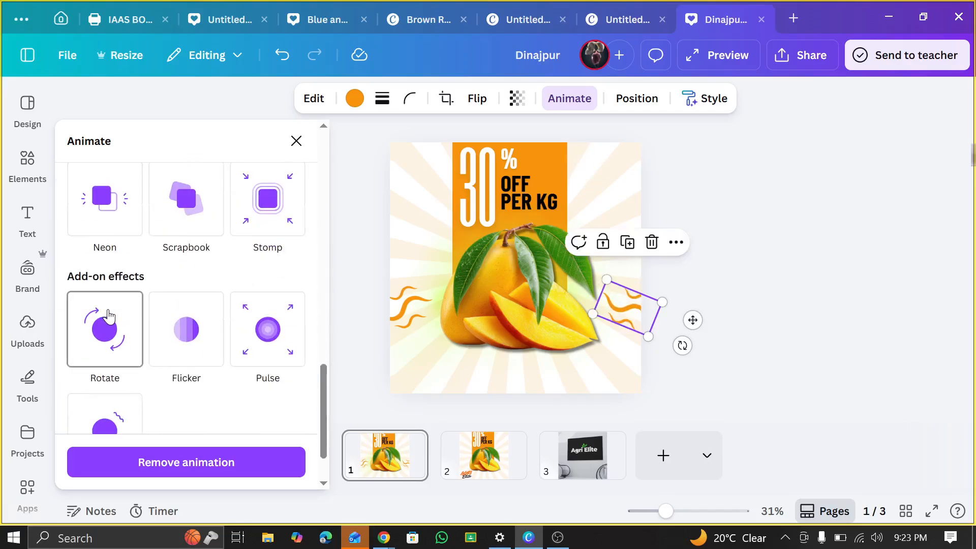
Add the Rotate add-on effect to the wavy lines and switch their animation to Succession
left_click(105, 315)
scroll(106, 314, "up", 8)
left_click(109, 249)
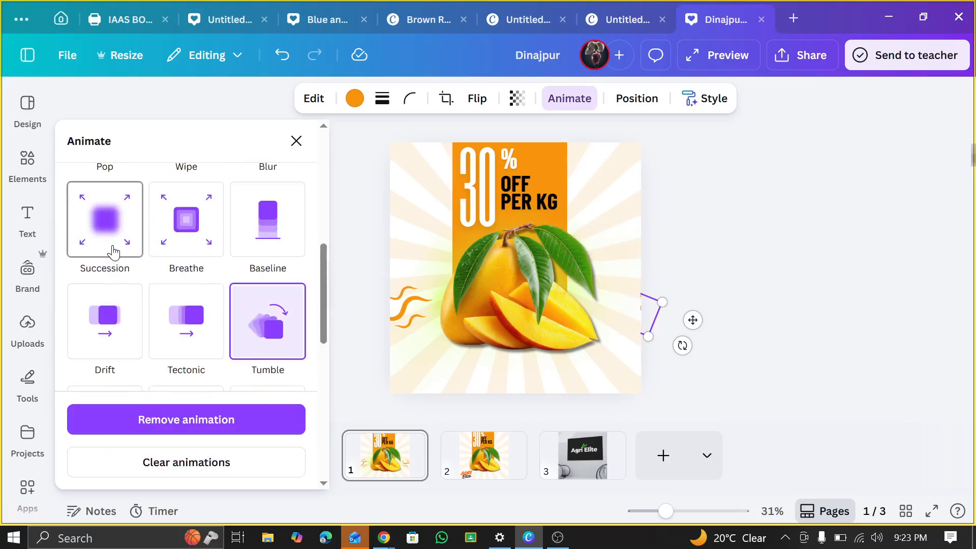
Preview the Pan, Fade, Wipe and Pop animations on the wavy lines and examine the Succession settings
scroll(109, 250, "up", 5)
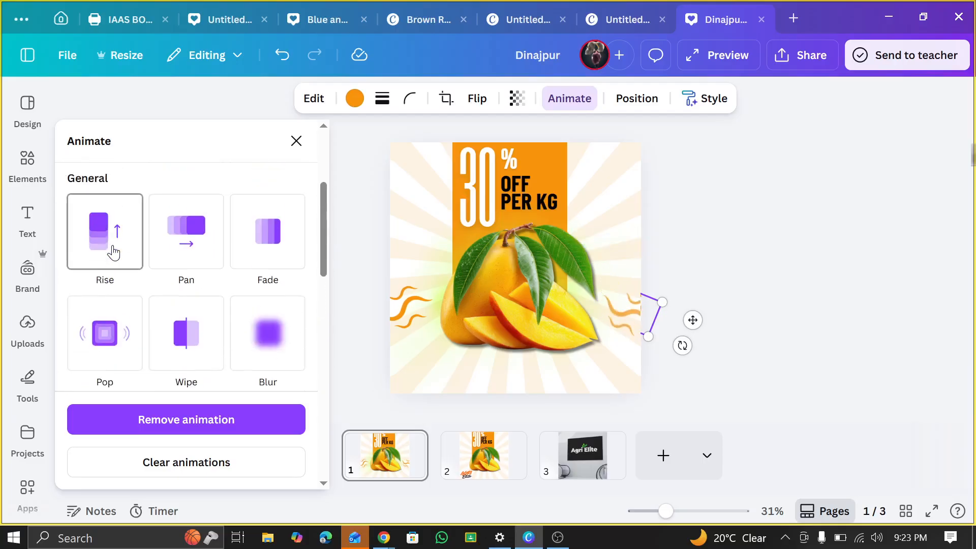
left_click(163, 245)
left_click(251, 252)
left_click(191, 251)
left_click(185, 330)
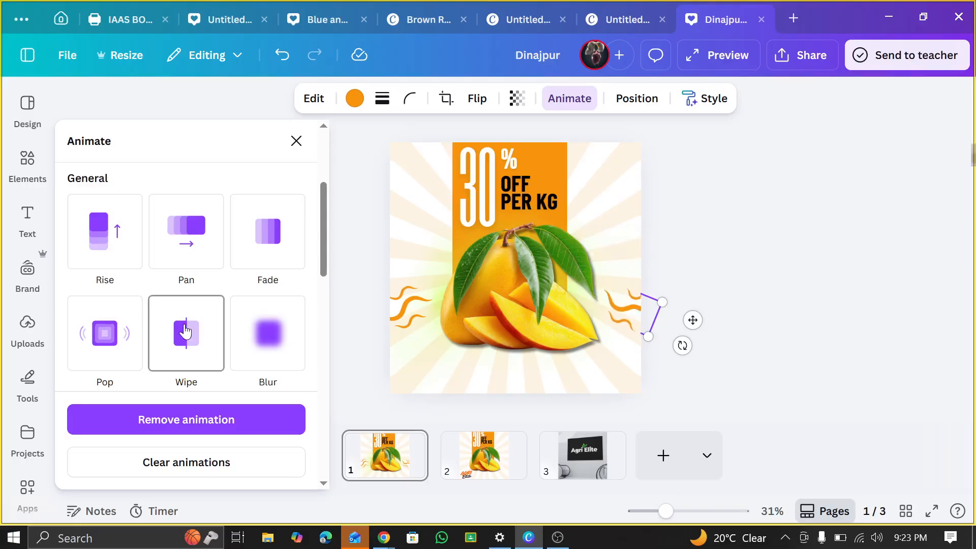
left_click(107, 359)
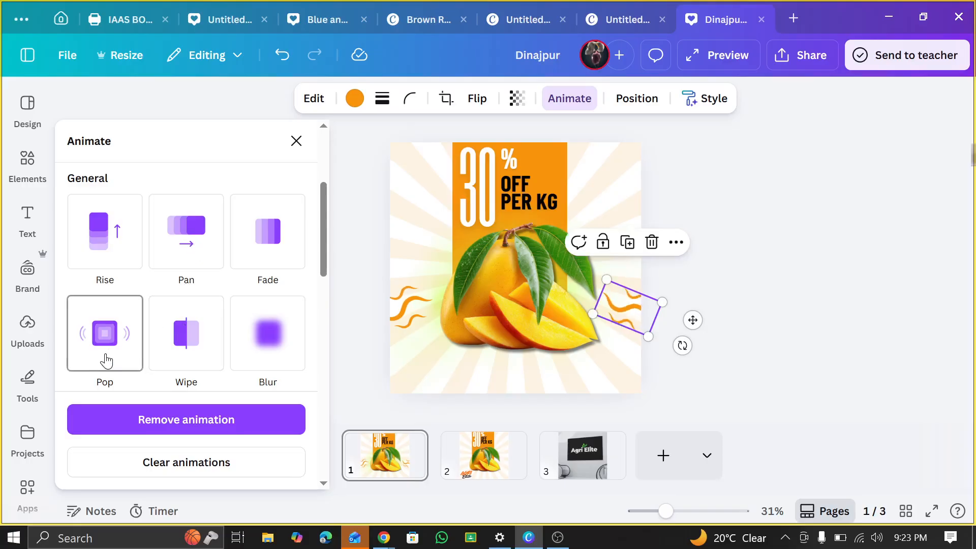
scroll(108, 356, "down", 3)
left_click(181, 302)
scroll(181, 304, "down", 3)
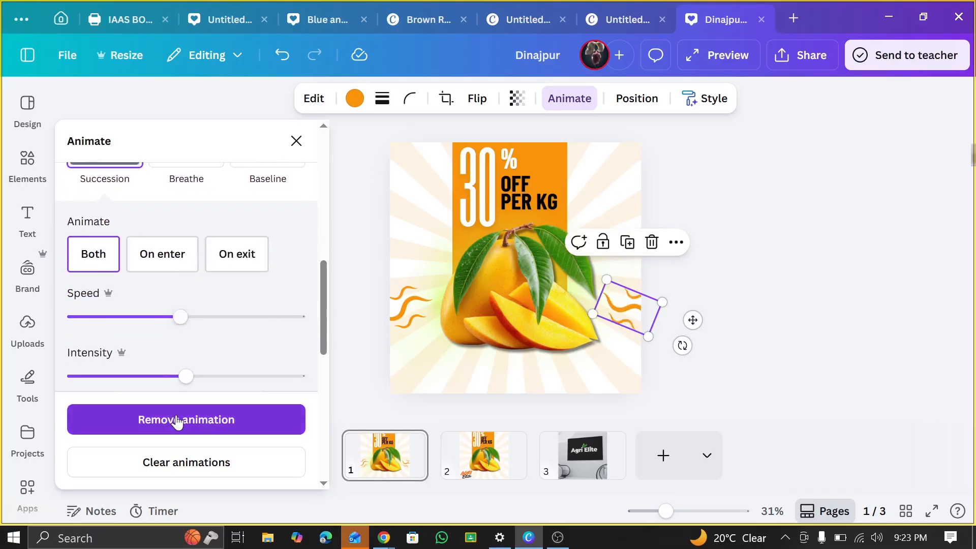
Replace the Succession animation on the wavy lines right of the mangoes with Tectonic and apply Tectonic to the wavy lines on the left
left_click(176, 420)
scroll(189, 356, "up", 3)
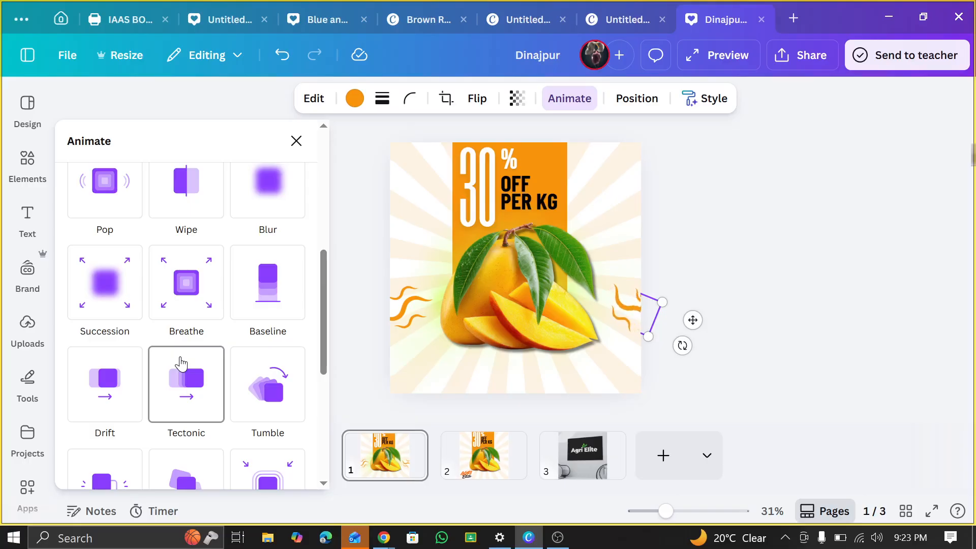
left_click(180, 363)
left_click(418, 300)
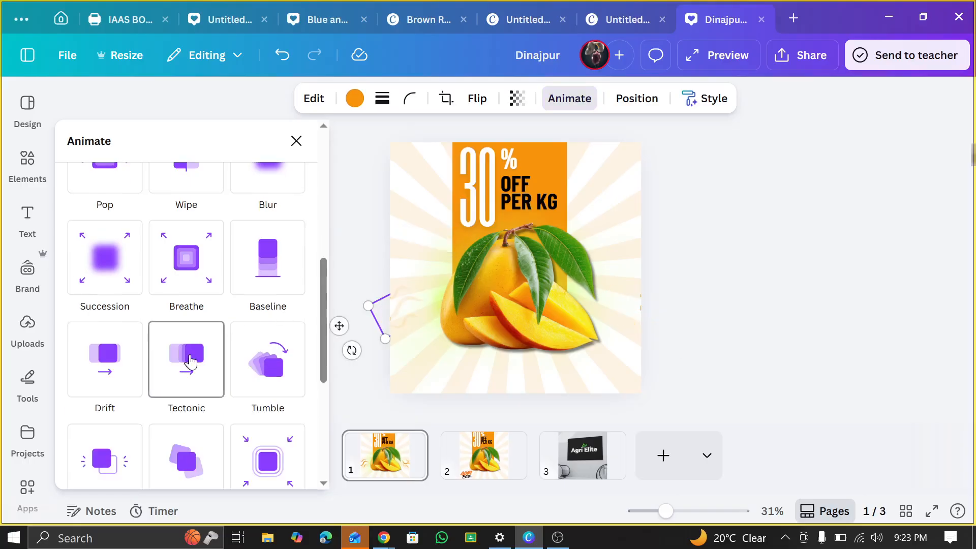
left_click(188, 358)
Apply the Breathe animation to the "30% OFF PER KG" text group
left_click(498, 193)
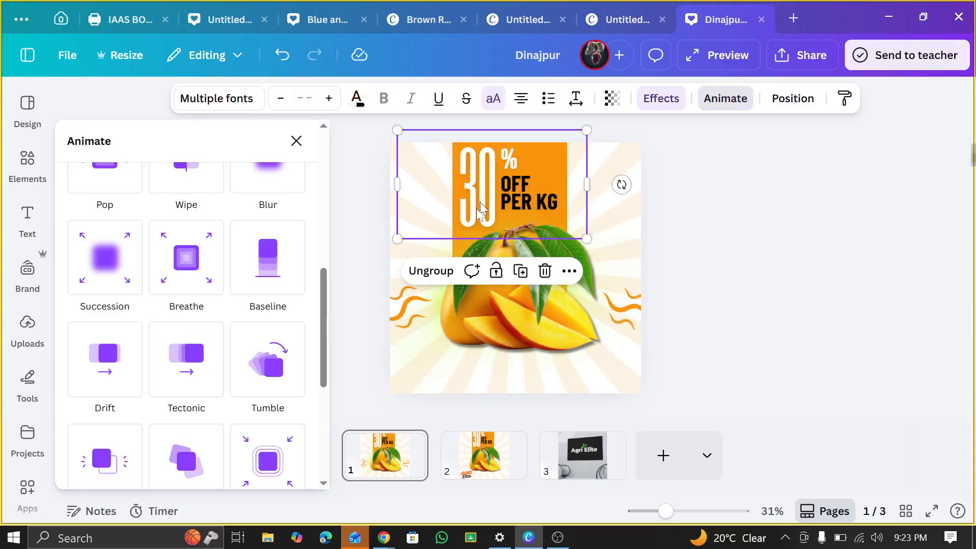
left_click(214, 262)
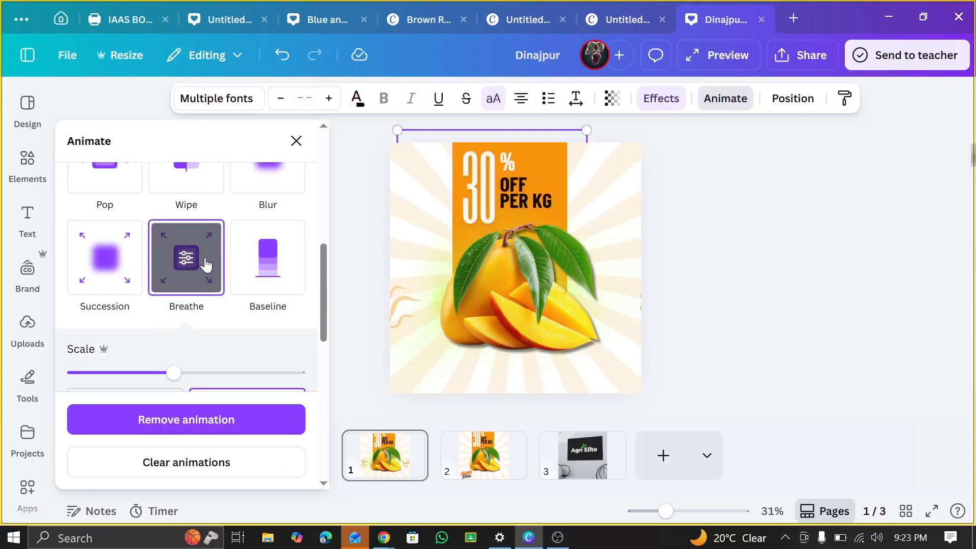
Apply the Sketch animation to the mango image, look through the other effects and deselect the image
left_click(472, 294)
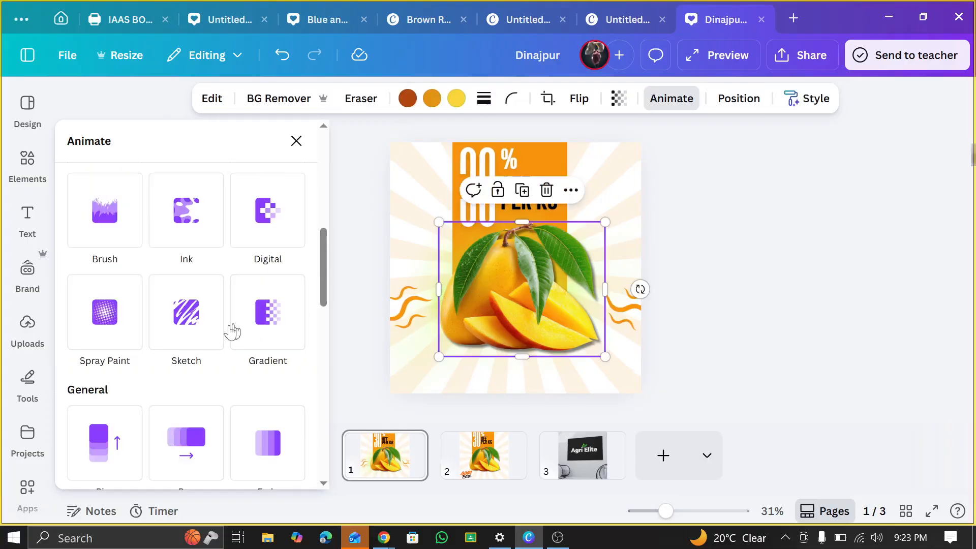
left_click(201, 319)
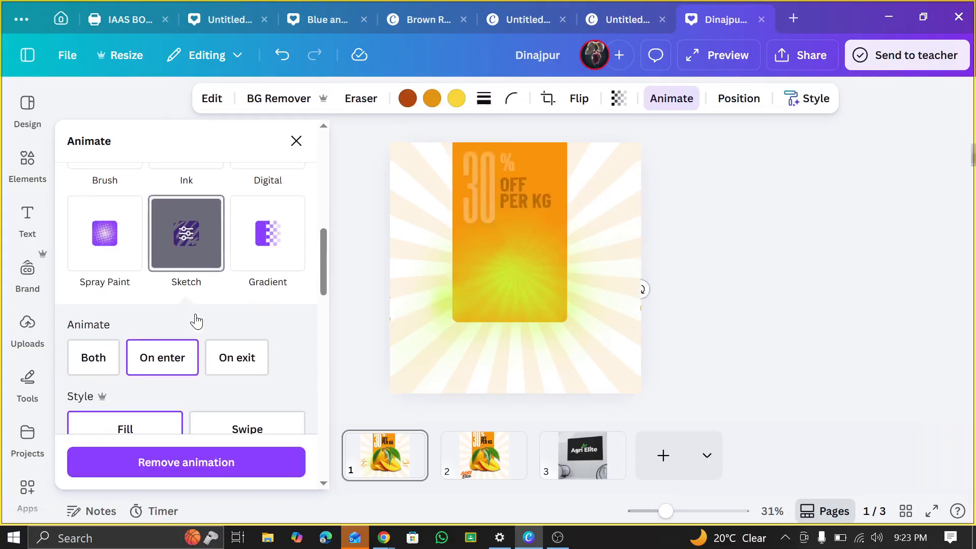
scroll(212, 394, "down", 4)
scroll(229, 305, "down", 7)
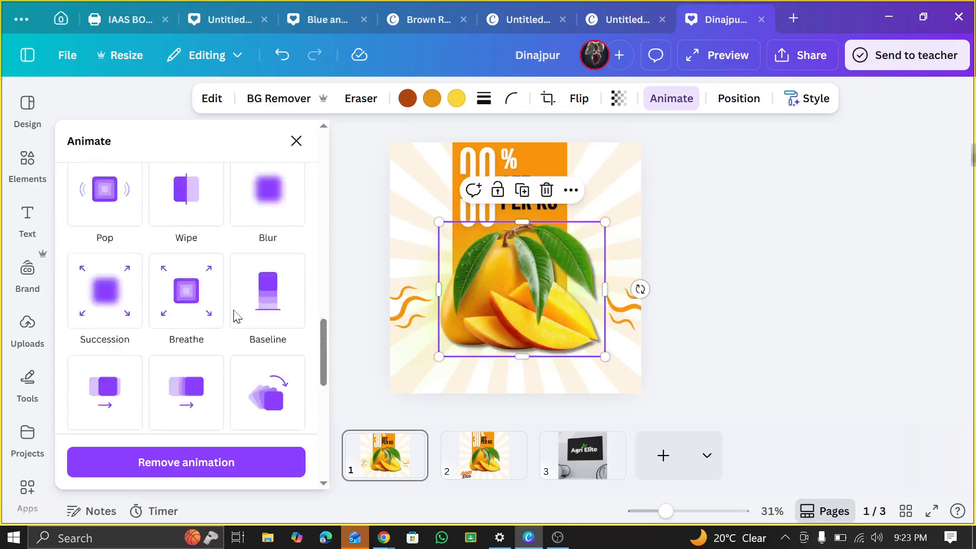
scroll(305, 277, "up", 7)
scroll(285, 269, "up", 10)
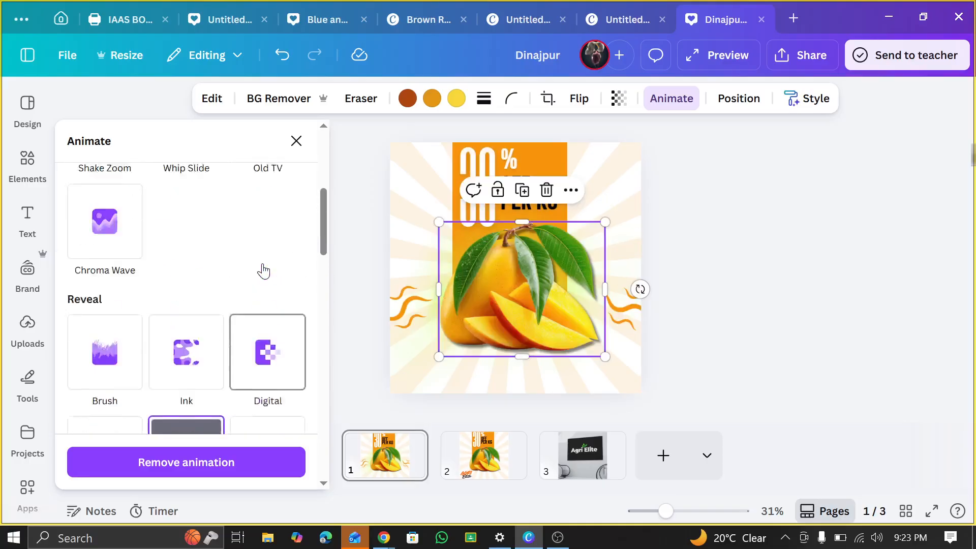
scroll(268, 263, "down", 12)
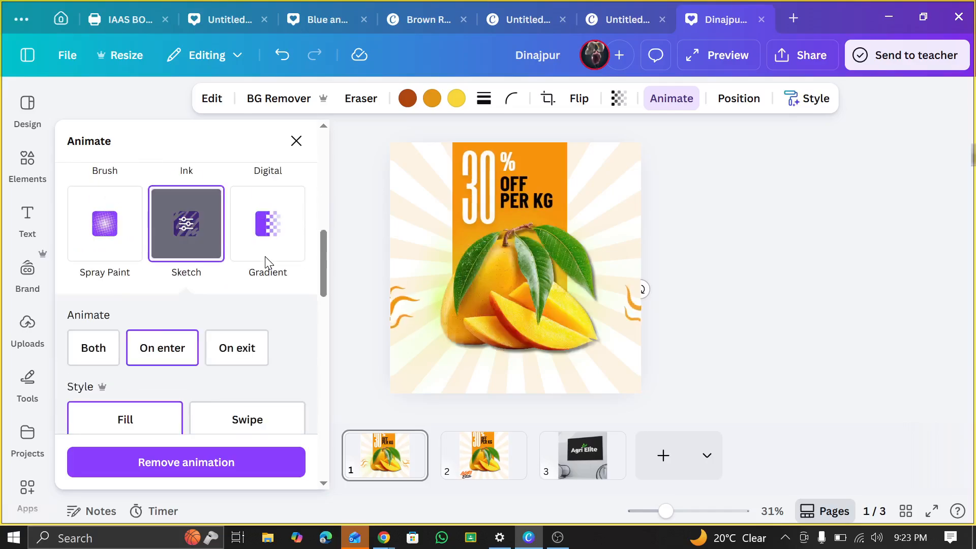
scroll(265, 263, "down", 8)
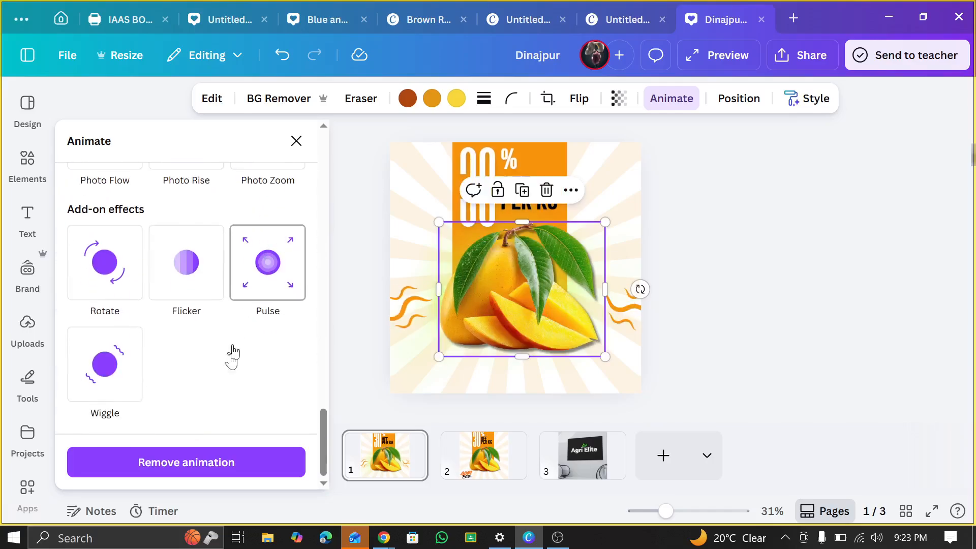
left_click(296, 141)
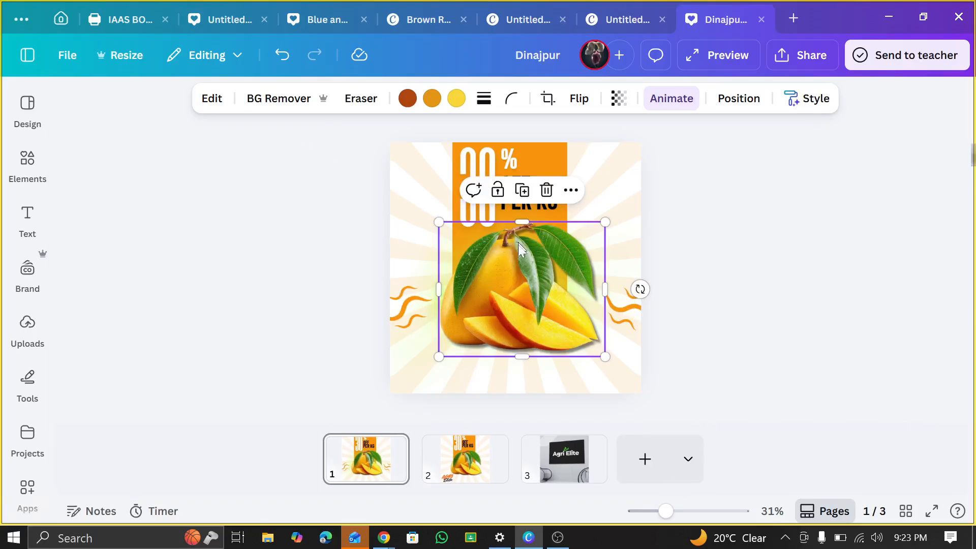
left_click(710, 288)
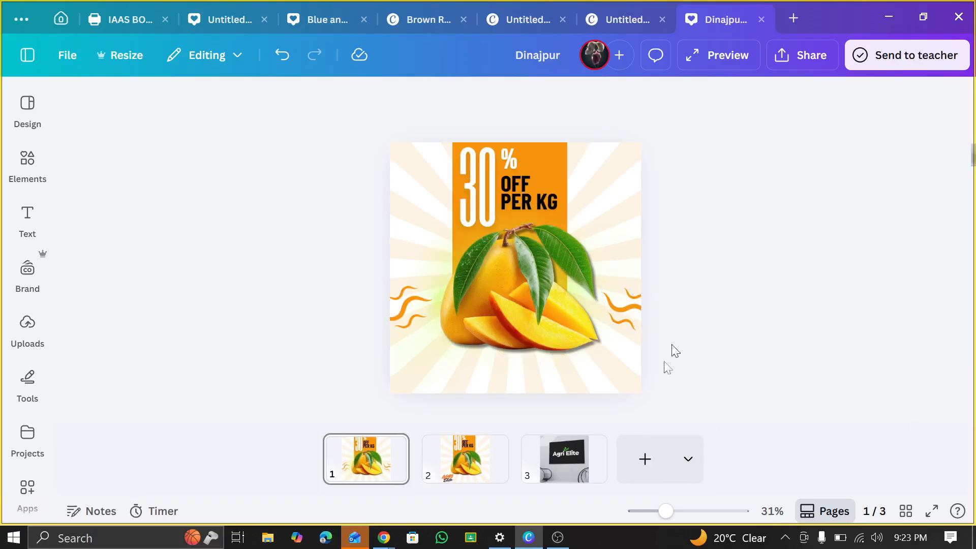
Play the design full screen and replay it from the start to review the animations on page 1
left_click(925, 519)
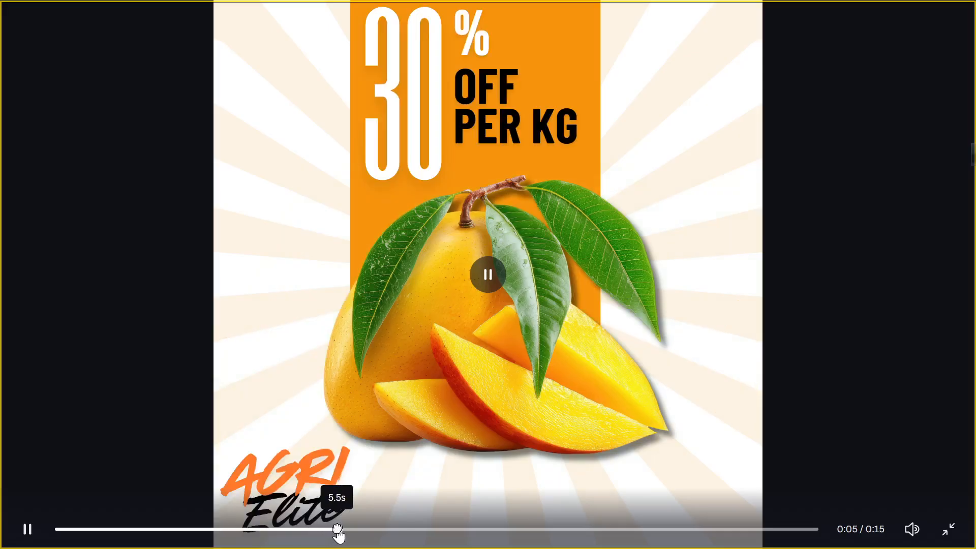
left_click_drag(337, 530, 55, 529)
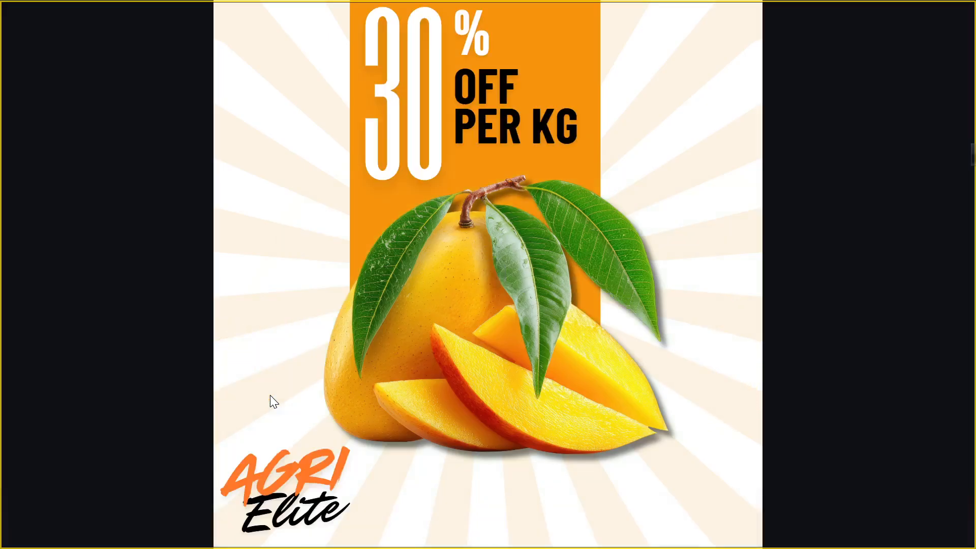
left_click(63, 530)
left_click(31, 533)
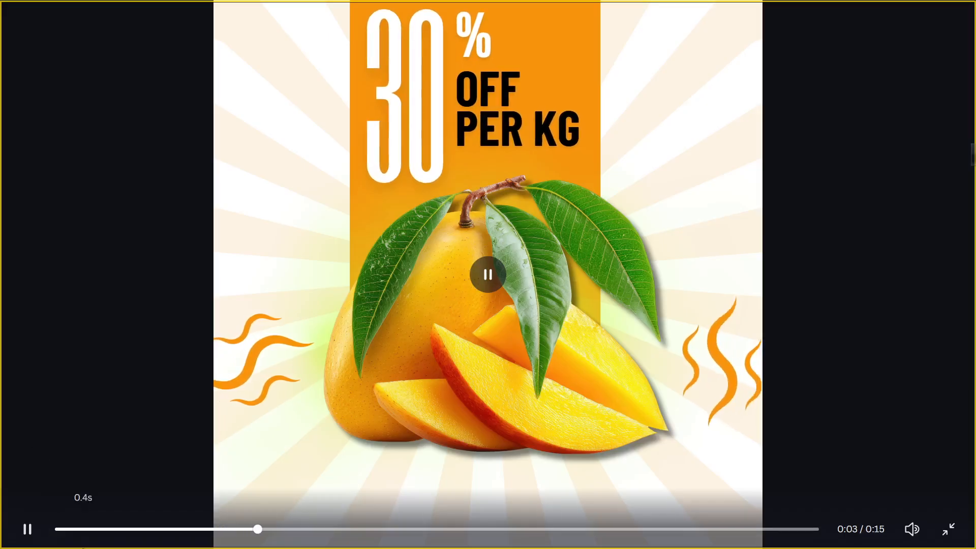
left_click(59, 529)
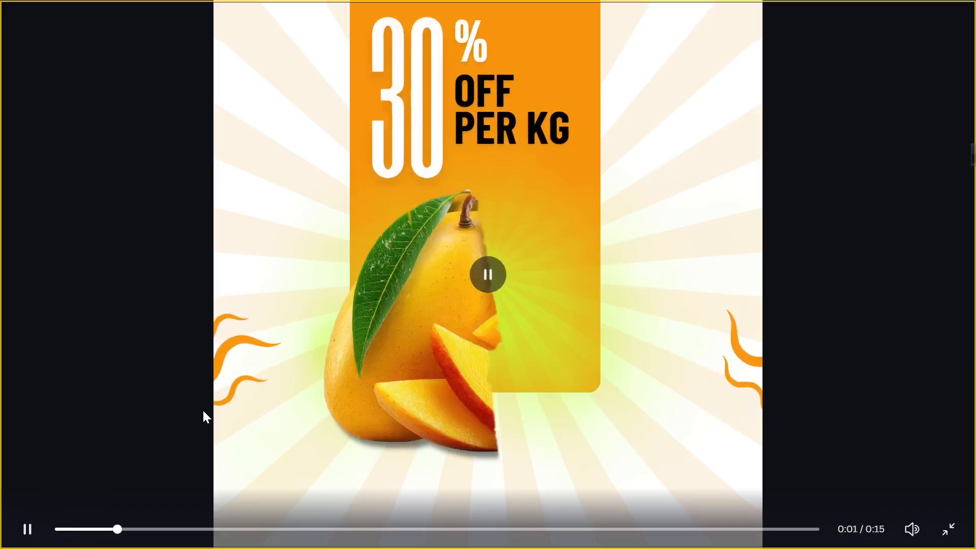
key("Escape")
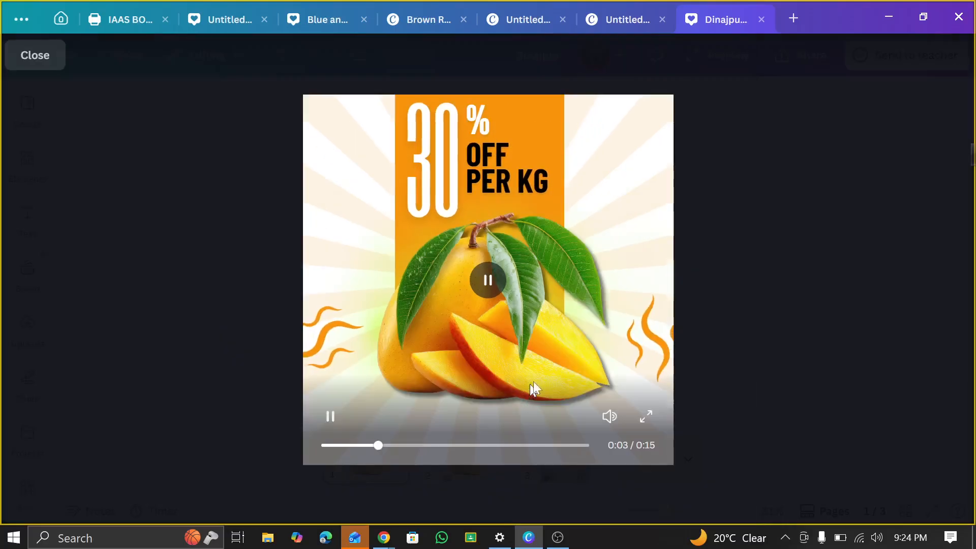
left_click(44, 64)
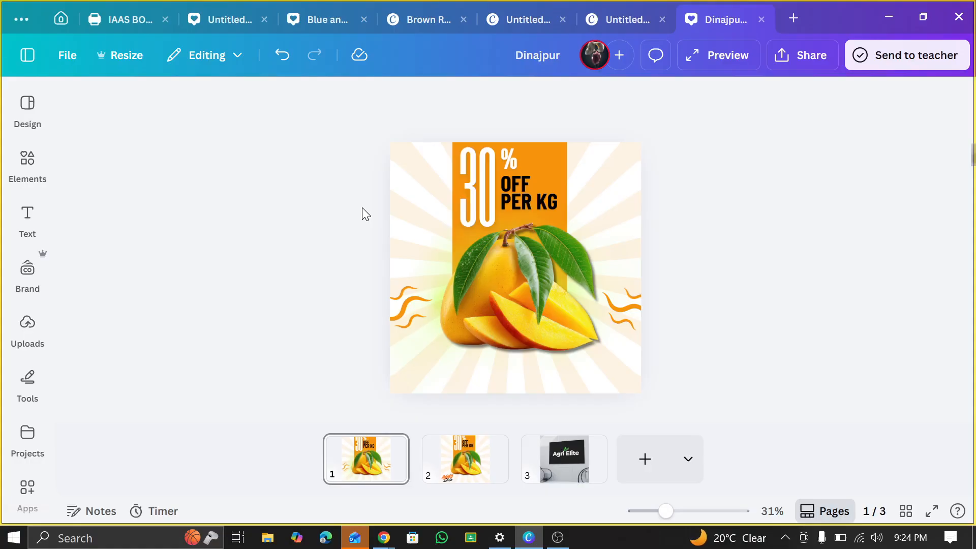
Undo the last animation change and search the elements library for "spicy", showing all graphics
left_click(282, 56)
left_click(20, 220)
left_click(28, 161)
left_click(206, 110)
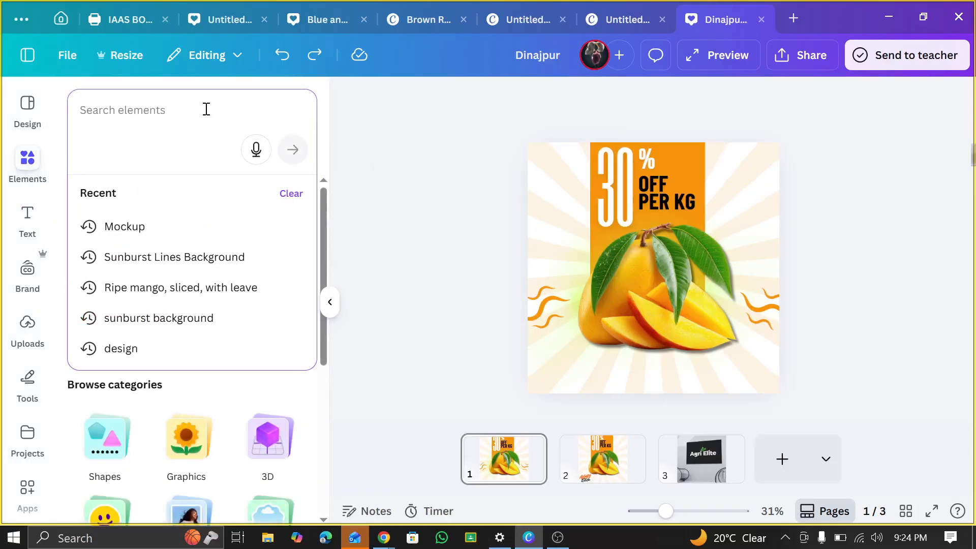
type("spicy")
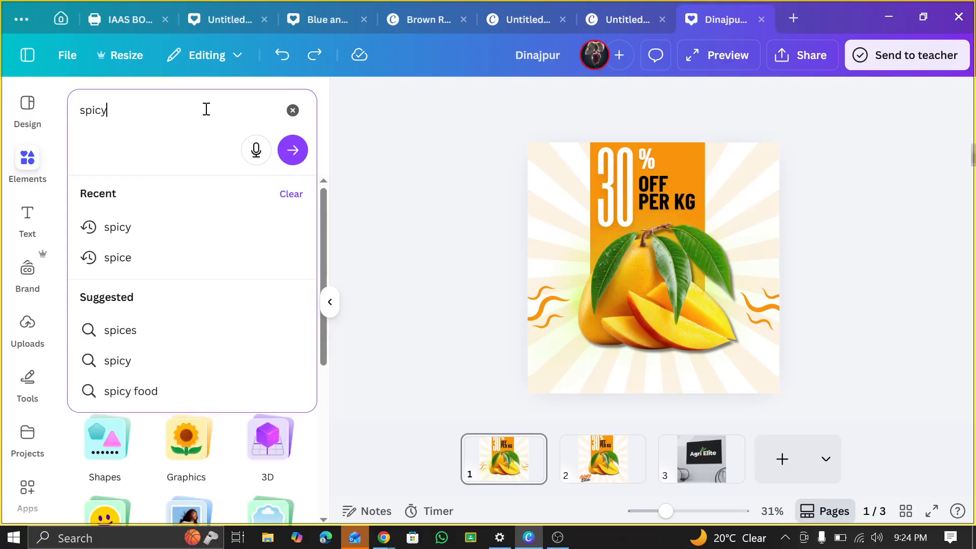
key("Return")
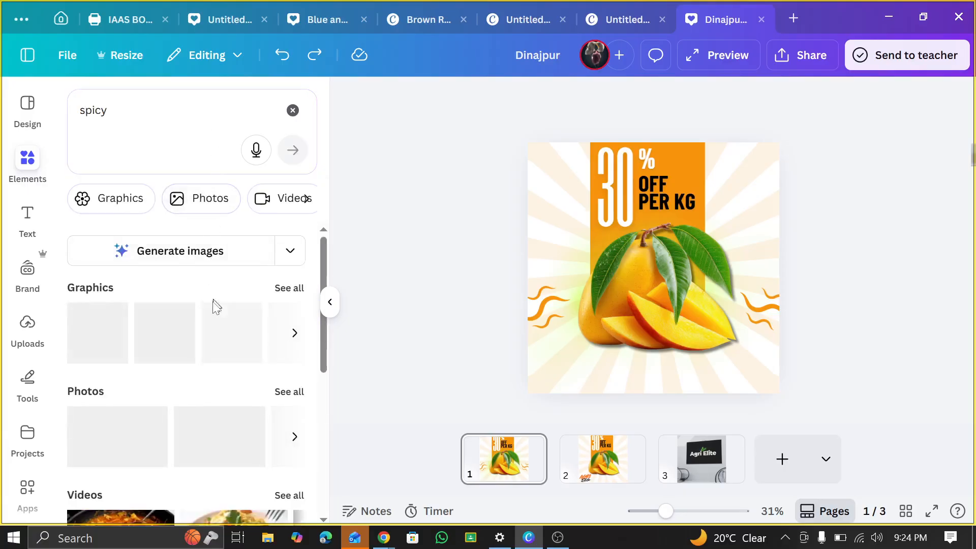
left_click(288, 285)
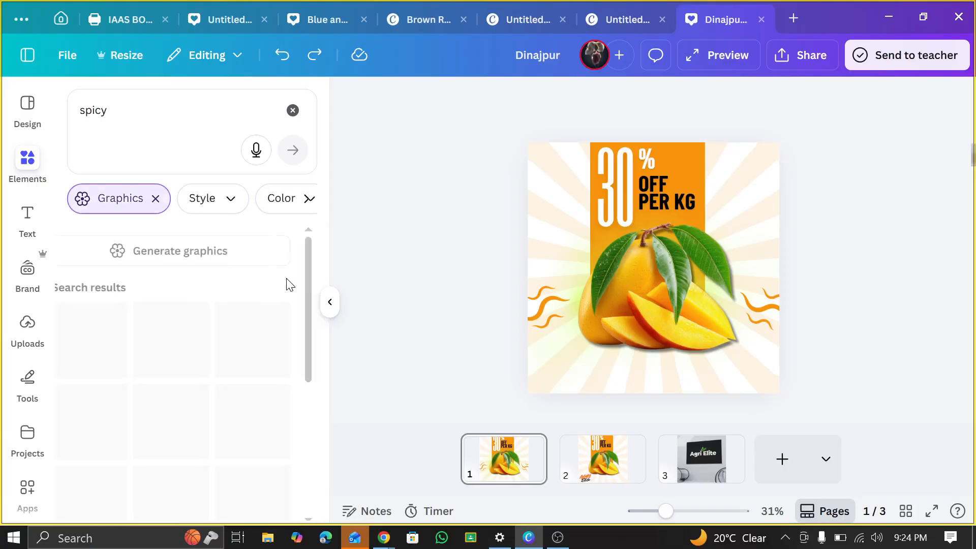
Add the graphic of a red chili with flames from the search results to page 1
scroll(215, 312, "down", 4)
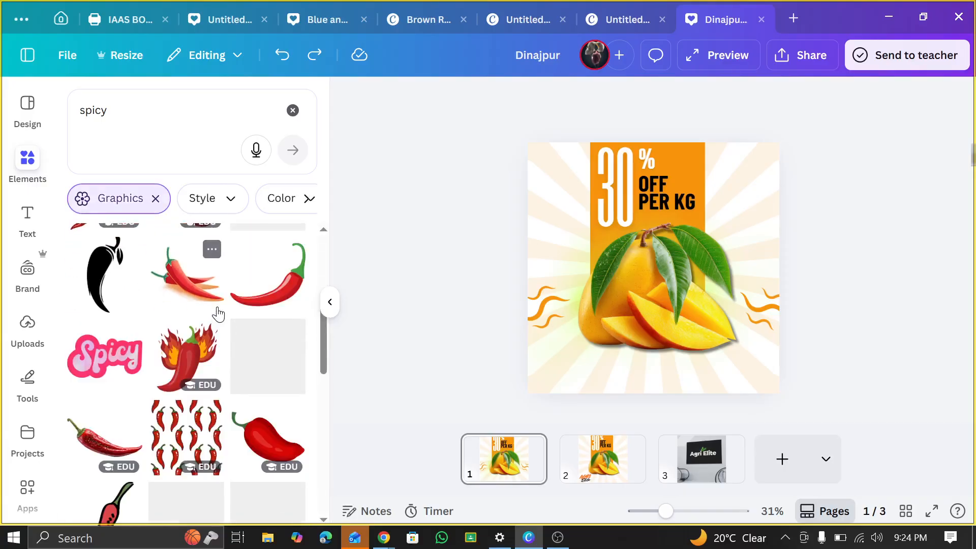
scroll(219, 314, "up", 5)
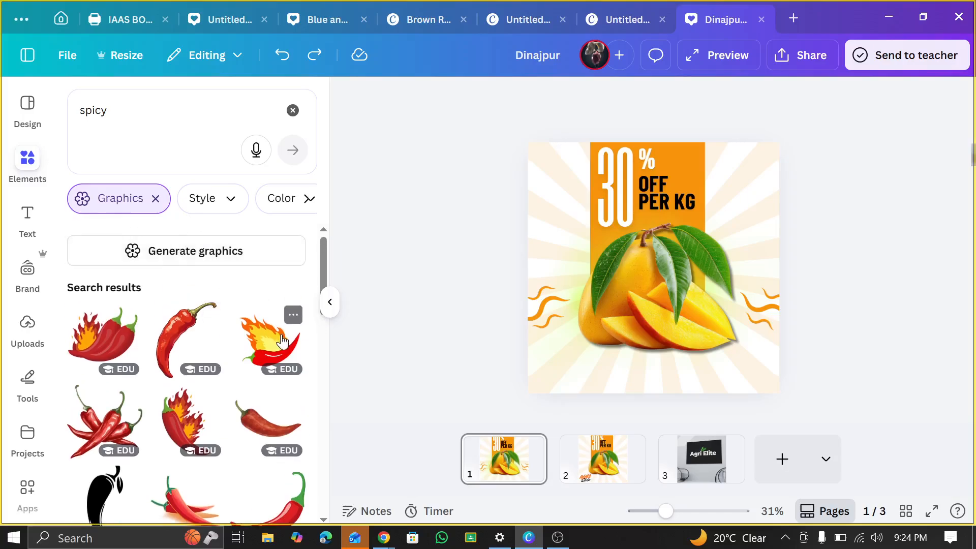
scroll(263, 339, "down", 2)
scroll(263, 339, "up", 2)
left_click(265, 343)
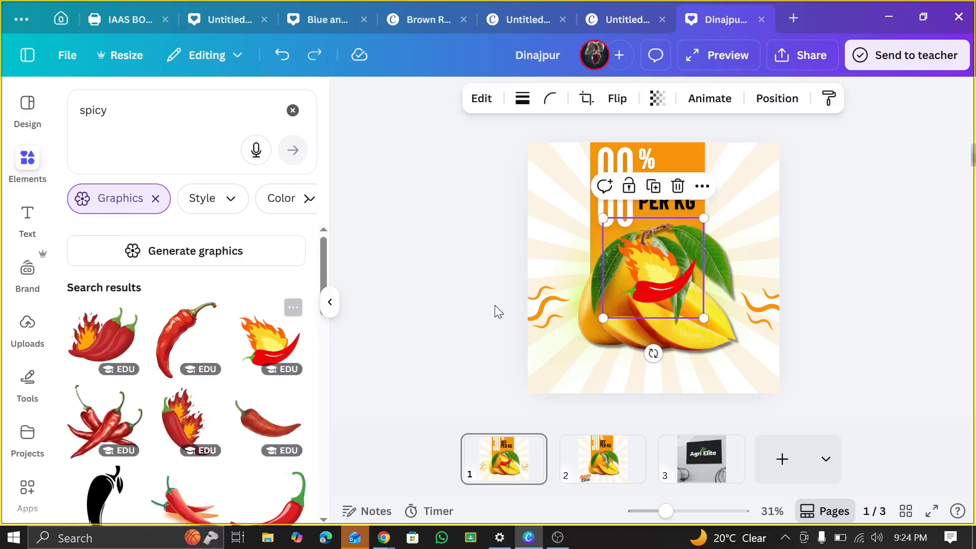
Tilt the flaming chili graphic clockwise and scale it to a small size below the mango slices
left_click_drag(653, 353, 609, 346)
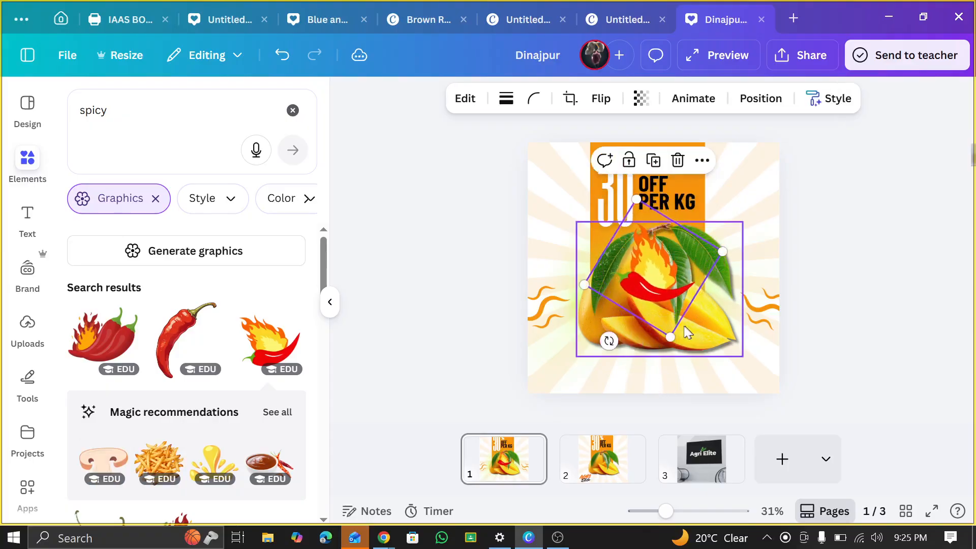
left_click_drag(669, 336, 696, 435)
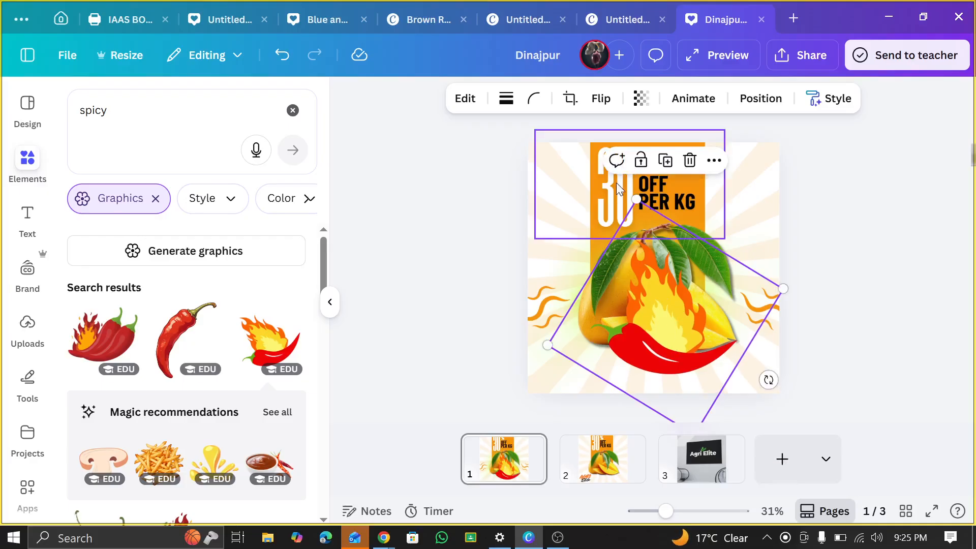
left_click_drag(634, 197, 660, 356)
Search the elements library for "fire" and add the red and yellow flame graphic to page 1
left_click(289, 109)
type("fir")
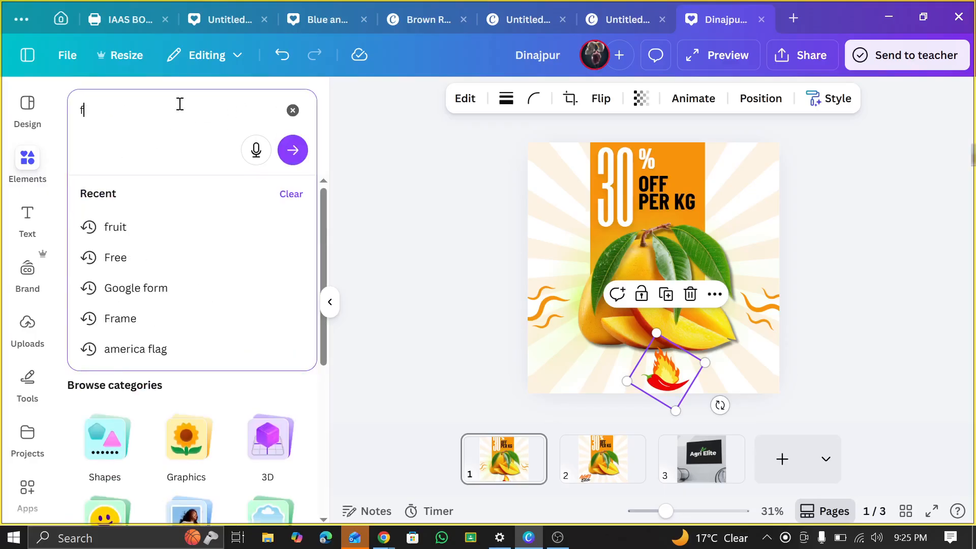
key("Return")
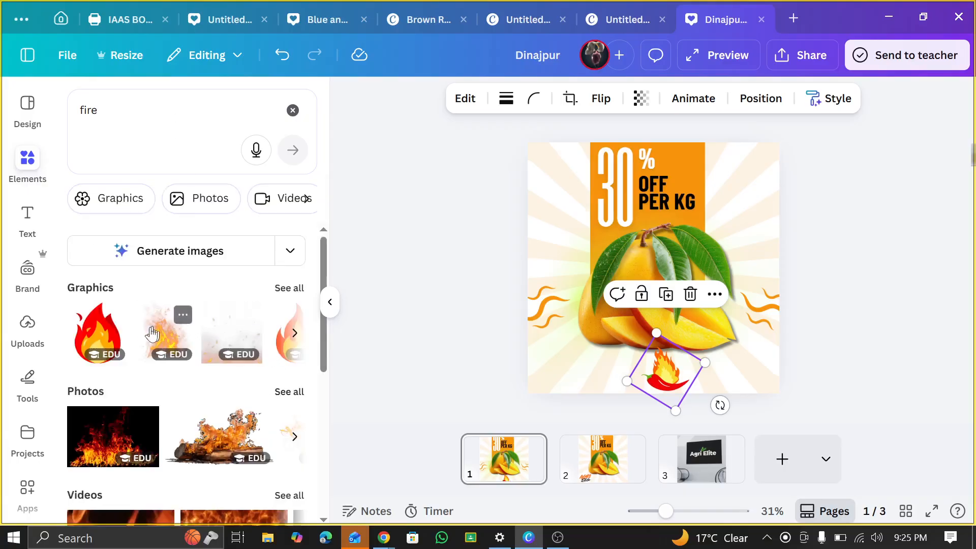
scroll(153, 330, "down", 1)
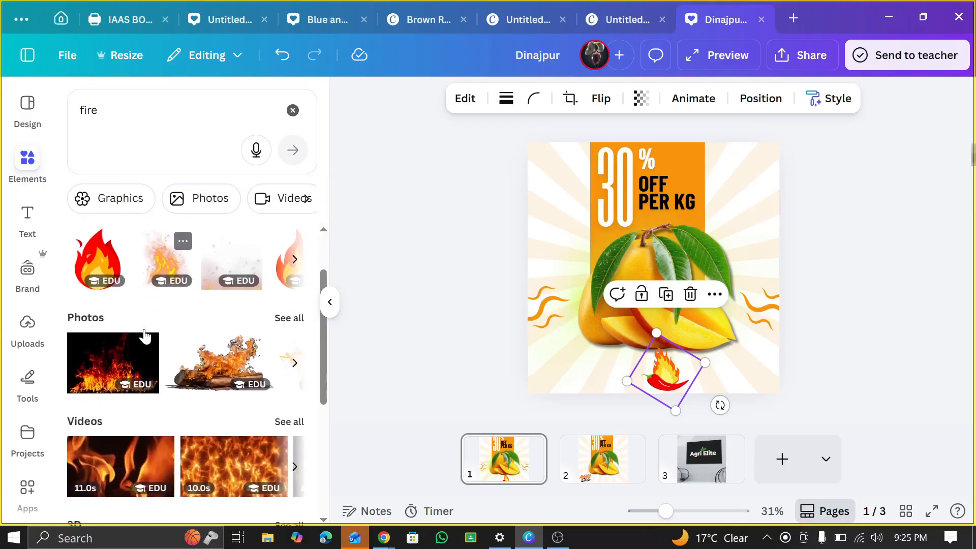
left_click(97, 255)
Delete the flaming chili graphic and place the flame, scaled down, at the bottom centre of page 1 overlapping the mango slices
left_click_drag(700, 276, 645, 321)
left_click_drag(560, 322, 632, 327)
left_click(673, 378)
left_click(690, 293)
left_click_drag(562, 219, 651, 342)
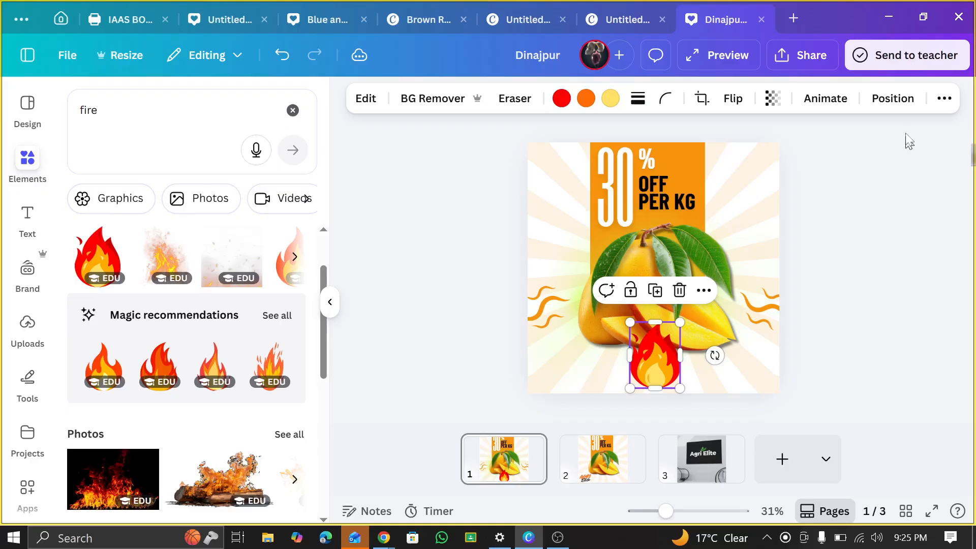
left_click(861, 291)
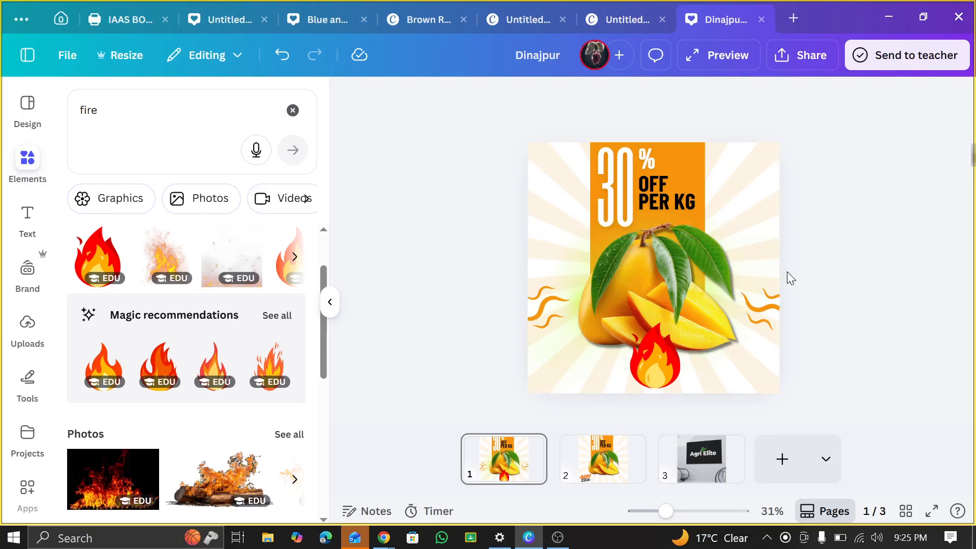
Select the "30% OFF PER KG" text group on page 1 and try the Sleek and Simple page animations
scroll(787, 271, "down", 2)
left_click(635, 197)
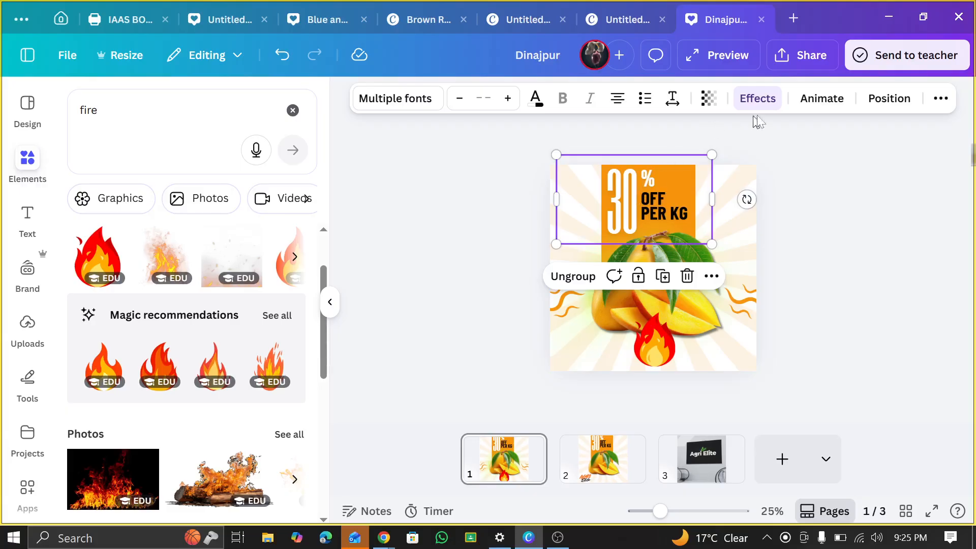
left_click(812, 95)
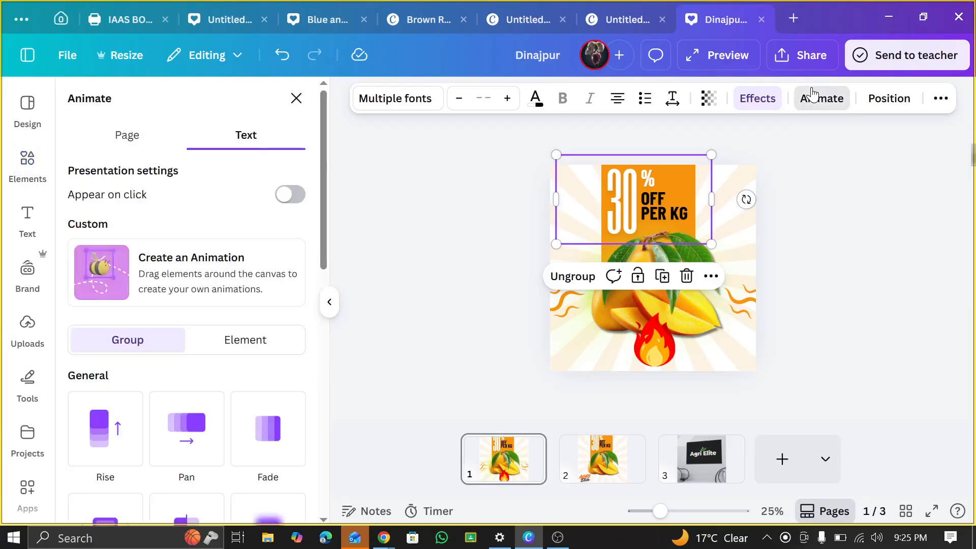
left_click(149, 149)
scroll(221, 193, "down", 3)
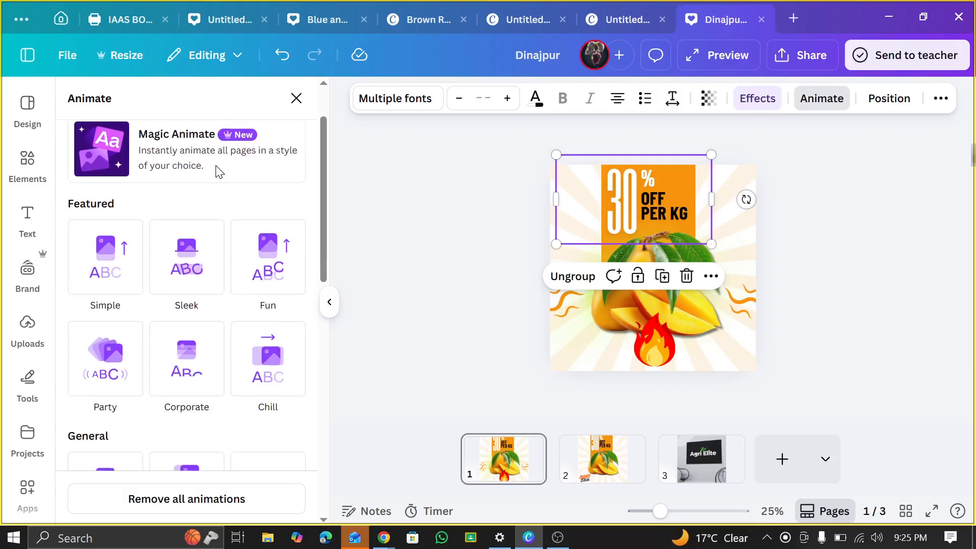
left_click(205, 253)
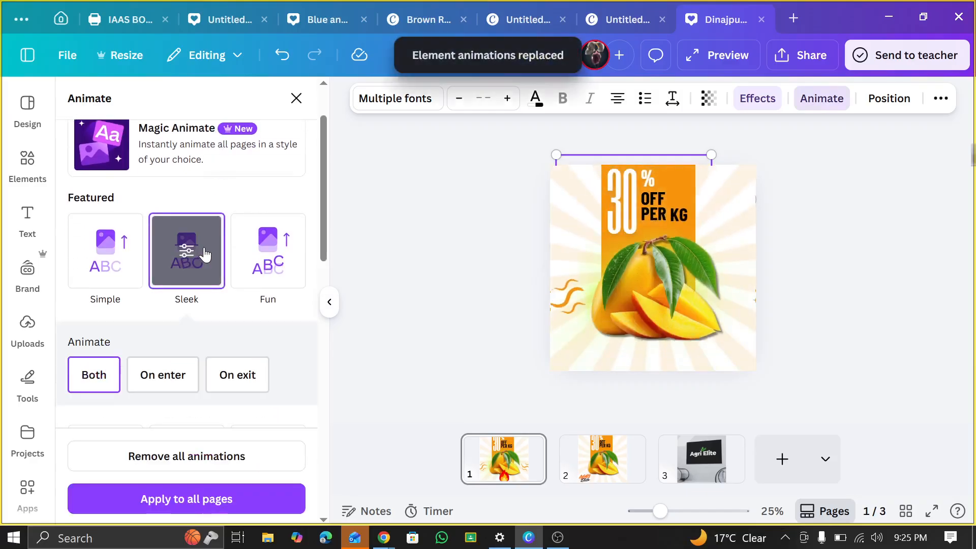
left_click(132, 268)
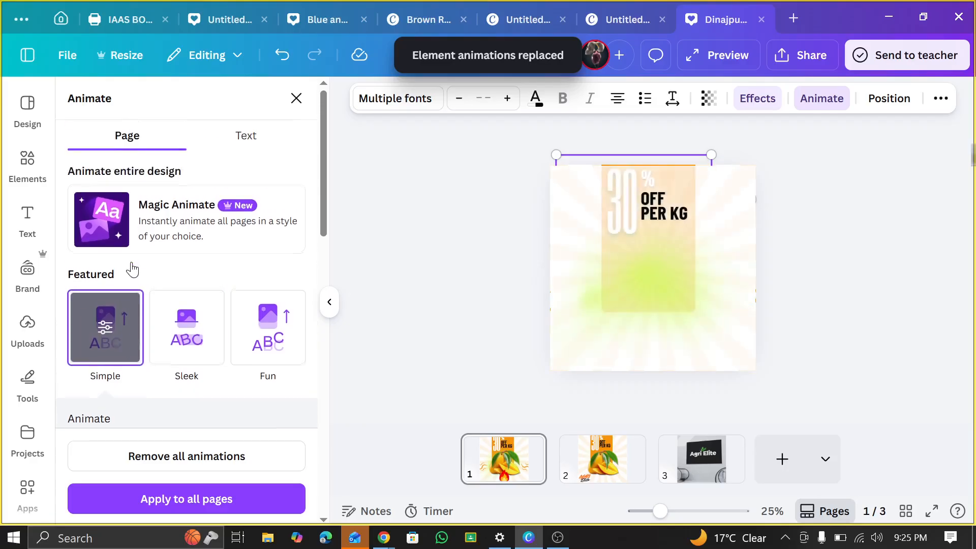
Check the text animation options, and try the Sleek and Fun animations on the whole of page 1
left_click(271, 142)
scroll(151, 195, "up", 4)
scroll(151, 195, "up", 5)
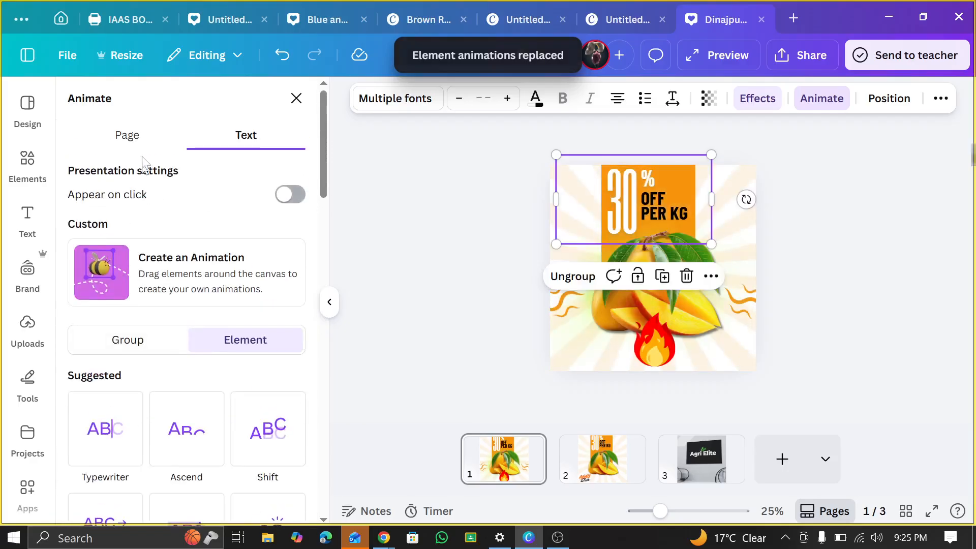
left_click(144, 136)
left_click(187, 319)
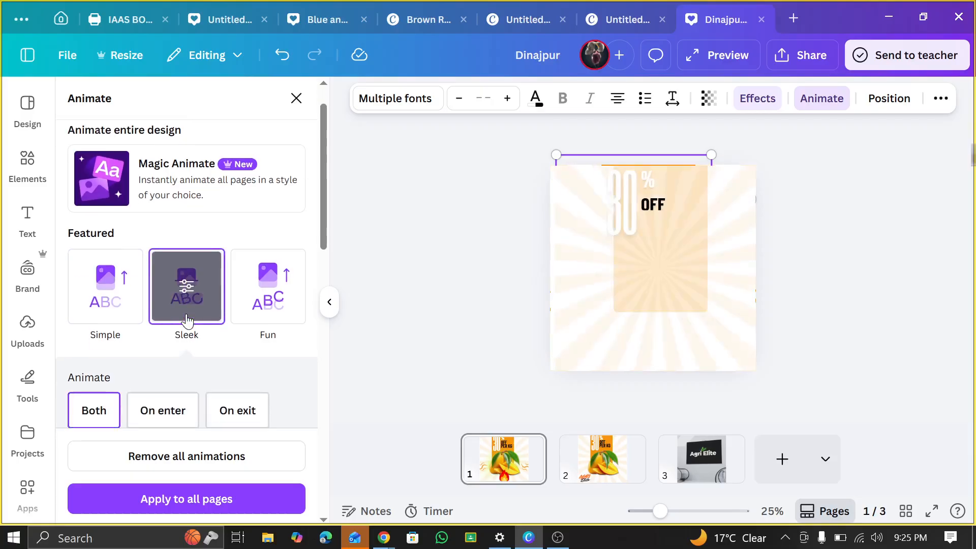
left_click(257, 315)
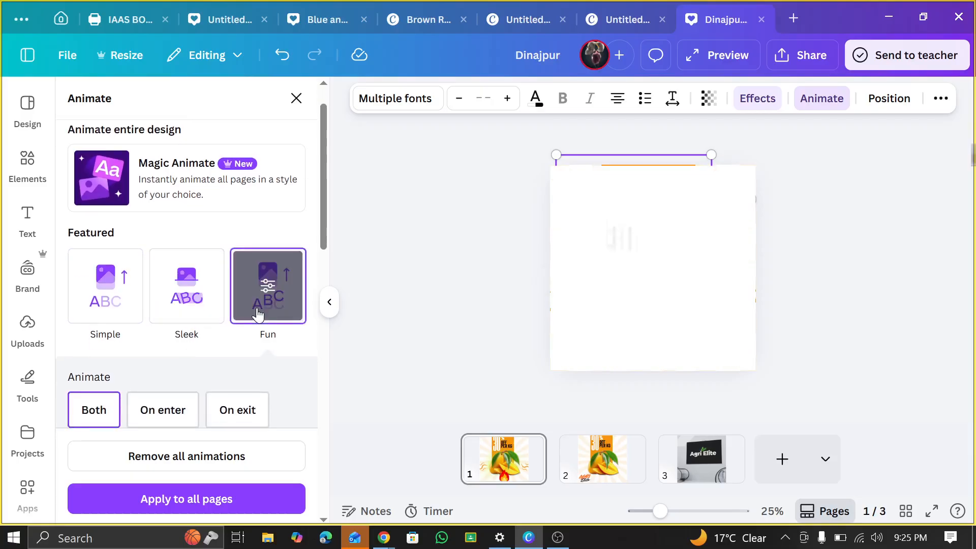
Try further general page animations on page 1, including Breathe and Tectonic
scroll(257, 315, "down", 5)
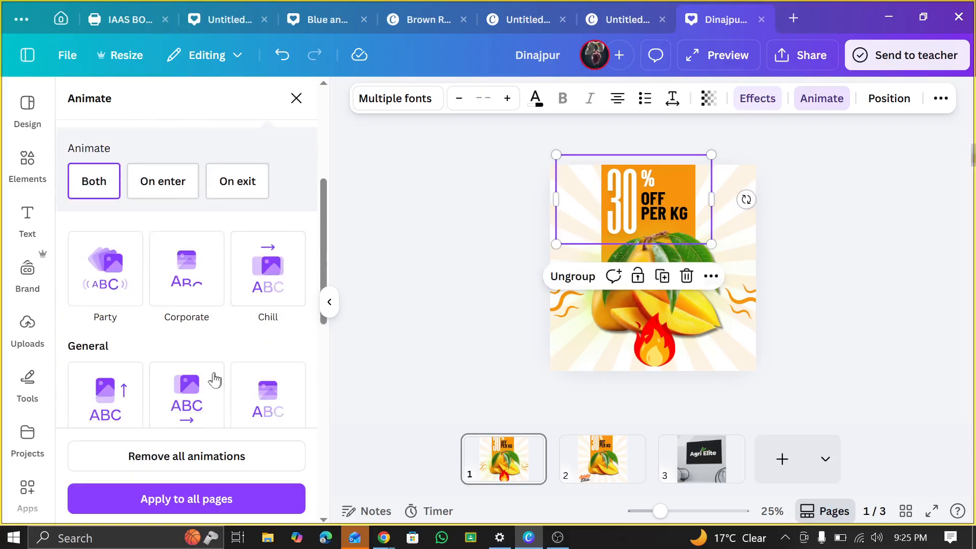
left_click(211, 379)
scroll(214, 376, "down", 4)
left_click(260, 350)
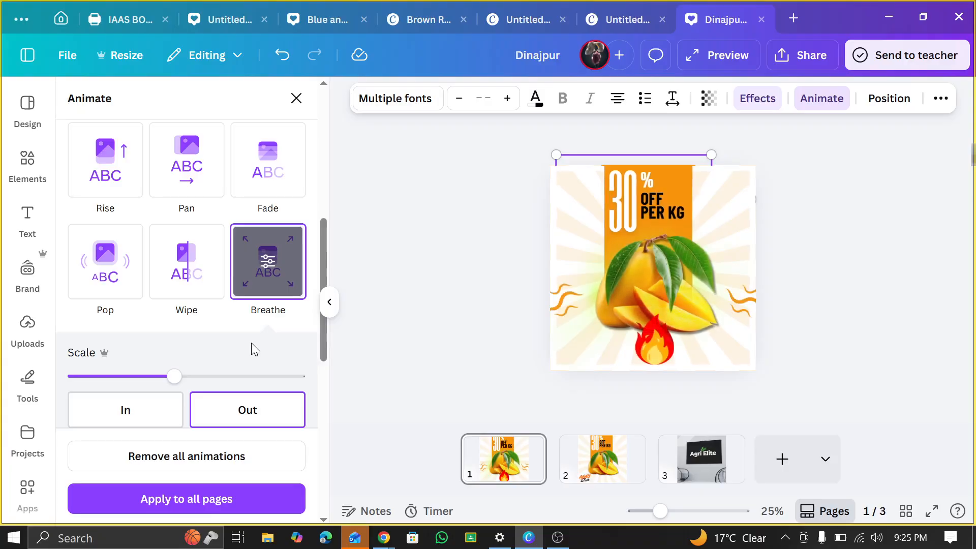
scroll(254, 346, "down", 5)
left_click(268, 264)
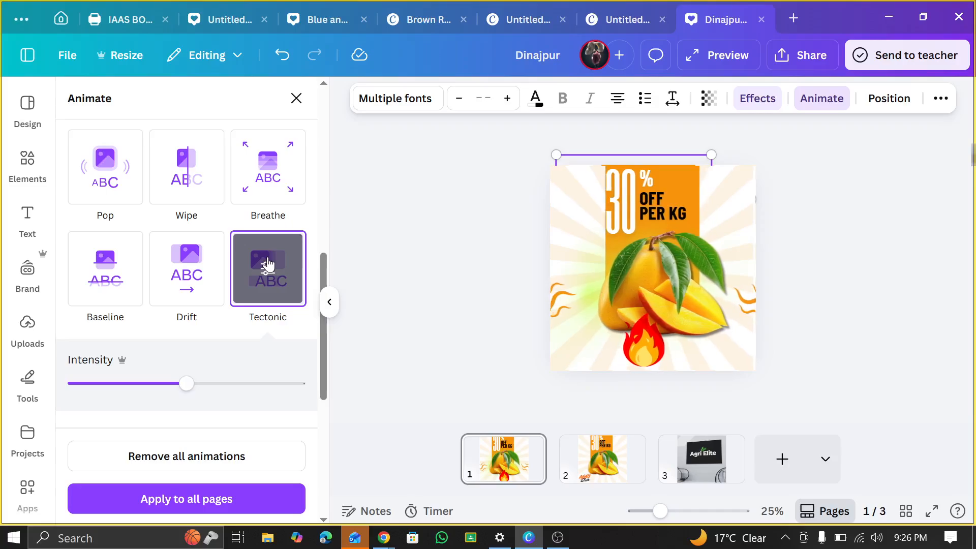
Apply the Scrapbook page animation to page 1 and look through the remaining animation styles
scroll(264, 279, "down", 3)
left_click(260, 303)
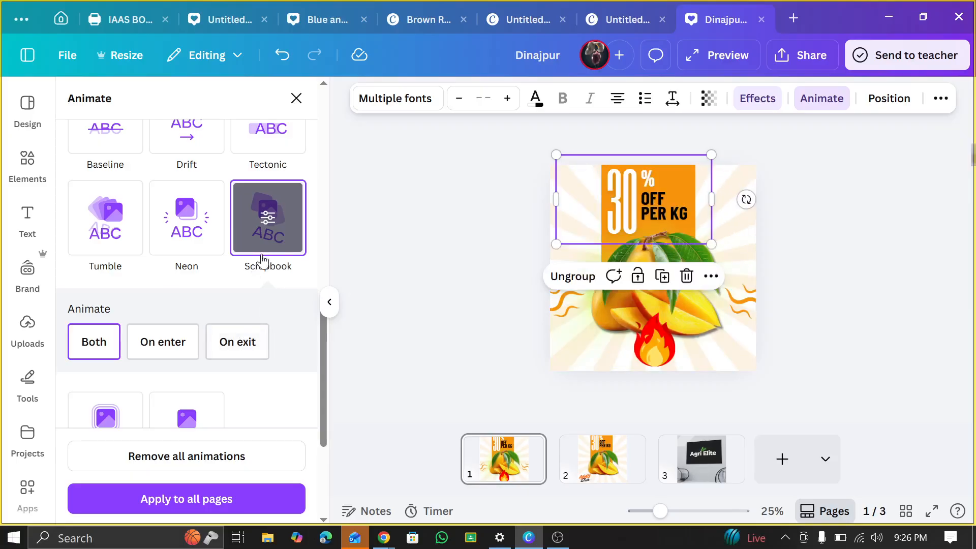
scroll(262, 260, "down", 3)
scroll(261, 257, "up", 2)
scroll(262, 260, "up", 2)
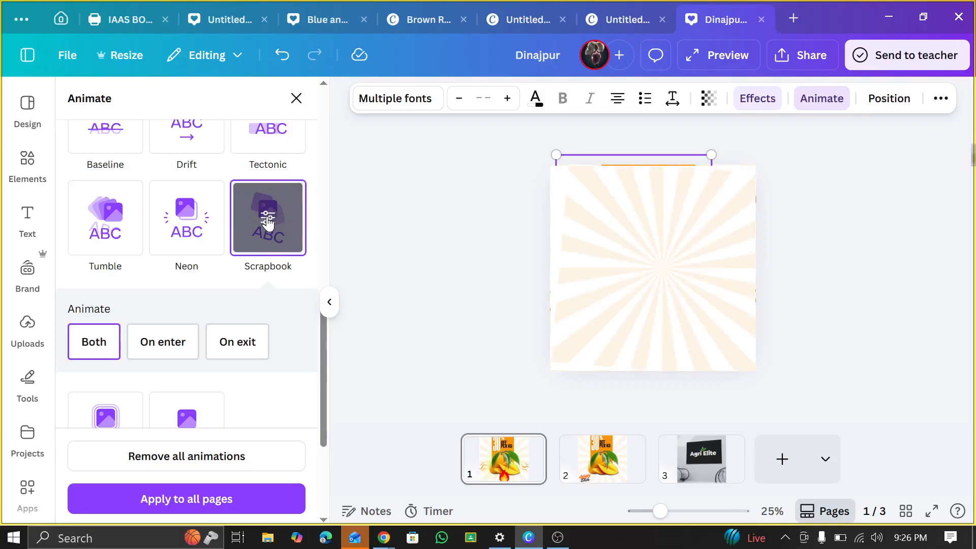
scroll(262, 213, "down", 3)
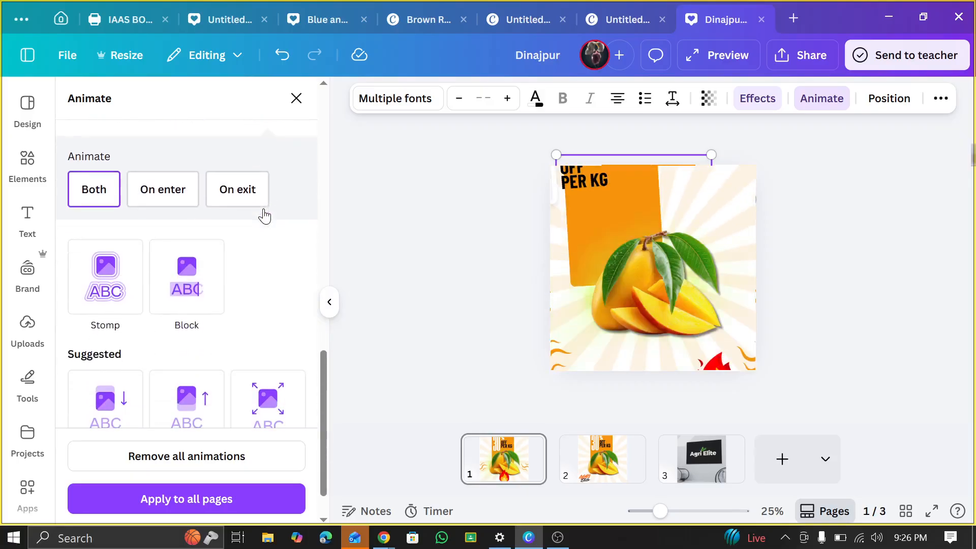
scroll(263, 214, "up", 8)
scroll(264, 216, "down", 5)
scroll(273, 237, "up", 5)
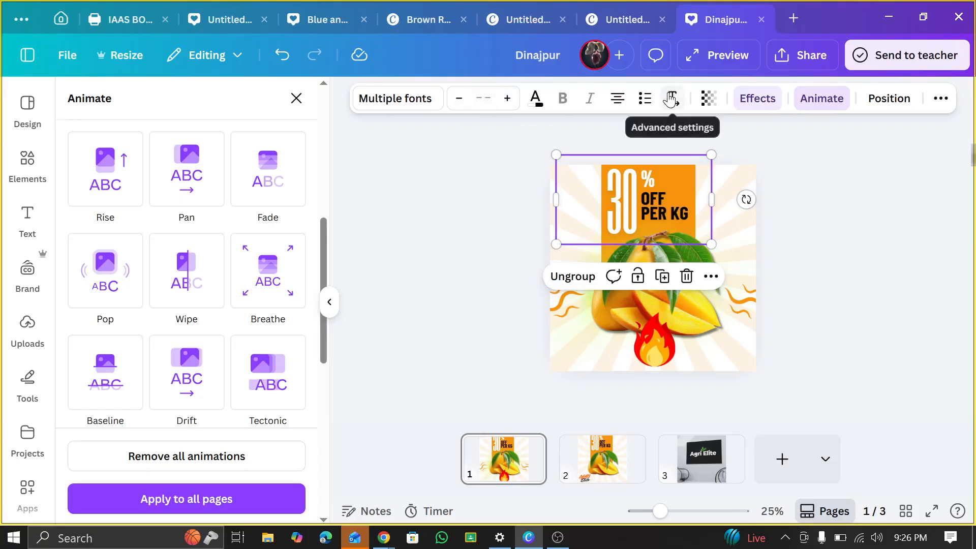
Try the discount text group's Scrapbook animation with the On enter, On exit and Both timings
left_click(939, 99)
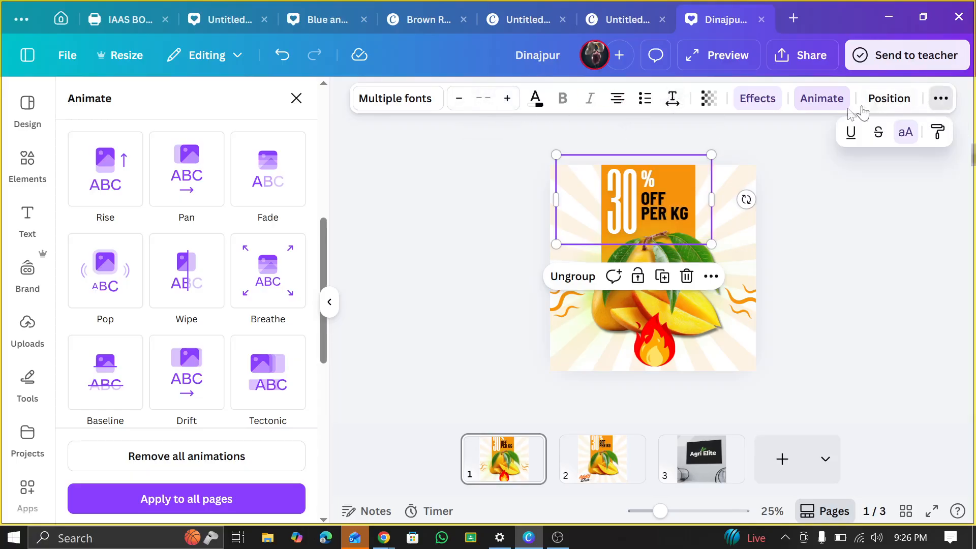
left_click(814, 100)
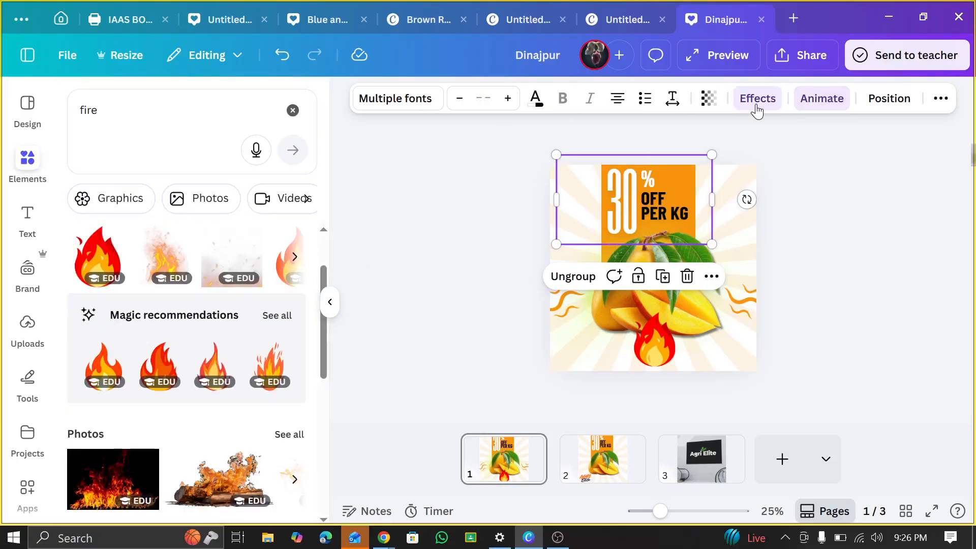
left_click(819, 99)
scroll(239, 281, "down", 3)
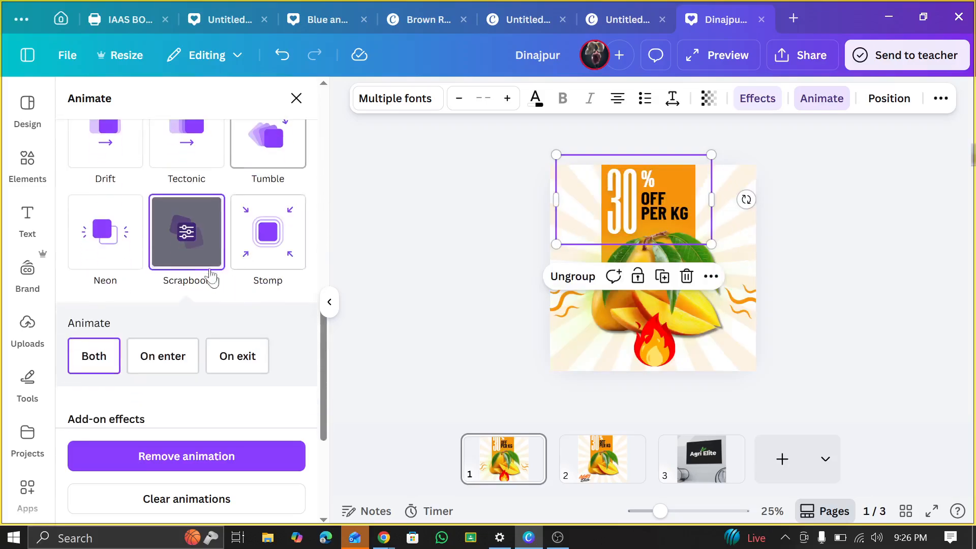
scroll(171, 246, "down", 4)
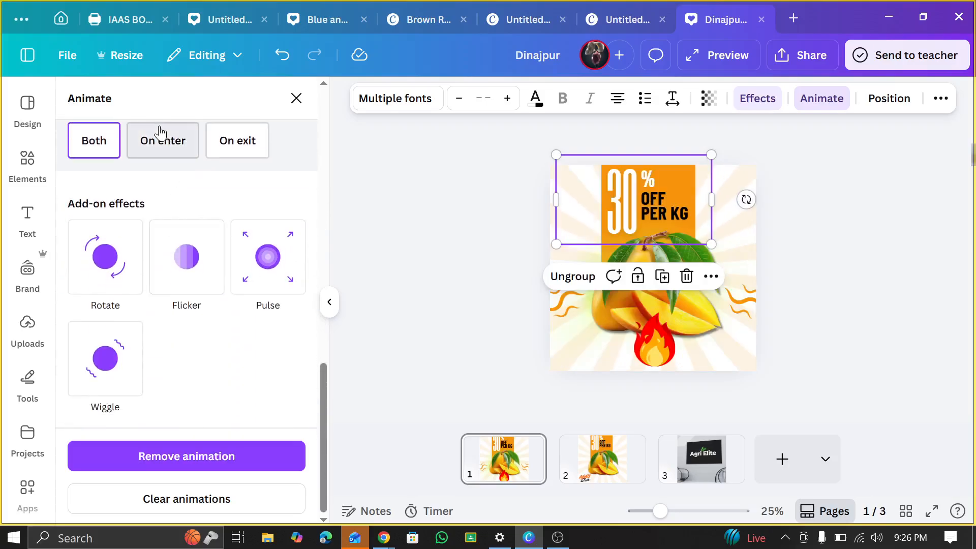
left_click(160, 141)
left_click(216, 147)
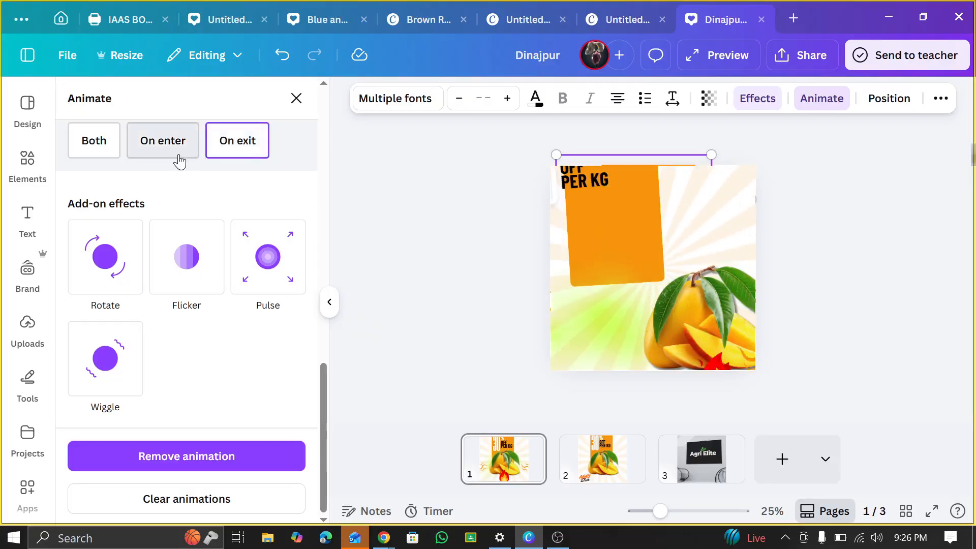
scroll(179, 161, "up", 2)
left_click(182, 229)
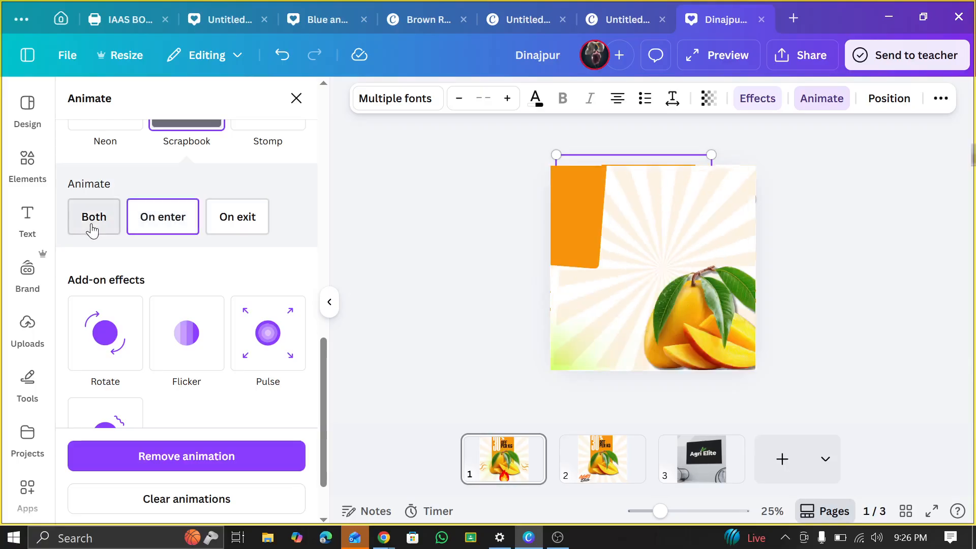
left_click(95, 227)
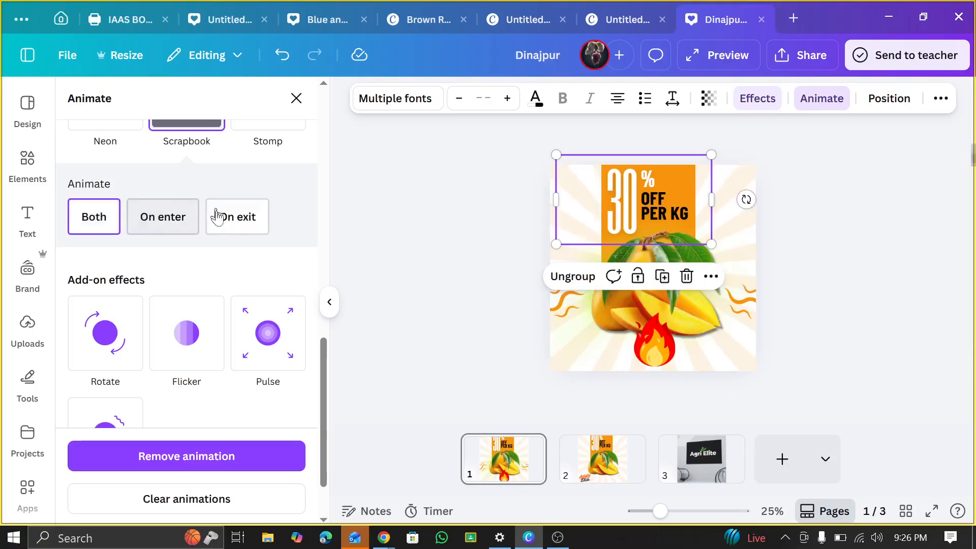
Set the discount text group's Scrapbook animation to play only on enter
scroll(152, 409, "down", 2)
scroll(163, 413, "up", 3)
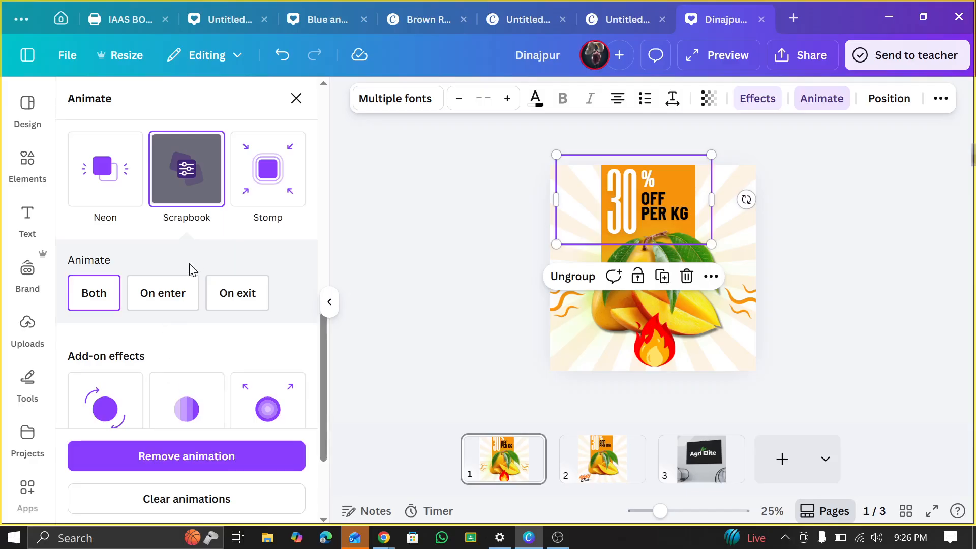
left_click(158, 296)
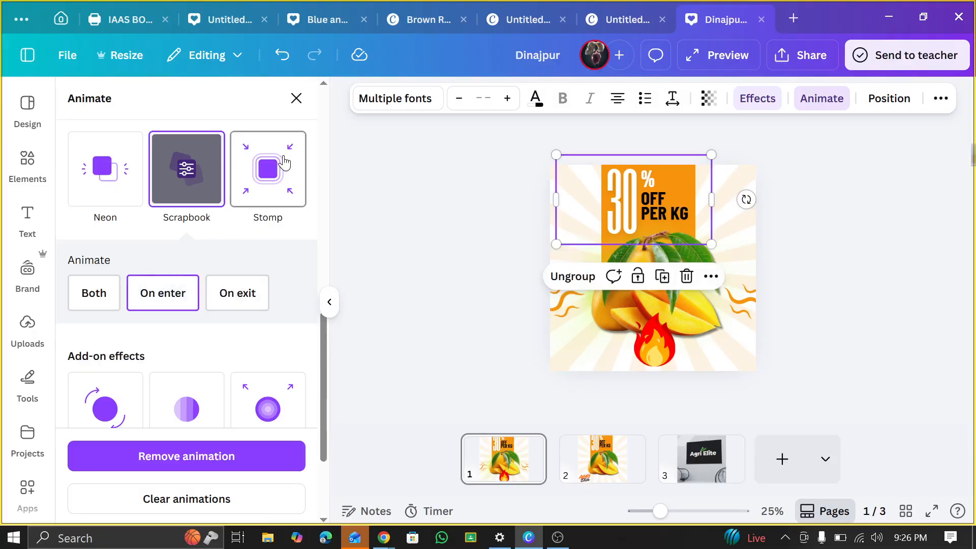
left_click(945, 98)
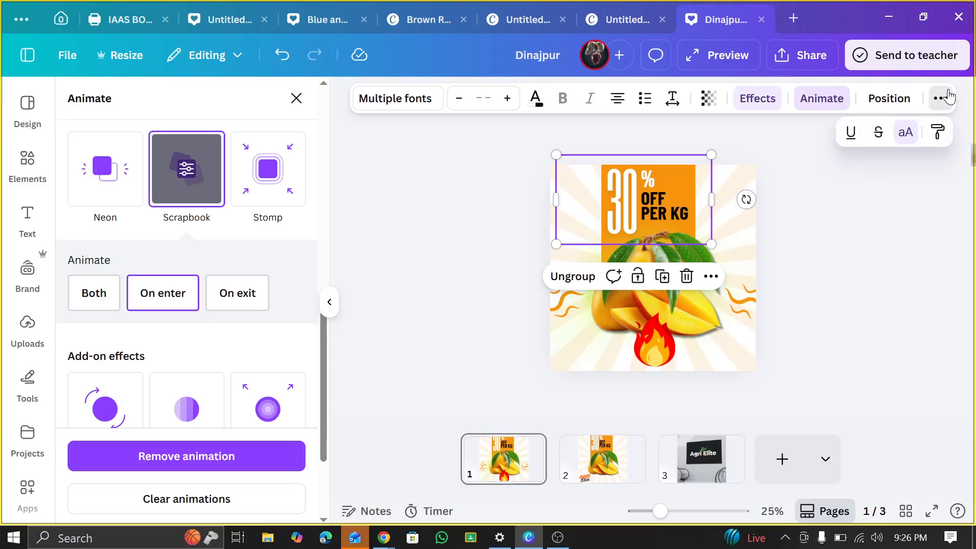
Open the design's download settings, choose PNG as the file type and set the size multiplier to 3.125
left_click(769, 61)
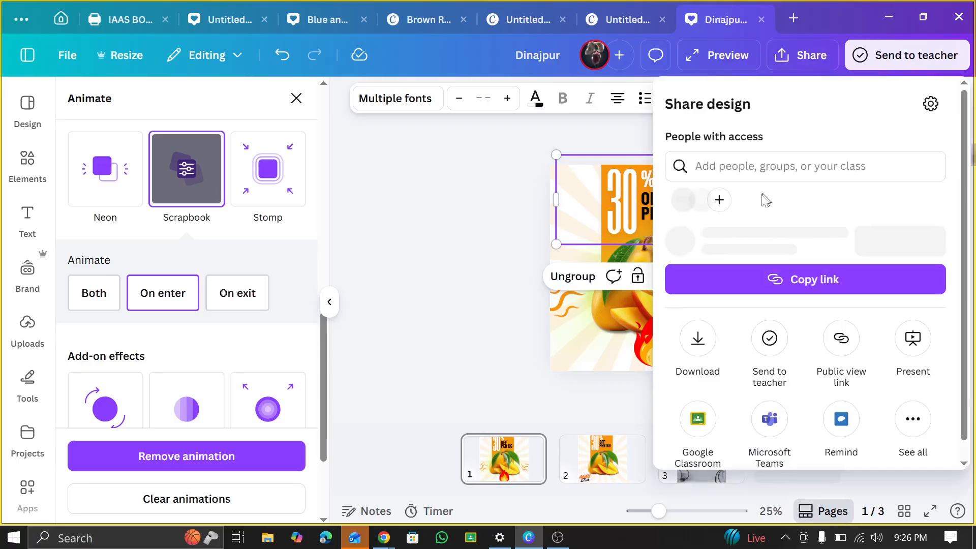
left_click(703, 389)
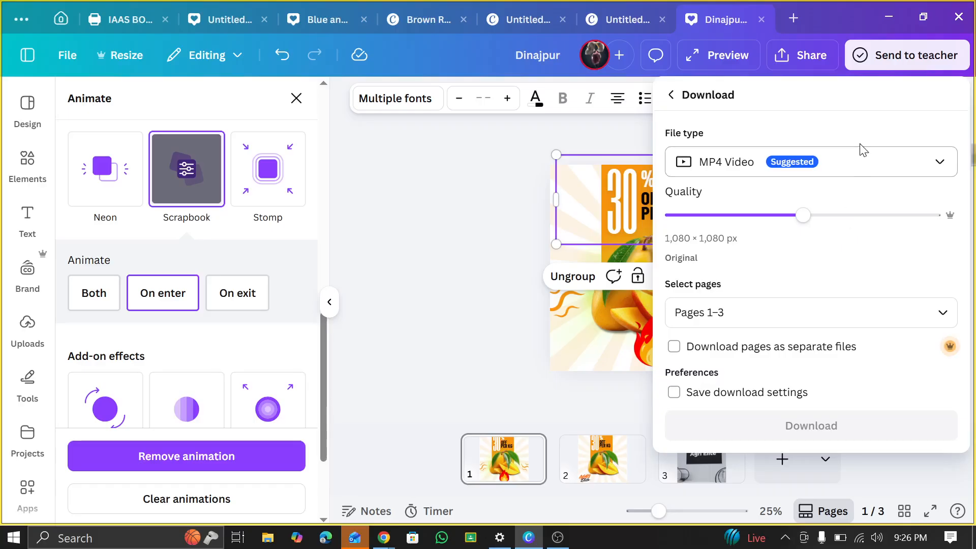
left_click(855, 161)
left_click(854, 162)
left_click(861, 160)
scroll(825, 320, "down", 1)
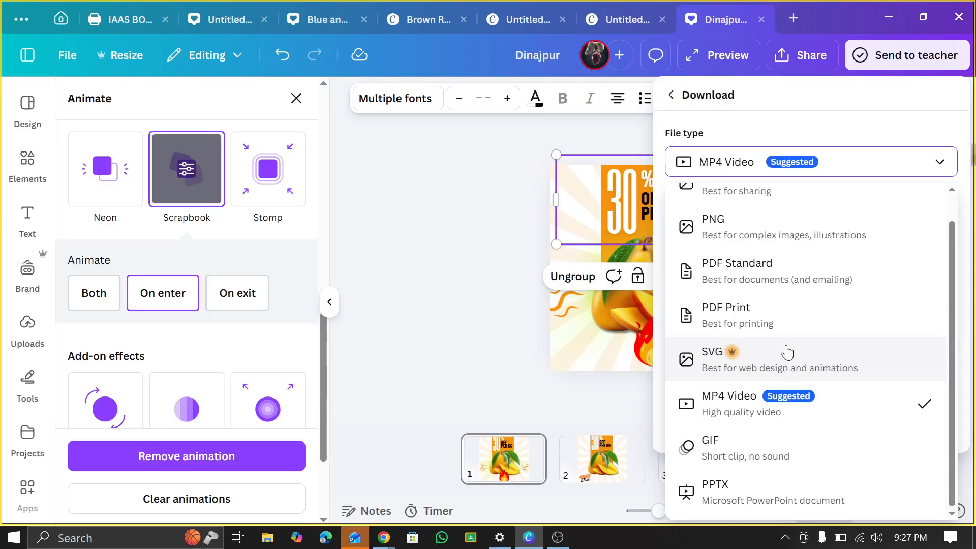
scroll(743, 232, "up", 1)
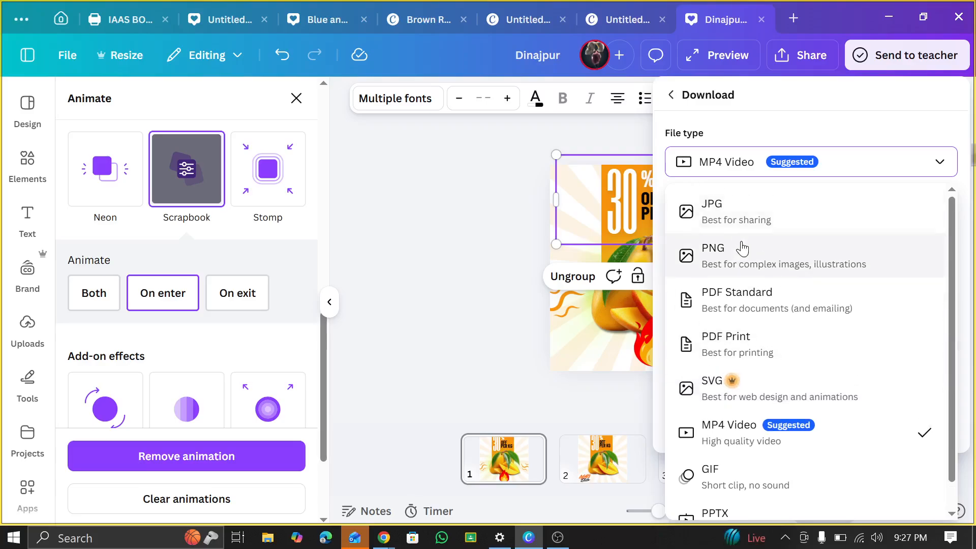
left_click(743, 250)
left_click_drag(792, 218, 941, 224)
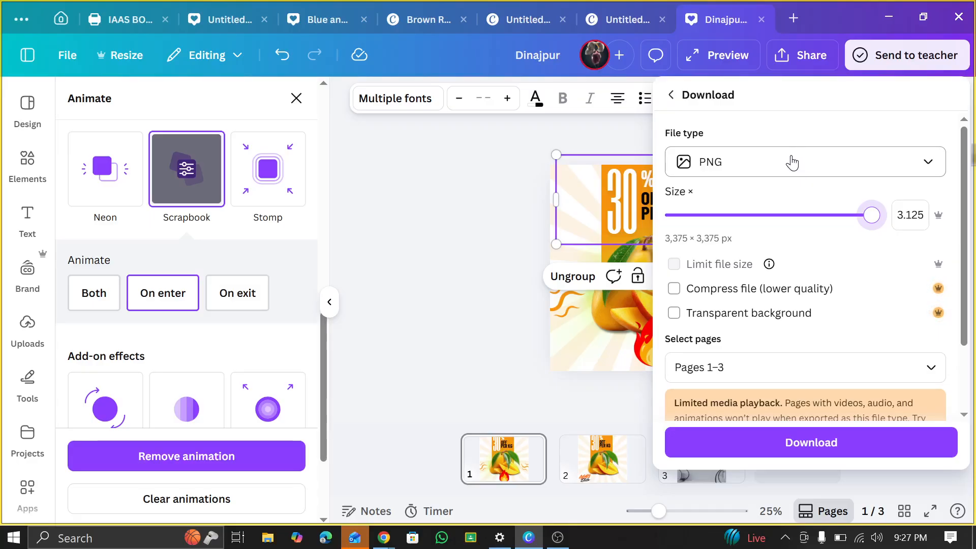
left_click_drag(879, 219, 946, 238)
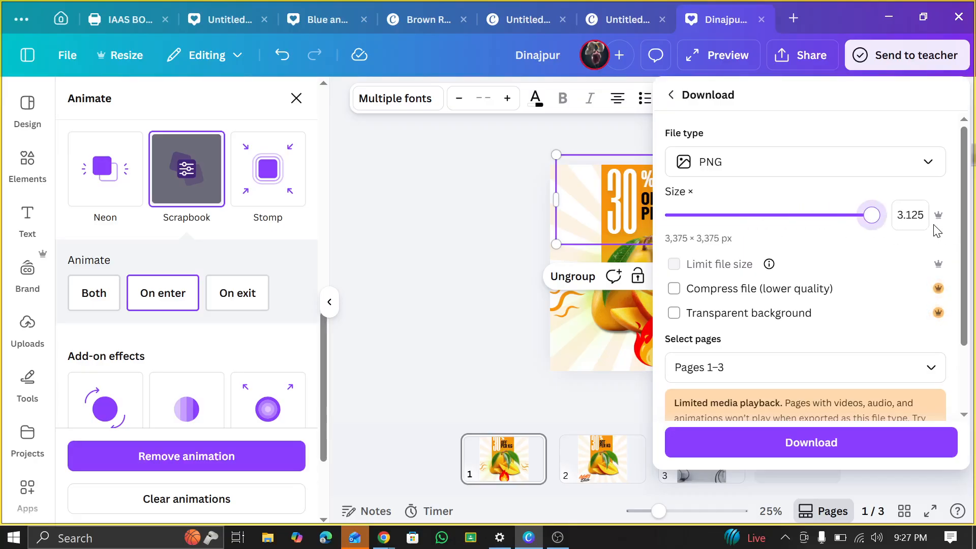
Limit the download to the current page, page 1, and open the list of file types again
left_click(850, 366)
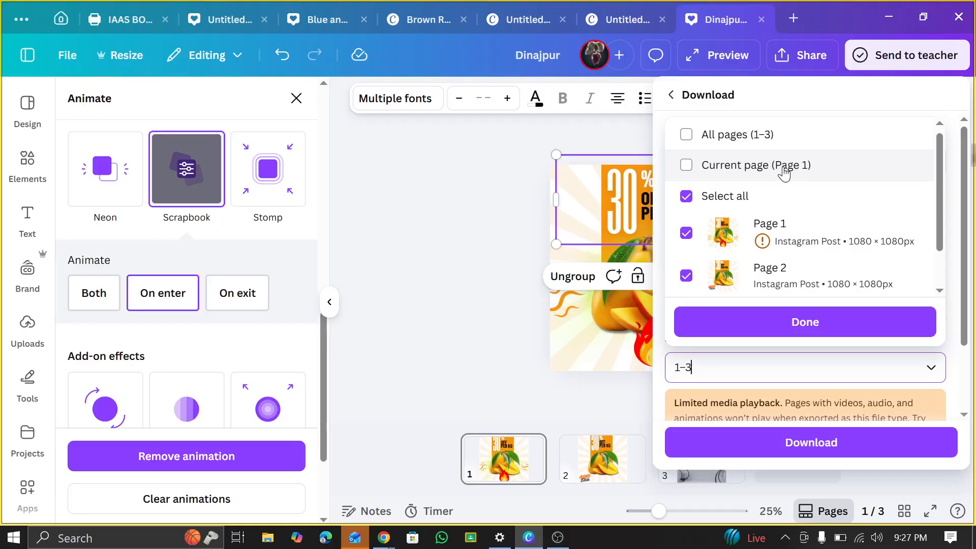
left_click(785, 166)
left_click(795, 322)
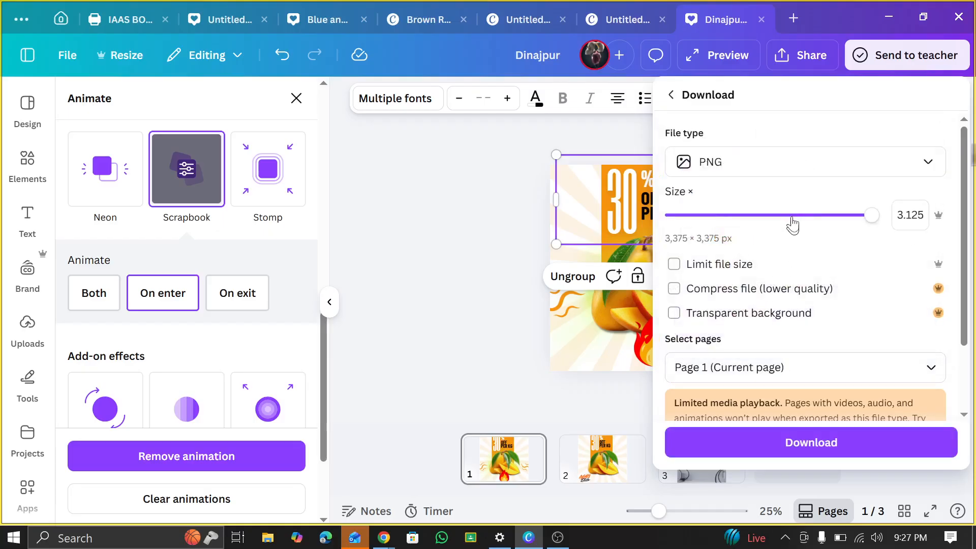
left_click(790, 447)
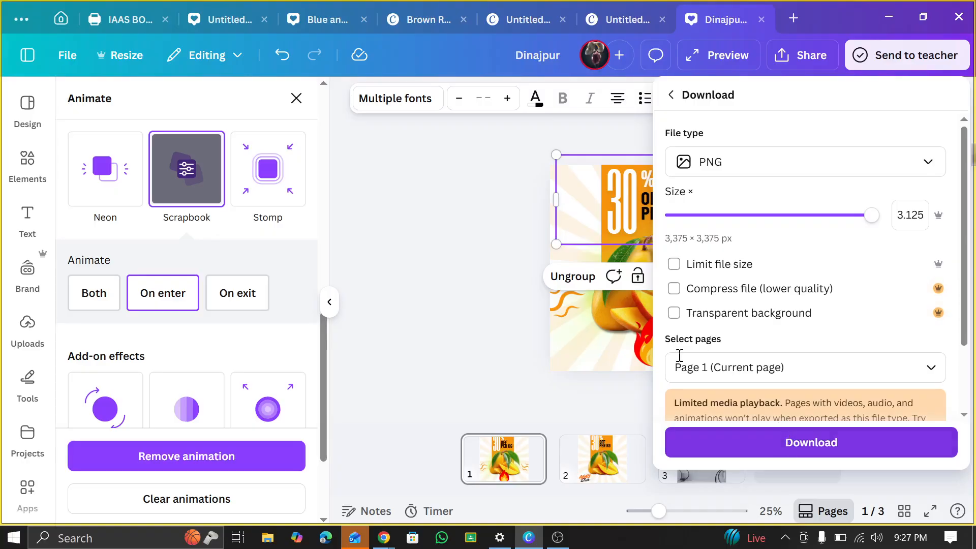
left_click(738, 172)
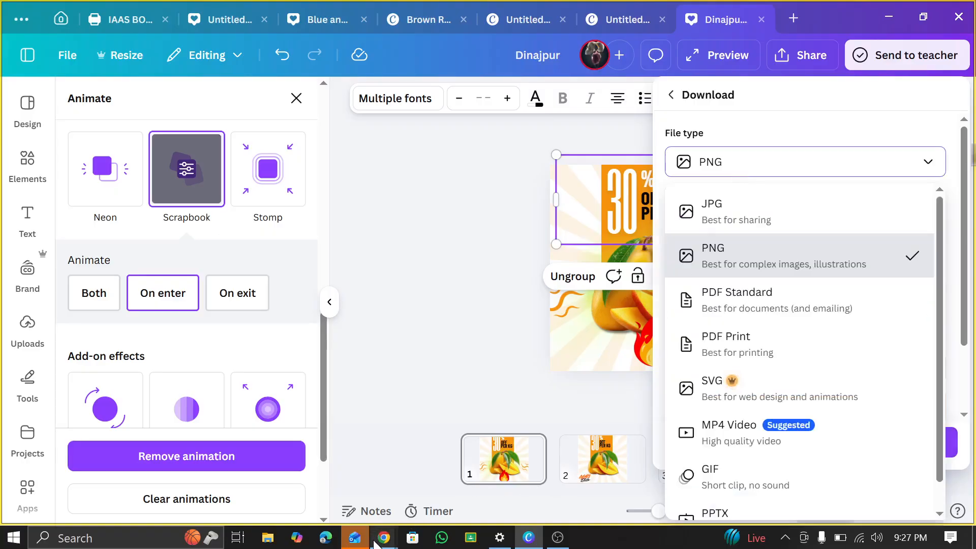
Switch to the Google Meet call, admit everyone waiting to join, and return to the Canva design
mouse_move(379, 542)
left_click(350, 482)
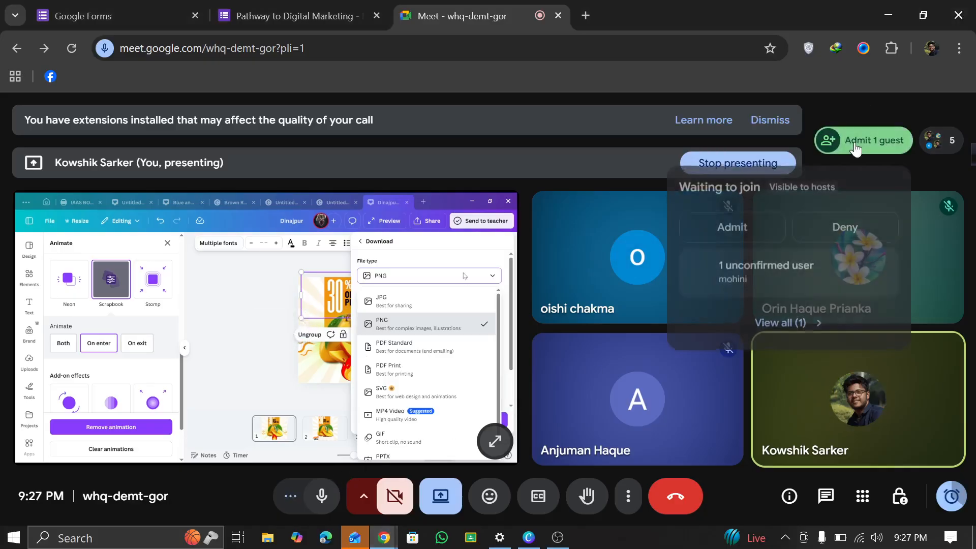
left_click(856, 149)
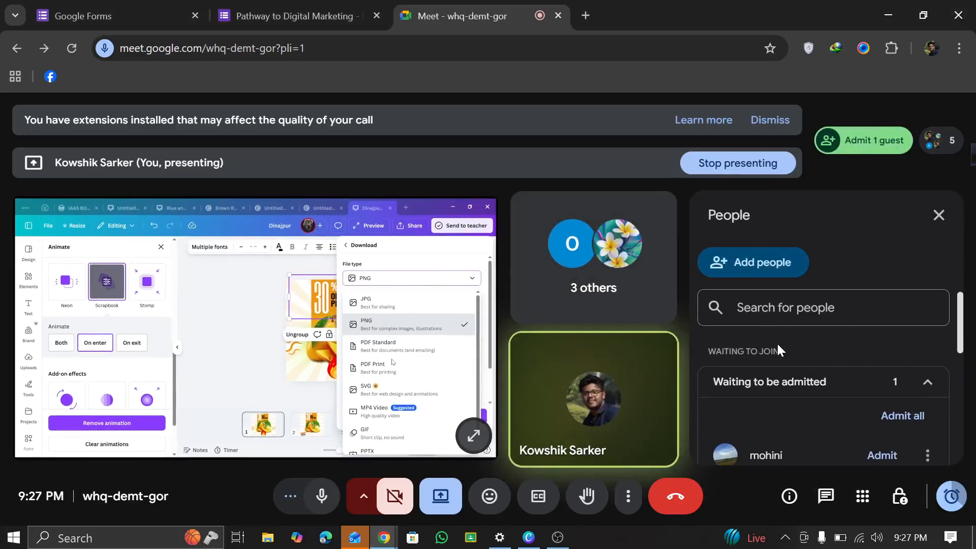
left_click(892, 415)
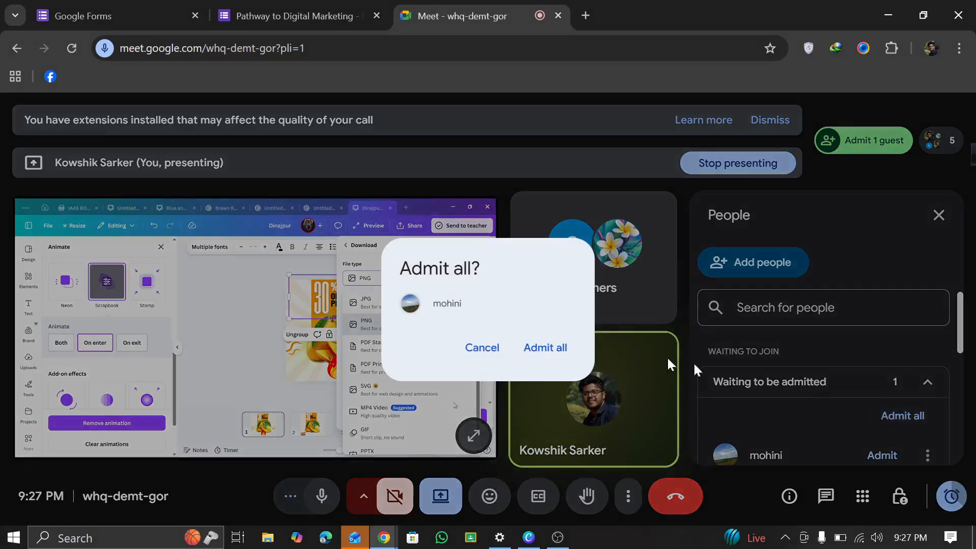
left_click(545, 348)
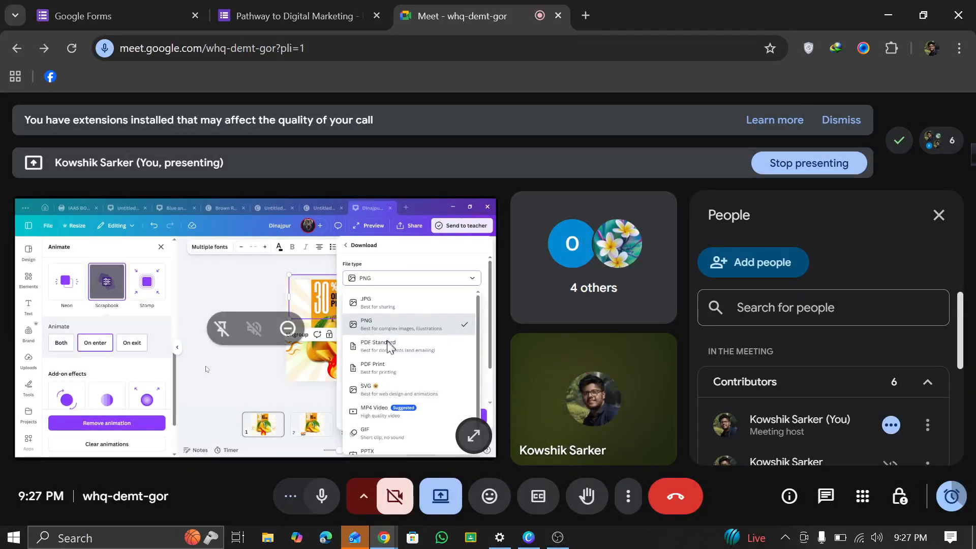
left_click(529, 537)
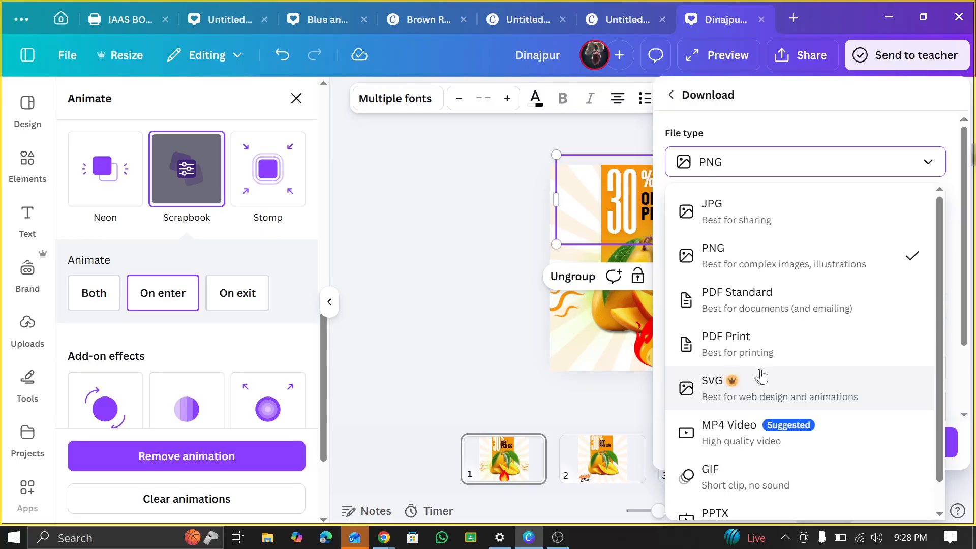
scroll(763, 397, "down", 1)
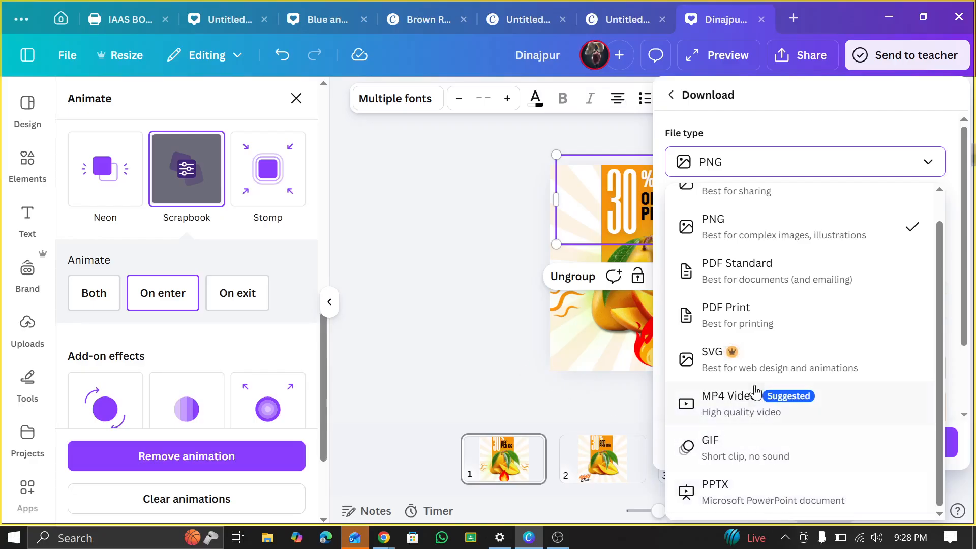
left_click(753, 403)
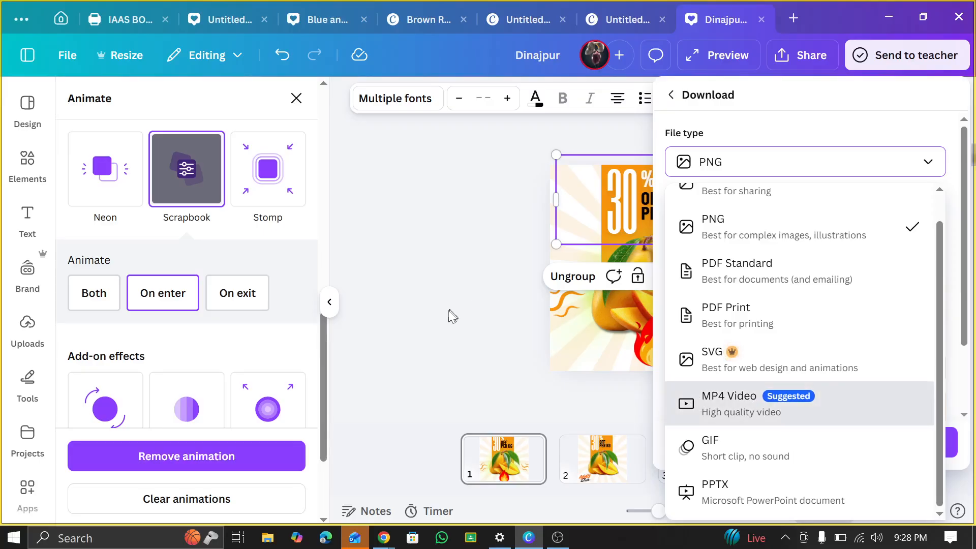
left_click(449, 316)
Set the discount text group's Scrapbook animation to play both on enter and on exit
scroll(217, 246, "up", 10)
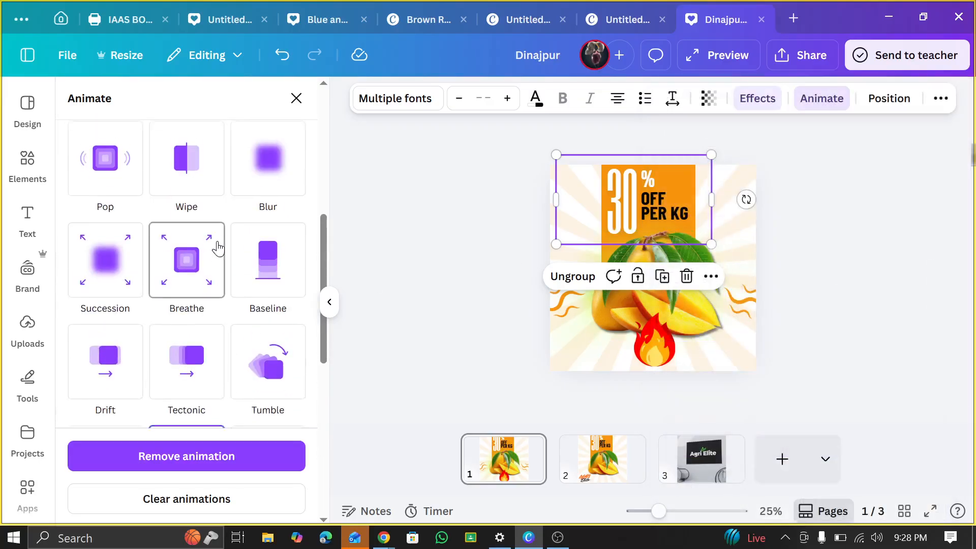
scroll(177, 191, "up", 2)
scroll(237, 353, "down", 8)
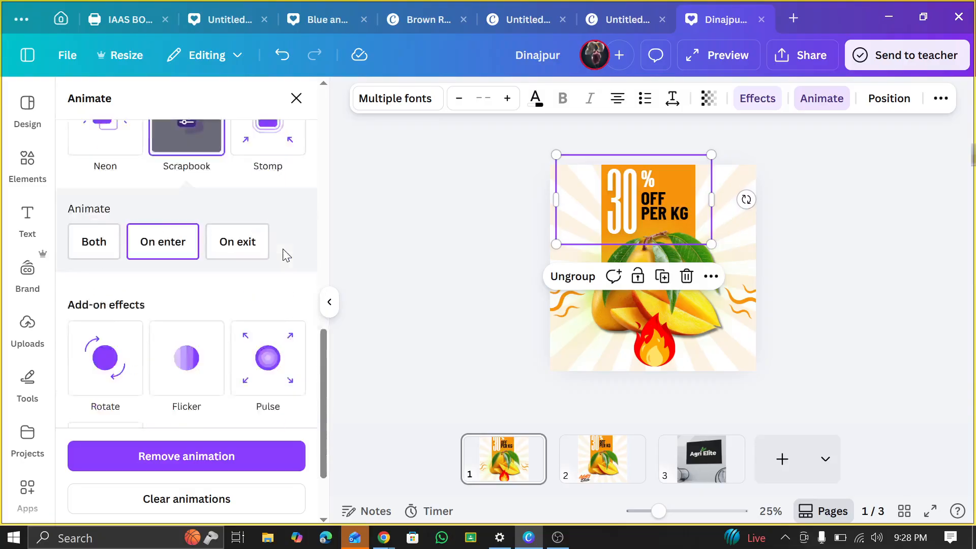
scroll(285, 266, "up", 3)
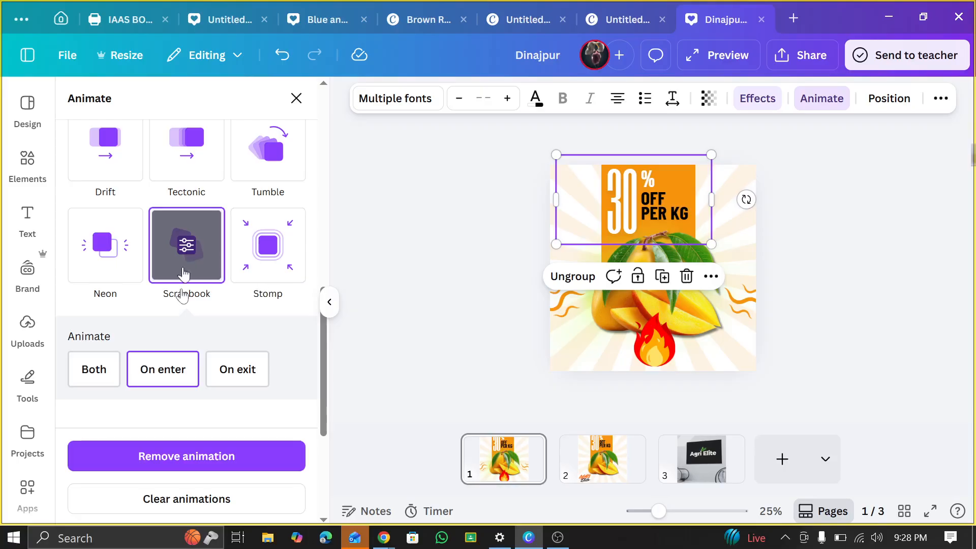
left_click(98, 367)
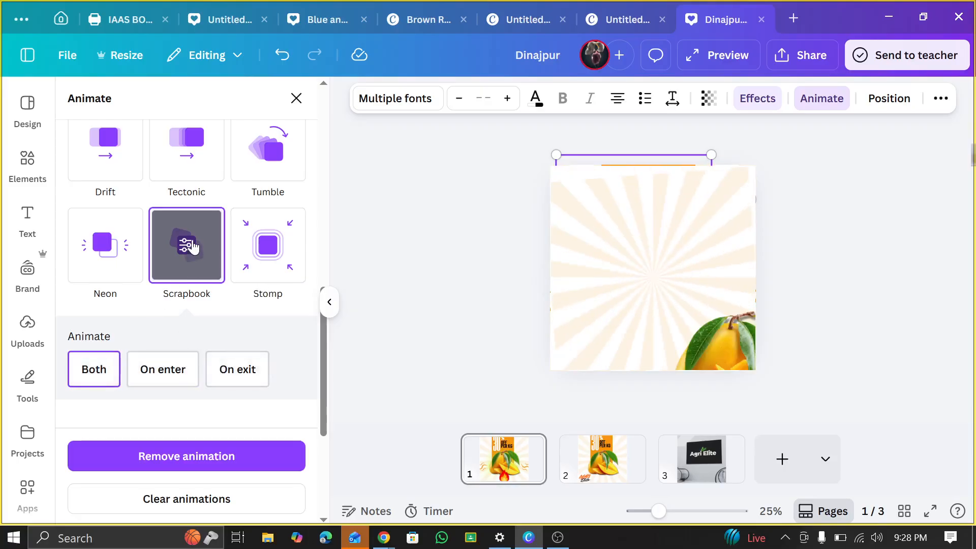
Play the whole design in full screen, replay it from the beginning, and leave the full-screen view
left_click(931, 513)
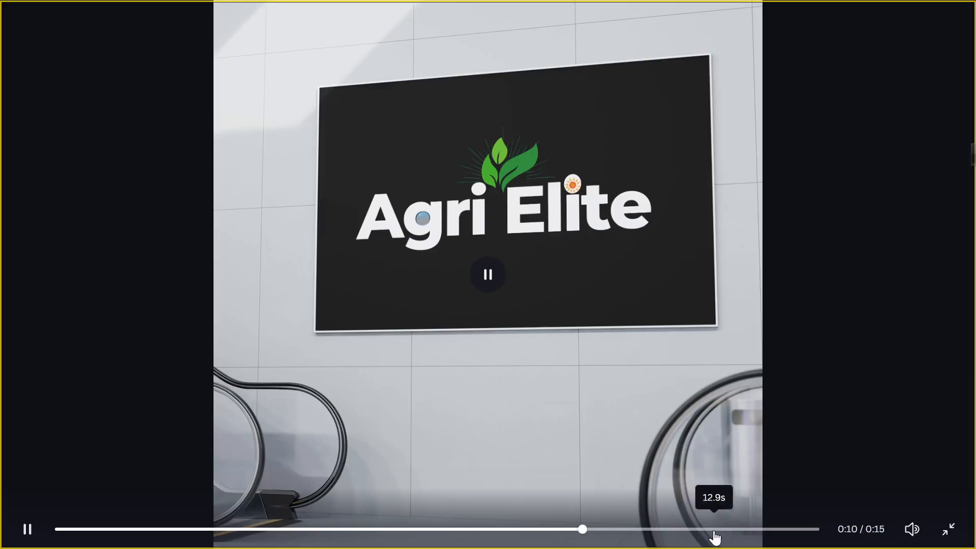
left_click(58, 529)
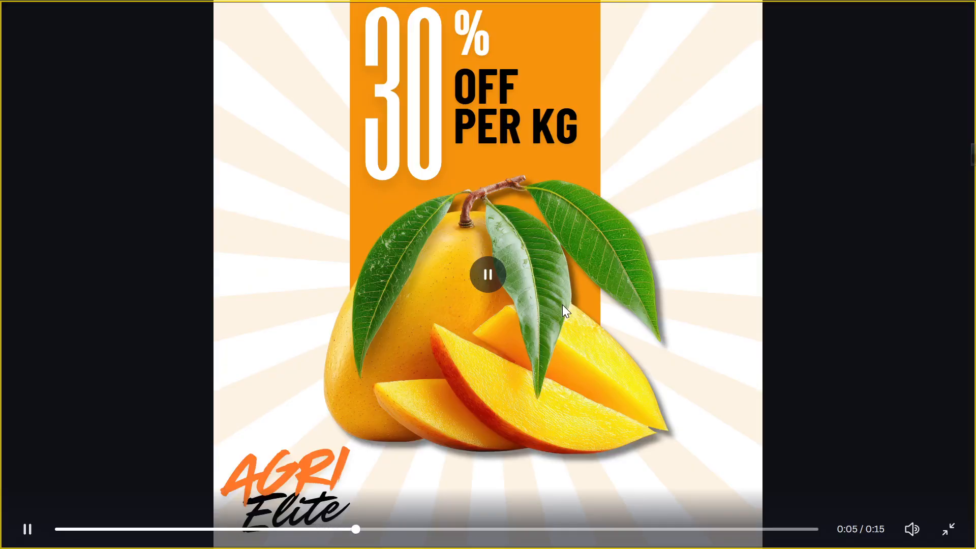
key("Escape")
left_click(18, 58)
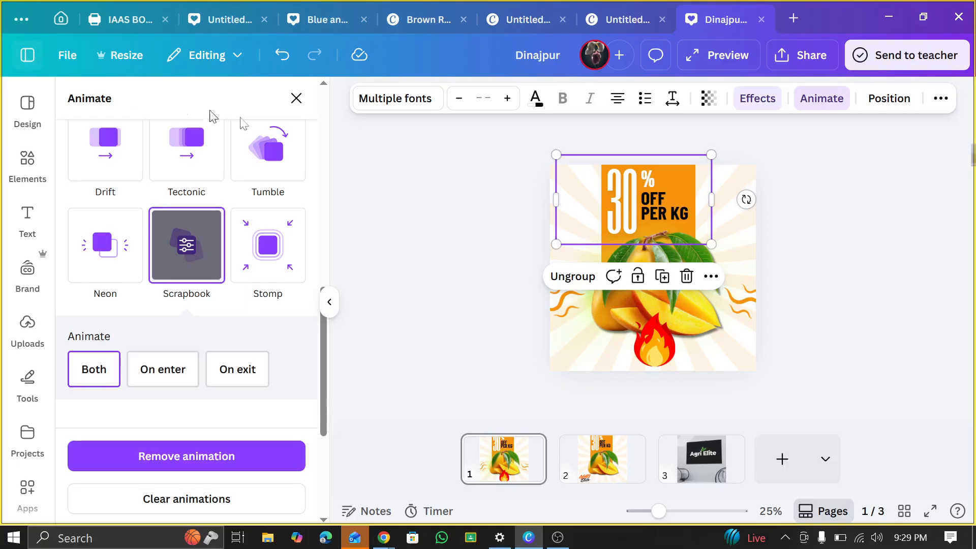
Apply the Fade animation to the orange wavy lines beside the mango slices on page 1
left_click(847, 265)
scroll(847, 265, "up", 1)
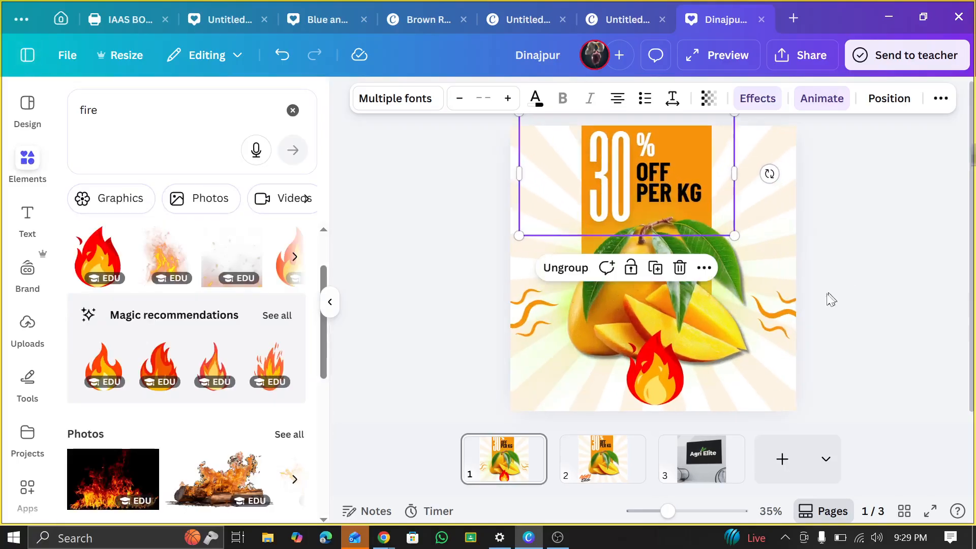
scroll(790, 309, "up", 1)
scroll(790, 309, "up", 1)
left_click(813, 295)
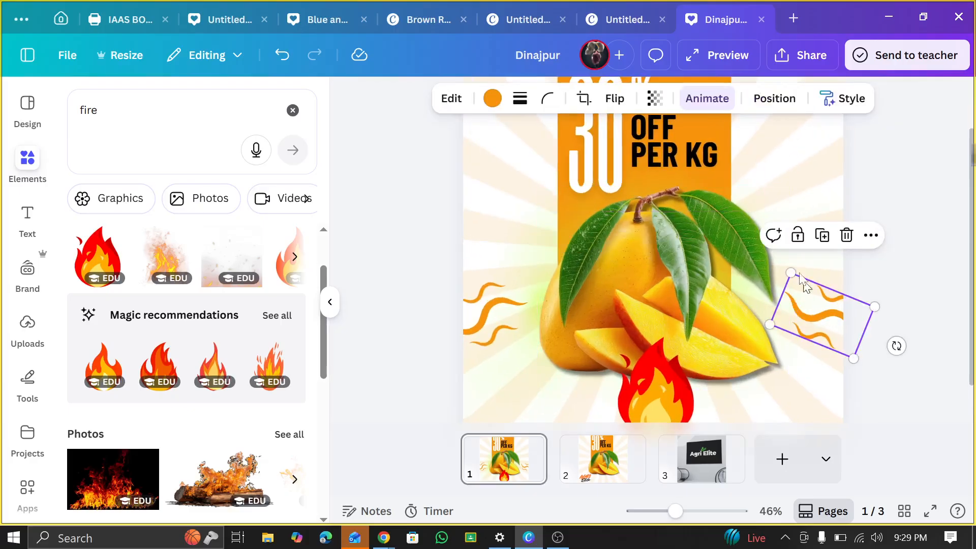
left_click(698, 99)
scroll(203, 305, "down", 5)
scroll(203, 254, "up", 6)
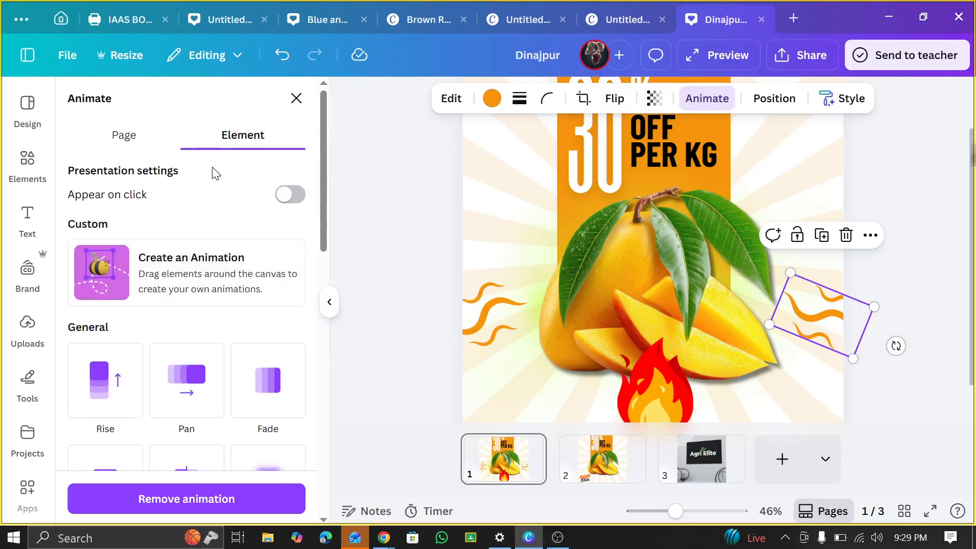
left_click(123, 142)
scroll(238, 174, "up", 5)
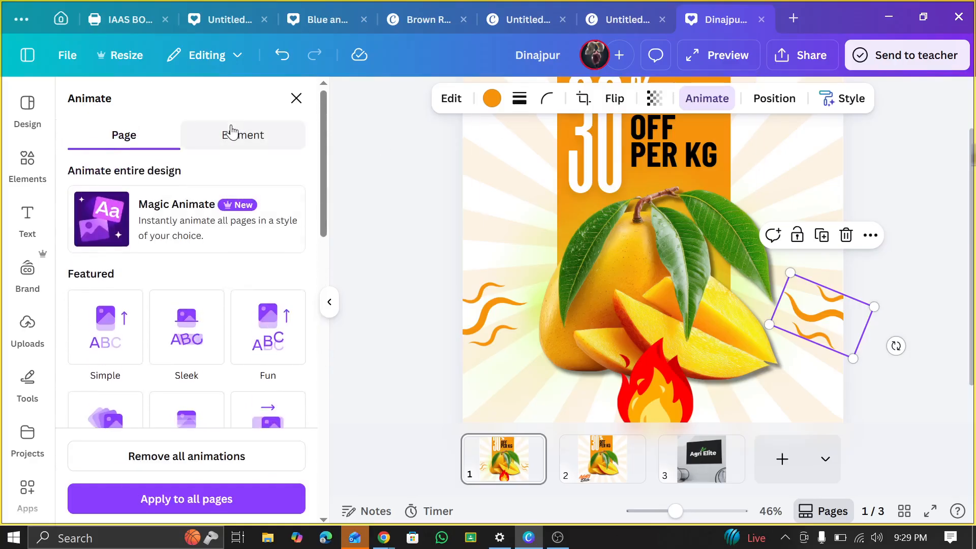
left_click(262, 136)
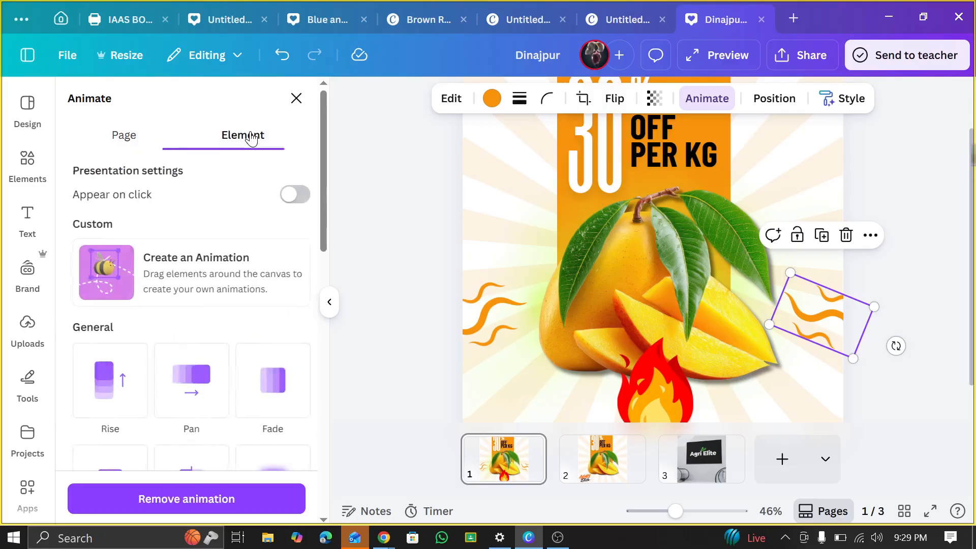
left_click(259, 402)
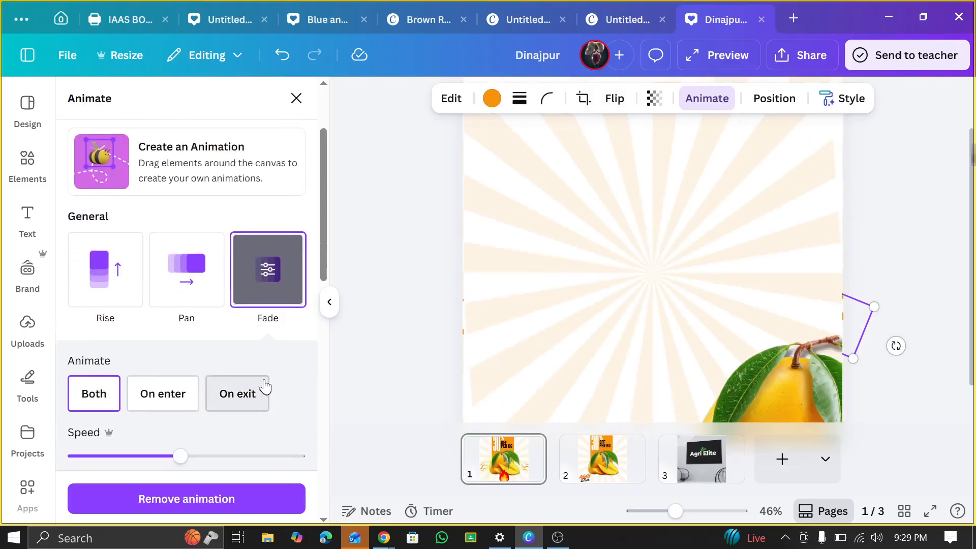
scroll(204, 229, "up", 3)
Remove all animations from page 1 and deselect the wavy lines
left_click(125, 133)
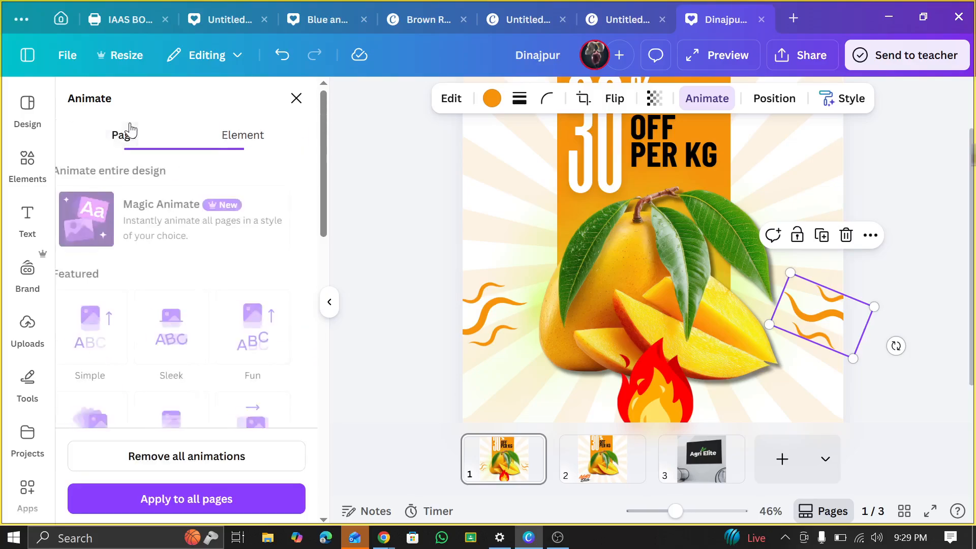
left_click(177, 456)
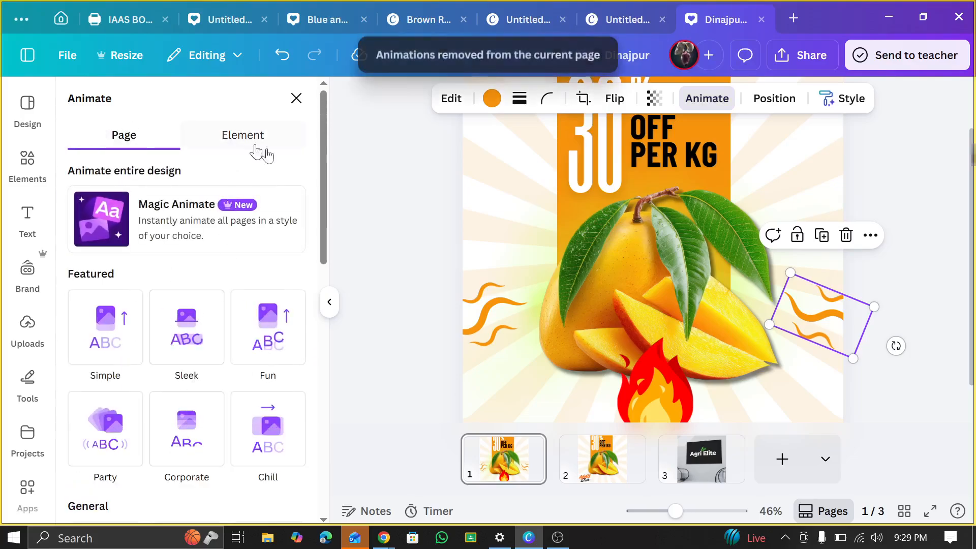
left_click(240, 136)
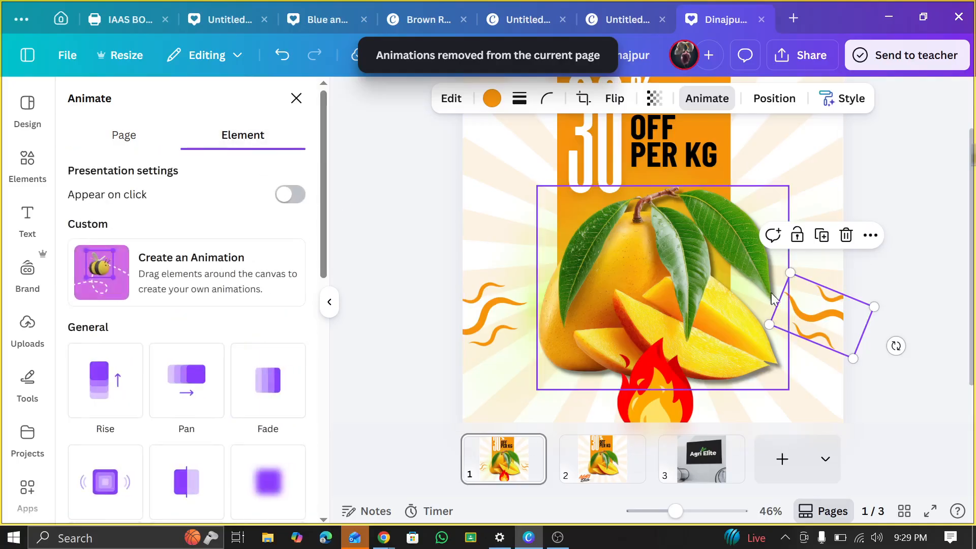
left_click(799, 313)
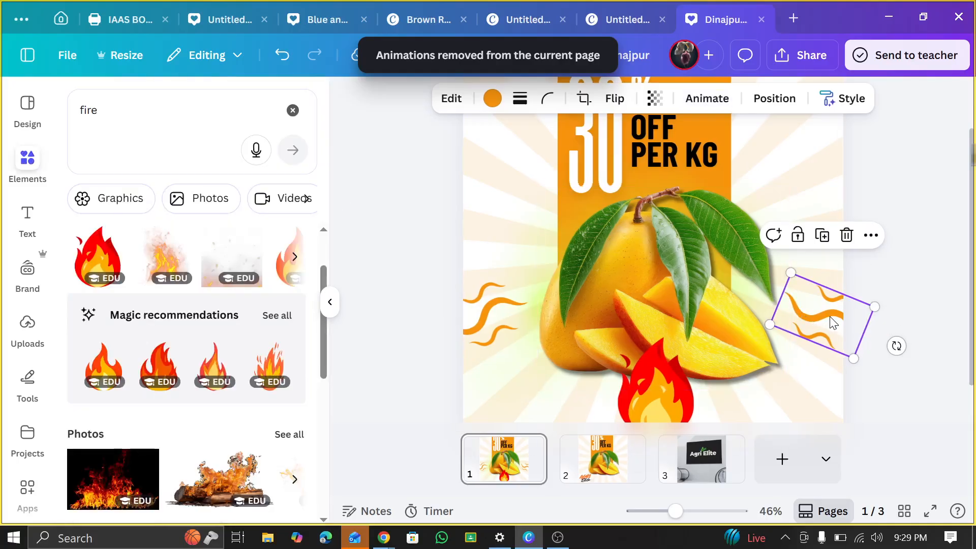
left_click(909, 261)
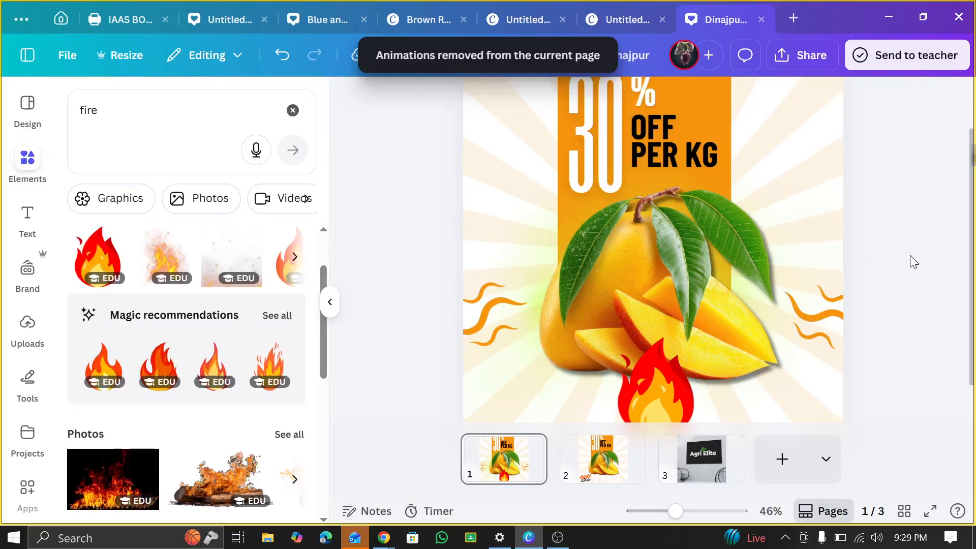
Apply the Rise animation to the orange wavy lines beside the mango slices
left_click(821, 308)
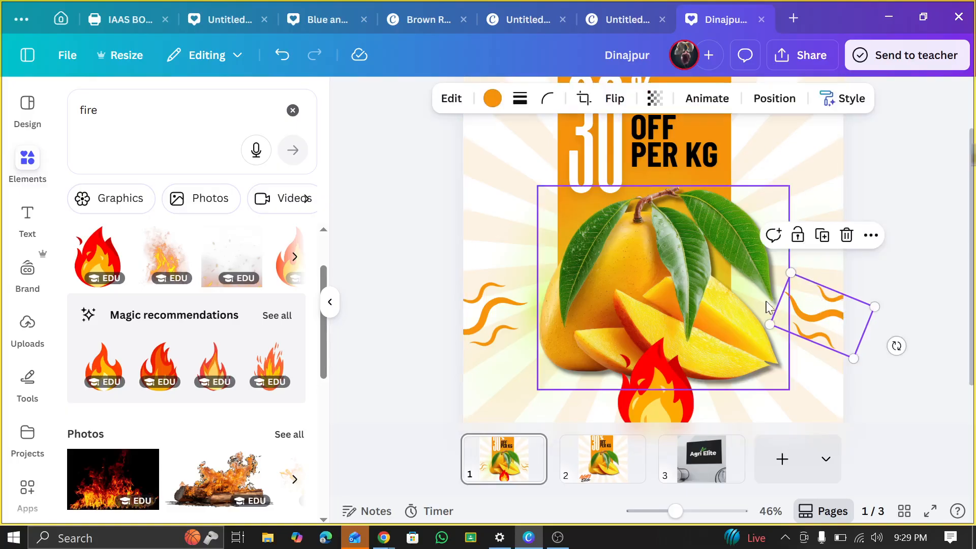
left_click(708, 99)
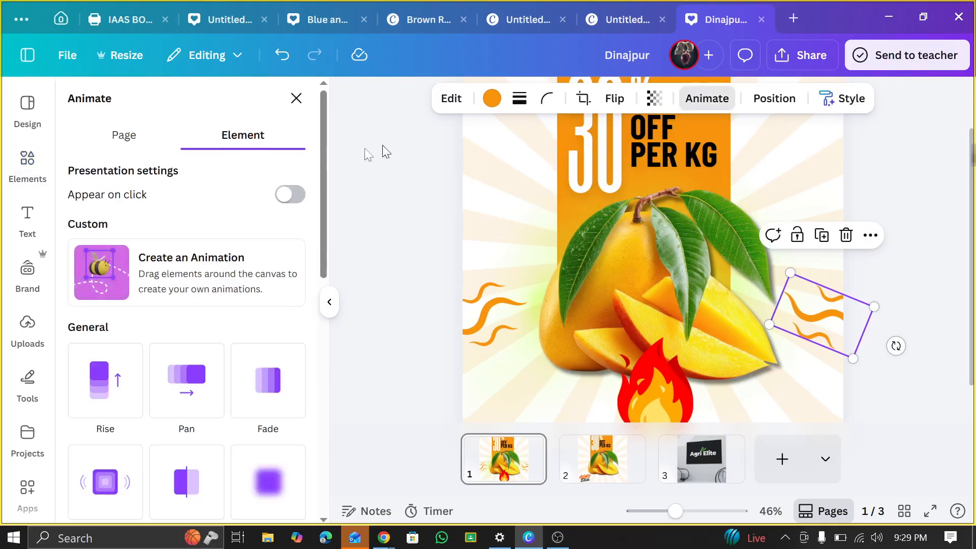
scroll(229, 244, "down", 2)
left_click(108, 310)
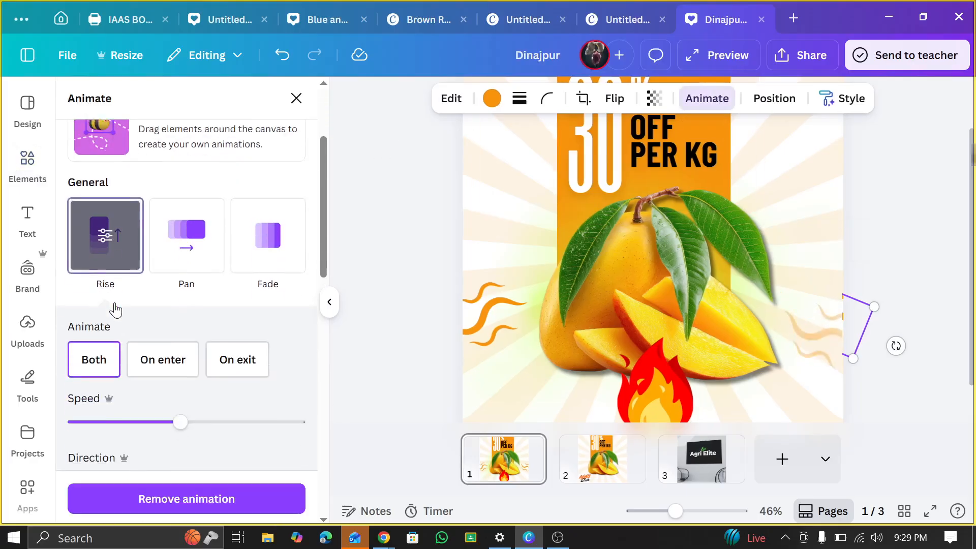
Set the wavy lines' Rise animation speed to its minimum and review the remaining animation options
scroll(152, 290, "up", 1)
scroll(152, 290, "down", 3)
left_click_drag(179, 338, 62, 372)
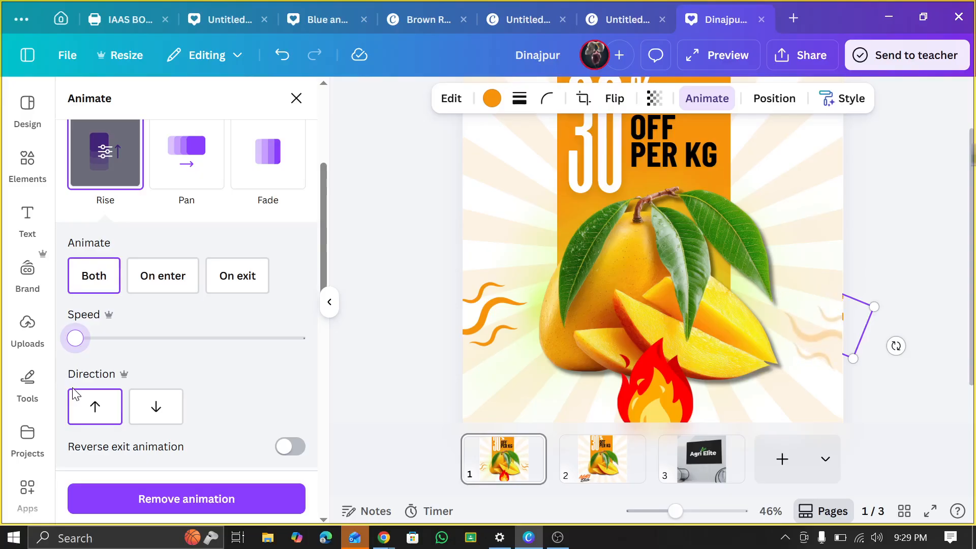
scroll(117, 351, "up", 4)
scroll(207, 326, "down", 7)
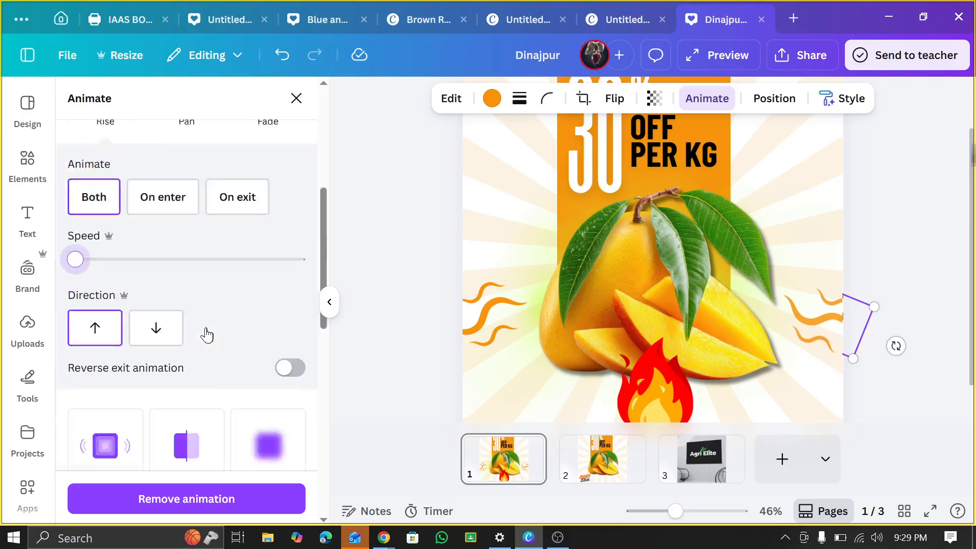
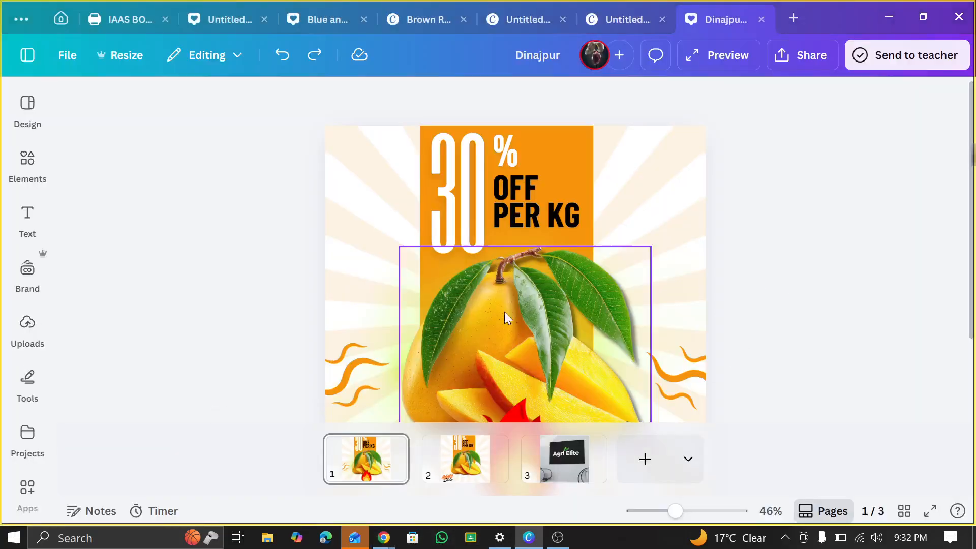
Switch to the Google Meet call, admit the one waiting guest, and return to the Canva design
mouse_move(384, 537)
left_click(305, 476)
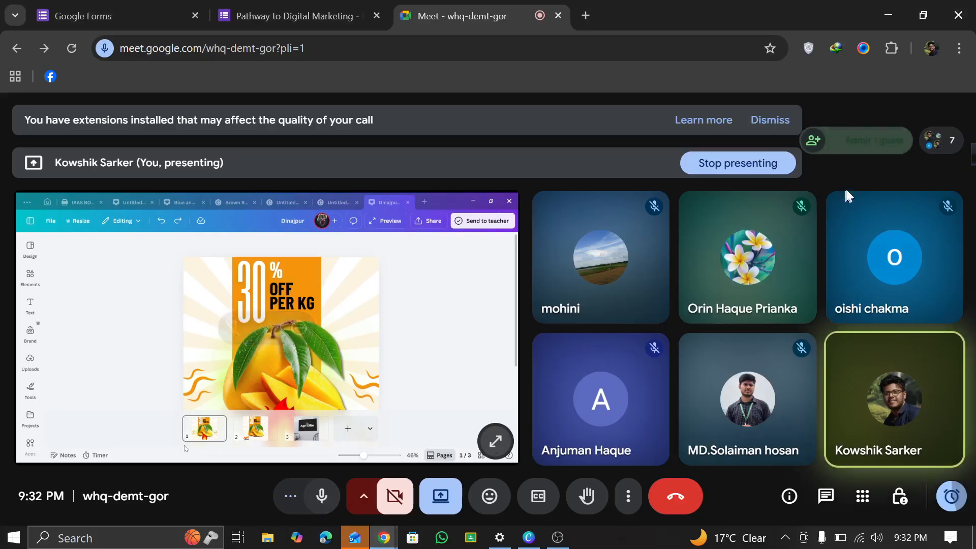
left_click(860, 139)
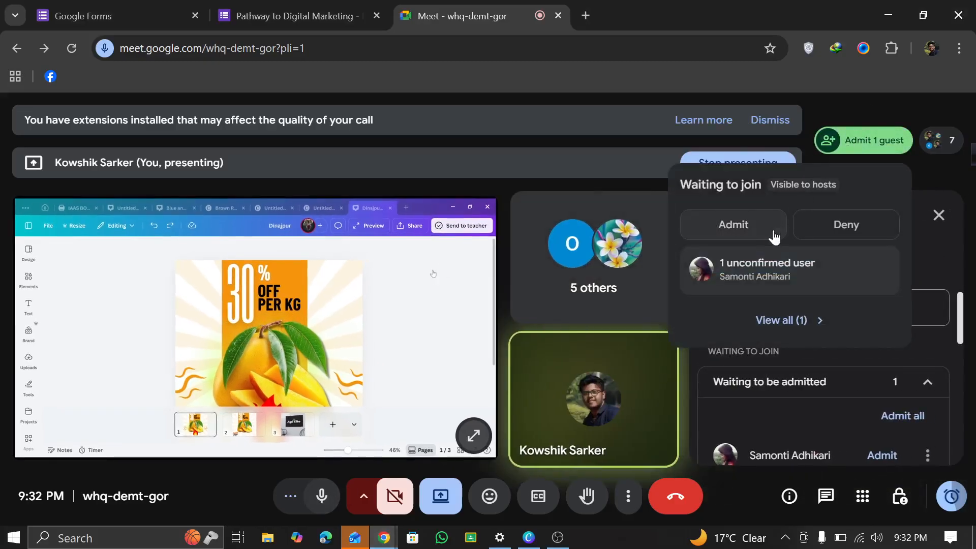
left_click(763, 232)
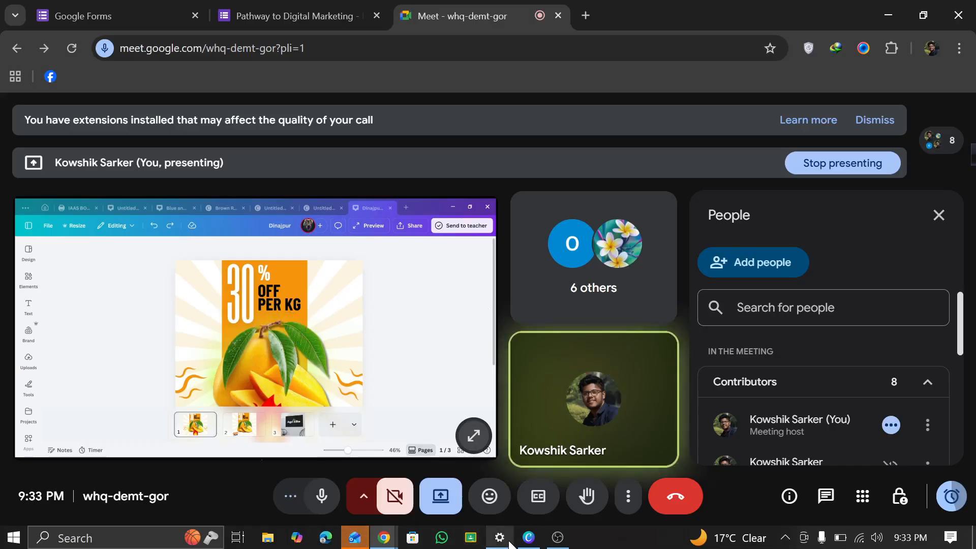
left_click(528, 538)
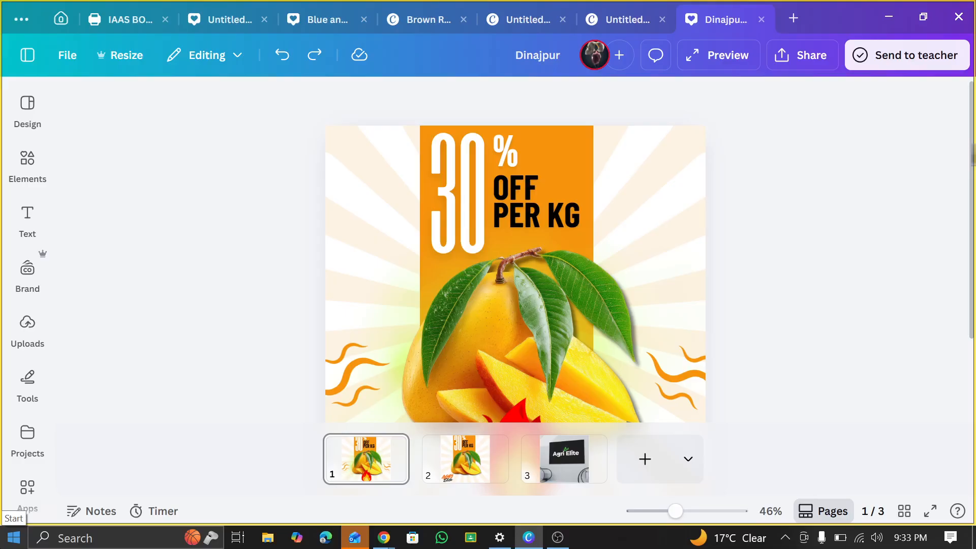
Add a blank page after the Agri Elite sign mockup on page 3
scroll(25, 396, "down", 1)
left_click(27, 101)
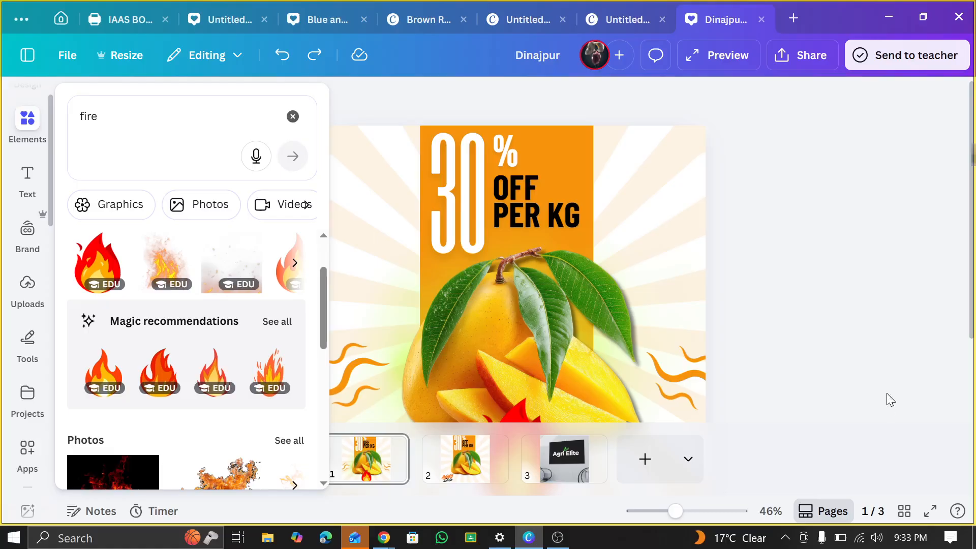
left_click(565, 457)
left_click(546, 338)
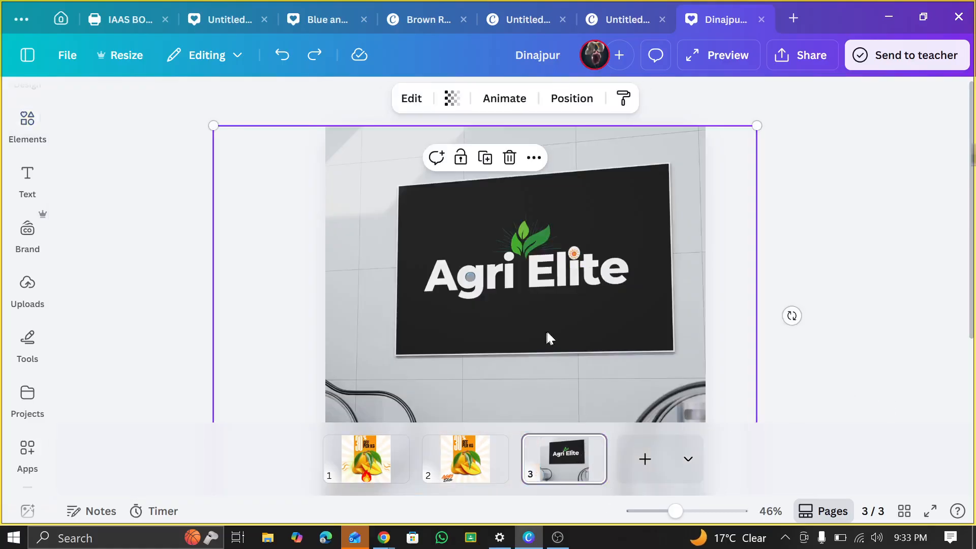
left_click(629, 462)
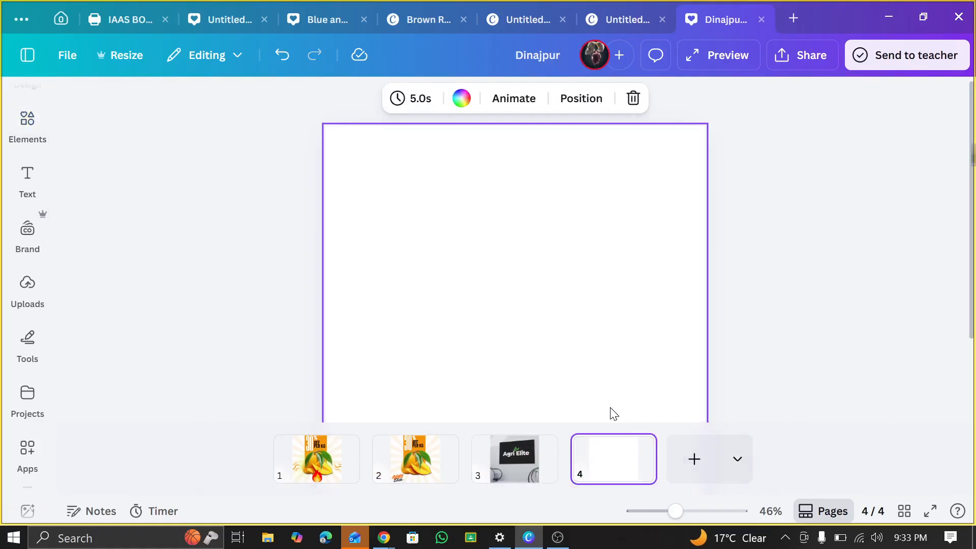
Search the elements library for "chart" and look through the results
left_click(40, 139)
left_click(290, 109)
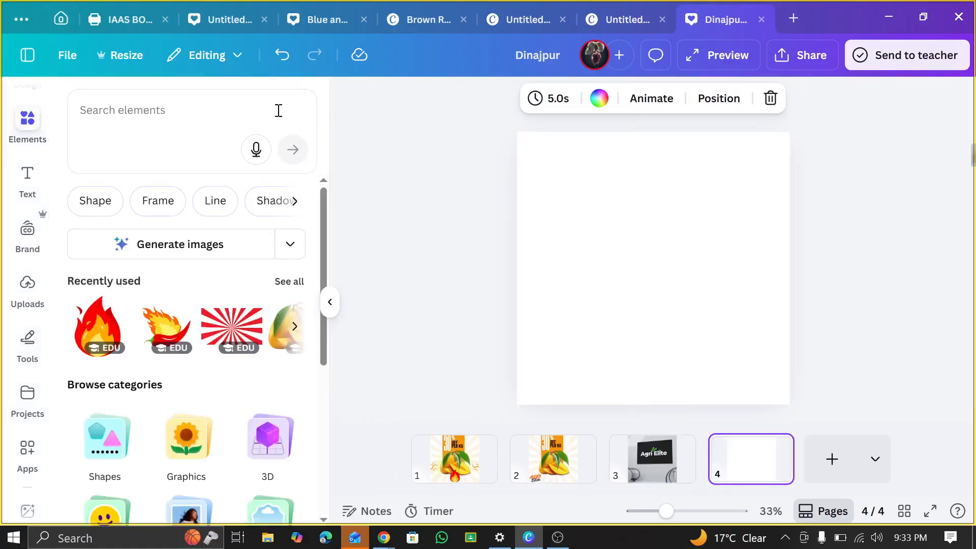
left_click(261, 106)
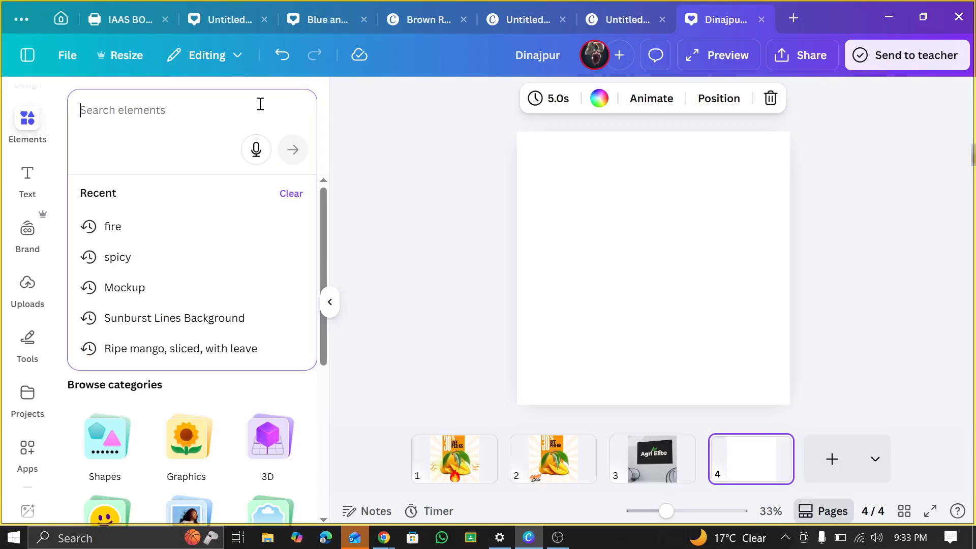
type("s")
key("BackSpace")
type("chart")
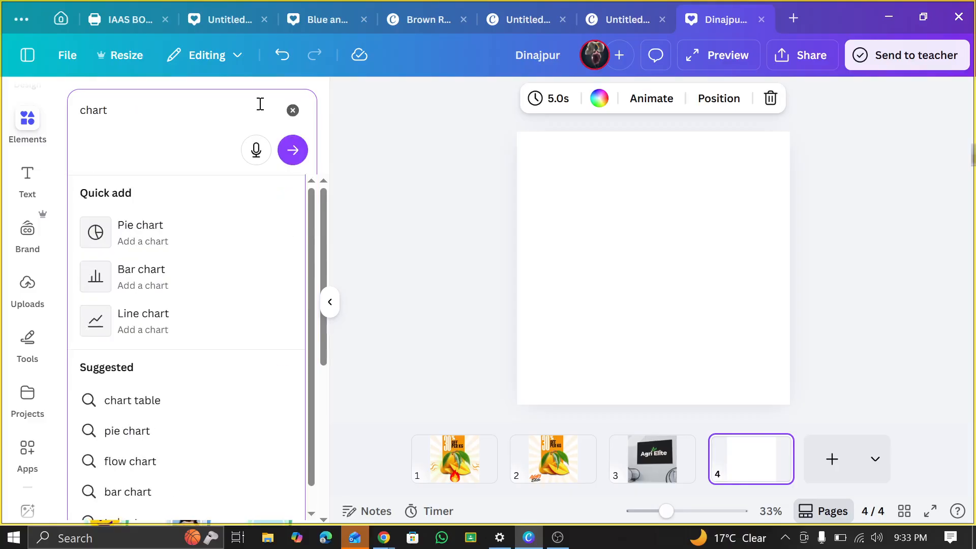
key("Return")
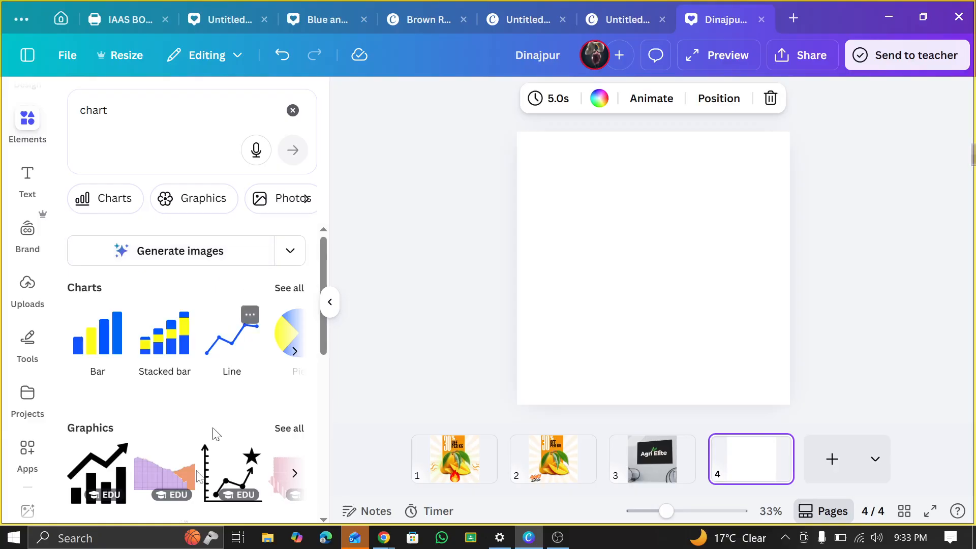
scroll(144, 323, "down", 2)
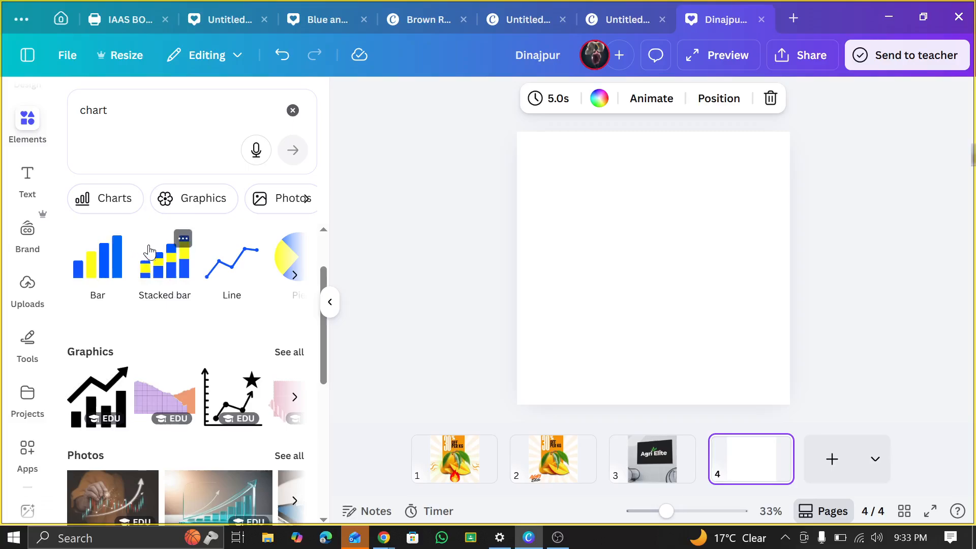
scroll(167, 337, "down", 8)
scroll(163, 328, "up", 10)
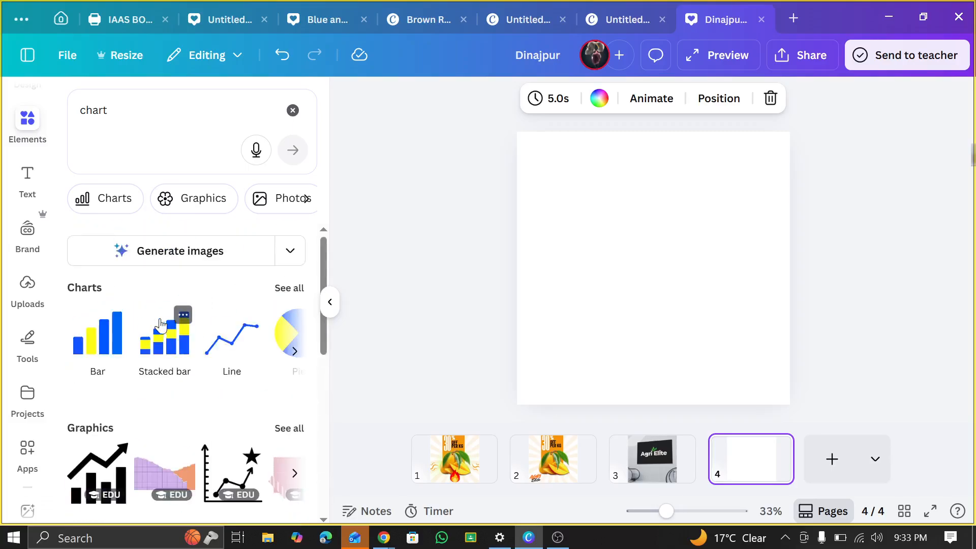
Show all results in the Charts category and examine the available chart types, including the Bar chart's keywords
left_click(285, 292)
scroll(261, 285, "down", 3)
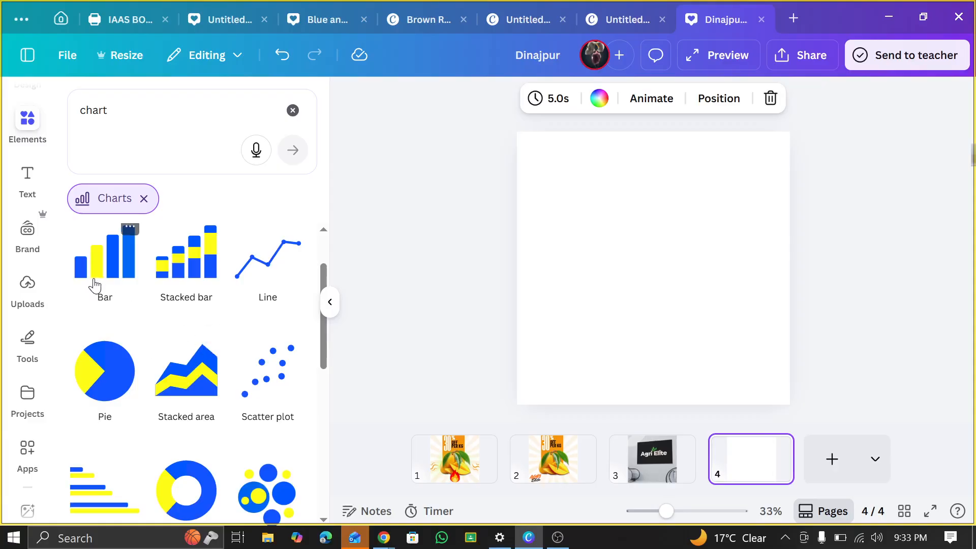
left_click(130, 230)
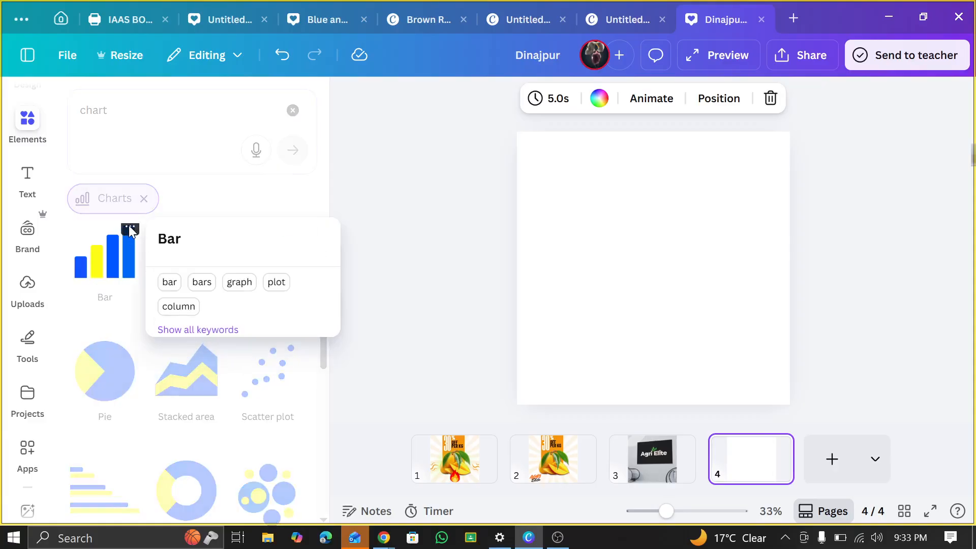
left_click(83, 324)
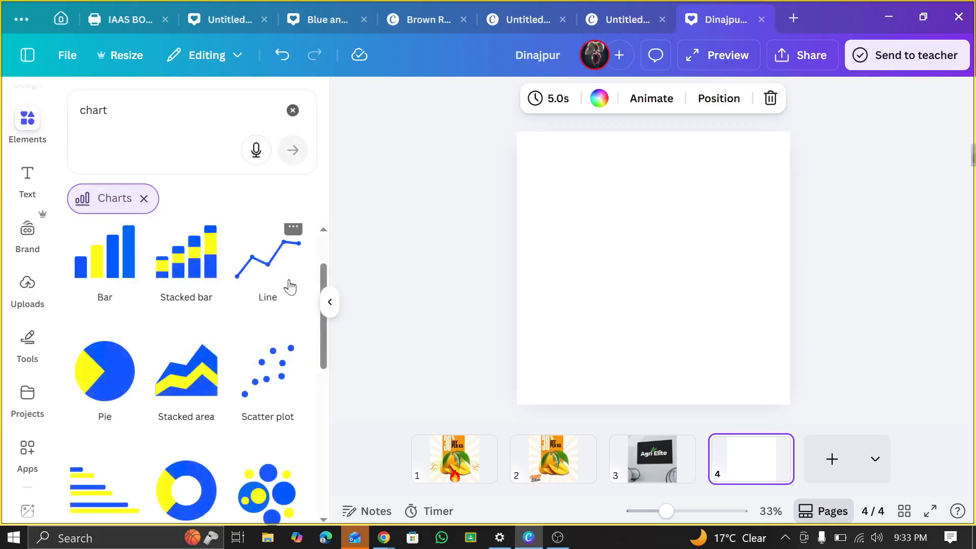
scroll(122, 387, "down", 1)
scroll(123, 387, "down", 1)
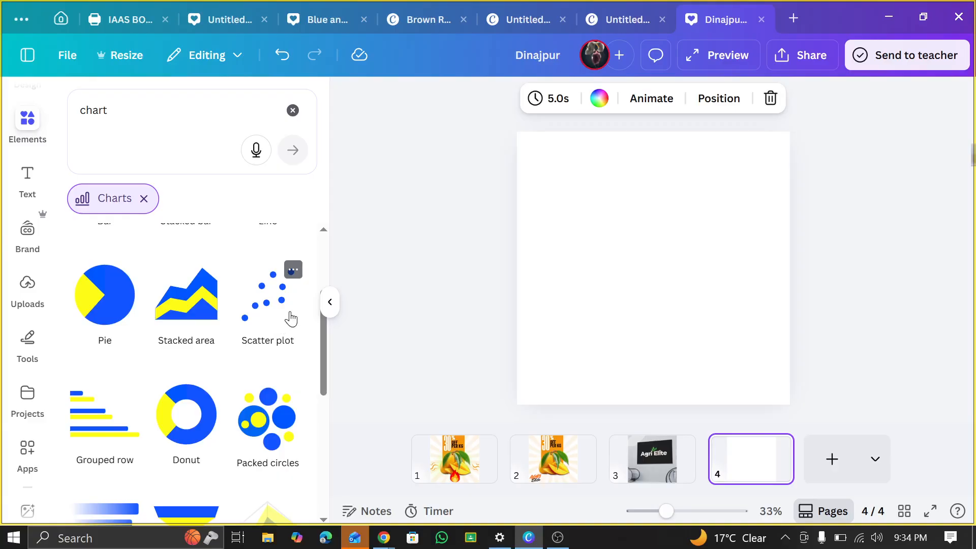
scroll(246, 366, "down", 6)
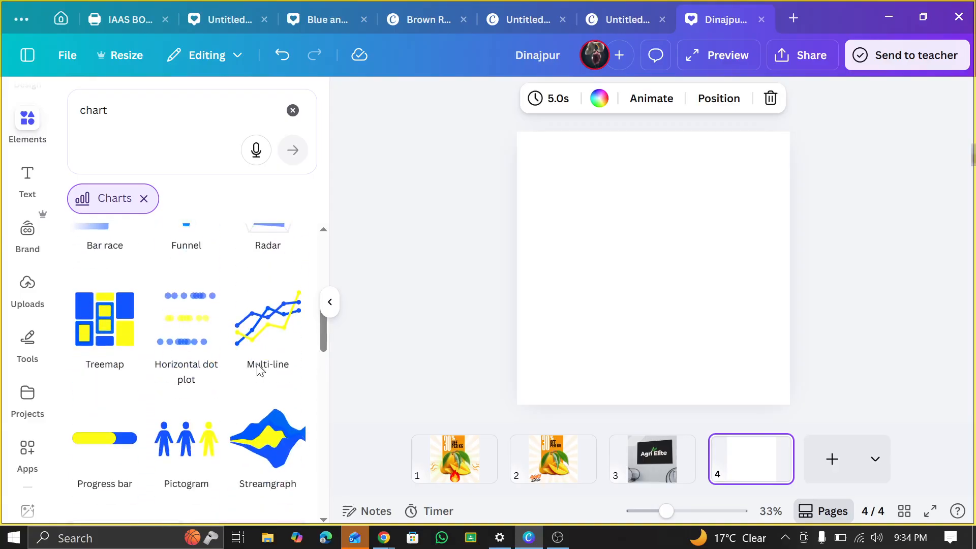
scroll(250, 373, "down", 3)
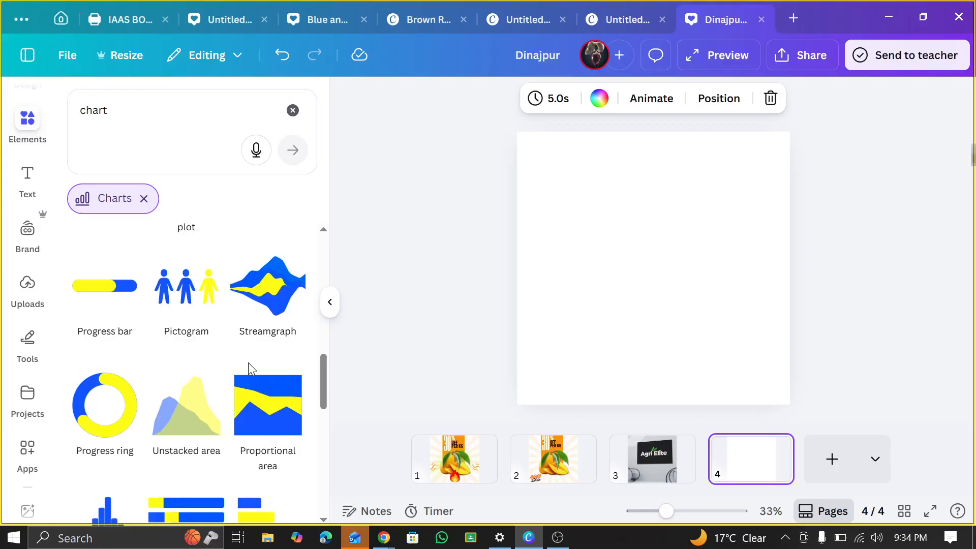
scroll(248, 362, "down", 2)
scroll(227, 372, "down", 4)
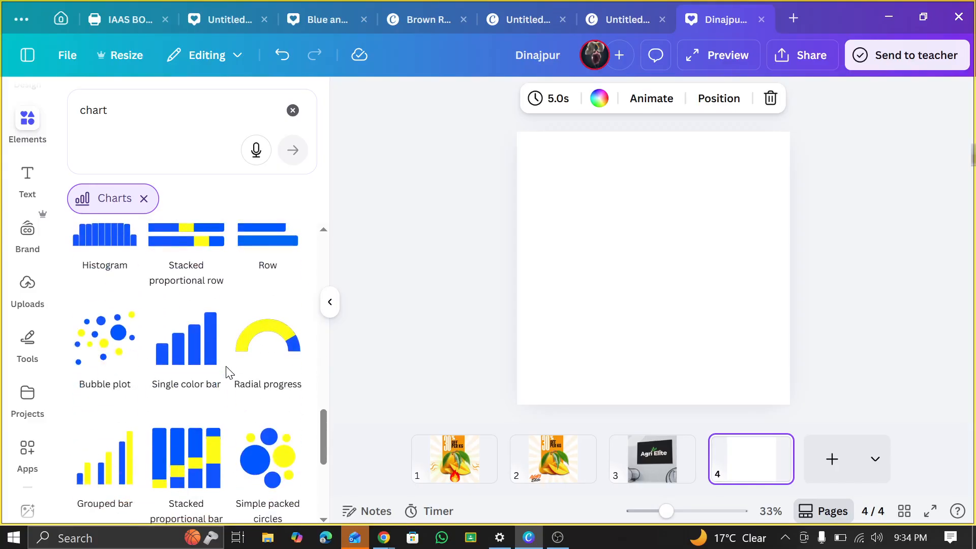
scroll(227, 373, "down", 5)
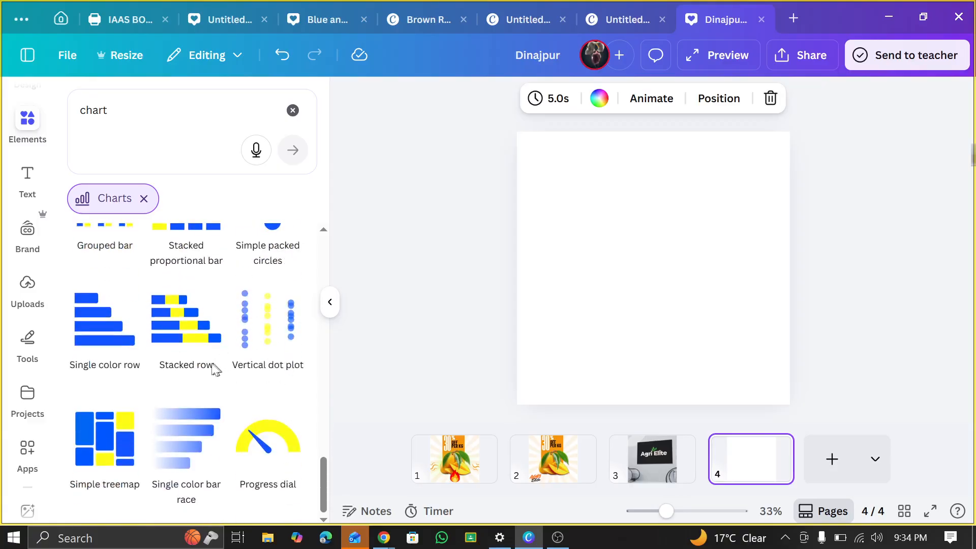
scroll(218, 370, "up", 7)
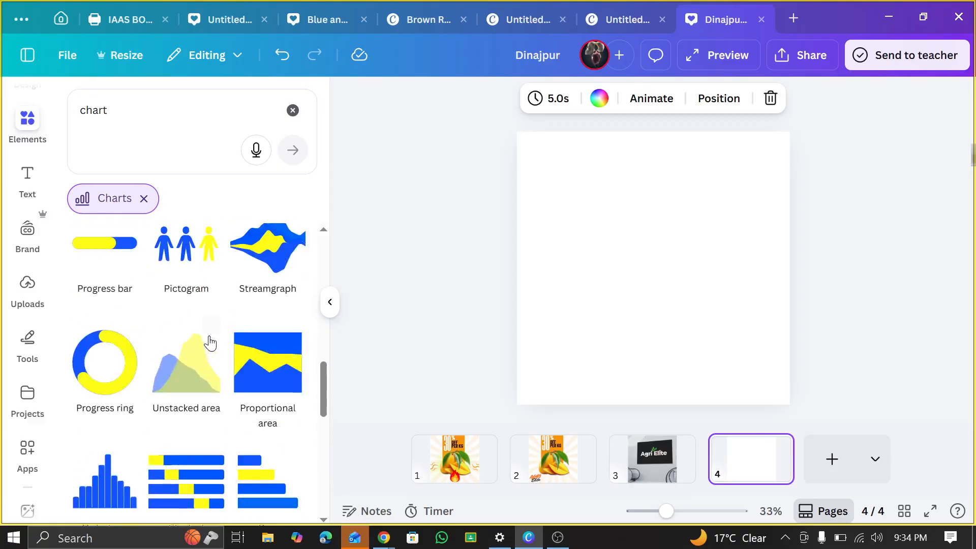
scroll(256, 396, "up", 2)
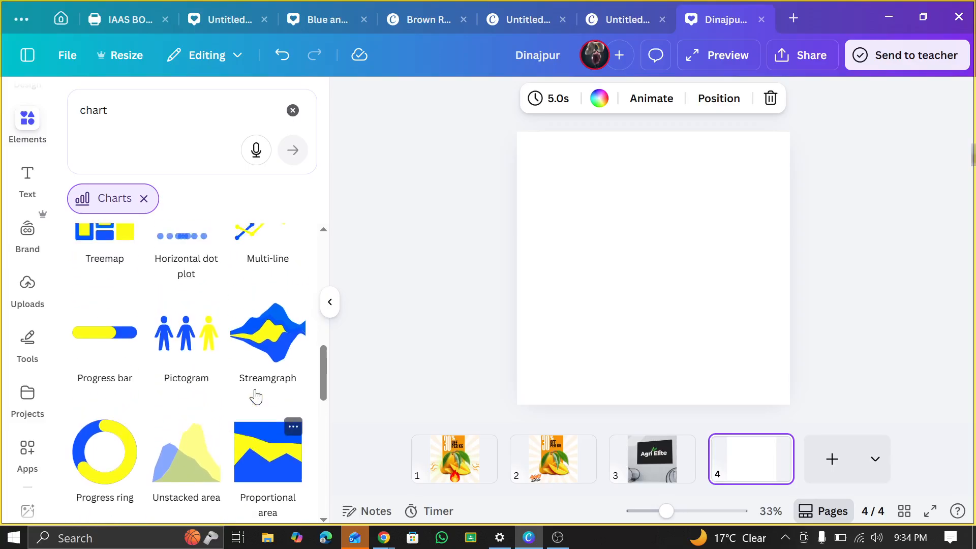
scroll(257, 397, "up", 3)
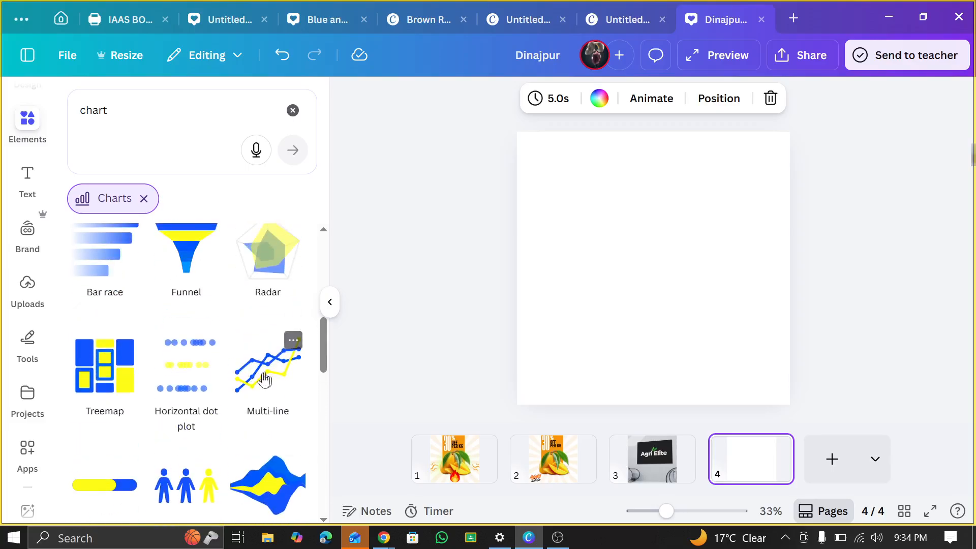
scroll(215, 406, "up", 3)
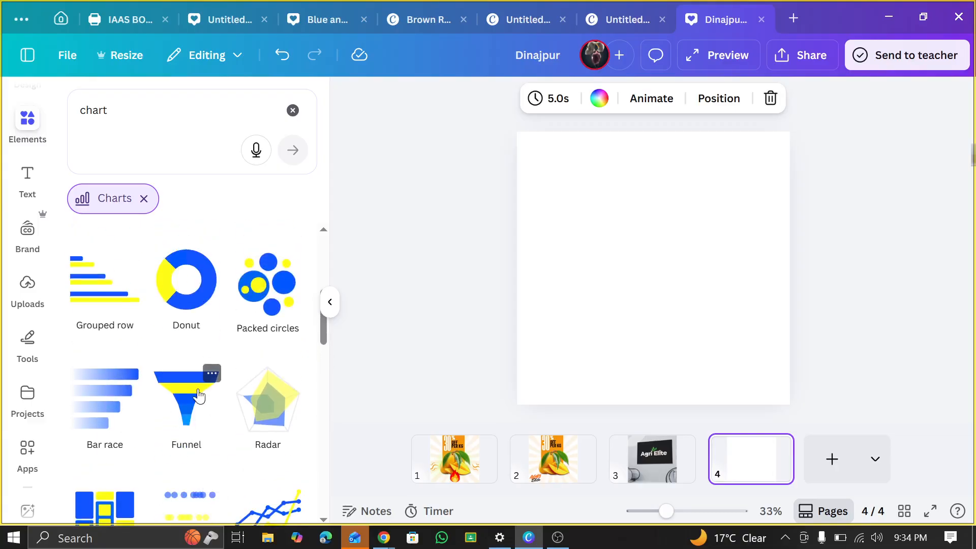
scroll(212, 398, "up", 1)
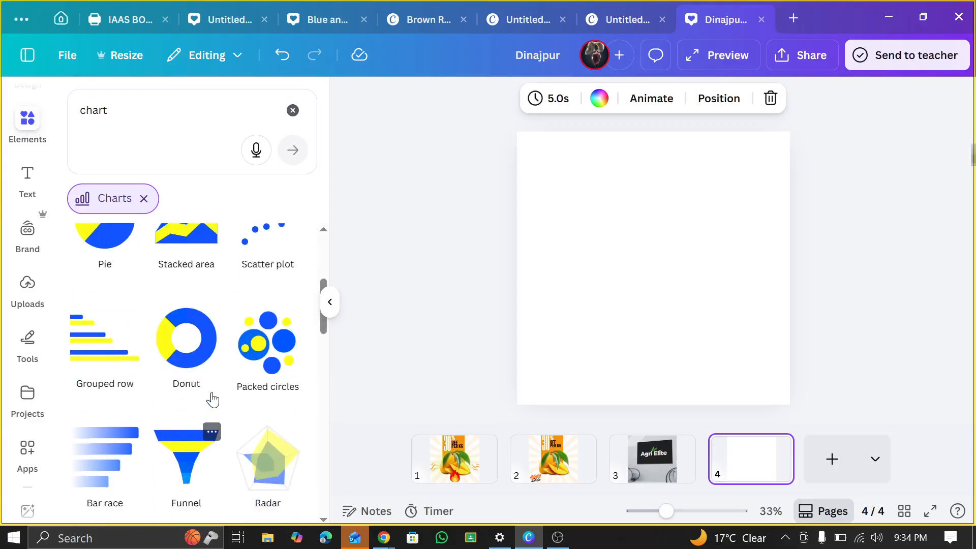
Insert a donut chart on blank page 4 and a pie chart on a new page 5
left_click(184, 347)
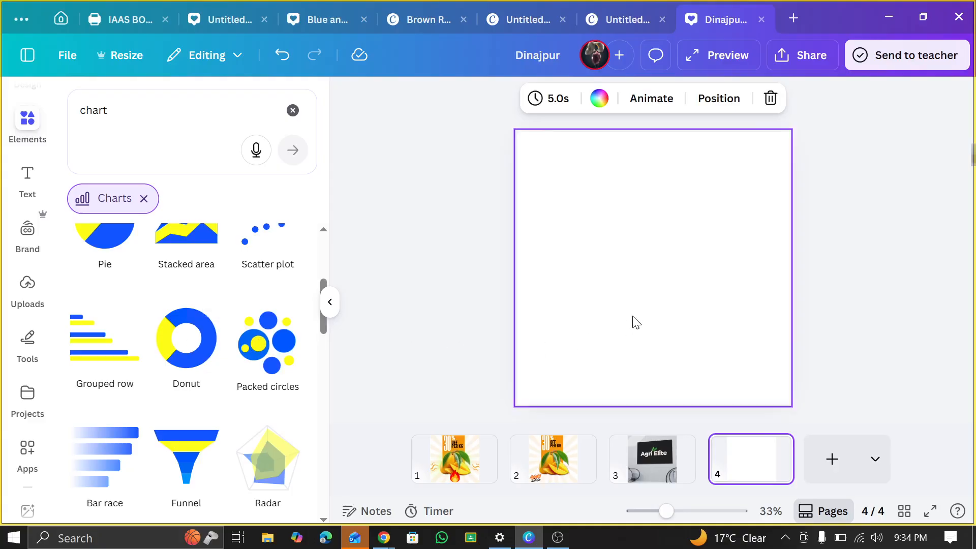
left_click(905, 293)
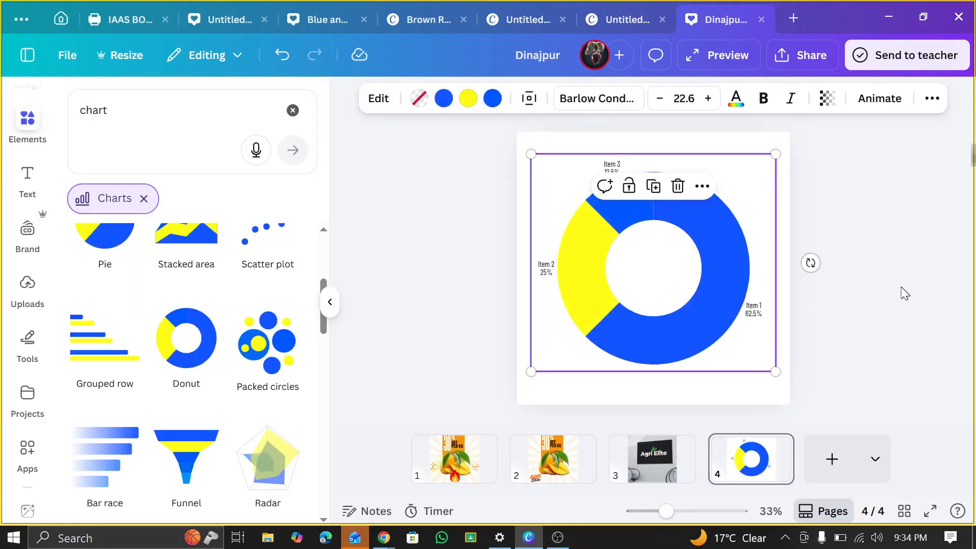
left_click(811, 464)
scroll(229, 365, "up", 3)
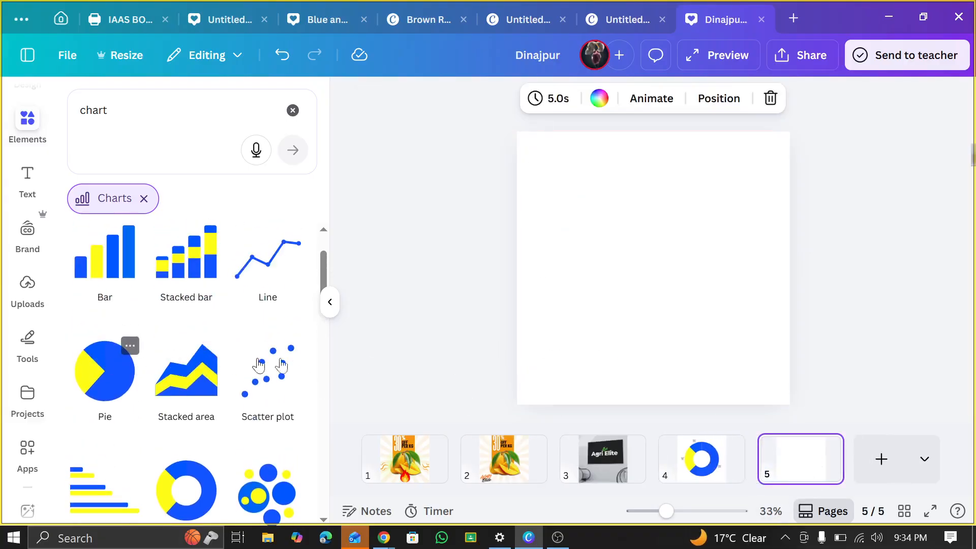
left_click(105, 370)
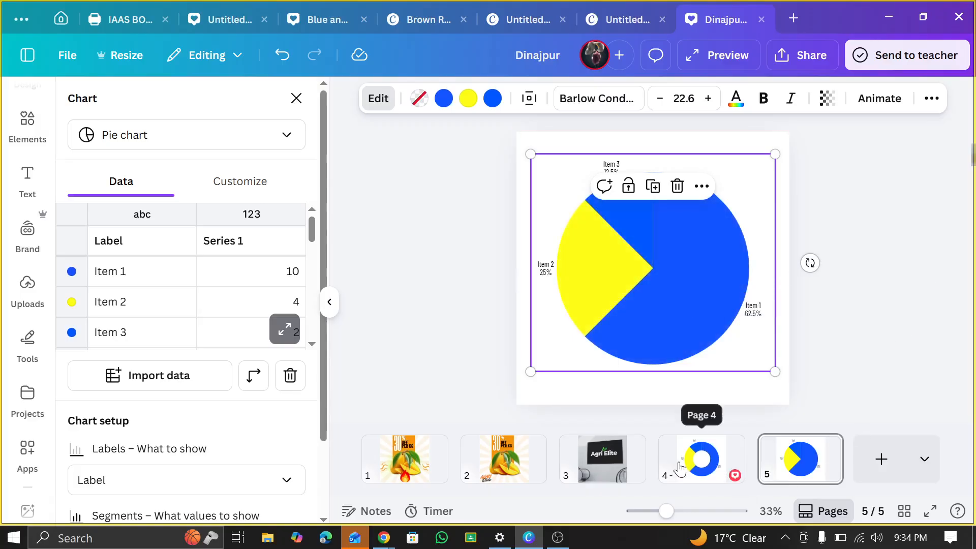
Add a sixth page and insert a bar chart on it
left_click(881, 459)
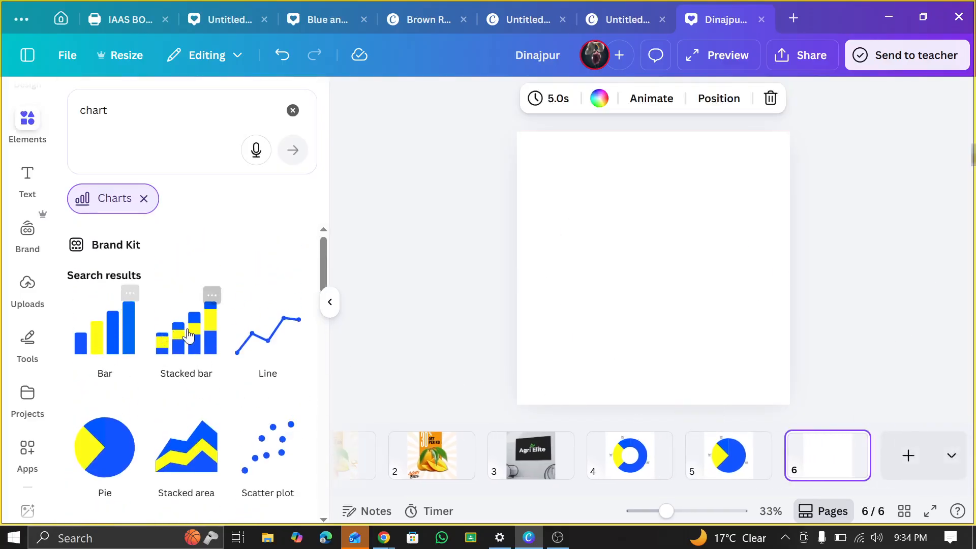
left_click(111, 337)
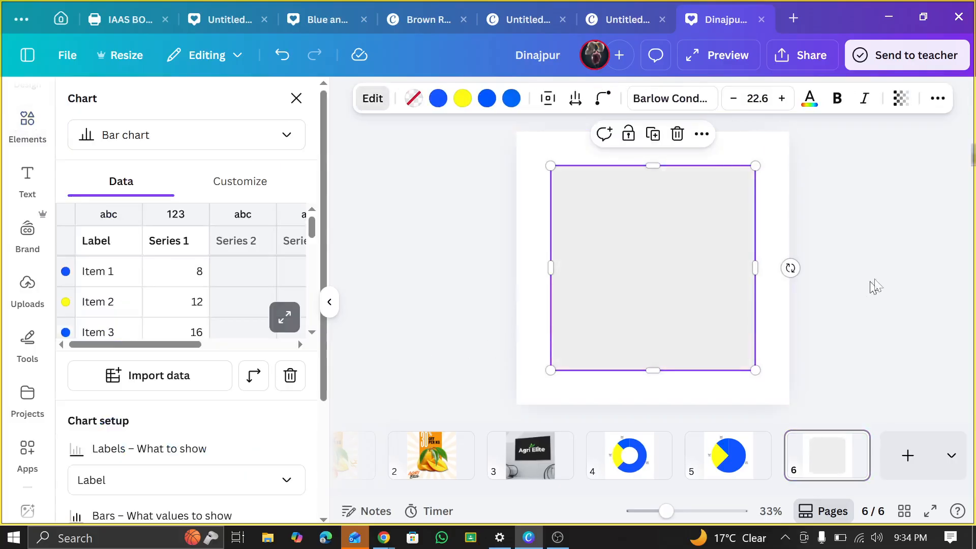
left_click(895, 263)
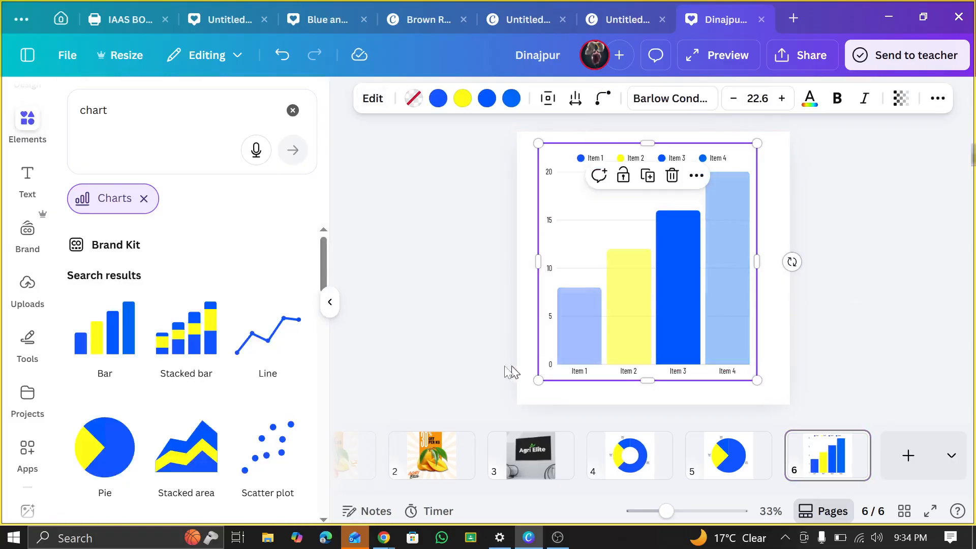
Scale the bar chart on page 6 down from its lower-left corner to about three-quarters of its size, and deselect it
left_click(585, 366)
left_click_drag(539, 381, 590, 324)
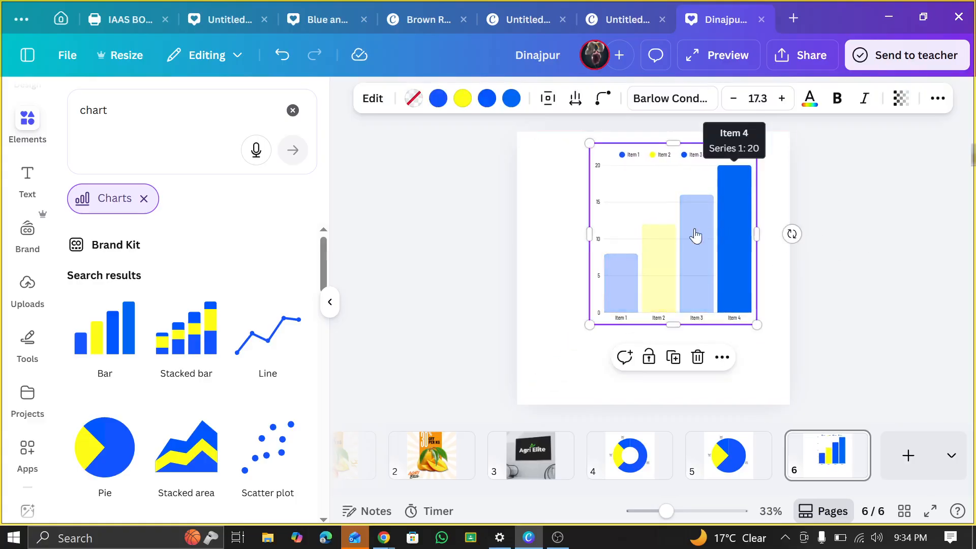
left_click(859, 309)
Open the donut chart's data on page 4, examine its label and Series 1 entries, and close the chart settings
left_click(629, 454)
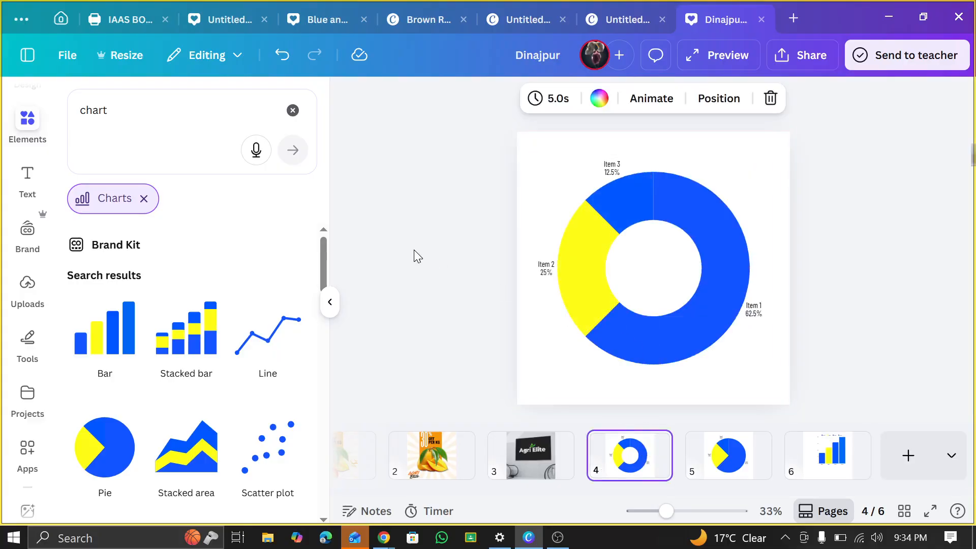
left_click(330, 303)
double_click(559, 270)
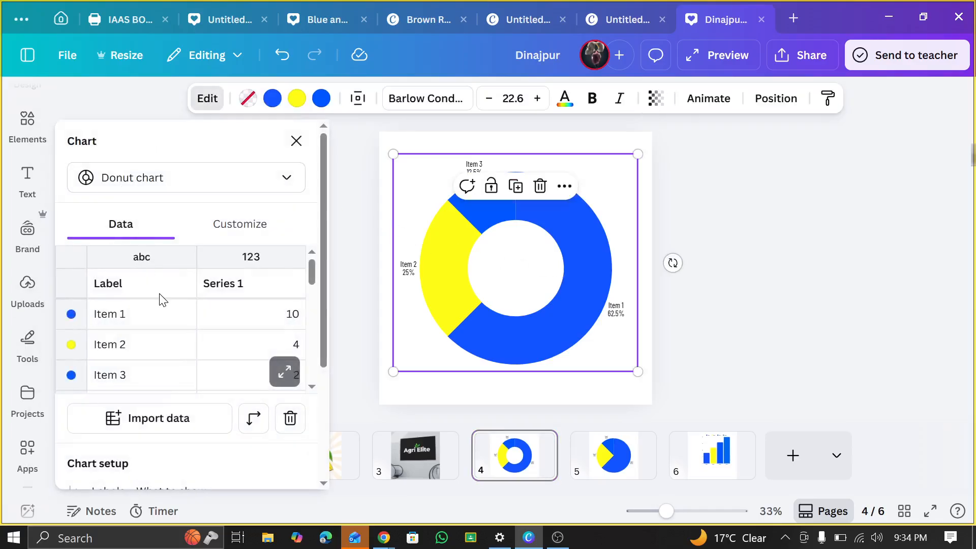
scroll(142, 321, "down", 2)
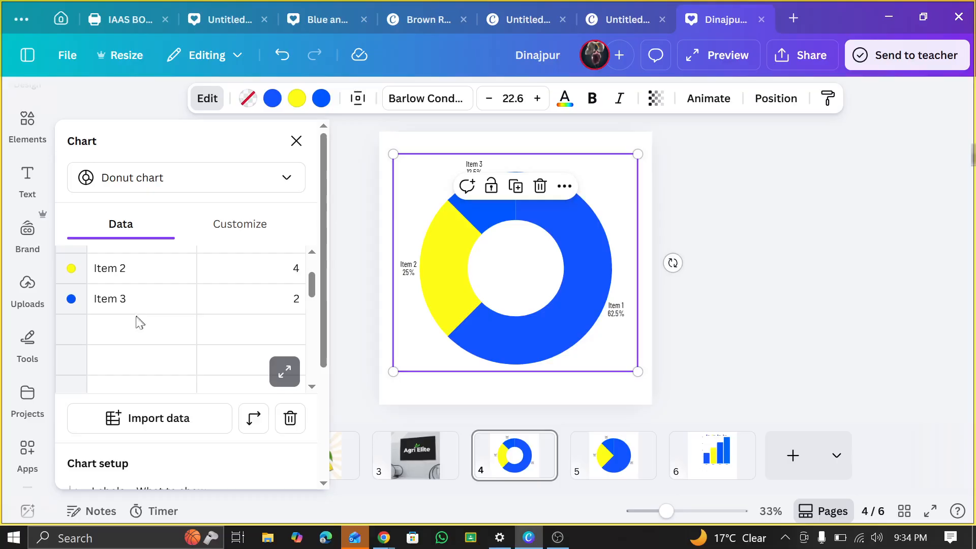
scroll(133, 345, "up", 2)
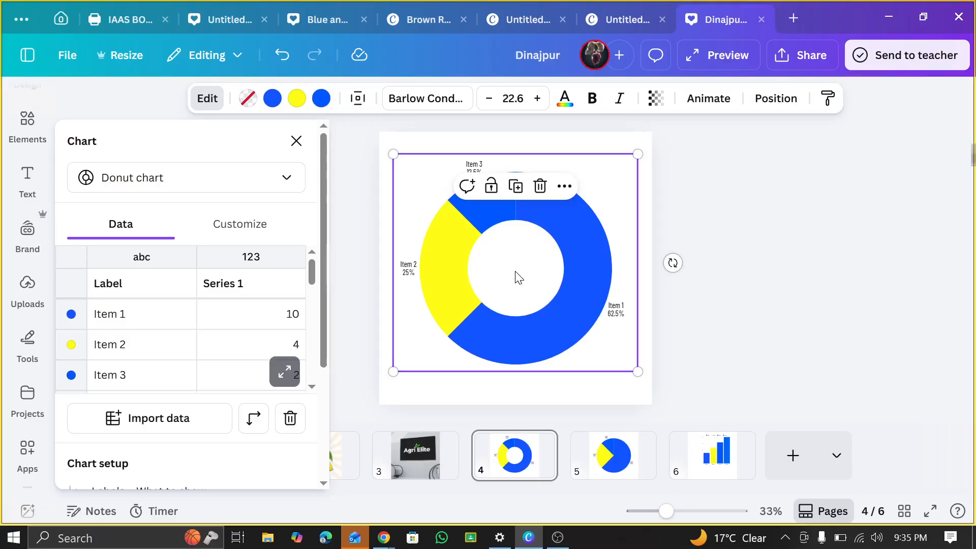
left_click(27, 232)
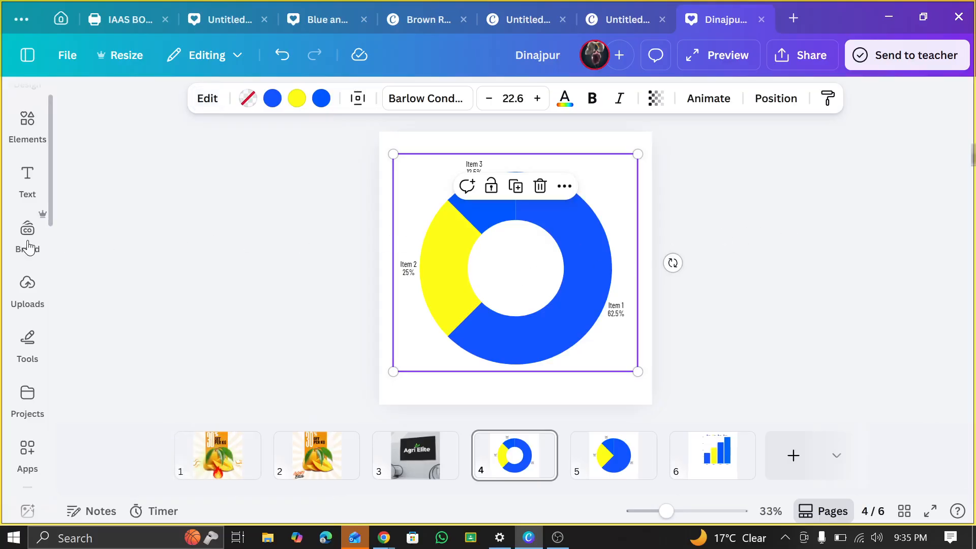
Place the round Pepsodent badge image from the uploaded files onto the donut chart on page 4
left_click(27, 285)
scroll(241, 346, "up", 3)
scroll(241, 347, "up", 7)
scroll(241, 344, "down", 8)
scroll(240, 342, "down", 10)
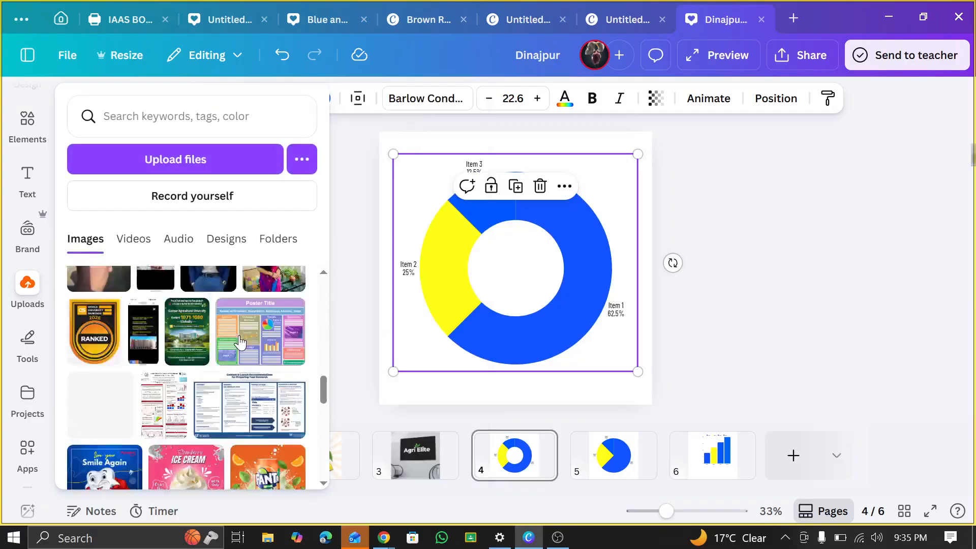
scroll(240, 343, "down", 3)
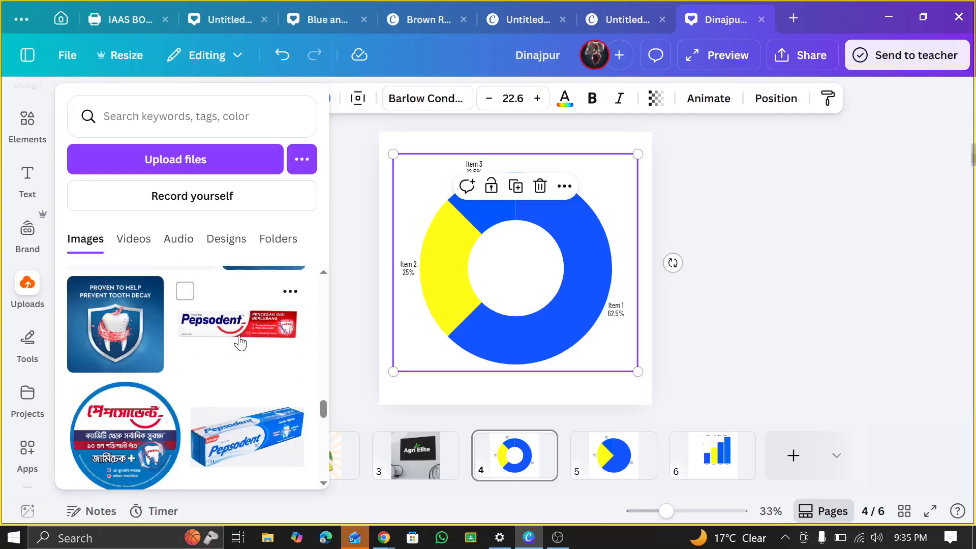
scroll(241, 343, "down", 2)
left_click(127, 371)
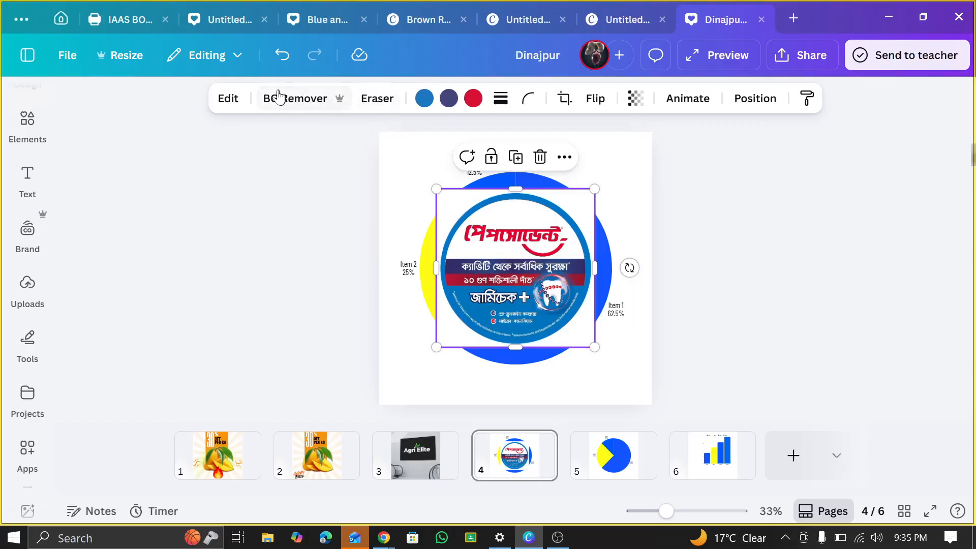
Remove the badge image's background, scale it down to fit the donut chart's hole, and deselect it
left_click(284, 98)
left_click_drag(595, 347, 531, 298)
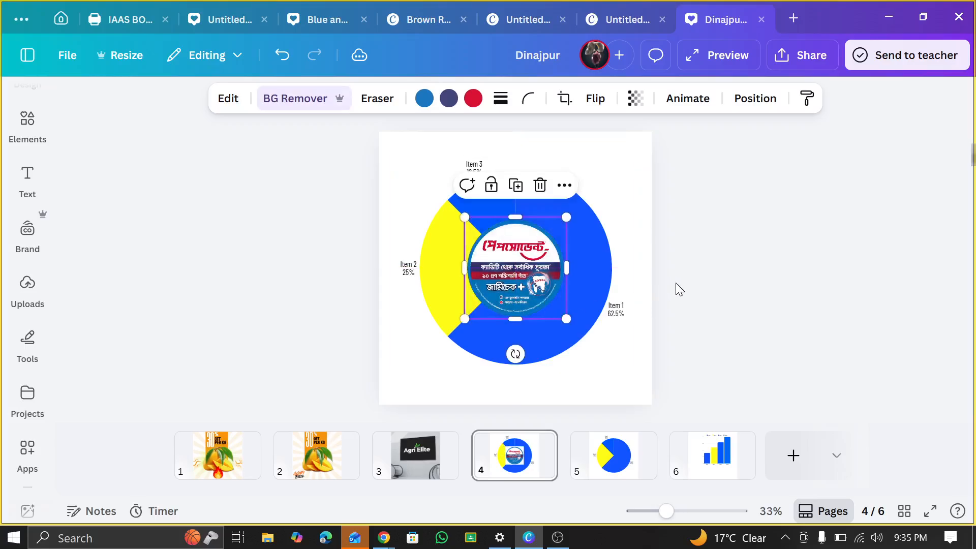
left_click(689, 276)
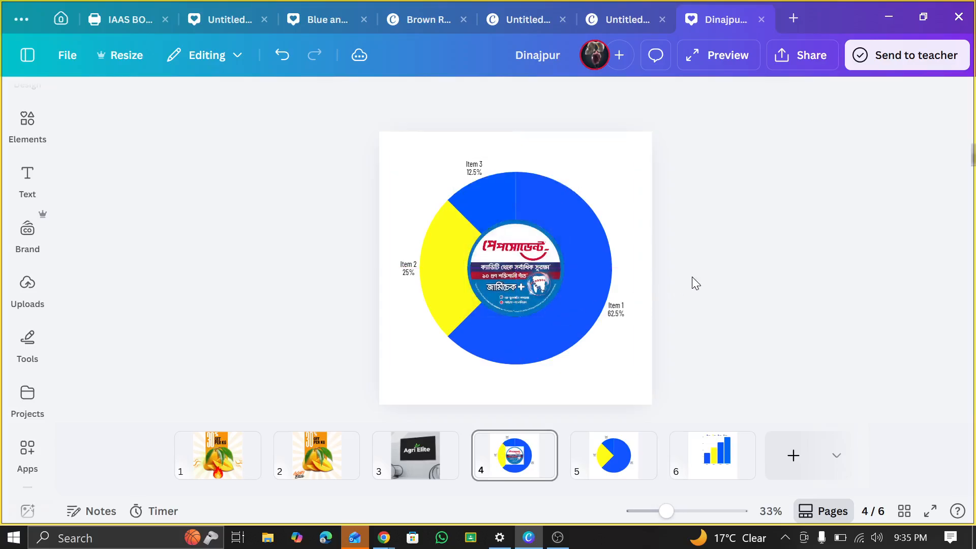
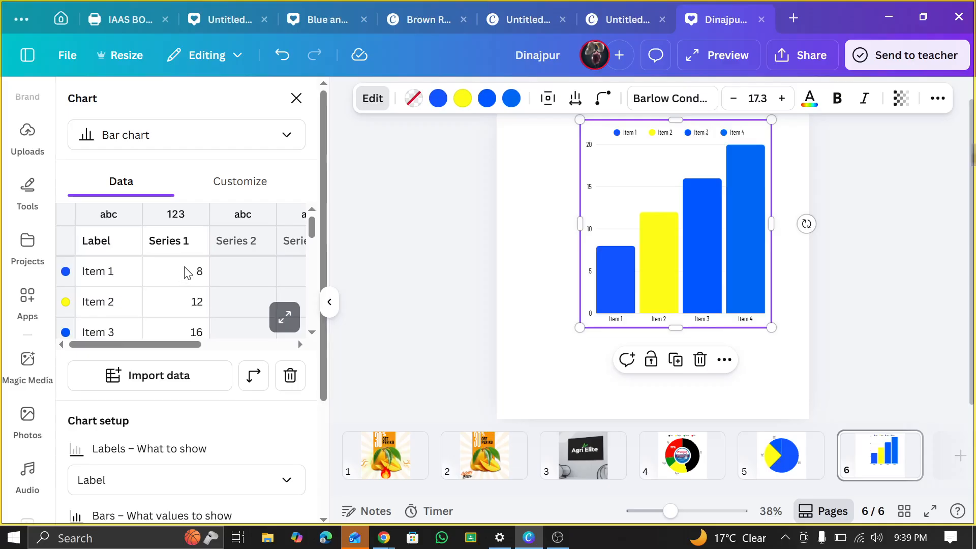
Widen the bar chart on page 6 to about 1,094 px, scale it down proportionally, and reposition it within the page
scroll(187, 273, "down", 2)
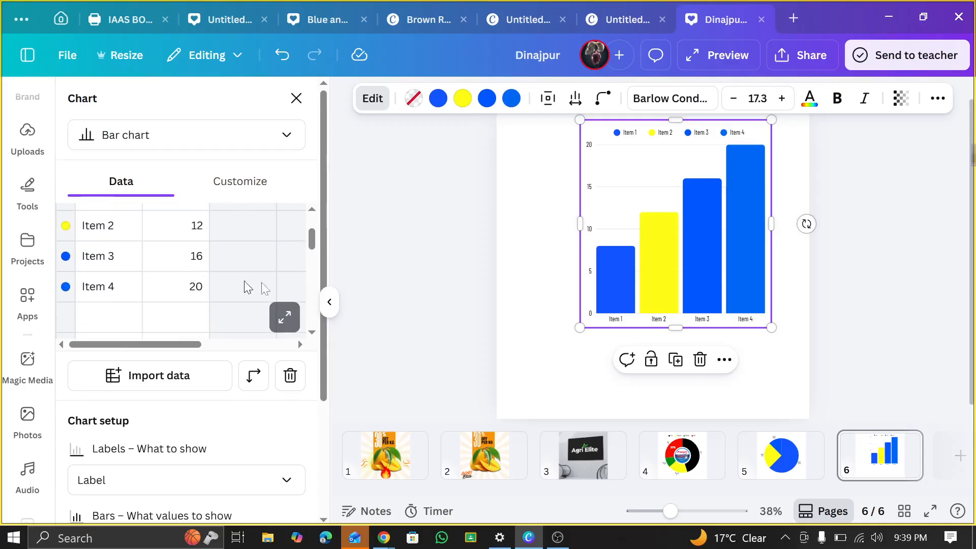
left_click_drag(774, 224, 902, 230)
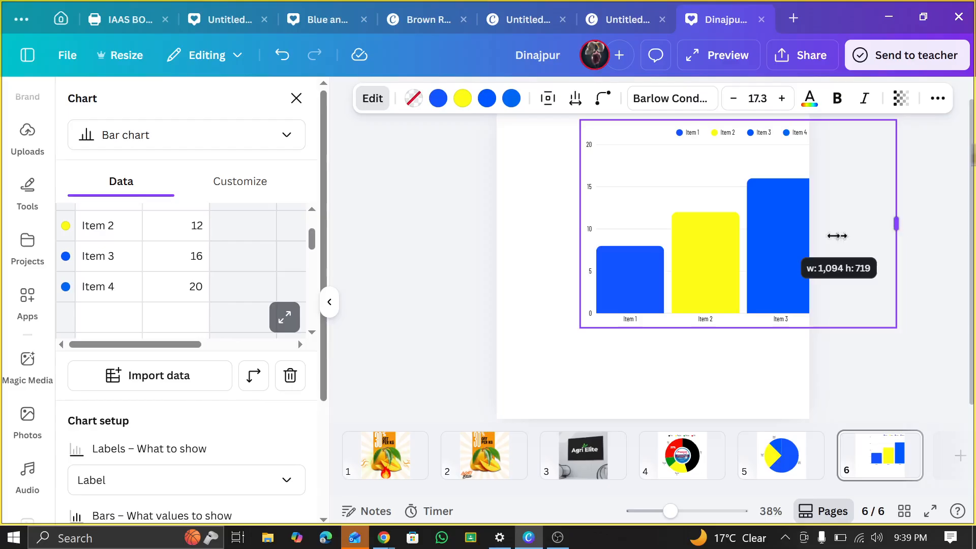
left_click_drag(743, 236, 645, 262)
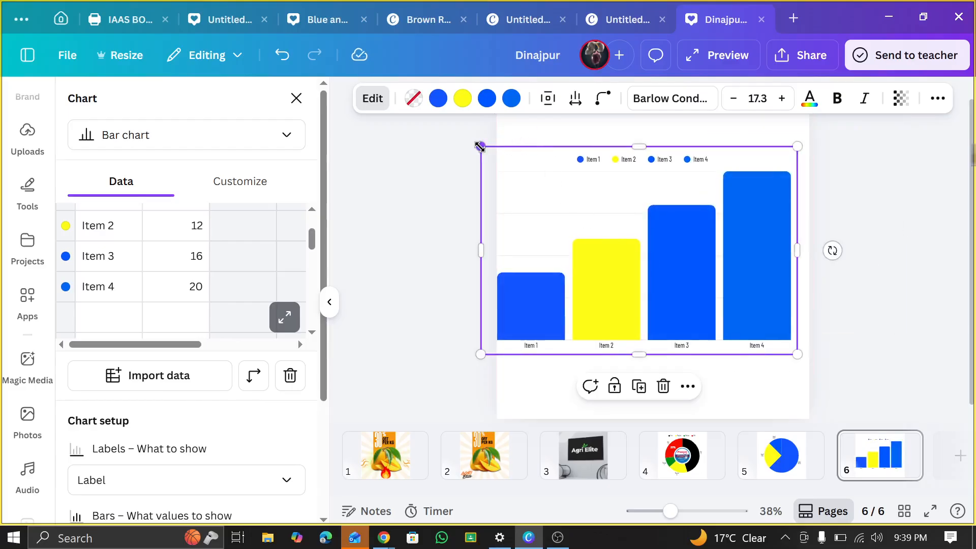
left_click_drag(479, 147, 556, 192)
left_click_drag(607, 247, 582, 227)
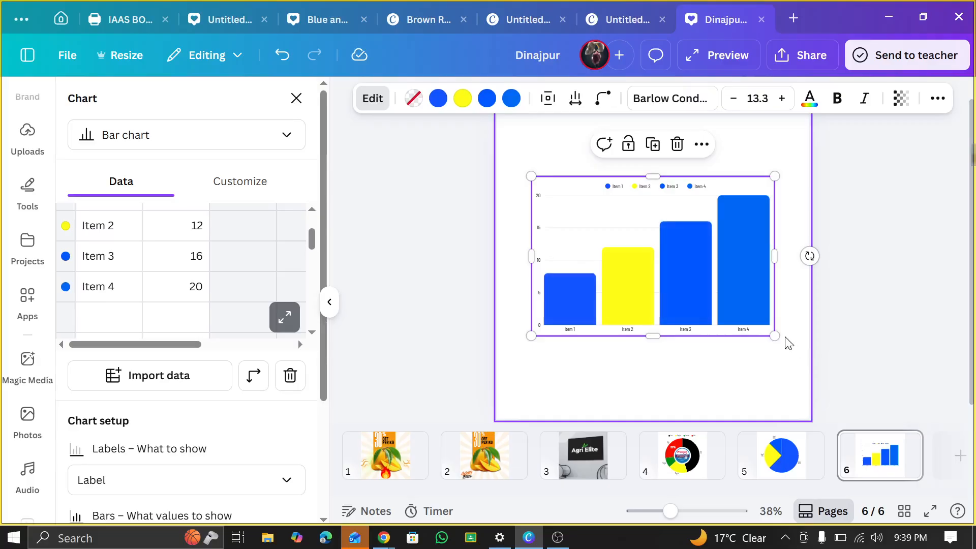
Scale the page 6 bar chart down further from its lower-right corner and deselect it
left_click_drag(775, 336, 731, 340)
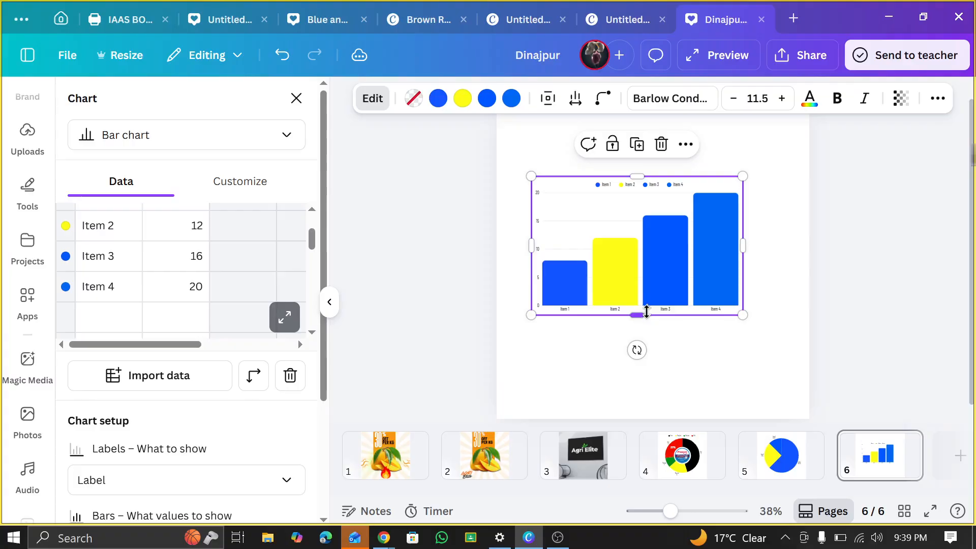
mouse_move(647, 311)
left_mouse_down()
mouse_move(634, 216)
mouse_move(630, 334)
mouse_move(644, 408)
mouse_move(630, 227)
mouse_move(642, 312)
mouse_move(654, 318)
left_mouse_up()
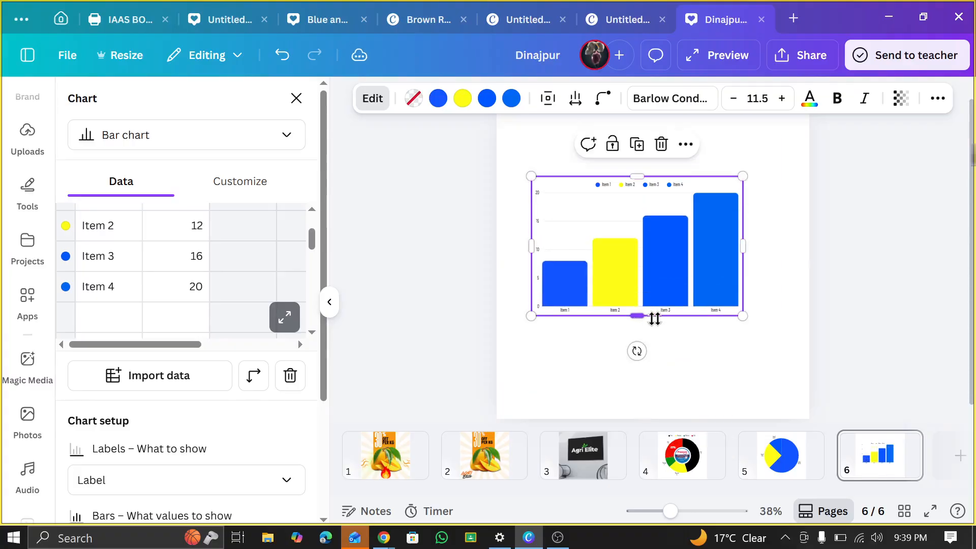
left_click(752, 322)
left_click(742, 314)
left_click_drag(743, 316, 719, 301)
left_click(914, 287)
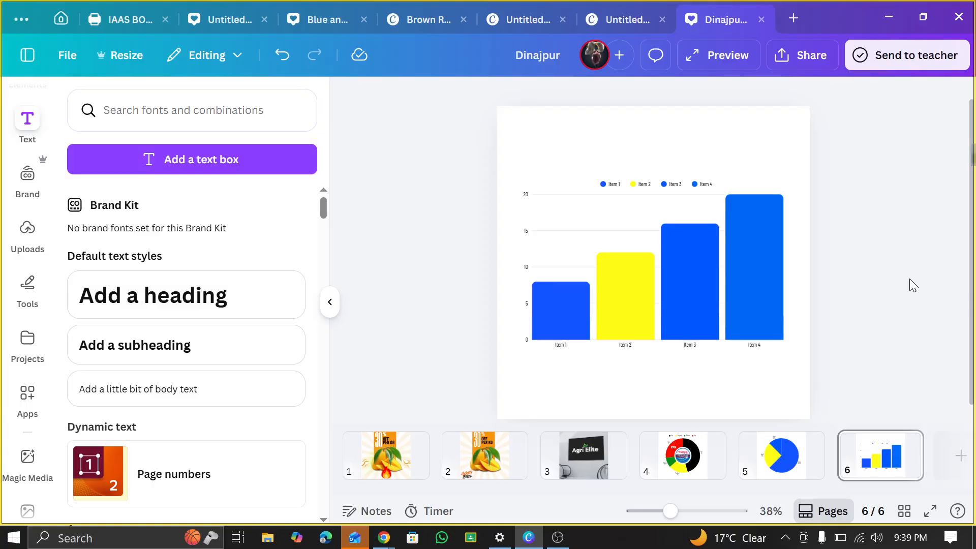
Review the charts on pages 5 and 4, and add a blank seventh page
mouse_move(388, 543)
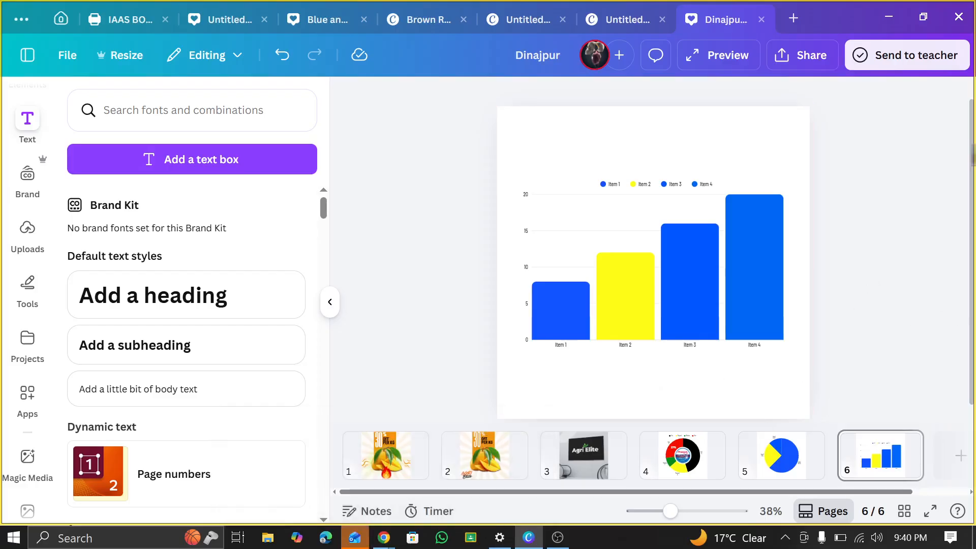
left_click(743, 452)
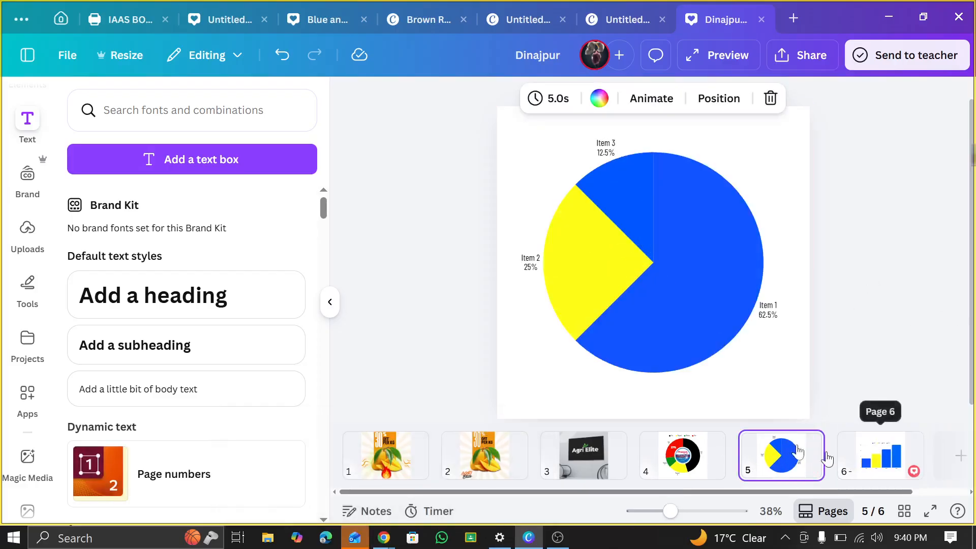
left_click(660, 464)
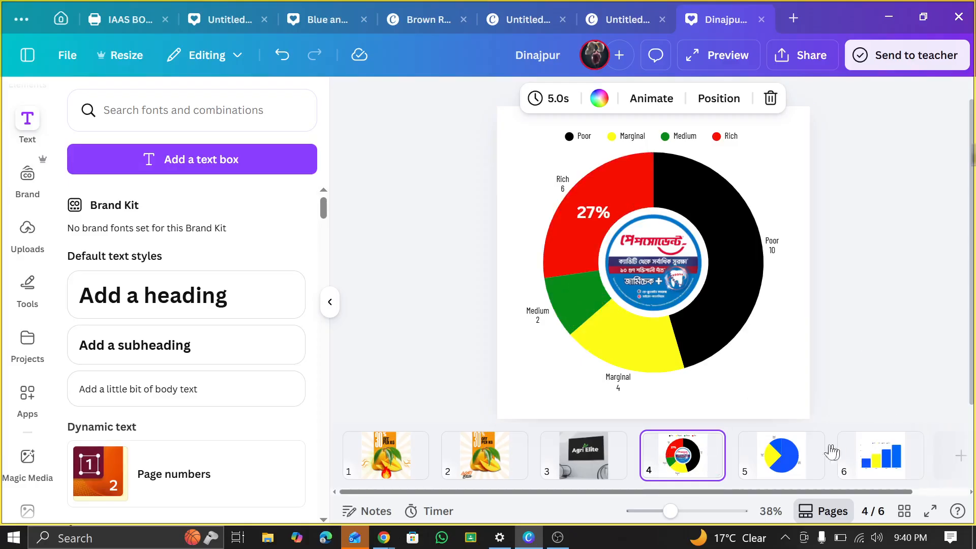
left_click(814, 469)
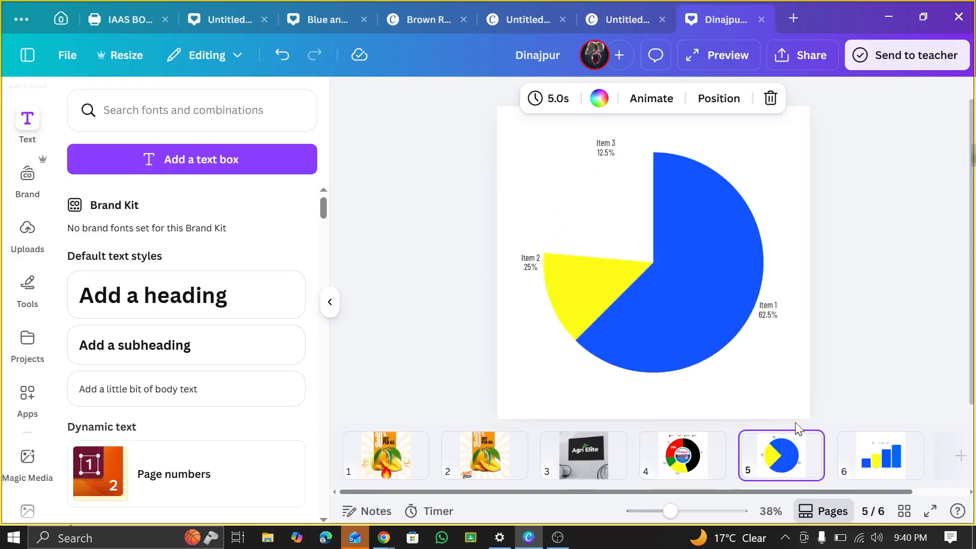
scroll(951, 464, "right", 2)
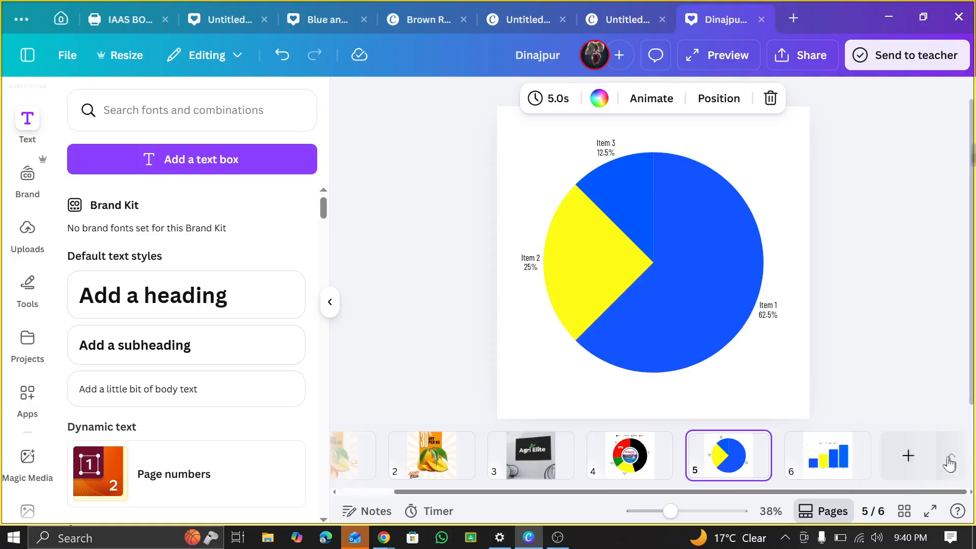
left_click(889, 462)
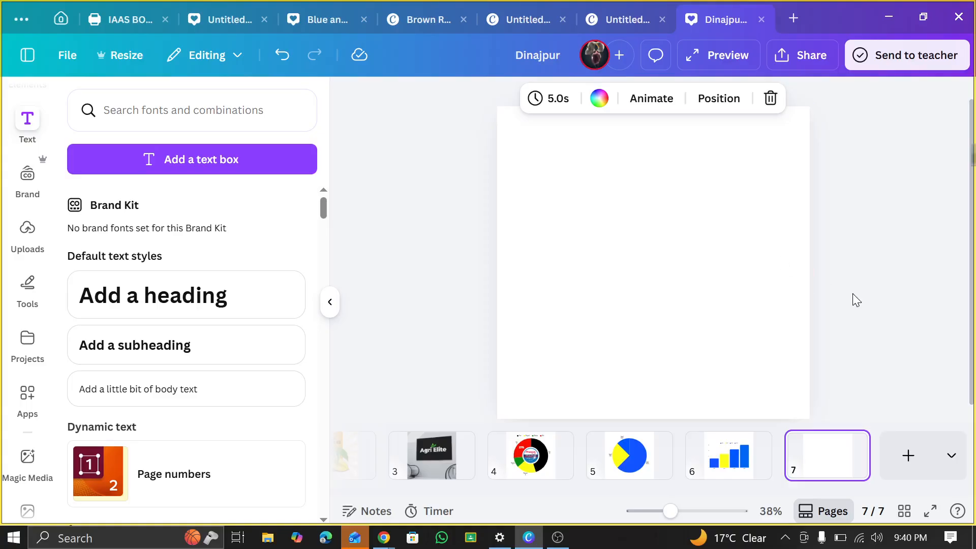
Open page 2 and select the sunburst background behind the mango poster
scroll(613, 462, "up", 3)
left_click(500, 450)
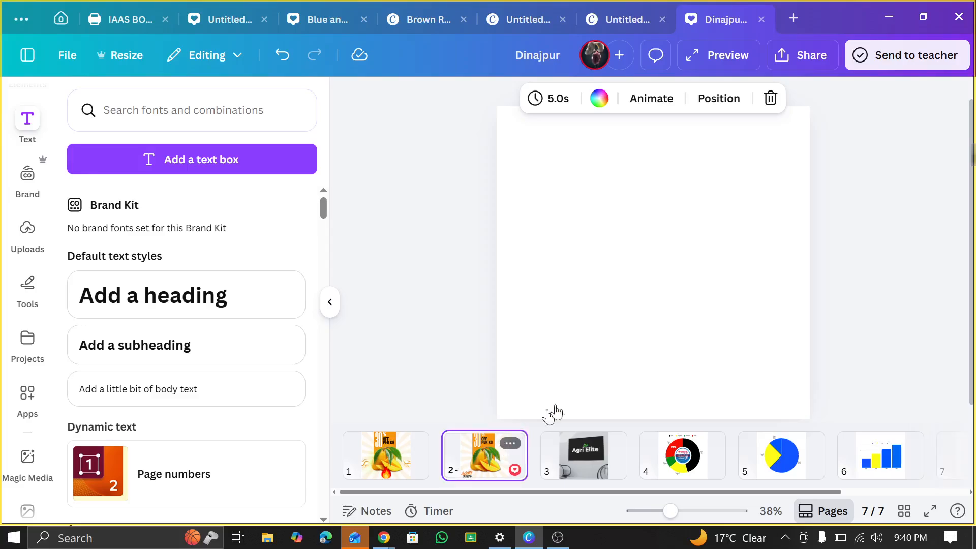
left_click(707, 387)
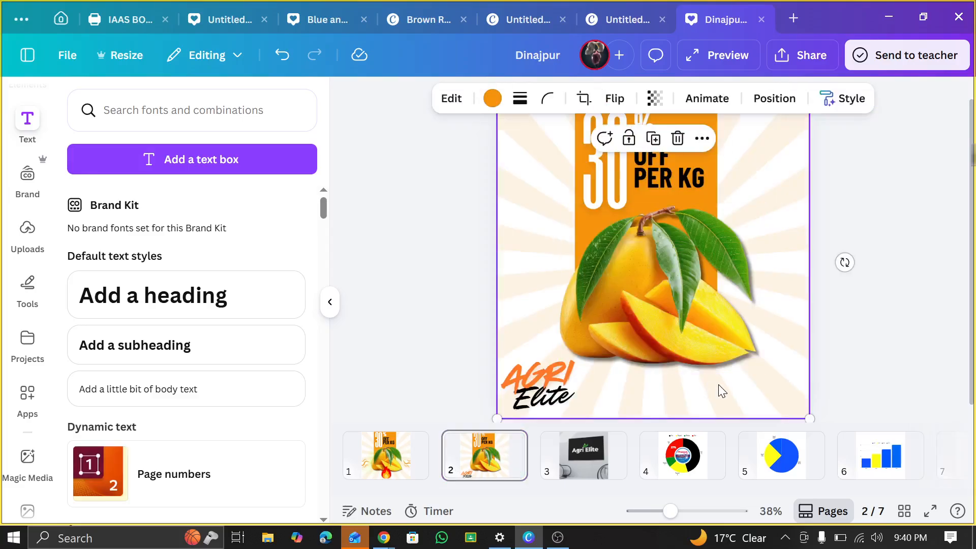
Shift the sunburst background out of alignment with the page and restore its original position
left_click_drag(718, 384, 649, 368)
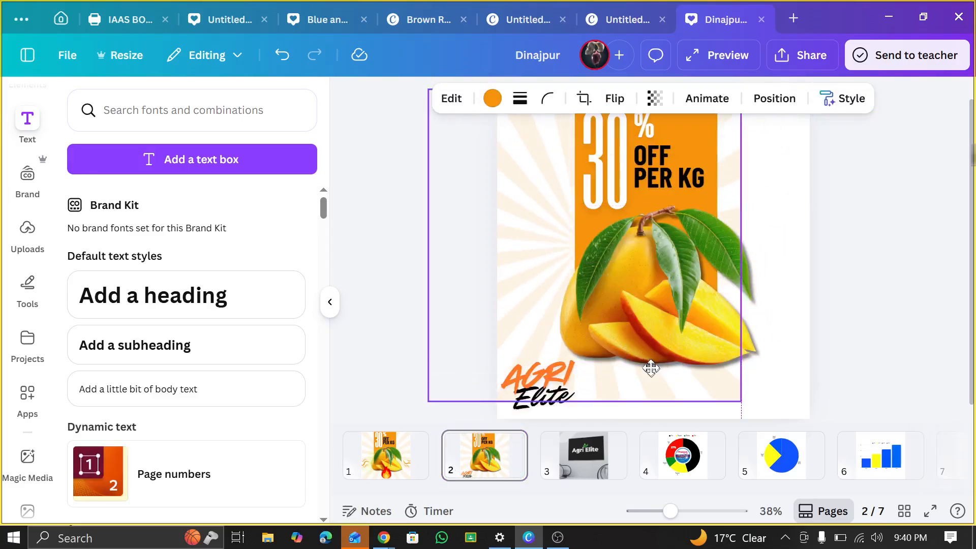
left_click(280, 55)
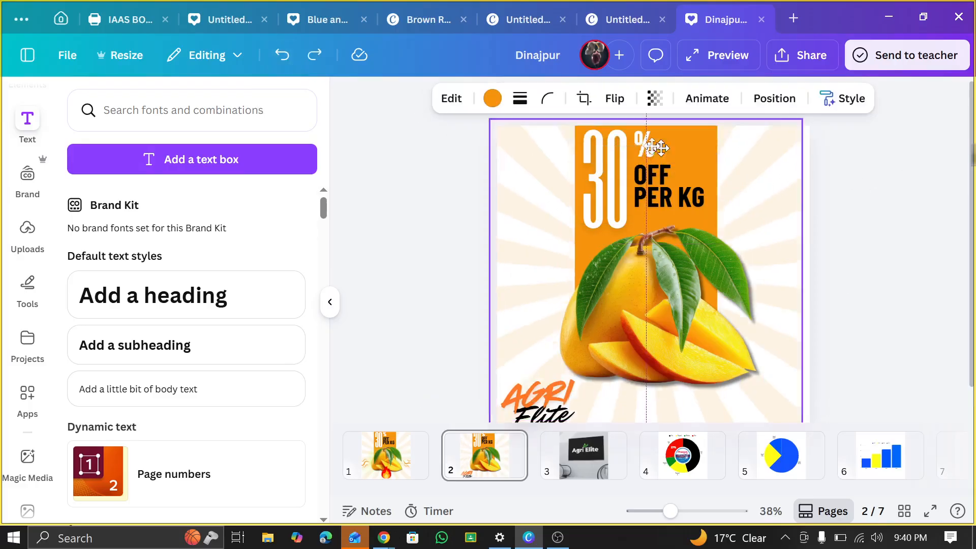
left_click_drag(659, 148, 778, 190)
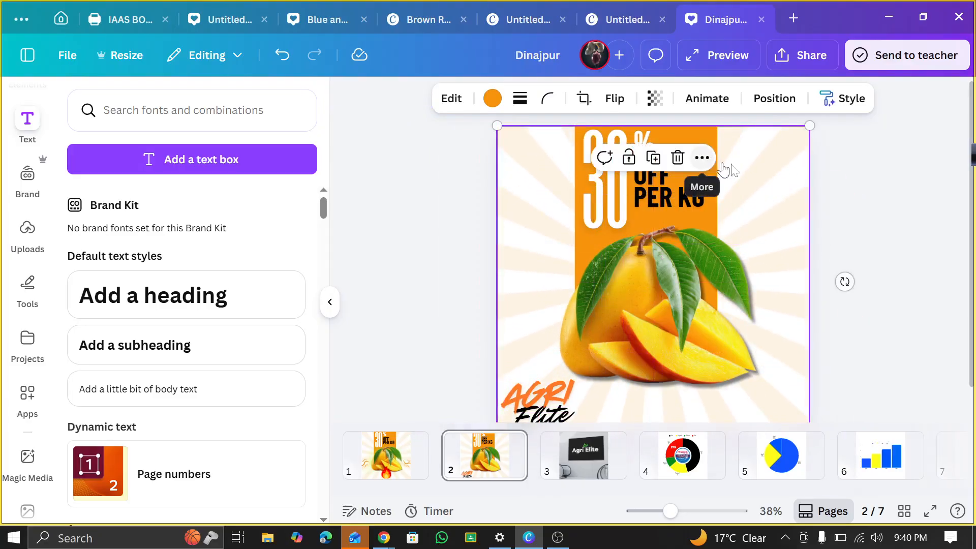
Lock the sunburst background, try to move it, and unlock it again
left_click(629, 158)
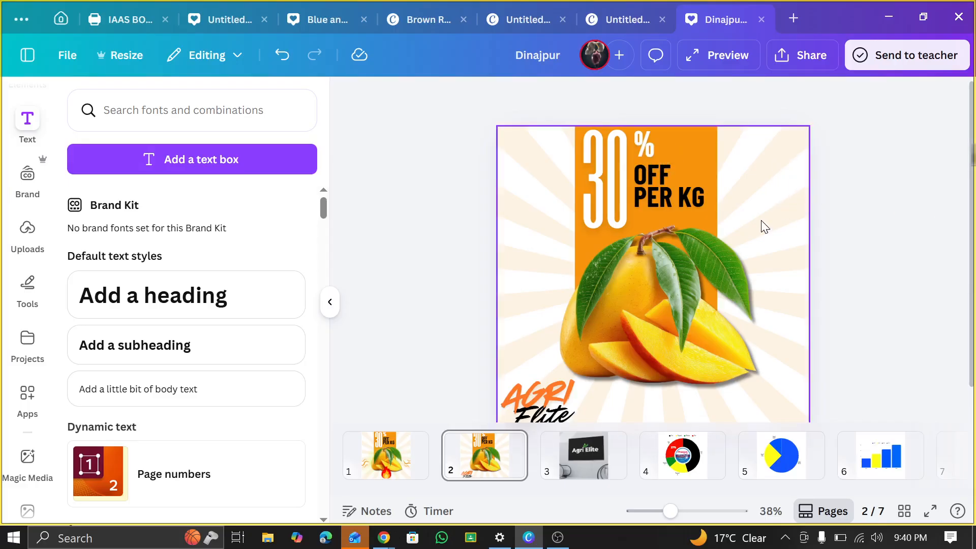
left_click(701, 224)
left_click(783, 174)
left_click_drag(784, 174, 792, 204)
left_click(794, 196)
left_click(769, 182)
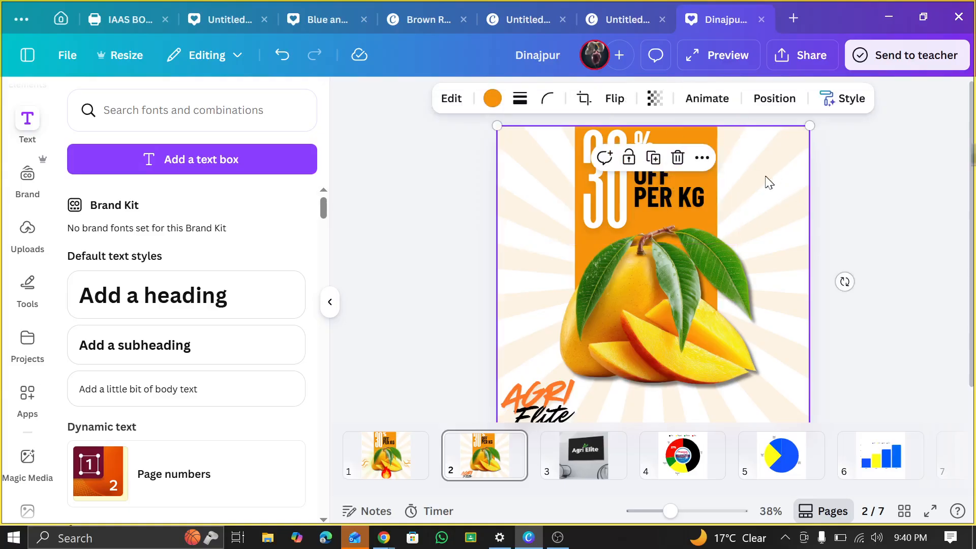
Move the unlocked background toward the page's lower-right corner, undo the move, and lock the background in place
left_click_drag(771, 177, 948, 267)
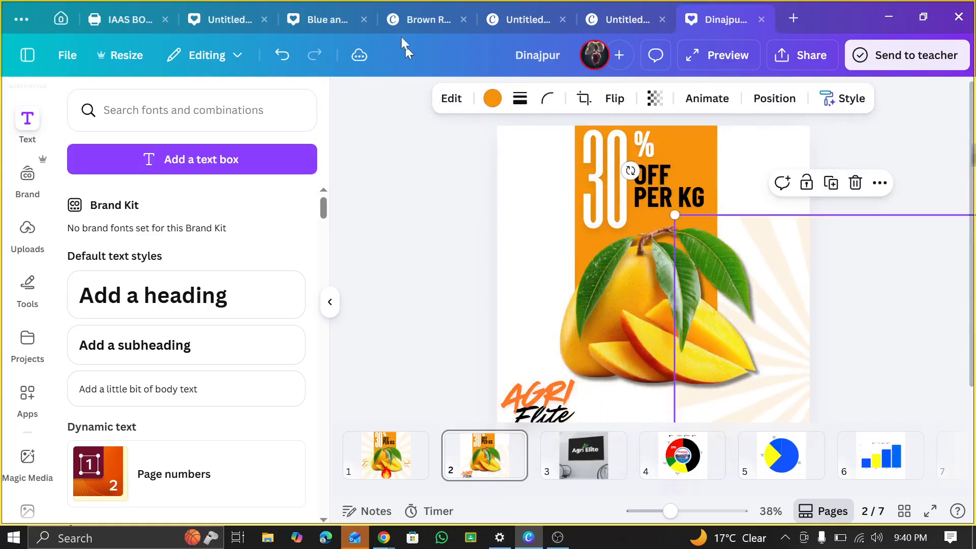
left_click(296, 63)
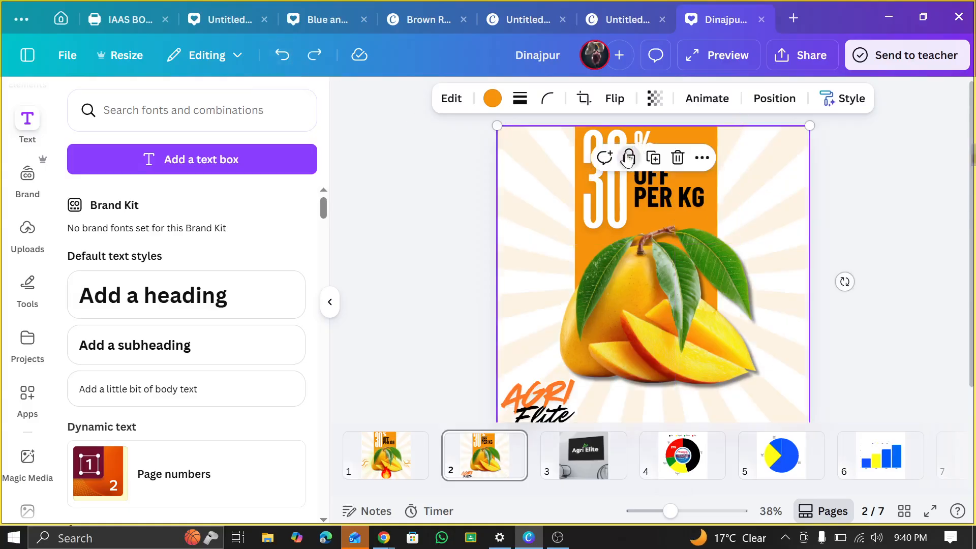
scroll(698, 337, "down", 1)
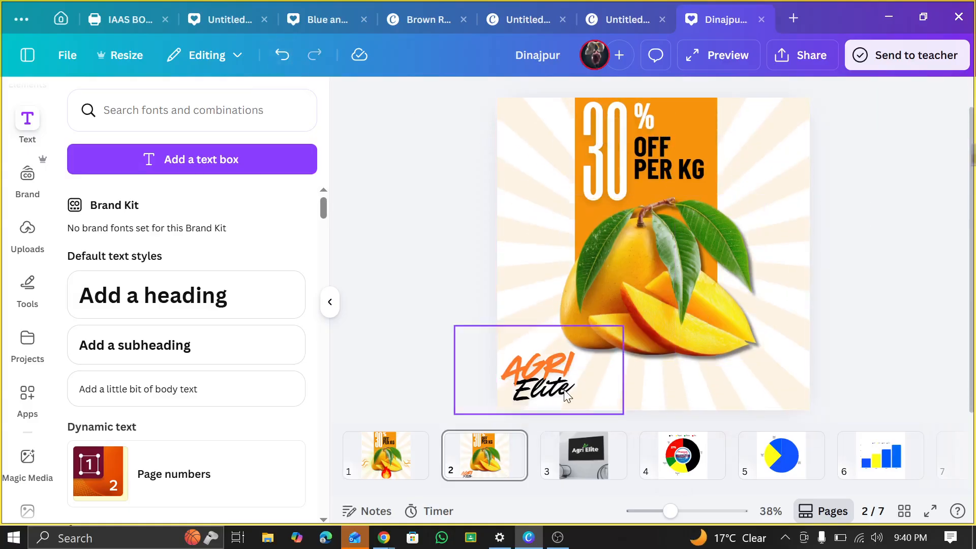
Try moving the Agri Elite lettering toward the page's lower-right corner and undo the move
left_click_drag(567, 396, 788, 365)
left_click(483, 285)
left_click(562, 386)
left_click(290, 66)
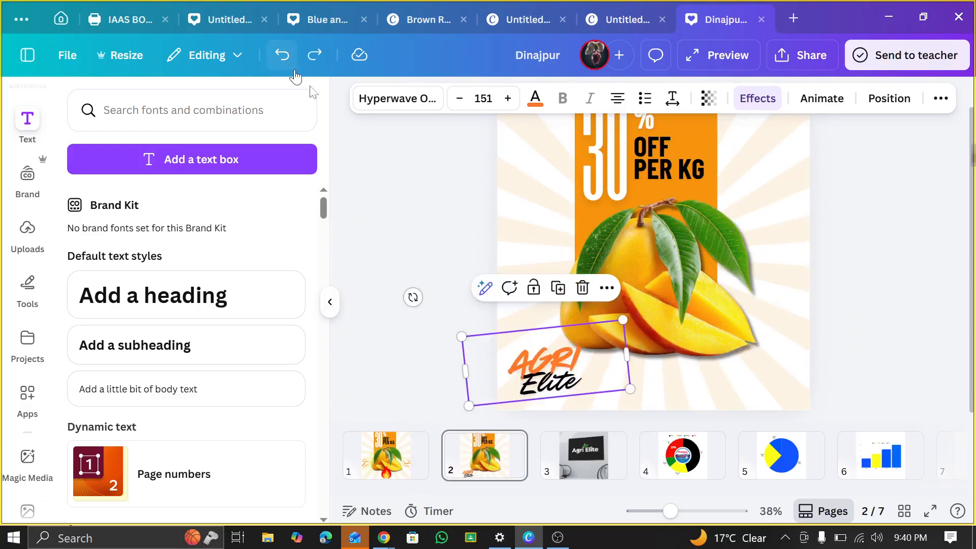
Select the lettering, mango, orange banner and discount text over the locked background and group them
left_click(654, 388)
left_click_drag(587, 406, 668, 399)
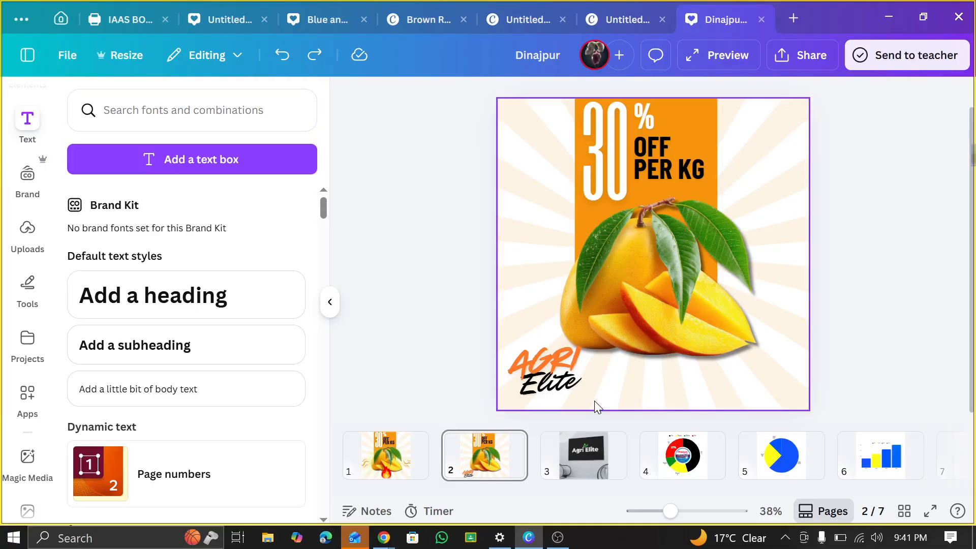
left_click_drag(606, 395, 527, 353)
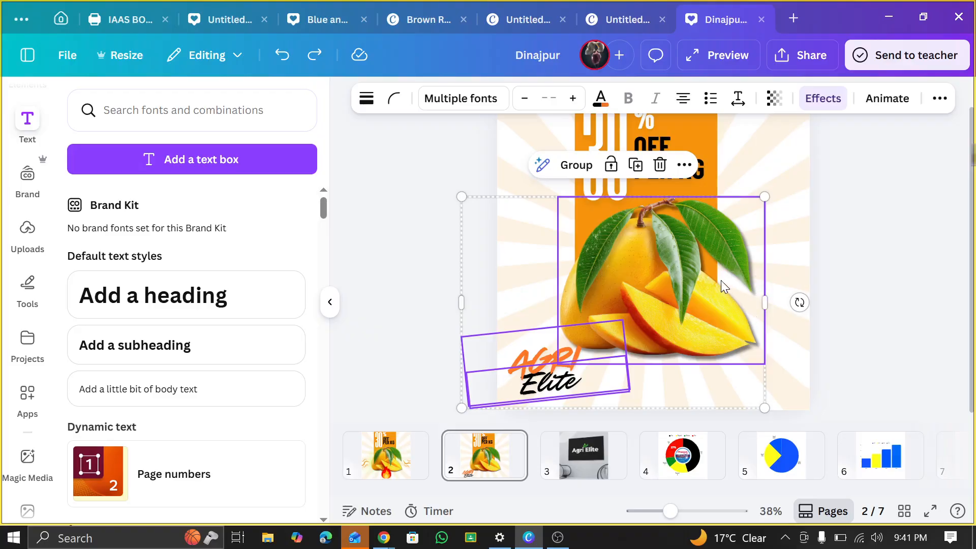
left_click(839, 256)
left_click_drag(697, 401, 612, 174)
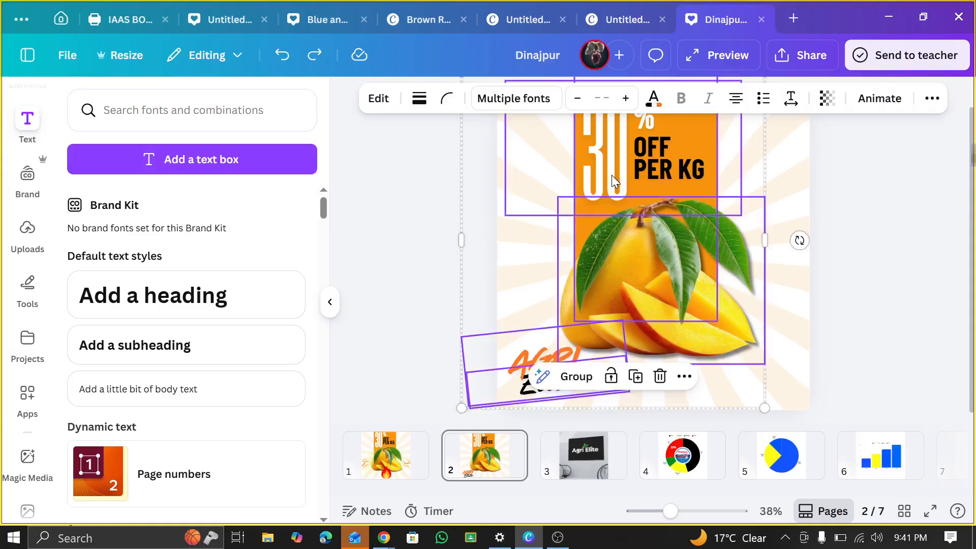
left_click(576, 377)
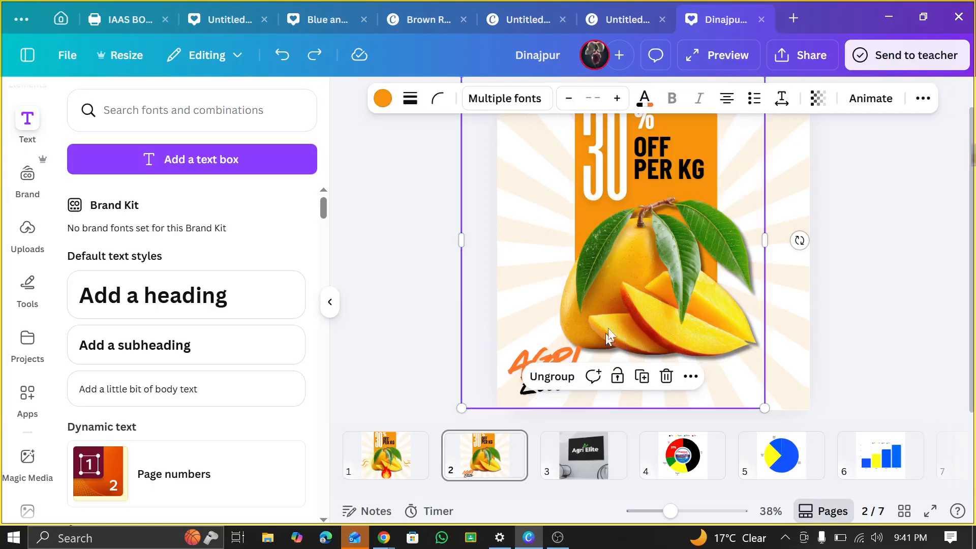
scroll(663, 254, "down", 5)
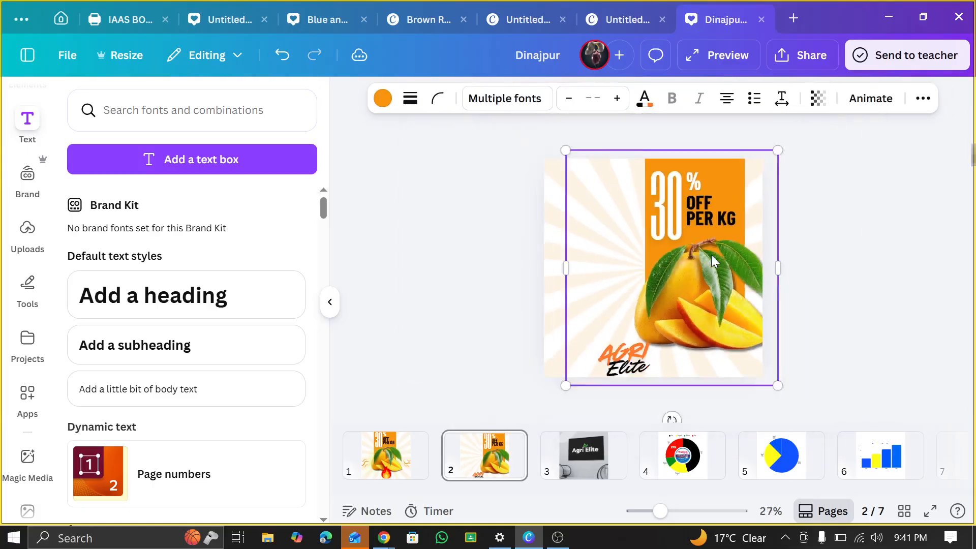
Move the grouped elements so the banner and mango sit near the page's centre and Agri Elite fits in the lower-left corner
left_click_drag(715, 275, 663, 263)
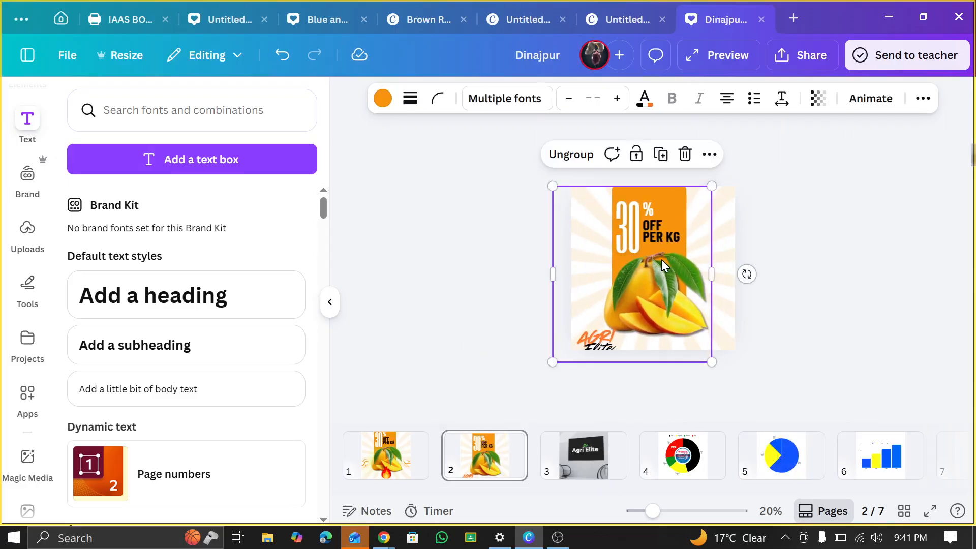
left_click_drag(663, 263, 695, 258)
left_click(724, 156)
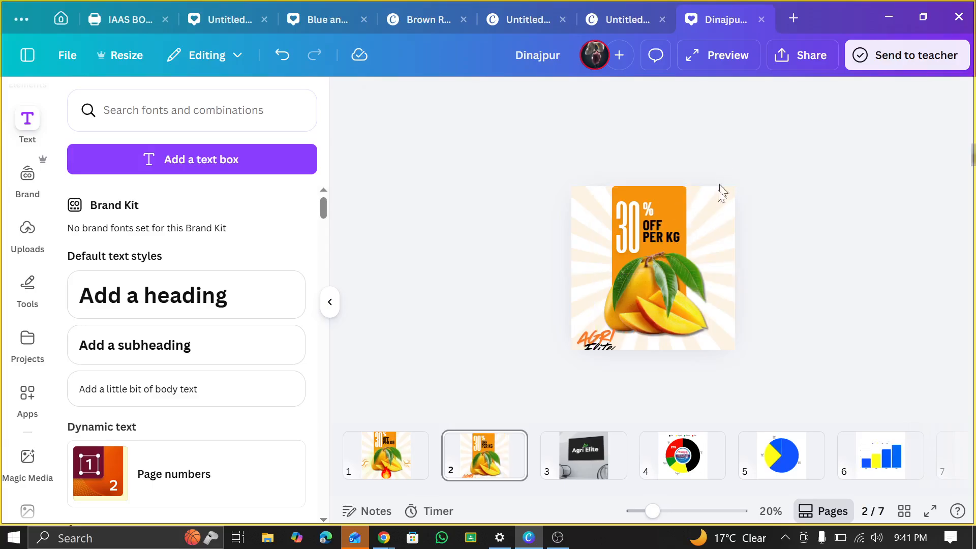
mouse_move(660, 275)
left_mouse_down()
mouse_move(658, 257)
mouse_move(657, 269)
left_mouse_up()
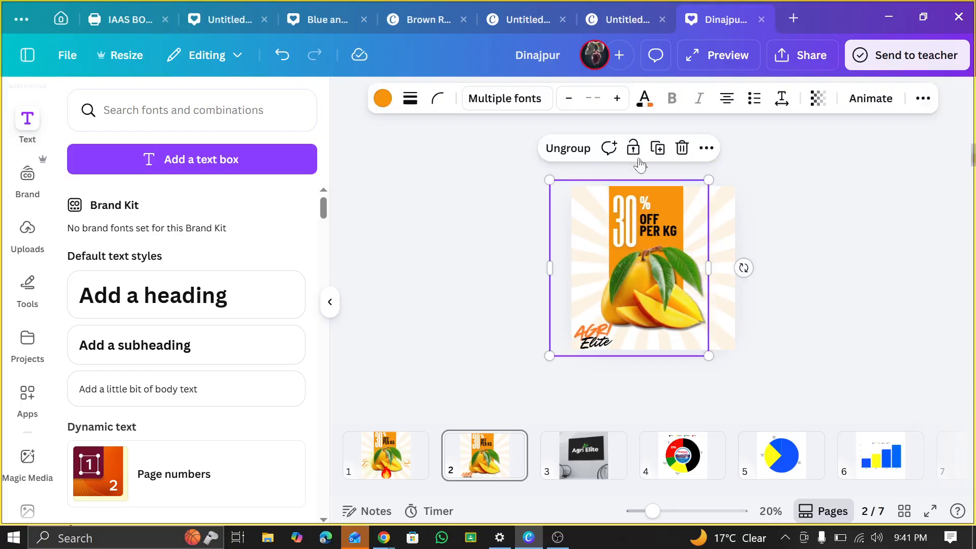
Ungroup the page elements, move the "30" text on its own, and undo that move
left_click(585, 151)
left_click(756, 239)
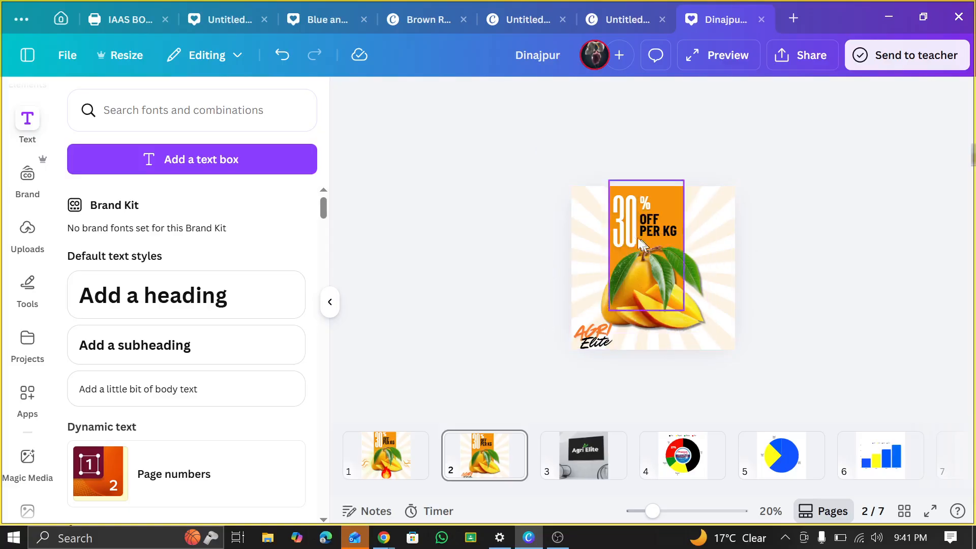
left_click(598, 231)
left_click_drag(598, 231, 587, 210)
left_click(283, 55)
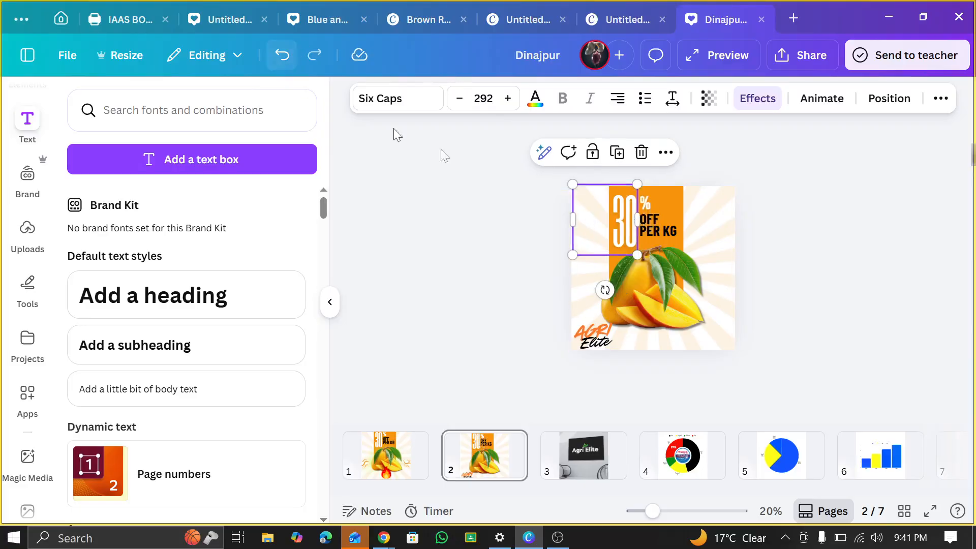
Group the orange banner with the "30" and "OFF PER KG" texts, move the group toward the lower right, and undo both actions
left_click(706, 227)
left_click_drag(610, 223, 609, 217)
left_click(604, 149)
left_click_drag(656, 284, 684, 296)
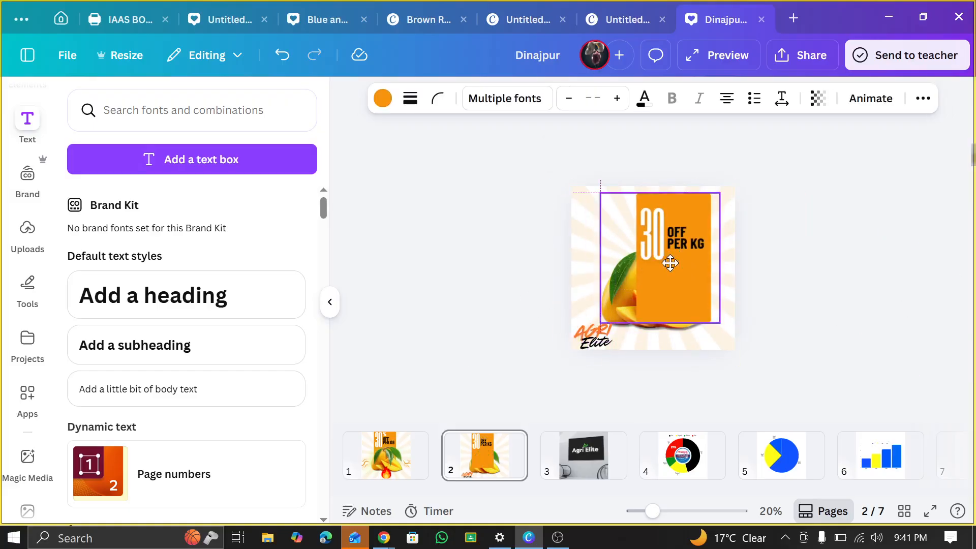
left_click(281, 54)
left_click(282, 54)
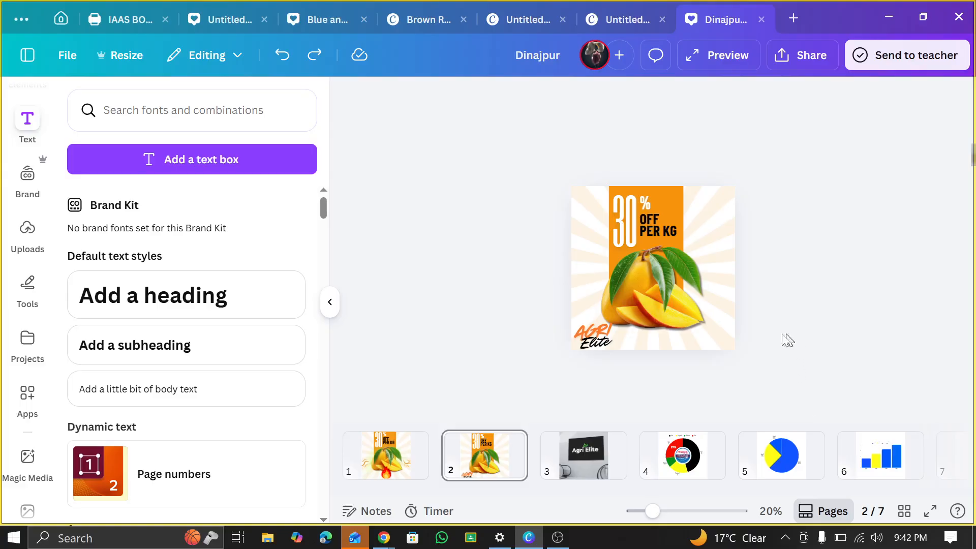
Delete the flame graphic from page 1
left_click(387, 460)
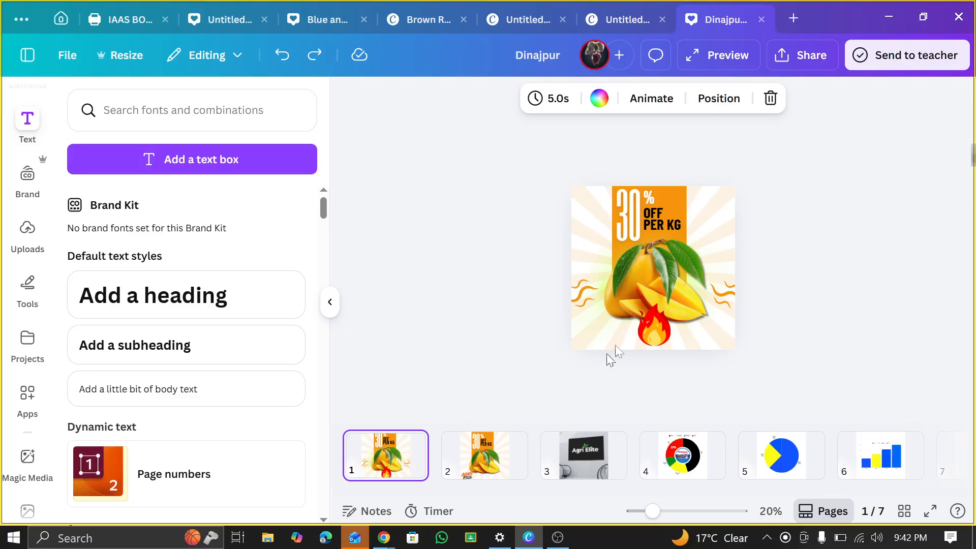
left_click(649, 339)
left_click(672, 269)
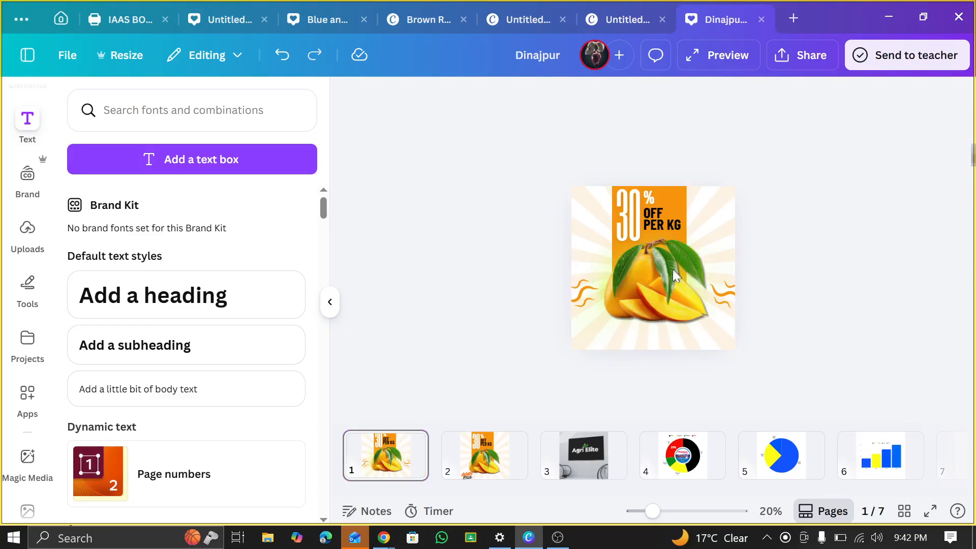
On page 2, move the AGRI and Elite lettering side by side below the mango, with Elite first
left_click(465, 473)
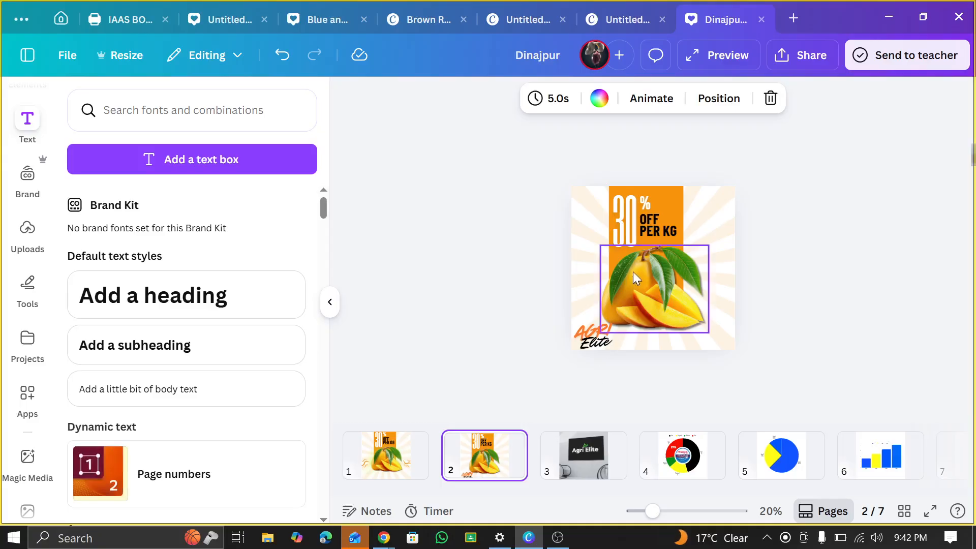
left_click(616, 333)
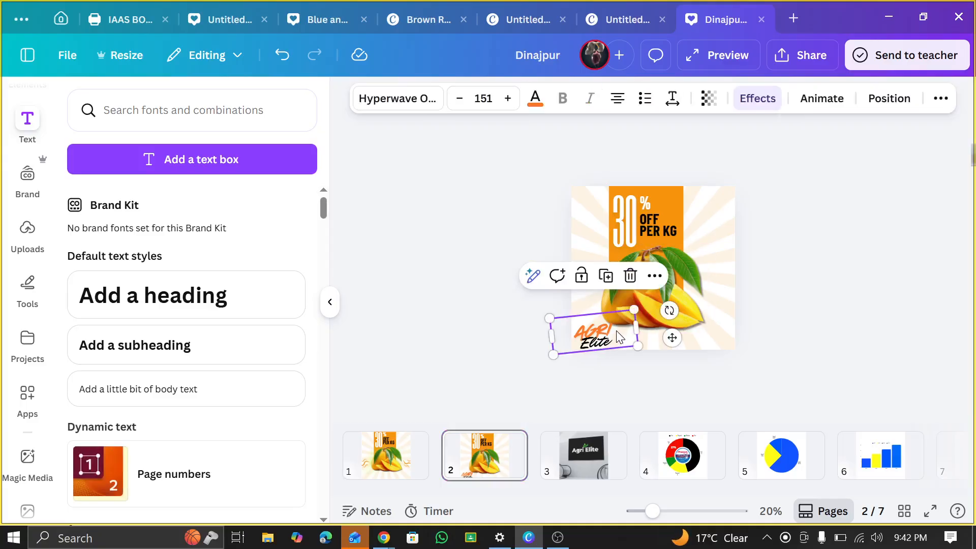
left_click_drag(616, 331, 699, 341)
left_click(603, 344)
left_click_drag(603, 346, 639, 343)
left_click(805, 262)
scroll(823, 285, "up", 2, "ctrl")
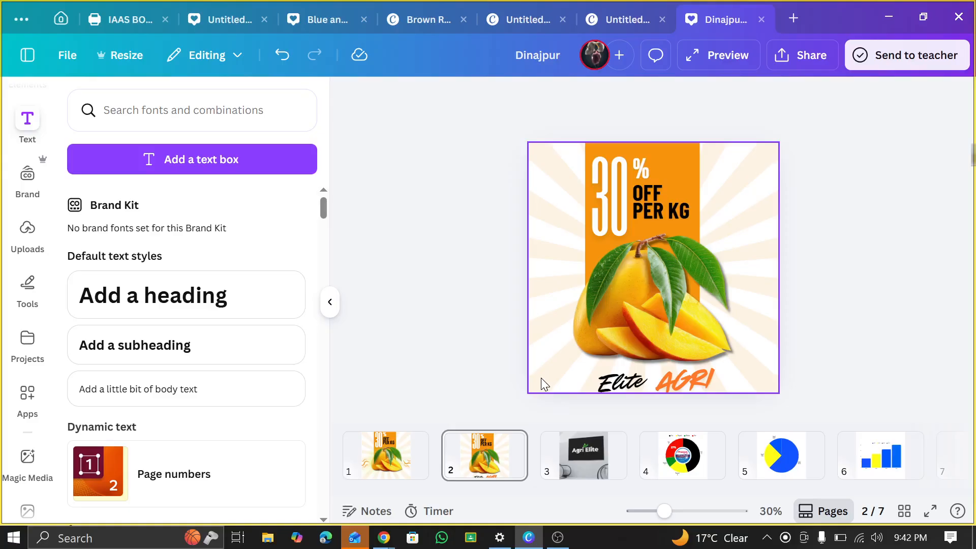
Select the AGRI and Elite lettering together, group them, move the group to the right, and ungroup it
left_click_drag(541, 377, 731, 385)
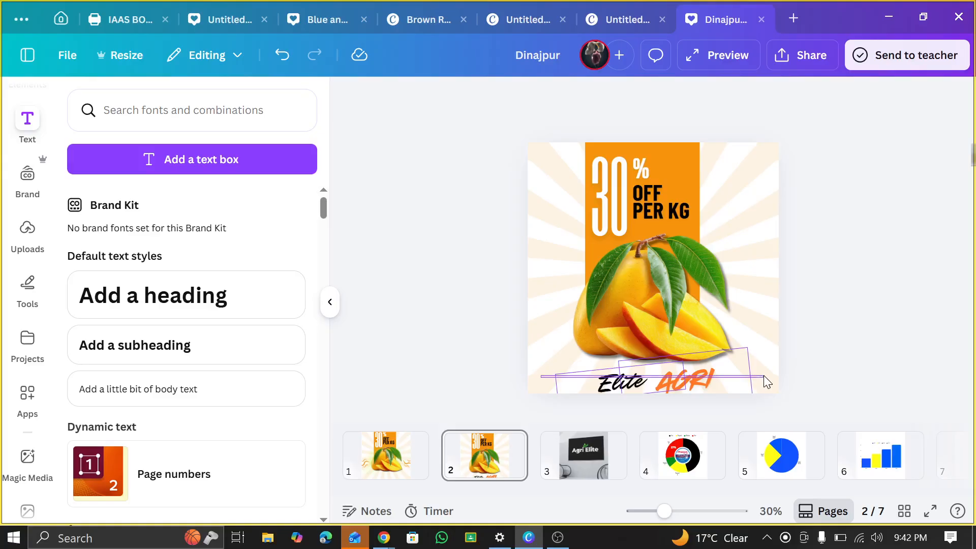
left_click_drag(766, 382, 762, 370)
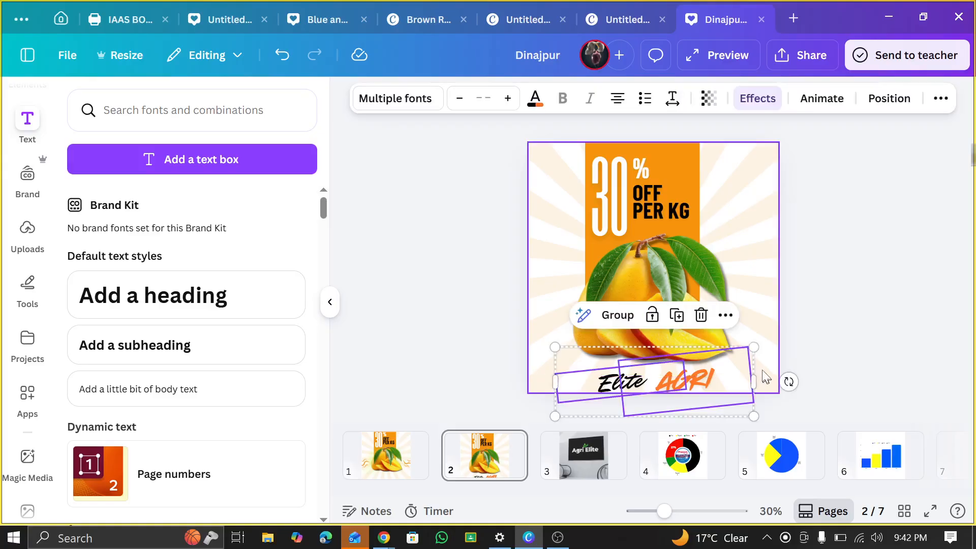
left_click(630, 317)
left_click_drag(686, 393, 741, 379)
left_click(610, 316)
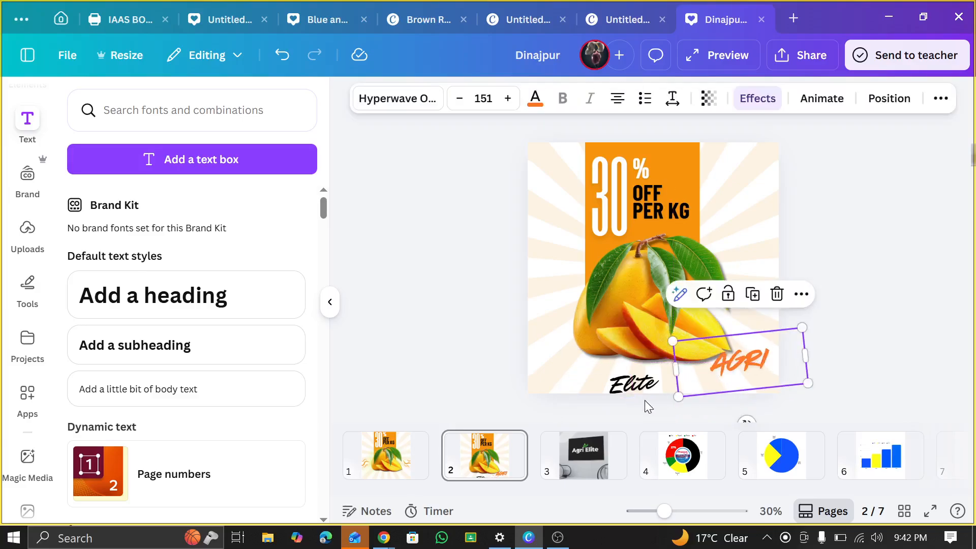
Reposition Elite and AGRI separately so the two words sit next to each other below the mango
left_click(646, 393)
mouse_move(647, 392)
left_mouse_down()
mouse_move(713, 403)
mouse_move(633, 384)
left_mouse_up()
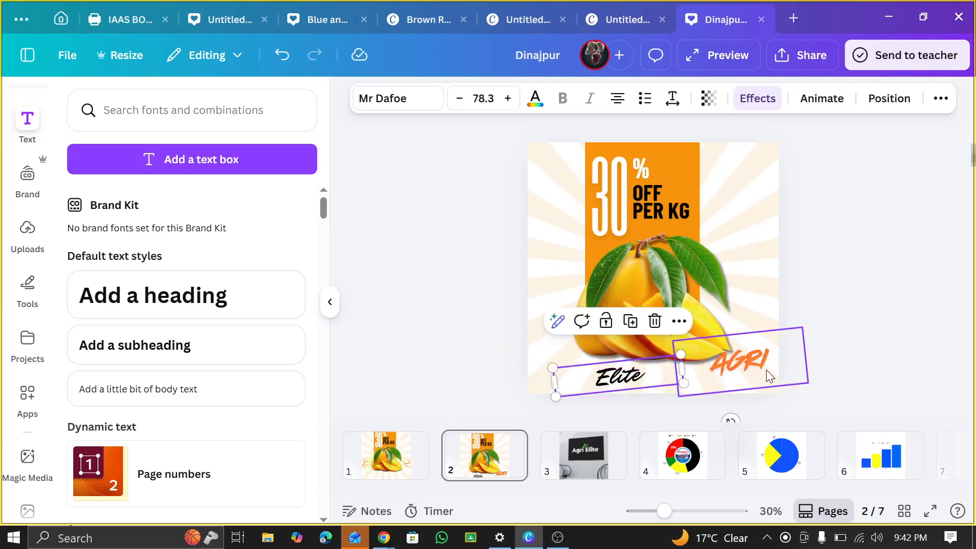
left_click_drag(763, 362, 717, 373)
left_click(858, 347)
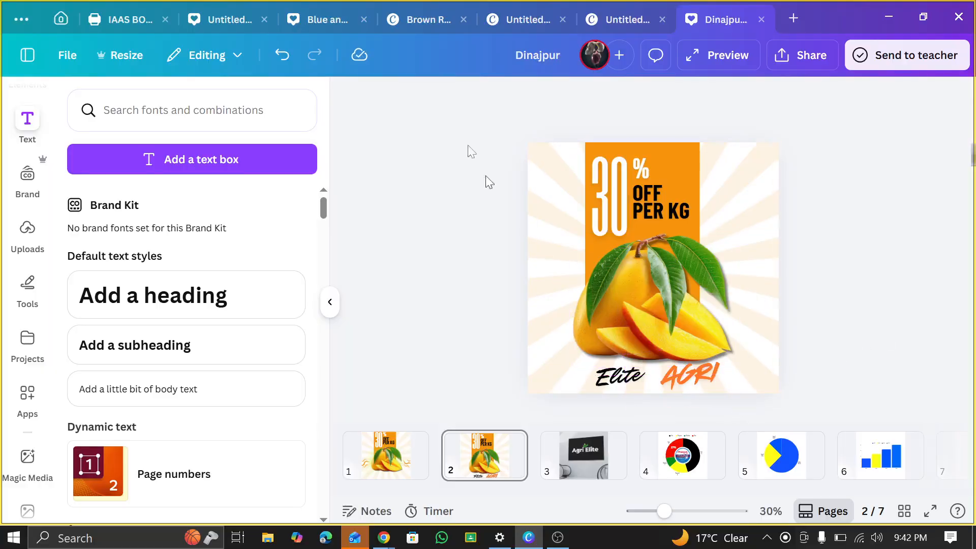
Undo the moves and grouping of the Agri Elite lettering until it is back in page 2's lower-left corner
left_click(283, 54)
left_click(283, 54)
left_click(283, 54)
left_click(283, 53)
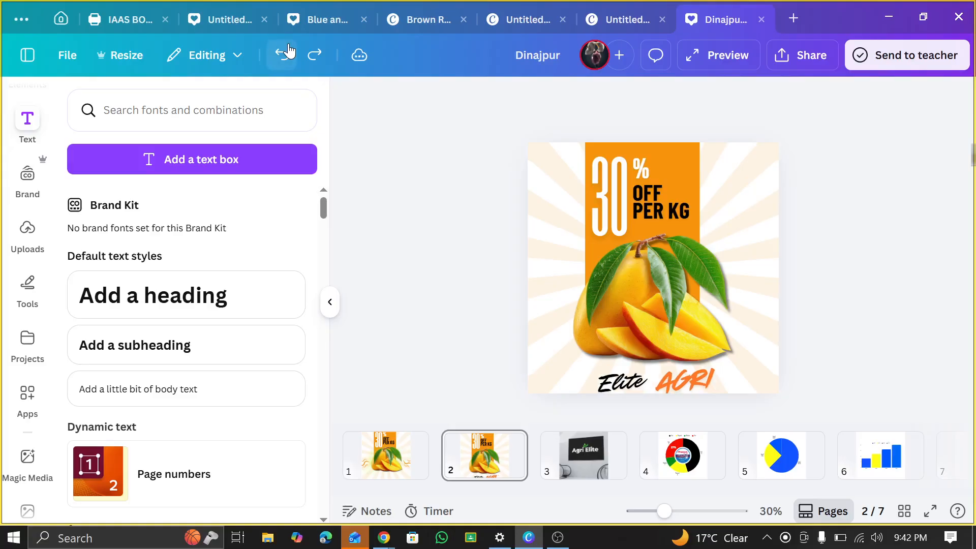
left_click(283, 54)
left_click(283, 54)
scroll(518, 366, "down", 3)
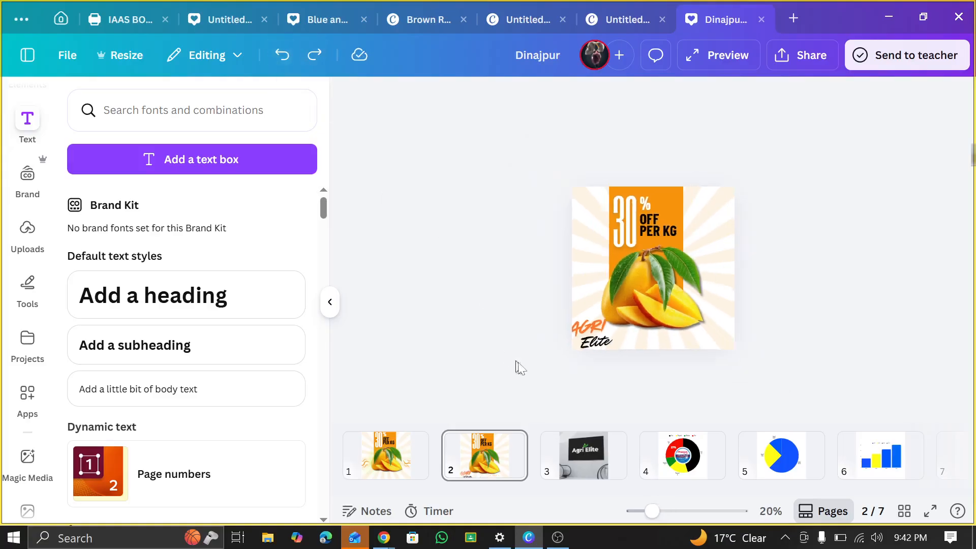
Go to the blank page 7 of the design
scroll(588, 328, "up", 2)
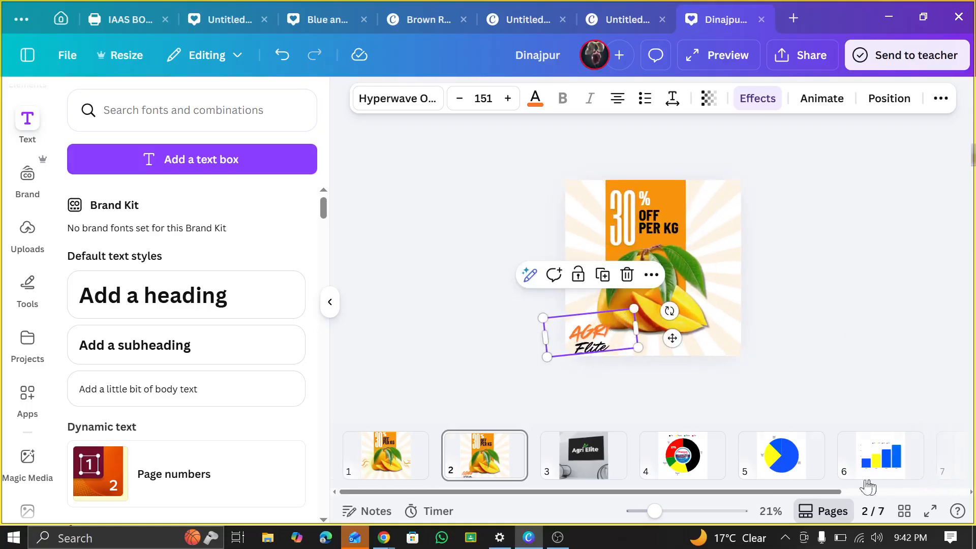
scroll(828, 469, "down", 3)
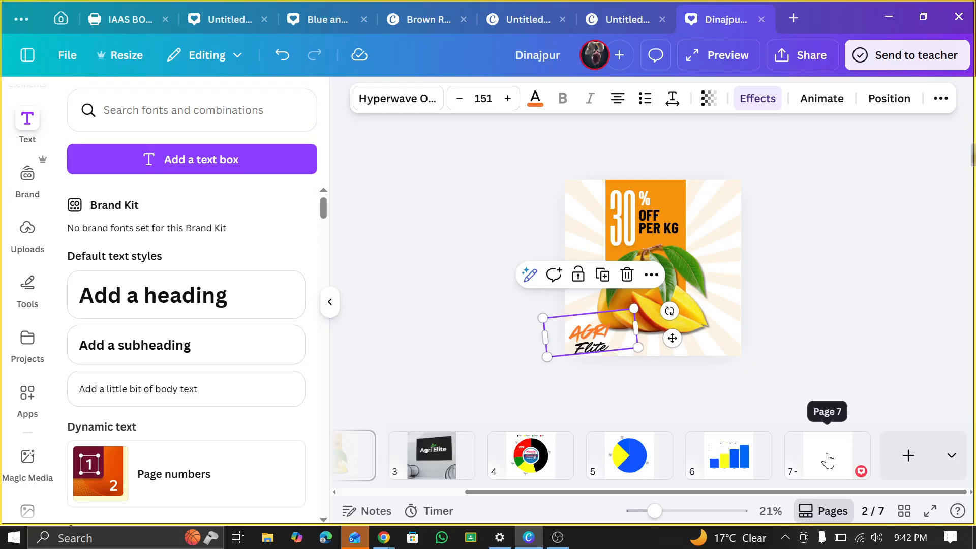
left_click(827, 461)
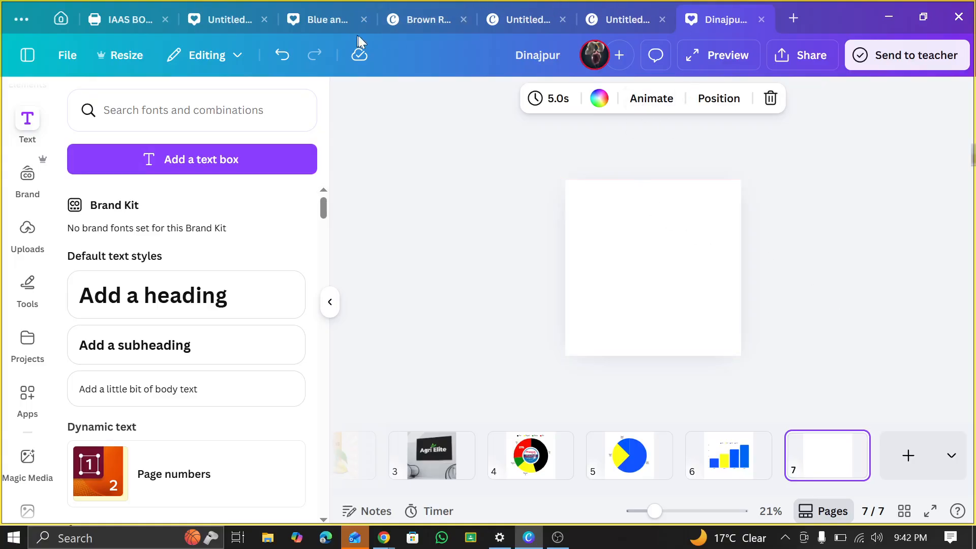
Open the Brown Red Playful Modern Illustrative logo design from the recent designs and go to its first page
left_click(60, 19)
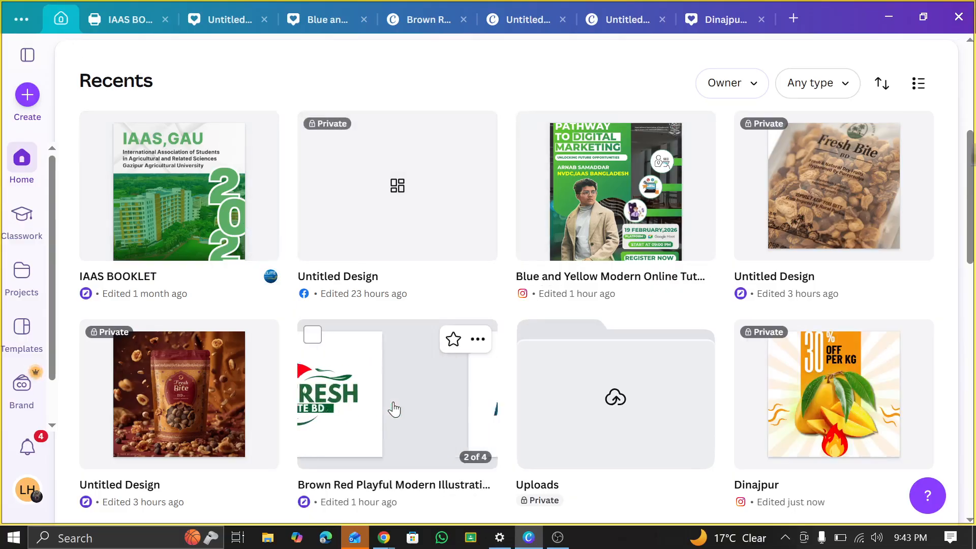
left_click(383, 427)
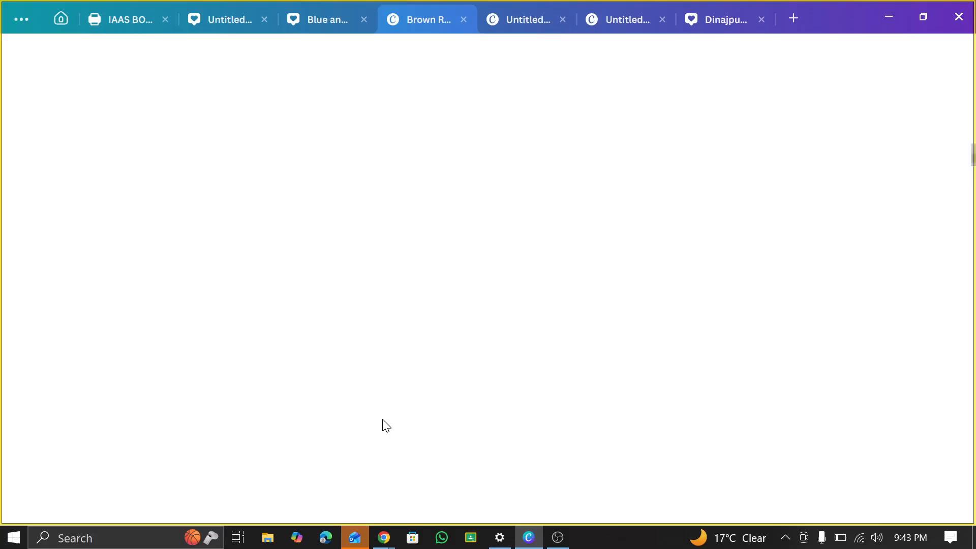
scroll(394, 428, "up", 7)
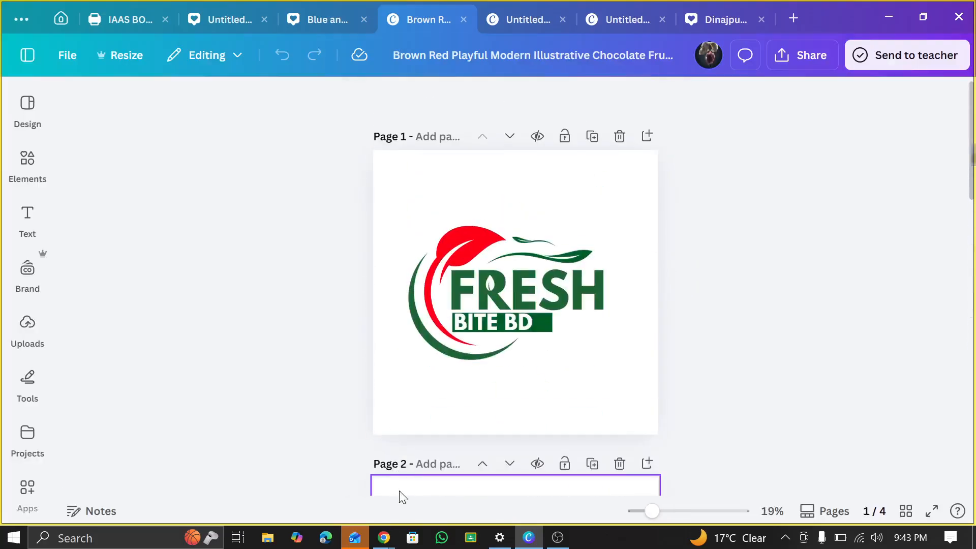
Examine the Fresh Bite BD logos on pages 1 and 2, including the separate graphic and text elements of the first logo
left_click(434, 268)
mouse_move(388, 547)
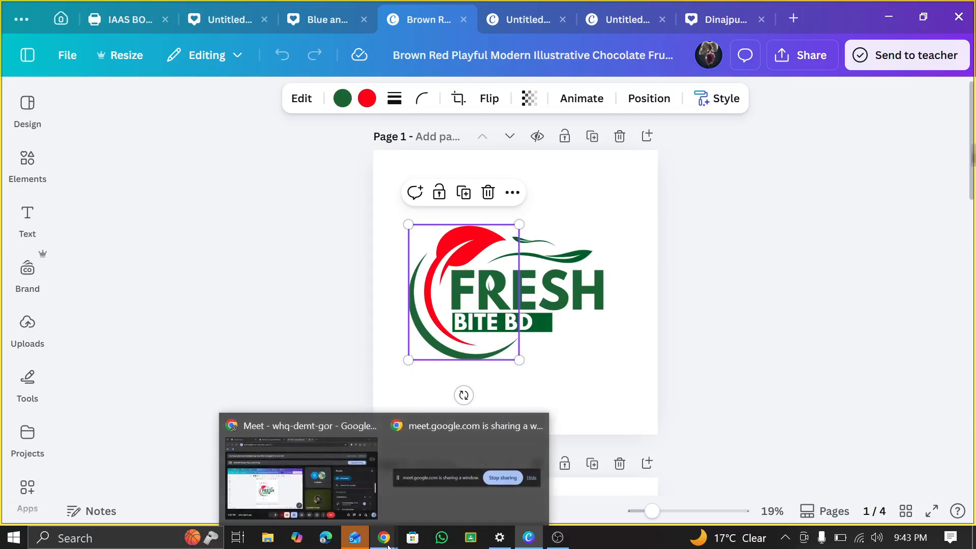
left_click(629, 286)
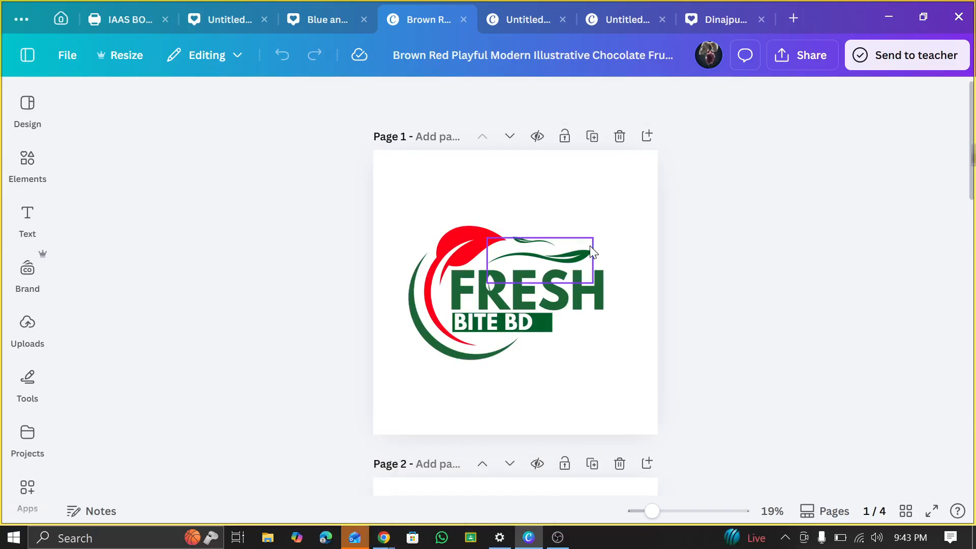
left_click(599, 351)
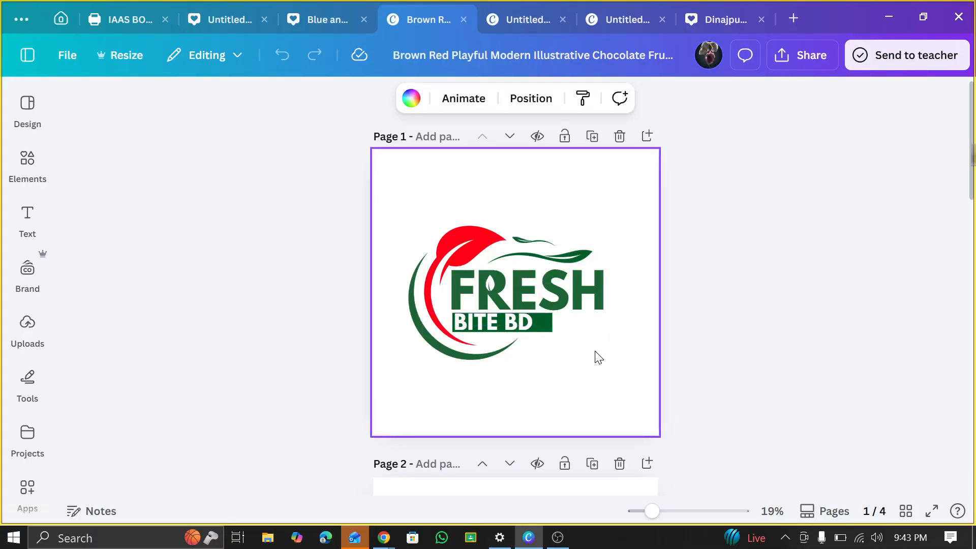
scroll(572, 340, "down", 5)
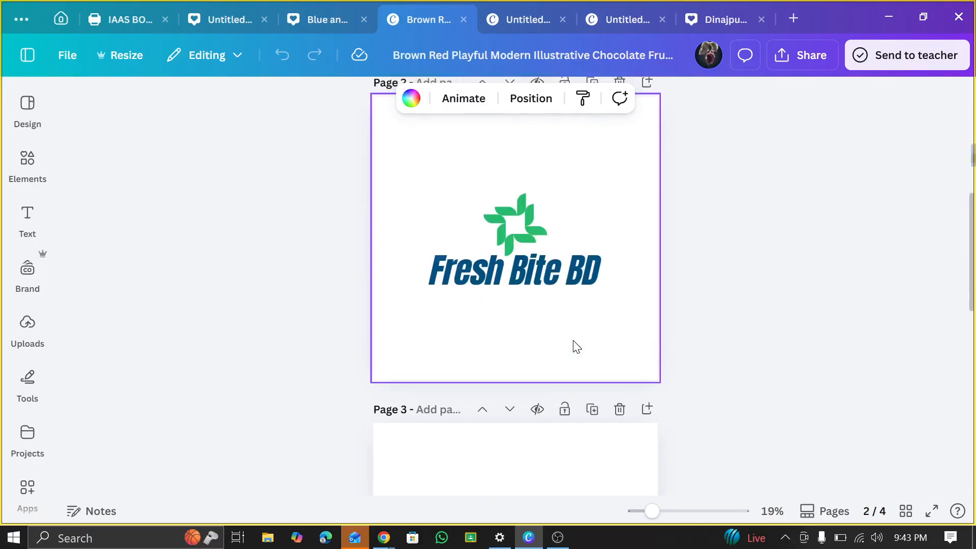
scroll(572, 340, "up", 5)
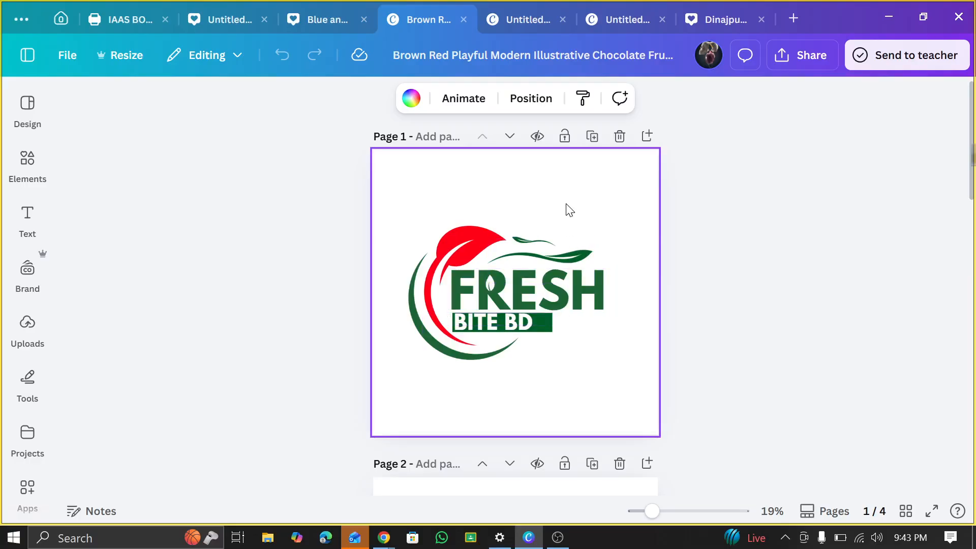
scroll(569, 209, "up", 3)
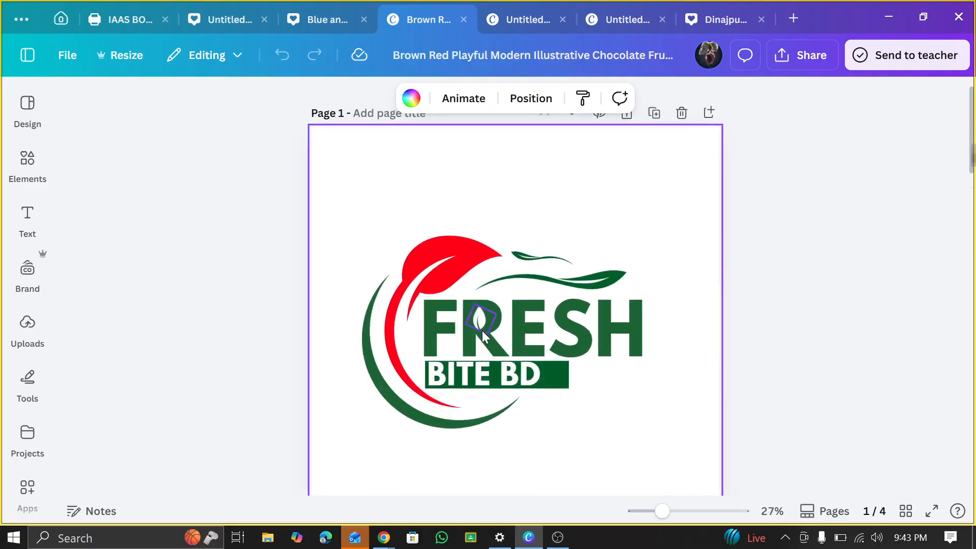
left_click(416, 339)
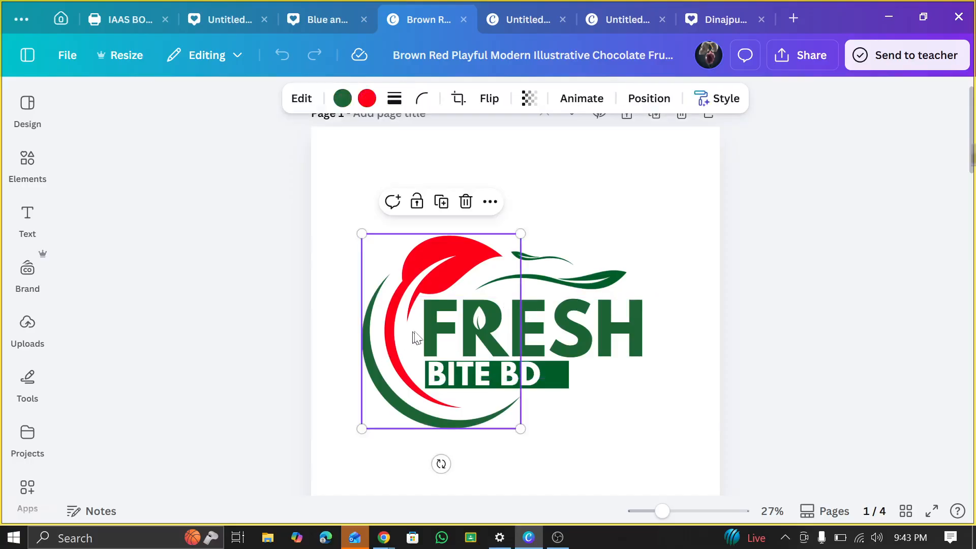
left_click(600, 316)
left_click(705, 247)
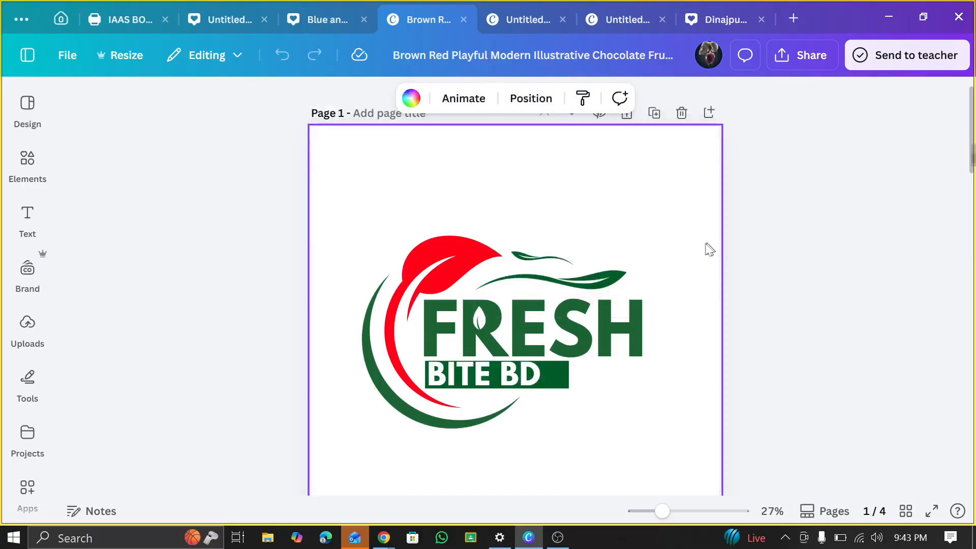
scroll(651, 279, "up", 3)
scroll(652, 280, "down", 3)
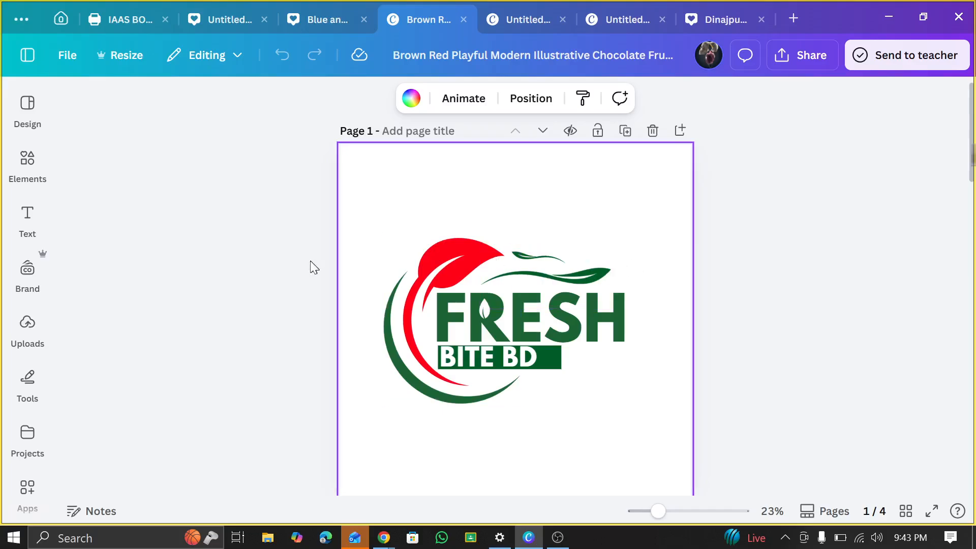
Browse the logo templates offered for the Fresh Bite BD design and bring up the recent template searches
left_click(28, 105)
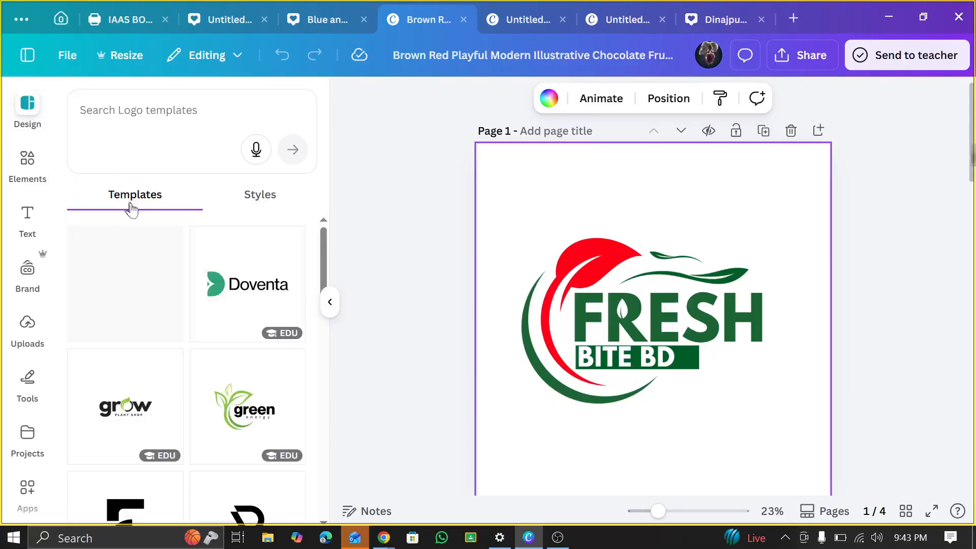
scroll(199, 310, "down", 6)
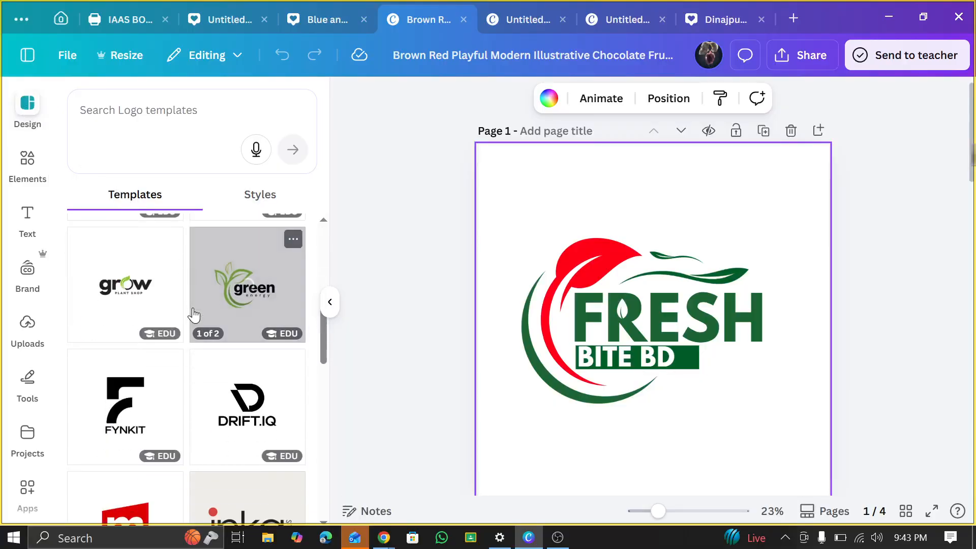
scroll(248, 300, "down", 7)
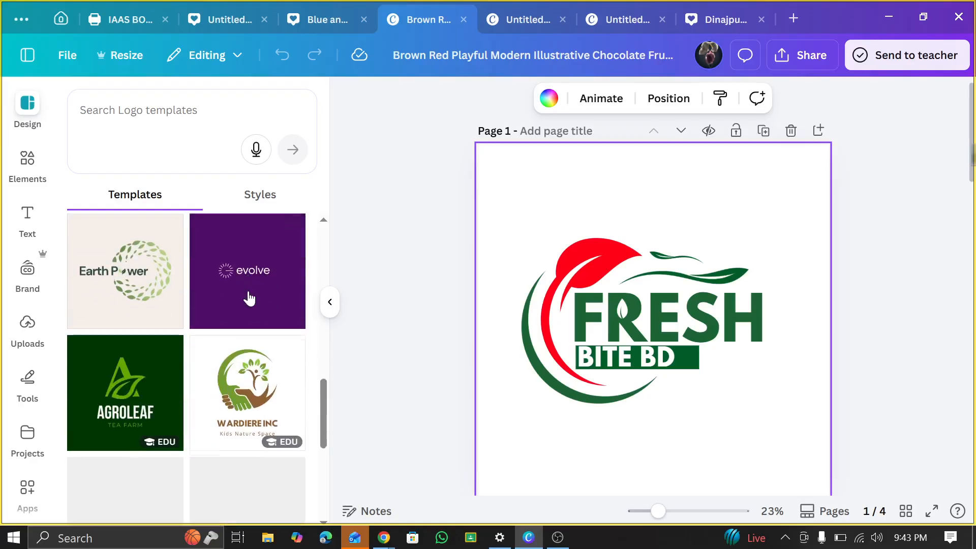
scroll(243, 300, "down", 8)
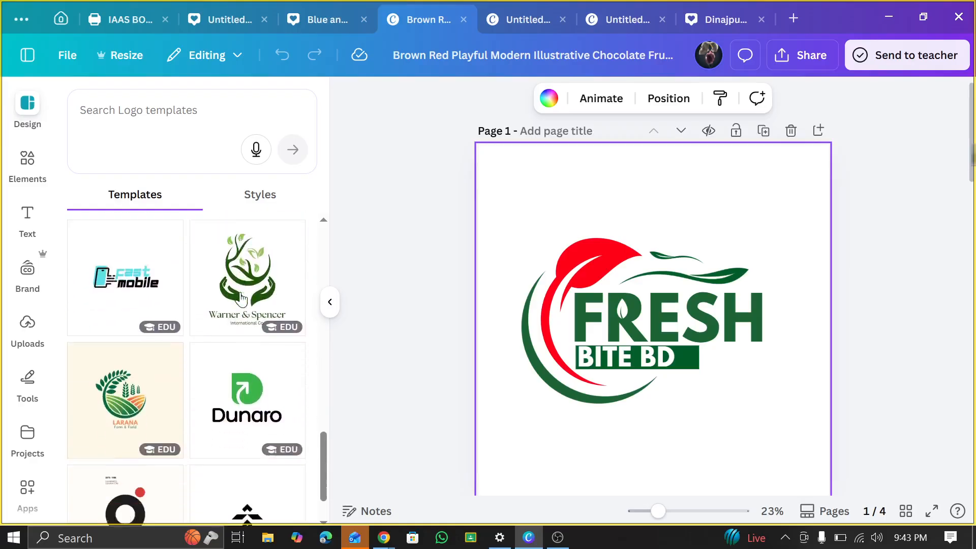
scroll(242, 297, "down", 5)
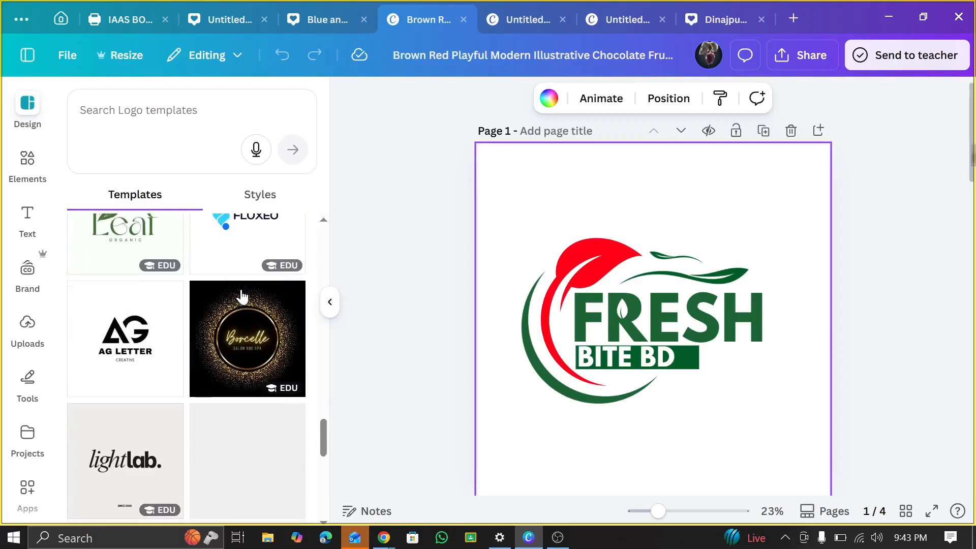
scroll(242, 295, "down", 5)
scroll(241, 290, "up", 15)
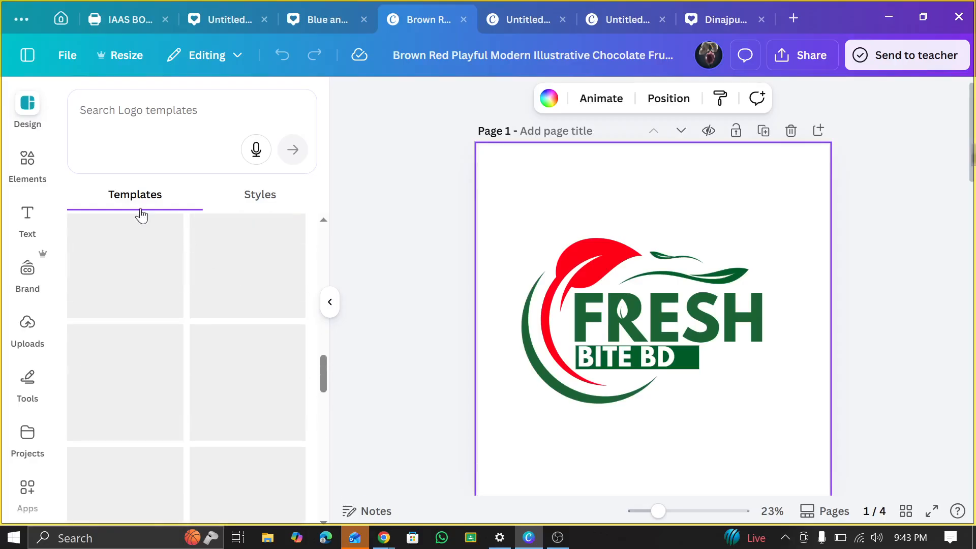
left_click(25, 103)
left_click(134, 118)
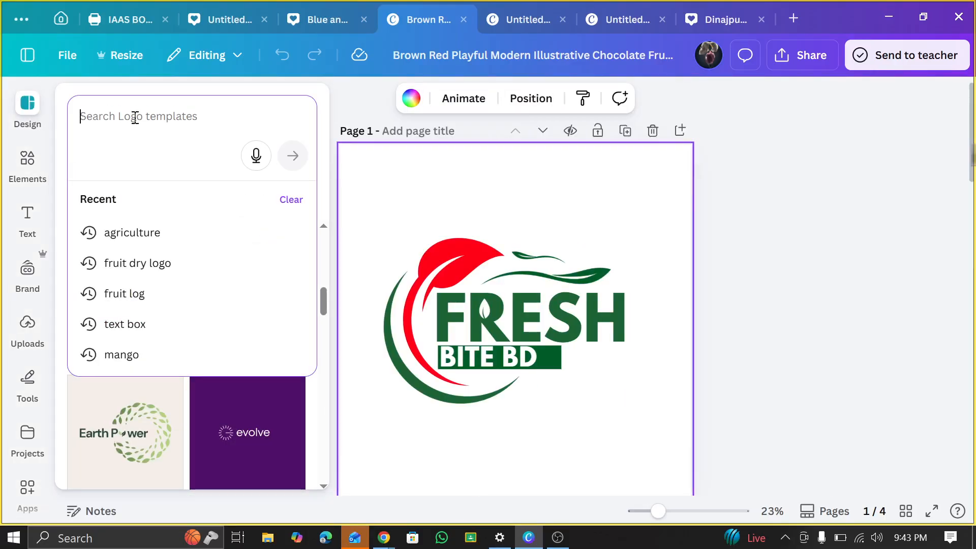
Go to the Canva home page, search the templates for "education" and glance through the results
left_click(65, 25)
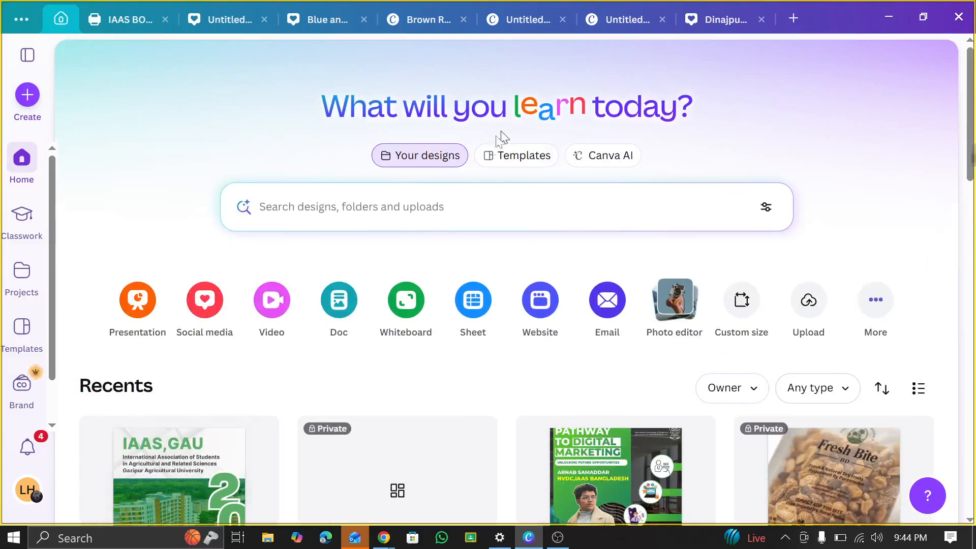
left_click(491, 157)
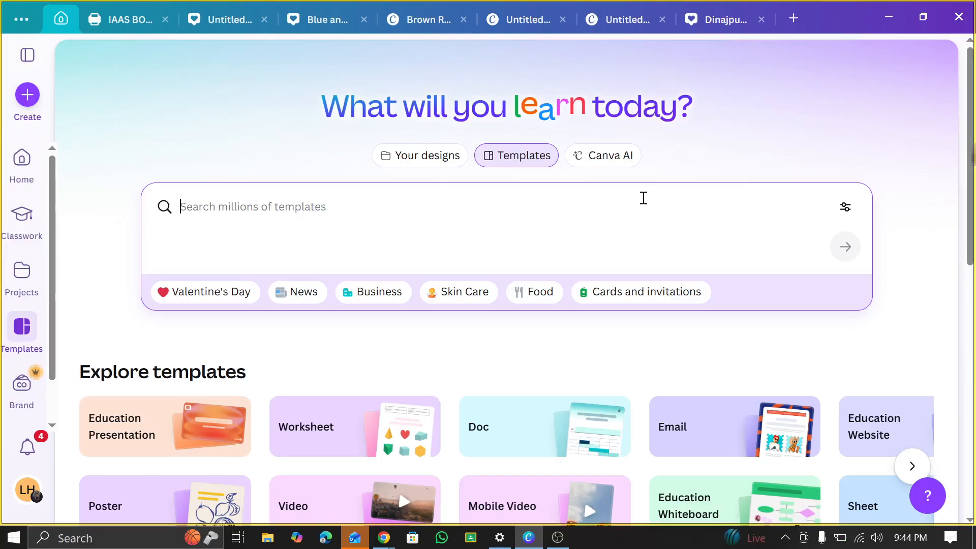
type("e")
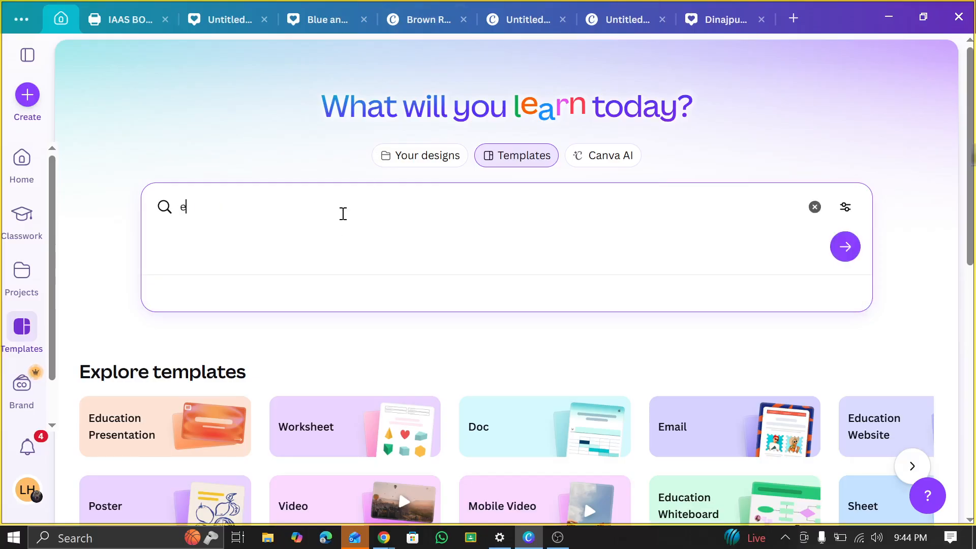
type("ducation")
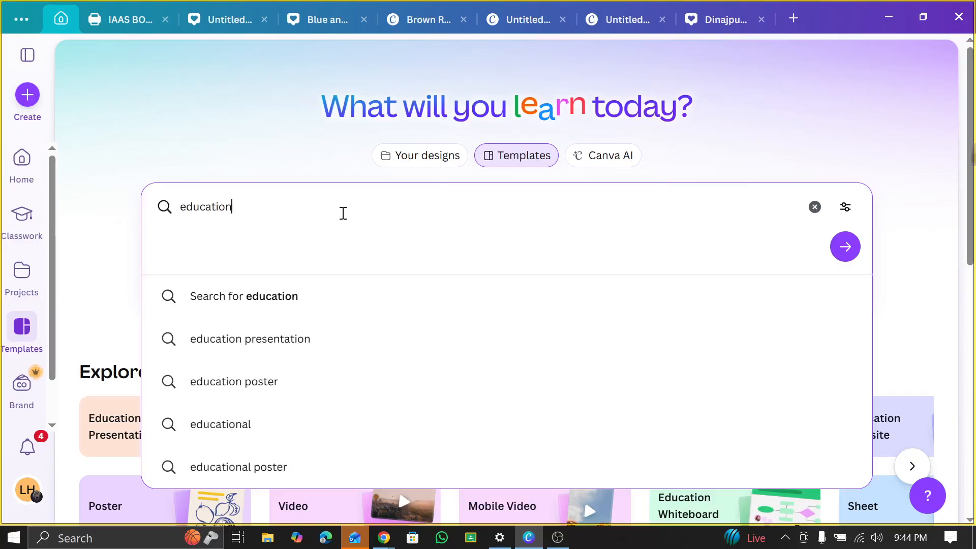
key("Return")
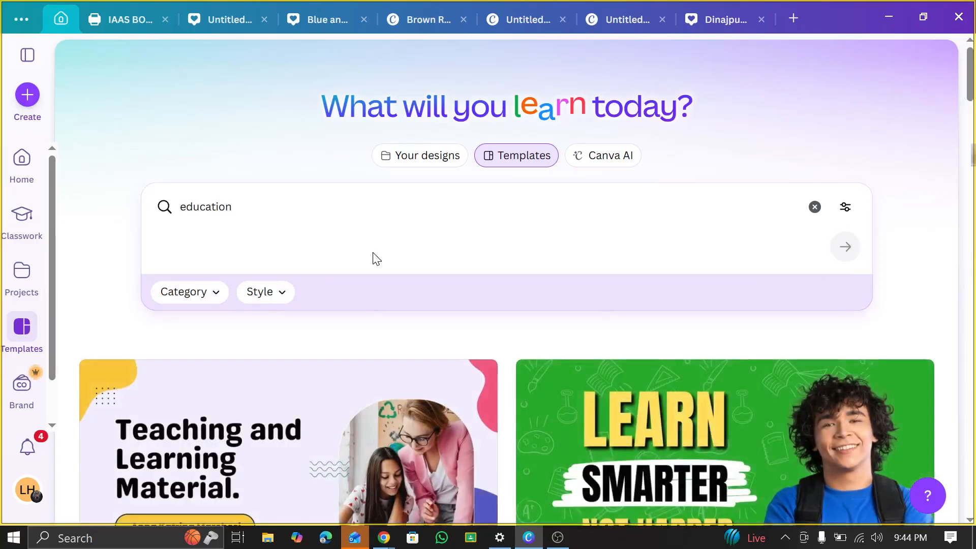
scroll(600, 359, "down", 6)
scroll(584, 356, "up", 6)
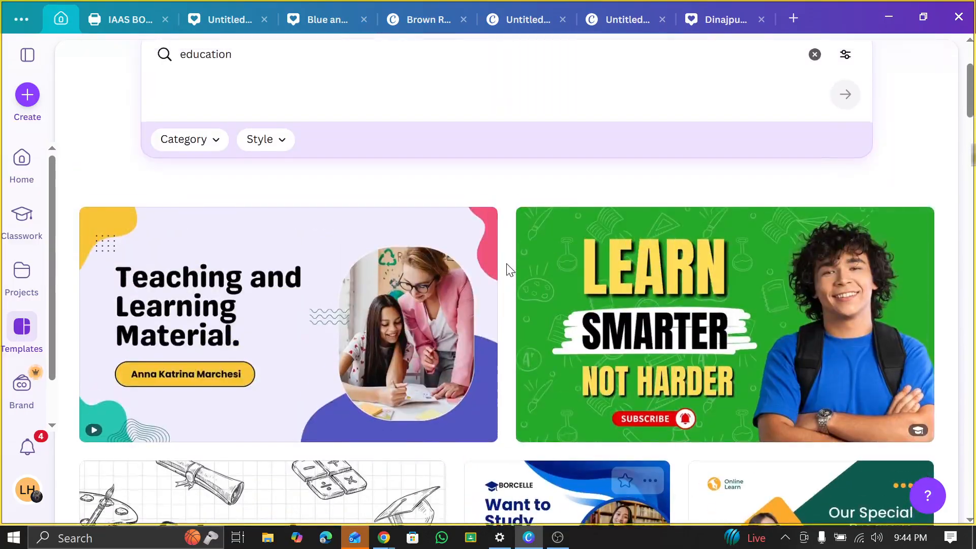
Refine the template search to "education logo" and look through the range of education logo designs
left_click(301, 202)
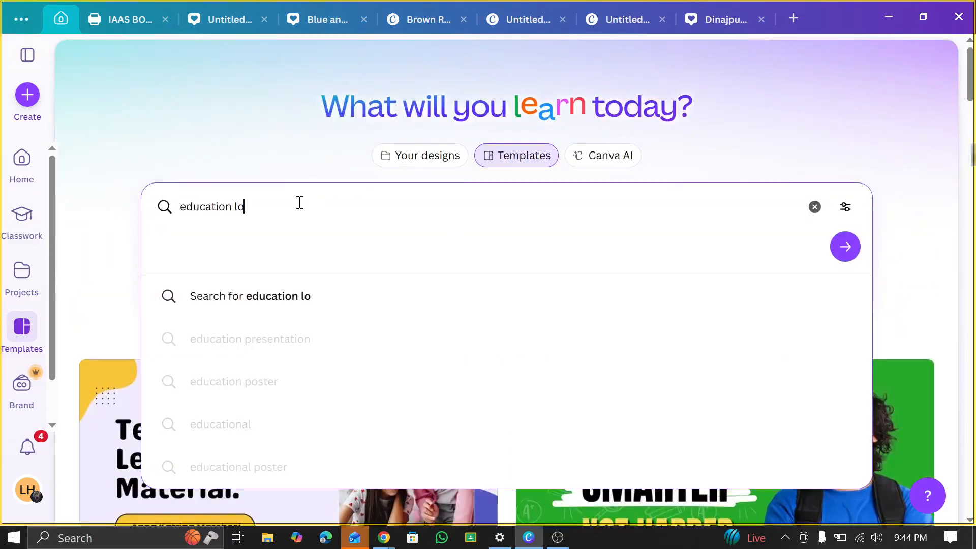
key("Return")
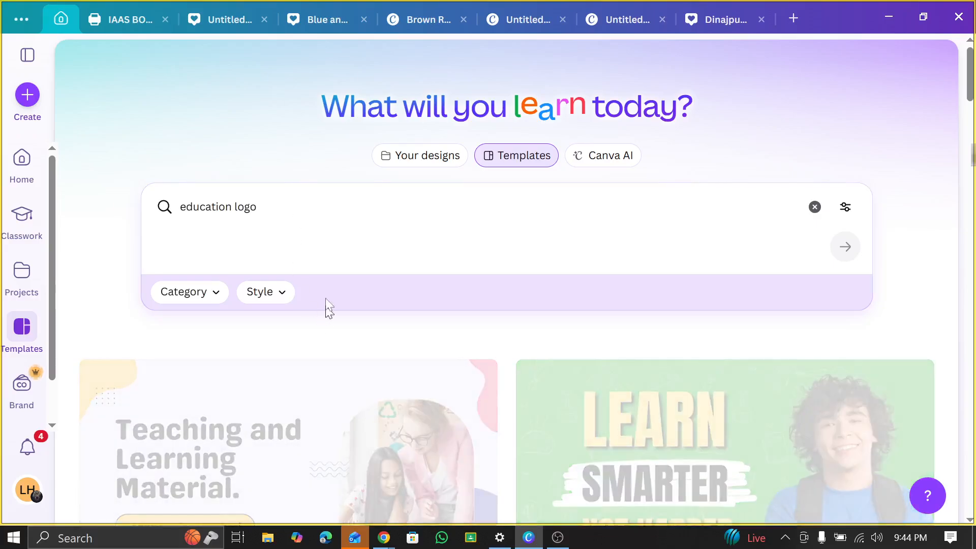
scroll(346, 325, "down", 10)
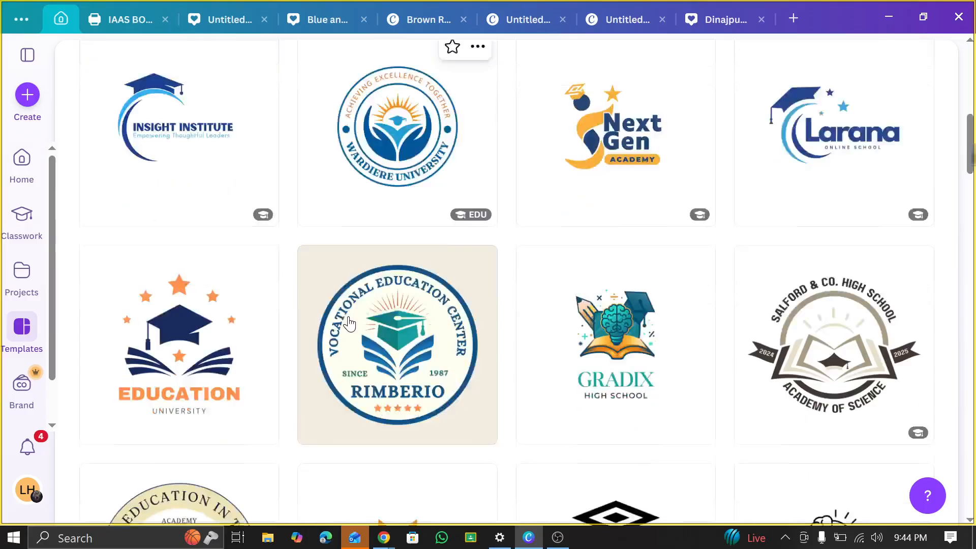
scroll(353, 316, "down", 13)
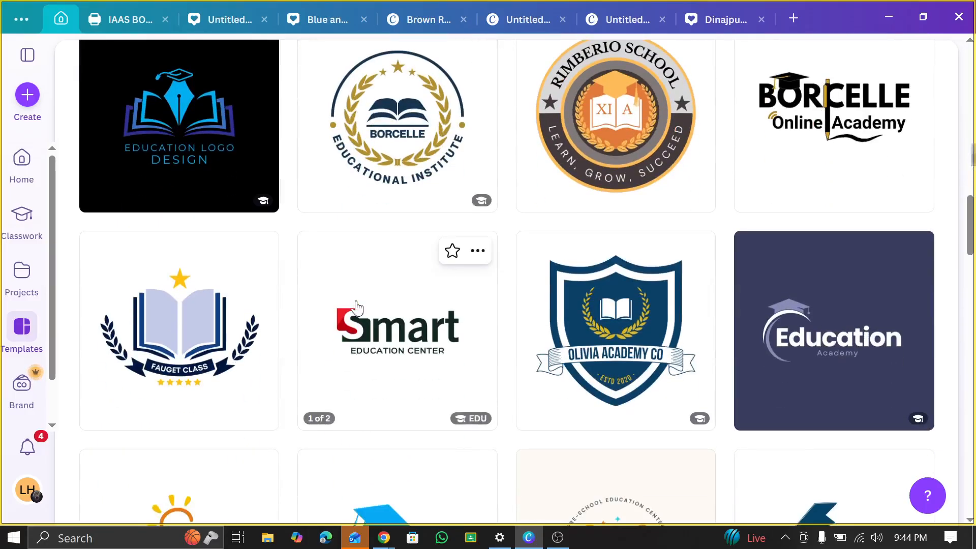
scroll(356, 307, "down", 3)
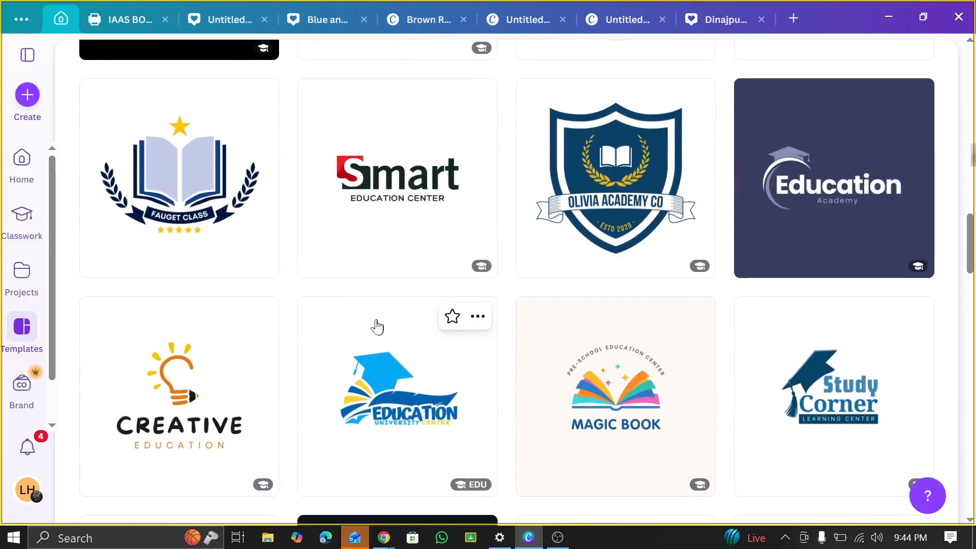
scroll(377, 327, "down", 5)
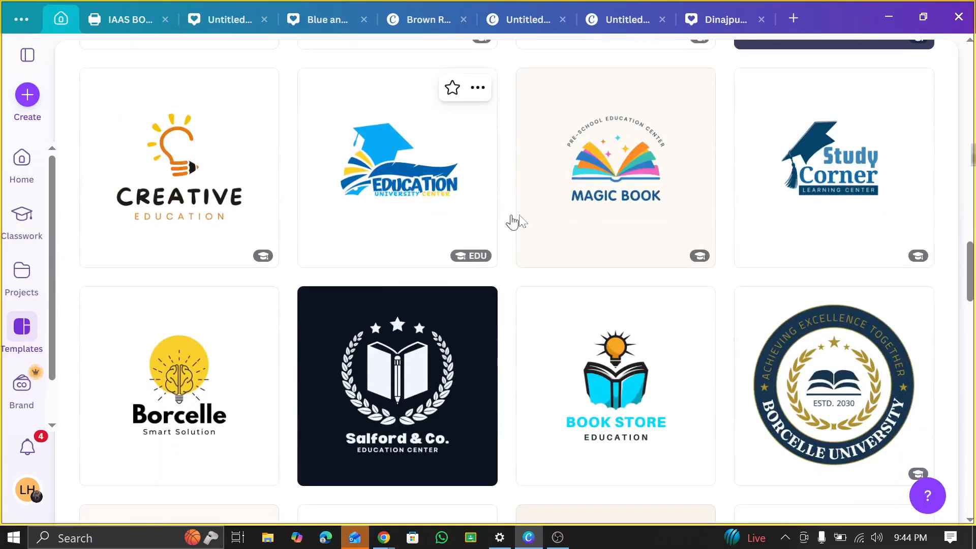
scroll(396, 184, "down", 10)
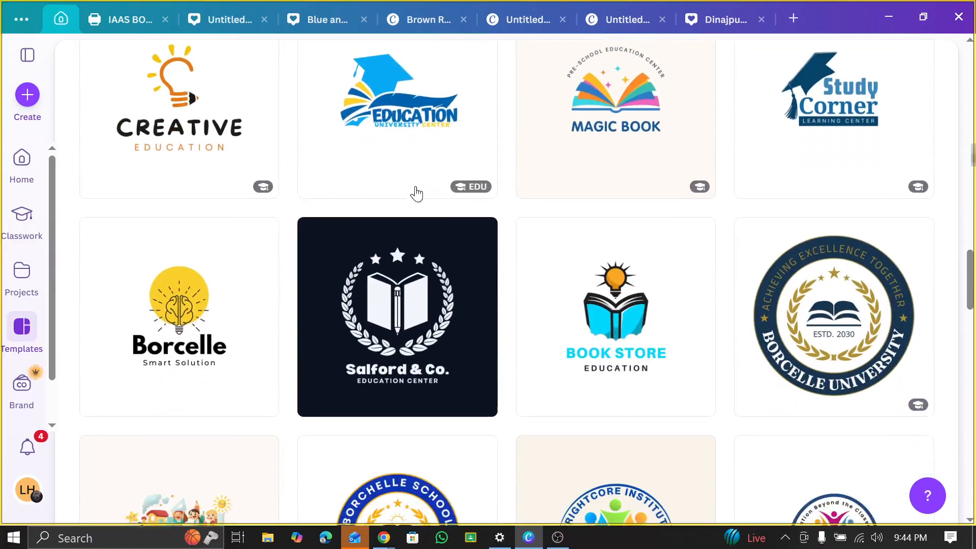
scroll(371, 178, "up", 4)
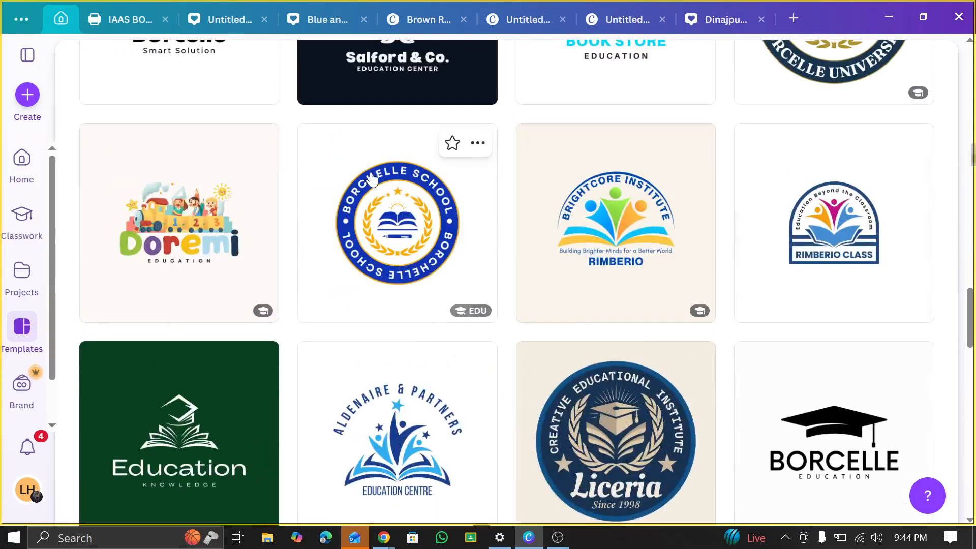
scroll(374, 175, "down", 13)
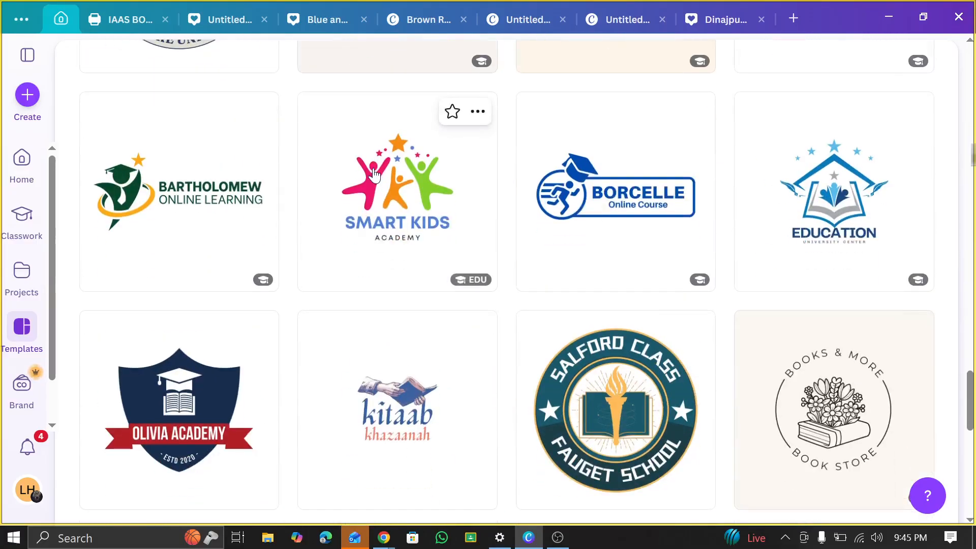
scroll(373, 174, "down", 10)
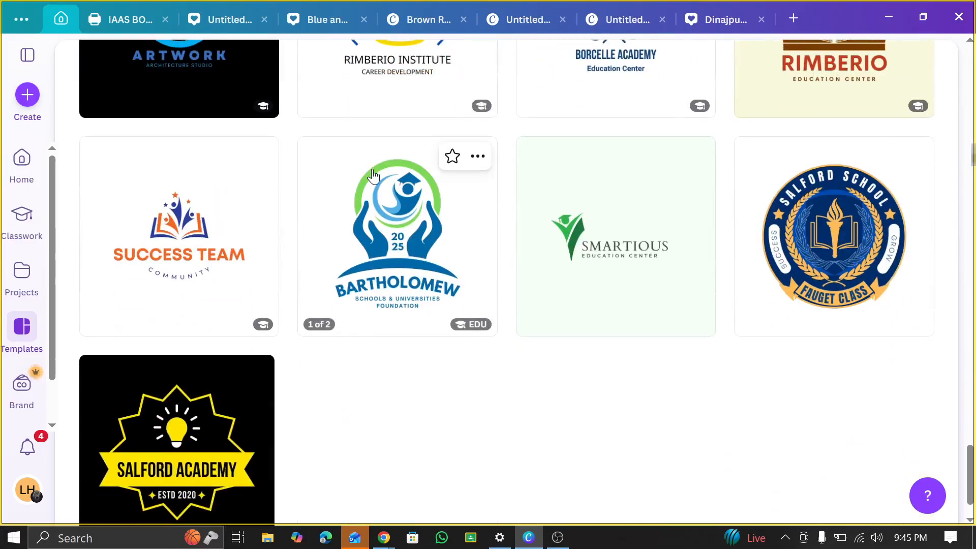
scroll(374, 175, "up", 15)
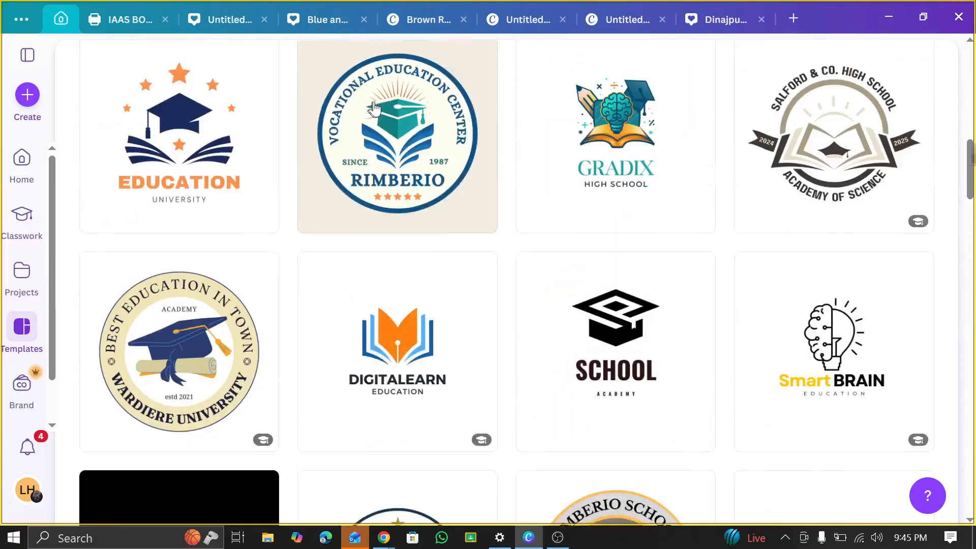
scroll(374, 108, "up", 10)
Replace the template search with "agriculture logo" and dismiss the WhatsApp notification
left_click_drag(259, 206, 172, 206)
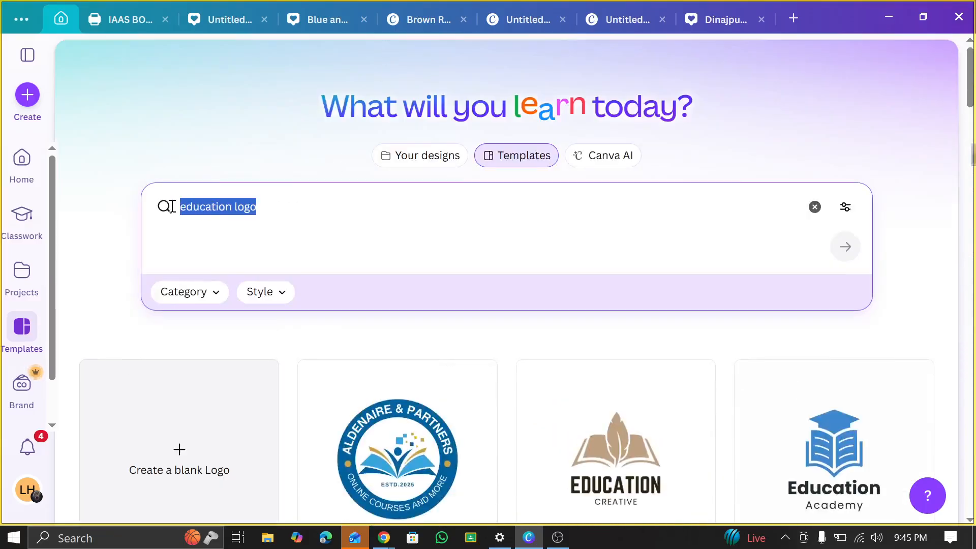
type("agr")
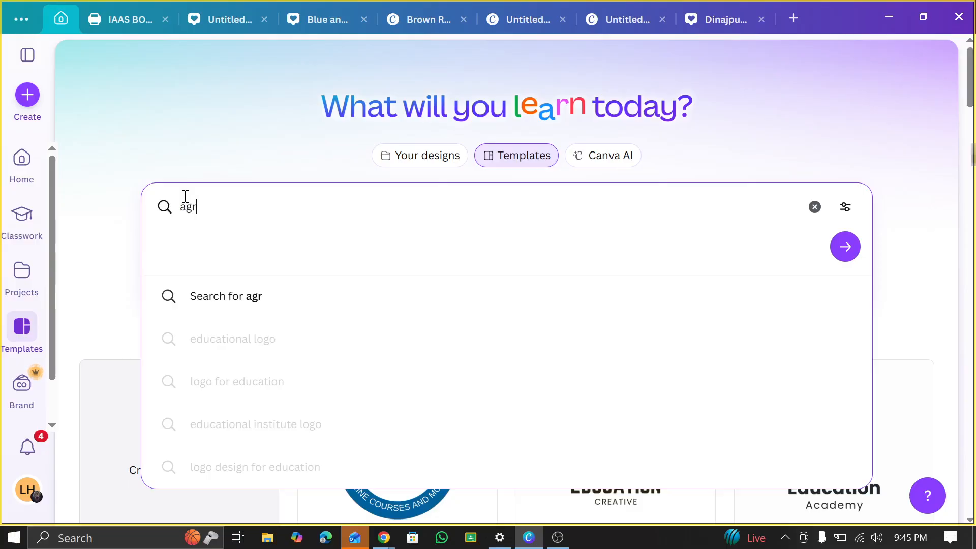
type("iculture")
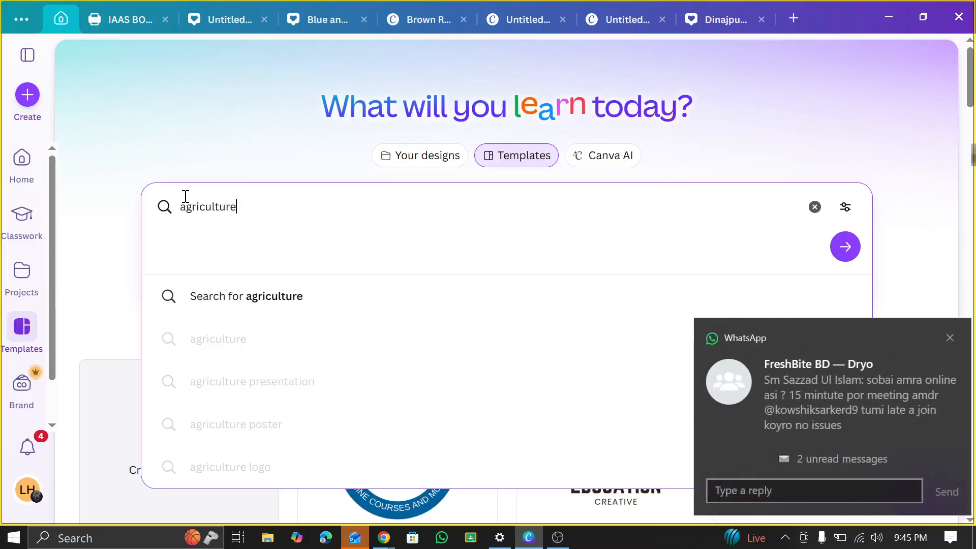
key("Return")
left_click(291, 200)
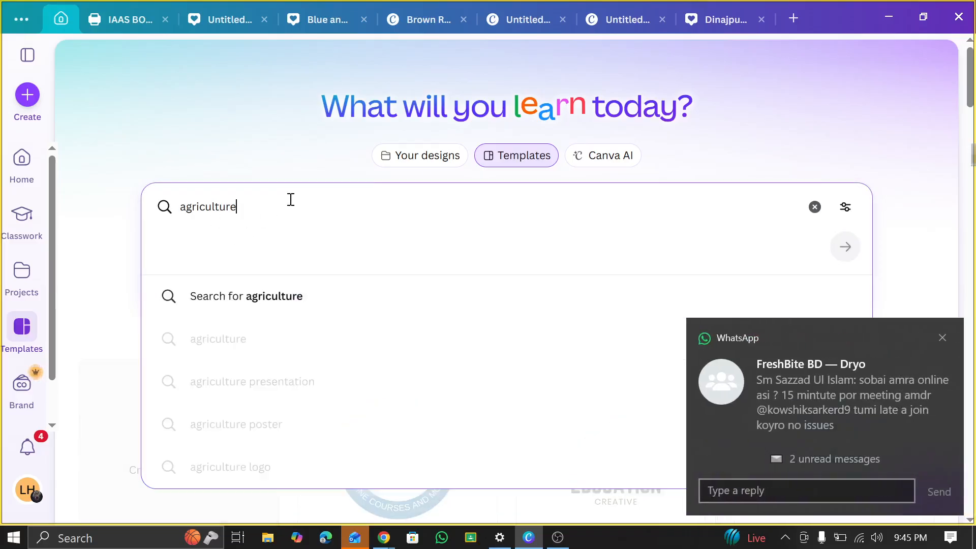
type("logo")
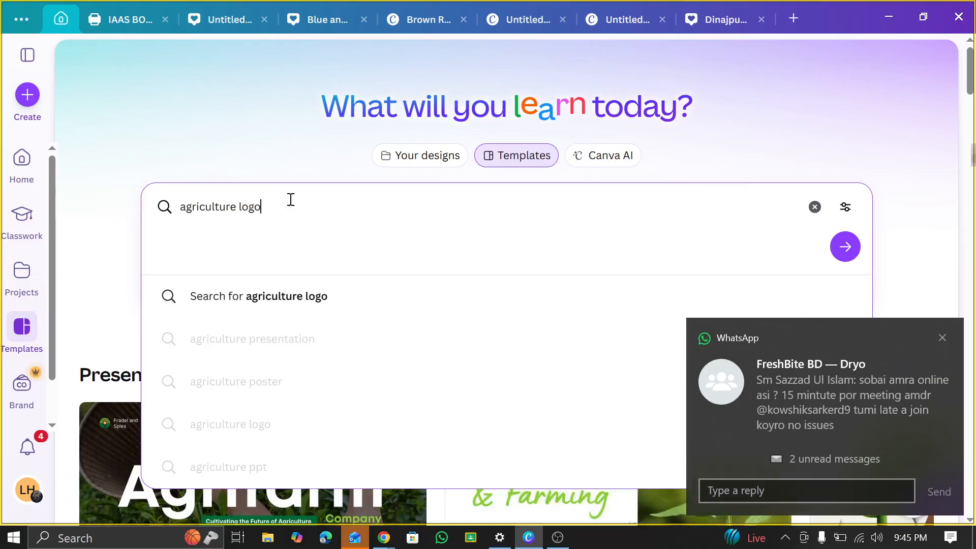
key("Return")
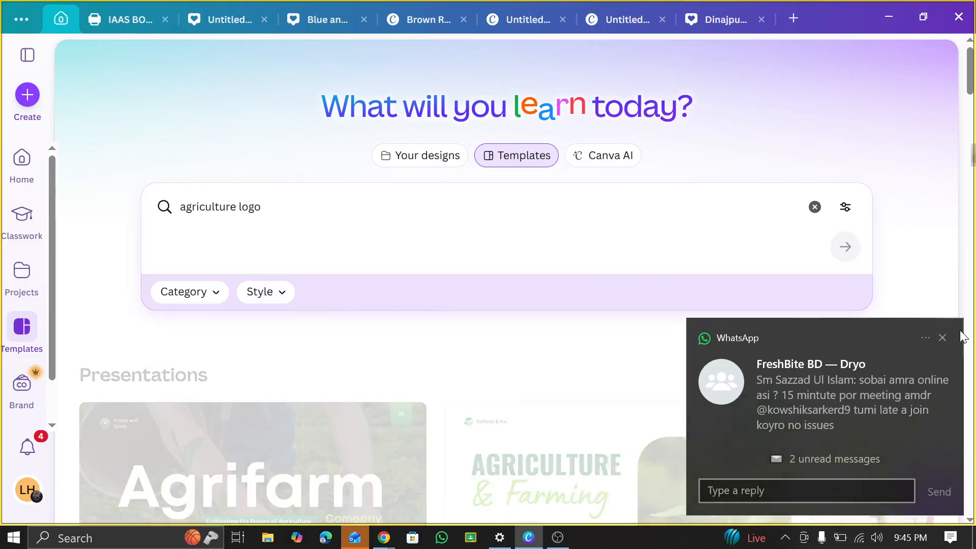
left_click(942, 337)
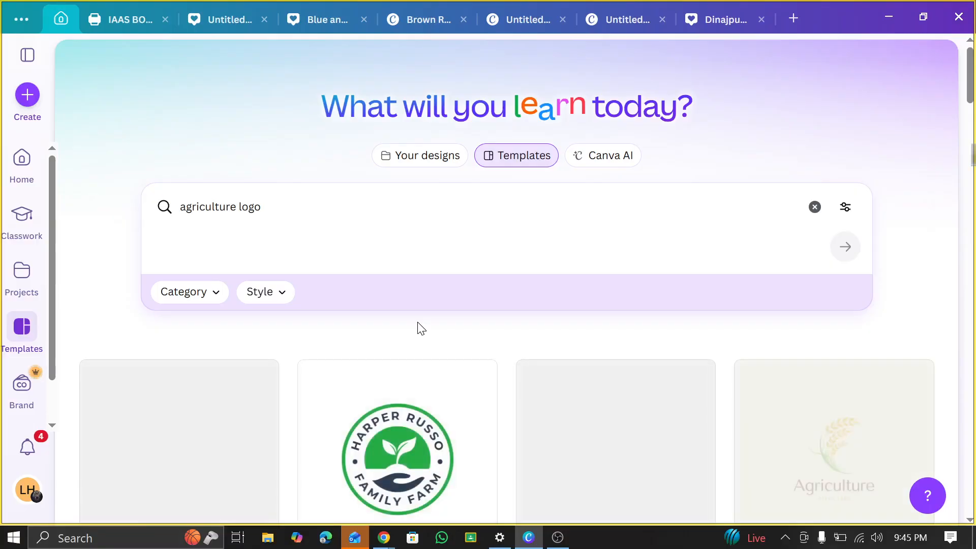
Look through the agriculture logo templates for design ideas
scroll(421, 329, "down", 8)
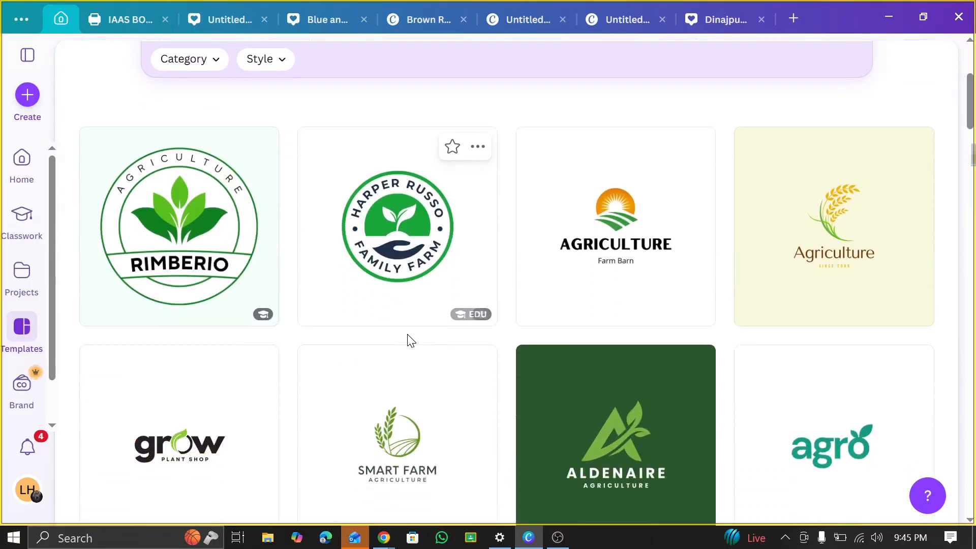
scroll(487, 327, "down", 8)
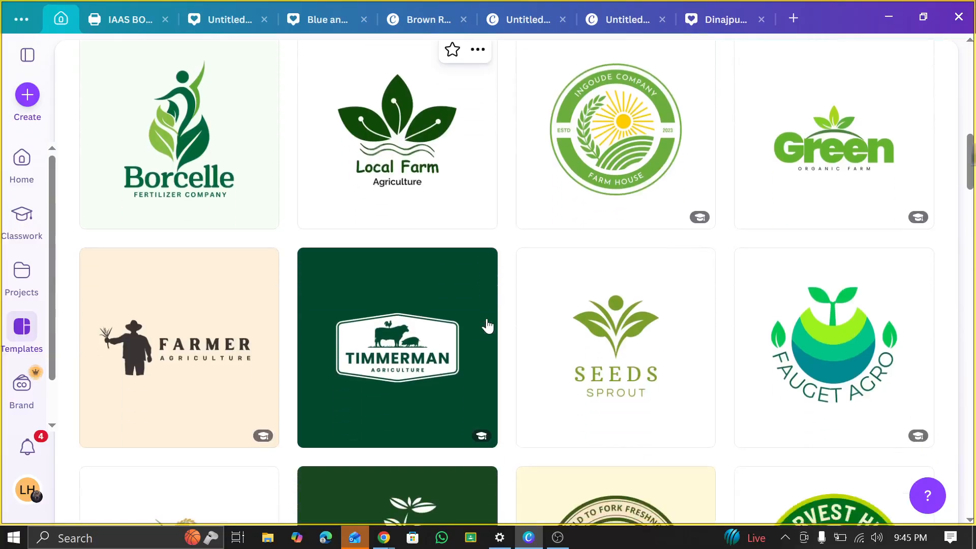
scroll(485, 325, "up", 10)
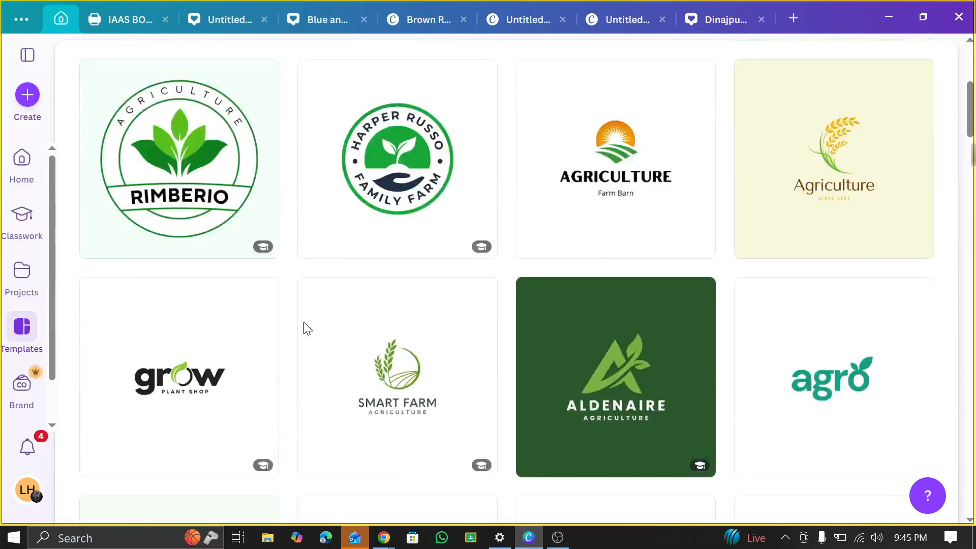
scroll(305, 328, "down", 1)
scroll(305, 329, "down", 10)
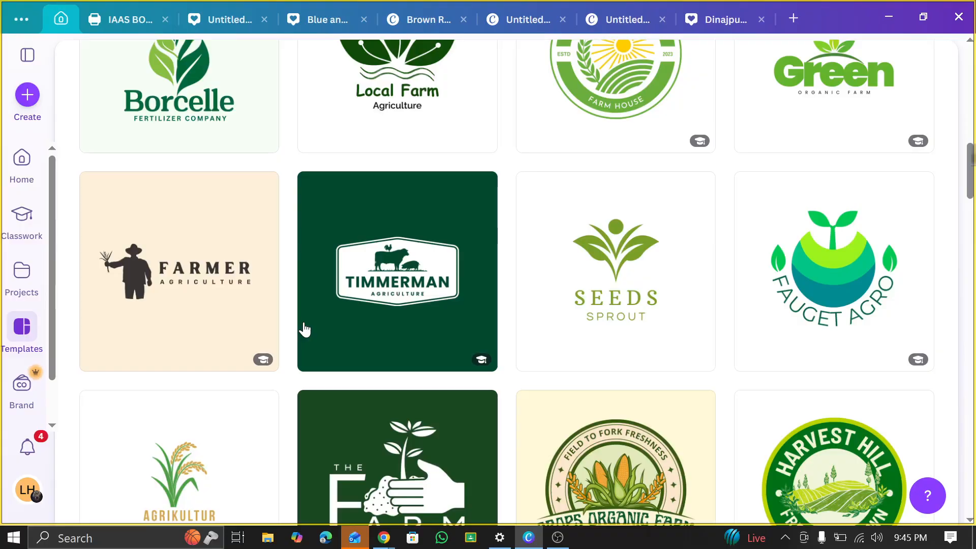
Return to the first agriculture logo results and preview the "grow plant shop" logo template
scroll(305, 330, "up", 8)
scroll(305, 329, "up", 1)
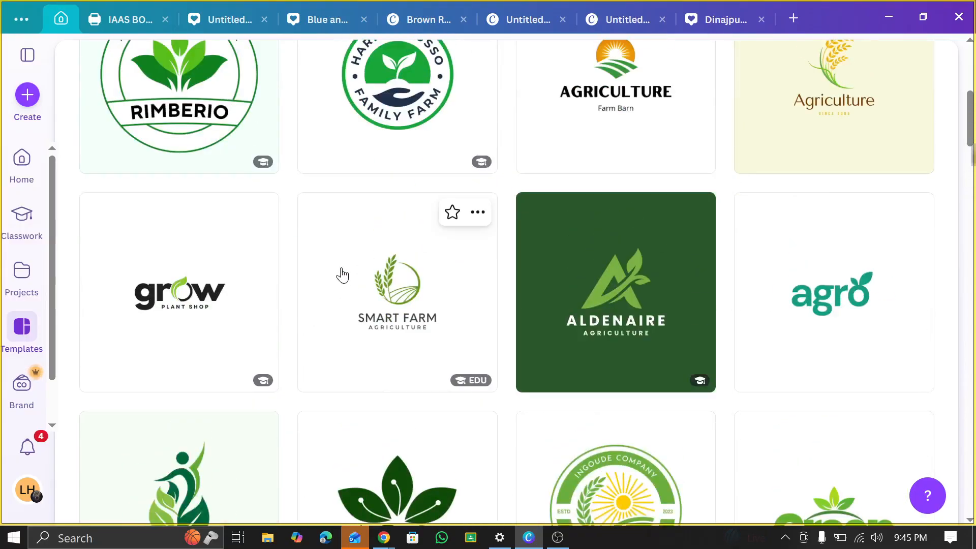
scroll(338, 264, "up", 5)
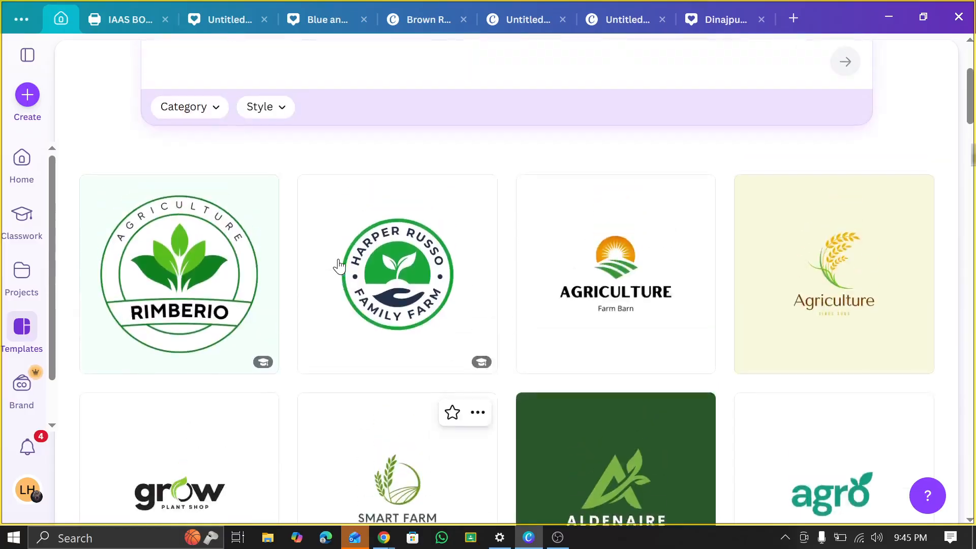
scroll(262, 311, "down", 1)
scroll(261, 311, "down", 4)
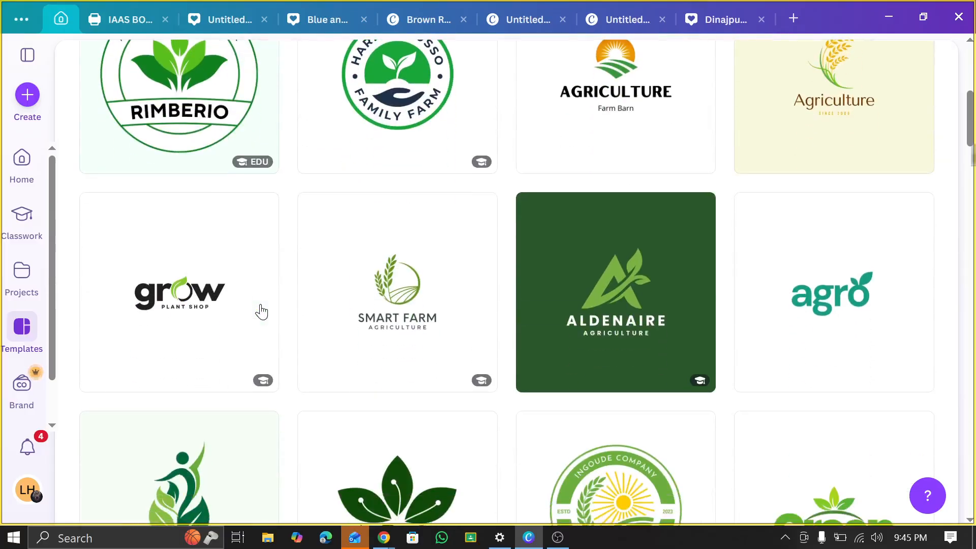
scroll(338, 283, "up", 2)
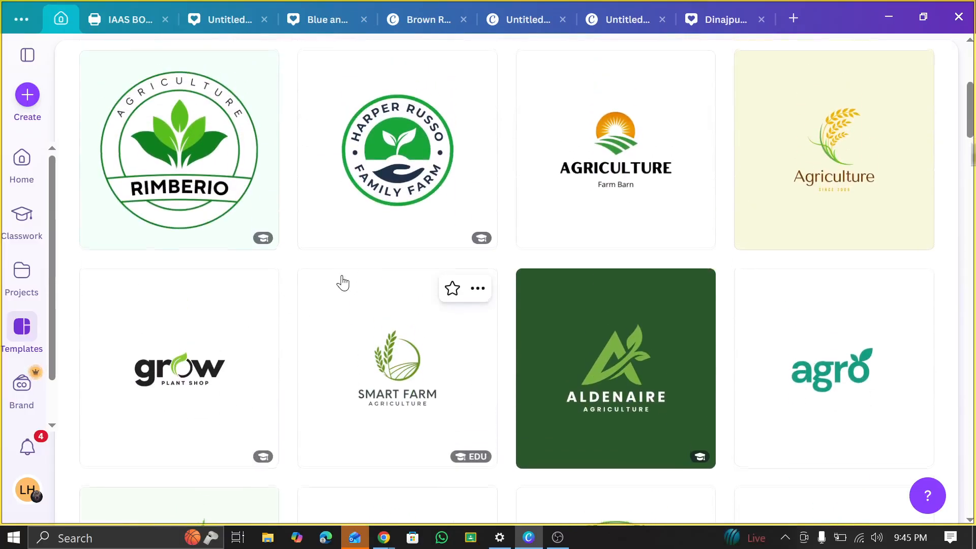
scroll(183, 139, "up", 2)
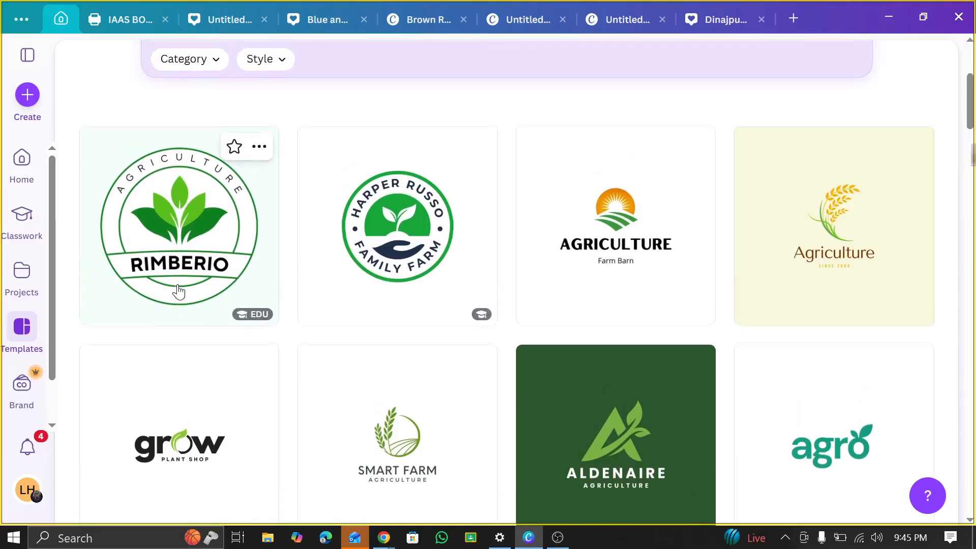
left_click(186, 401)
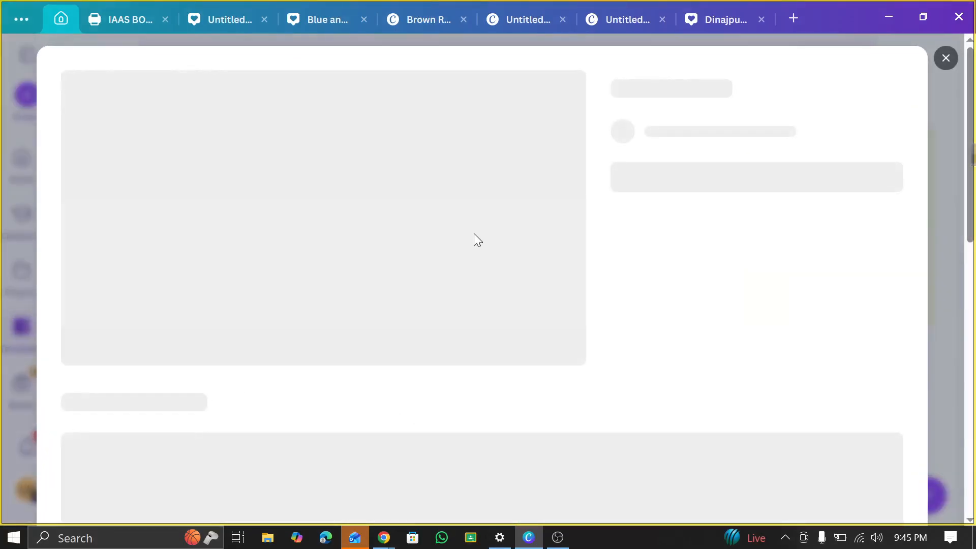
Choose the Green and White Organic Products Logo from the similar designs and open it for customizing
scroll(446, 240, "down", 1)
scroll(446, 239, "down", 4)
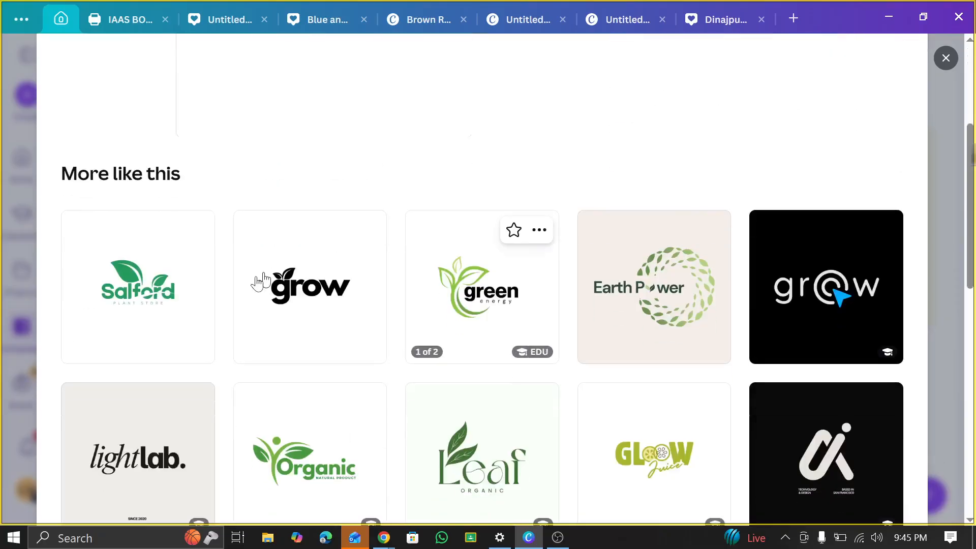
scroll(152, 285, "down", 2)
scroll(455, 318, "down", 2)
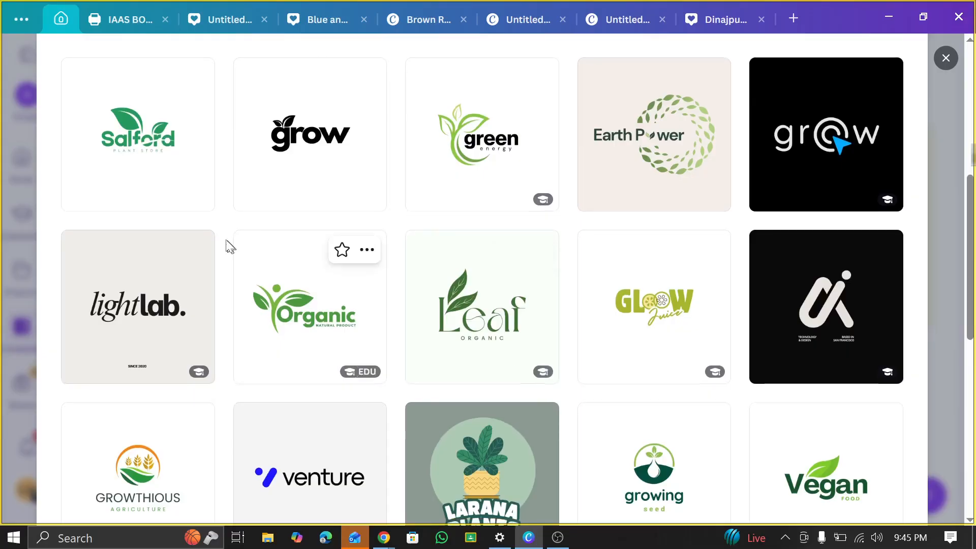
left_click(308, 313)
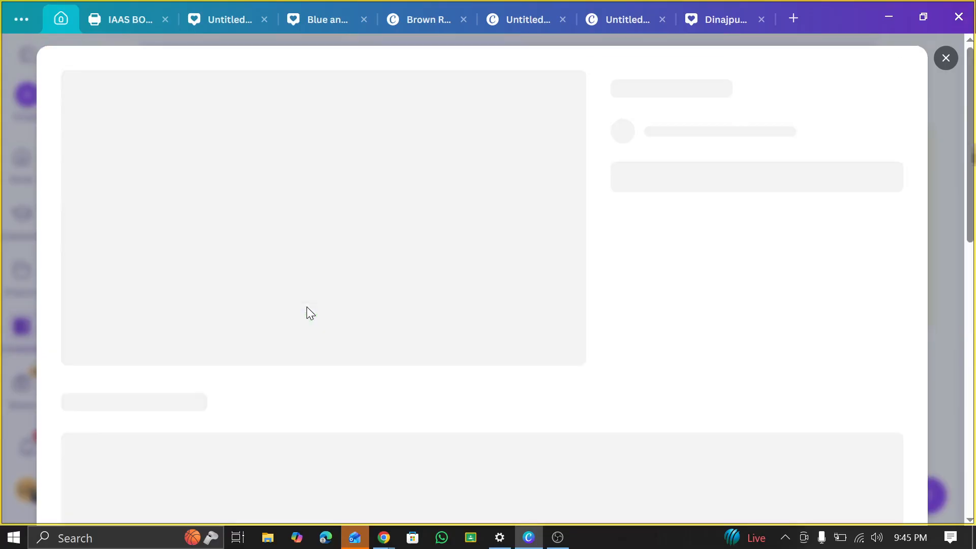
scroll(335, 315, "down", 2)
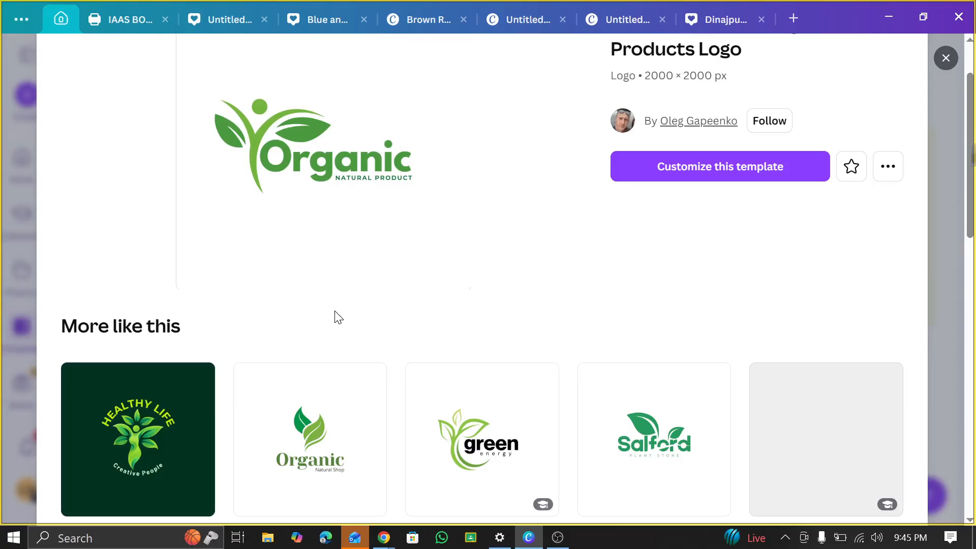
scroll(337, 233, "down", 2)
scroll(457, 213, "up", 3)
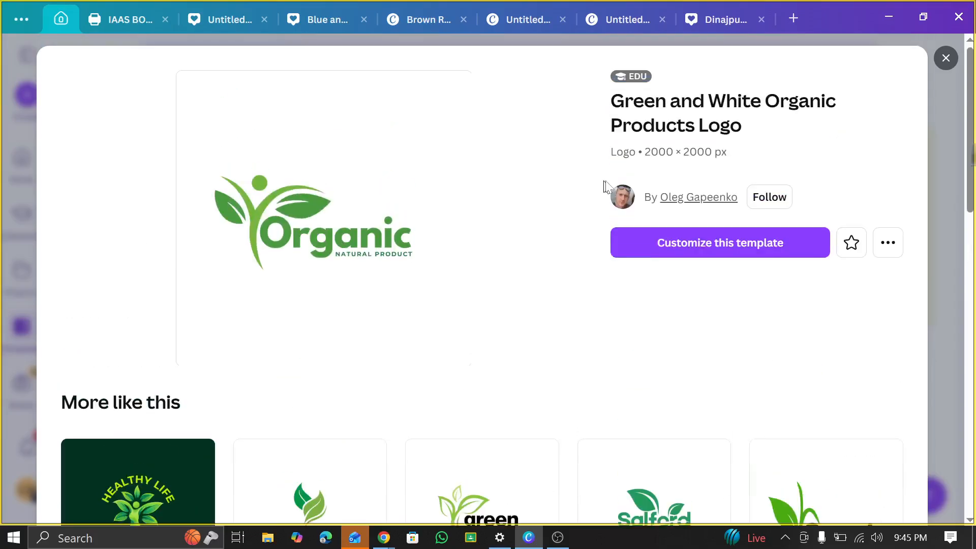
left_click(705, 248)
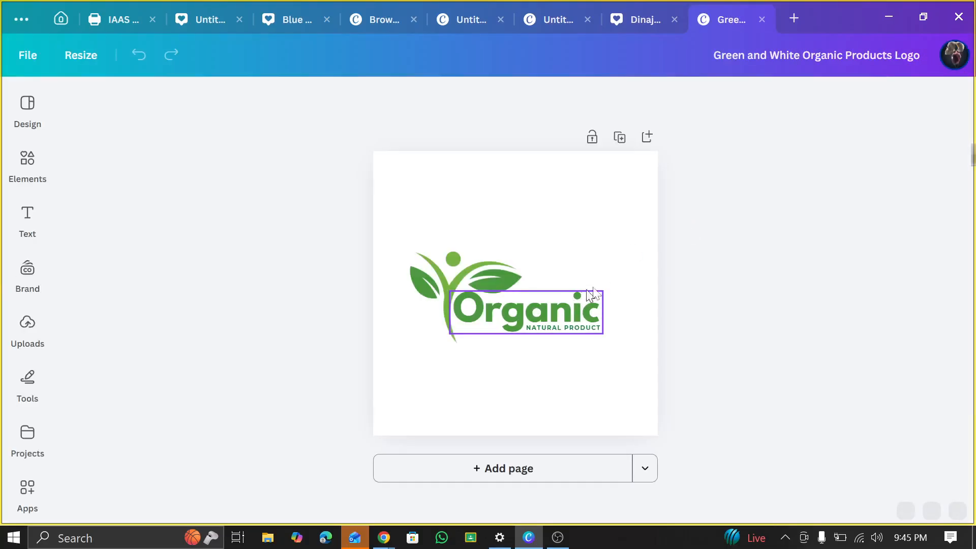
Try moving the leaf-figure graphic around the "Organic" wordmark and undo the moves
scroll(505, 315, "up", 5)
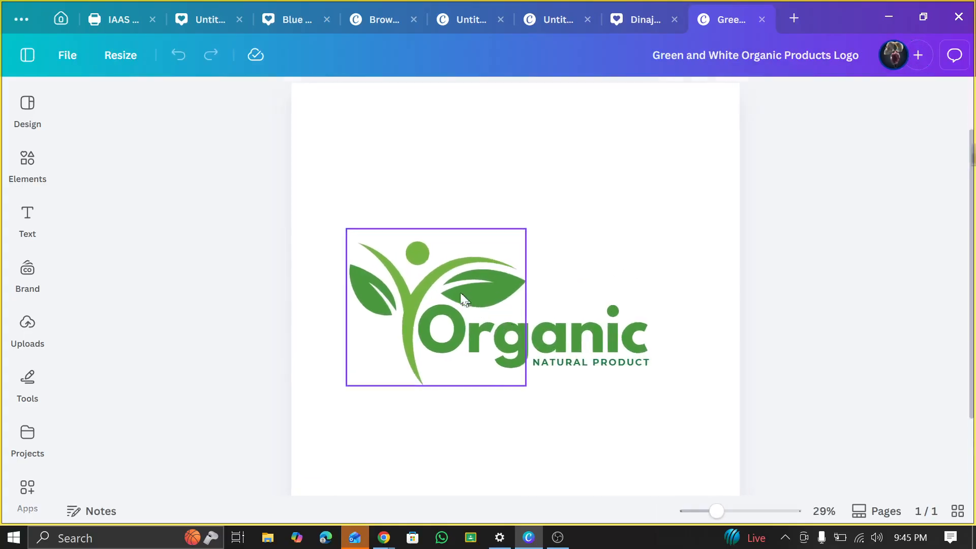
left_click(431, 276)
left_click_drag(431, 276, 488, 216)
scroll(401, 246, "down", 4)
left_click_drag(464, 232, 483, 316)
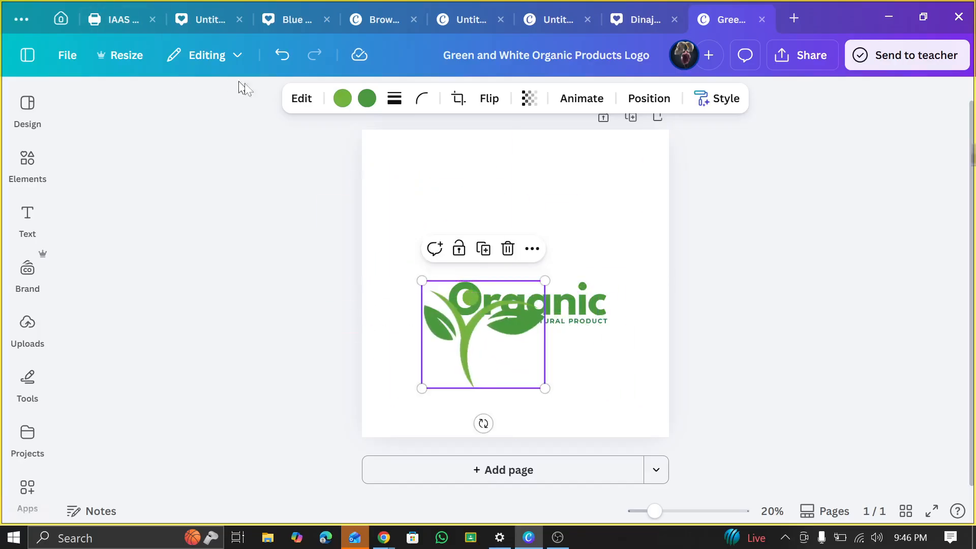
left_click(271, 60)
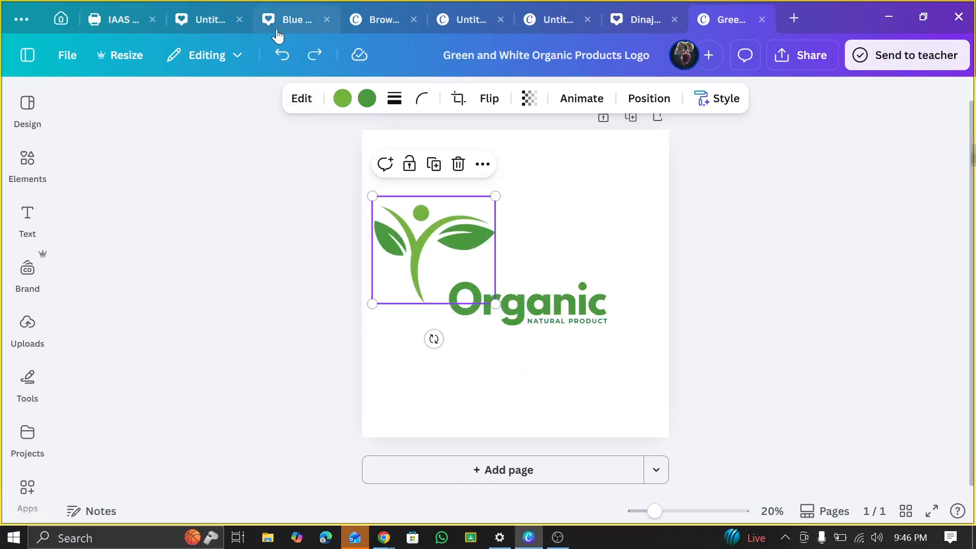
left_click(281, 57)
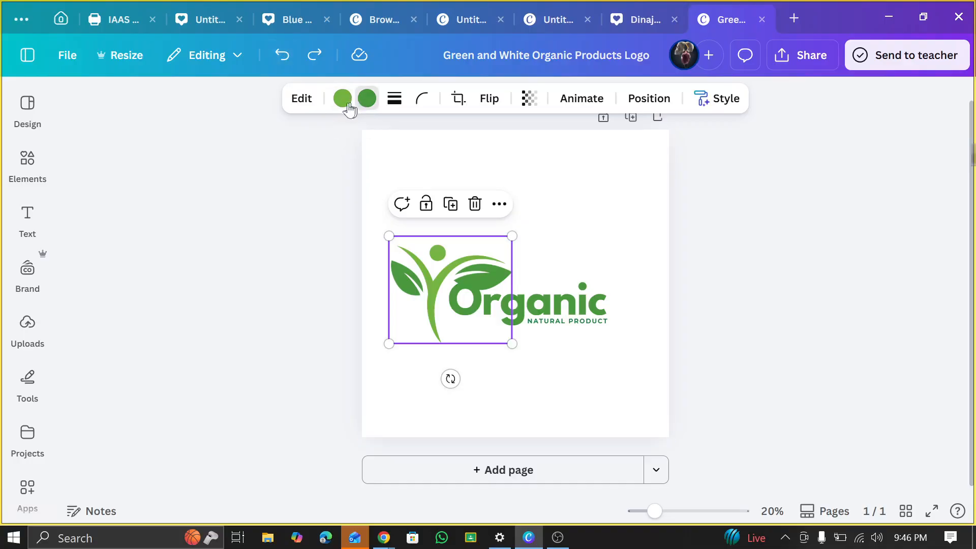
Recolor the graphic's dark green leaves red and dismiss the WhatsApp notification
left_click(365, 99)
scroll(128, 390, "down", 1)
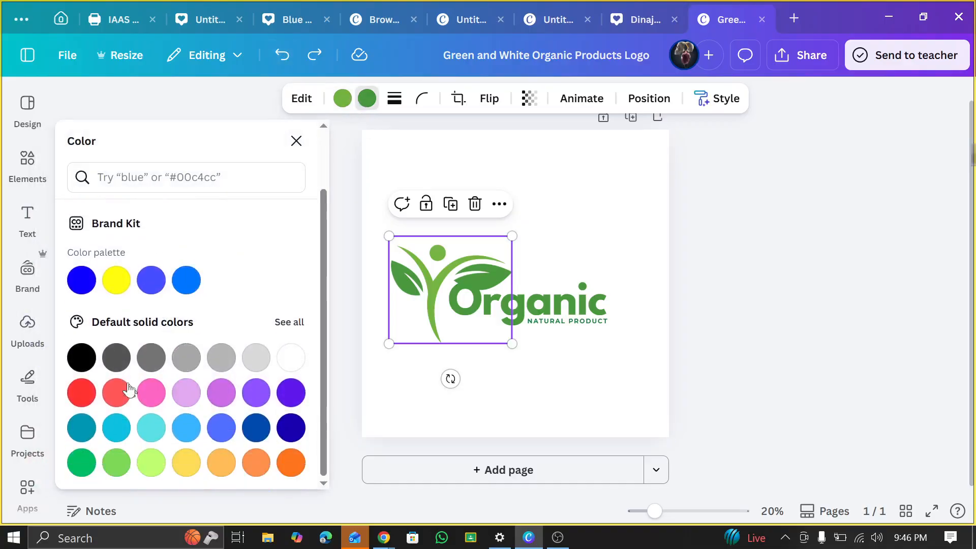
left_click(93, 390)
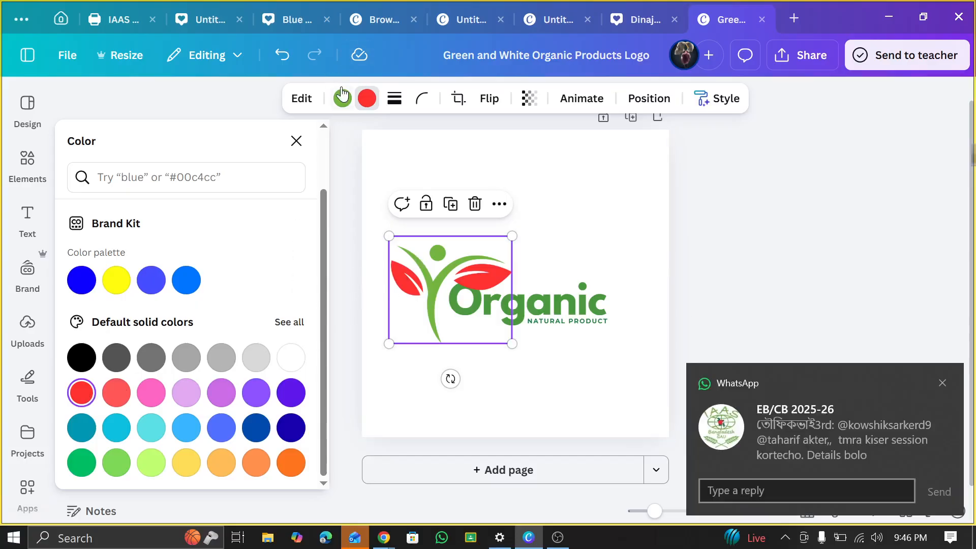
left_click(943, 382)
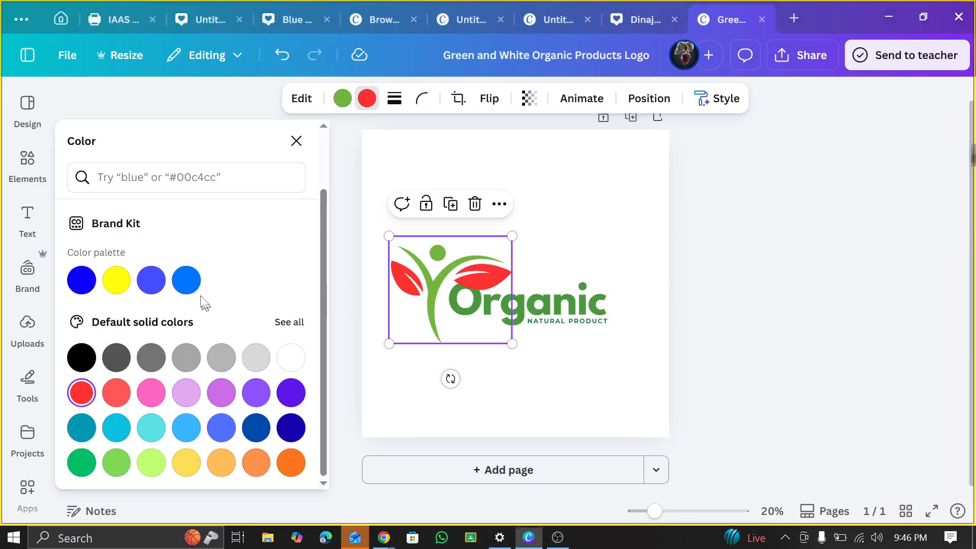
Recolor the graphic's light green figure black and nudge the graphic slightly up and to the right
left_click(331, 104)
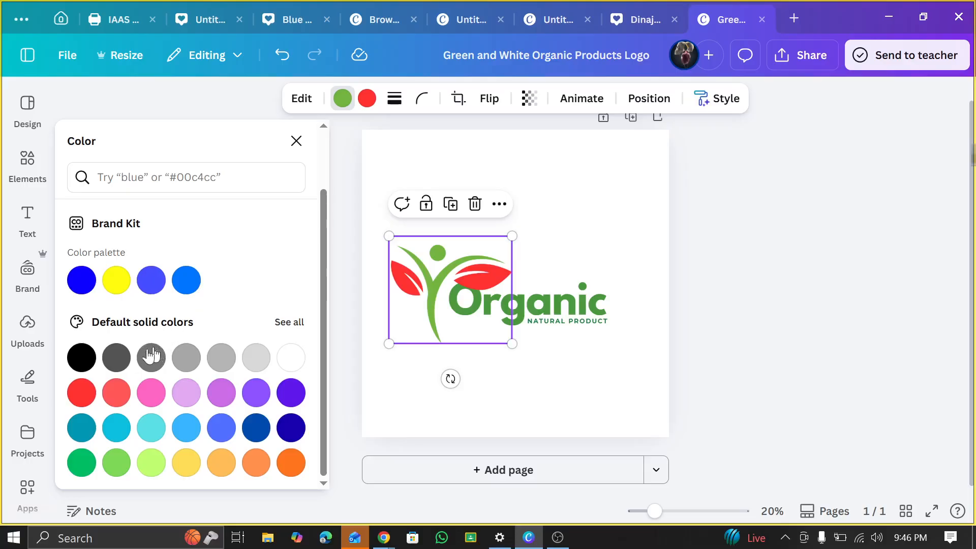
left_click(87, 359)
left_click_drag(469, 270, 472, 264)
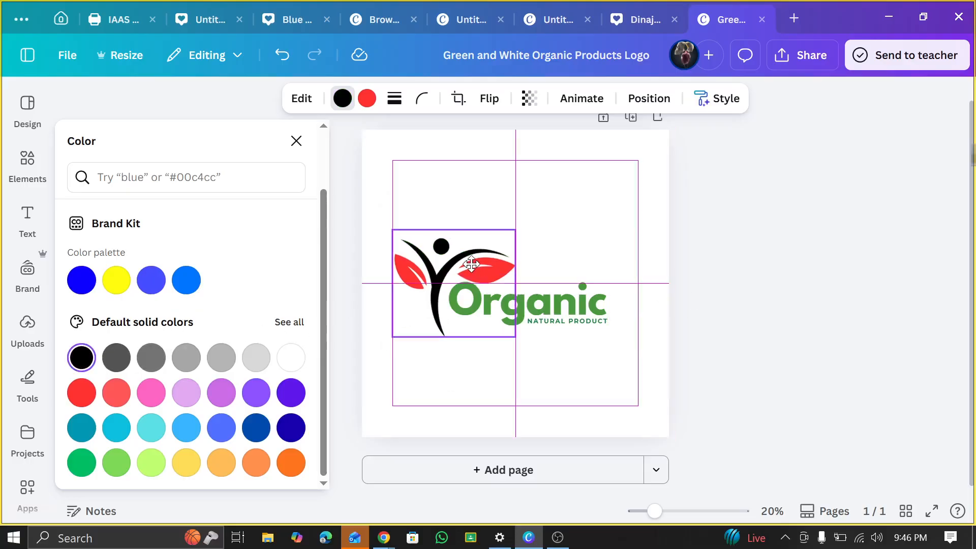
Replace the wordmark "Organic" with "Agri Elite" and widen its text box so the name fits on one line
left_click(575, 309)
double_click(575, 309)
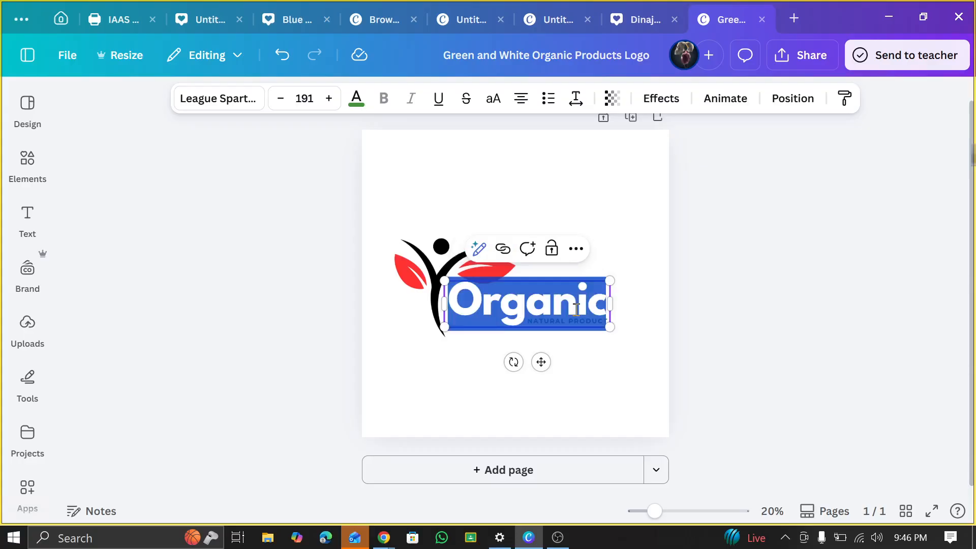
type("Agr")
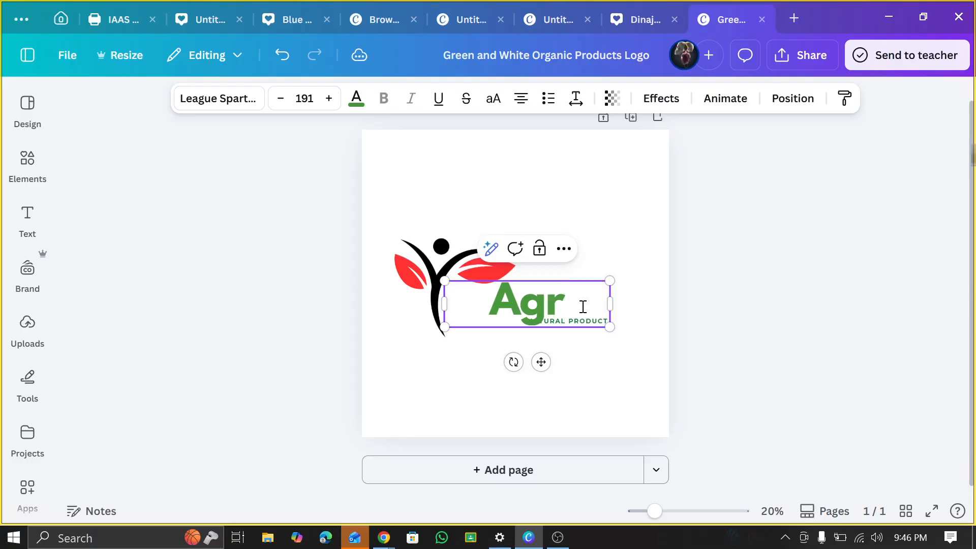
type("i E")
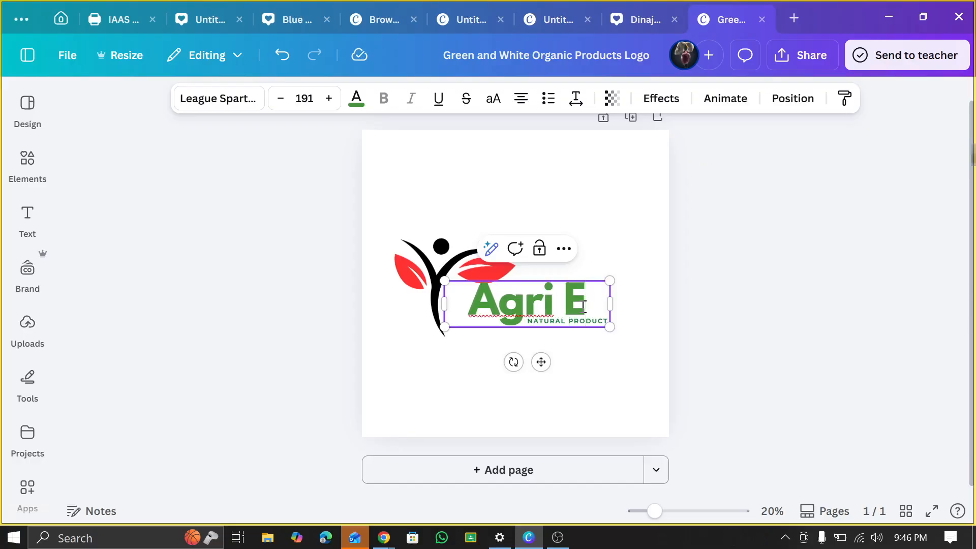
type(";ite")
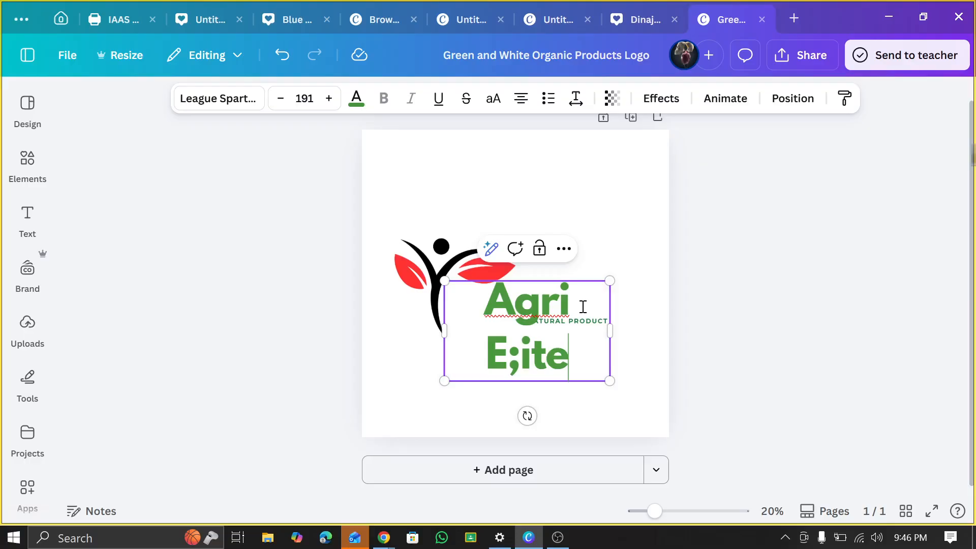
key("BackSpace")
key("BackSpace")
key("BackSpace")
key("BackSpace")
type("l")
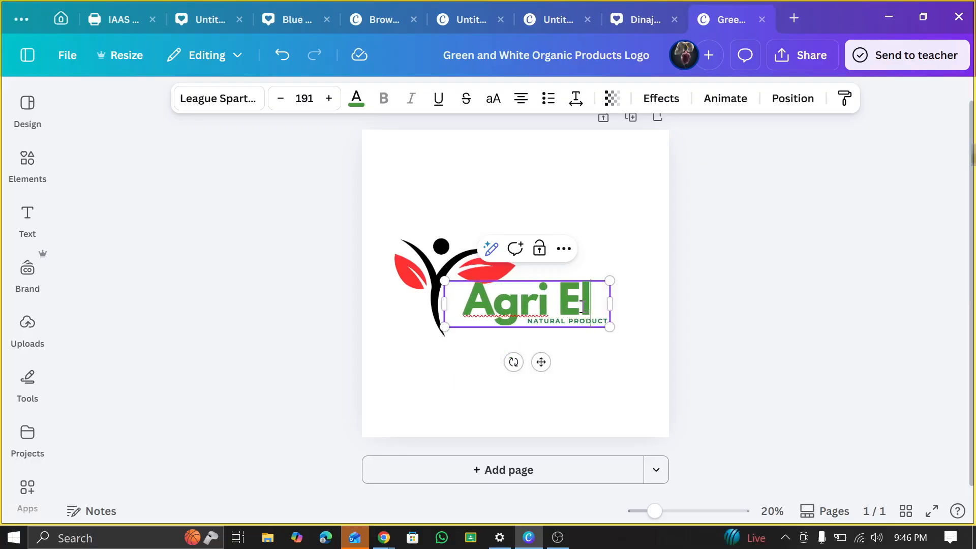
type("ite")
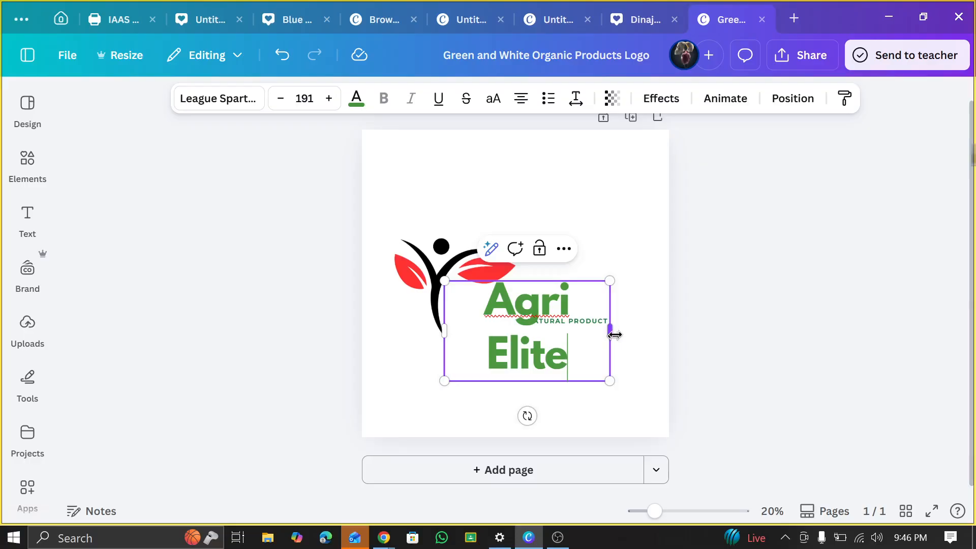
left_click_drag(615, 335, 586, 312)
left_click(705, 348)
Replace the "NATURAL PRODUCT" tagline with "FROM FARM TO FUTURE"
scroll(588, 336, "up", 2)
double_click(586, 312)
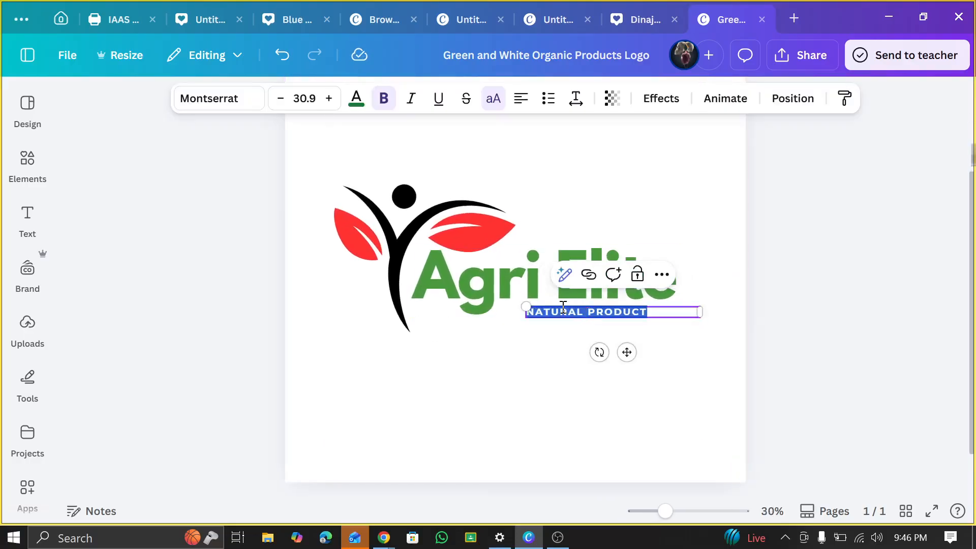
type("E")
key("BackSpace")
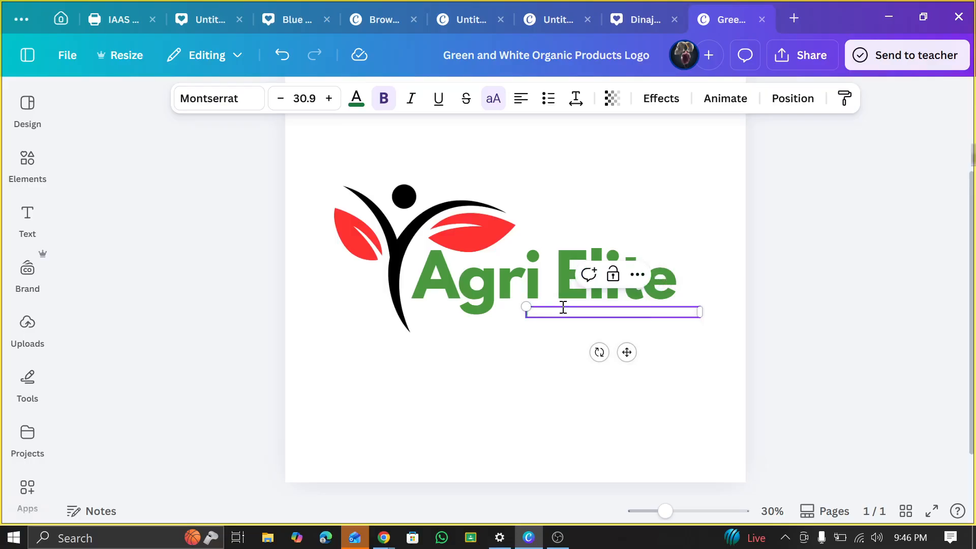
type("FROM FARM TO FUTURE")
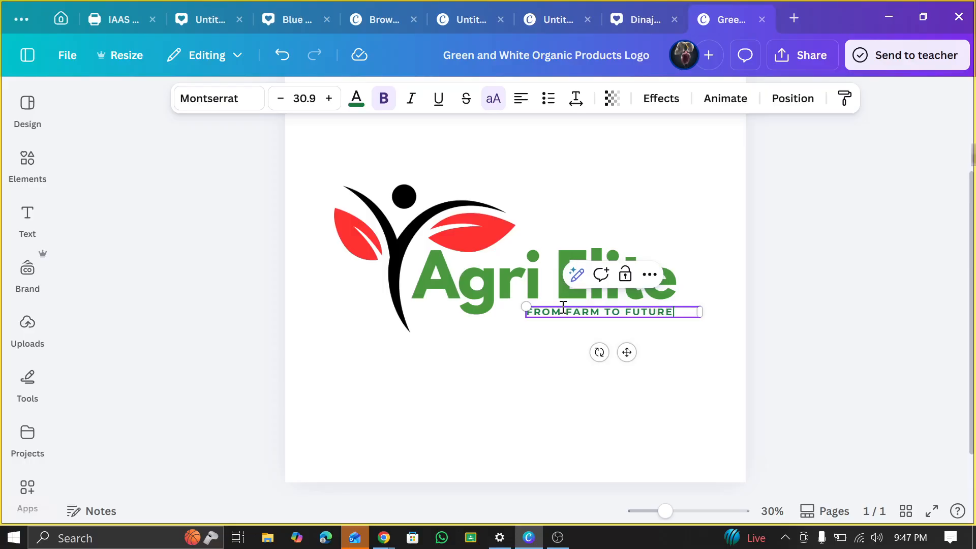
left_click(798, 295)
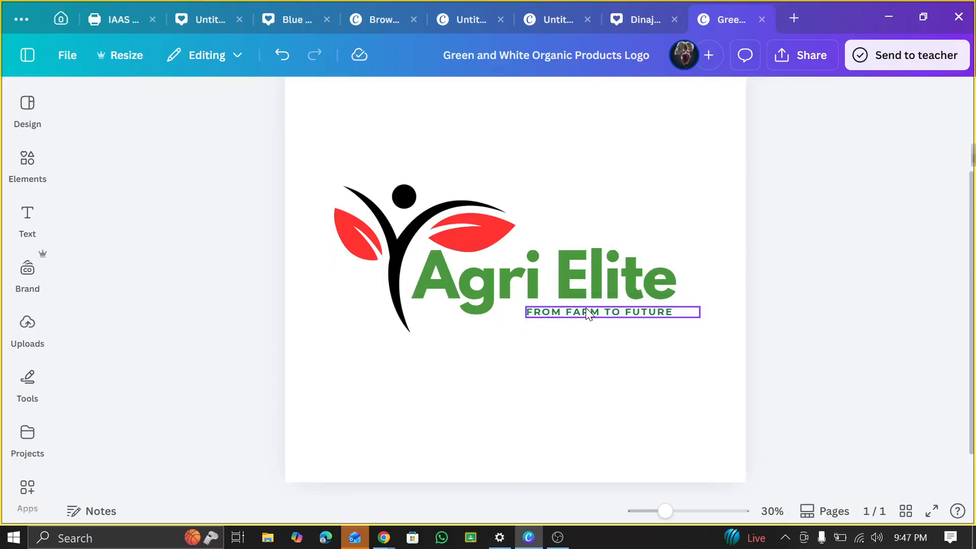
Shift the tagline slightly left under "Agri Elite" and change its text color to black
left_click_drag(587, 314, 577, 313)
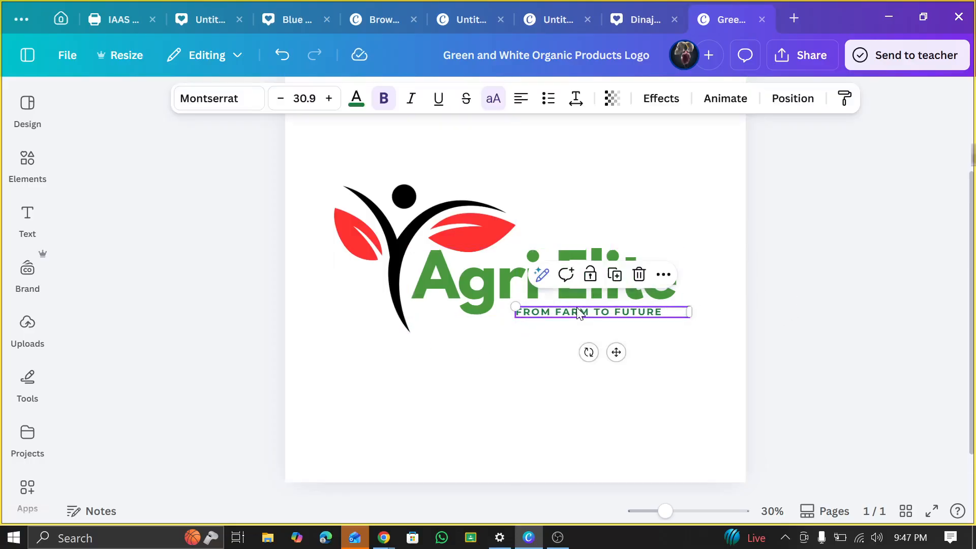
double_click(614, 316)
left_click(357, 98)
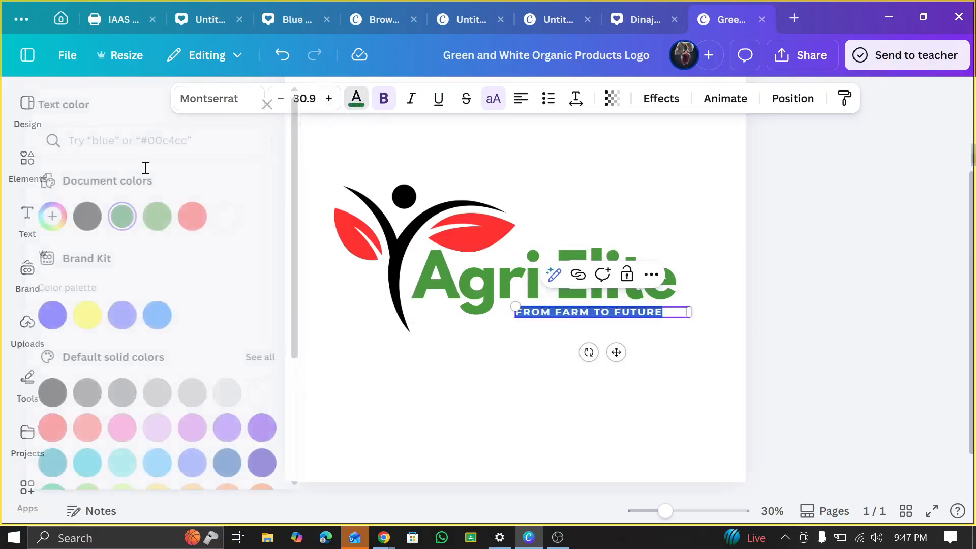
left_click(115, 254)
left_click(860, 247)
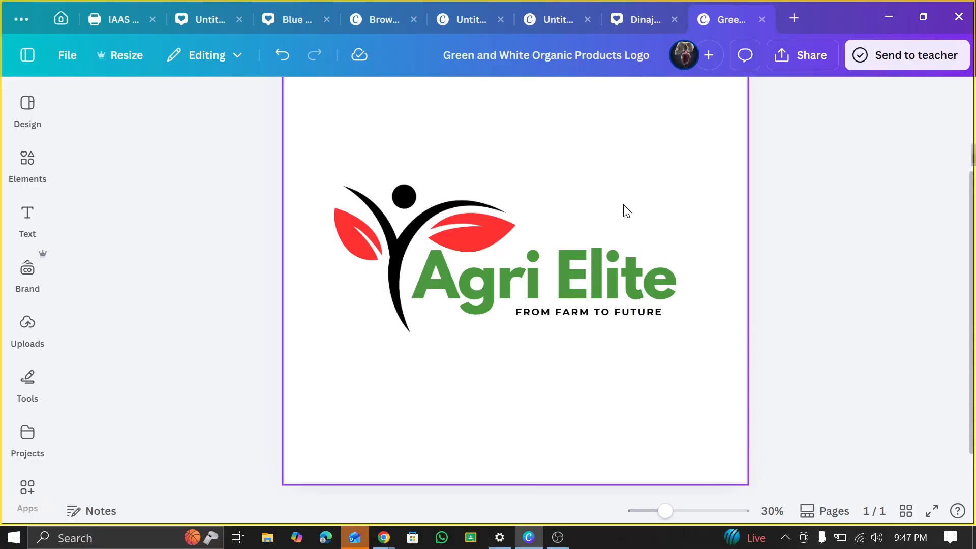
Search the elements library for "leaf" and limit the results to graphics in the Lineart style
left_click(29, 159)
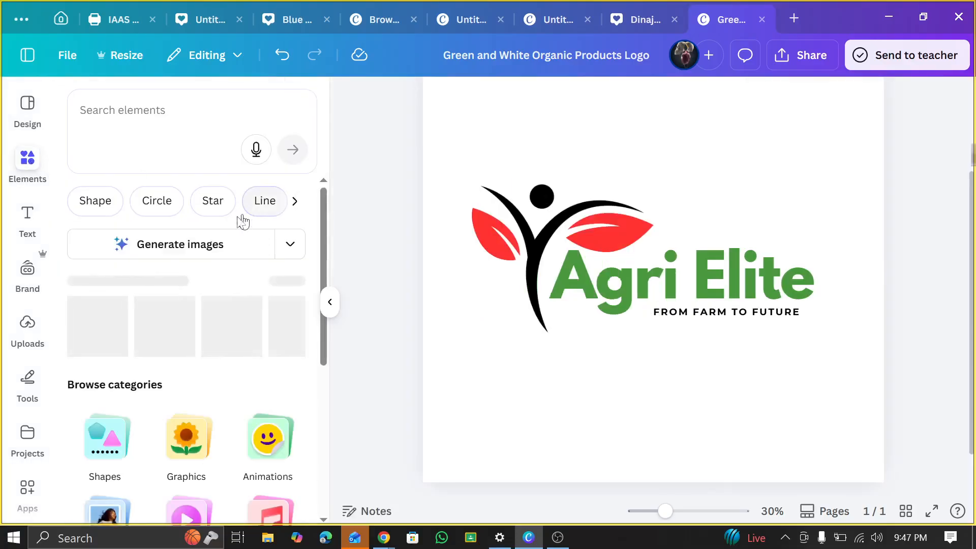
left_click(168, 114)
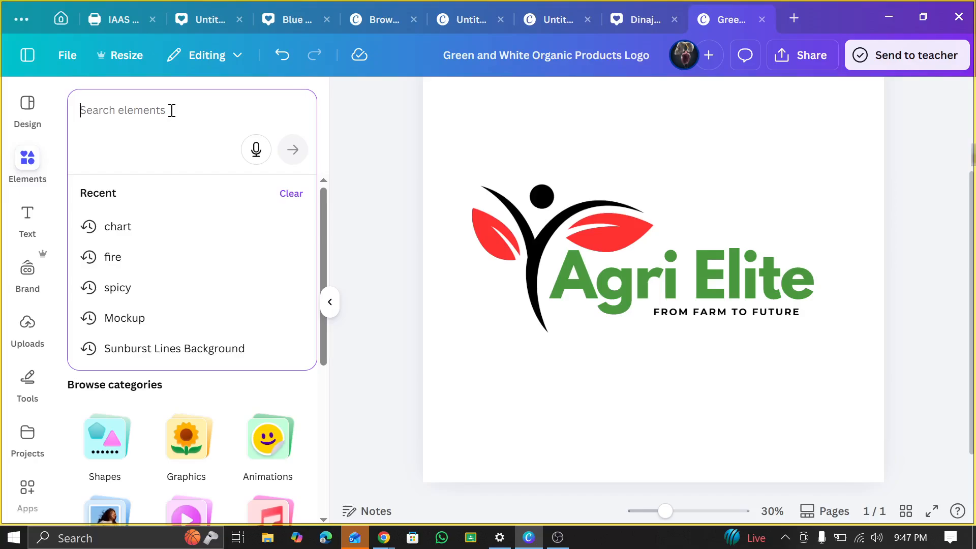
type("leaf")
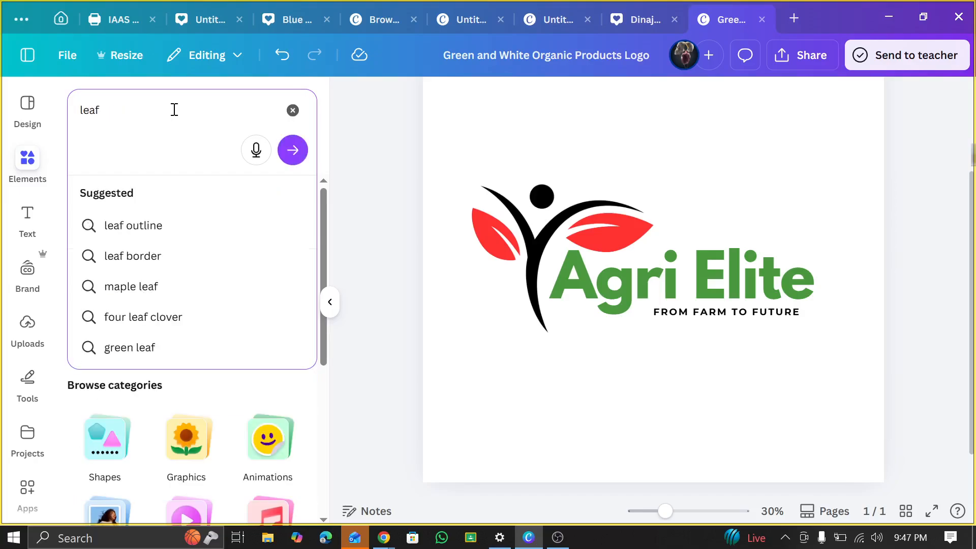
key("Return")
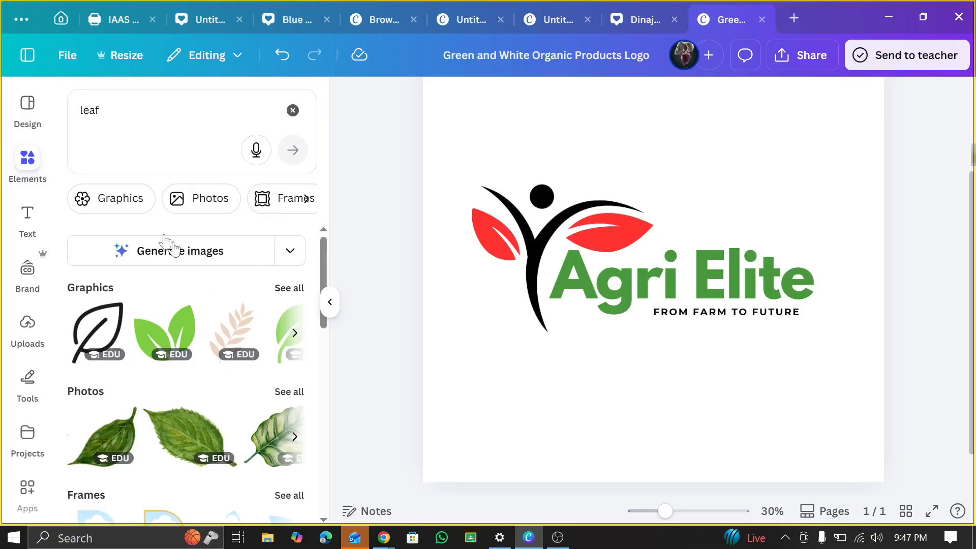
left_click(133, 209)
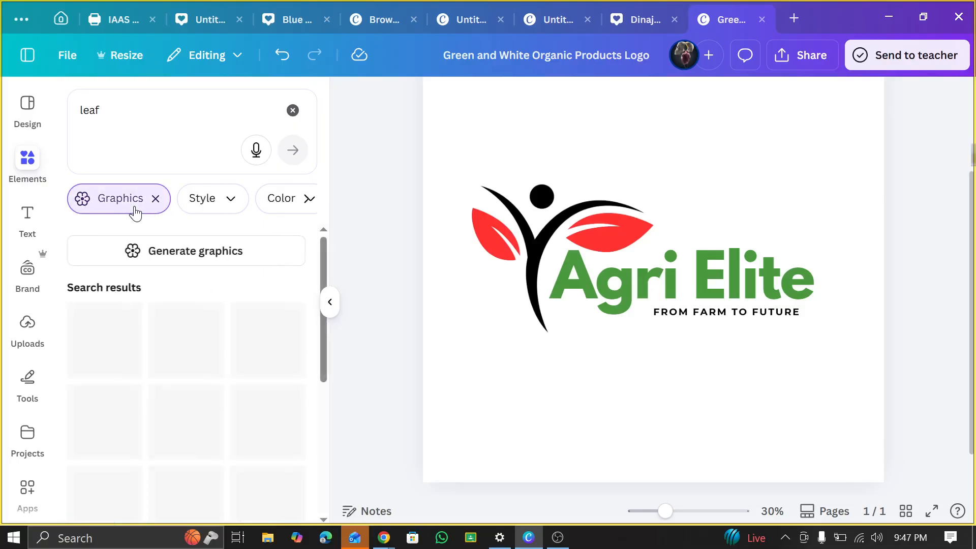
left_click(214, 209)
scroll(186, 338, "down", 3)
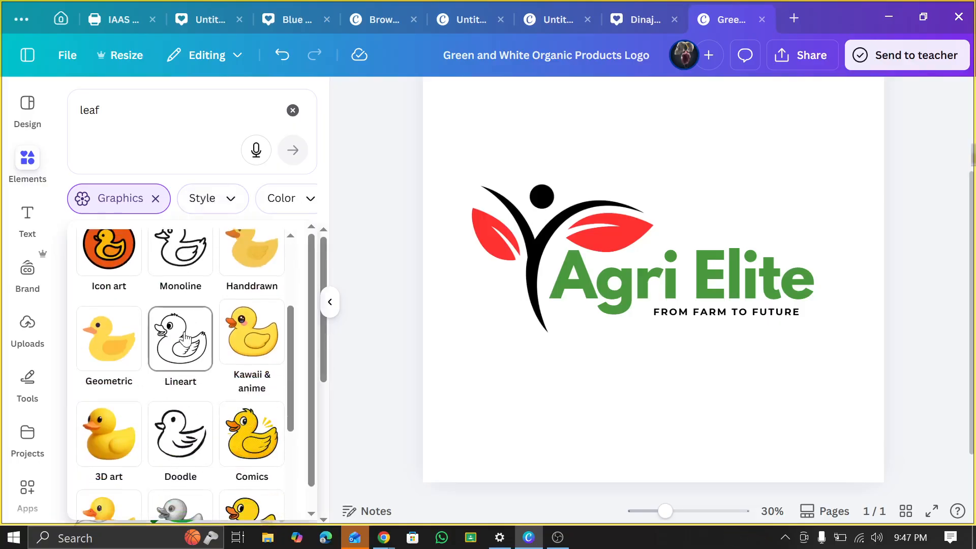
left_click(189, 361)
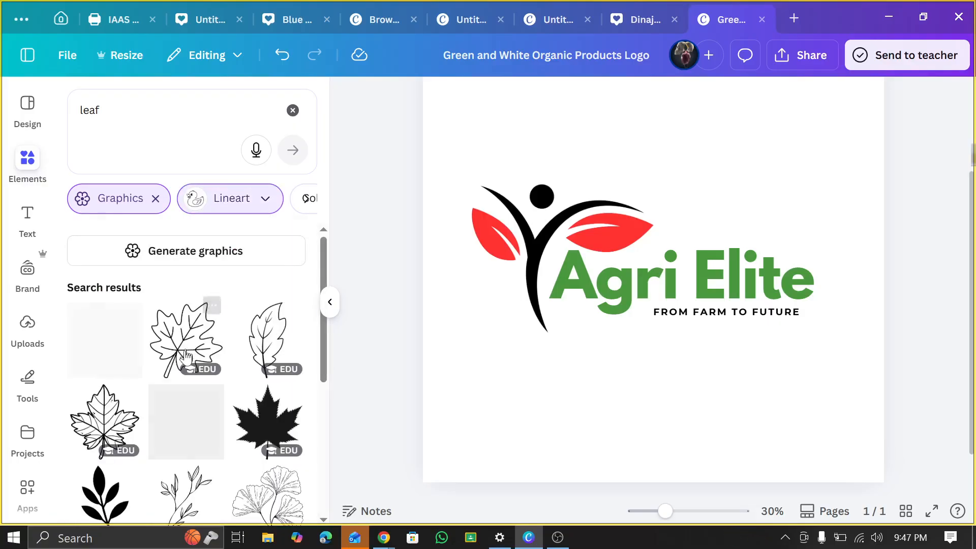
Try out the outlined maple leaf graphic on the logo design and remove it
left_click(186, 350)
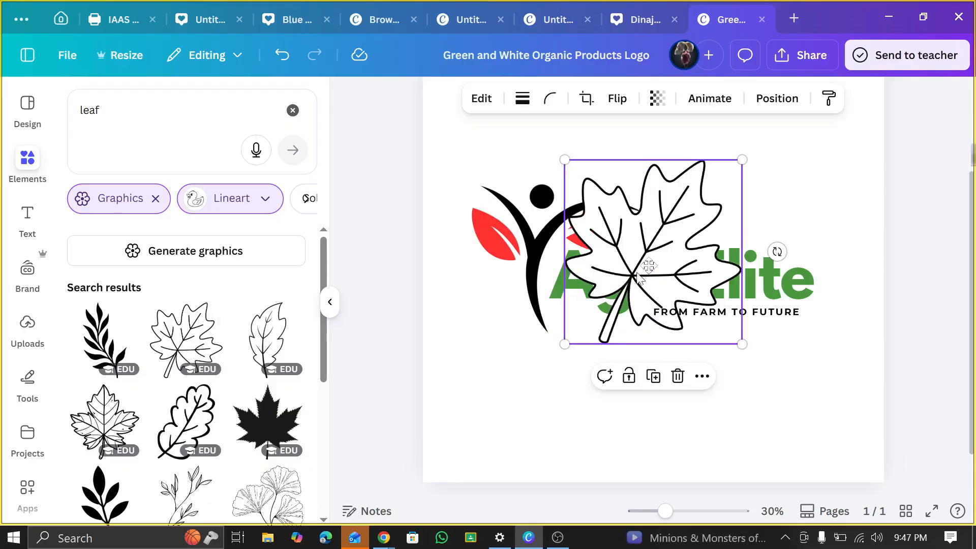
left_click_drag(651, 249, 718, 218)
left_click(743, 345)
Change the style filter of the leaf graphics to Kawaii & anime
left_click(237, 199)
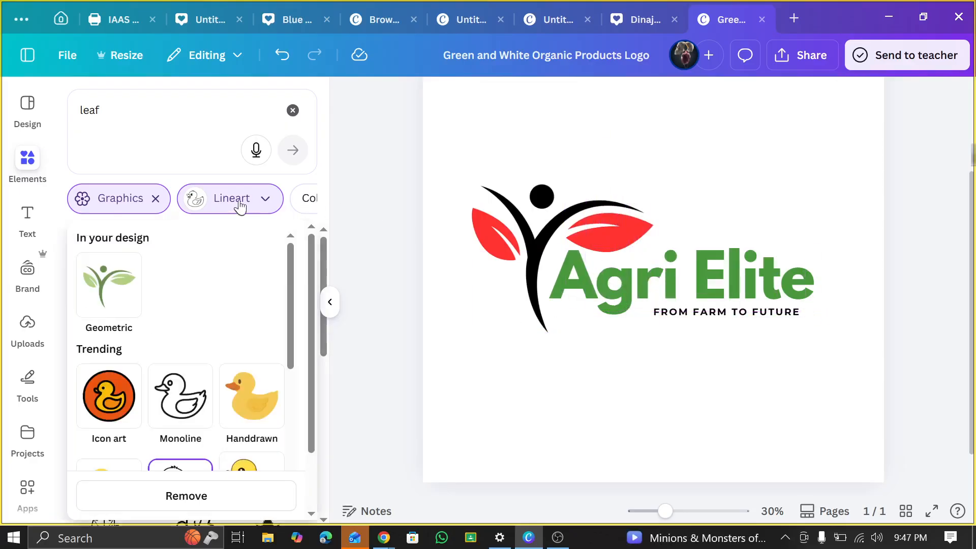
scroll(127, 389, "down", 5)
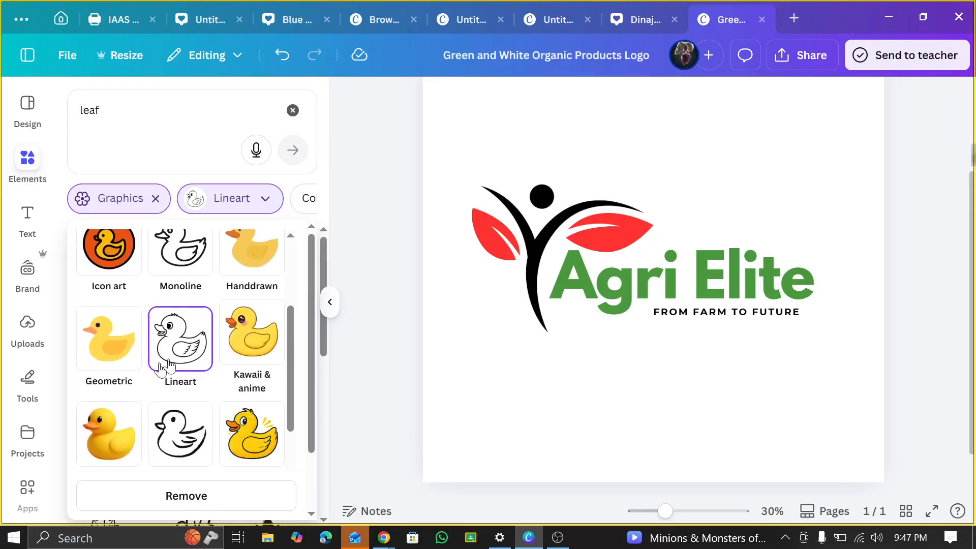
left_click(247, 342)
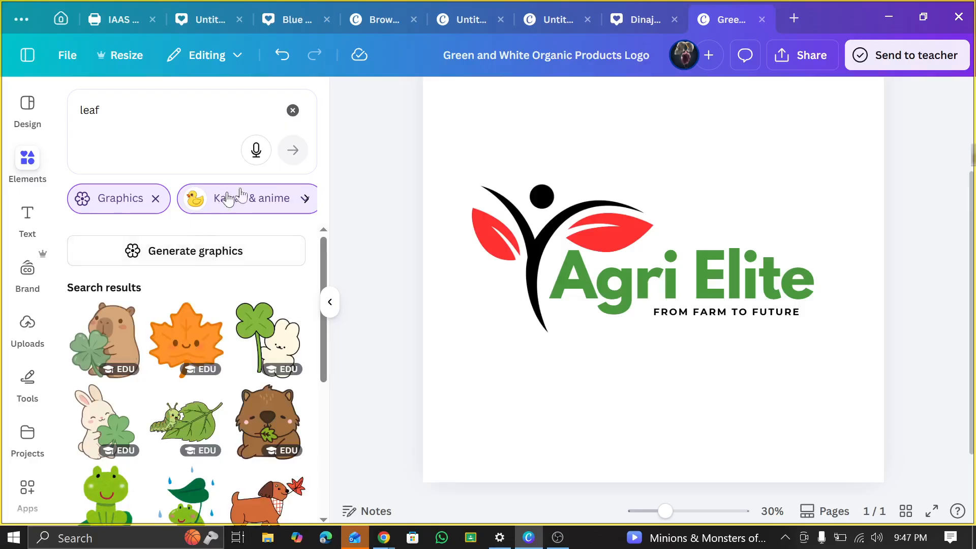
Filter the leaf graphics by the color Coral red and look through the matching results
scroll(251, 207, "right", 3)
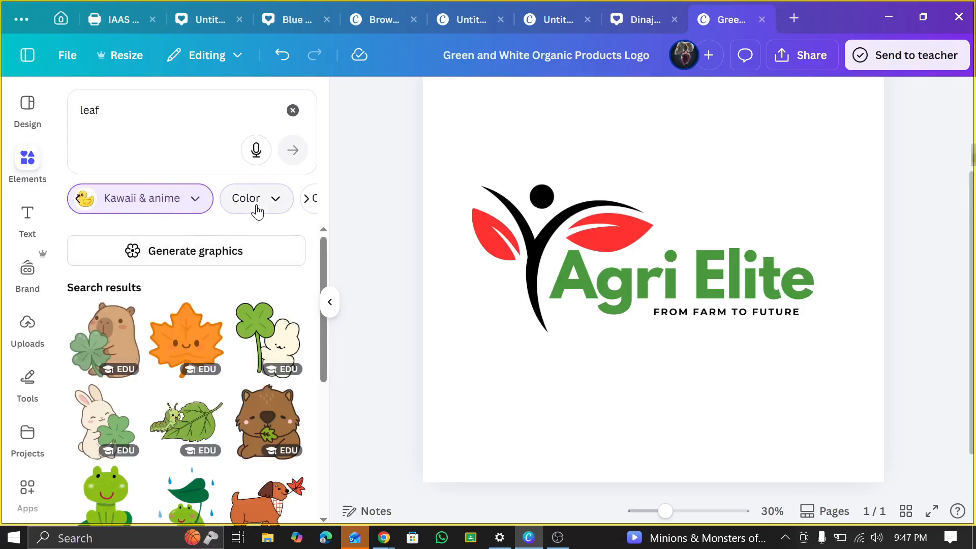
left_click(258, 211)
left_click(164, 279)
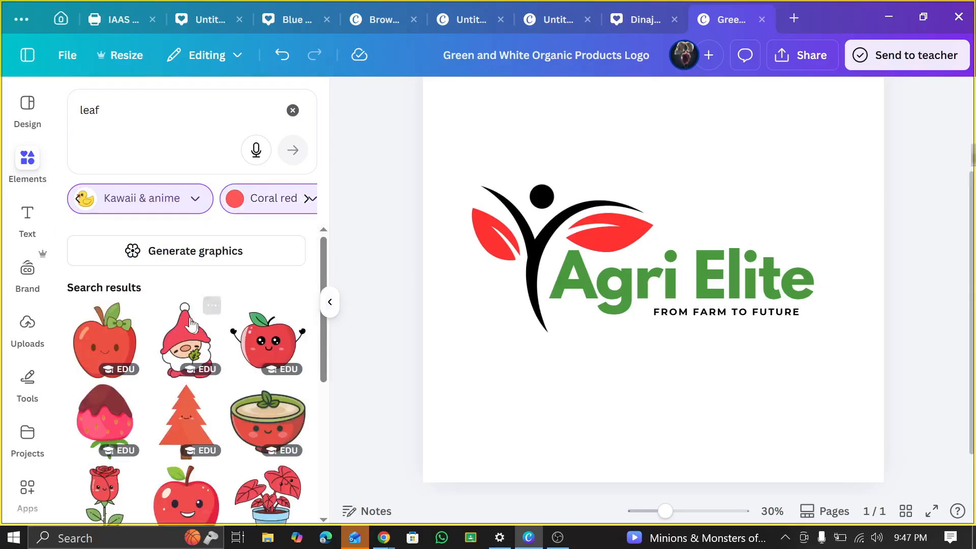
scroll(209, 352, "down", 5)
scroll(209, 353, "down", 8)
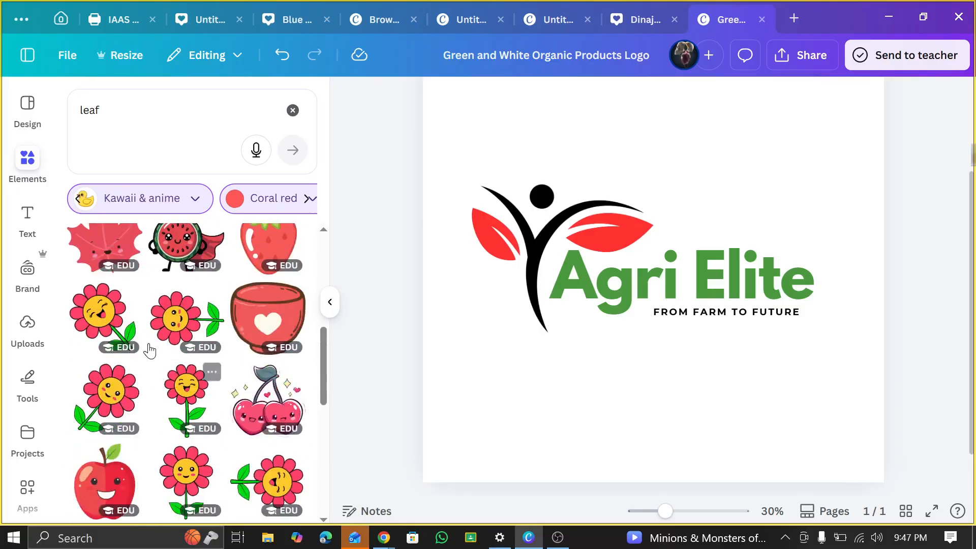
Switch the style filter of the coral red leaf graphics to Icon art
left_click(152, 210)
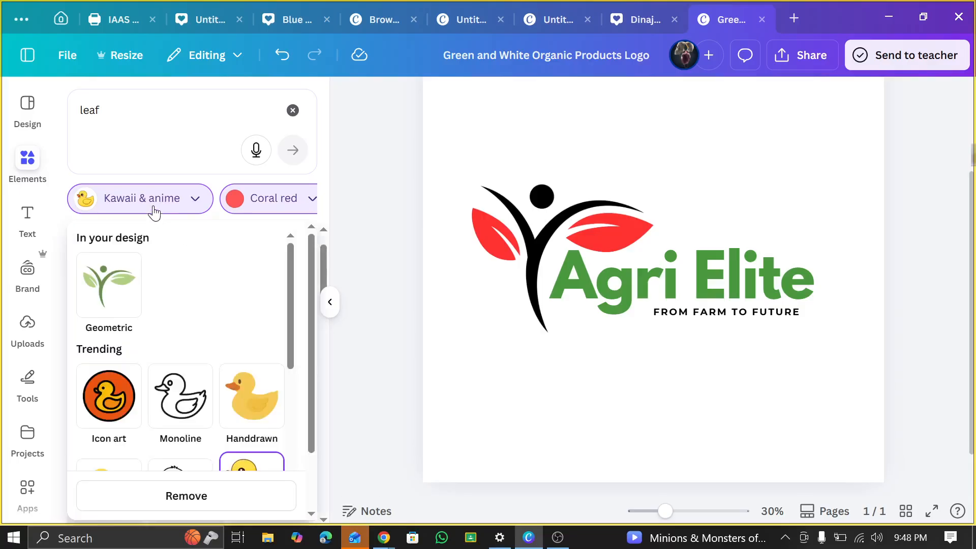
left_click(202, 204)
left_click(184, 208)
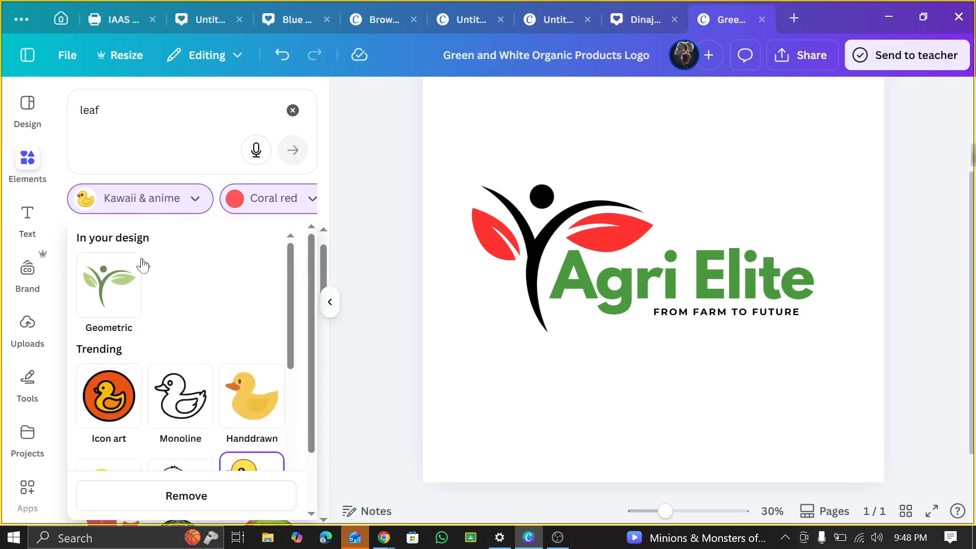
left_click(109, 396)
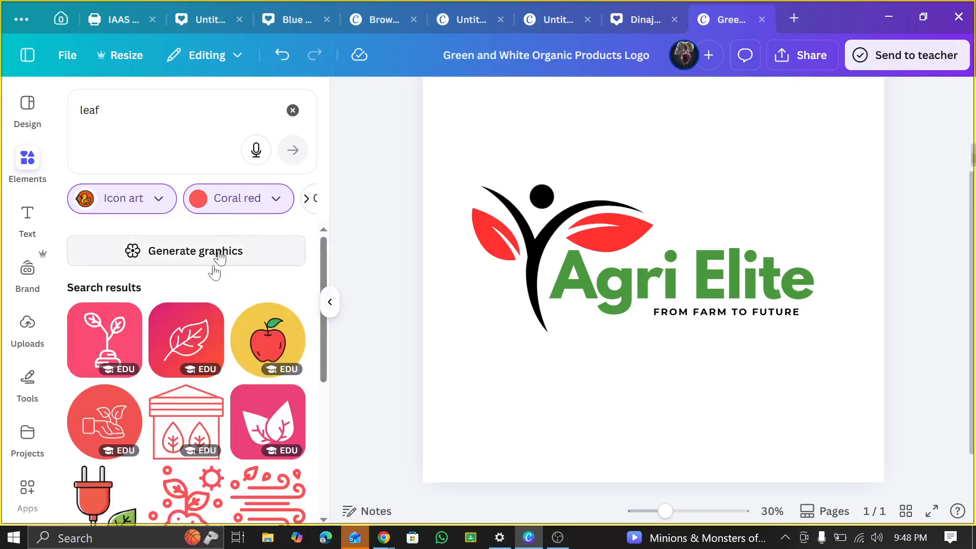
Open the orientation filter options for the leaf graphics
scroll(244, 244, "down", 1)
scroll(262, 197, "right", 3)
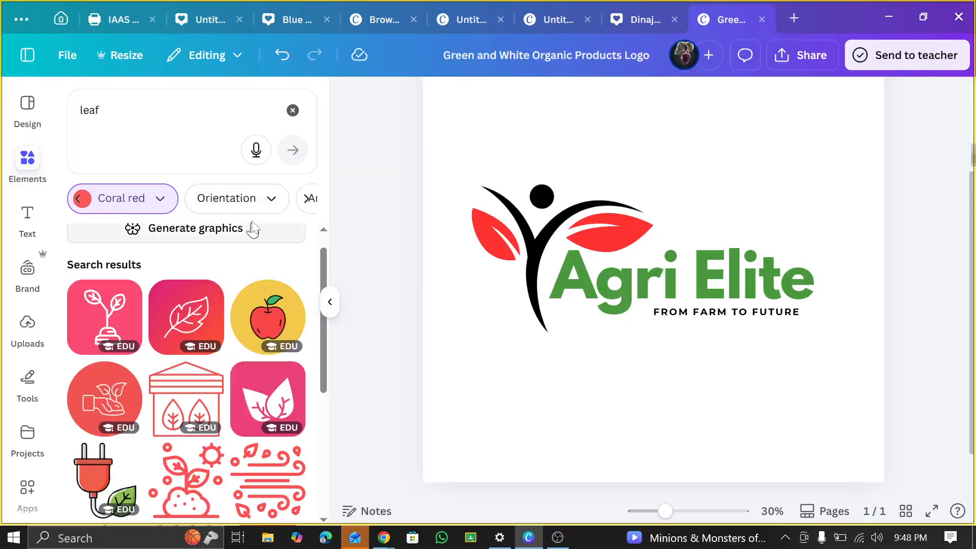
left_click(246, 200)
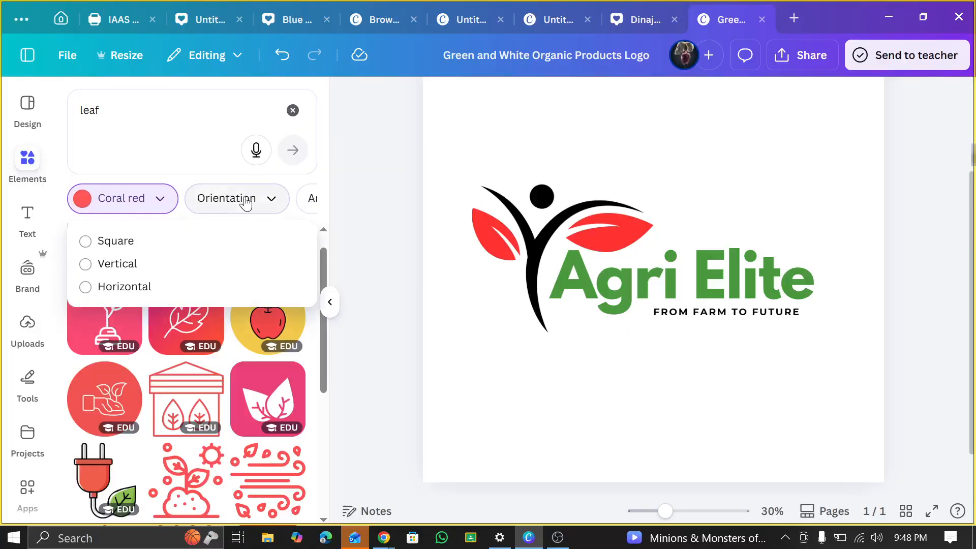
Try the Vertical orientation filter on the leaf graphics search
left_click(119, 269)
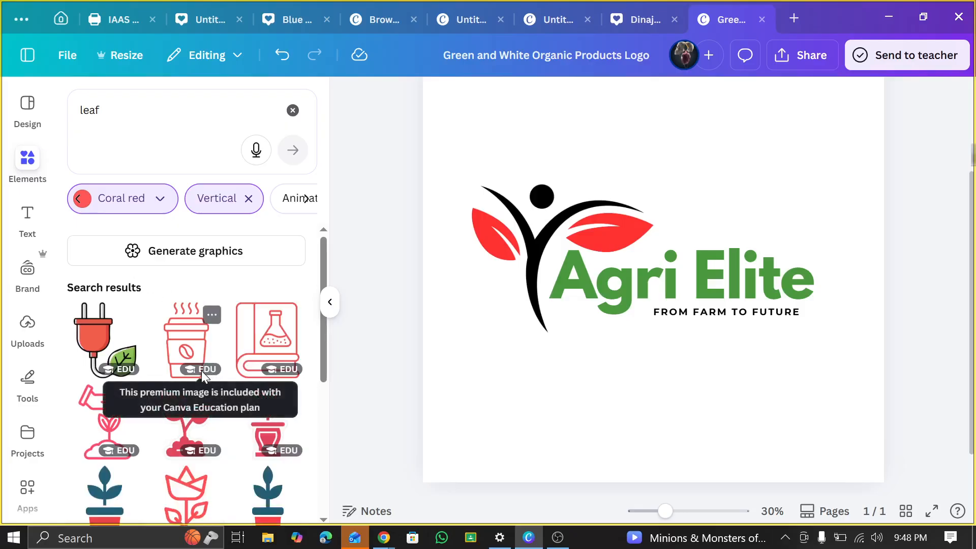
scroll(223, 407, "down", 2)
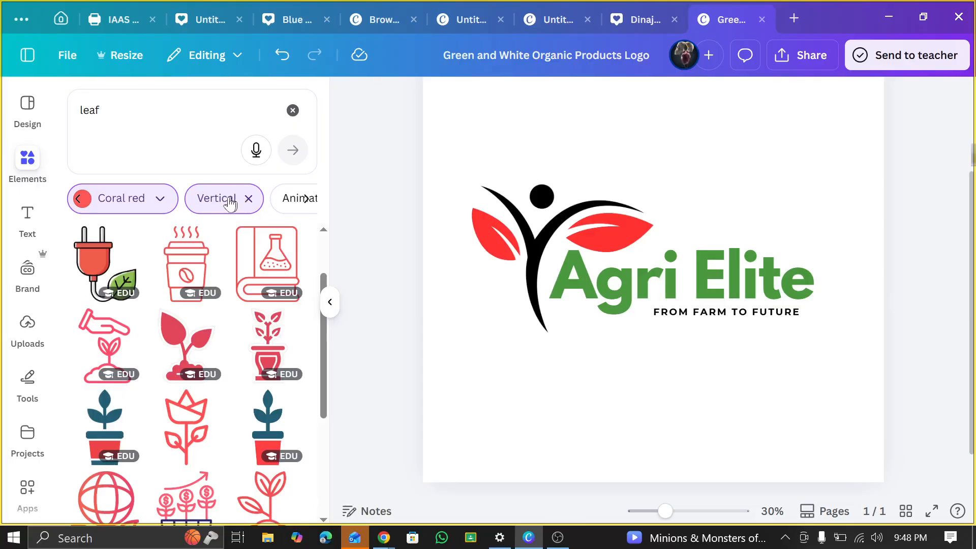
left_click(229, 201)
Filter the coral red leaf graphics to square orientation and look through the results
left_click(224, 200)
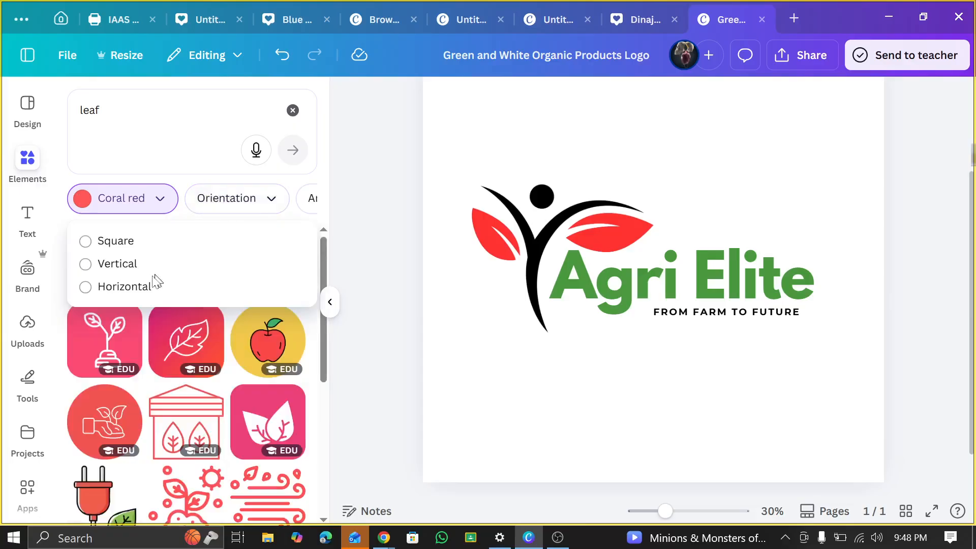
left_click(133, 248)
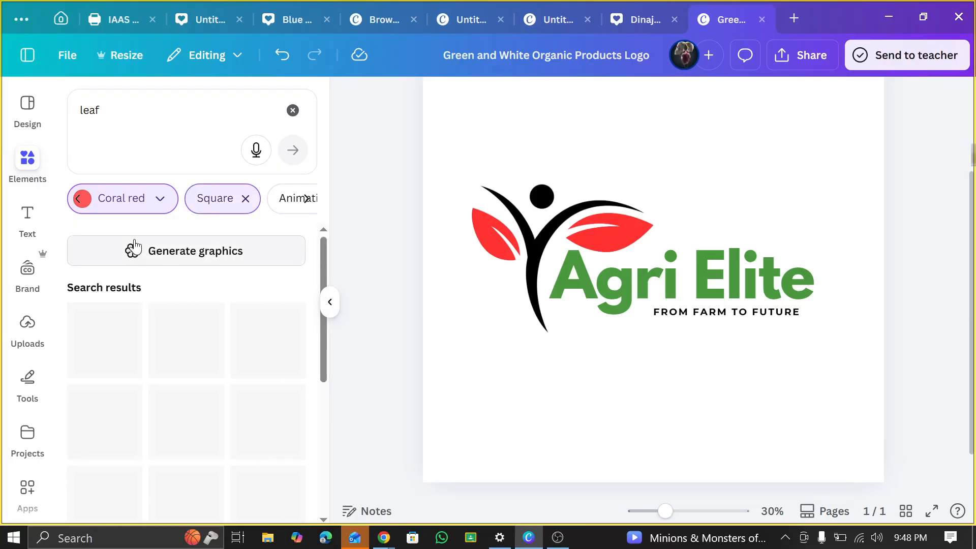
scroll(184, 349, "down", 4)
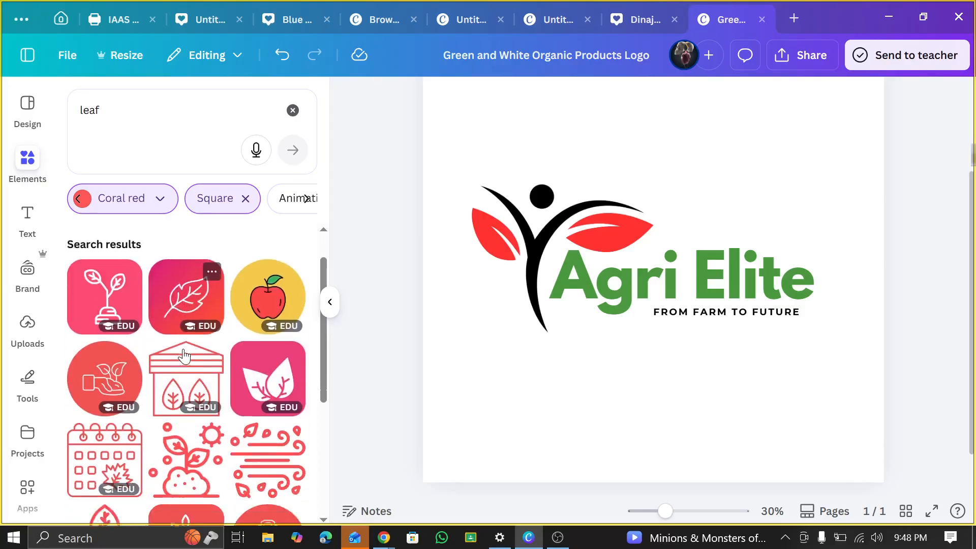
scroll(189, 344, "up", 3)
scroll(239, 285, "up", 1)
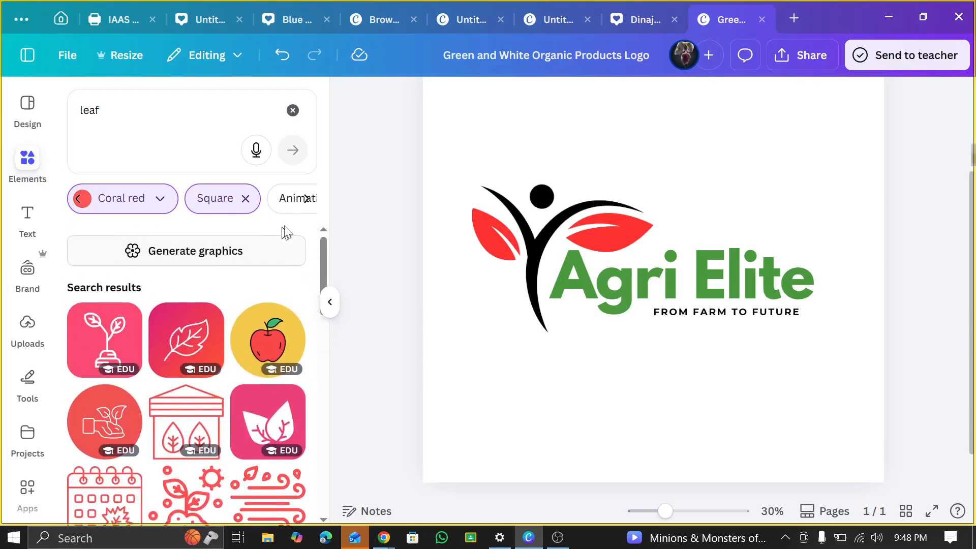
Filter the leaf graphics by animation type, including both Animated and Static
left_click(289, 207)
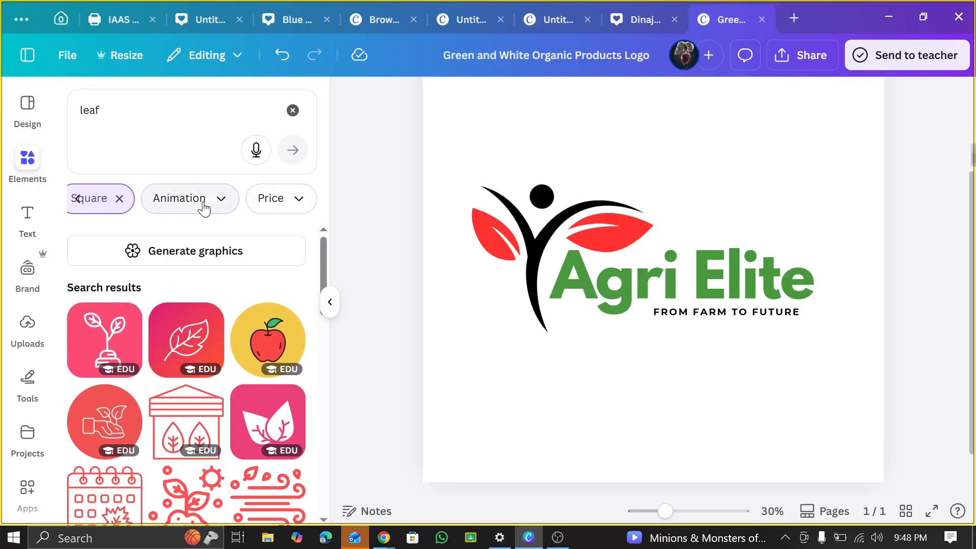
left_click(201, 206)
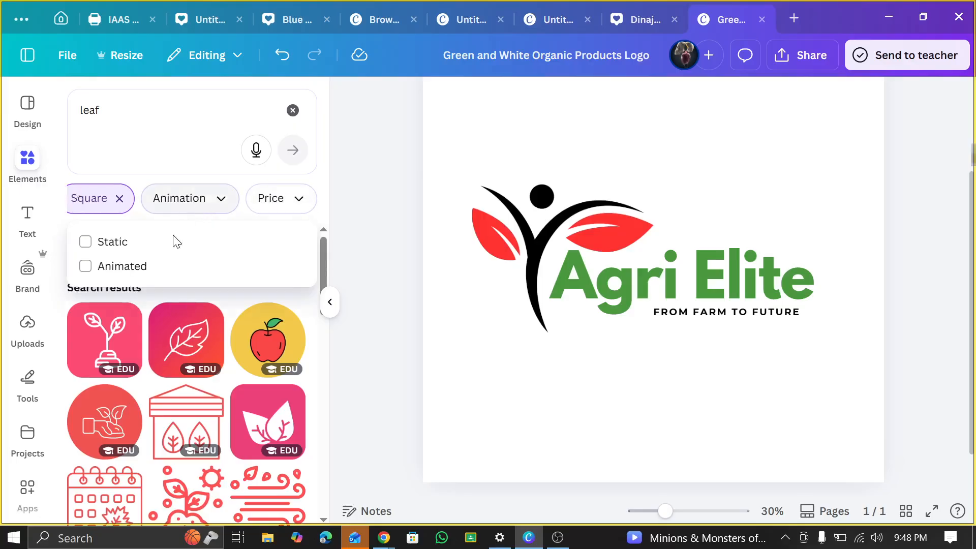
left_click(113, 273)
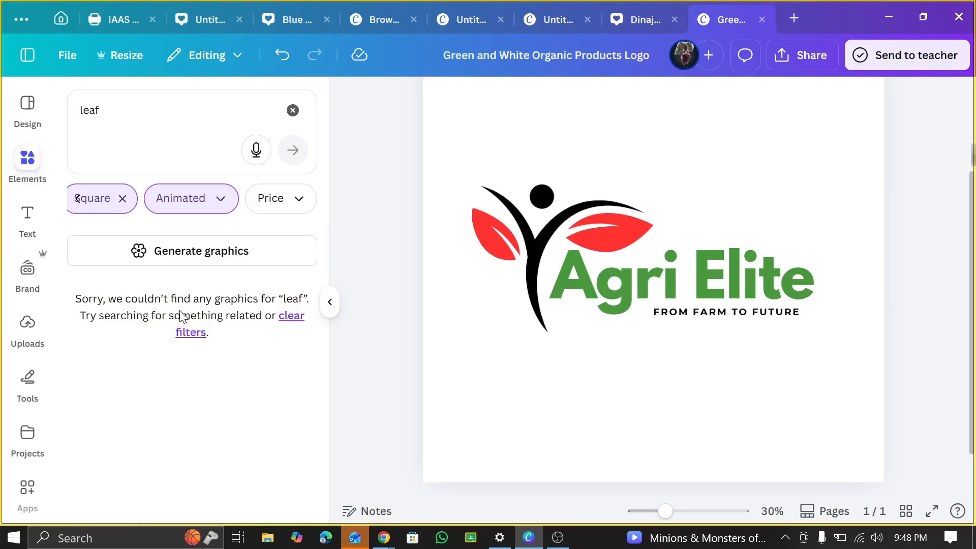
left_click(214, 204)
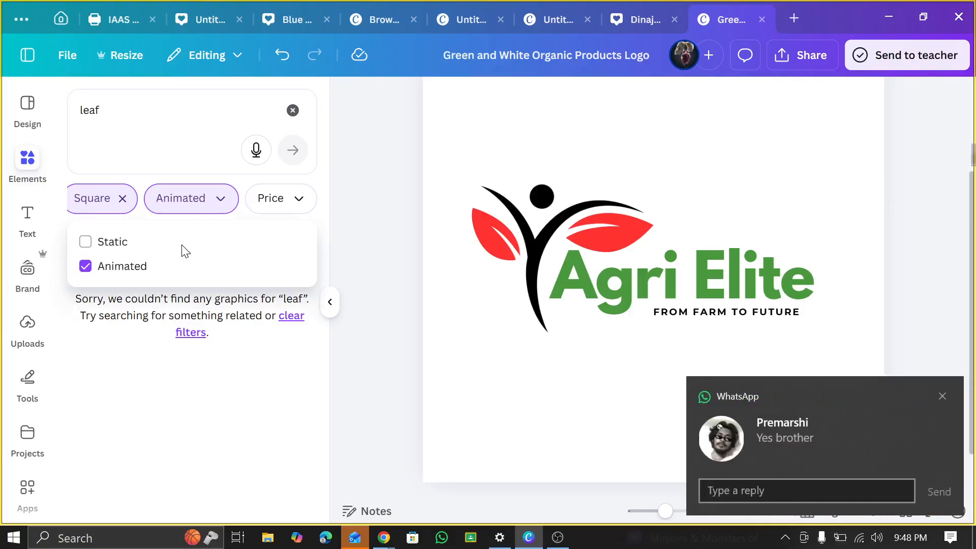
left_click(942, 397)
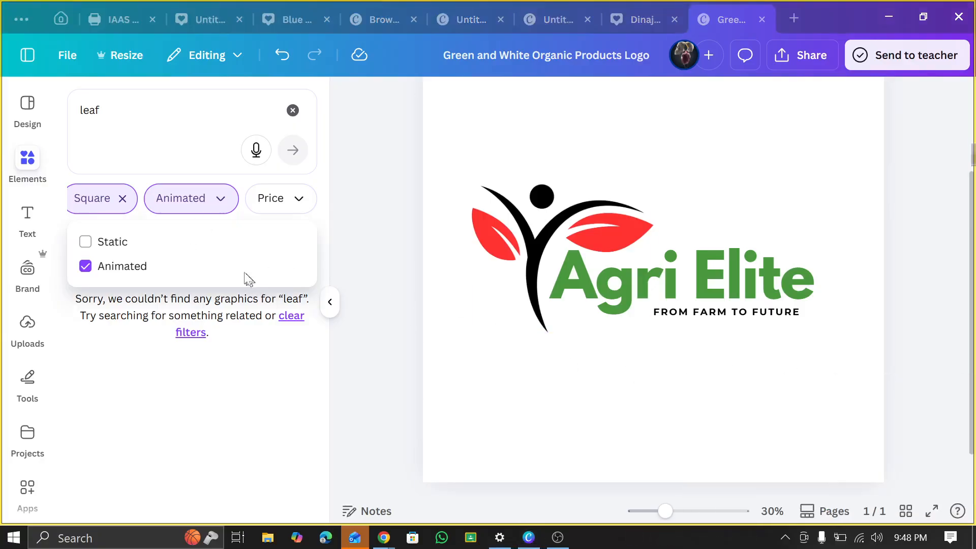
left_click(124, 252)
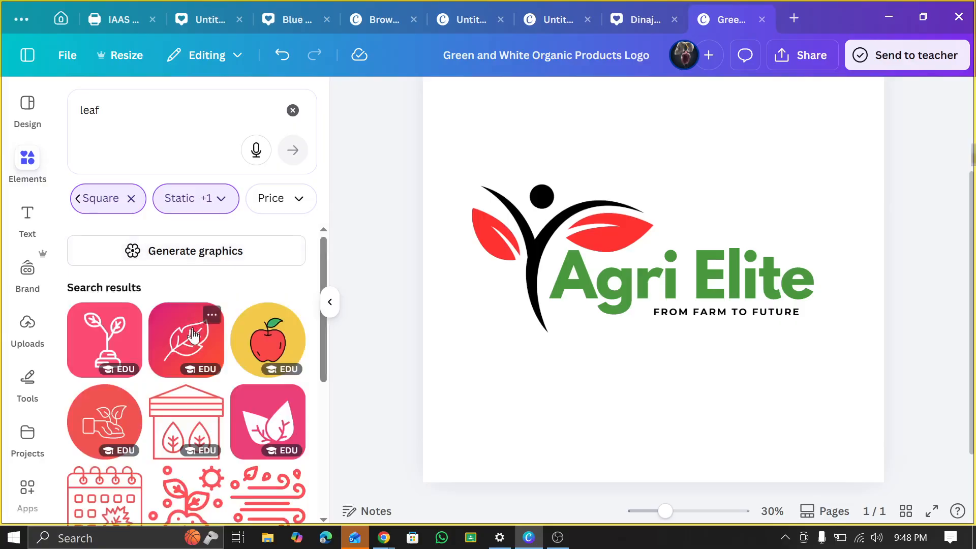
Add the white double-leaf graphic on a coral red rounded square to the logo and shrink it to a small icon above the name
scroll(195, 355, "down", 6)
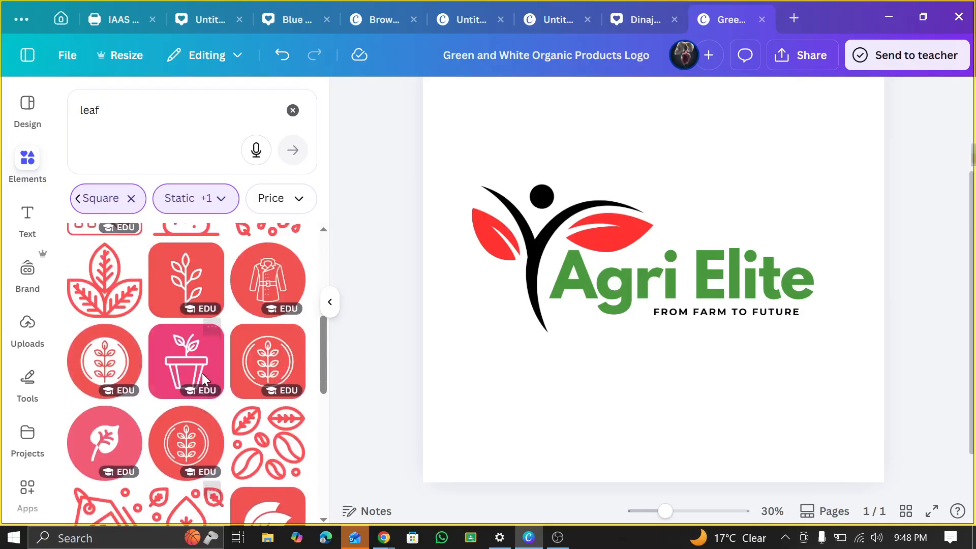
scroll(174, 369, "down", 7)
scroll(181, 371, "up", 3)
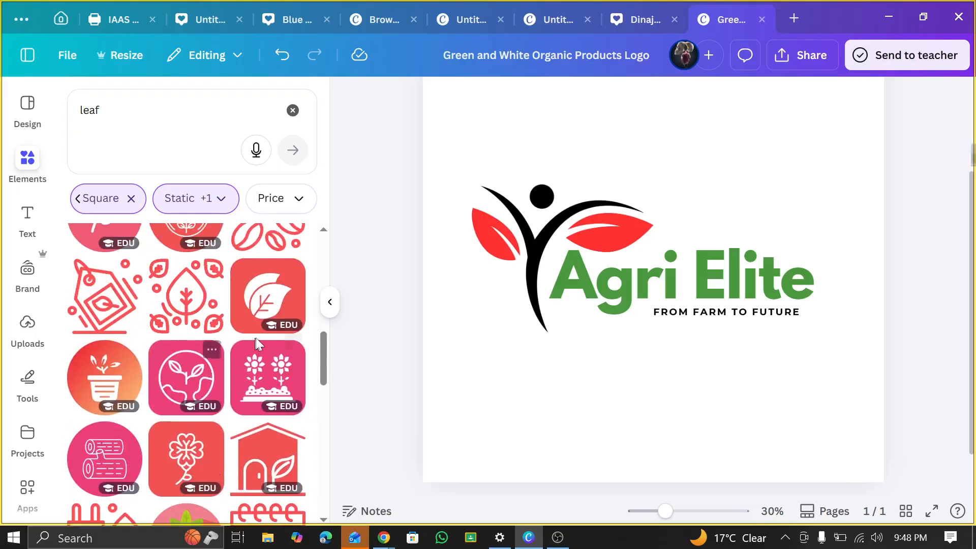
left_click(269, 313)
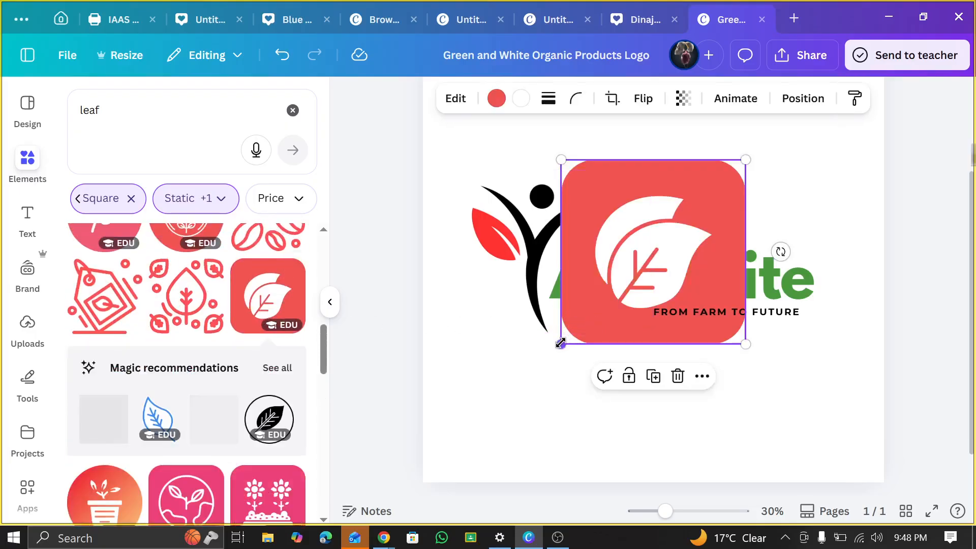
left_click_drag(562, 341, 723, 235)
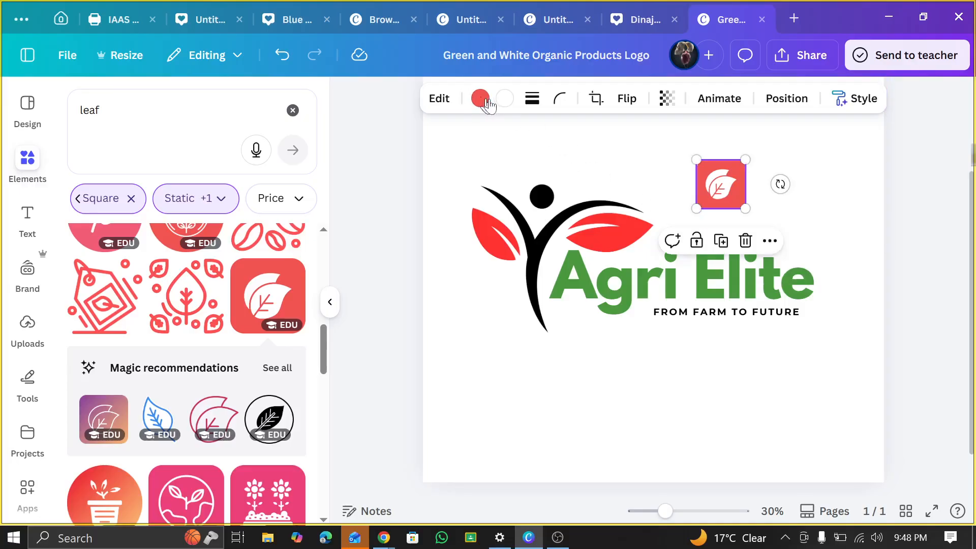
Recolor the leaf coral red and its background white, and enlarge the graphic over the end of "Elite"
left_click(505, 101)
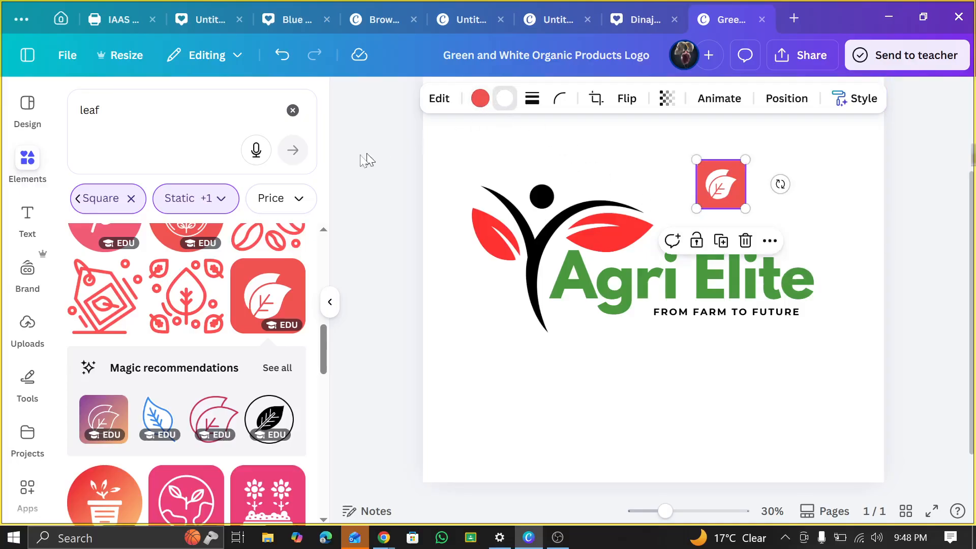
left_click(187, 212)
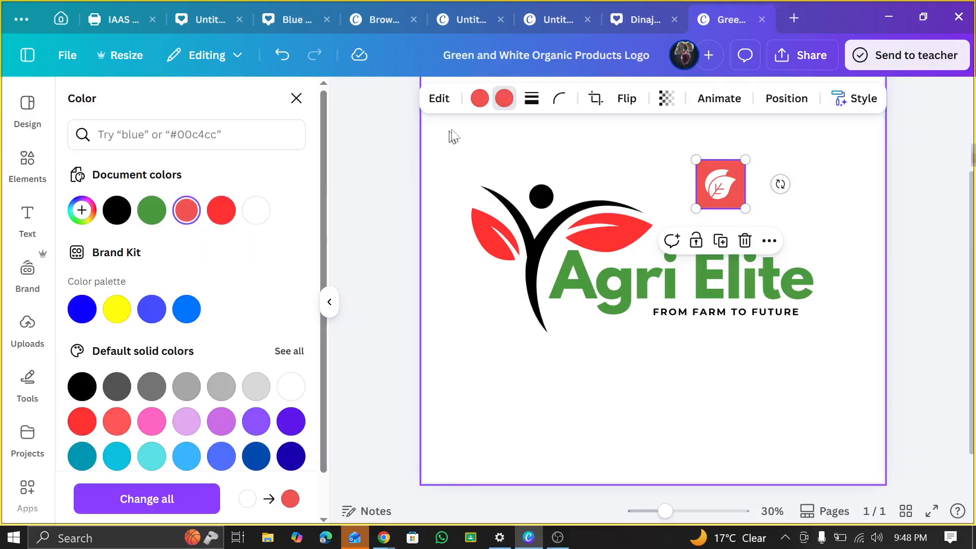
left_click(260, 214)
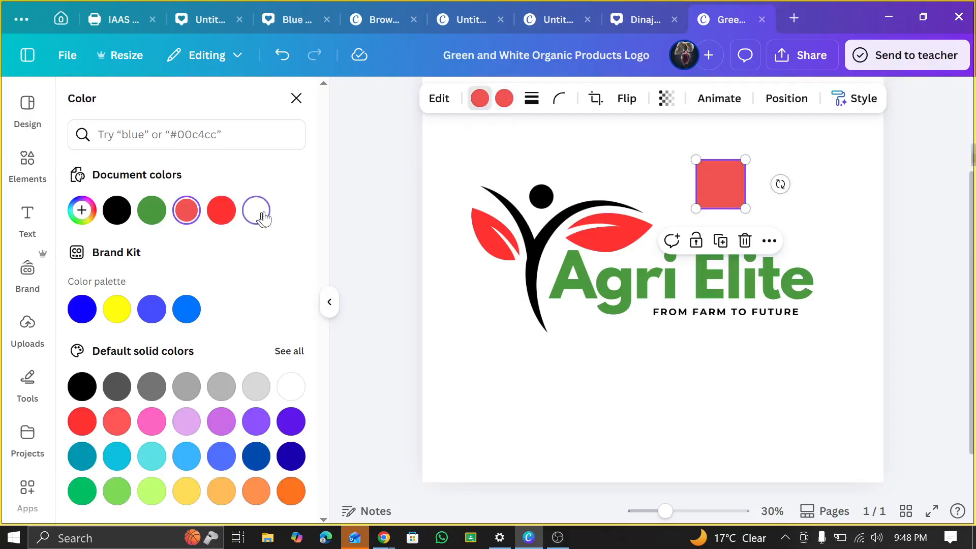
left_click_drag(746, 208, 812, 251)
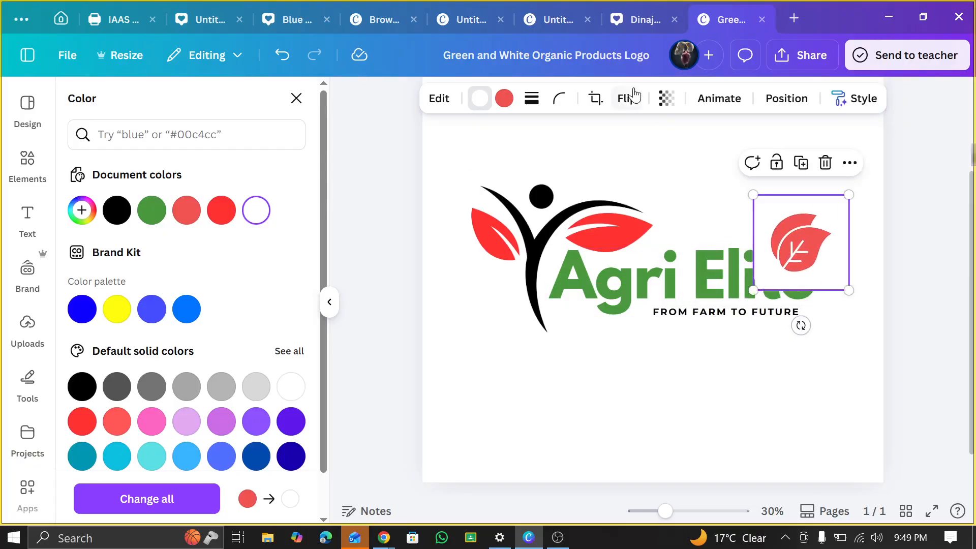
Remove the leaf graphic's background, then resize and position it at the upper end of the final "e" in "Elite"
left_click(440, 100)
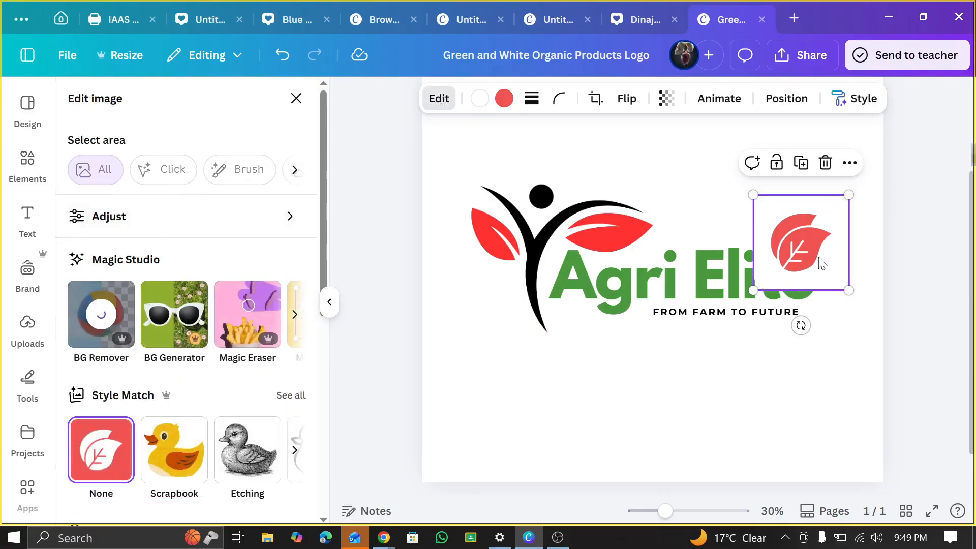
left_click_drag(756, 289, 783, 262)
left_click_drag(831, 239, 820, 249)
scroll(821, 249, "up", 3)
scroll(850, 255, "up", 2)
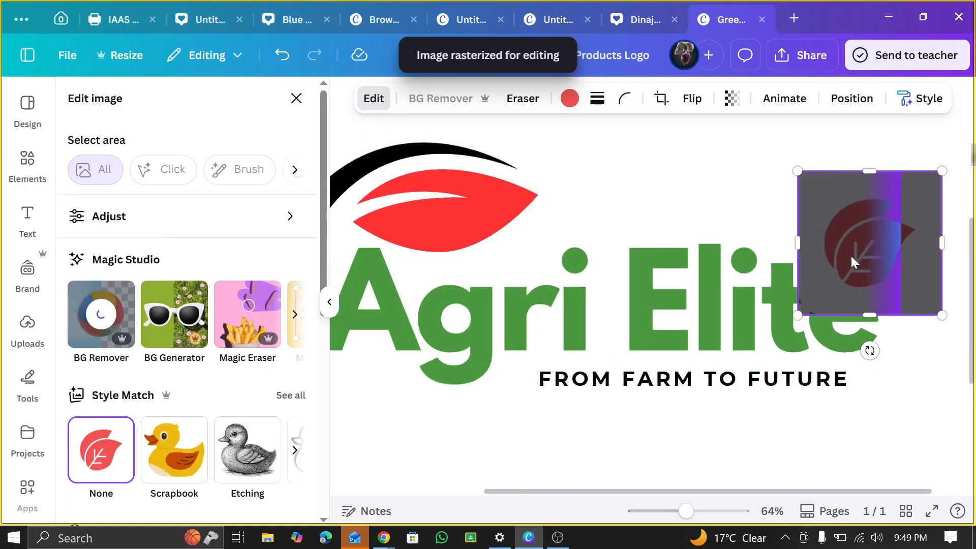
left_click_drag(791, 323, 809, 314)
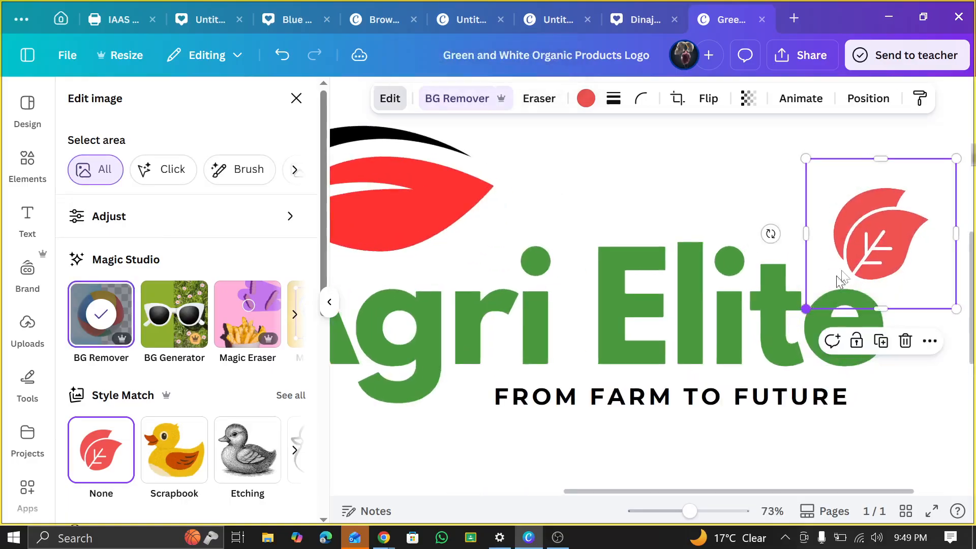
left_click_drag(867, 239, 900, 249)
Recolor the leaf with the document green used for the brand name and deselect it
left_click(570, 98)
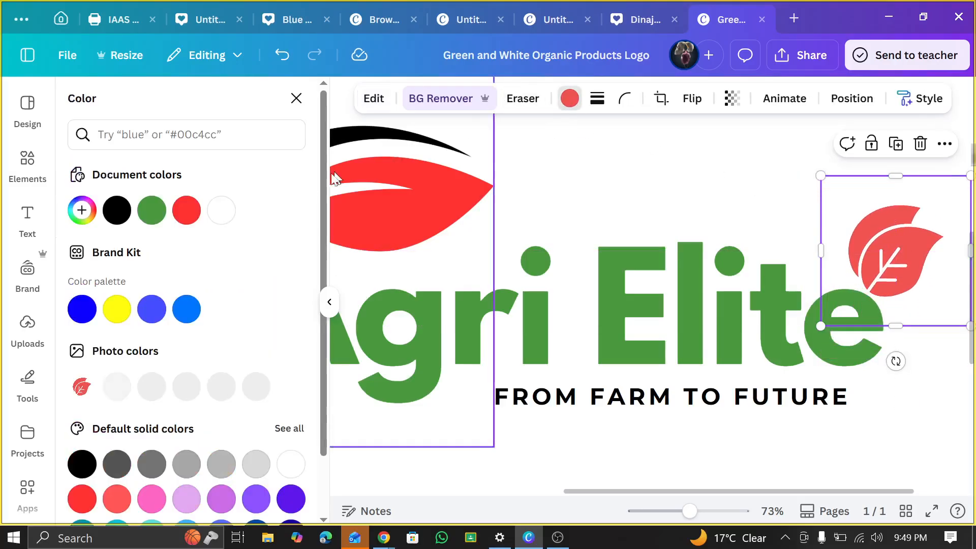
left_click(164, 216)
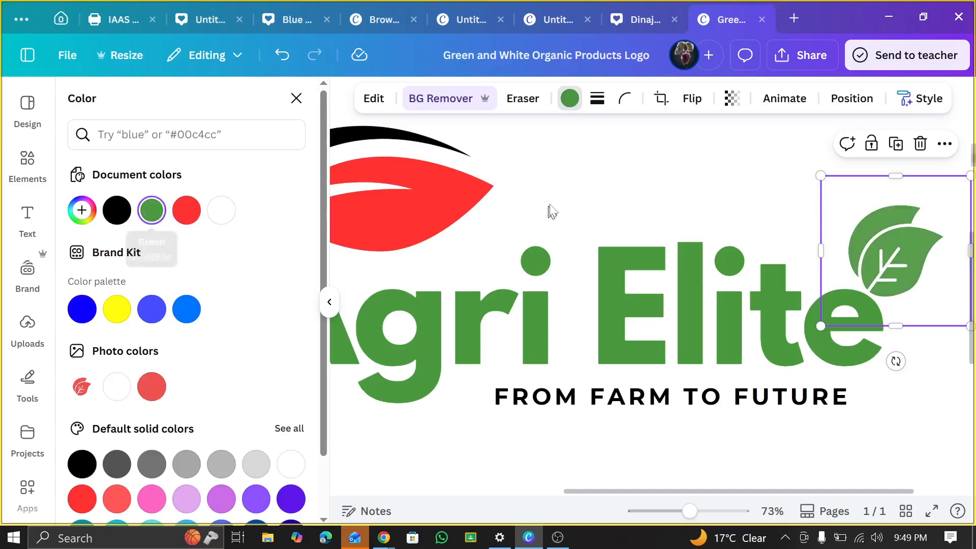
scroll(549, 211, "down", 3)
left_click(629, 382)
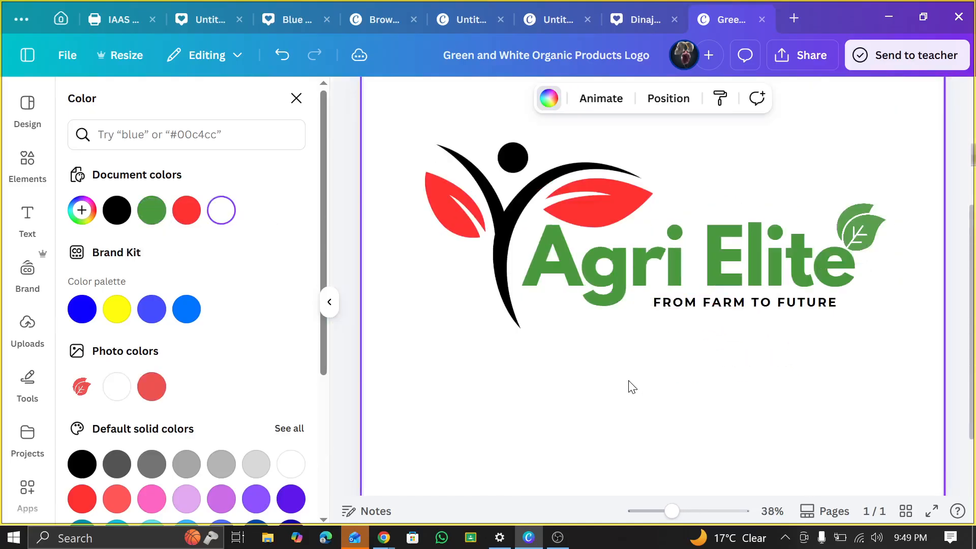
scroll(630, 386, "down", 2)
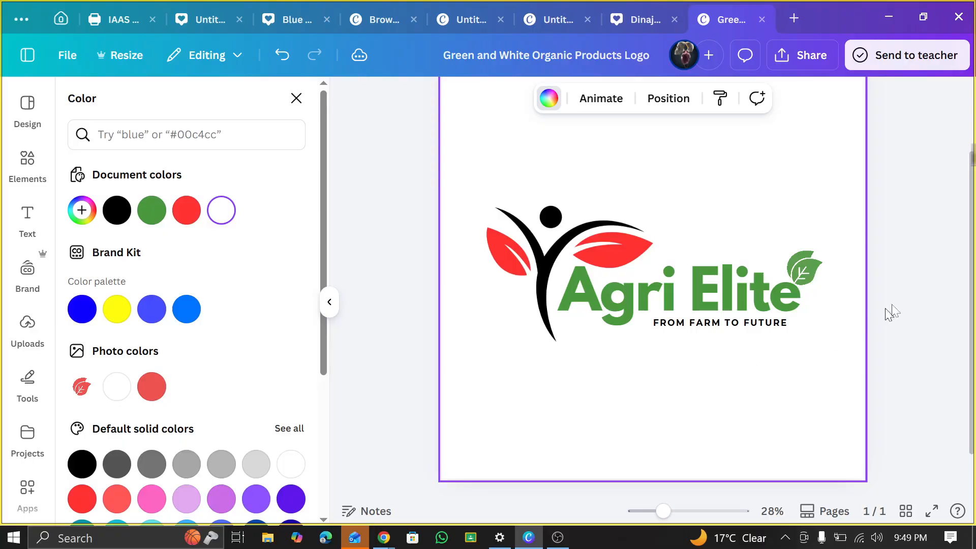
Replace the leaf search with the suggested Shape search and insert a plain square
left_click(33, 173)
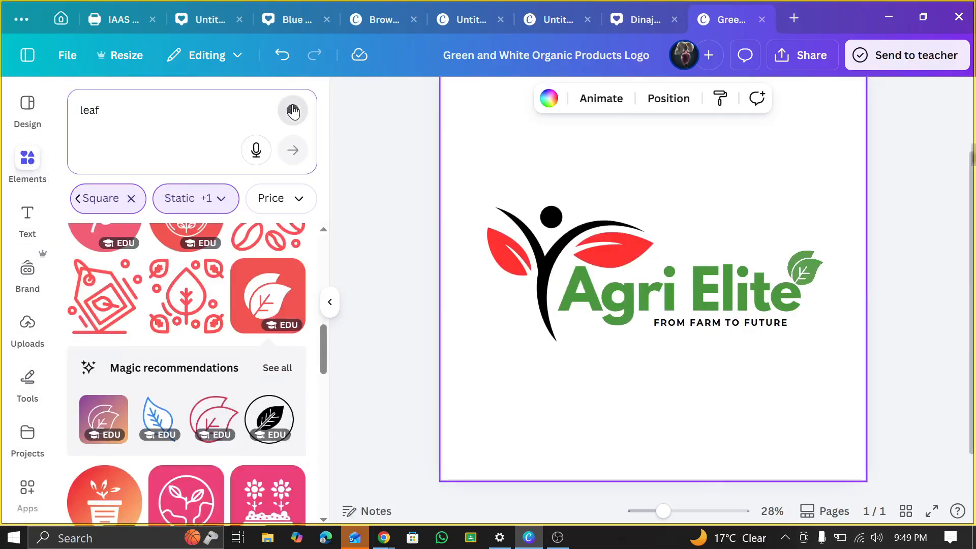
left_click(291, 110)
left_click(103, 204)
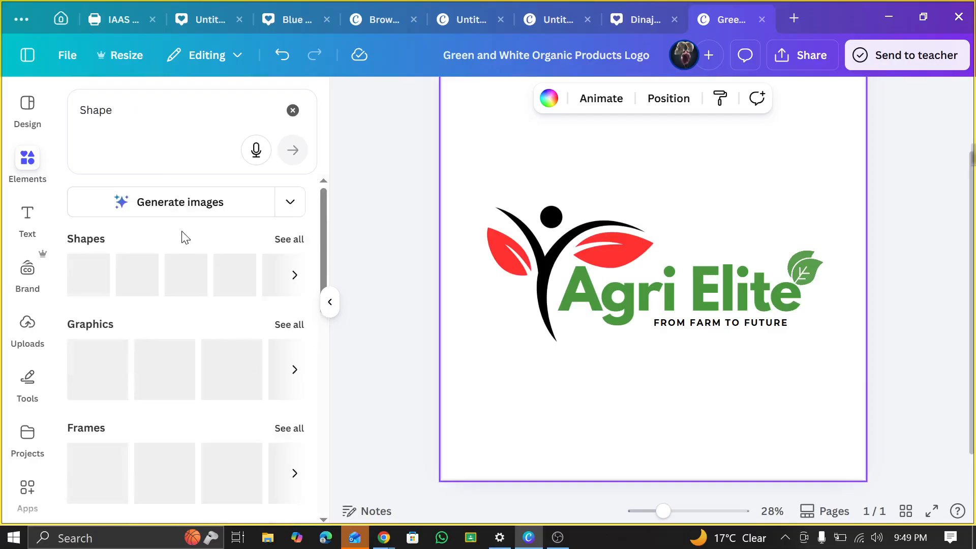
left_click(226, 335)
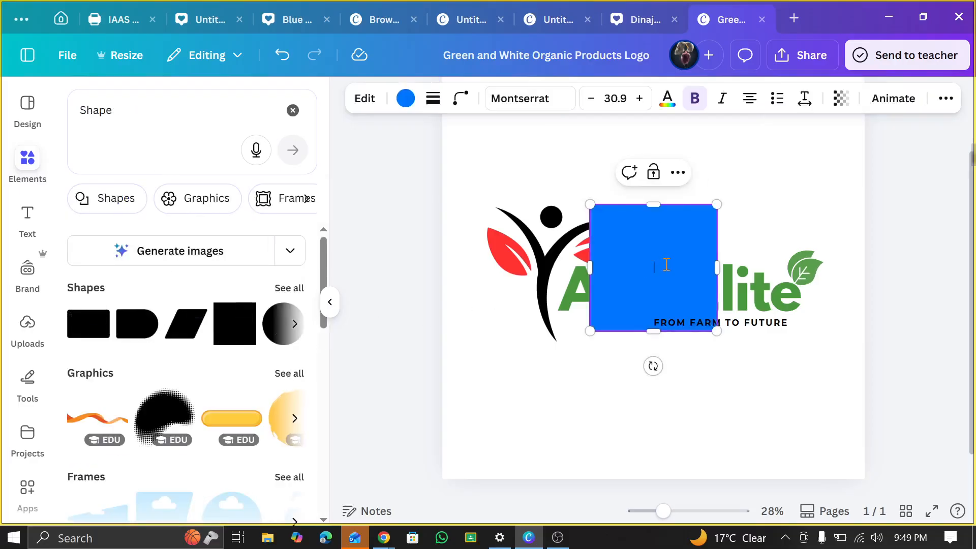
Resize the square into a bar about 64 high spanning the "FROM FARM TO FUTURE" tagline, and fill it with document green
left_click_drag(656, 205, 659, 315)
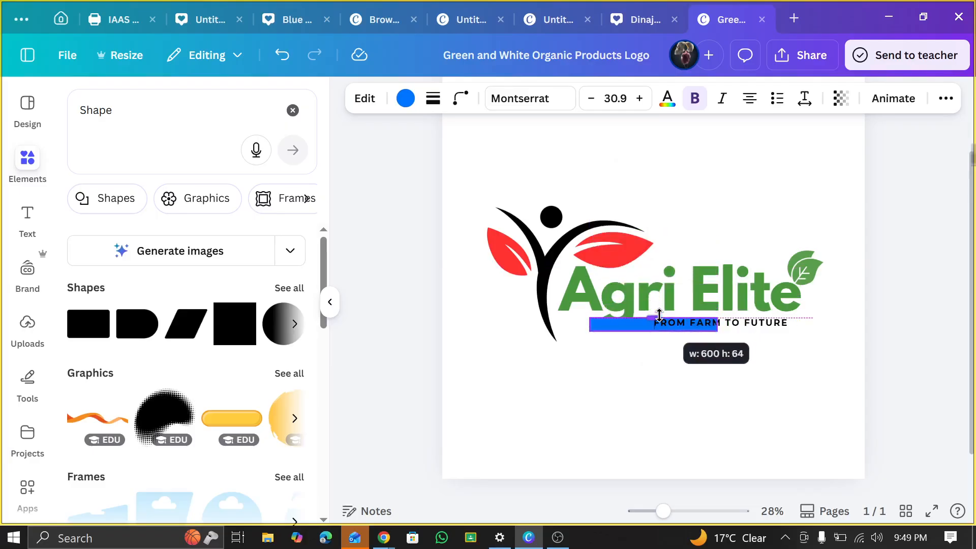
left_click_drag(667, 366, 727, 366)
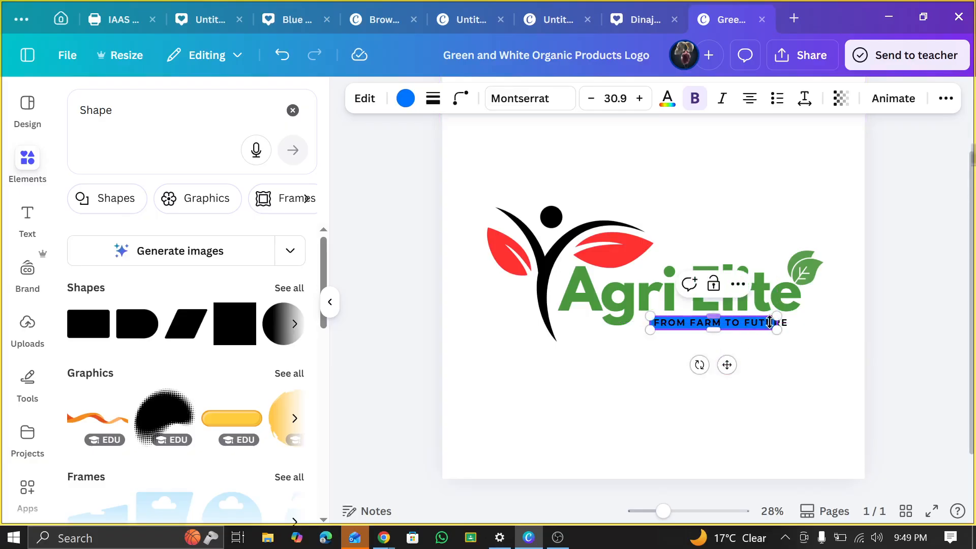
left_click_drag(775, 325, 789, 328)
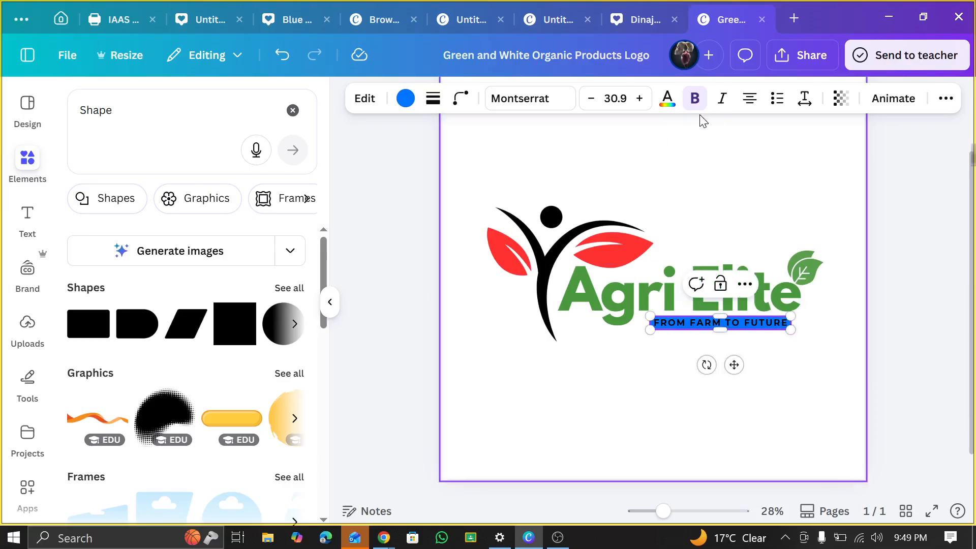
left_click(406, 98)
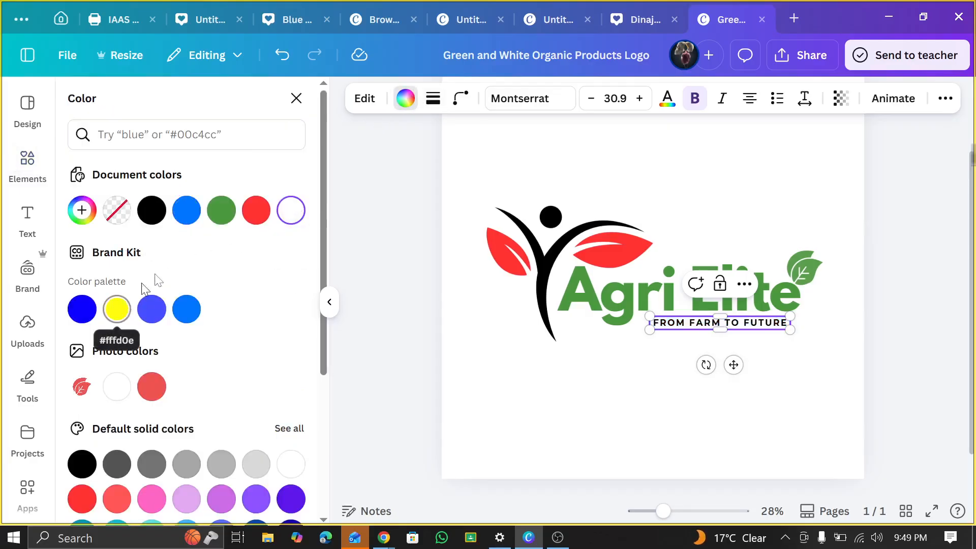
left_click(222, 210)
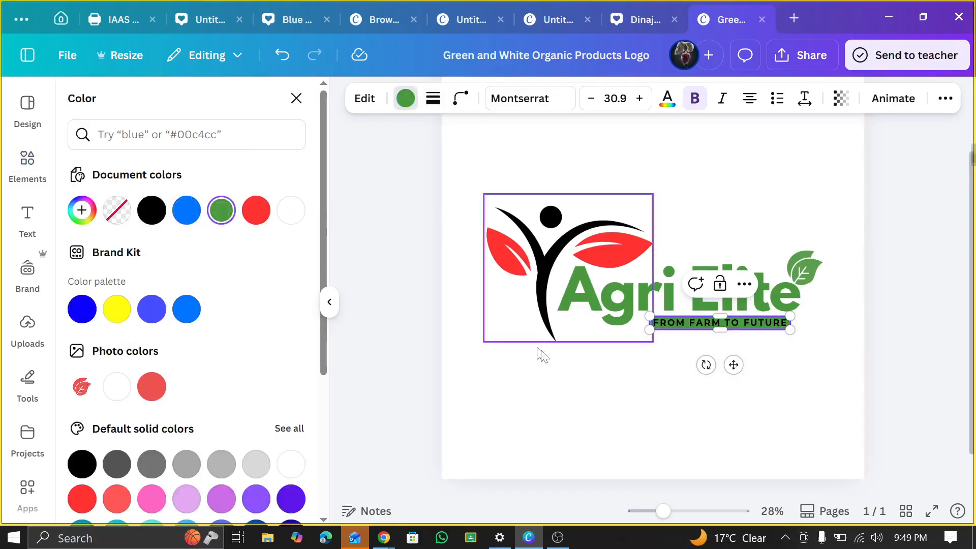
Fill the bar behind the "FROM FARM TO FUTURE" tagline with the custom solid green #358653
left_click(406, 99)
left_click(410, 99)
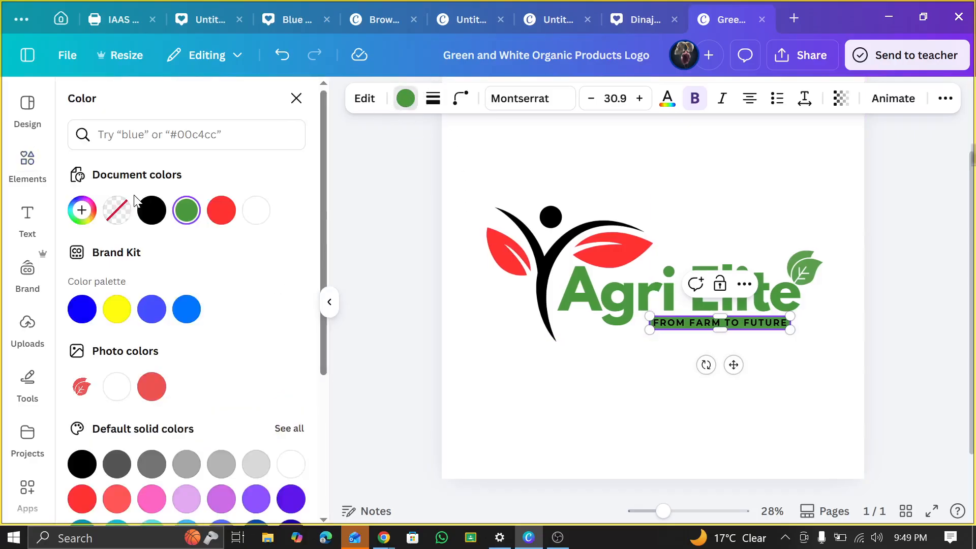
left_click(91, 209)
left_click(164, 382)
left_click_drag(200, 349, 308, 280)
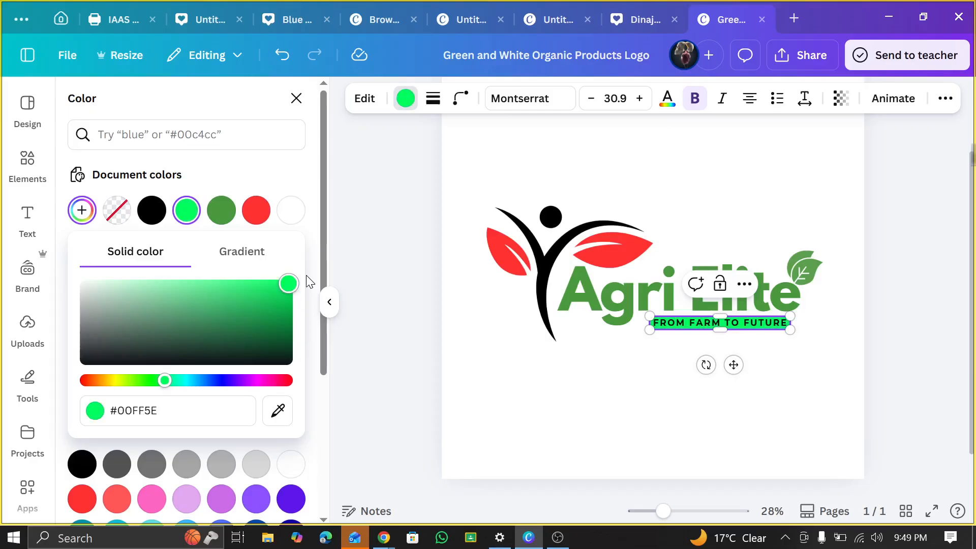
left_click(206, 321)
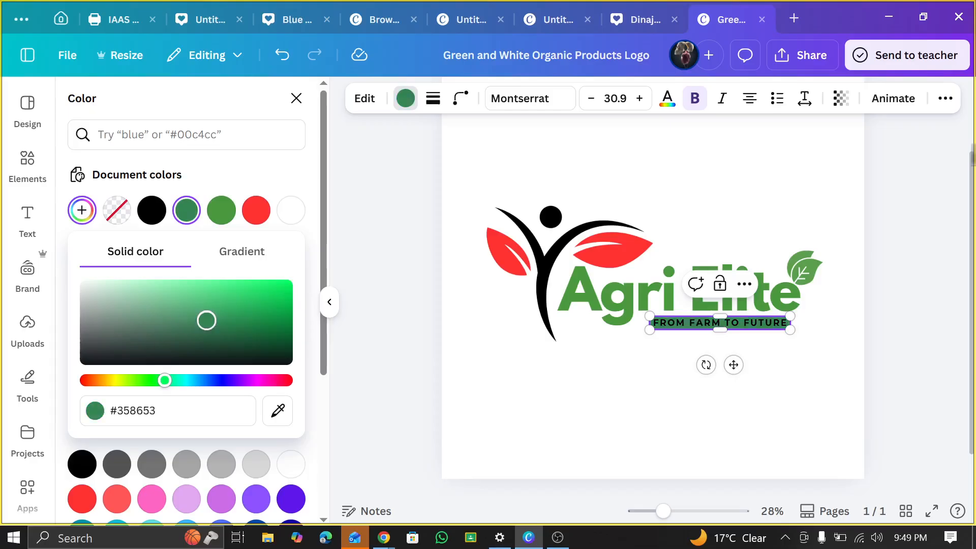
Change the tagline bar's fill to a circular gradient from #358653 to #68ece3, starting at its corner, and deselect it
left_click(242, 254)
left_click(265, 389)
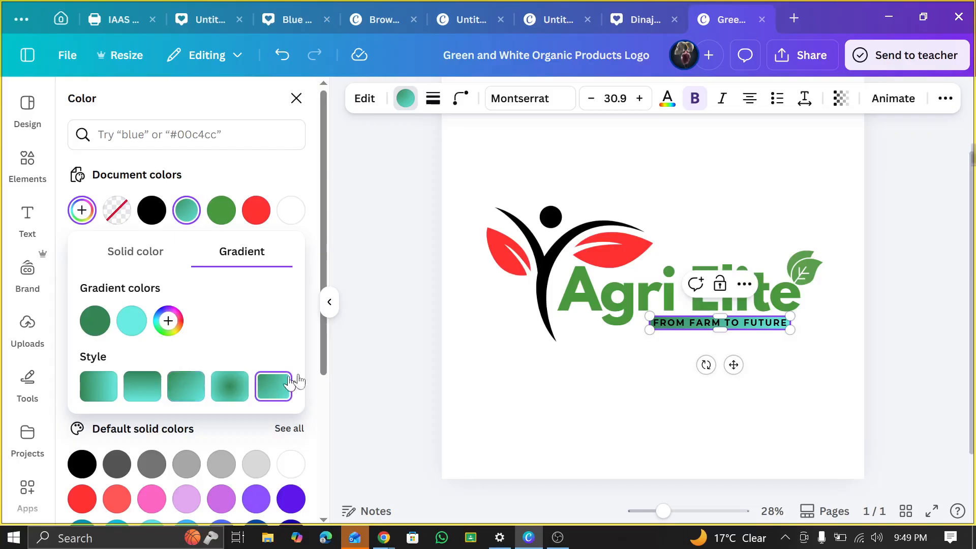
scroll(802, 360, "up", 2)
scroll(839, 364, "up", 1)
left_click(835, 353)
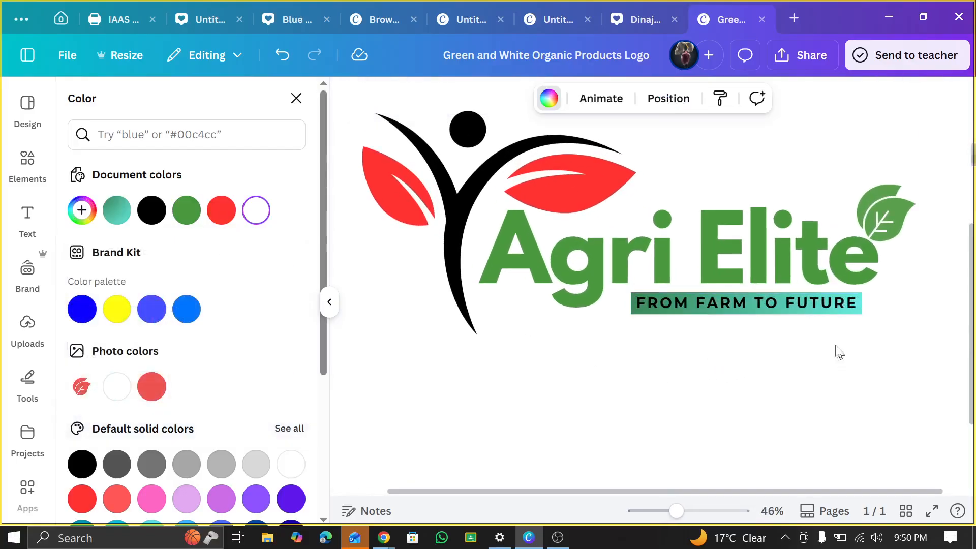
Recolor the "FROM FARM TO FUTURE" tagline text white and deselect it
scroll(732, 310, "up", 3)
double_click(653, 314)
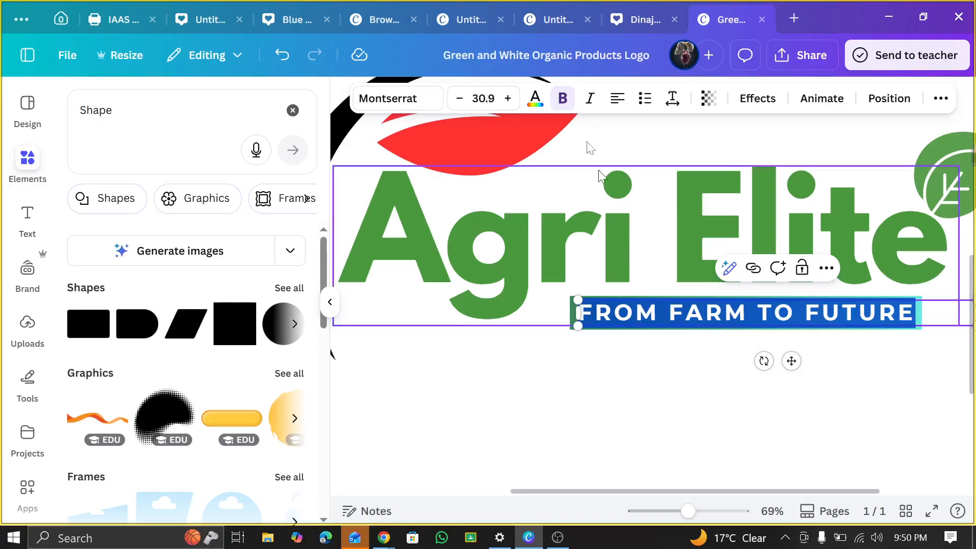
left_click(535, 98)
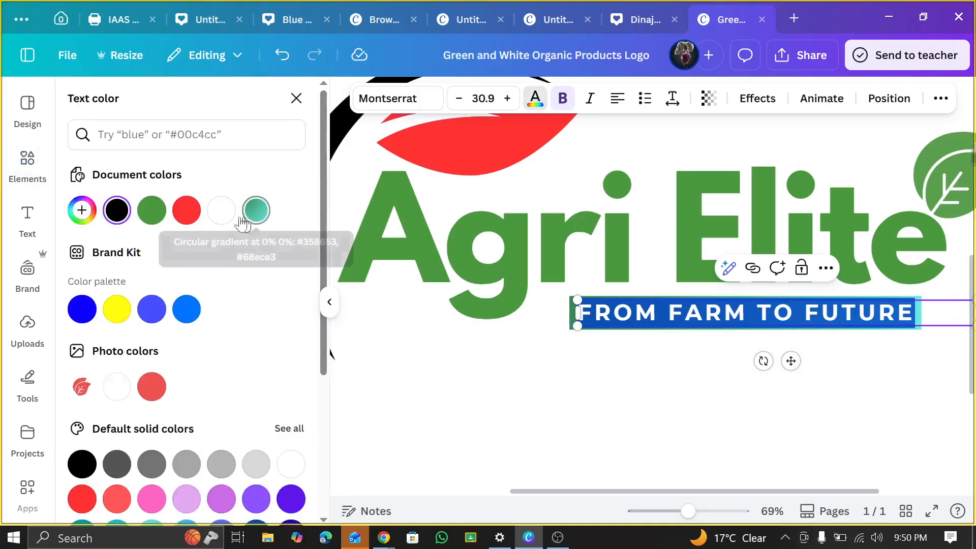
left_click(554, 454)
scroll(559, 446, "down", 2)
scroll(559, 447, "down", 2)
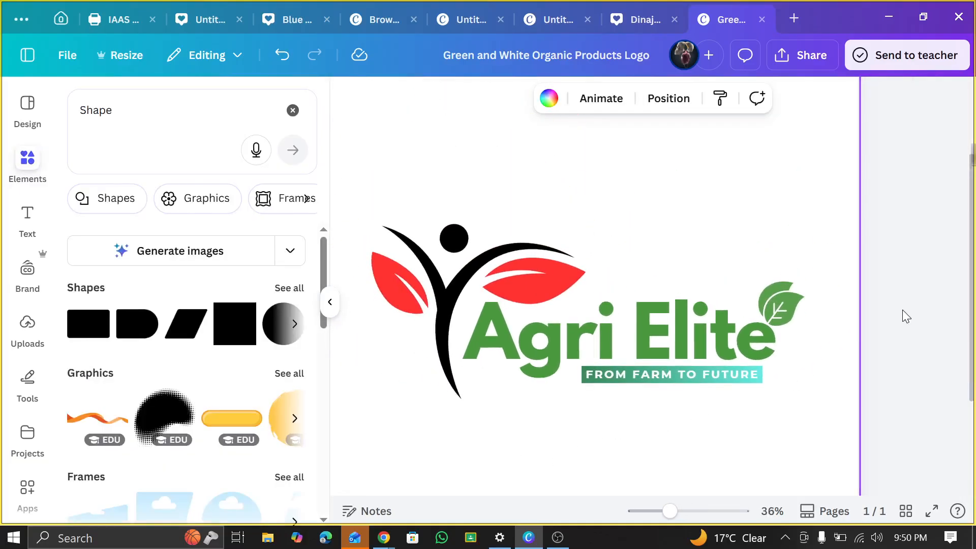
scroll(901, 310, "down", 1)
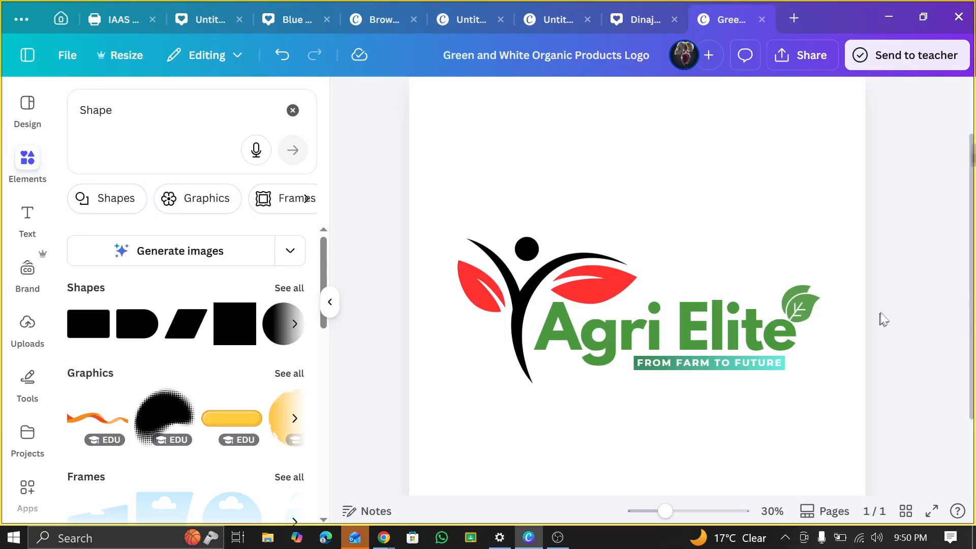
Switch to the Google Meet call in Chrome and look over the list of contributors
mouse_move(384, 538)
mouse_move(334, 453)
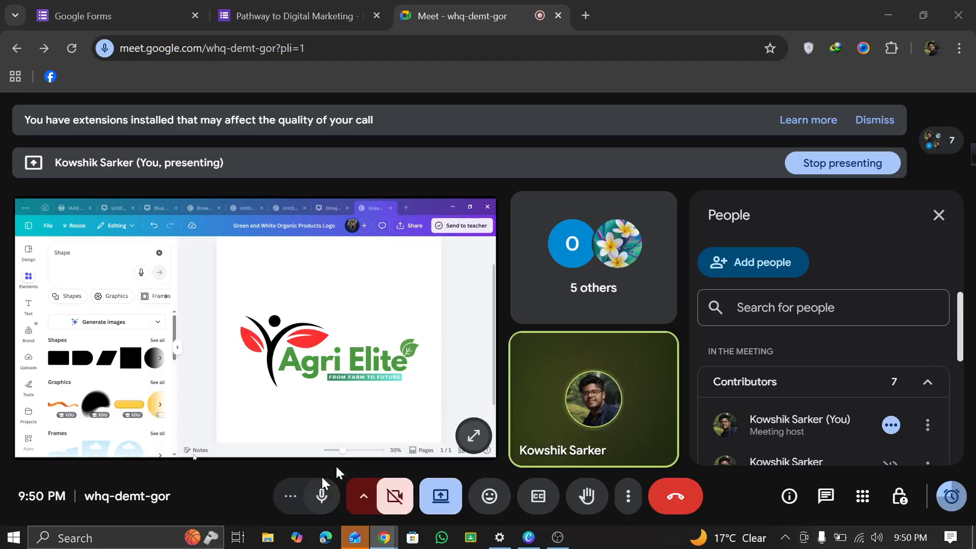
left_click(331, 481)
scroll(786, 359, "down", 2)
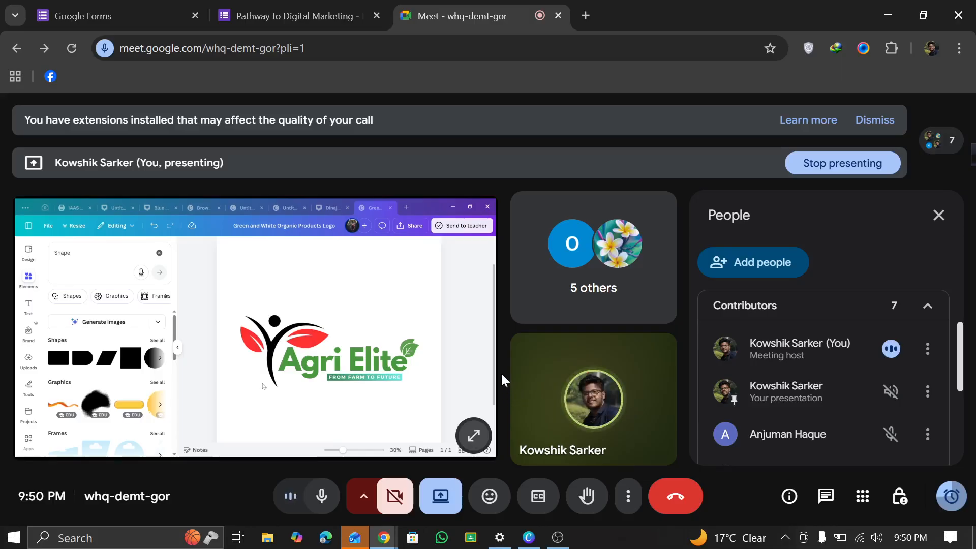
mouse_move(493, 373)
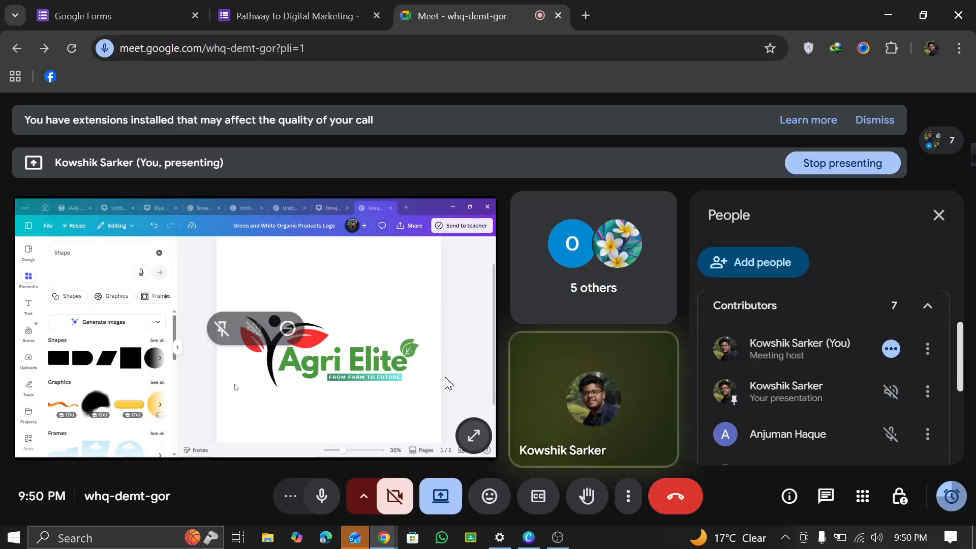
mouse_move(589, 396)
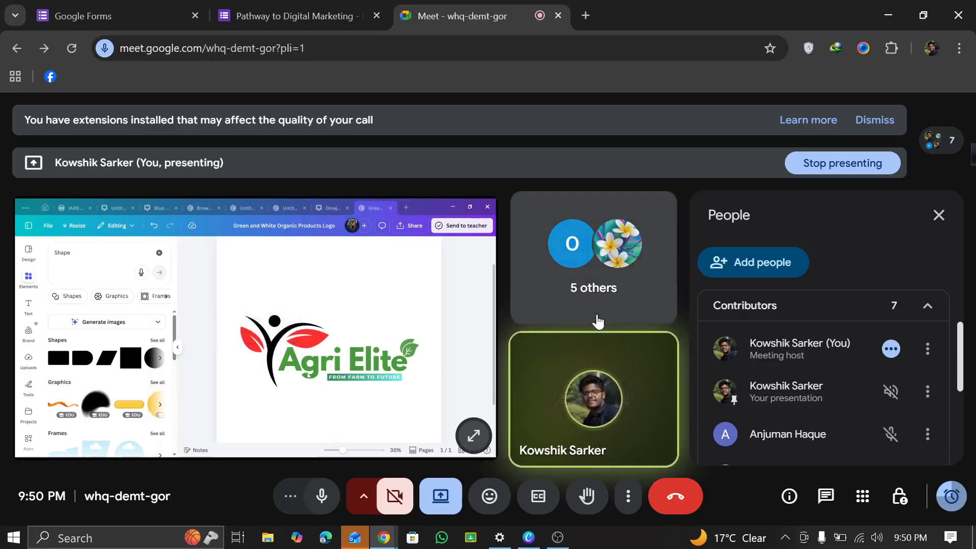
Switch back to Canva and look through the two Fresh Bite packaging designs and the Dinajpur design
left_click(530, 538)
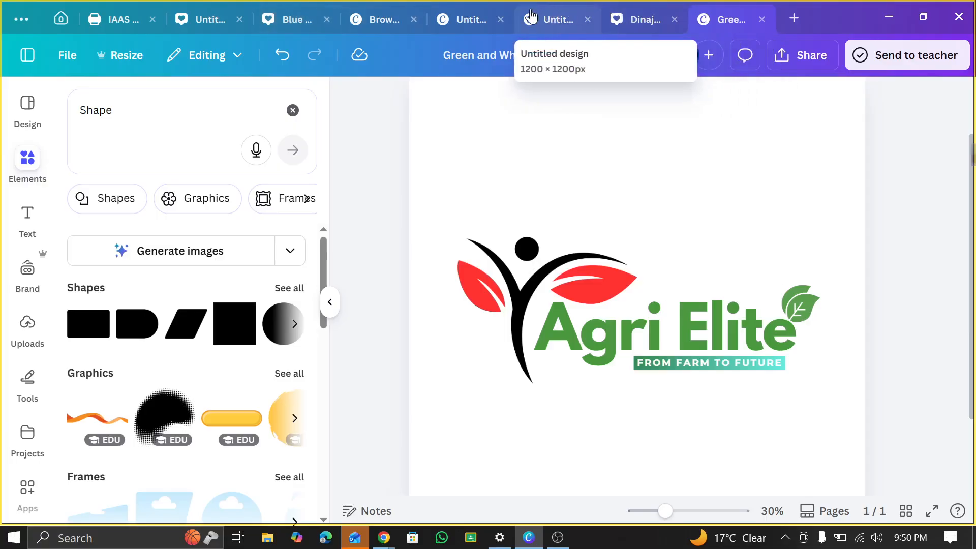
left_click(483, 28)
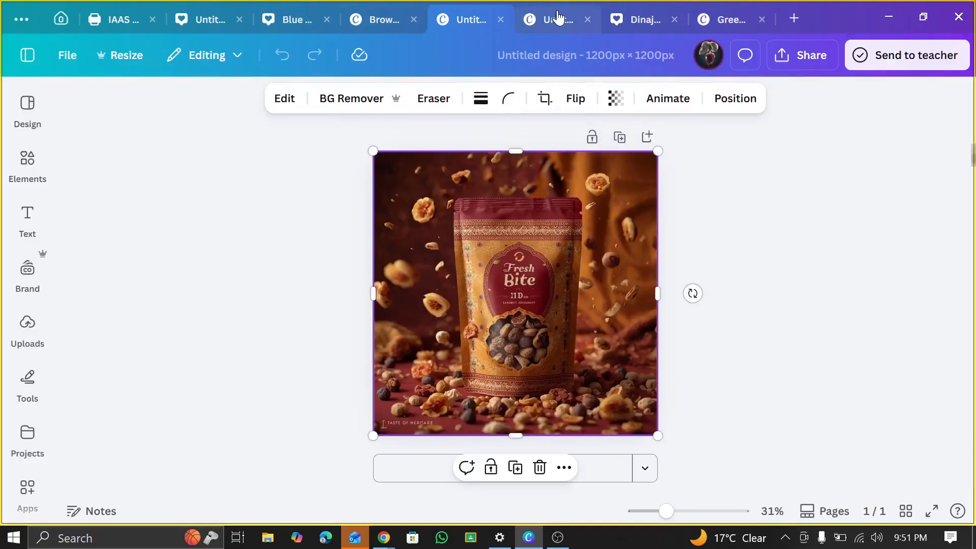
left_click(558, 19)
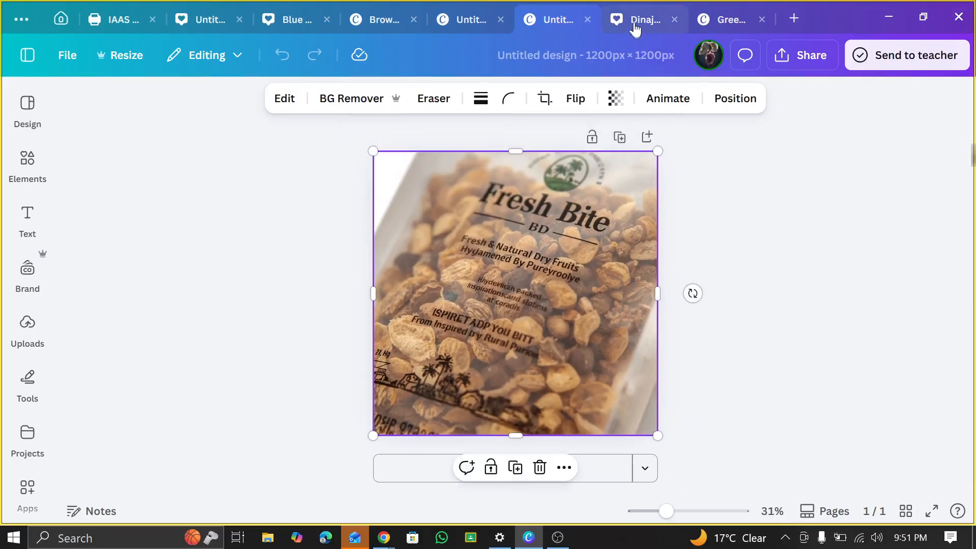
left_click(635, 26)
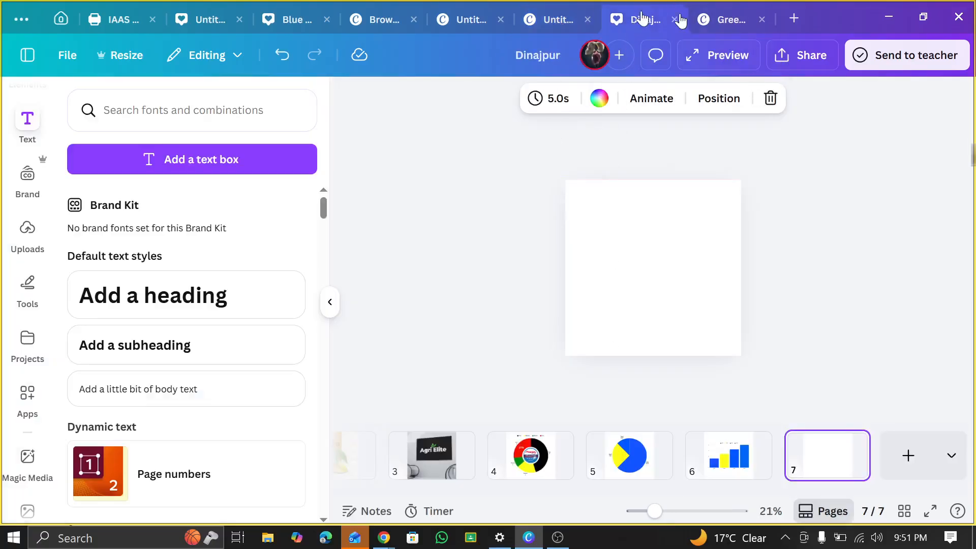
Close the logo template preview, look over the recent designs on the home page, and open the Fresh Bite BD logo design
left_click(61, 18)
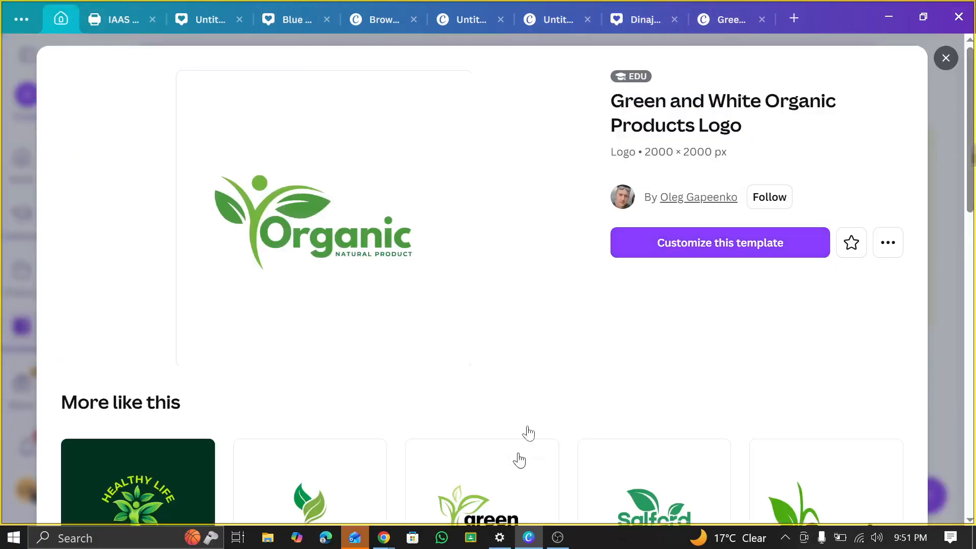
left_click(955, 61)
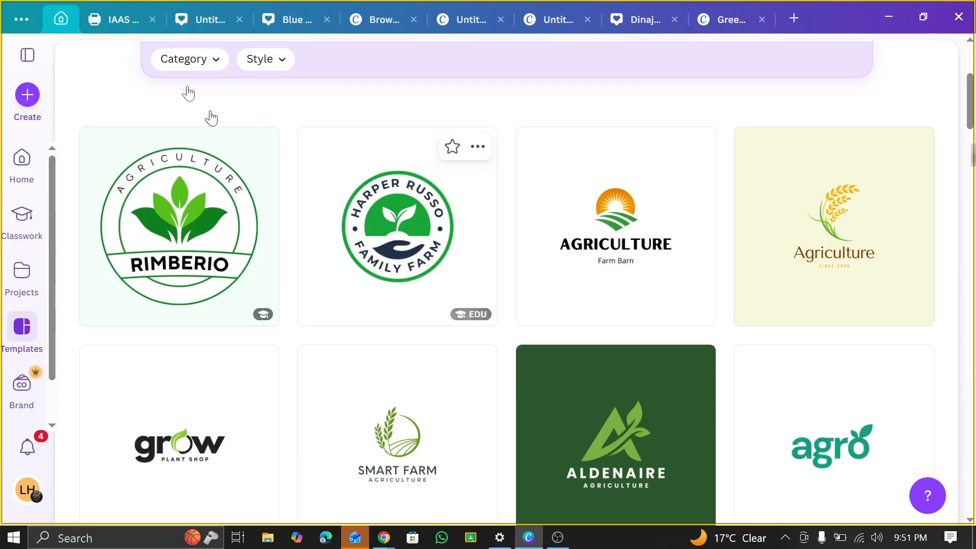
left_click(30, 167)
scroll(193, 322, "down", 5)
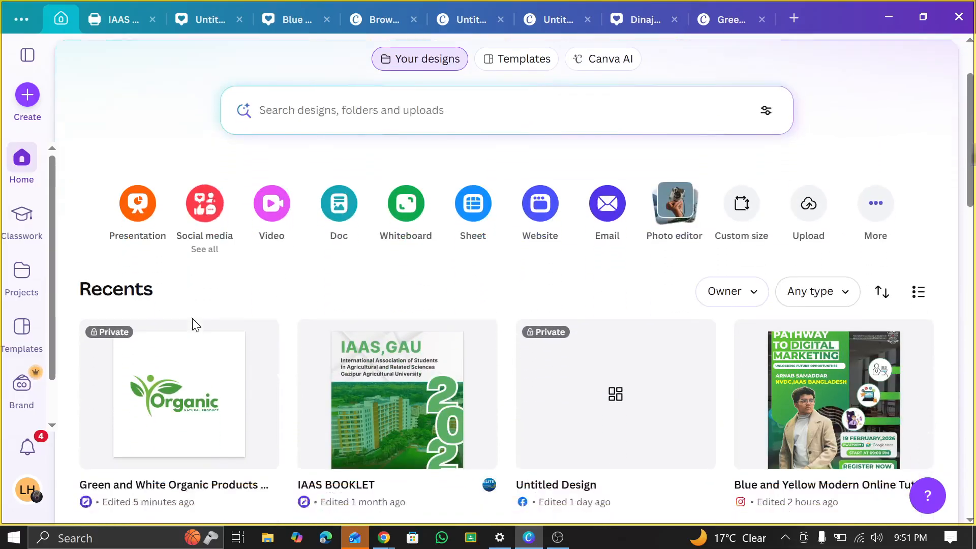
scroll(539, 399, "down", 2)
left_click(636, 403)
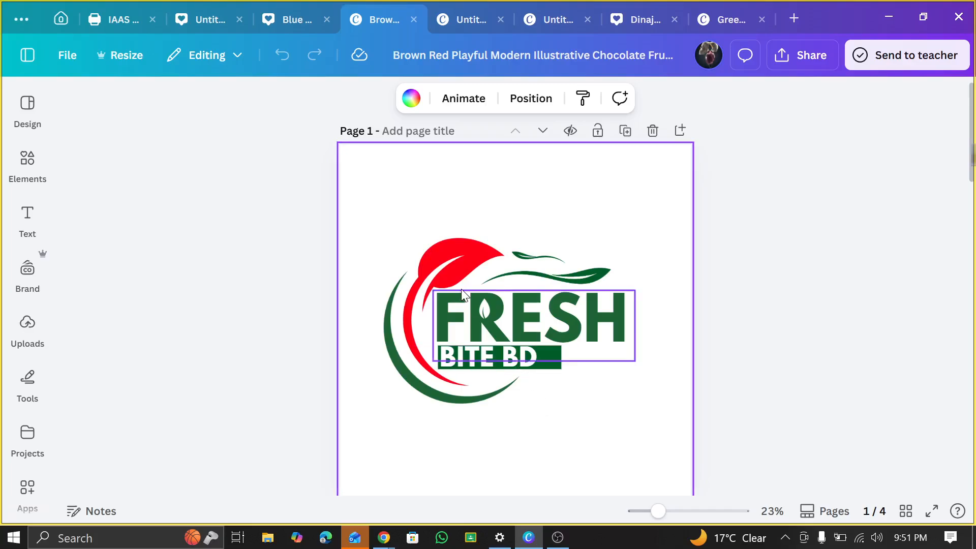
Move the white leaf and the small green rectangle behind it off the R in "FRESH" onto blank canvas
left_click(484, 311)
scroll(484, 310, "up", 5)
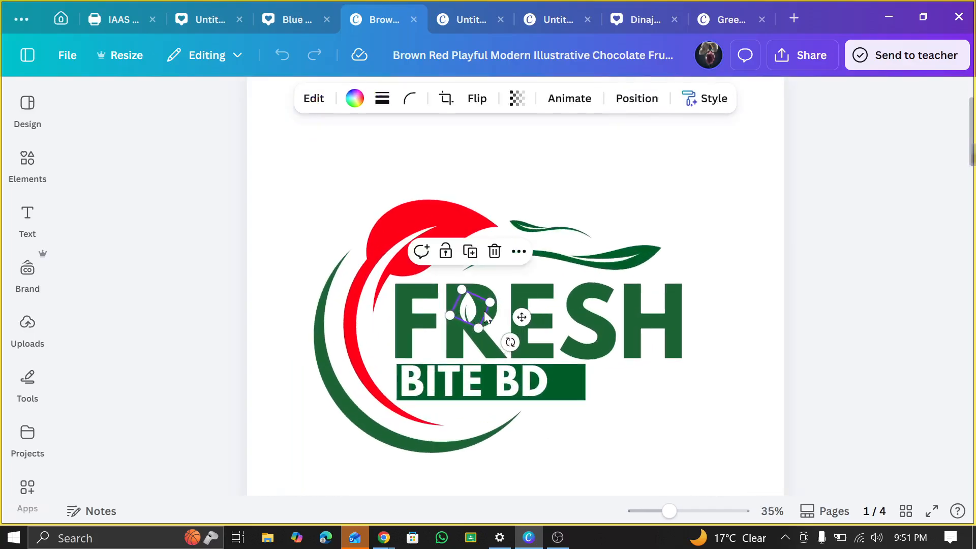
left_click_drag(458, 315, 744, 179)
left_click(451, 309)
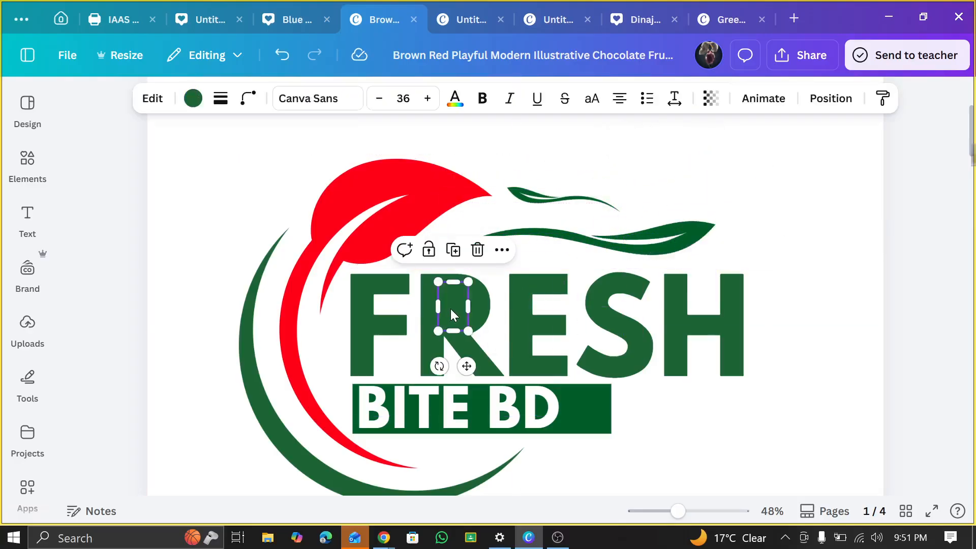
left_click_drag(451, 309, 789, 432)
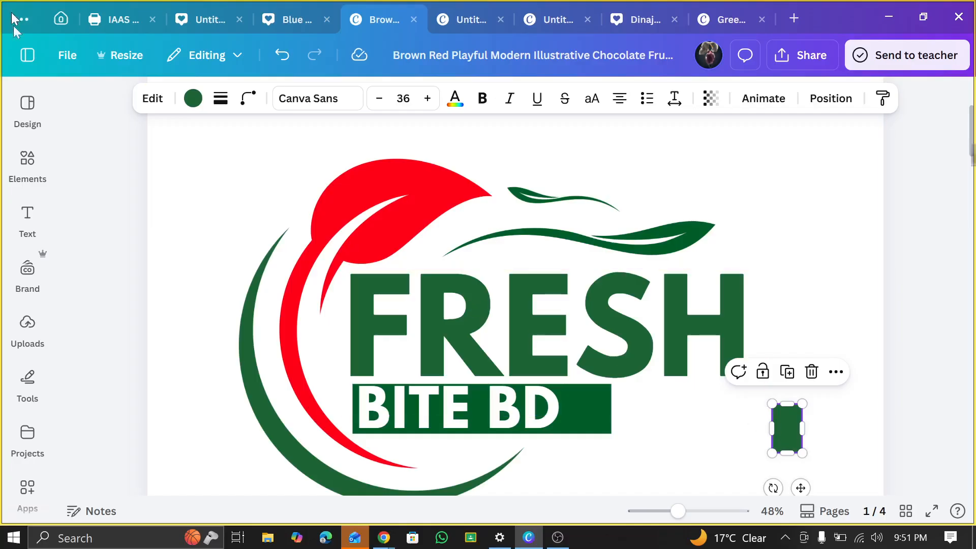
Insert a plain square from the Shape search results and shrink it into a small narrow upright rectangle
left_click(30, 173)
left_click(95, 201)
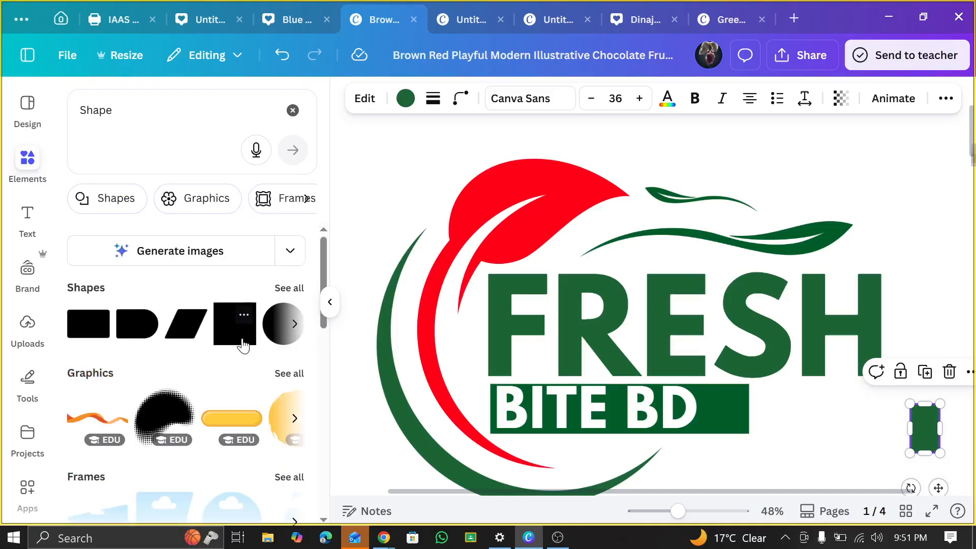
left_click(243, 346)
scroll(675, 325, "down", 3)
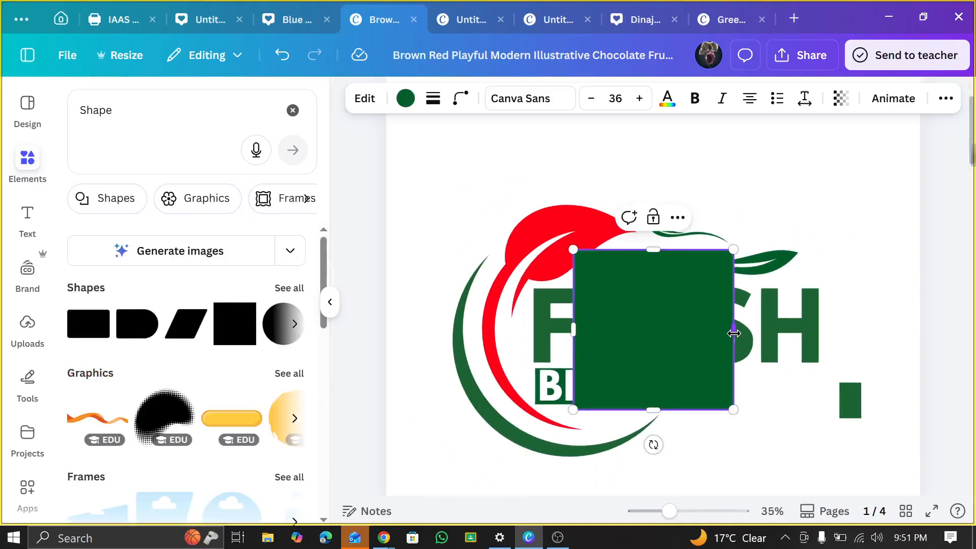
left_click_drag(732, 329, 605, 328)
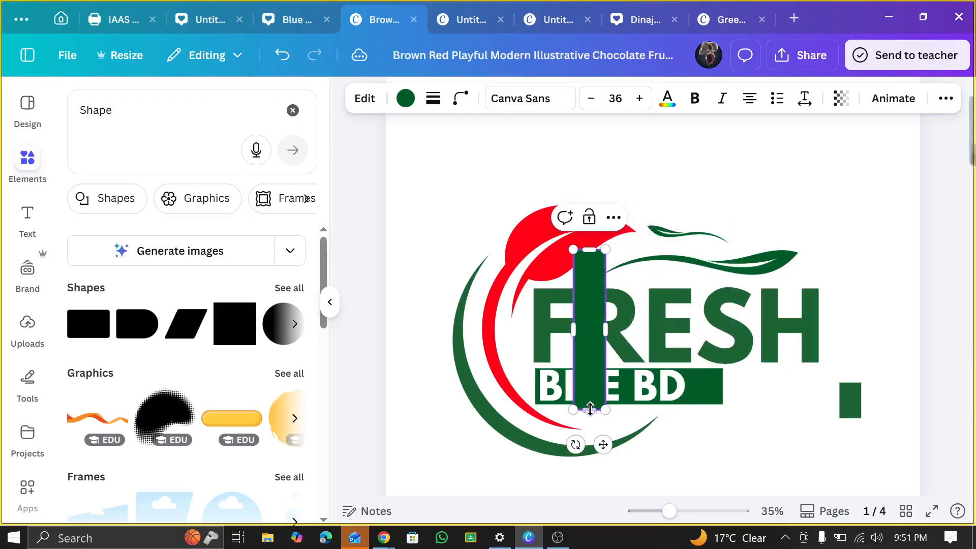
left_click_drag(589, 410, 591, 268)
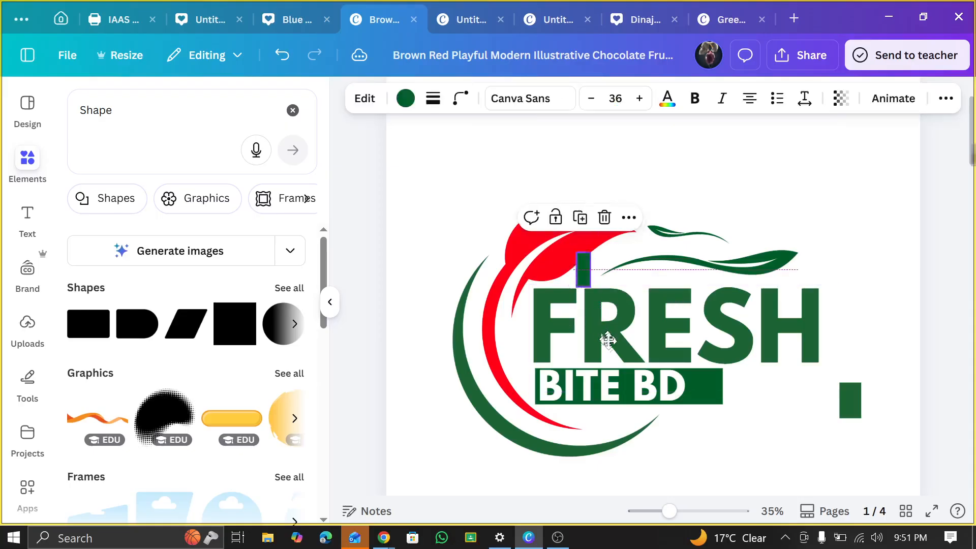
Place the green rectangle over the opening of the R in "FRESH" and resize it into a square covering the hole
scroll(607, 340, "up", 5)
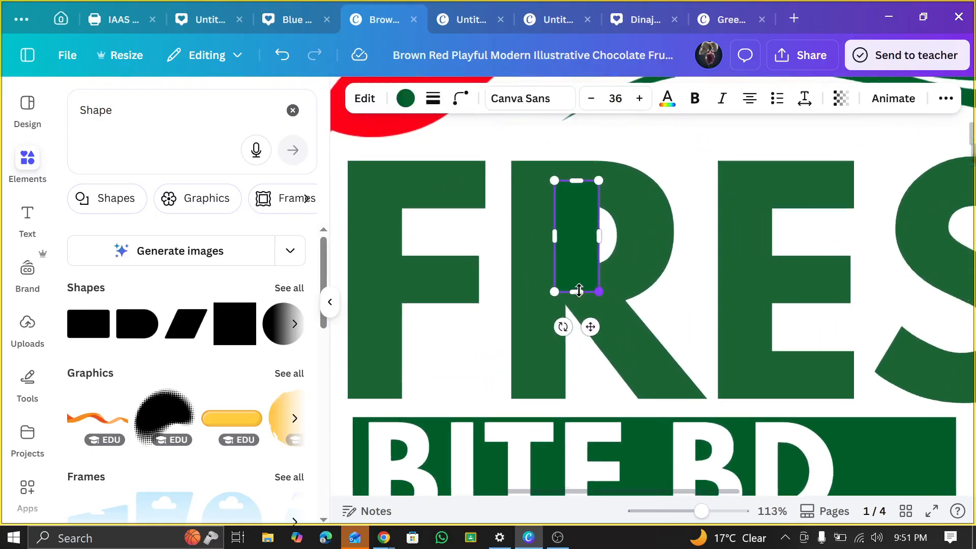
scroll(579, 291, "up", 1)
left_click_drag(576, 287, 580, 255)
left_click_drag(602, 214, 630, 235)
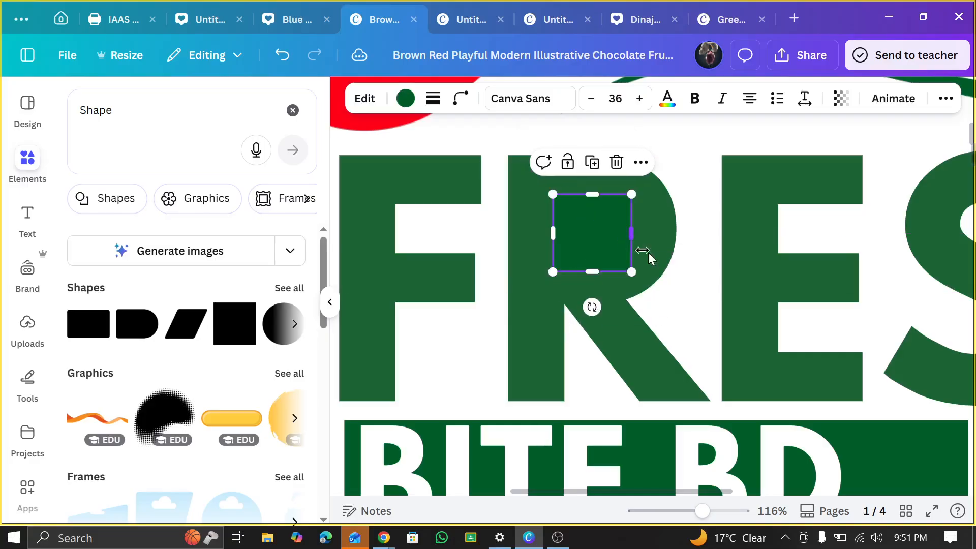
Examine the patched R in the "FRESH" wordmark up close and within the whole logo
left_click(674, 298)
scroll(671, 298, "down", 5)
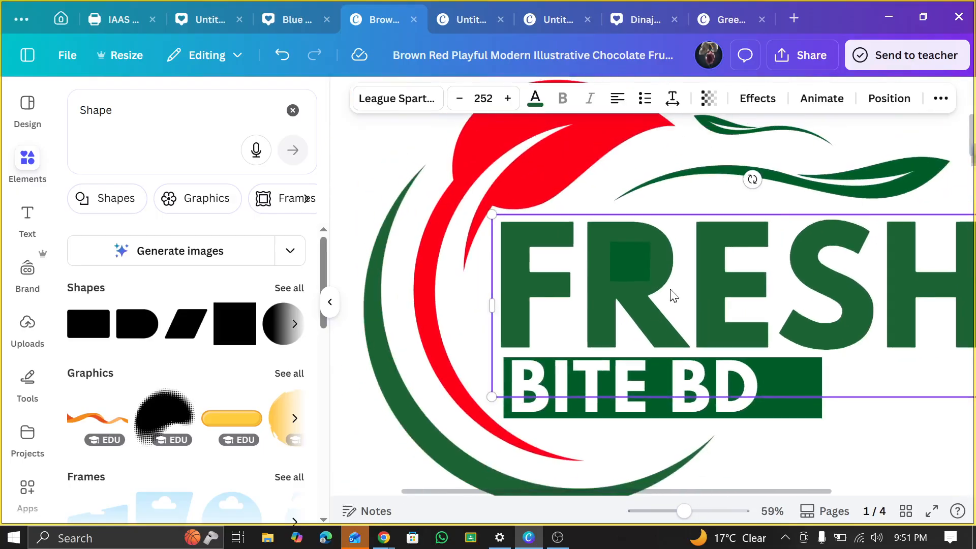
scroll(702, 298, "up", 5)
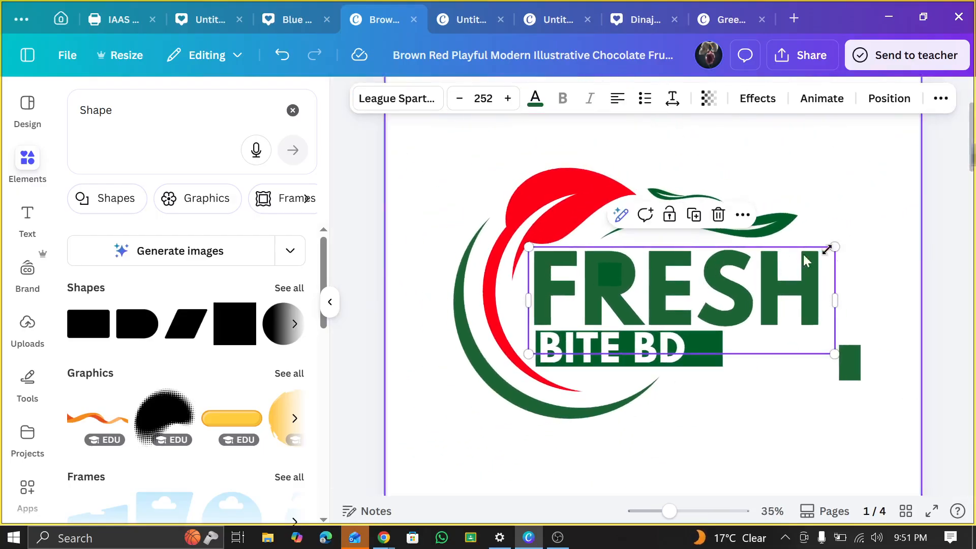
scroll(488, 275, "up", 3)
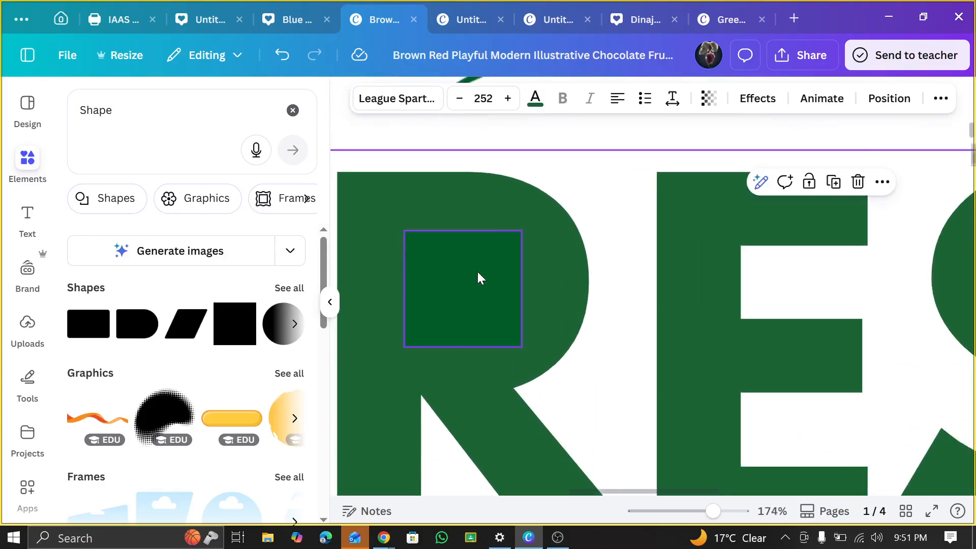
left_click(477, 274)
left_click(670, 381)
scroll(669, 381, "down", 3)
scroll(669, 378, "down", 4)
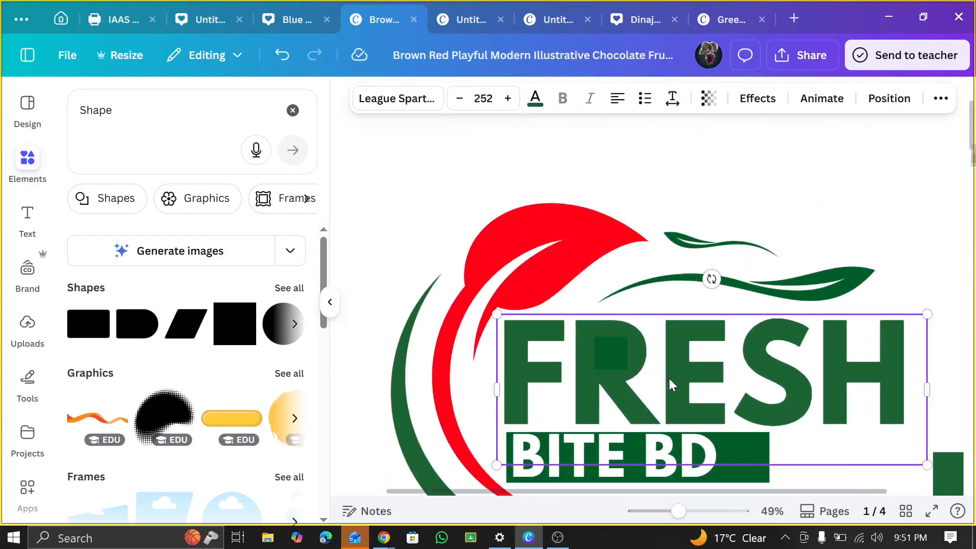
scroll(701, 379, "up", 2)
scroll(701, 379, "up", 1)
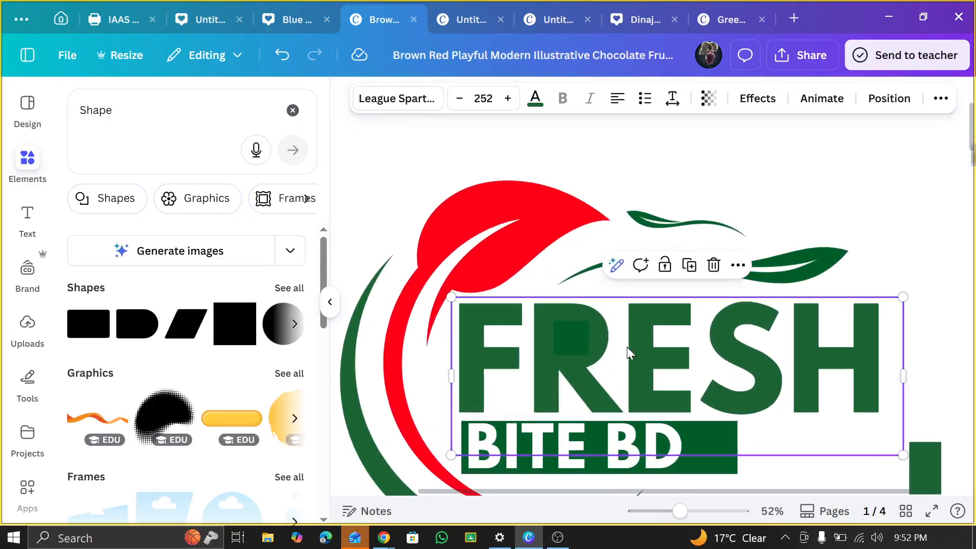
Recolor the square covering the R's opening with green #1C6434 sampled from the "FRESH" lettering
left_click(582, 341)
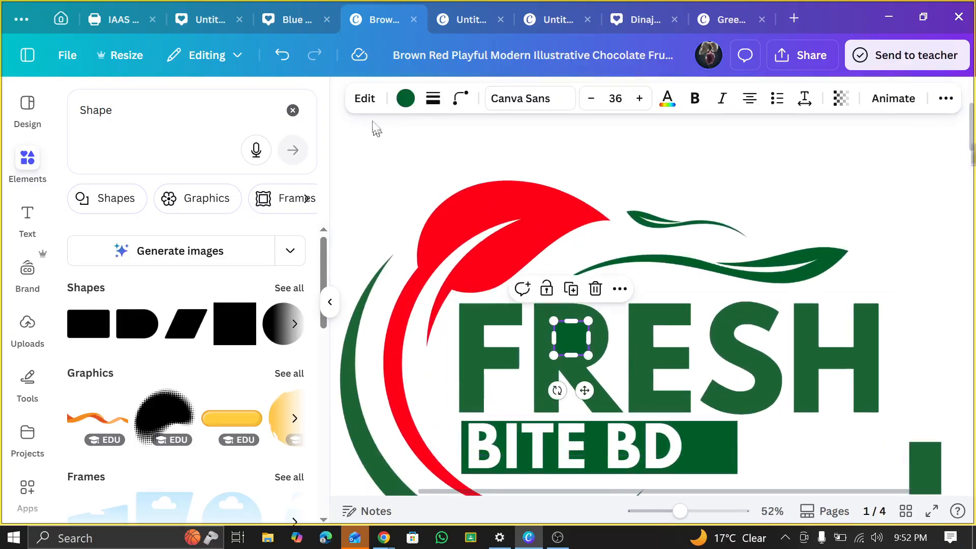
left_click(362, 96)
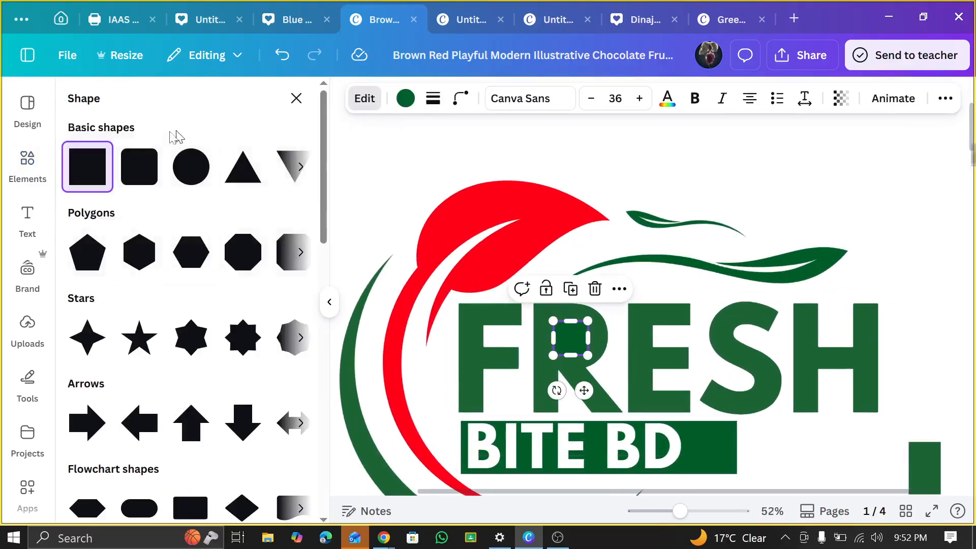
left_click(296, 98)
left_click(405, 98)
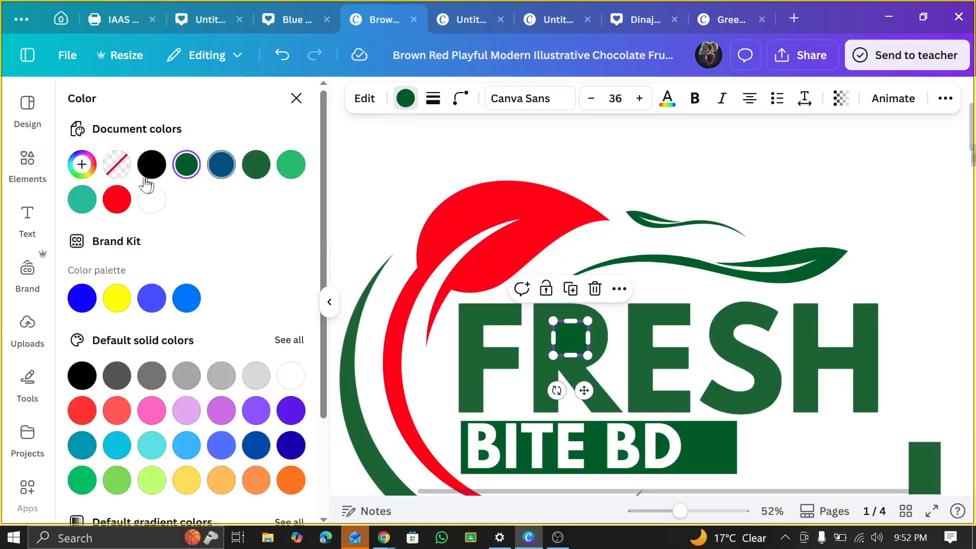
left_click(82, 164)
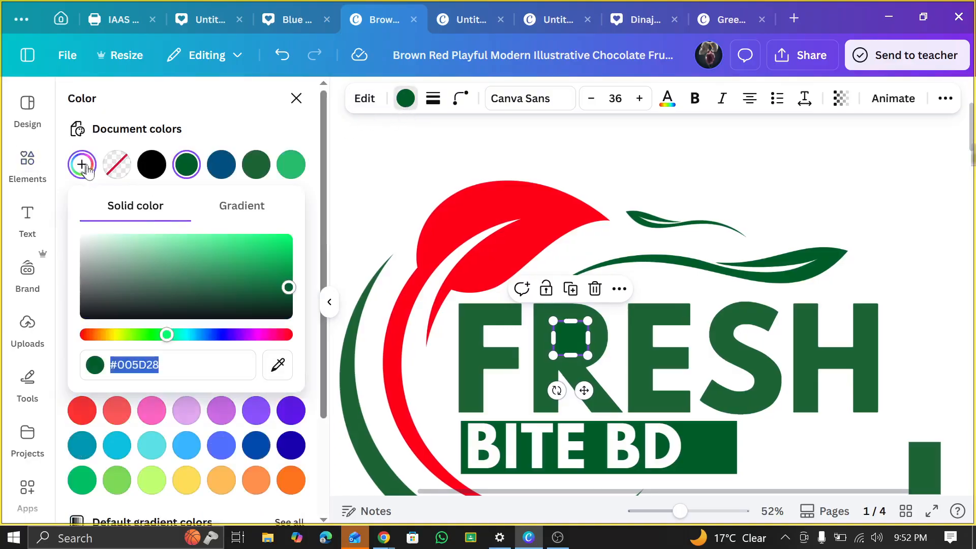
left_click(279, 372)
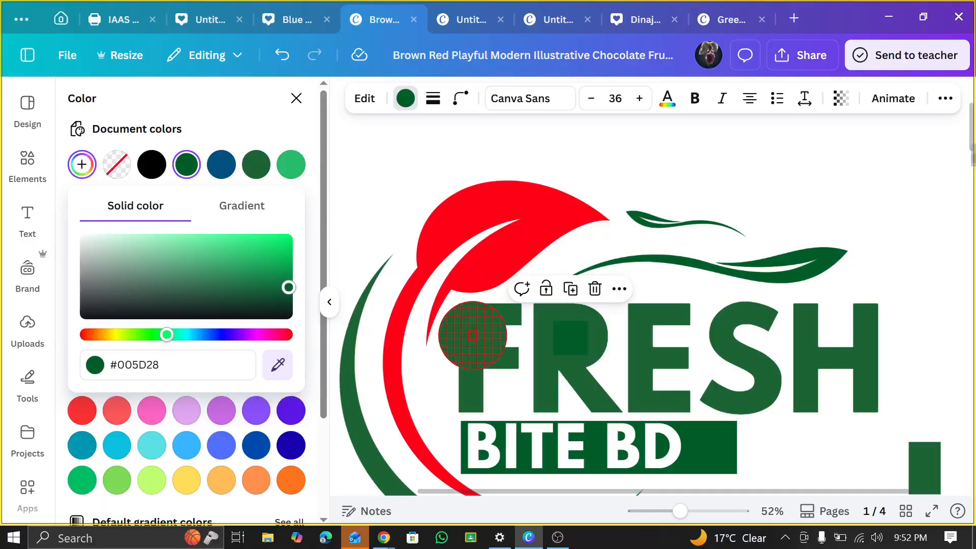
left_click(867, 348)
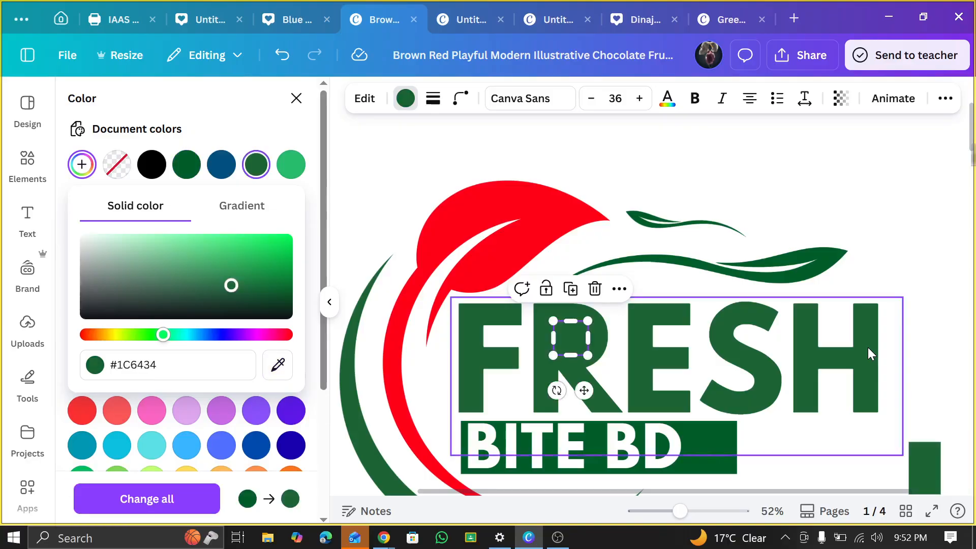
left_click(868, 349)
left_click(950, 144)
scroll(585, 338, "up", 5)
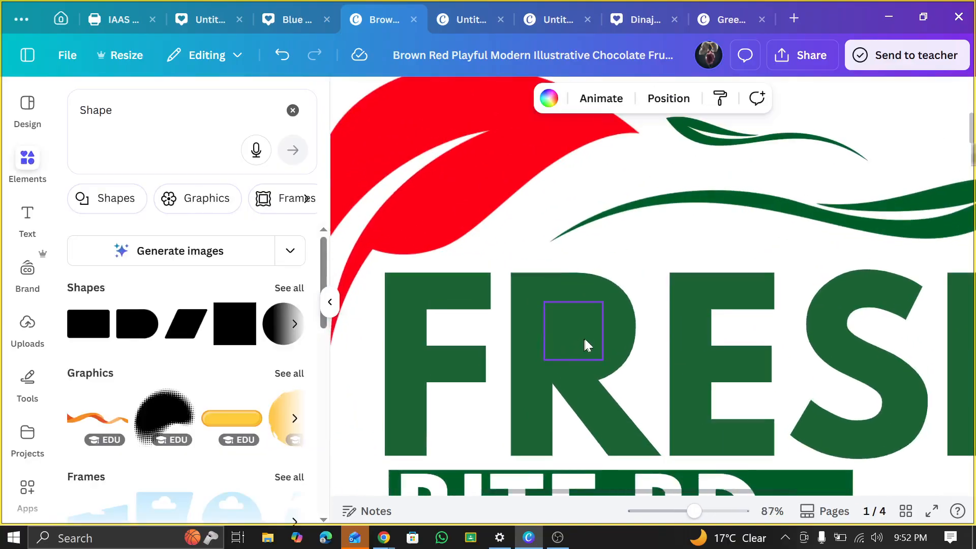
scroll(559, 319, "down", 8)
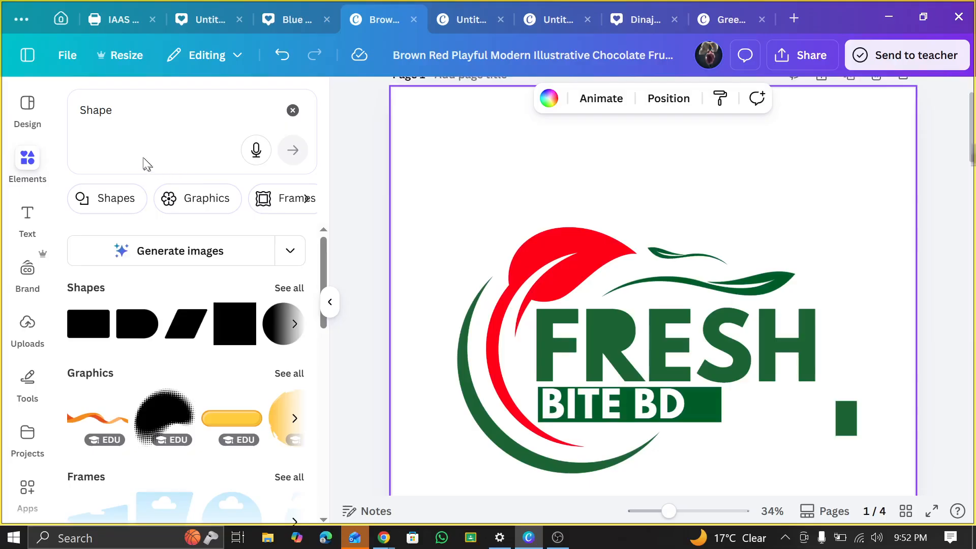
Search the elements for "single leaf" and show only the graphics results
left_click(293, 110)
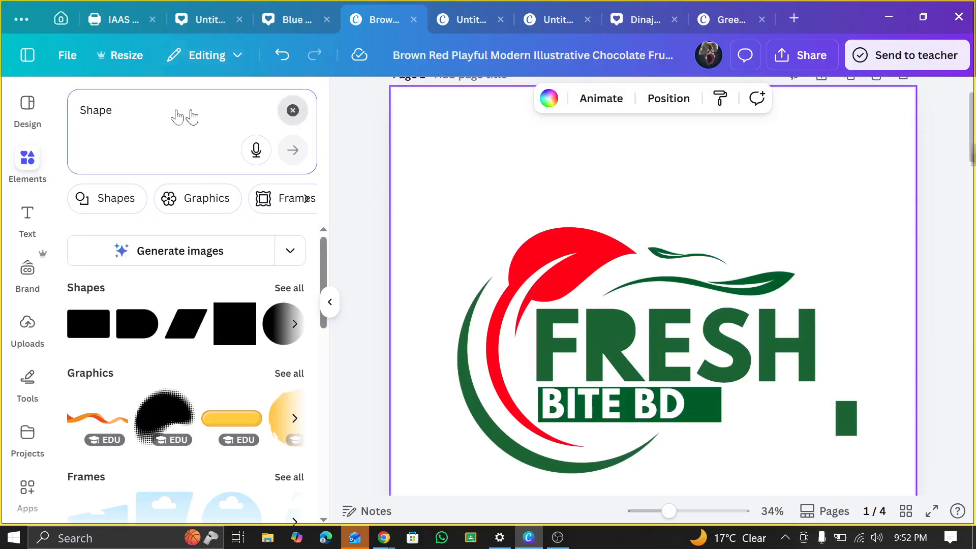
left_click(146, 110)
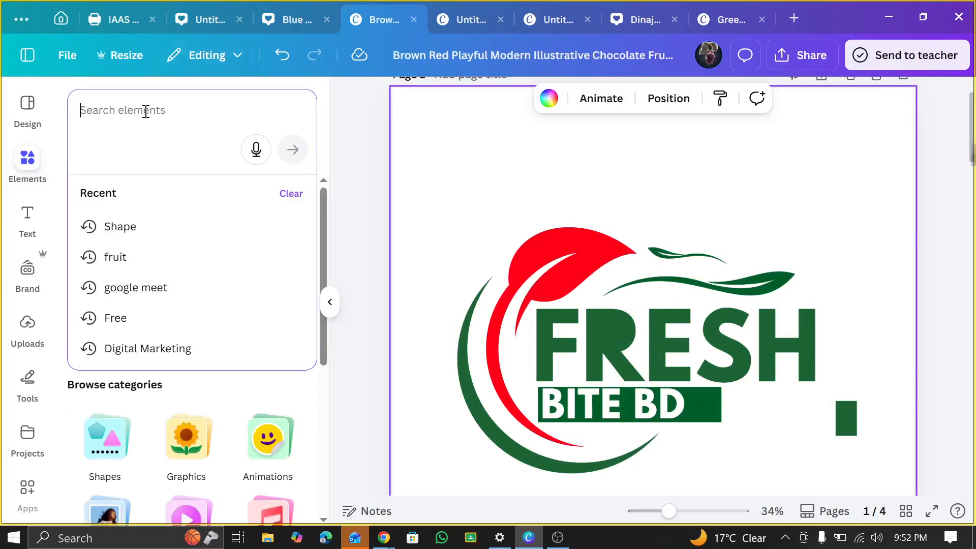
type("single")
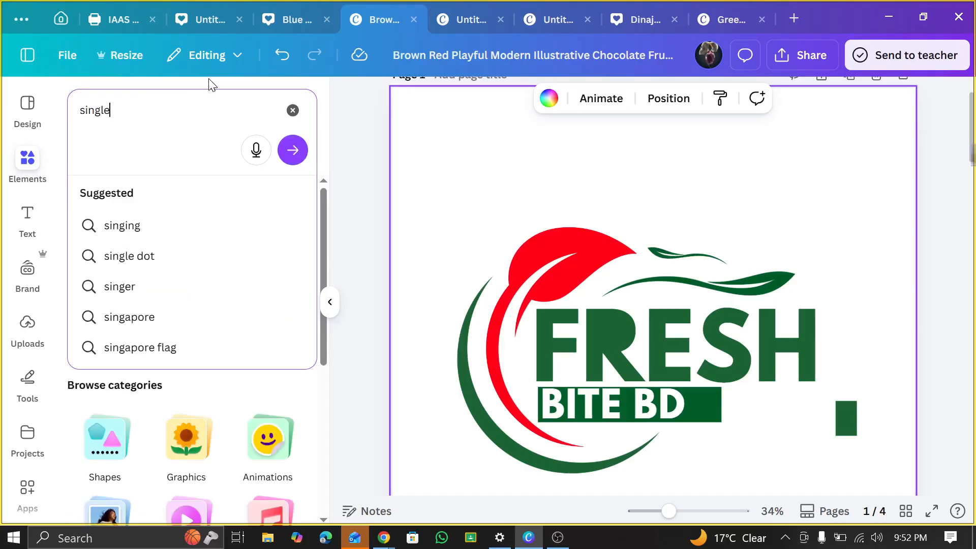
type(" leaf")
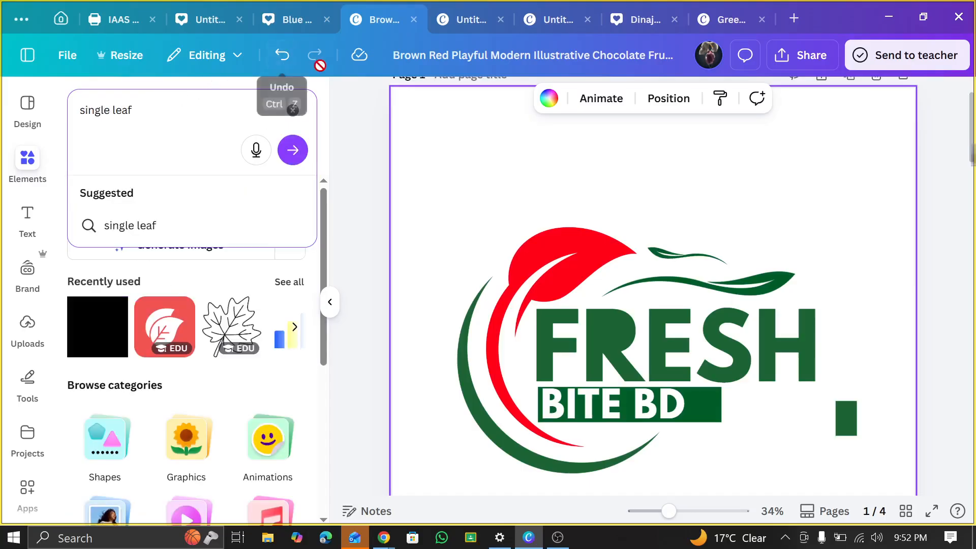
key("Return")
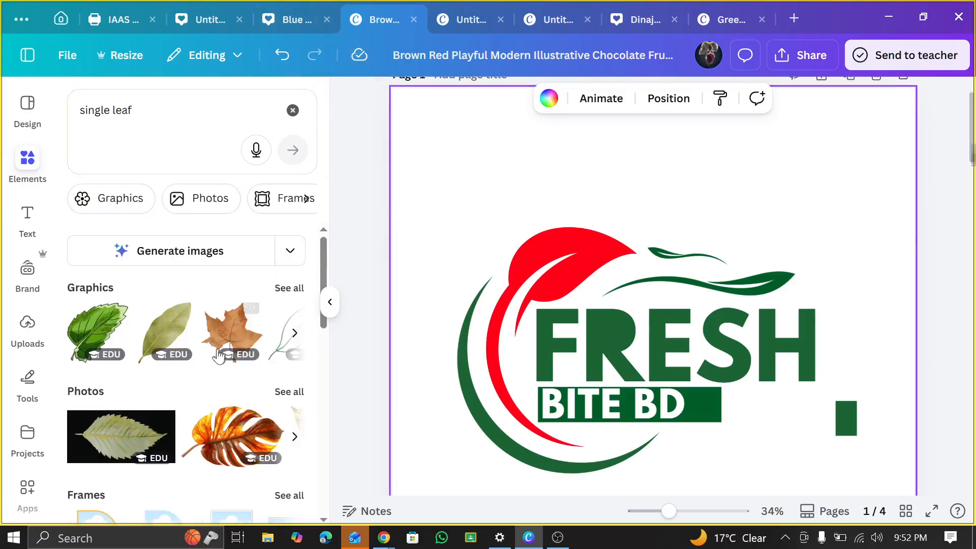
left_click(295, 287)
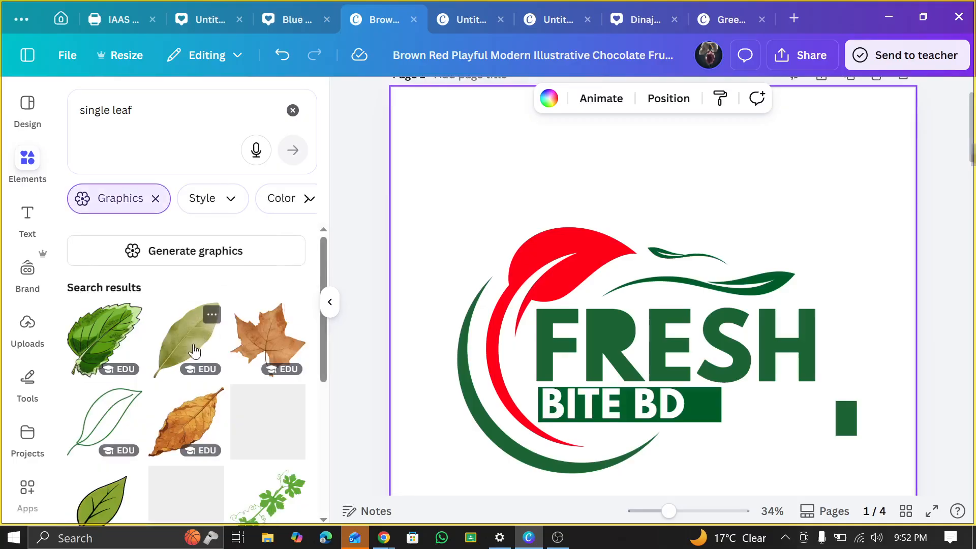
Look through the single leaf graphics for a leaf shape suited to the R's opening
scroll(195, 351, "down", 5)
scroll(195, 351, "down", 4)
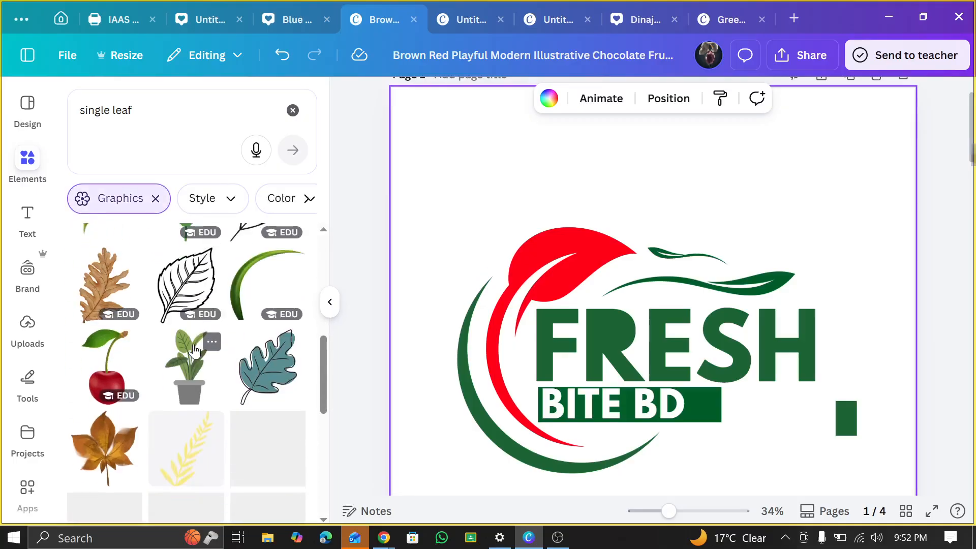
scroll(183, 362, "down", 5)
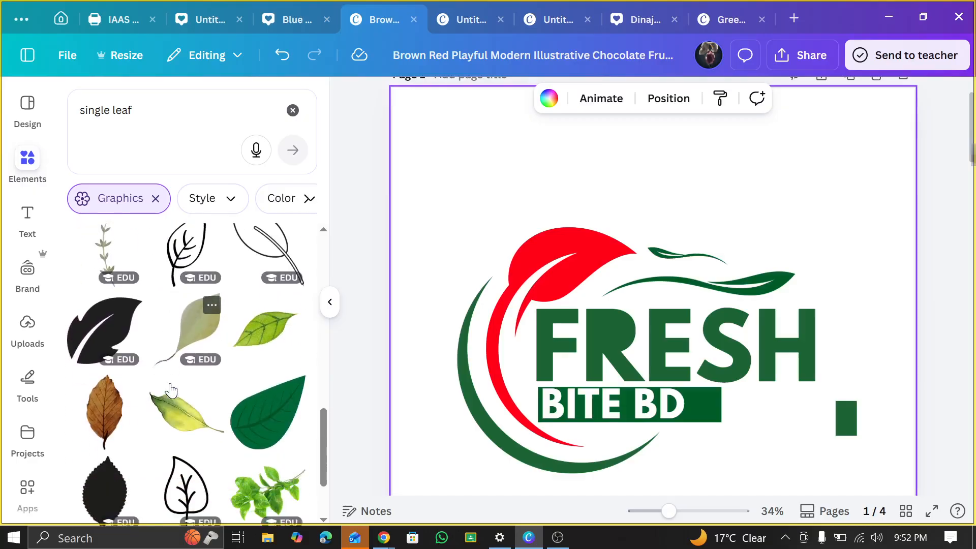
scroll(171, 389, "down", 10)
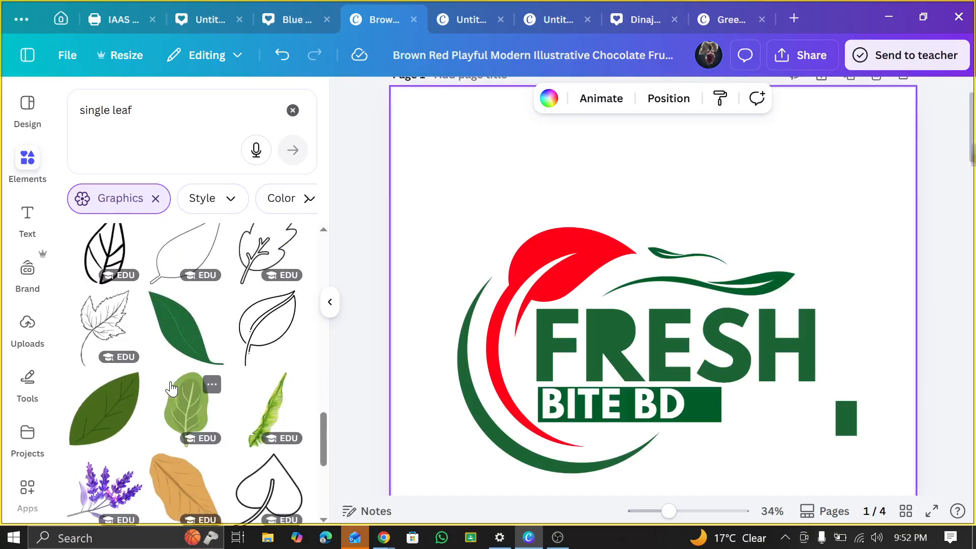
scroll(172, 387, "down", 5)
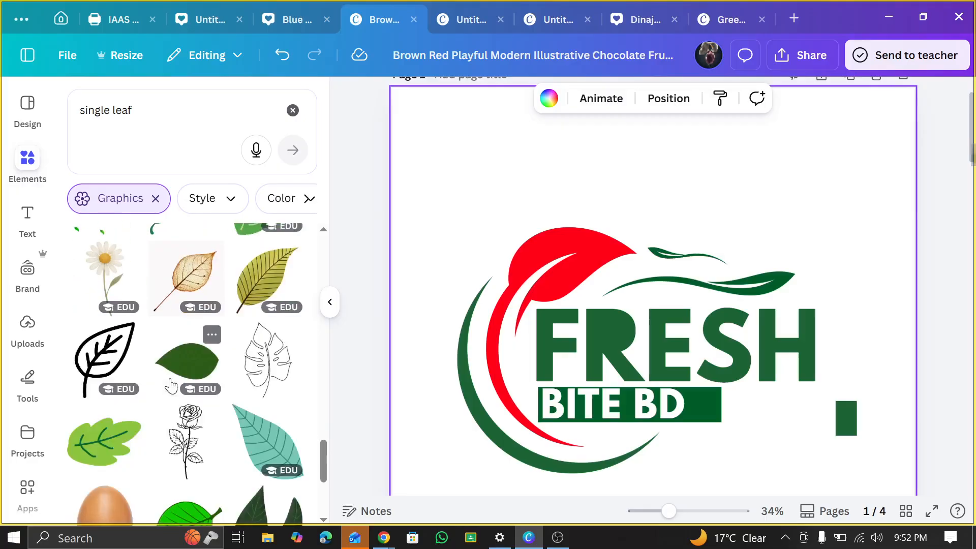
scroll(172, 387, "down", 3)
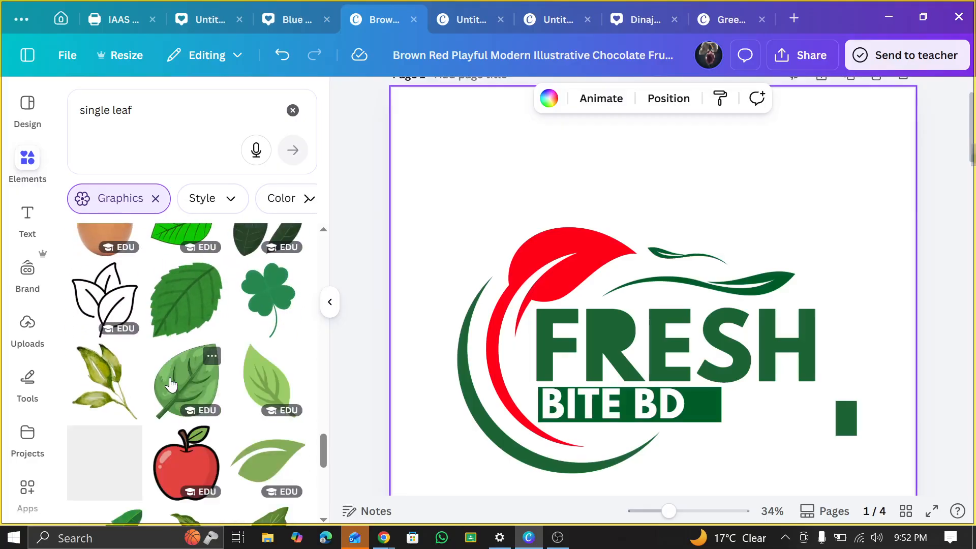
scroll(172, 382, "up", 2)
scroll(171, 380, "down", 1)
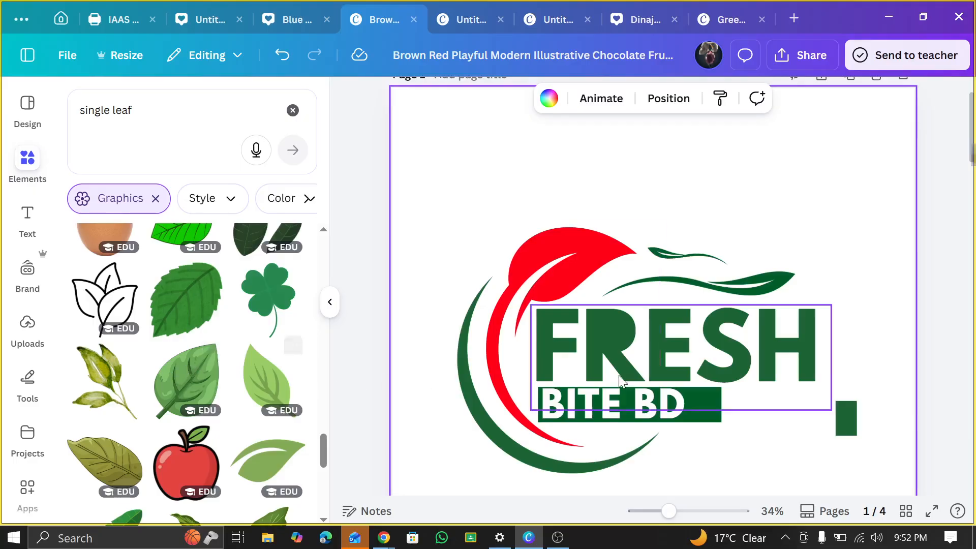
left_click(606, 334)
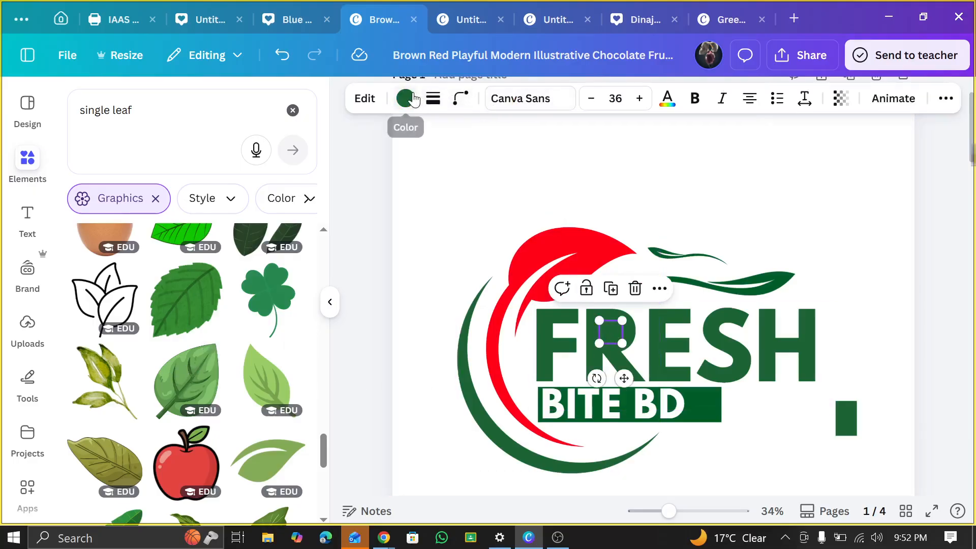
scroll(261, 401, "down", 6)
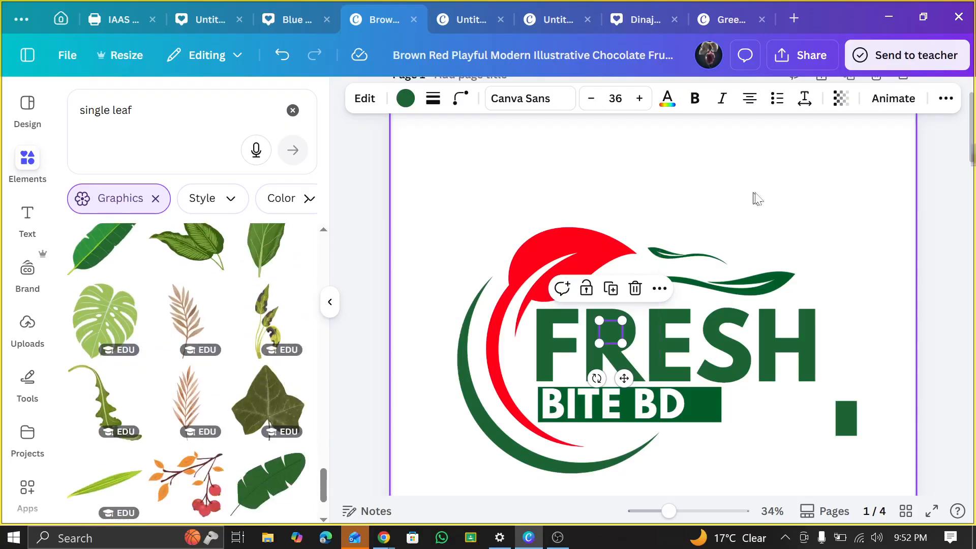
left_click(753, 173)
scroll(734, 183, "up", 1)
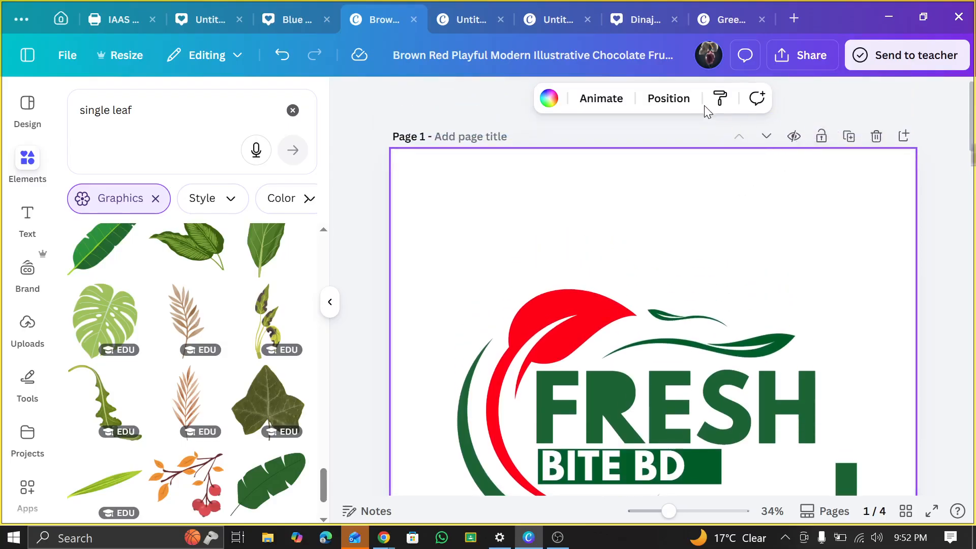
Move the white leaf from the blank canvas onto the R in "FRESH" and bring it forward above the green square
left_click(669, 99)
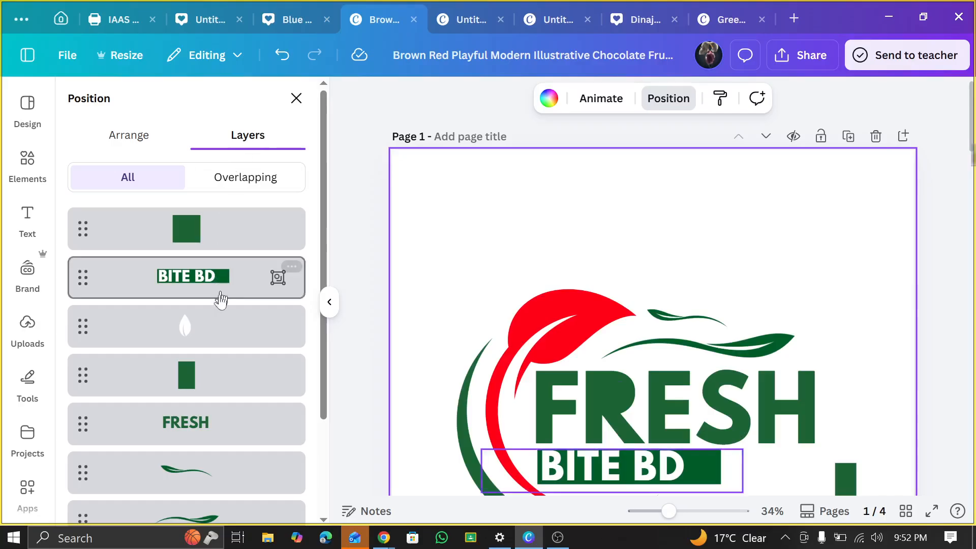
left_click(219, 325)
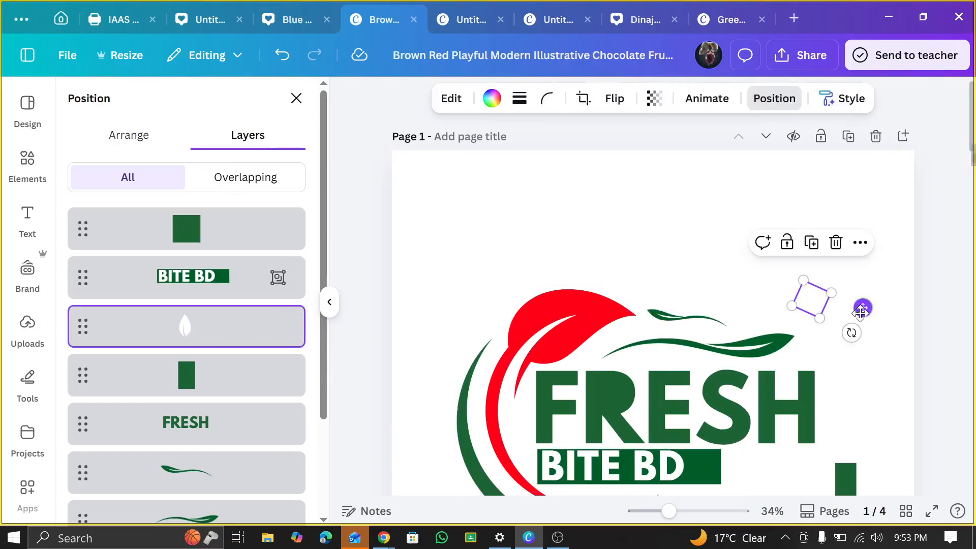
left_click_drag(861, 312, 659, 405)
scroll(656, 406, "up", 3)
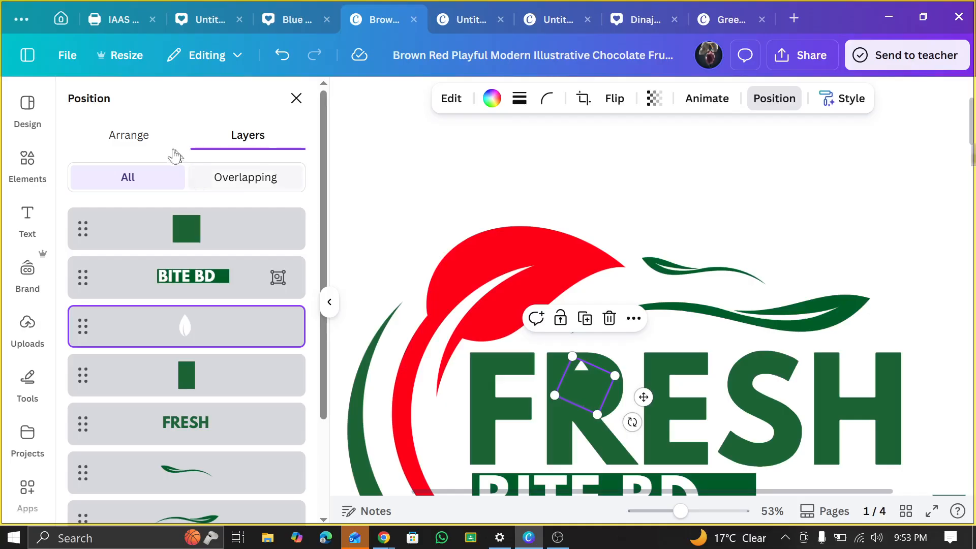
left_click(131, 136)
left_click(122, 180)
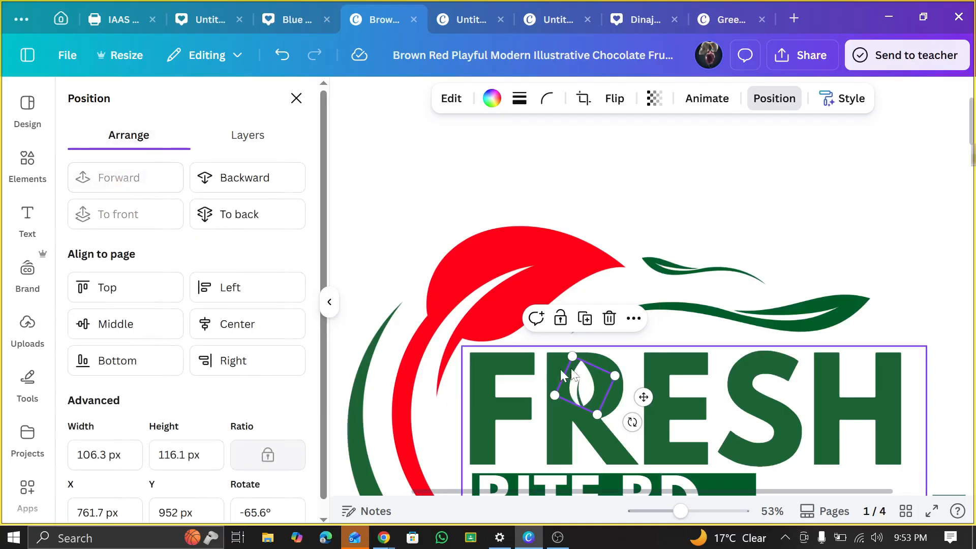
left_click(765, 208)
Delete the spare green rectangle beside the Fresh Bite BD logo
scroll(767, 207, "down", 5)
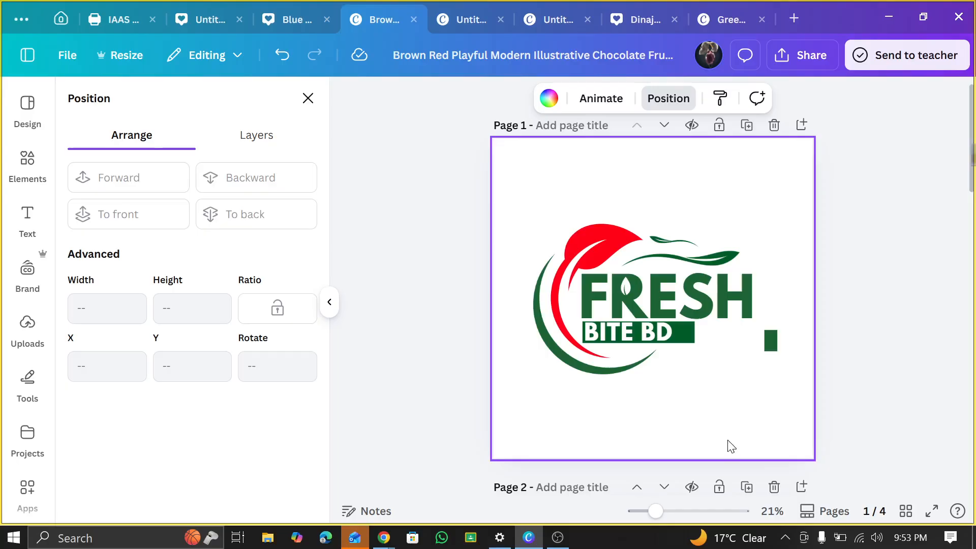
scroll(752, 412, "up", 1)
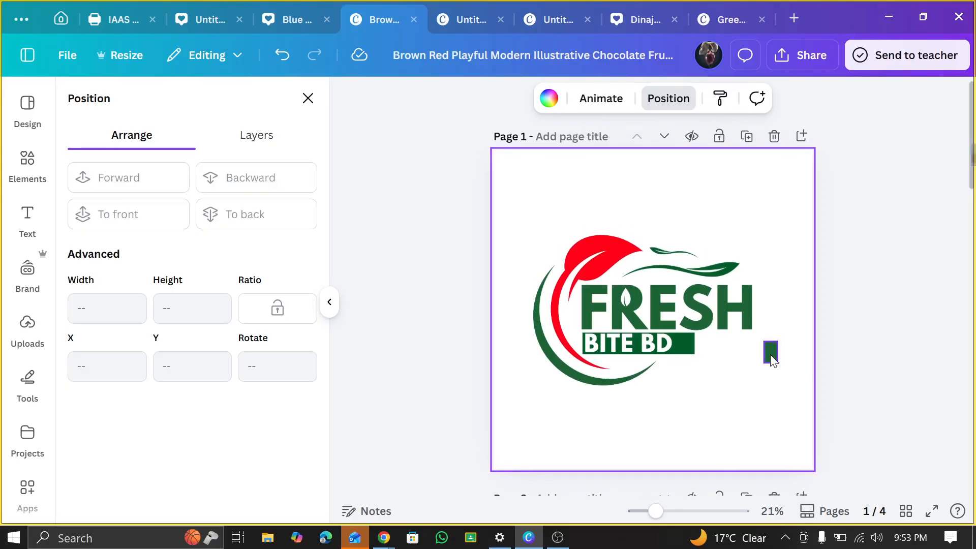
left_click(771, 355)
key("Delete")
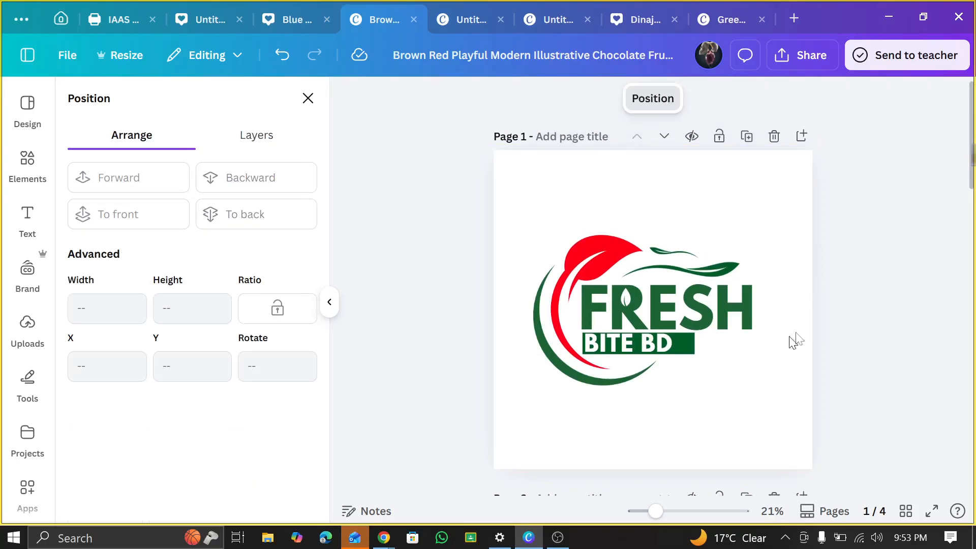
left_click(852, 303)
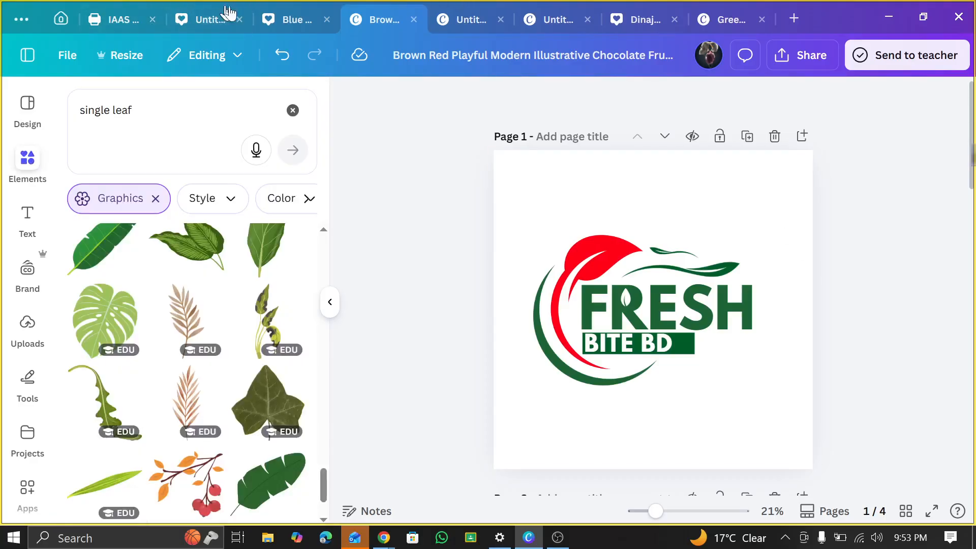
View the Fresh Bite pouch image in its 1200 × 1200 px design, and return to the home page's recent designs
left_click(448, 23)
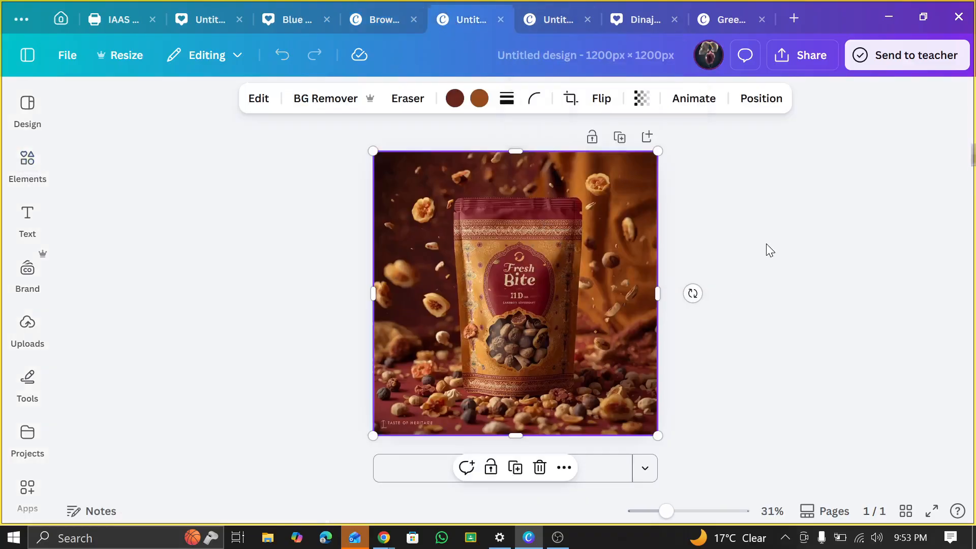
scroll(767, 243, "up", 3)
scroll(766, 244, "down", 2)
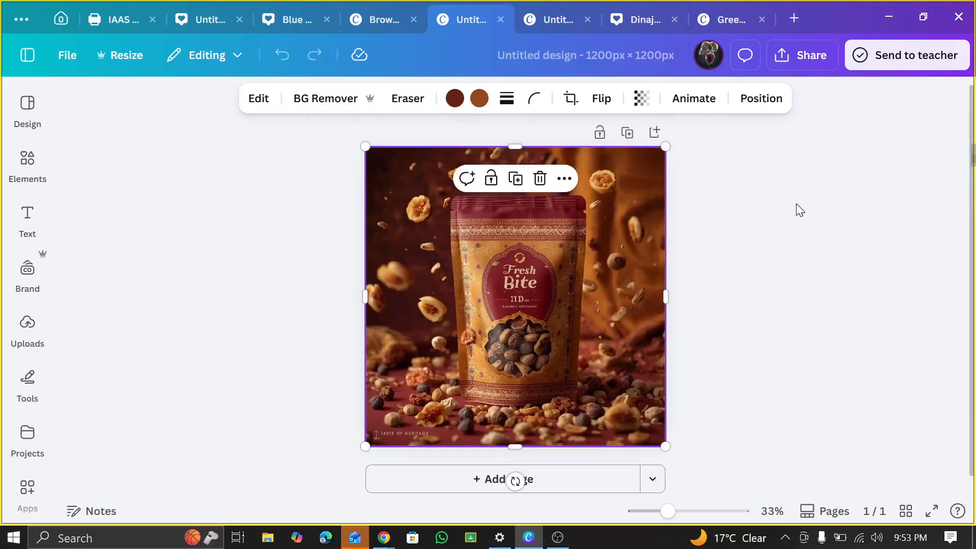
scroll(630, 248, "down", 1)
scroll(630, 248, "up", 1)
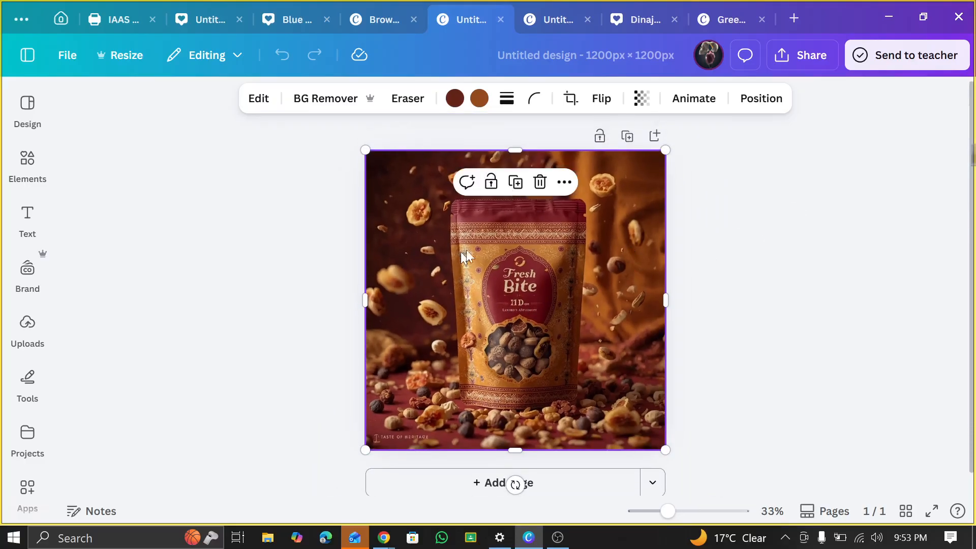
left_click(61, 12)
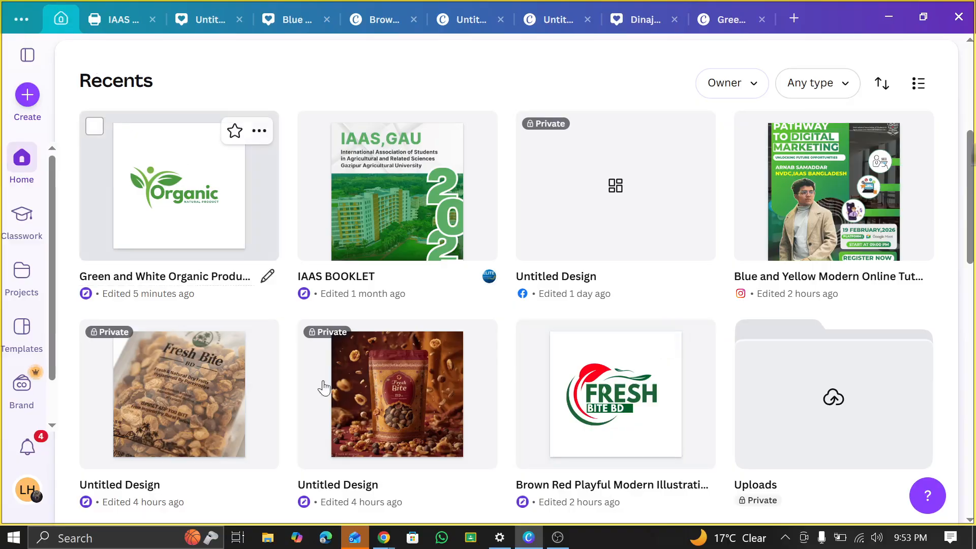
Check the Google Meet call window in Chrome and switch back to Canva
mouse_move(384, 538)
left_click(303, 493)
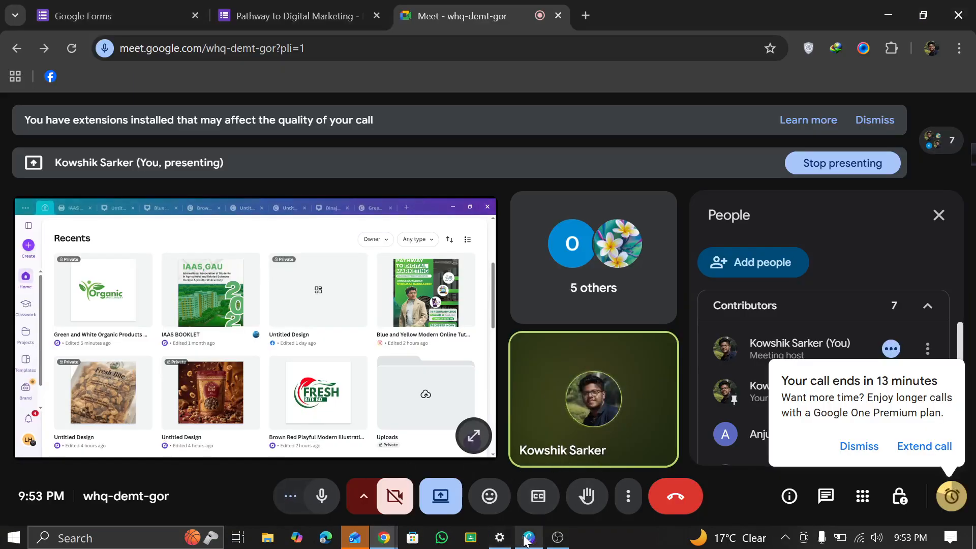
mouse_move(524, 541)
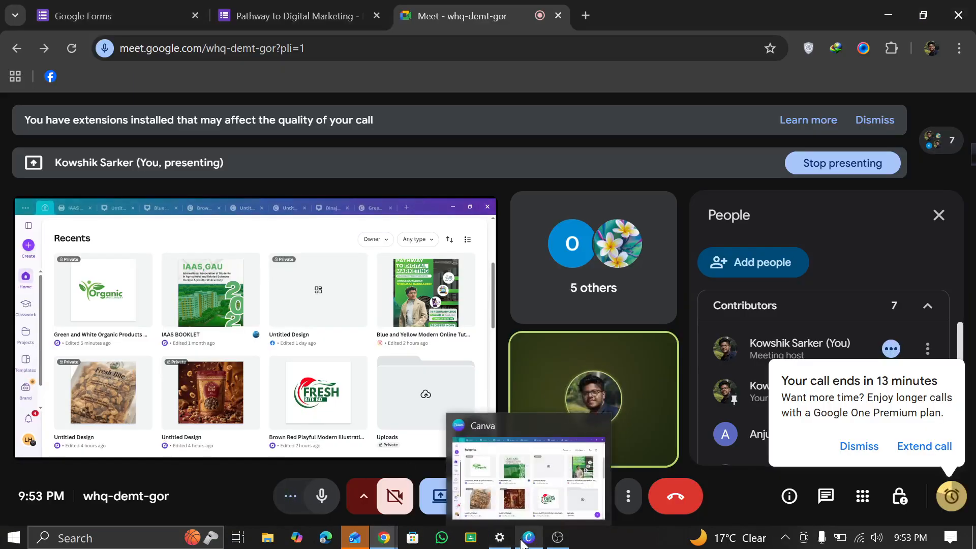
left_click(525, 541)
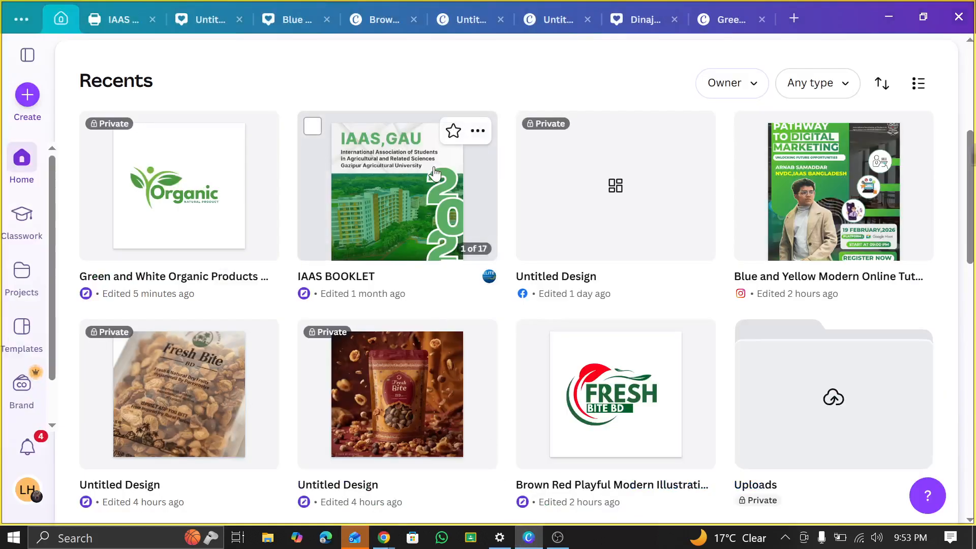
Switch the home page prompt to Canva AI, dismiss the WhatsApp notification, and set the prompt to image generation
scroll(356, 132, "up", 6)
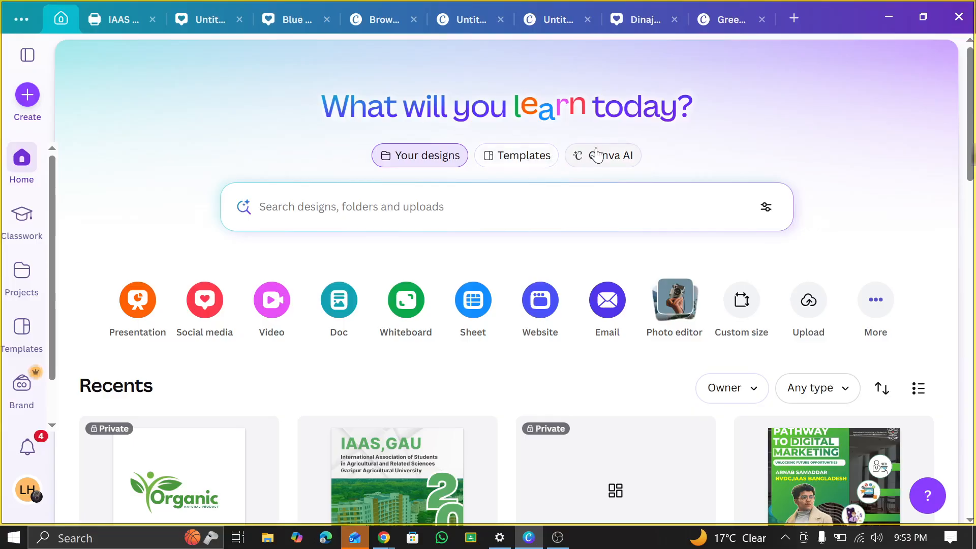
left_click(594, 154)
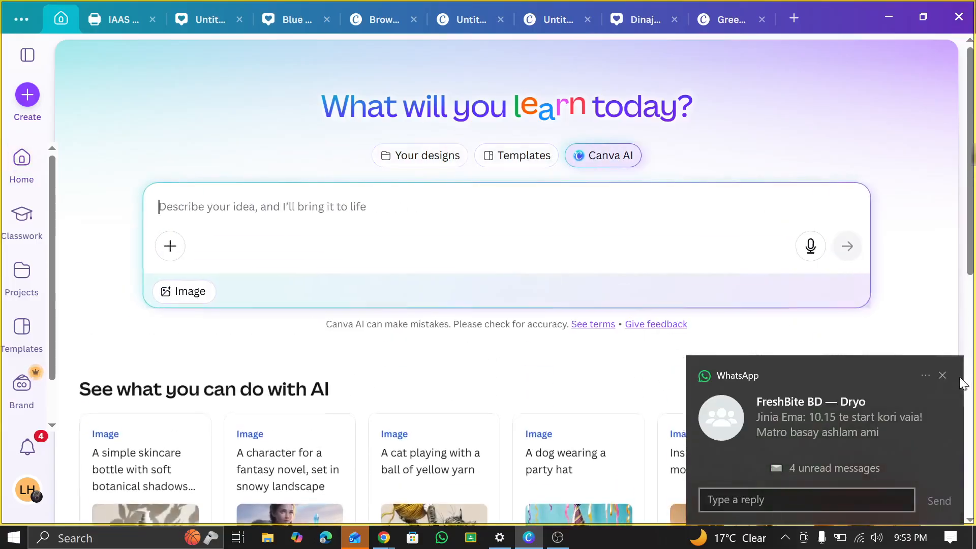
left_click(943, 375)
scroll(425, 305, "down", 2)
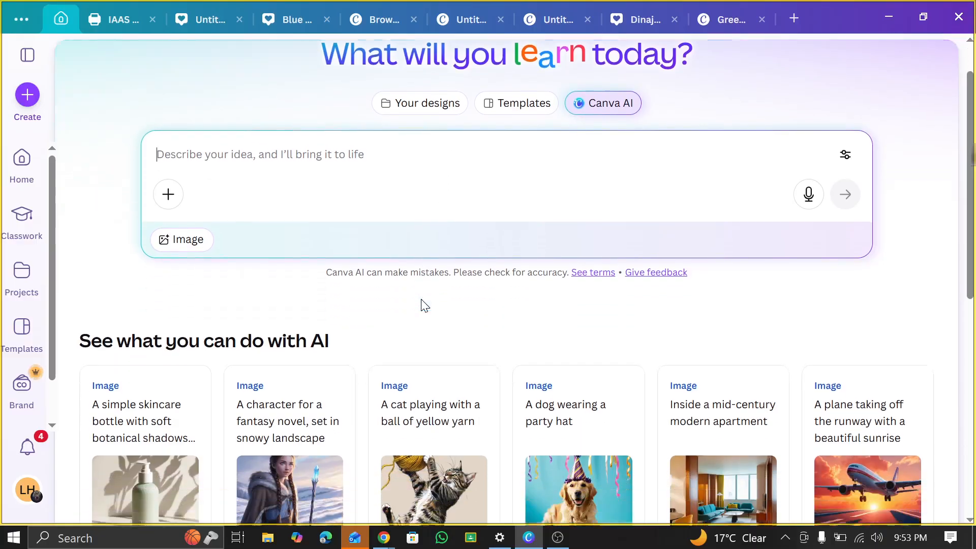
scroll(421, 298, "up", 2)
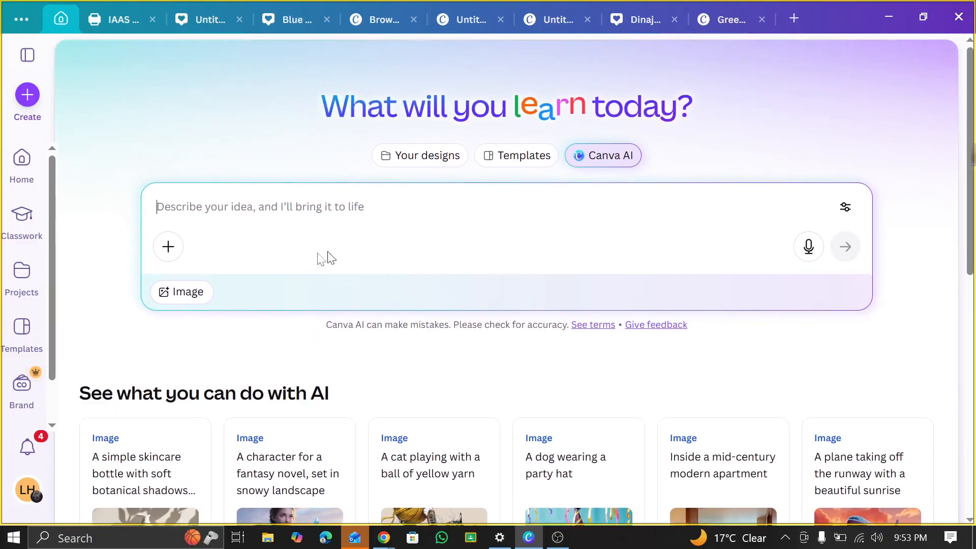
left_click(196, 292)
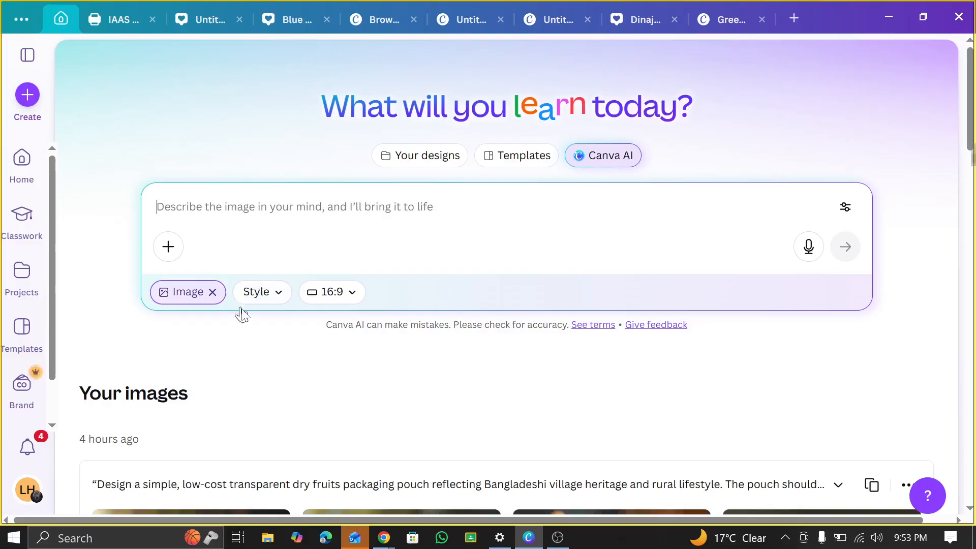
Set the image style to Sketch - Color and the aspect ratio to 1:1
left_click(276, 302)
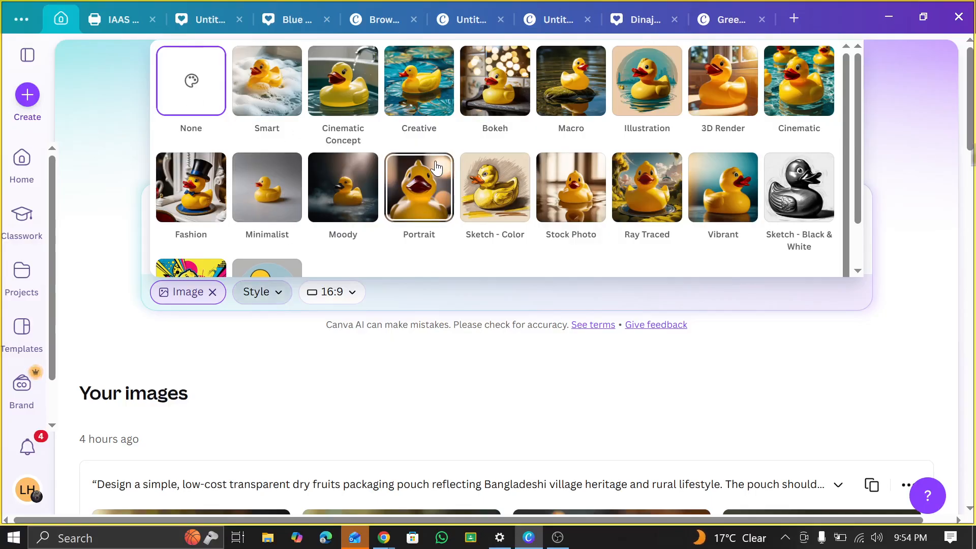
left_click(492, 200)
left_click(381, 294)
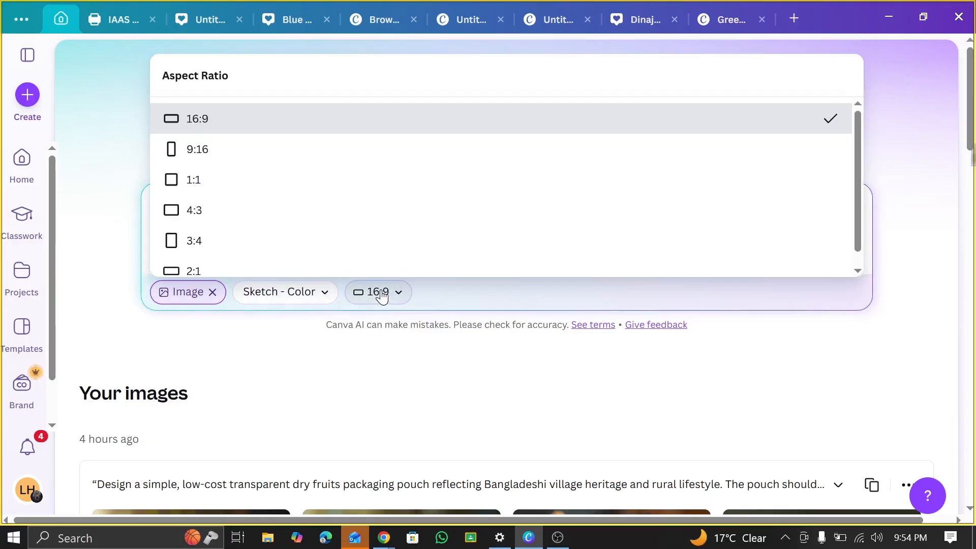
scroll(305, 188, "down", 1)
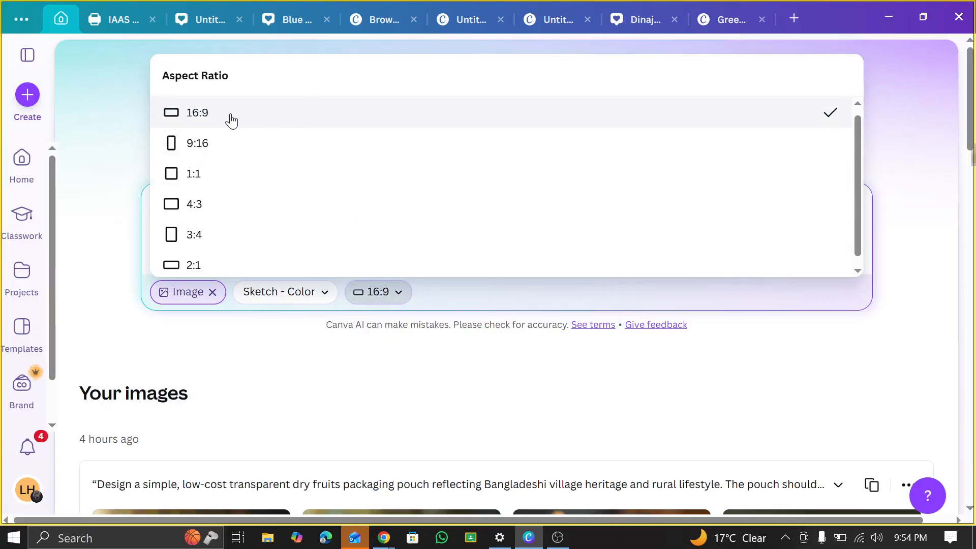
left_click(222, 171)
Look through the previously generated Fresh Bite dry fruits pouch images and their prompts
scroll(447, 341, "down", 2)
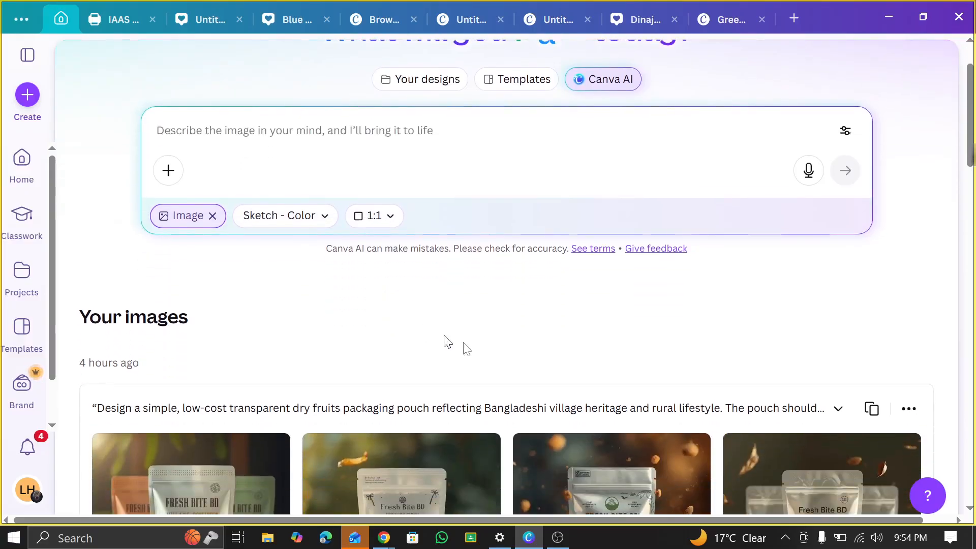
scroll(784, 419, "down", 4)
scroll(576, 334, "down", 2)
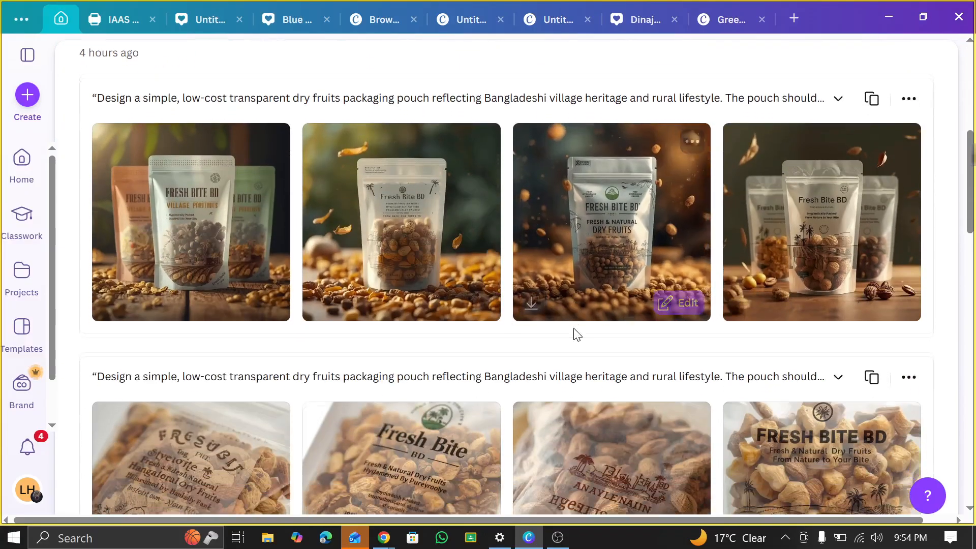
scroll(576, 334, "down", 10)
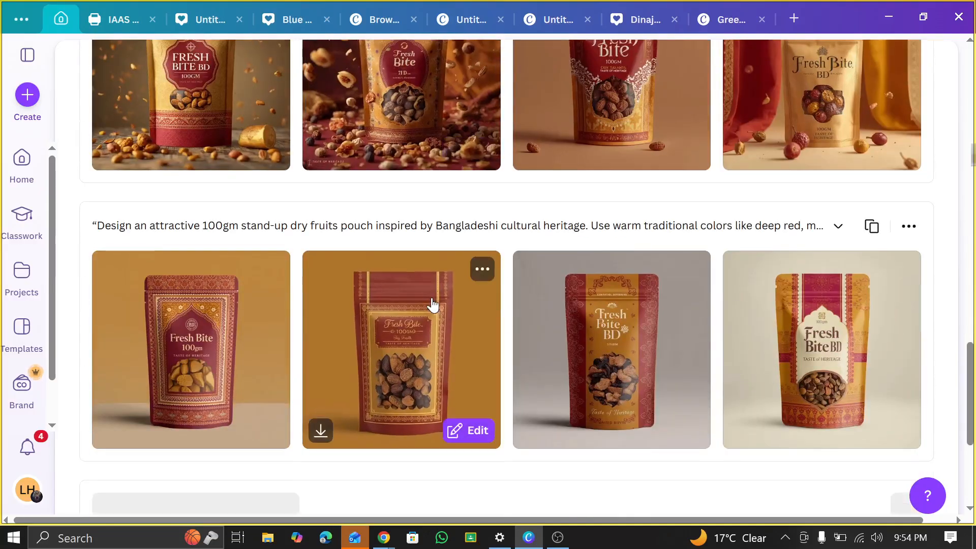
scroll(432, 304, "down", 5)
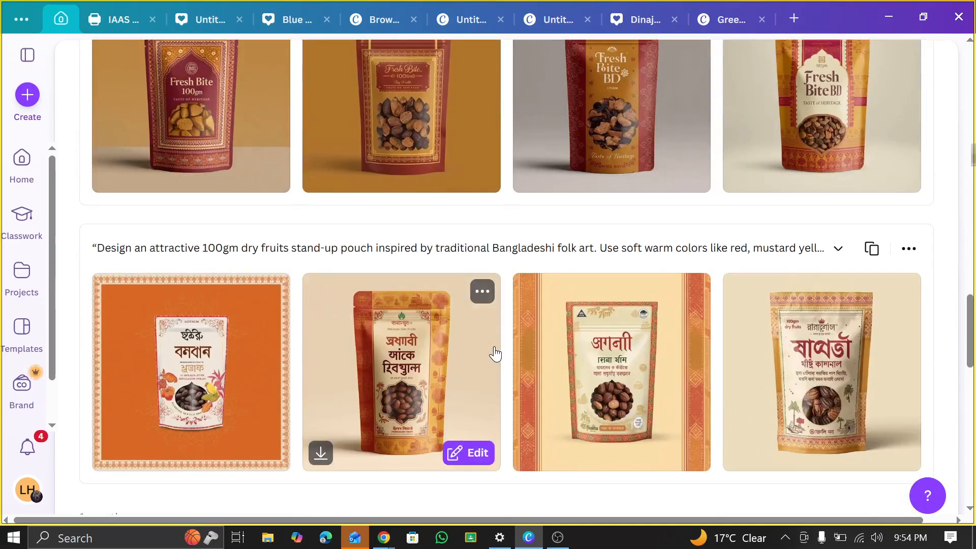
scroll(495, 353, "down", 7)
scroll(495, 354, "up", 5)
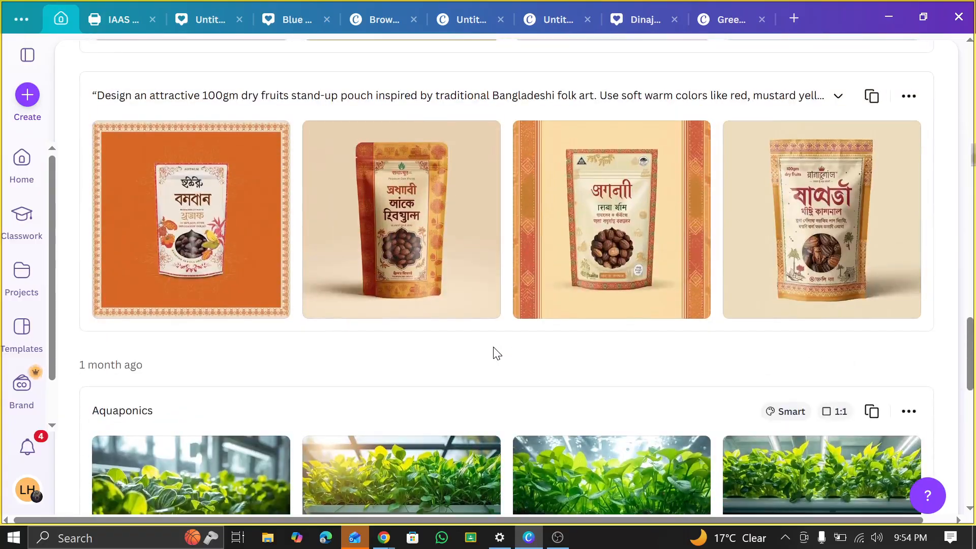
scroll(497, 354, "down", 2)
scroll(496, 350, "up", 7)
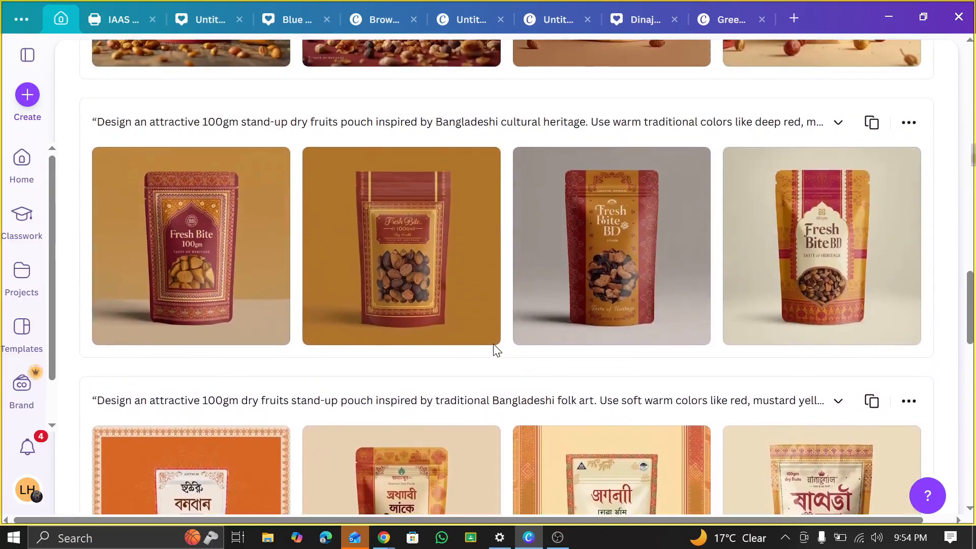
scroll(494, 349, "up", 6)
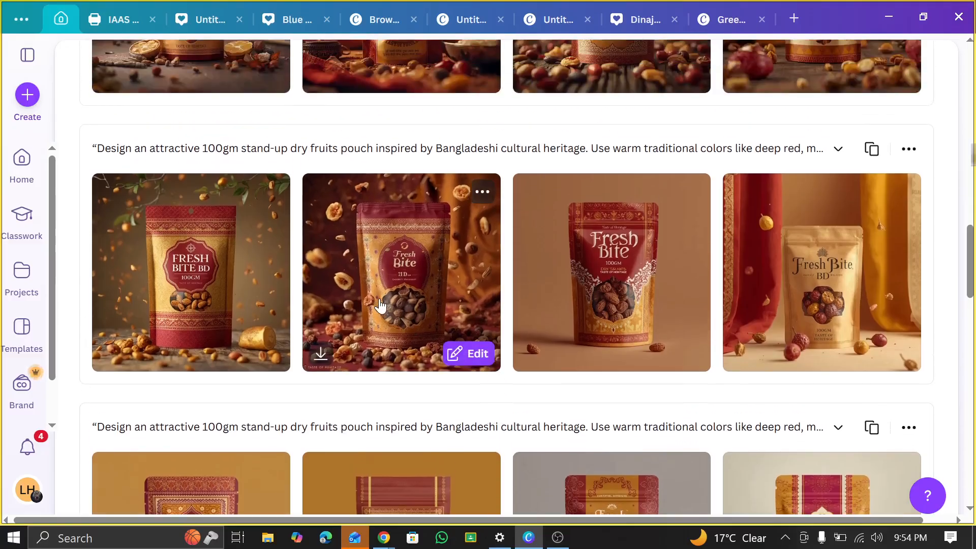
scroll(566, 407, "up", 4)
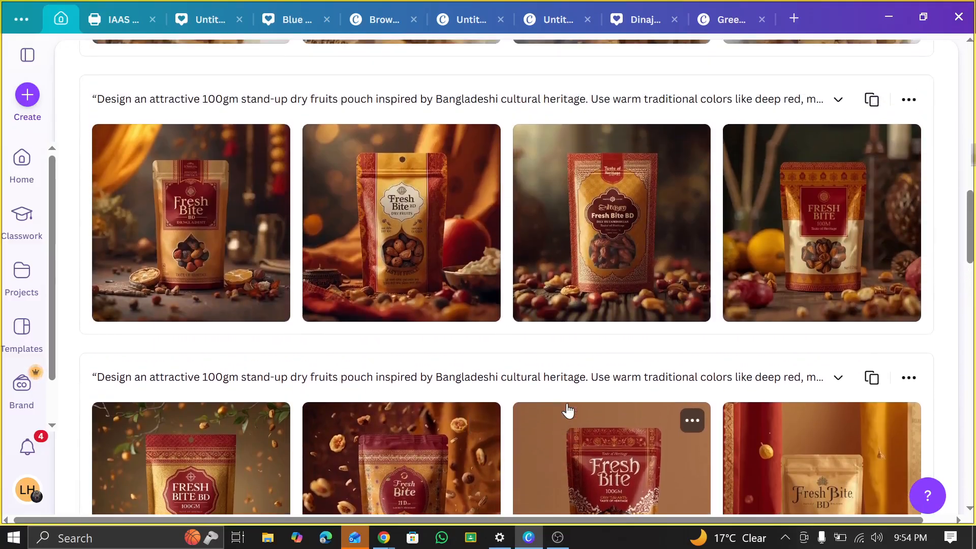
scroll(565, 404, "up", 8)
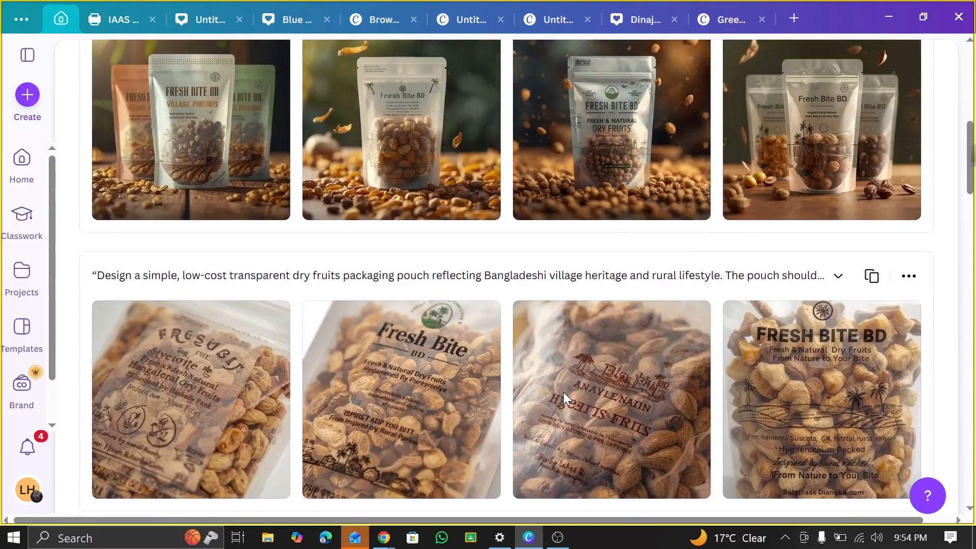
Reuse the 100gm stand-up pouch prompt shown below the transparent pouch images, replacing the brand name "Fresh Bite BD" with "Agri Elite"
scroll(563, 392, "down", 4)
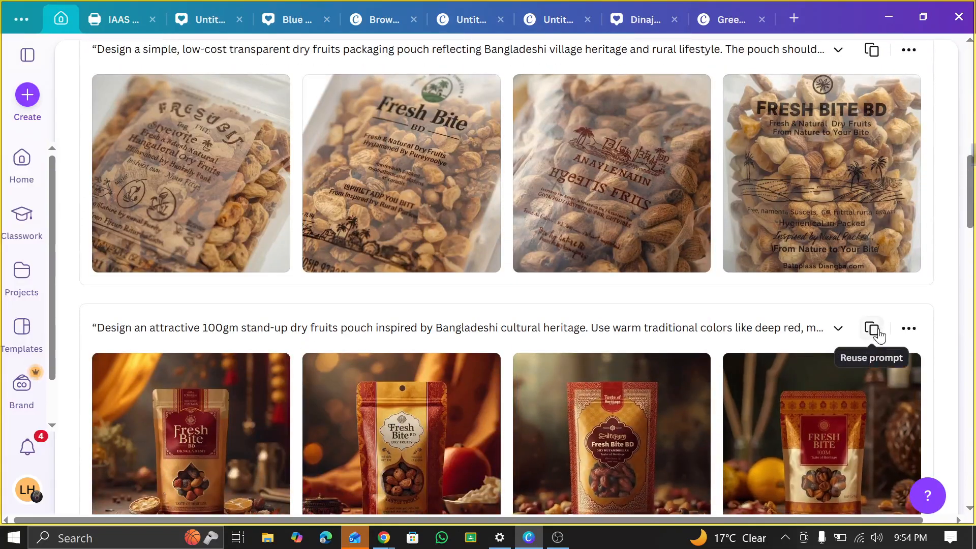
left_click(873, 329)
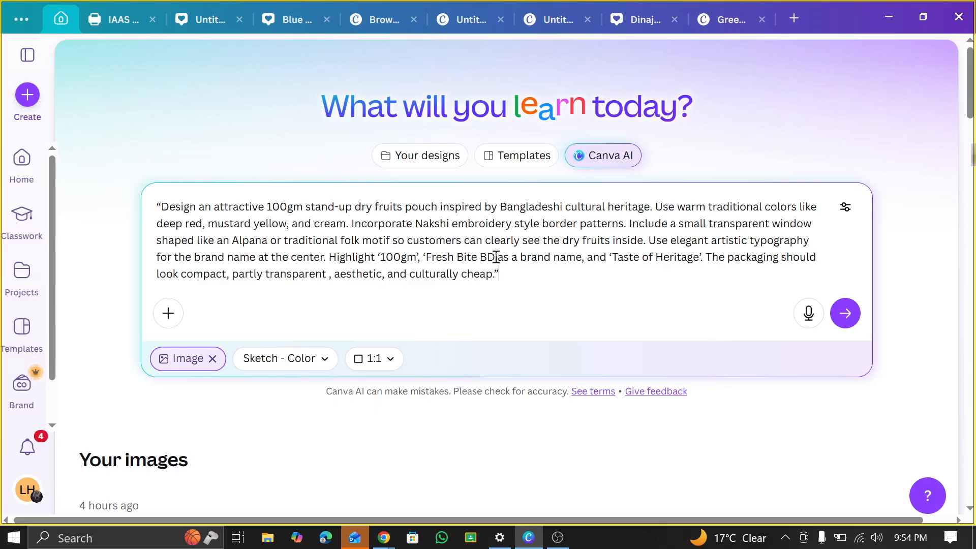
left_click_drag(496, 257, 425, 257)
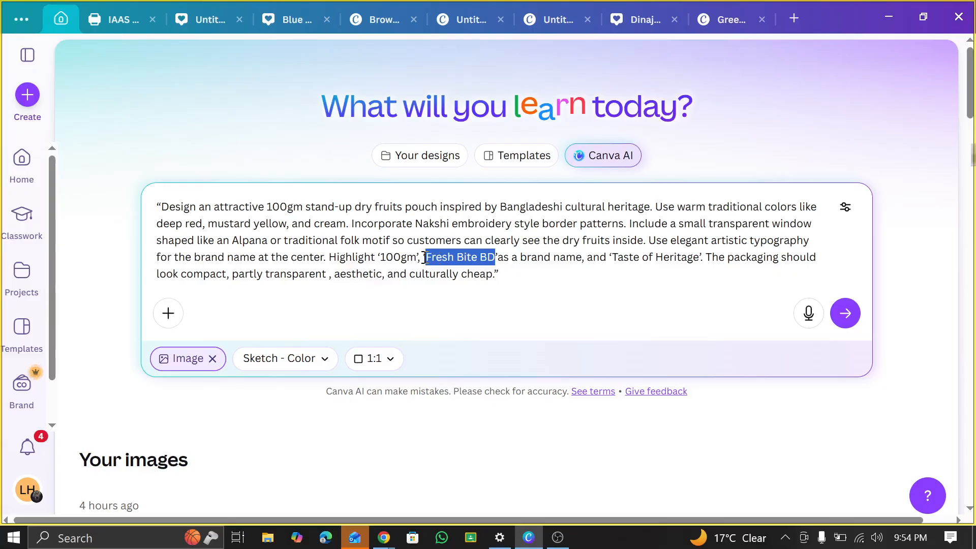
type("Agri ")
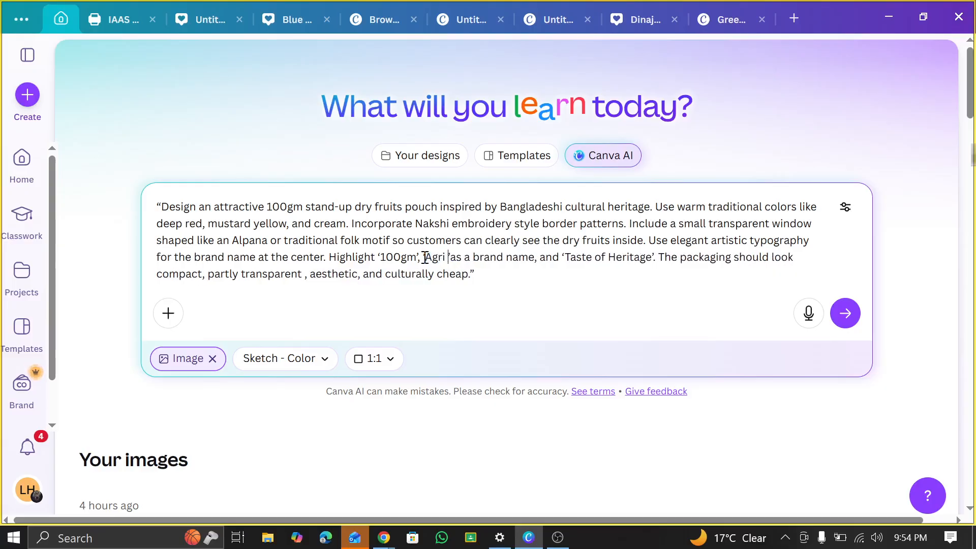
type("Elite")
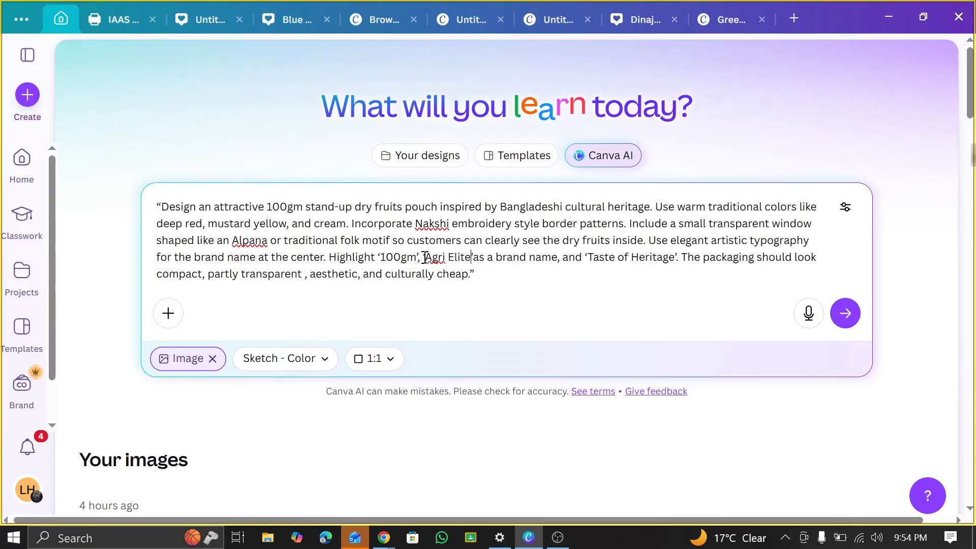
Change the image style to Pop Art and generate the Agri Elite pouch images
left_click(275, 361)
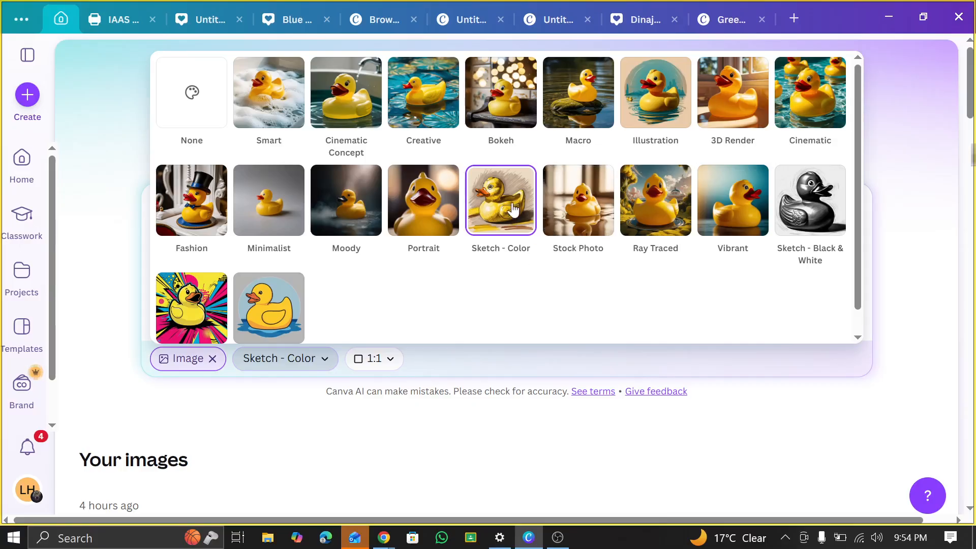
left_click(189, 307)
scroll(202, 302, "down", 3)
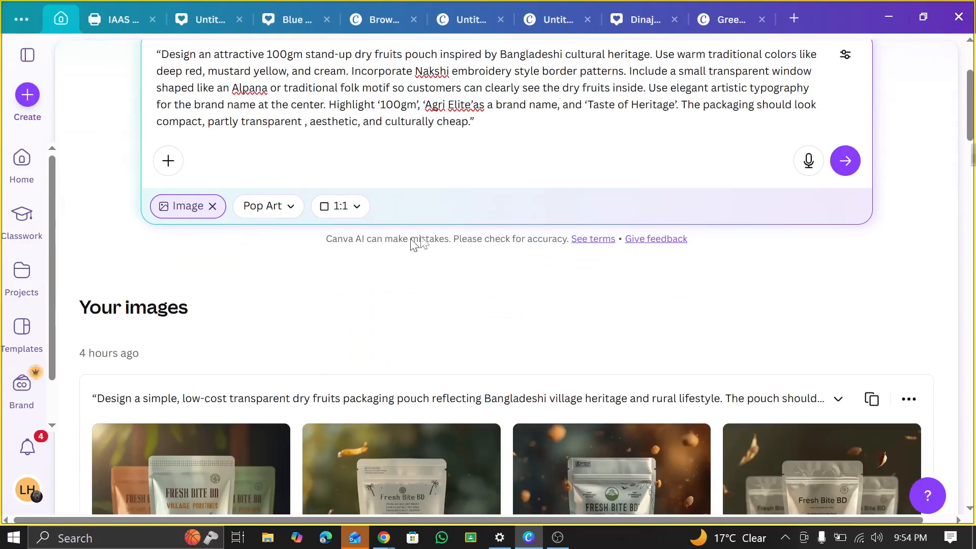
left_click(845, 169)
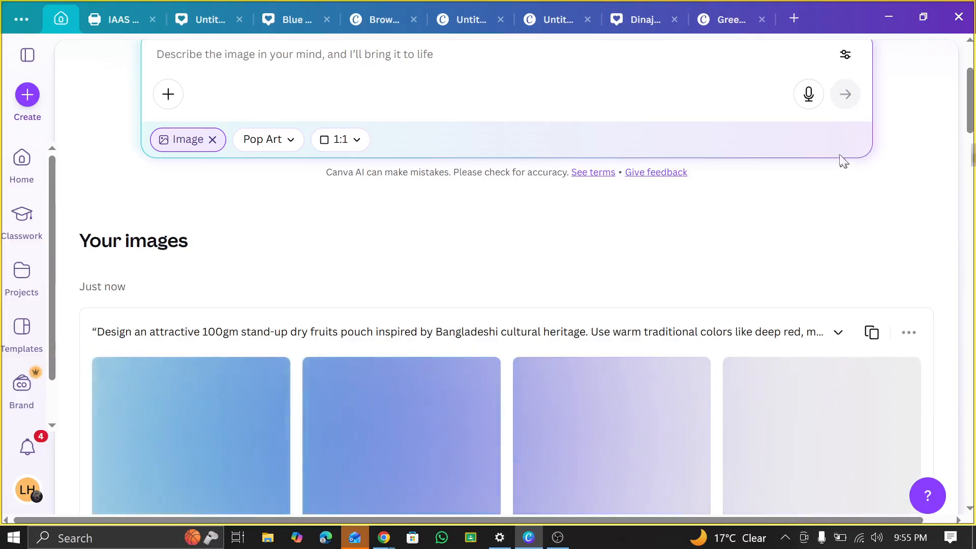
Review the newly generated Agri Elite pouch images under today's results
scroll(791, 180, "up", 2)
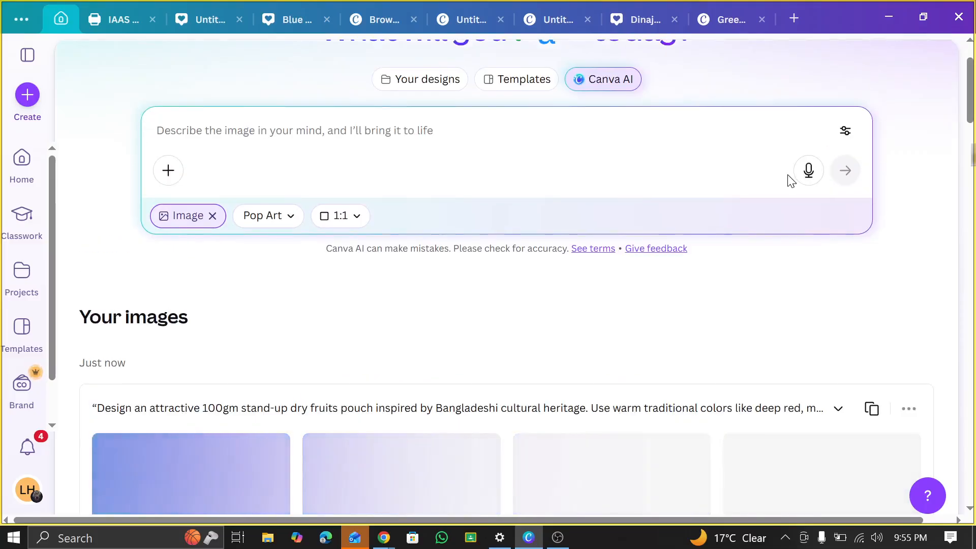
scroll(563, 205, "up", 2)
scroll(544, 202, "down", 3)
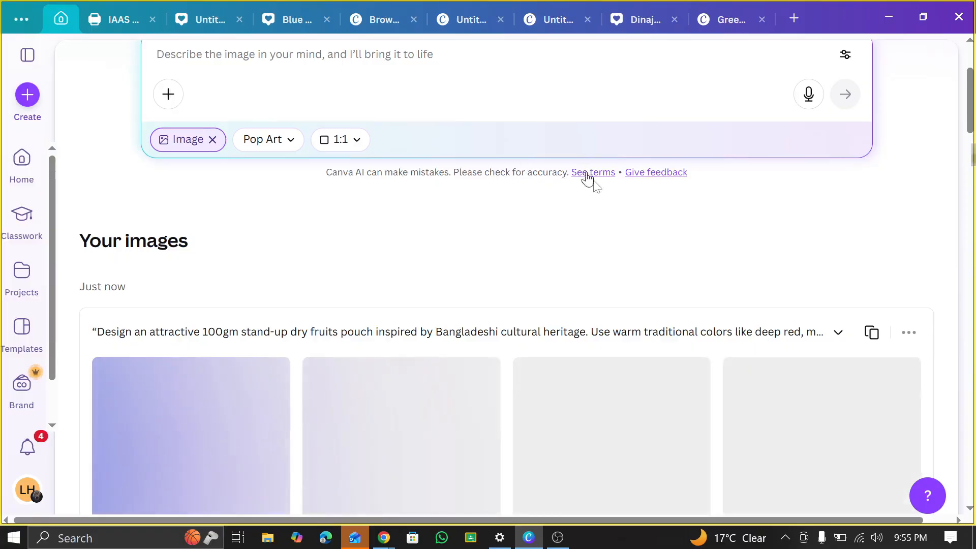
scroll(636, 305, "up", 2)
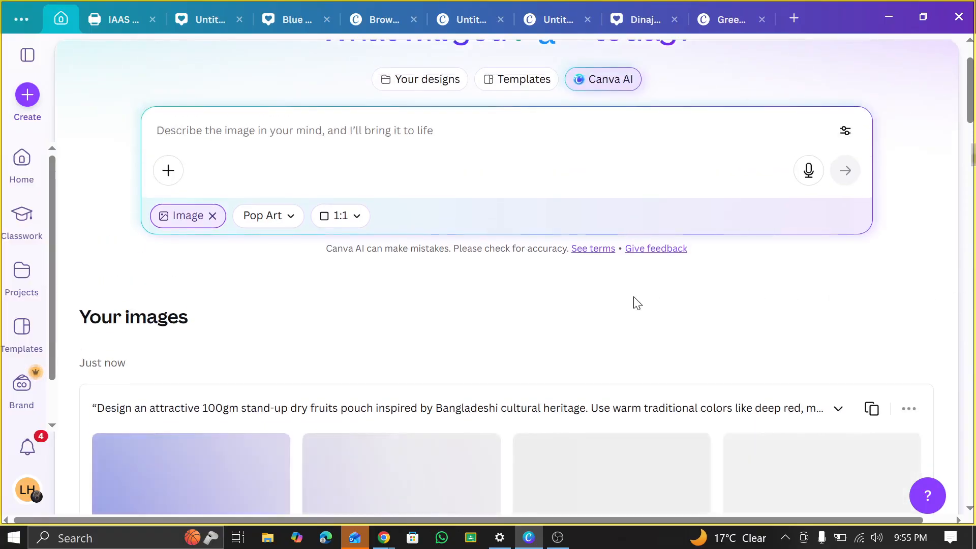
scroll(635, 301, "down", 2)
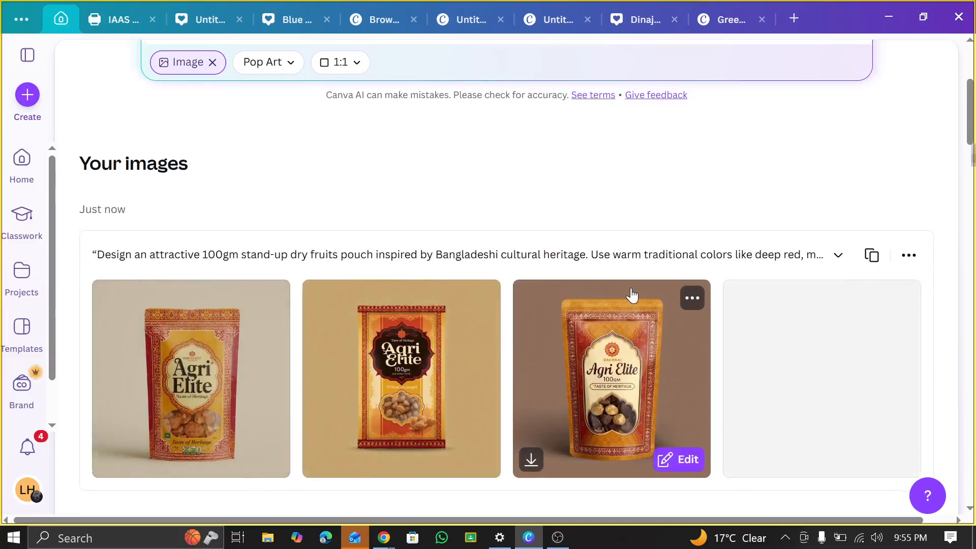
scroll(629, 295, "down", 5)
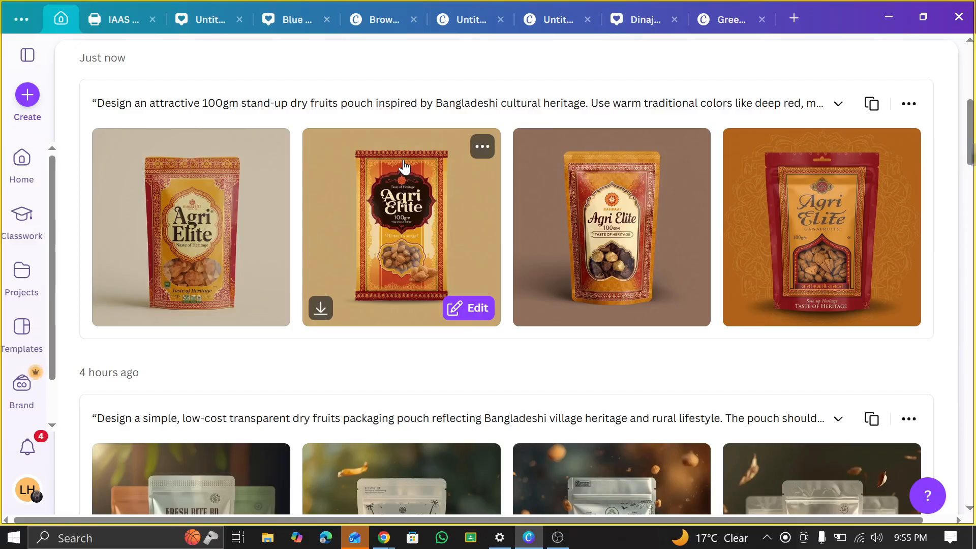
scroll(409, 208, "up", 2)
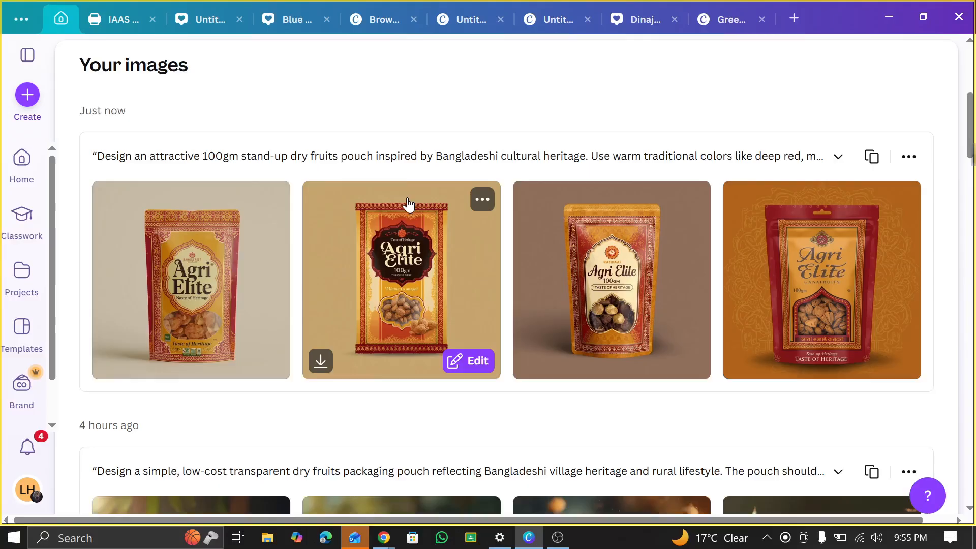
scroll(407, 197, "up", 2)
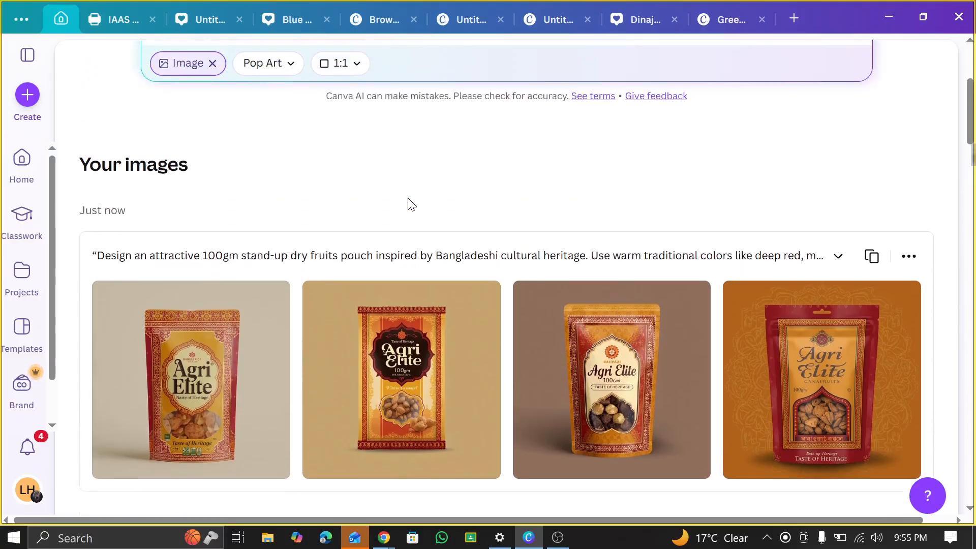
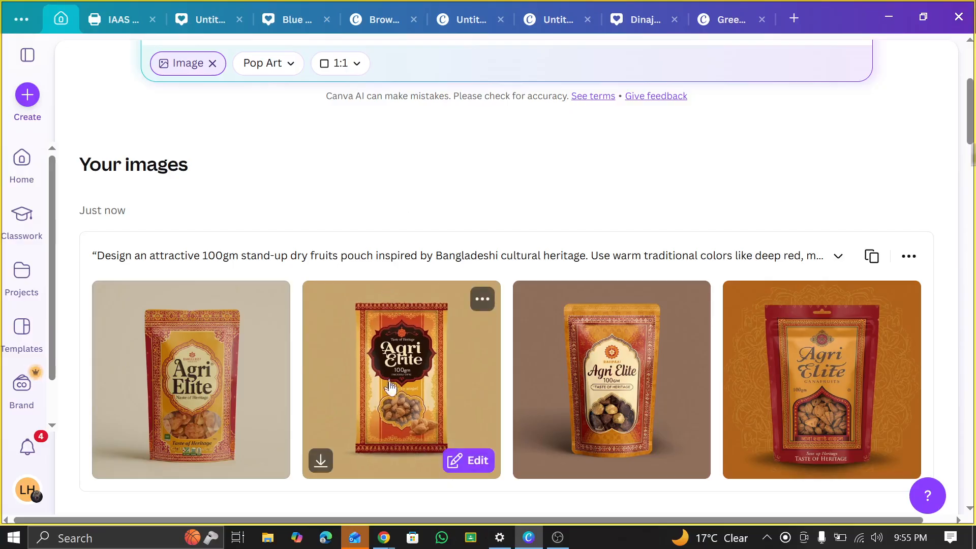
Preview the Agri Elite pouch with the dark label, check the Google Meet call window, and return to Canva to close the preview
left_click(403, 416)
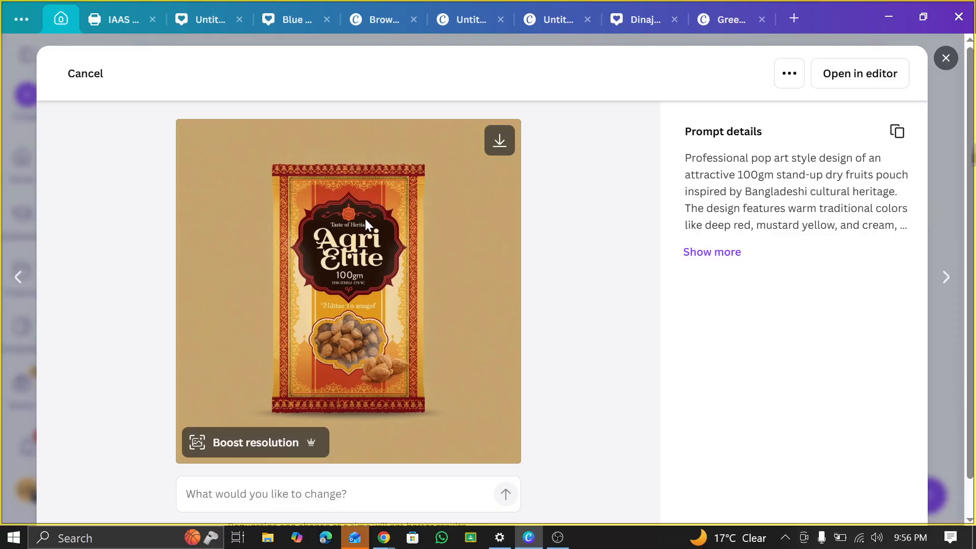
mouse_move(383, 537)
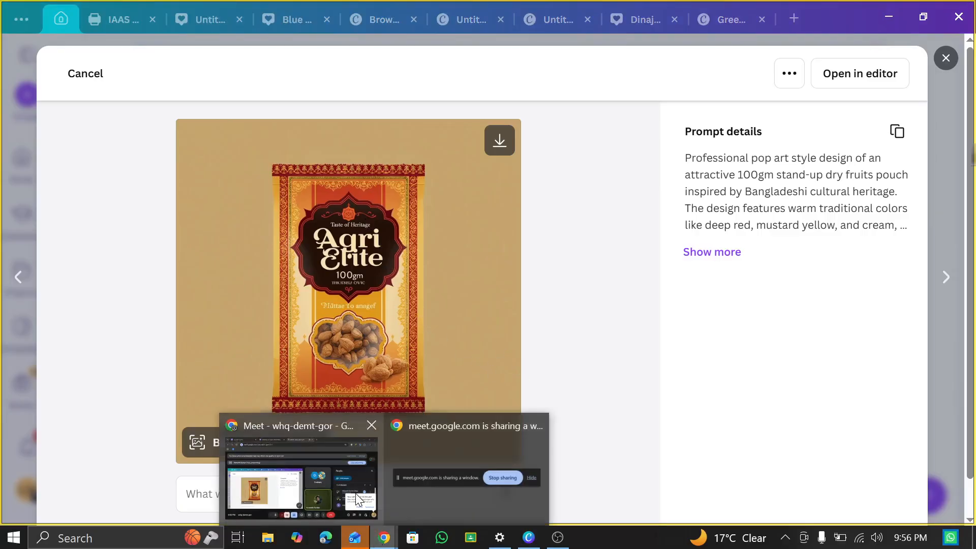
left_click(356, 493)
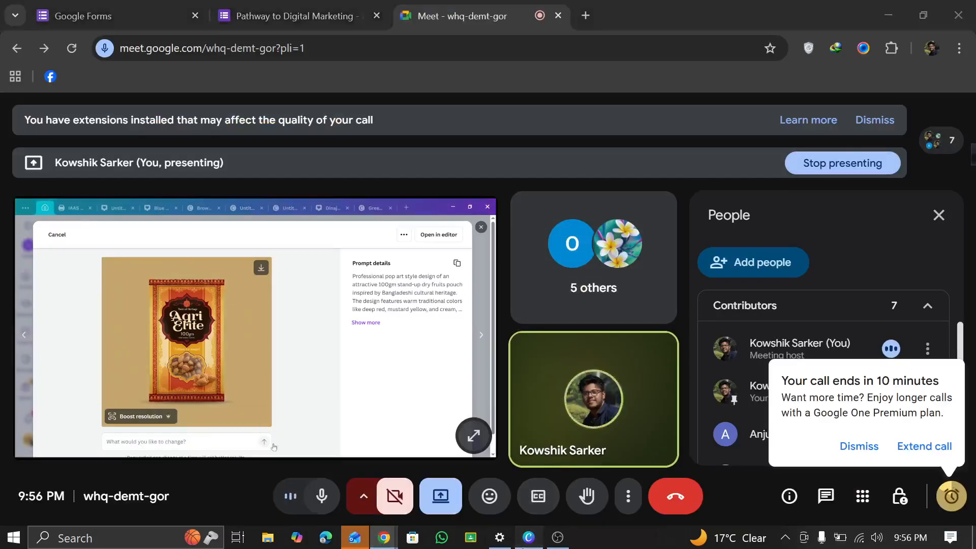
left_click(529, 538)
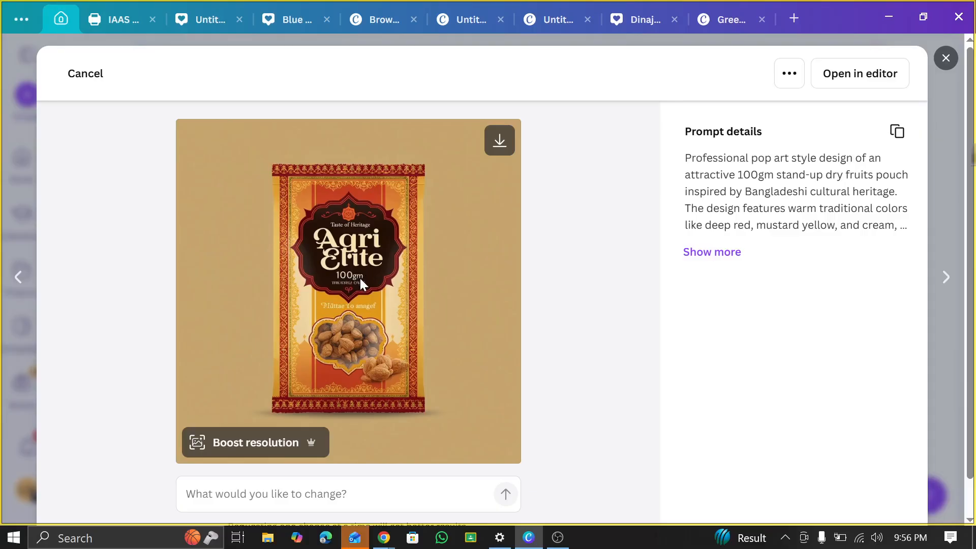
left_click(945, 58)
Open the generated Agri Elite pouch image with the dark label as a new design in the editor
scroll(259, 234, "up", 5)
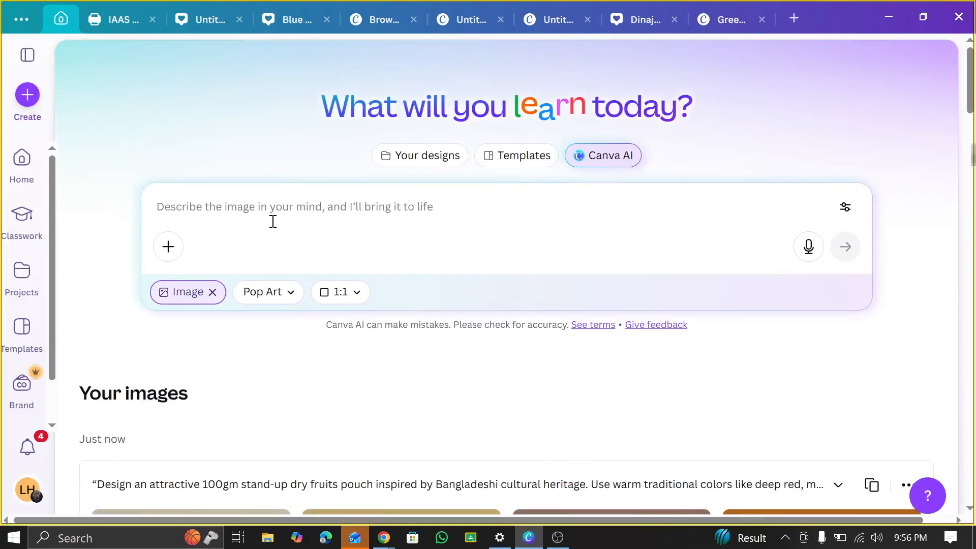
scroll(273, 222, "down", 2)
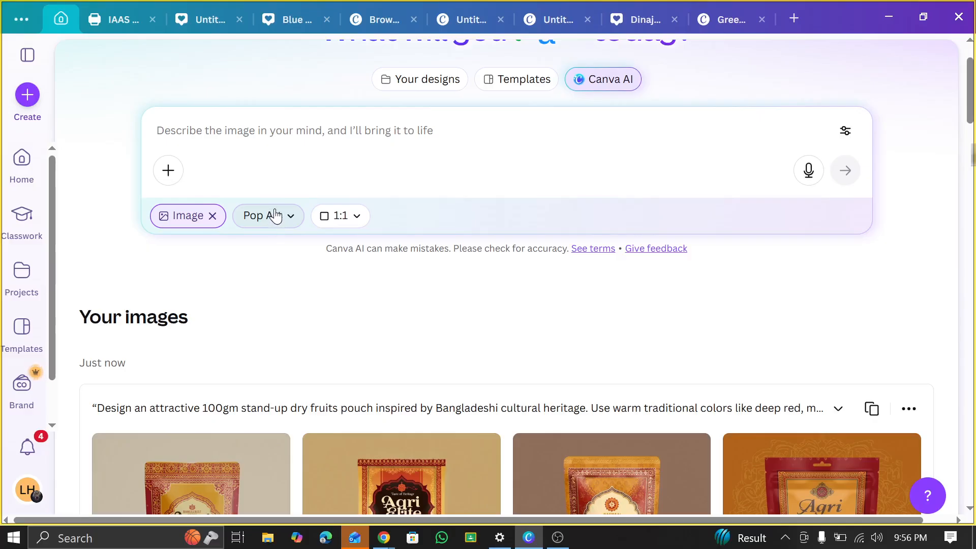
scroll(310, 285, "down", 2)
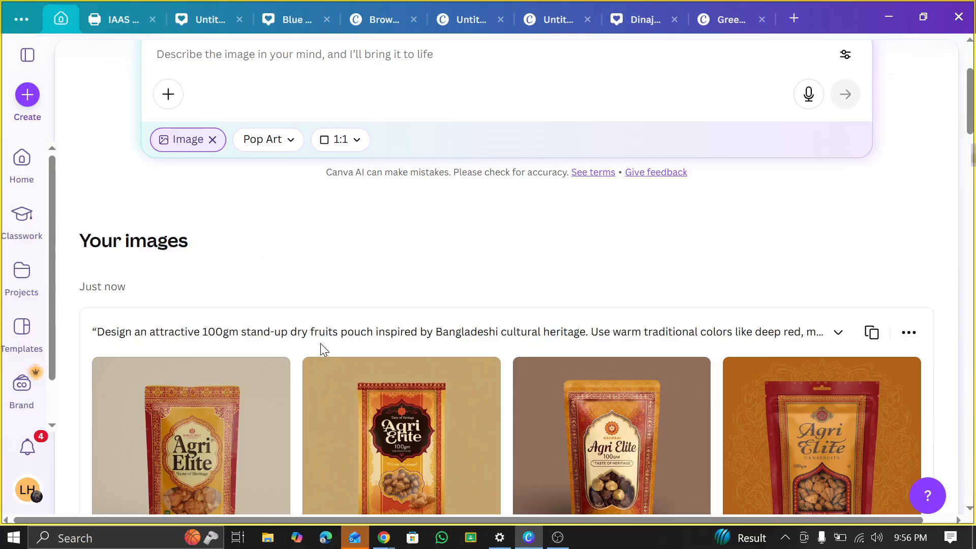
scroll(326, 340, "up", 4)
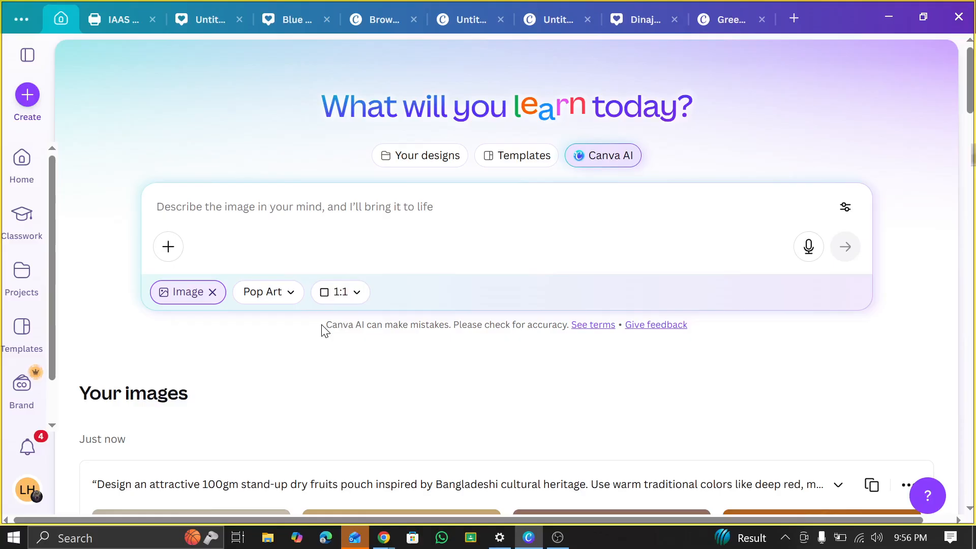
scroll(402, 309, "down", 10)
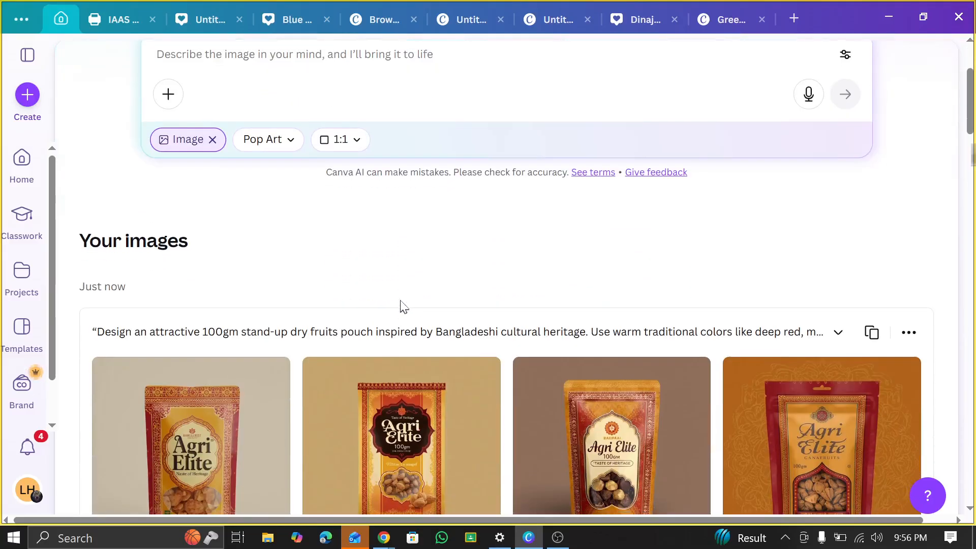
scroll(459, 302, "up", 2)
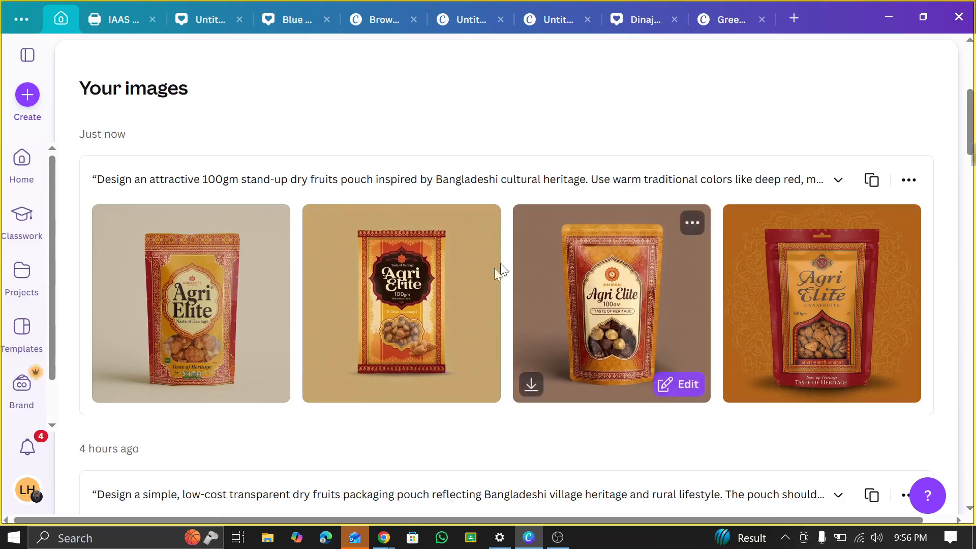
left_click(407, 295)
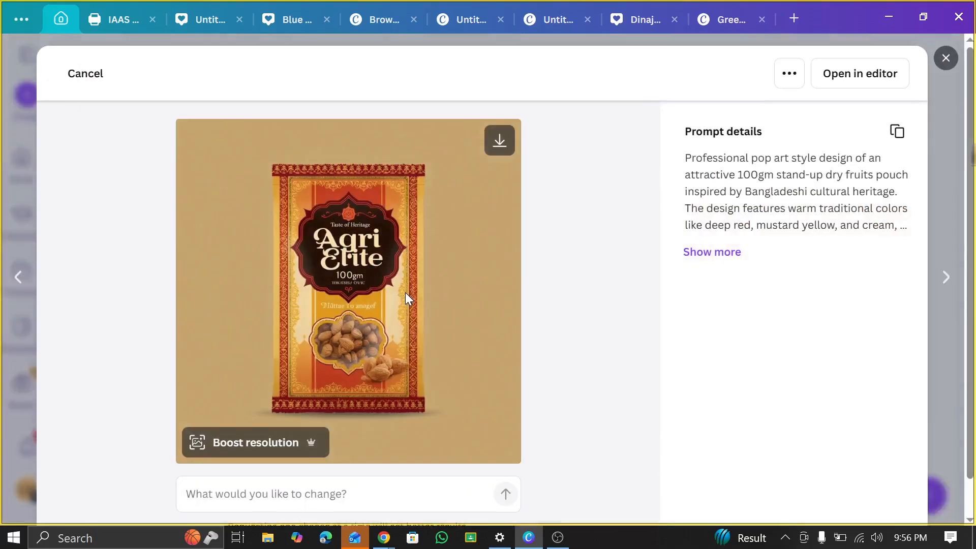
scroll(517, 203, "down", 1)
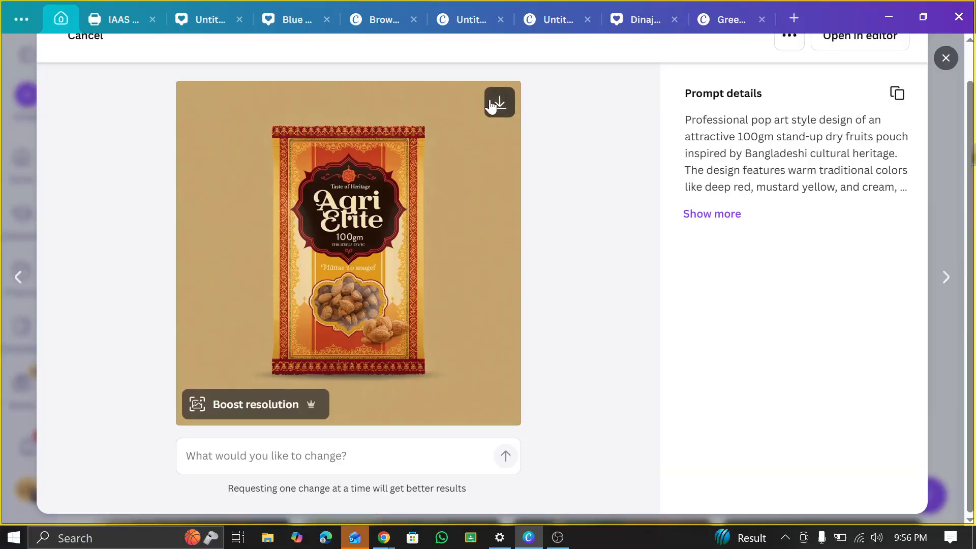
scroll(894, 127, "up", 1)
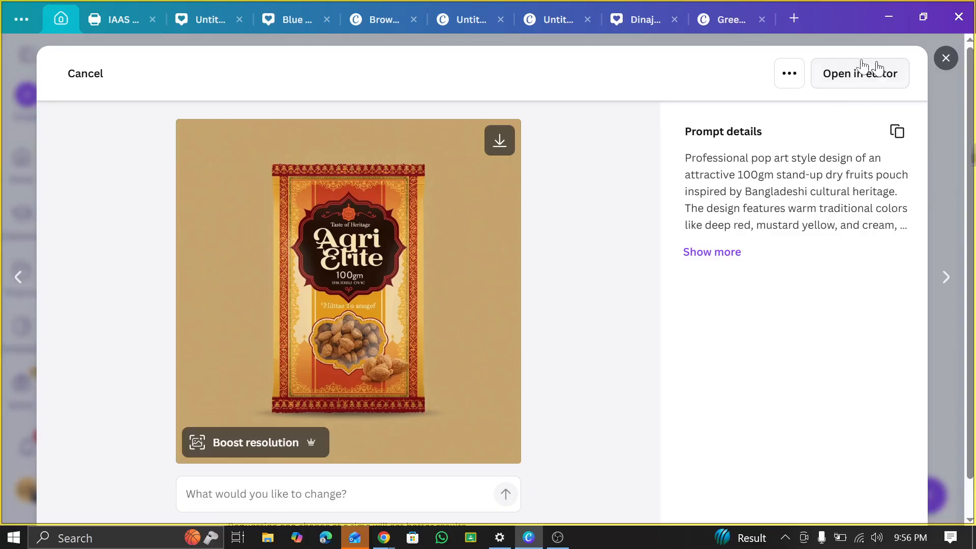
left_click(828, 75)
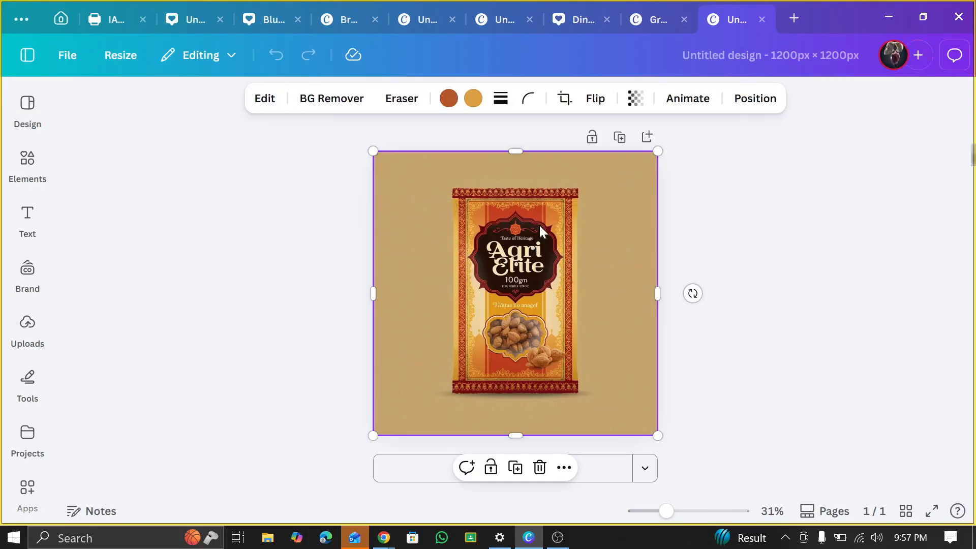
Remove the tan background from the Agri Elite pouch image
left_click(260, 99)
left_click(296, 142)
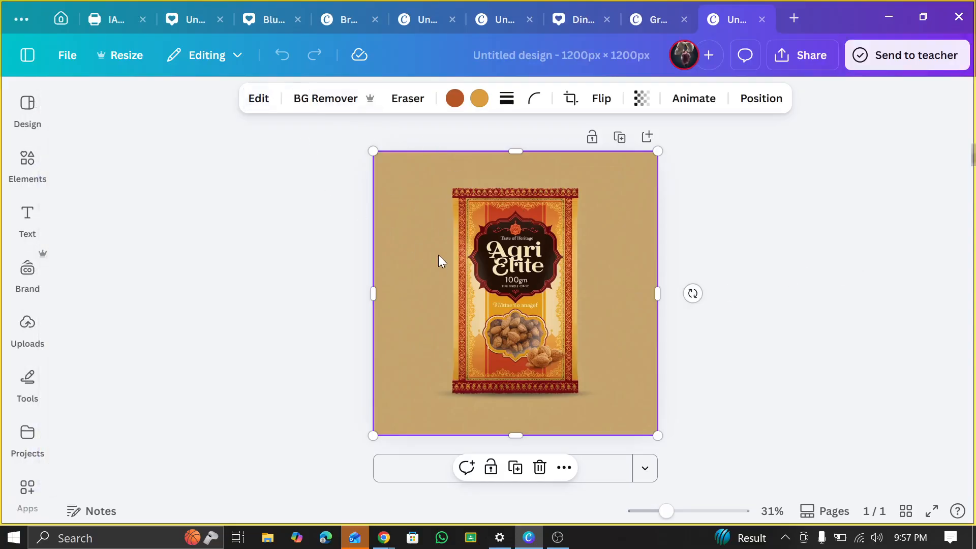
left_click(348, 101)
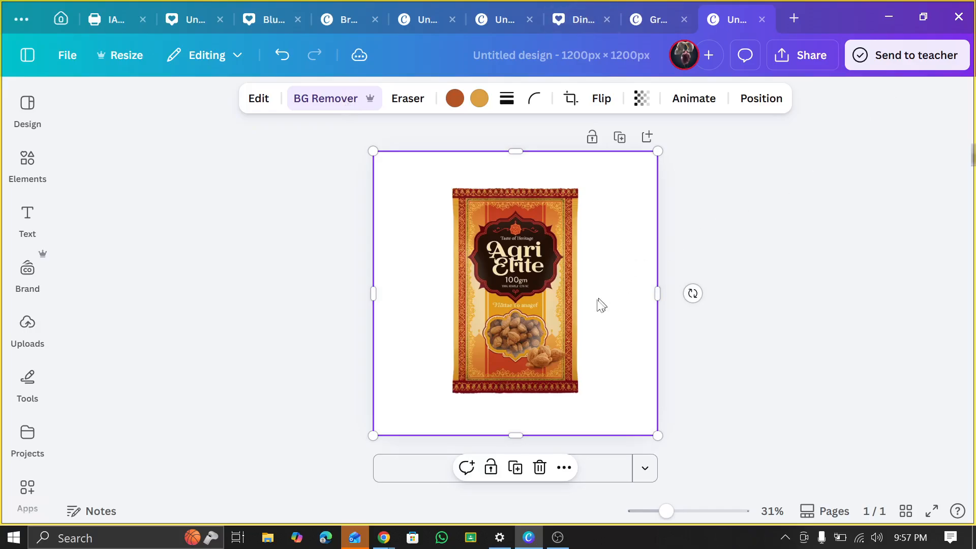
Crop the empty margins on all four sides of the pouch image and centre it horizontally on the page
left_click_drag(590, 315, 595, 290)
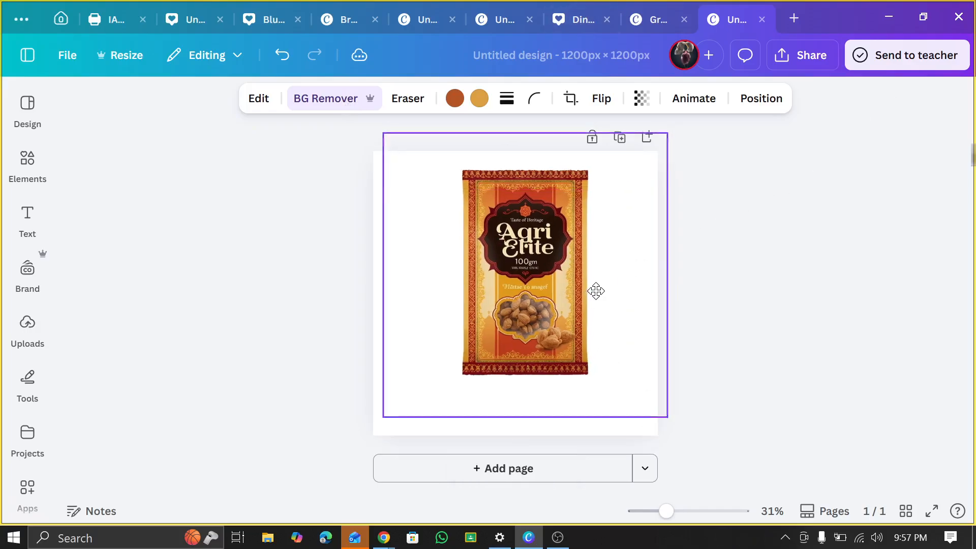
left_click_drag(380, 274, 446, 290)
left_click_drag(654, 279, 606, 277)
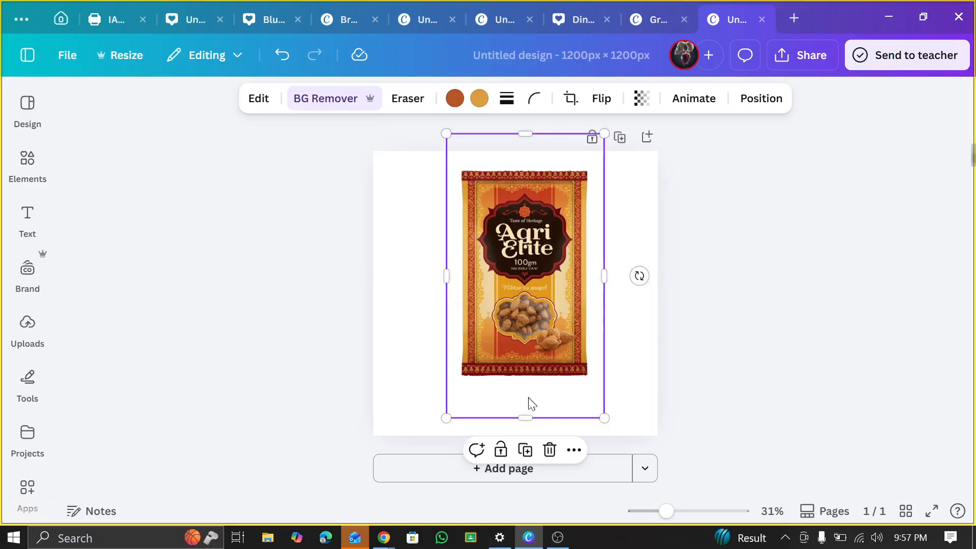
left_click_drag(525, 415, 529, 388)
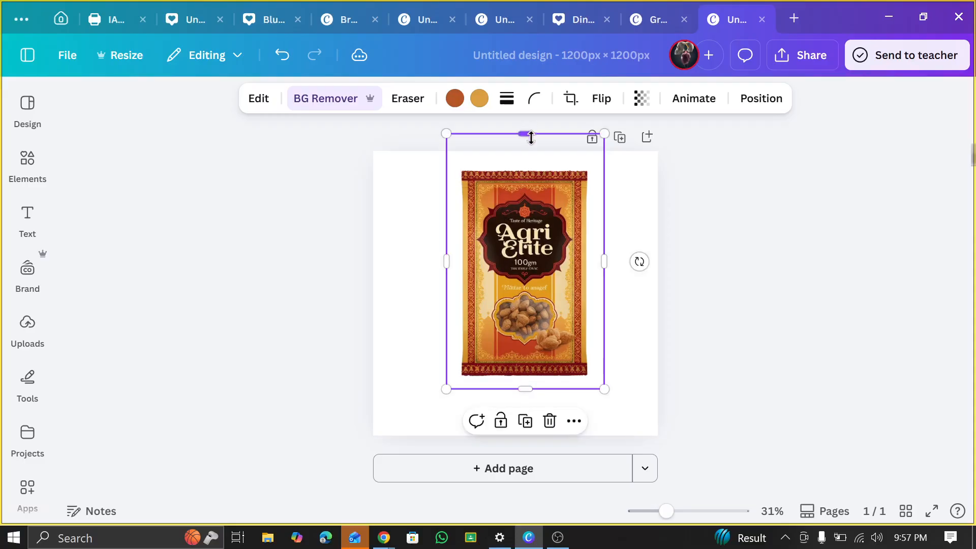
left_click_drag(525, 134, 507, 210)
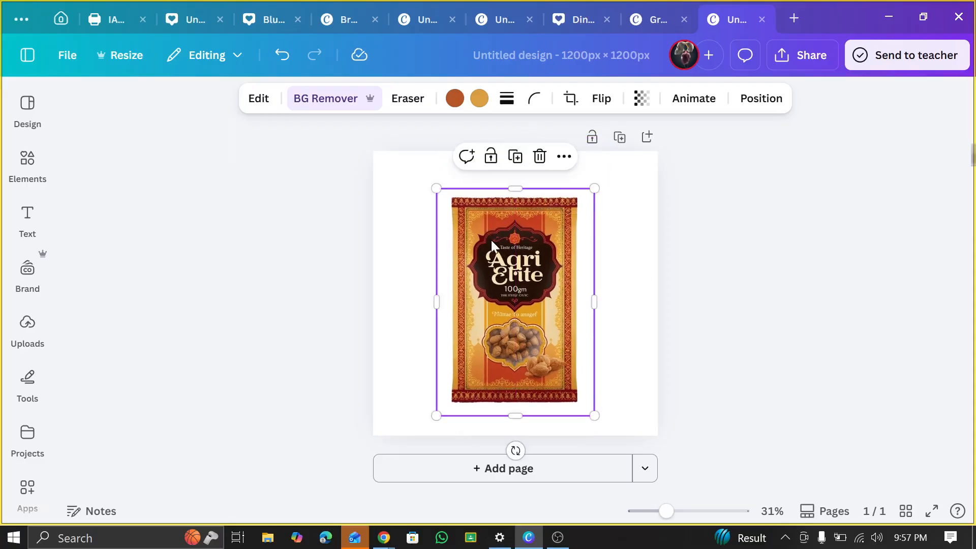
Duplicate the pouch, place the copy overlapping the original's right side, and send it backward behind the original
left_click(515, 156)
left_click_drag(539, 287, 576, 287)
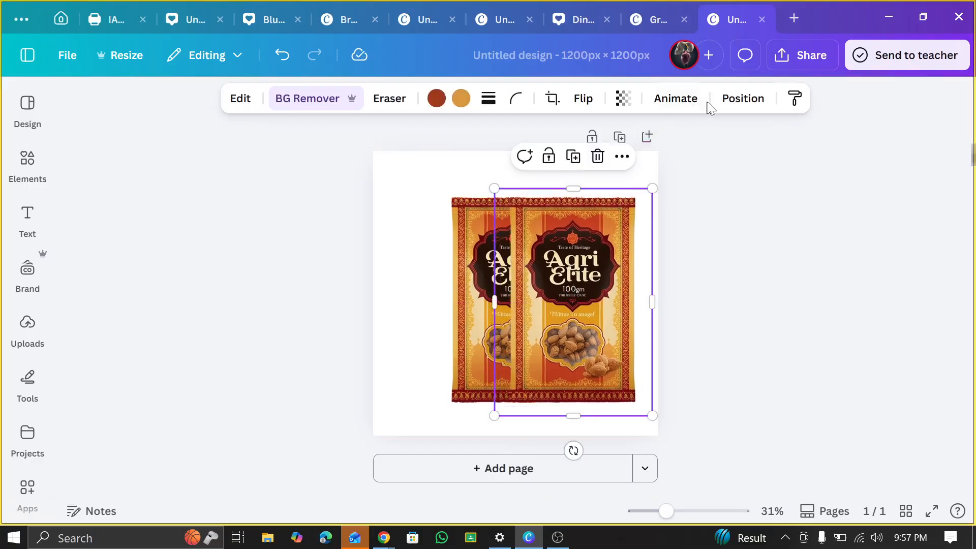
left_click(727, 102)
left_click(264, 222)
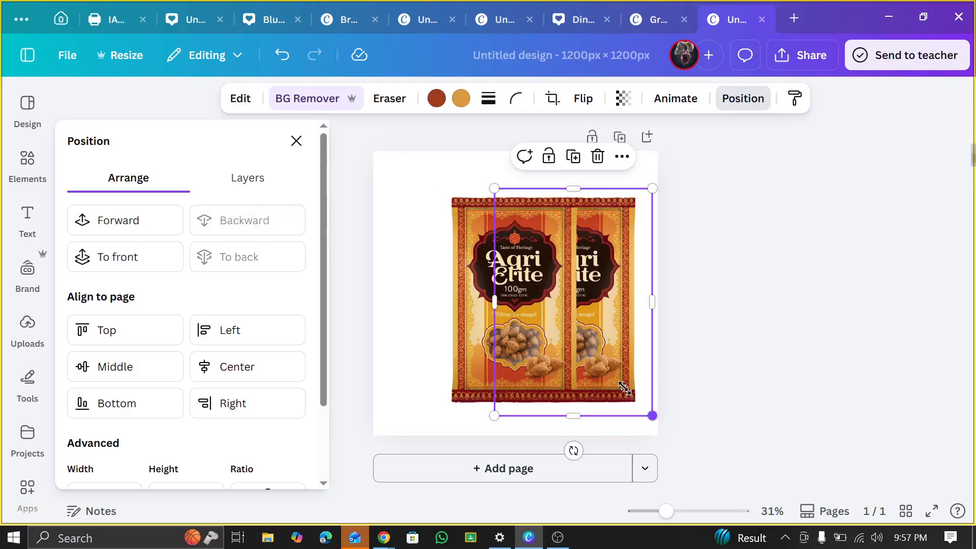
Shrink the rear pouch, duplicate it, and place the copy level with it on the left, behind the large centre pouch
left_click_drag(653, 415, 617, 360)
left_click_drag(610, 325, 641, 366)
left_click(586, 200)
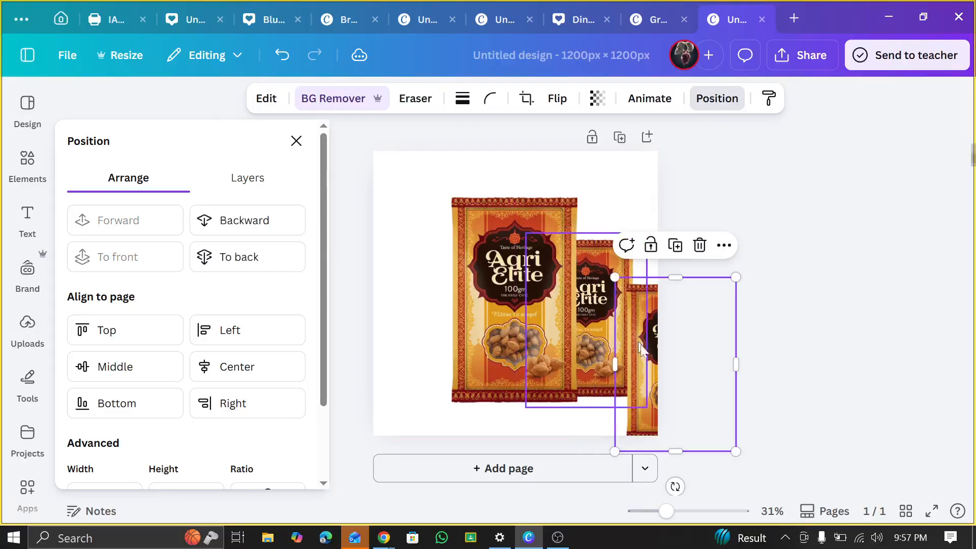
left_click_drag(651, 303, 395, 308)
left_click(242, 220)
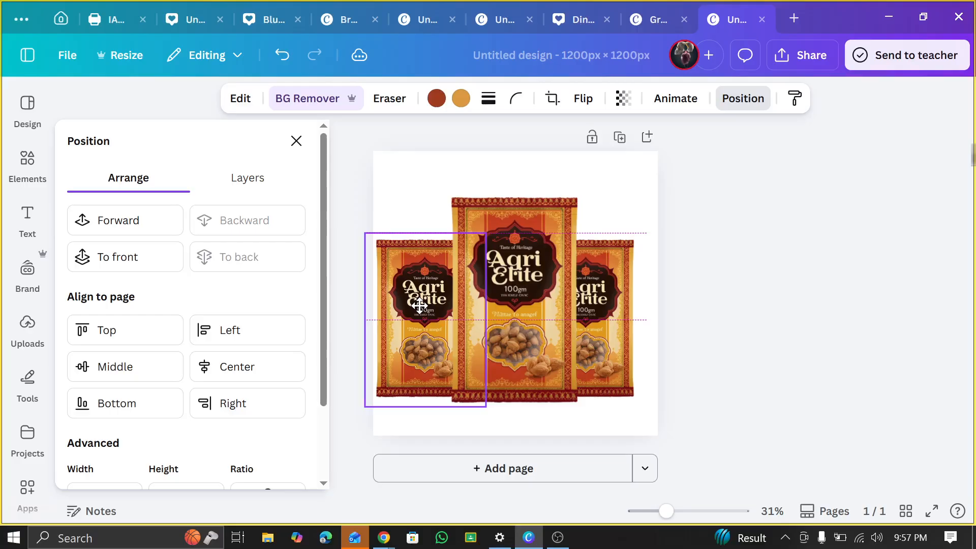
scroll(440, 356, "up", 2)
scroll(730, 333, "down", 3)
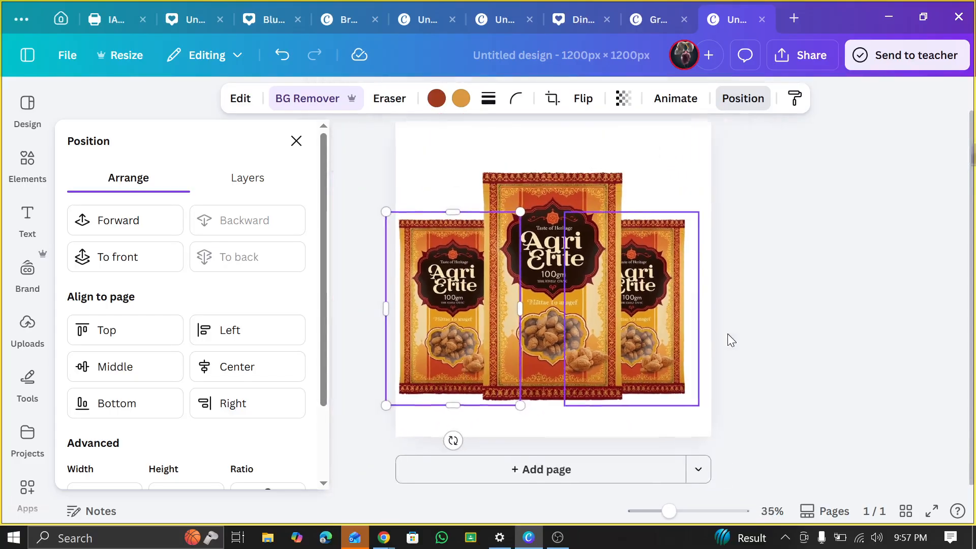
left_click(296, 141)
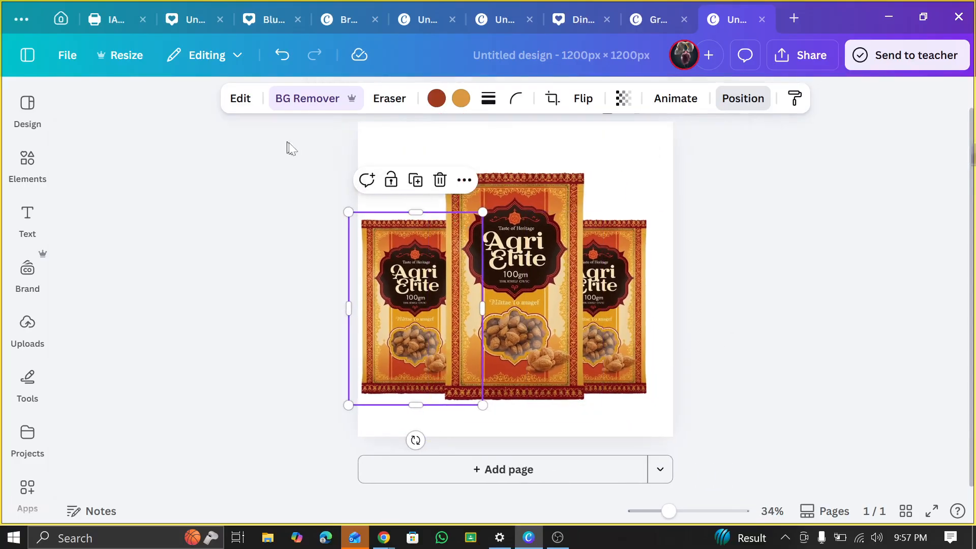
Apply a Drop shadow to the left pouch and move the pouch slightly down
left_click(570, 264)
left_click(398, 288)
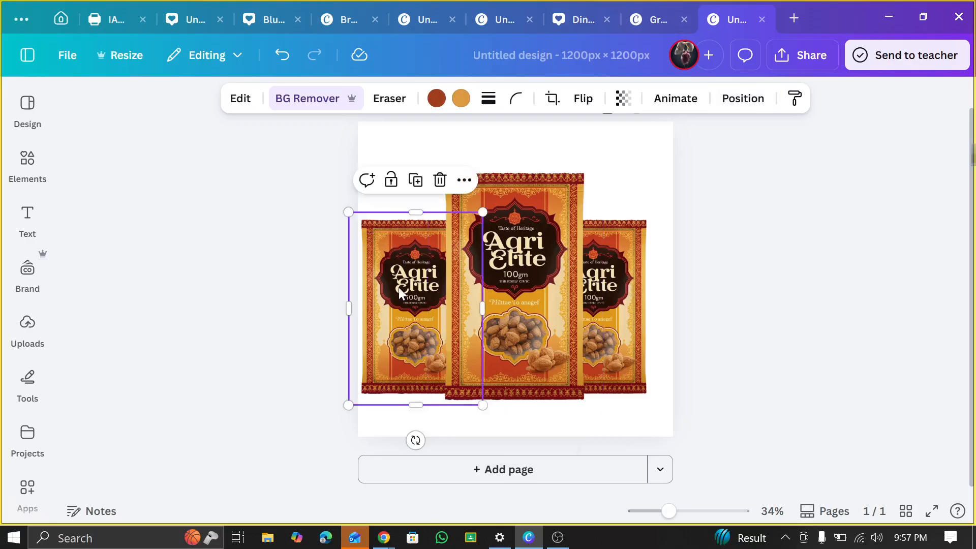
left_click(249, 108)
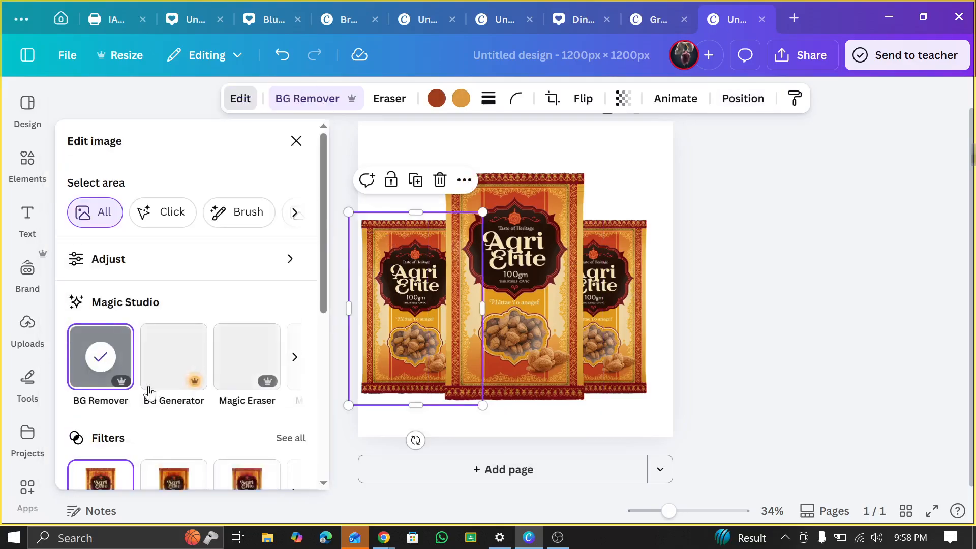
scroll(148, 392, "down", 5)
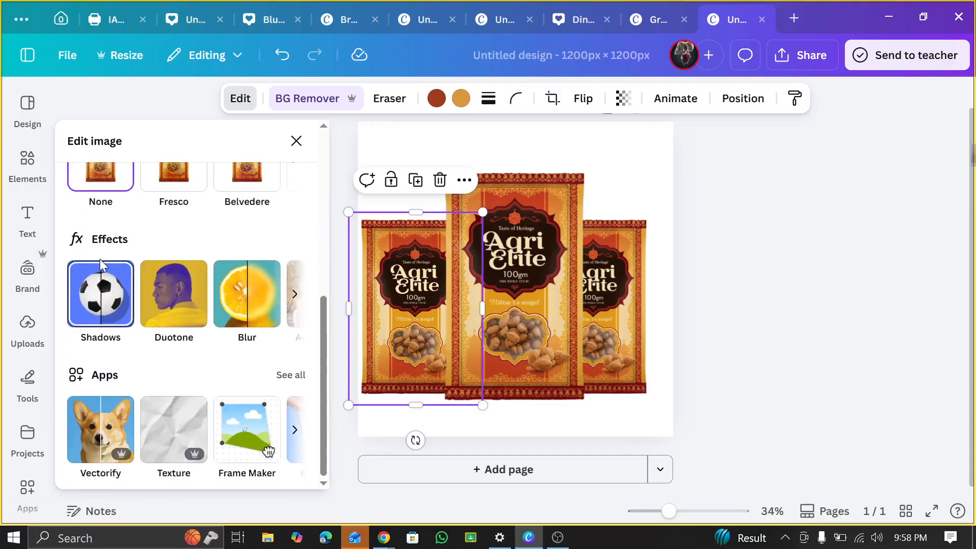
left_click(89, 325)
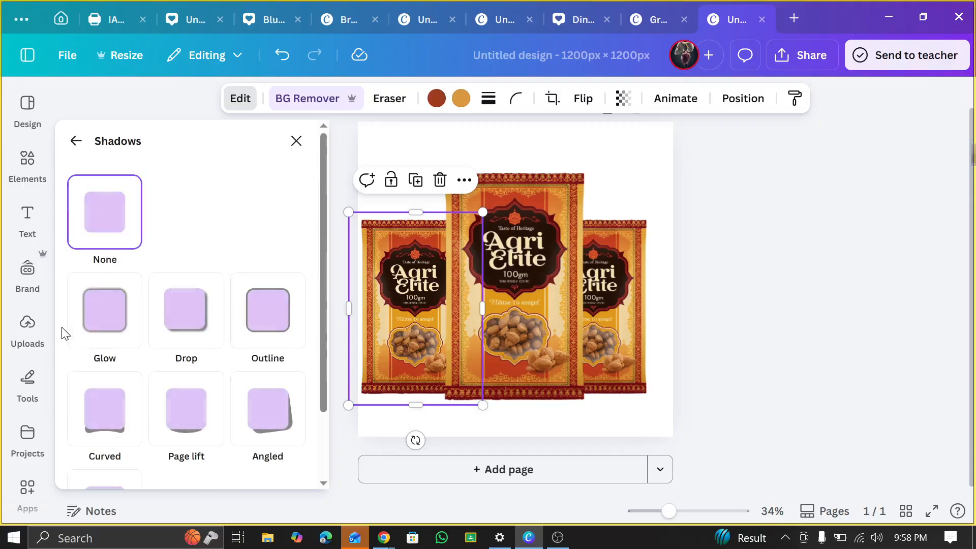
left_click(163, 313)
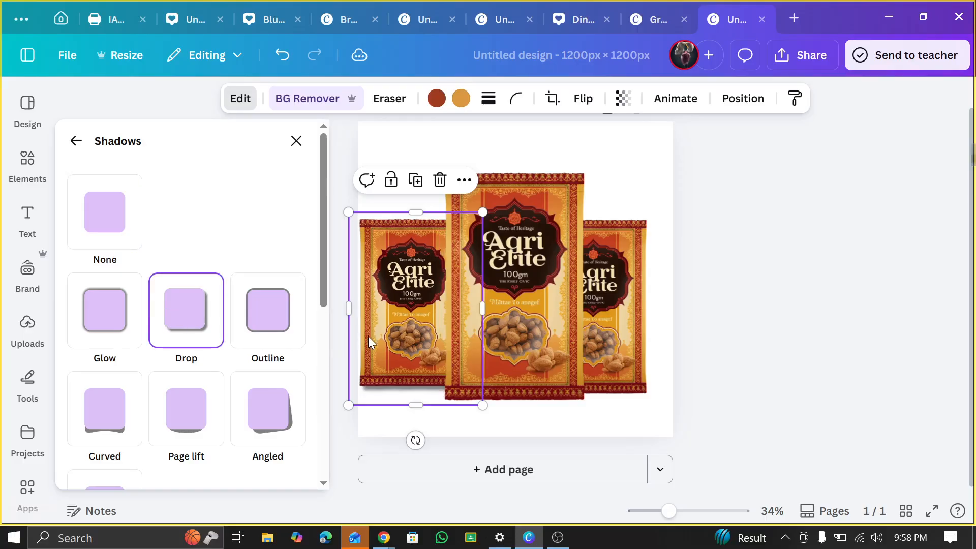
left_click_drag(368, 336, 370, 345)
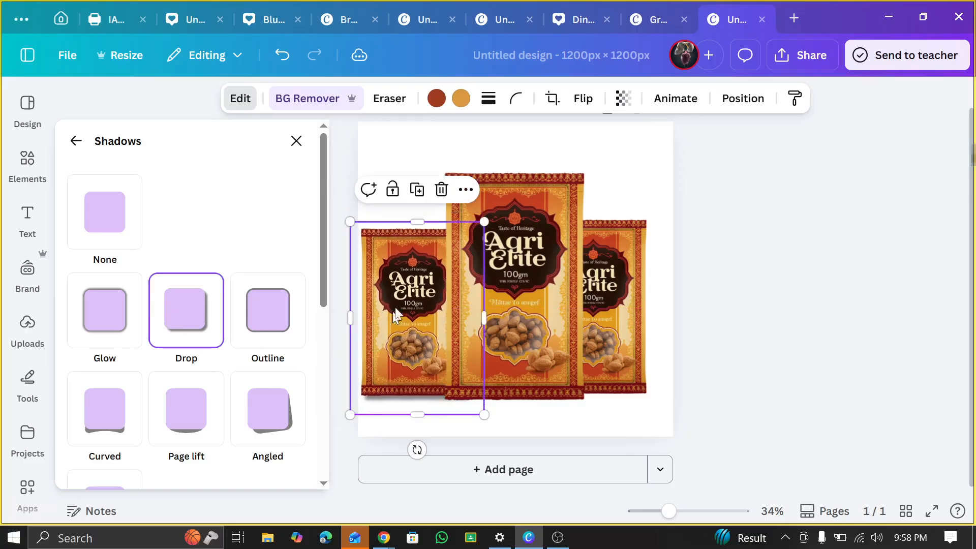
Try a Drop shadow on the large centre pouch and undo it
left_click(519, 323)
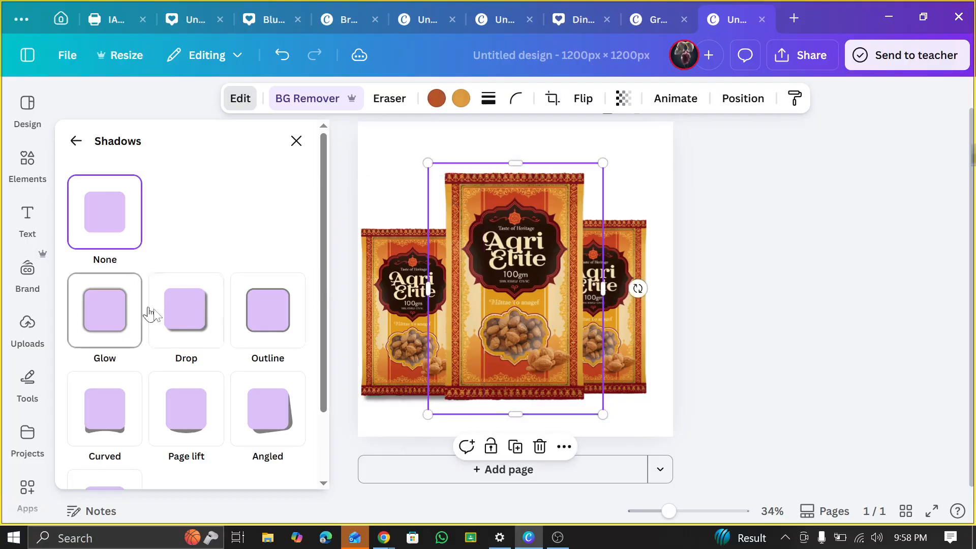
left_click(199, 329)
key("ctrl+z")
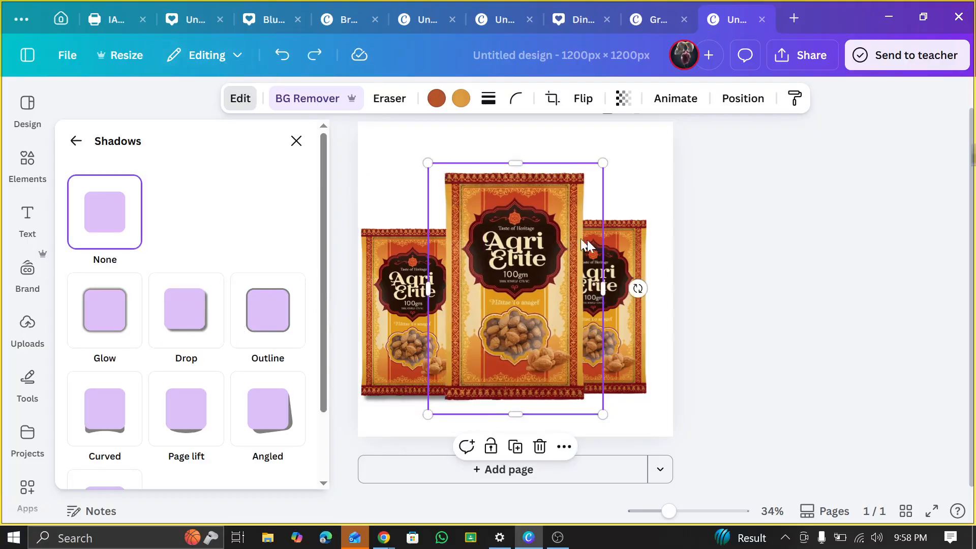
Apply a Drop shadow to the right pouch and move the pouch slightly down, level with the left one
left_click(587, 247)
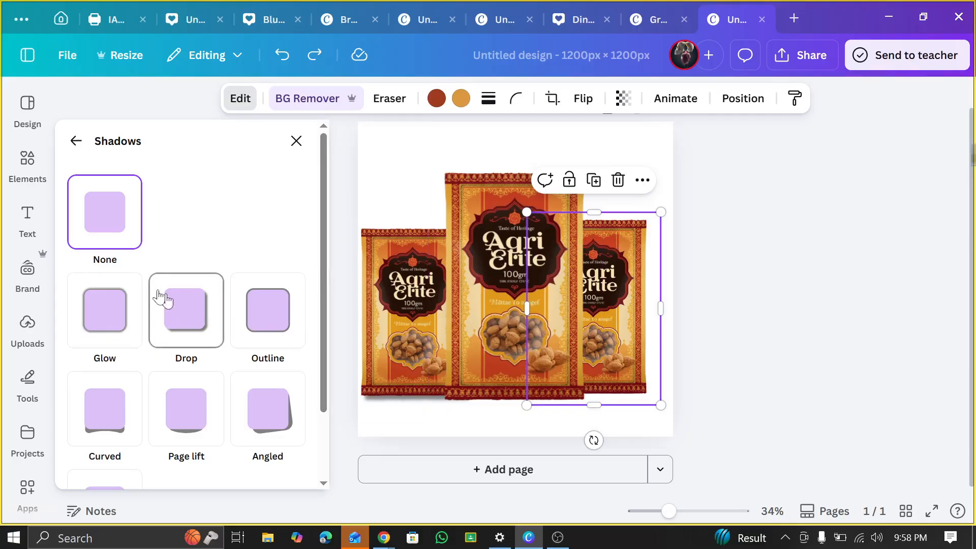
left_click(170, 323)
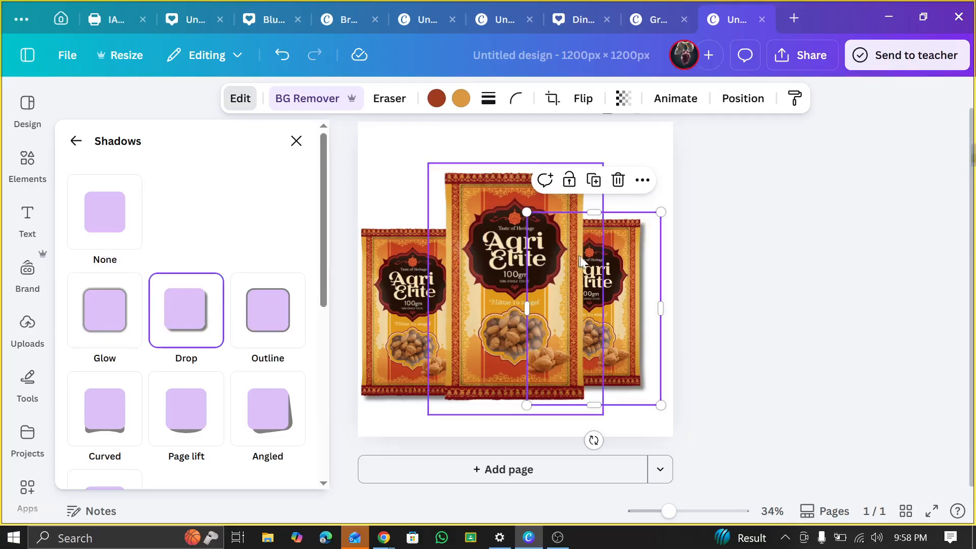
left_click_drag(627, 258, 631, 267)
left_click(296, 141)
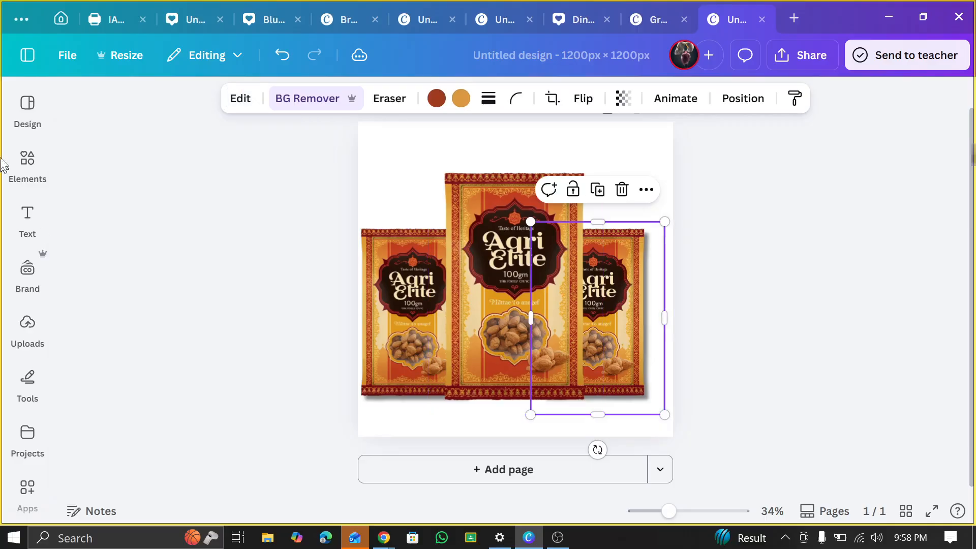
Search the elements for "shadow" and add the first thin shadow graphic to the page
left_click(27, 109)
left_click(27, 165)
left_click(133, 116)
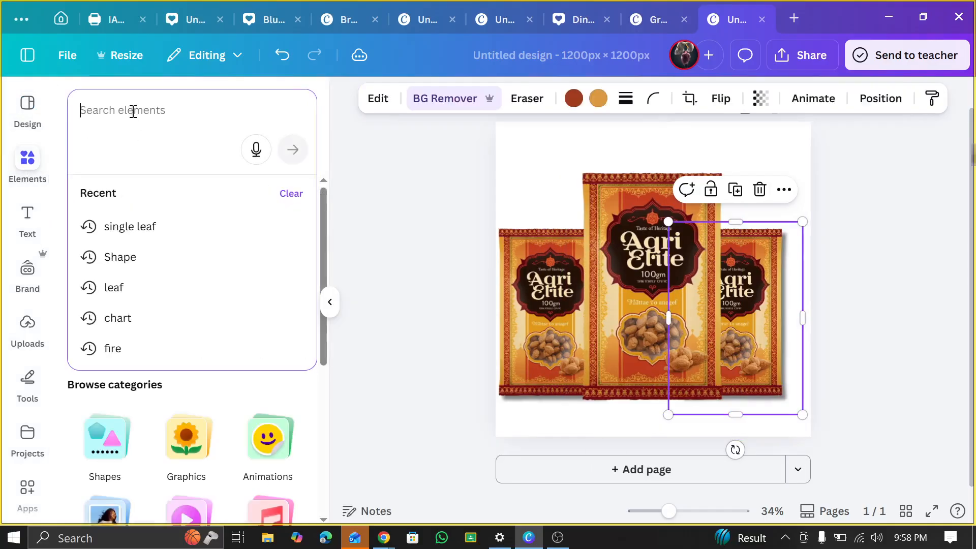
type("sha")
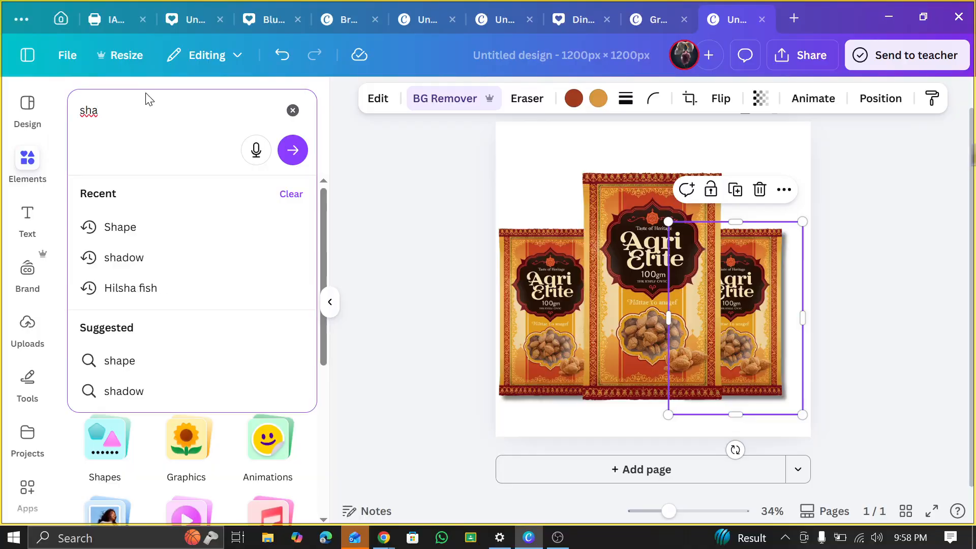
type("dow")
key("Return")
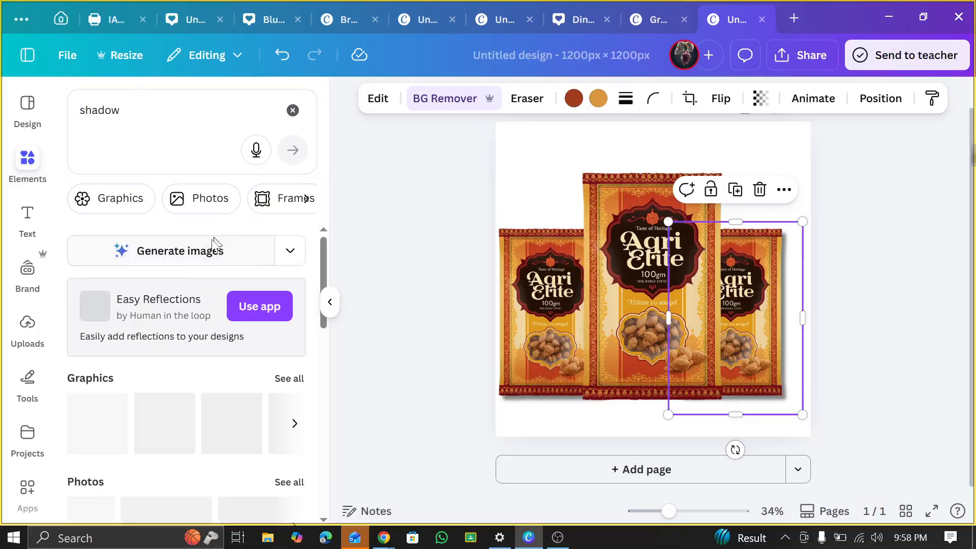
left_click(109, 420)
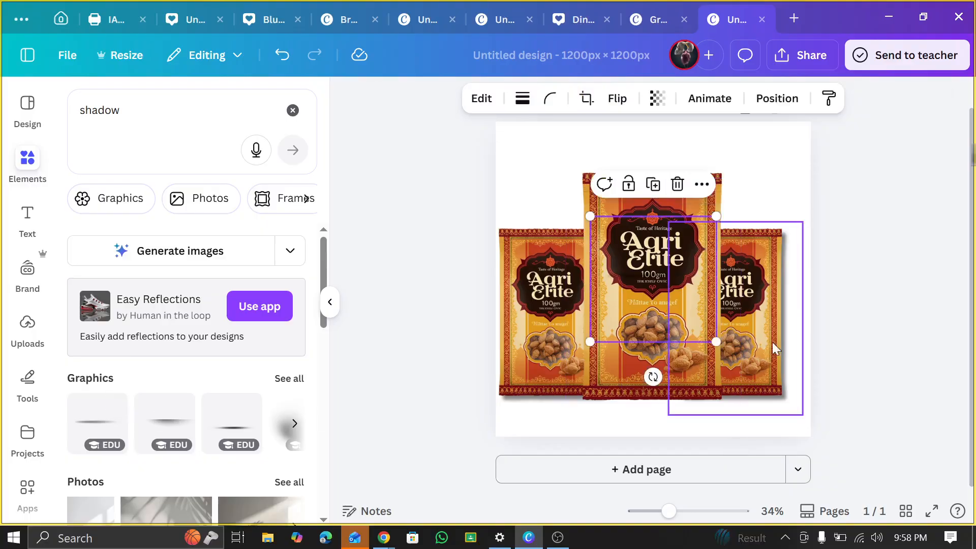
Enlarge the shadow graphic and position it directly beneath the bottom edge of the large centre pouch
left_click_drag(681, 299, 673, 424)
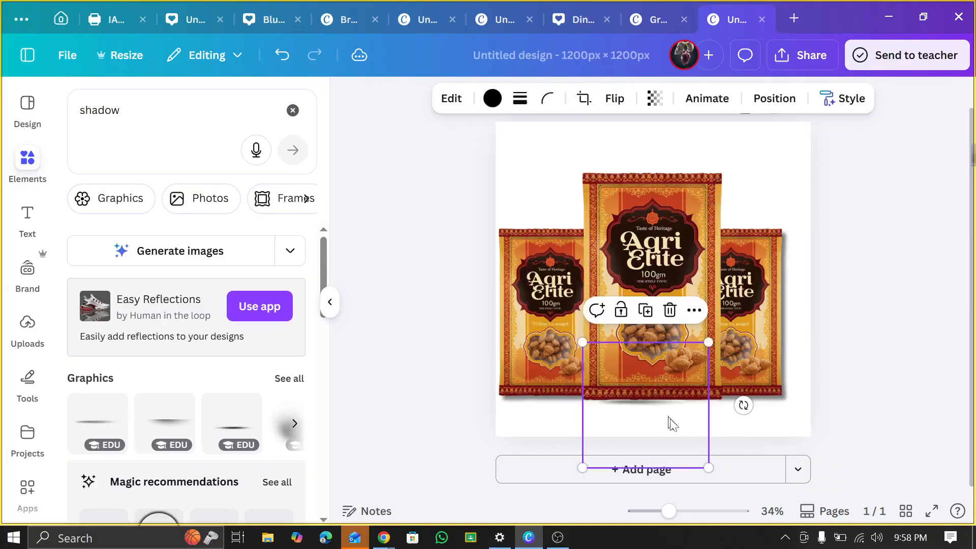
left_click_drag(709, 468, 748, 496)
left_click_drag(702, 421, 695, 395)
left_click(904, 341)
Group the three pouches with the shadow graphic and shift the group slightly right and down to centre it on the page
scroll(903, 339, "down", 1)
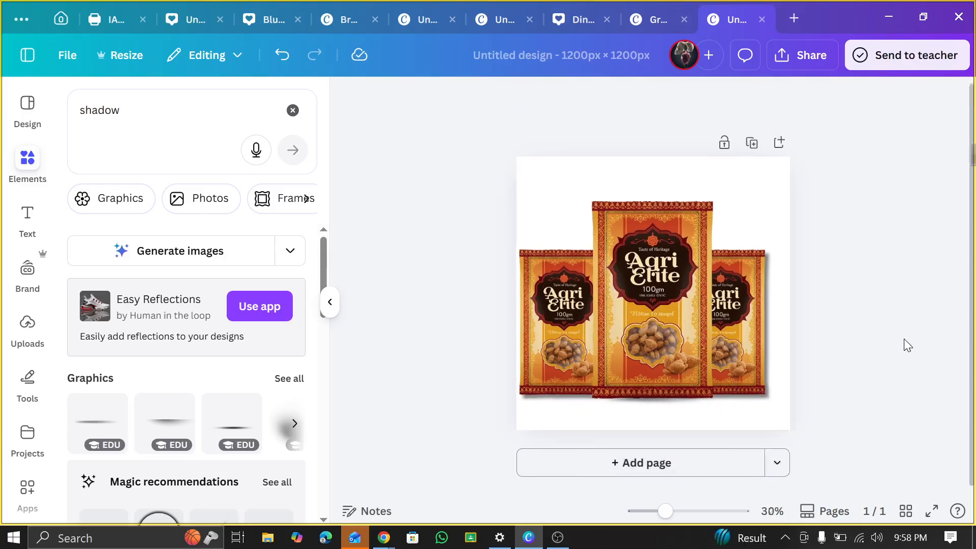
scroll(904, 338, "down", 1)
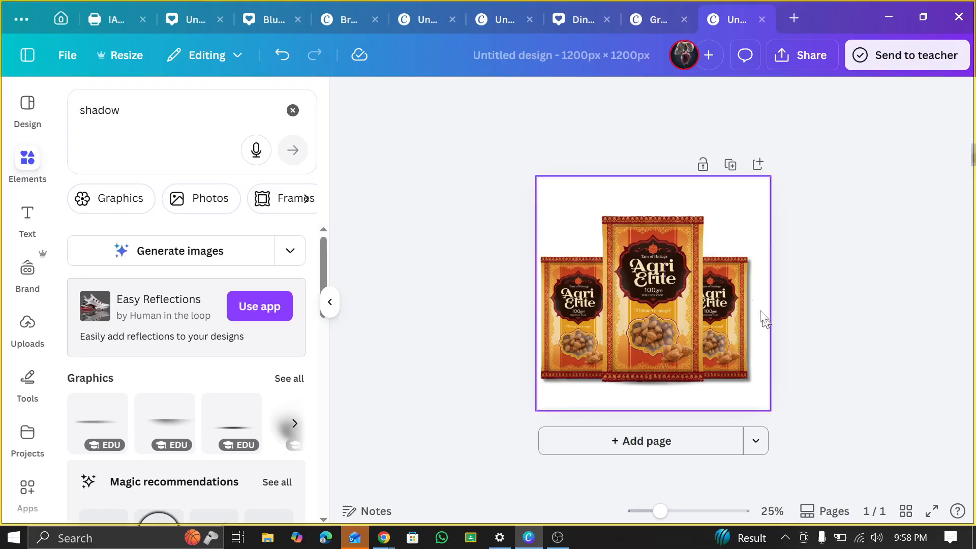
left_click_drag(559, 201, 736, 358)
left_click(602, 175)
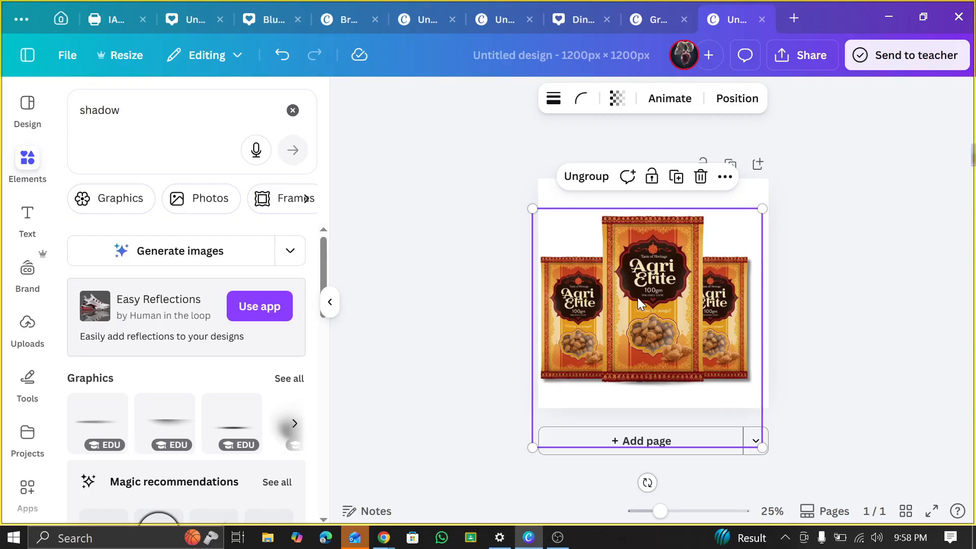
left_click_drag(639, 304, 644, 300)
left_click(836, 210)
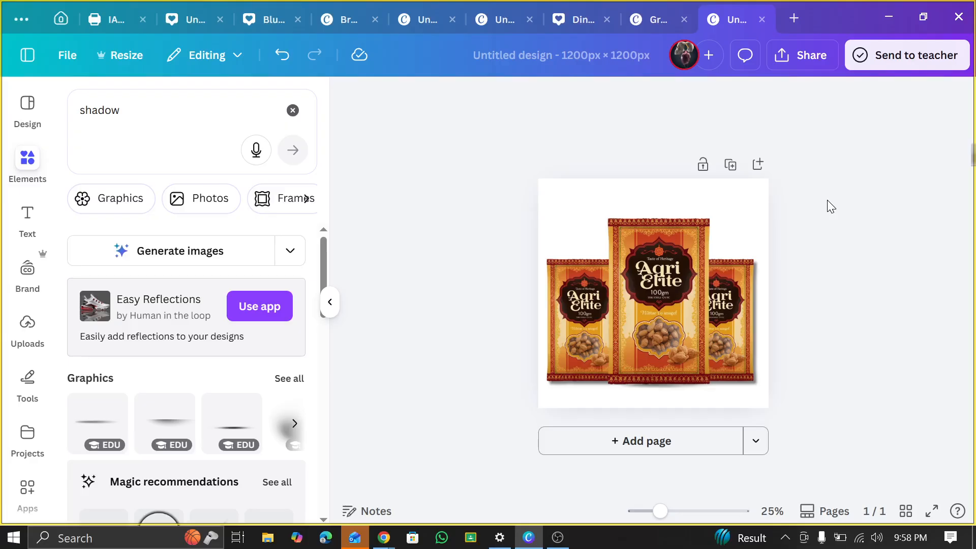
scroll(768, 215, "up", 2, "ctrl")
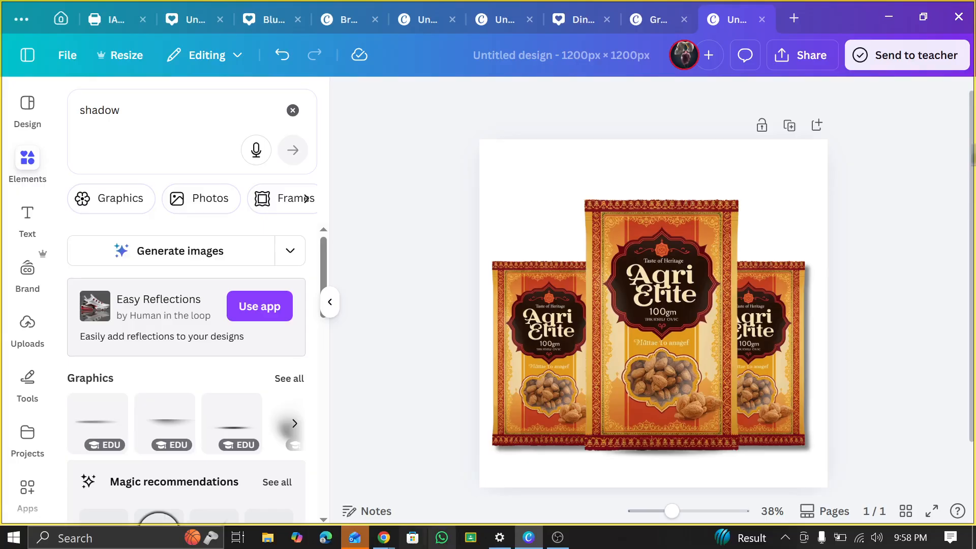
Switch to the Google Meet call, look through the participant list, and return to Canva
left_click(366, 508)
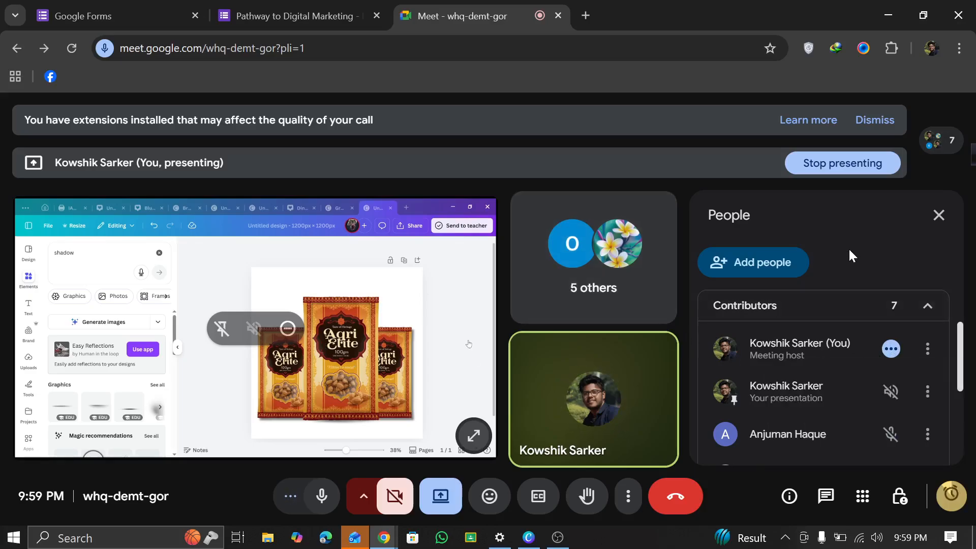
scroll(813, 374, "down", 3)
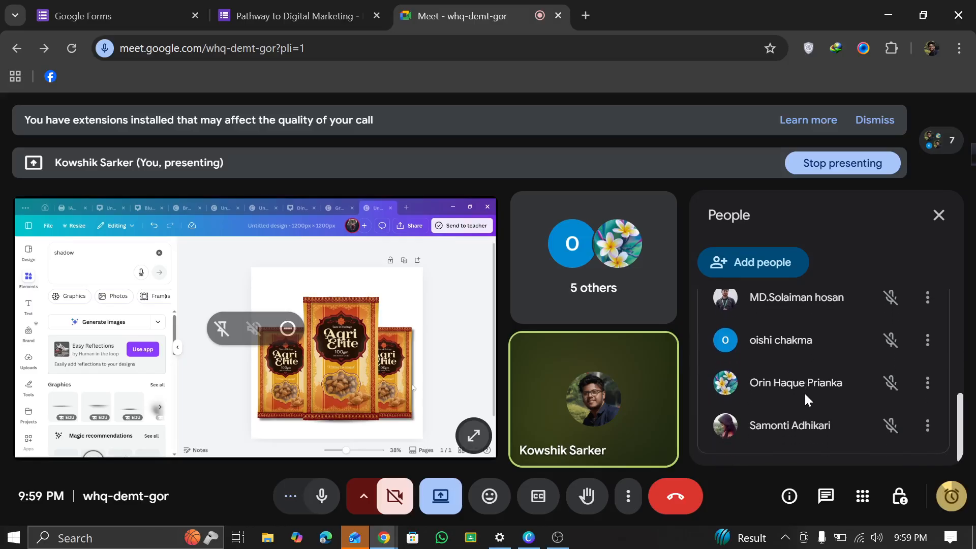
scroll(807, 397, "up", 2)
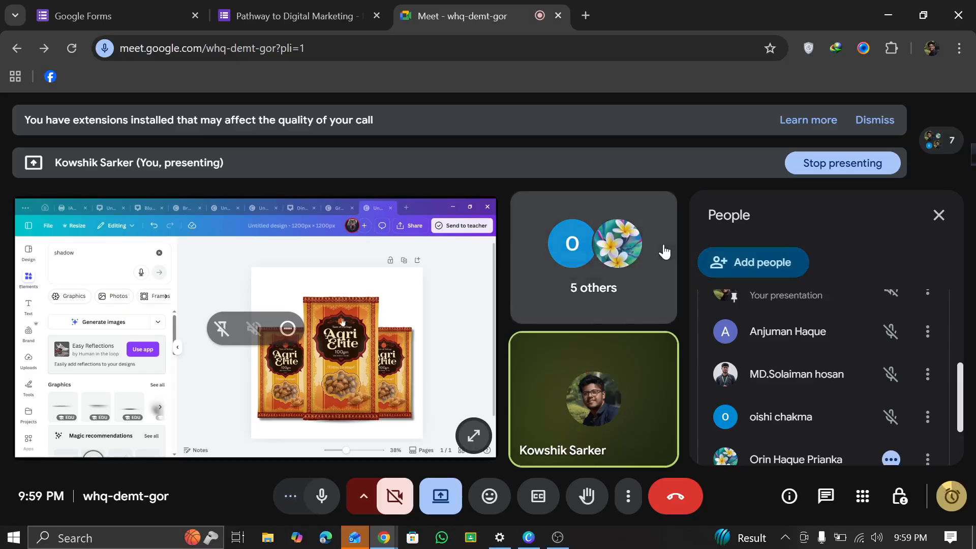
scroll(733, 407, "down", 2)
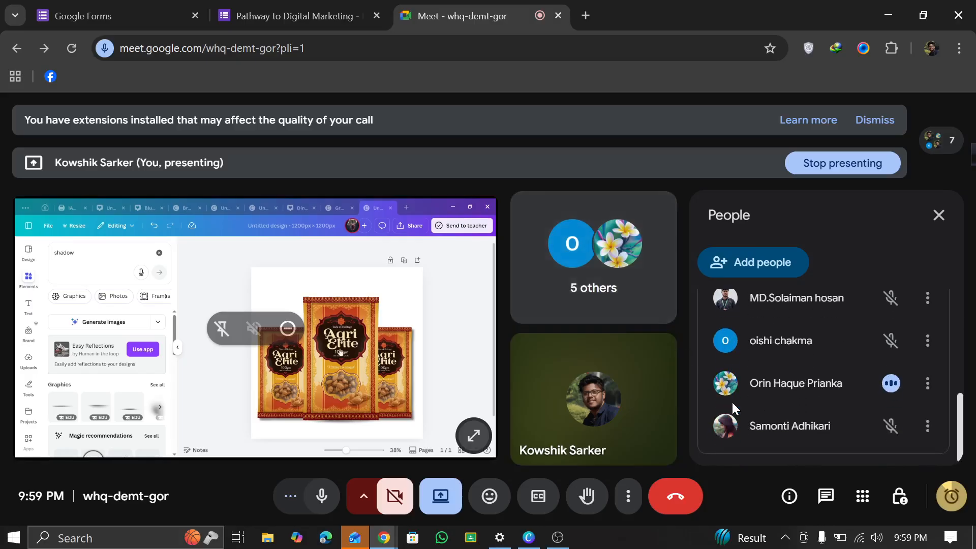
scroll(735, 407, "up", 4)
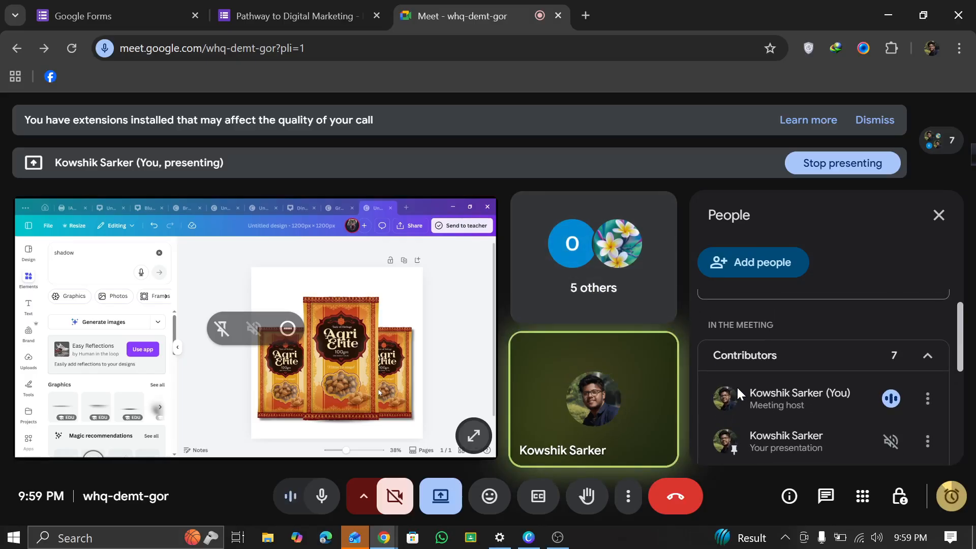
left_click(528, 542)
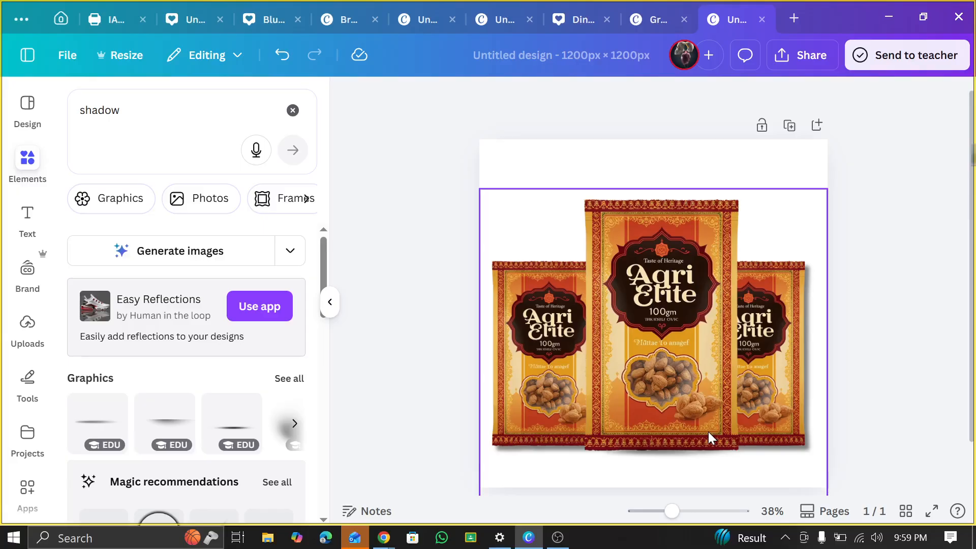
Review the other open designs, including the Agri Elite logo, and return to the three-pouch design
left_click(732, 202)
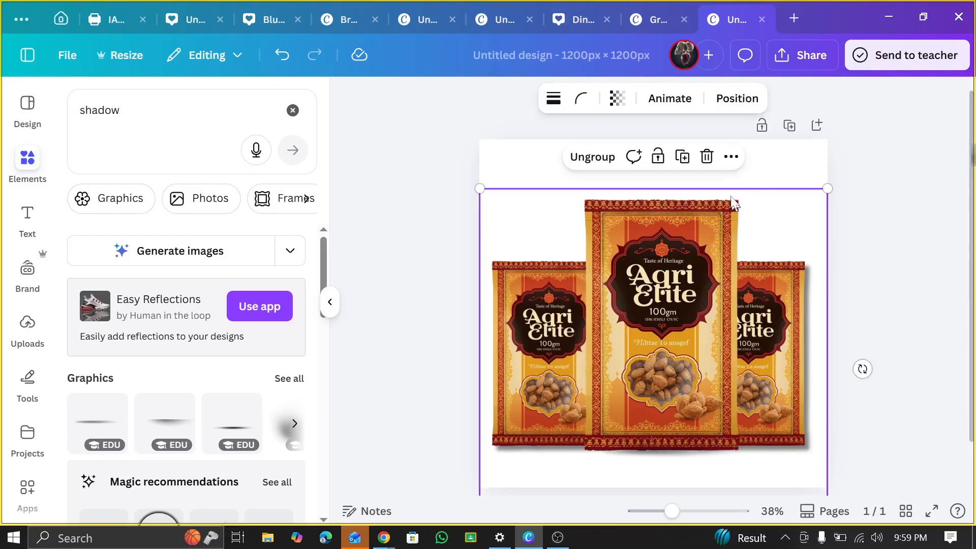
left_click(804, 155)
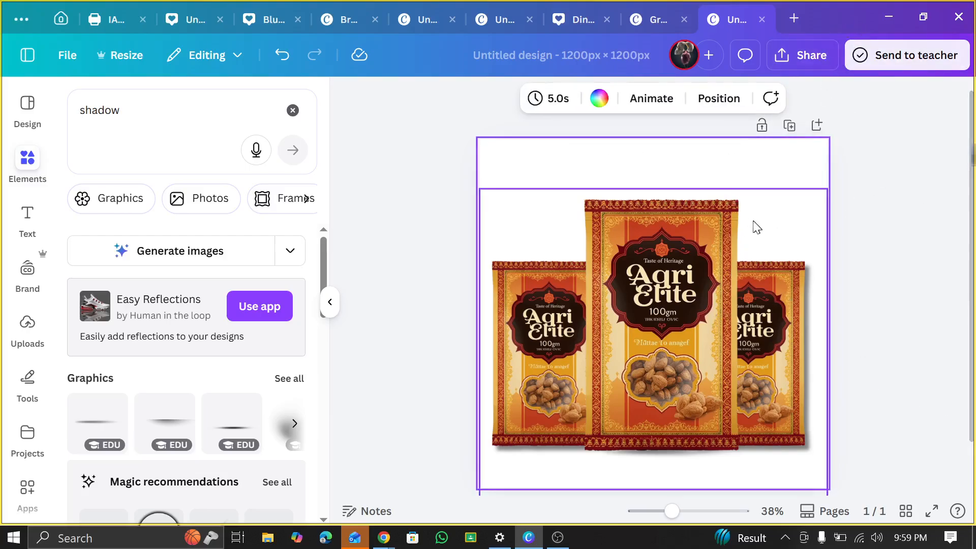
left_click(515, 25)
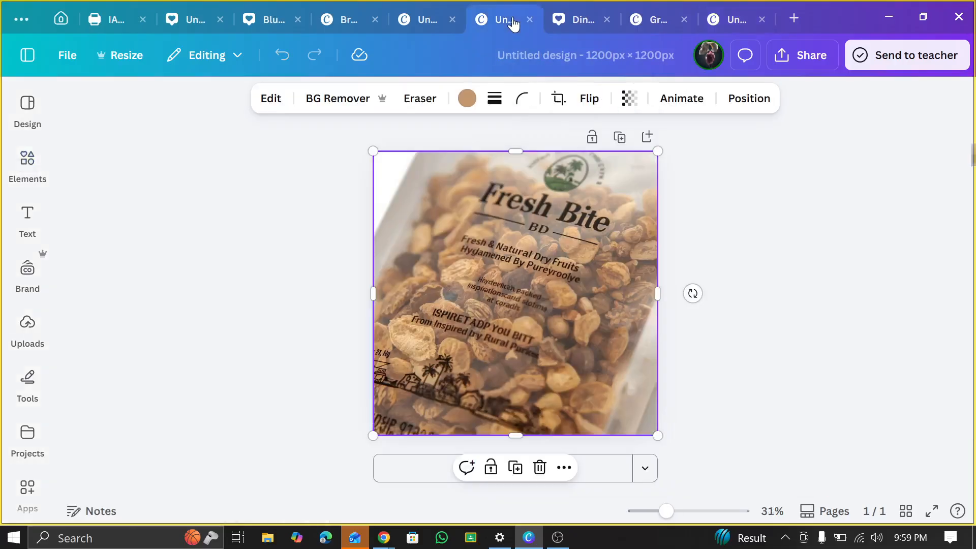
left_click(580, 21)
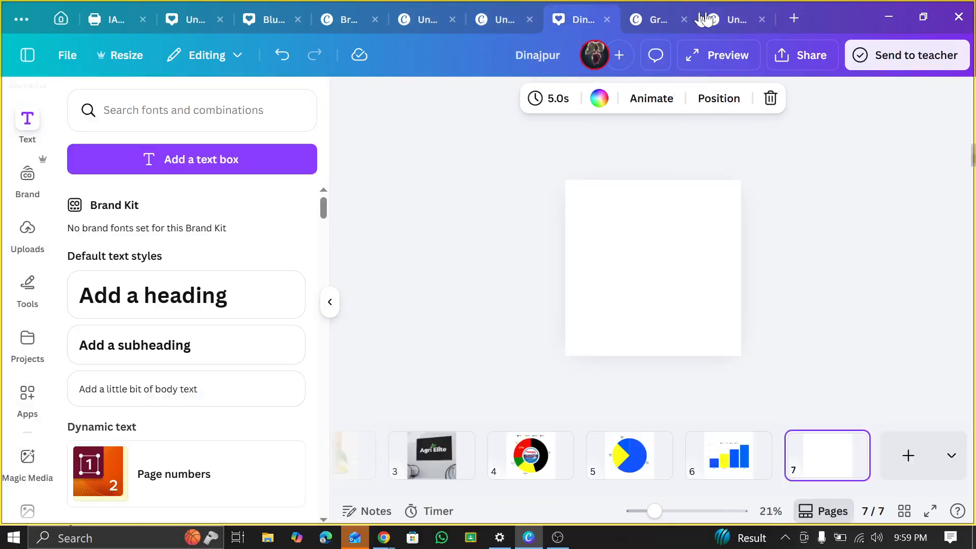
left_click(649, 25)
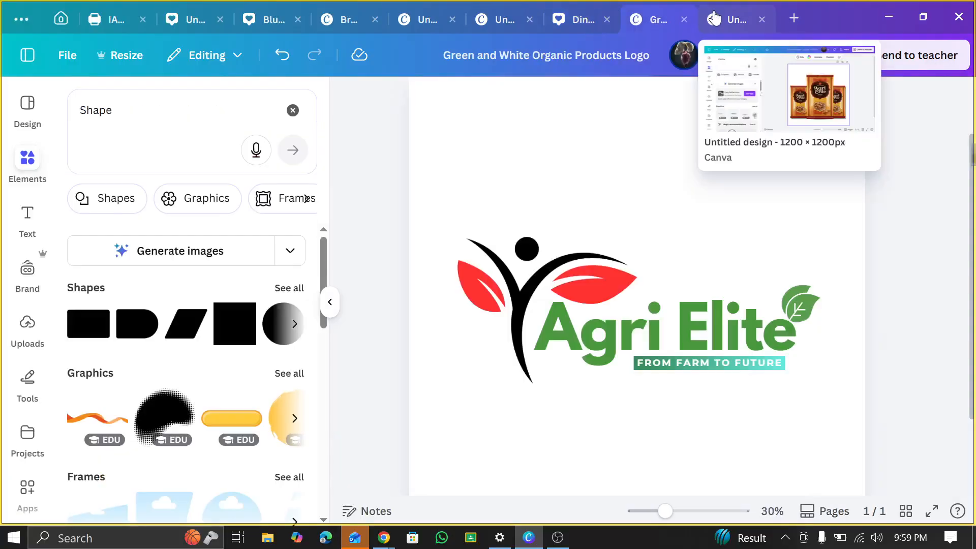
left_click(711, 21)
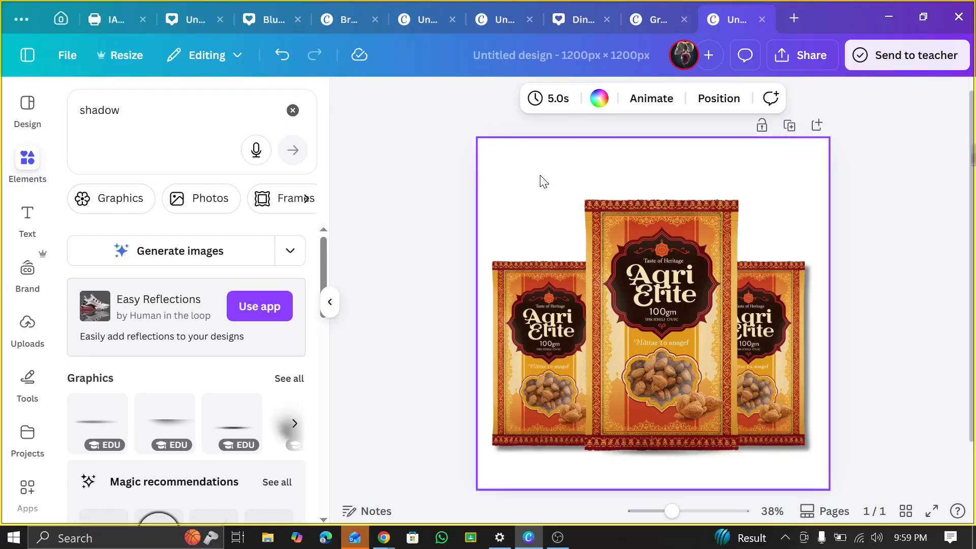
Examine the design's sharing options, including the download settings, the additional publishing methods and the QR code generator
left_click(804, 60)
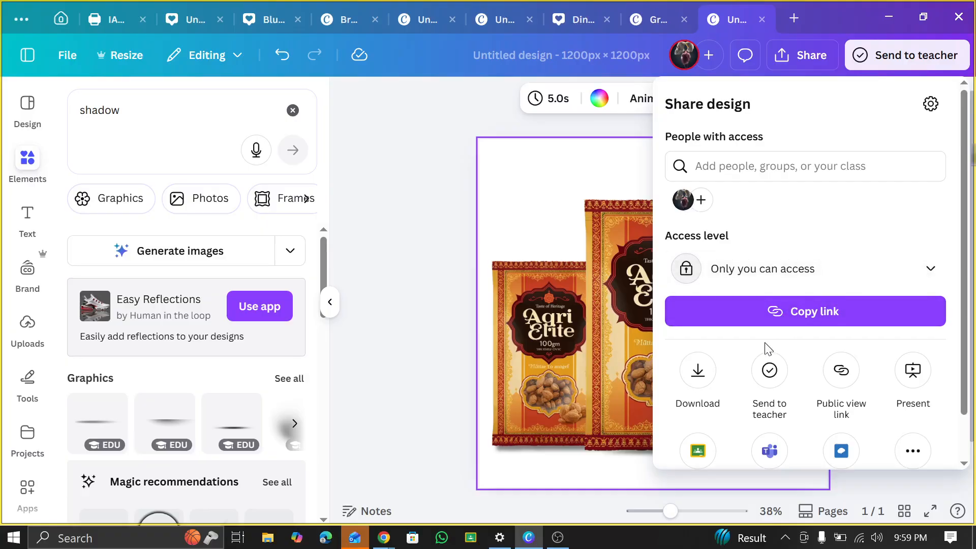
scroll(811, 316, "down", 1)
left_click(703, 323)
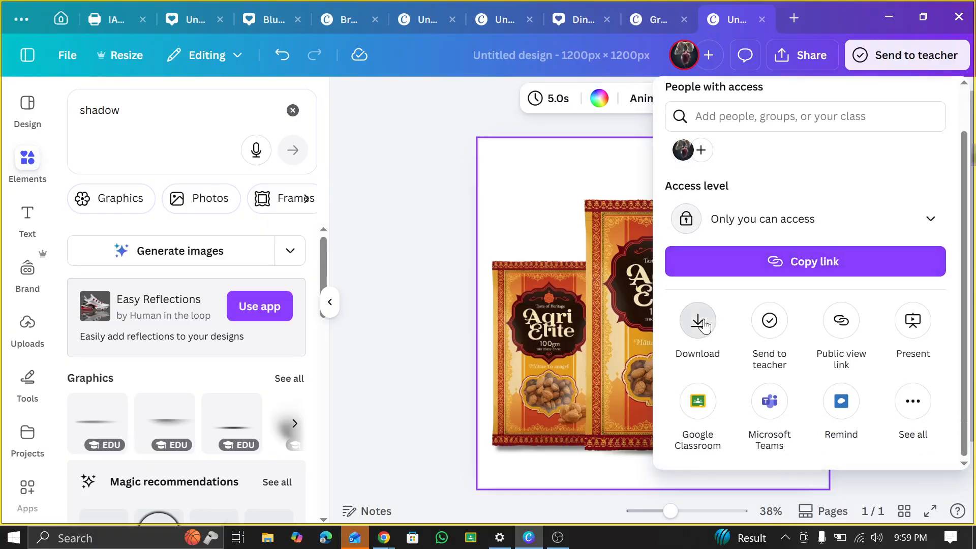
left_click(672, 96)
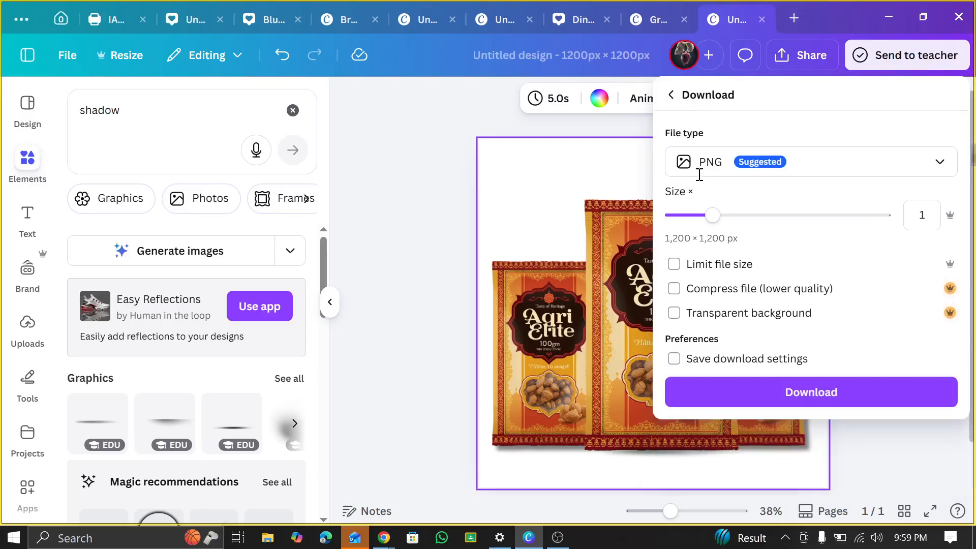
scroll(912, 423, "down", 1)
left_click(913, 402)
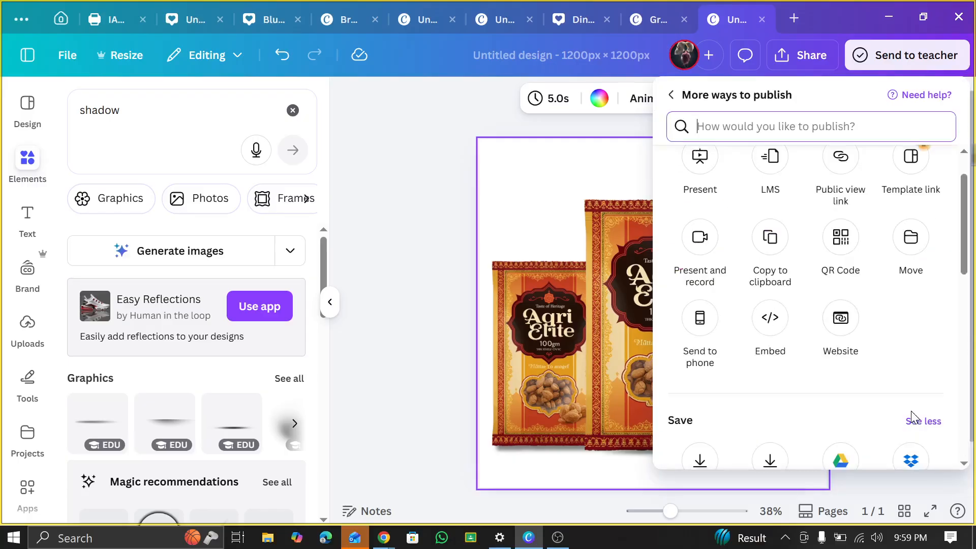
left_click(837, 246)
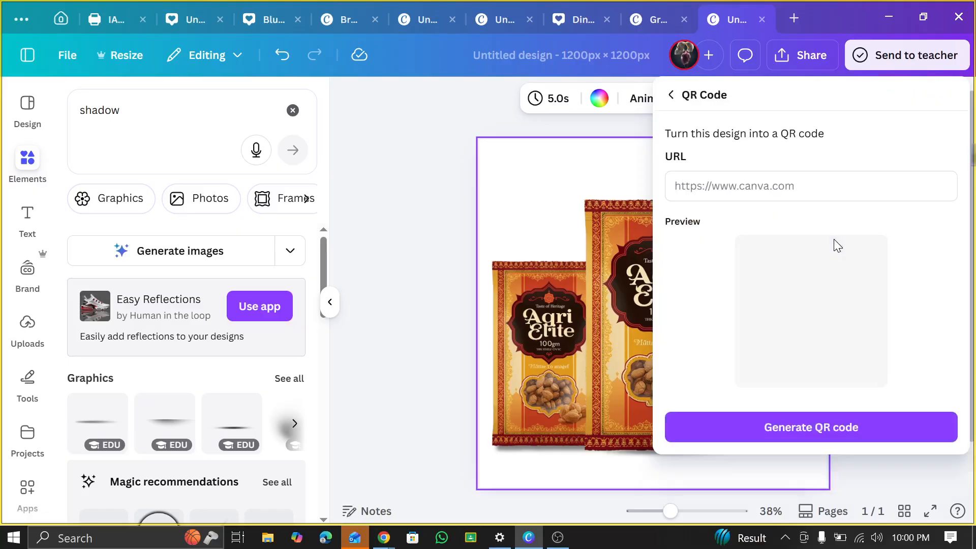
left_click(724, 177)
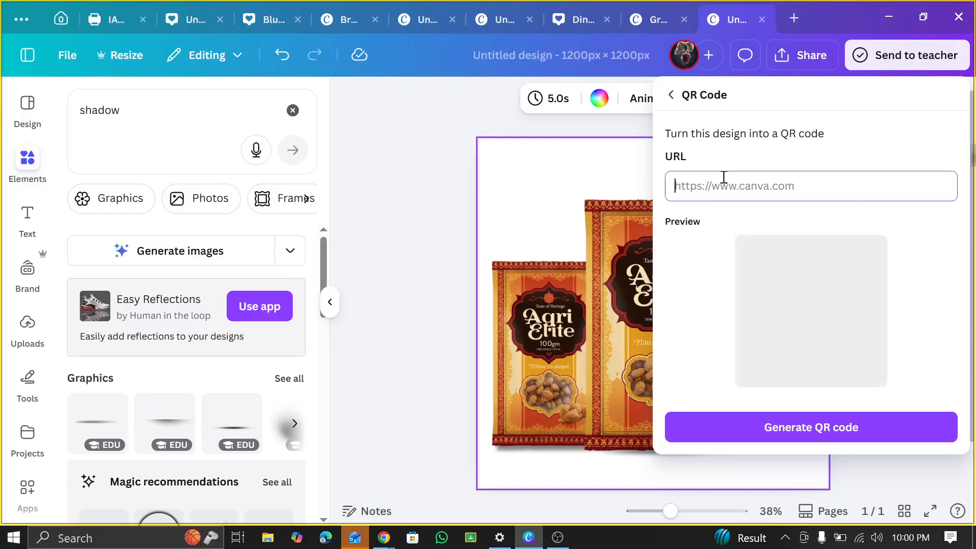
left_click(587, 170)
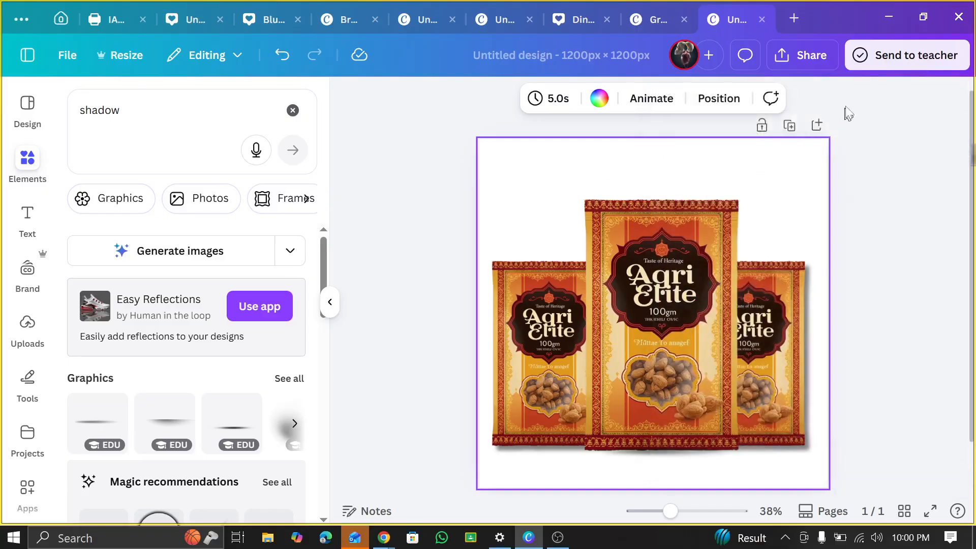
Copy the share link of the three-pouch design, keeping the access level at "Only you can access"
left_click(819, 59)
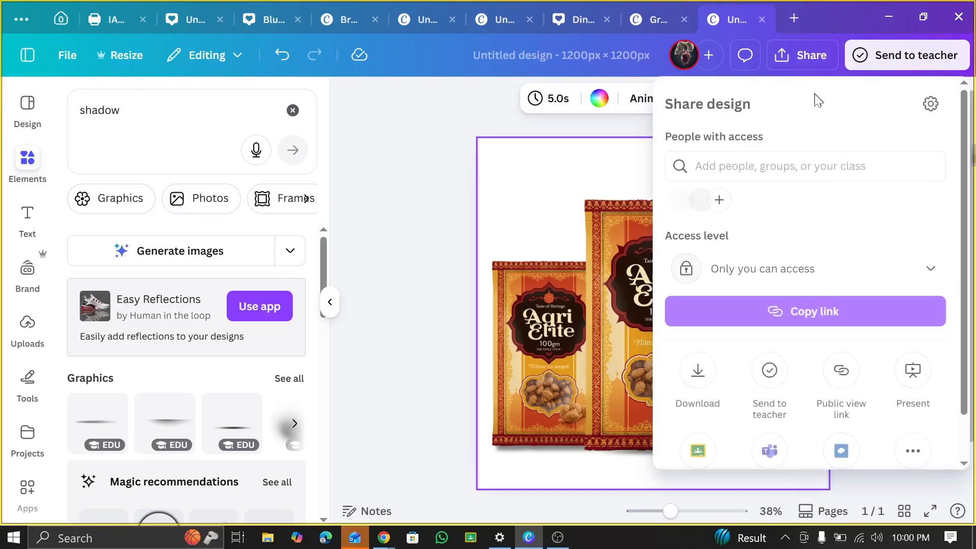
left_click(757, 272)
left_click(831, 309)
left_click(830, 307)
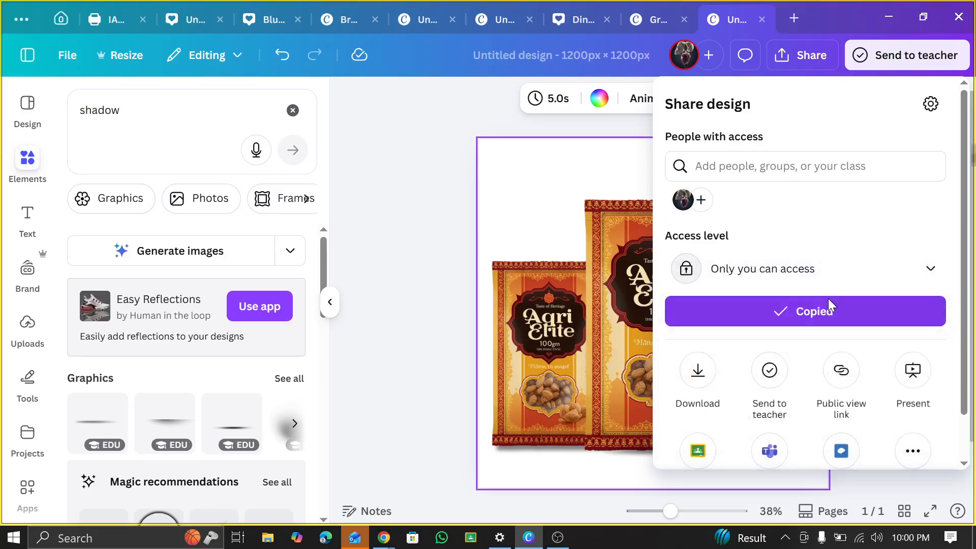
left_click(643, 106)
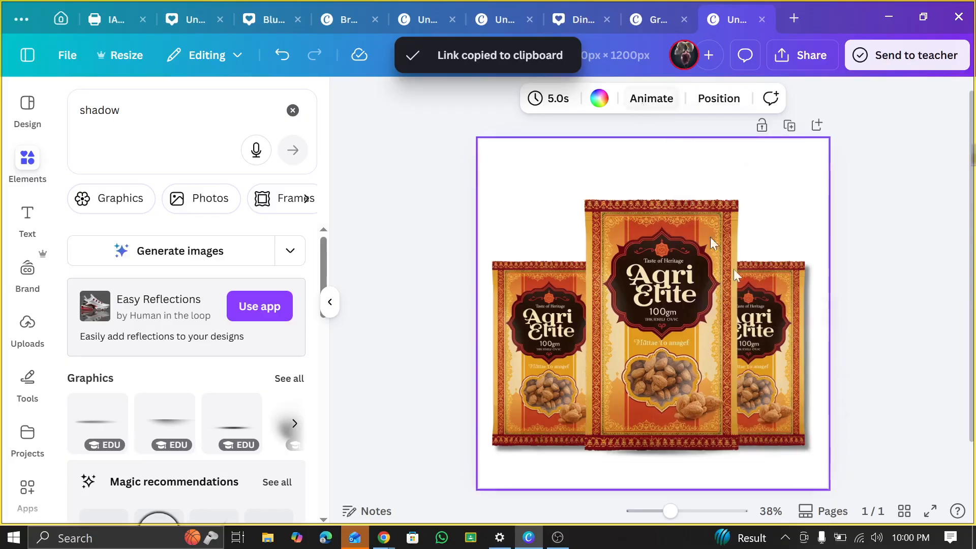
Generate a QR code for the three-pouch design from its copied share link
left_click(806, 57)
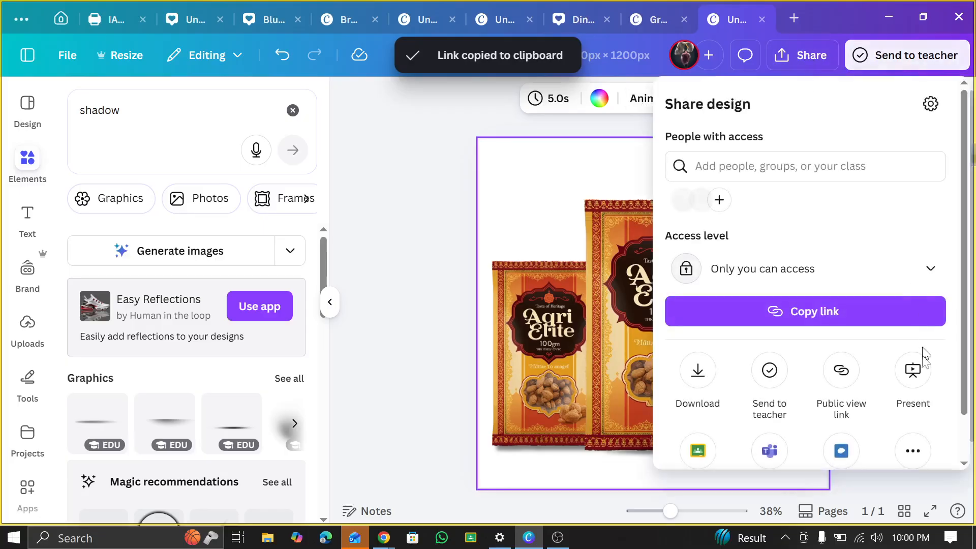
scroll(922, 366, "down", 1)
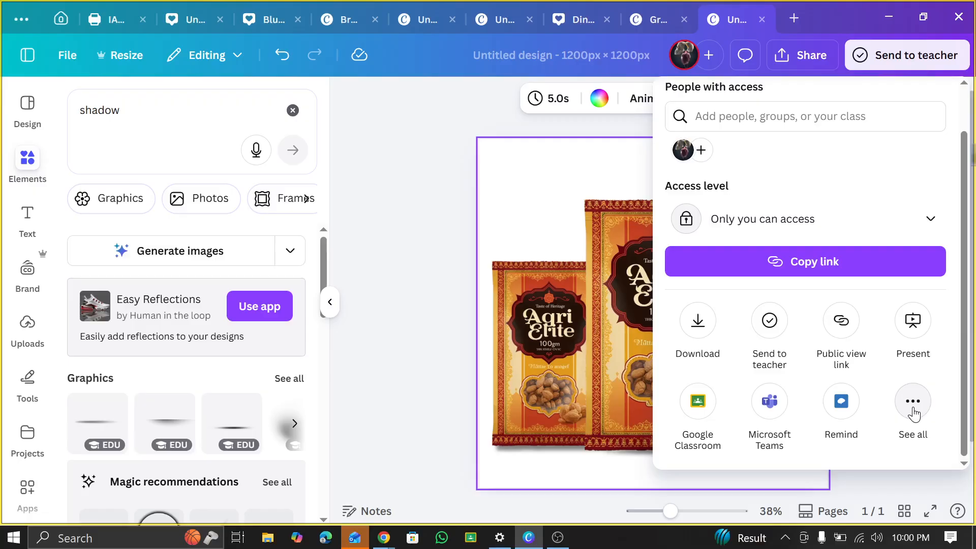
left_click(913, 401)
left_click(841, 239)
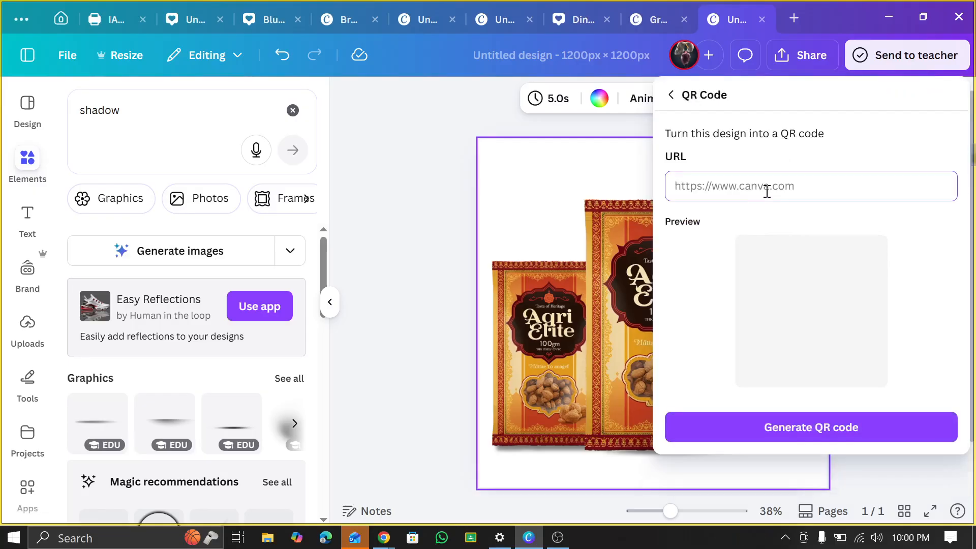
key("ctrl+v")
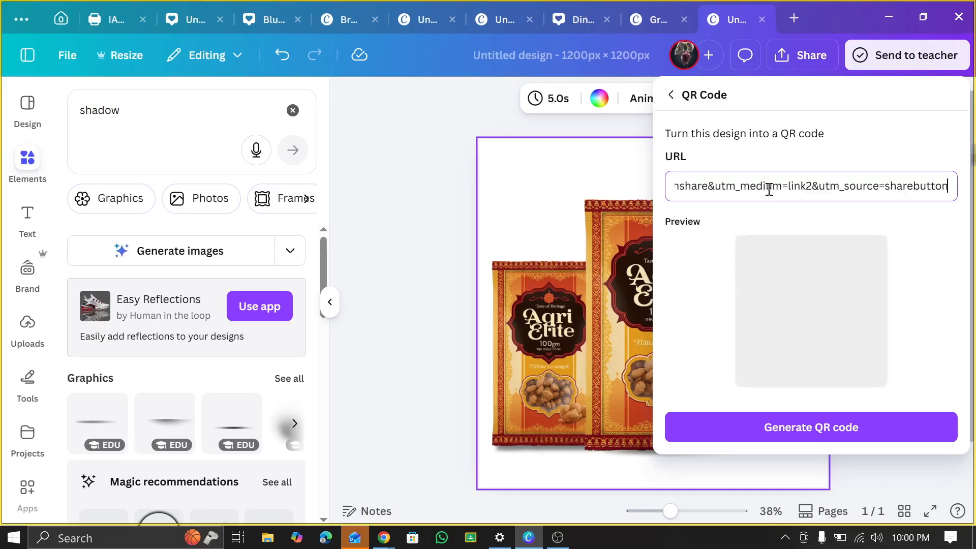
left_click(834, 428)
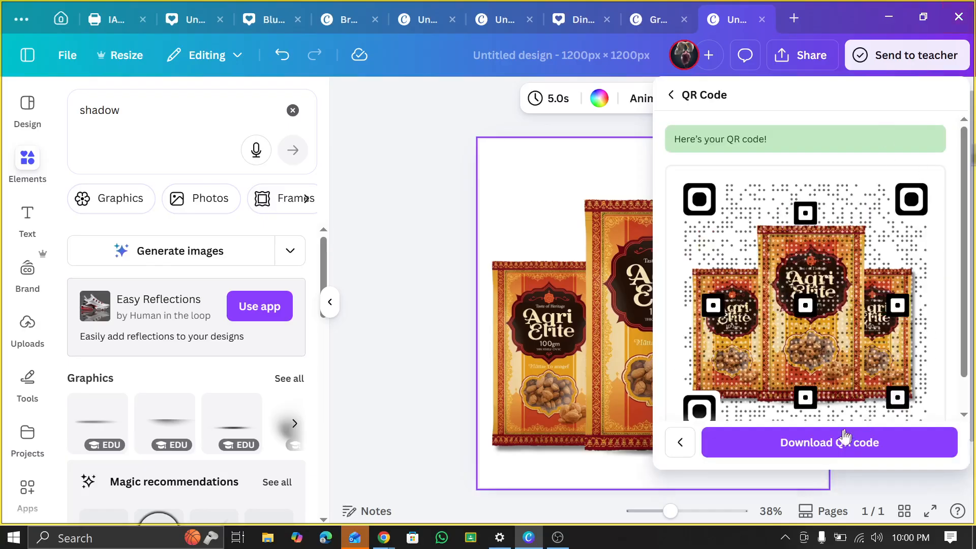
Download the generated QR code to the Downloads folder as a PNG file named QR Code
left_click(828, 432)
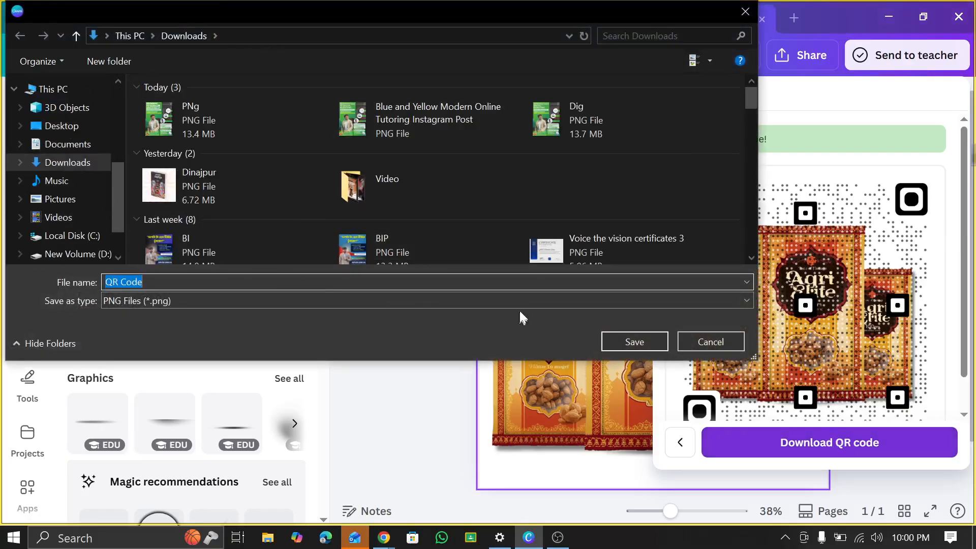
left_click(636, 342)
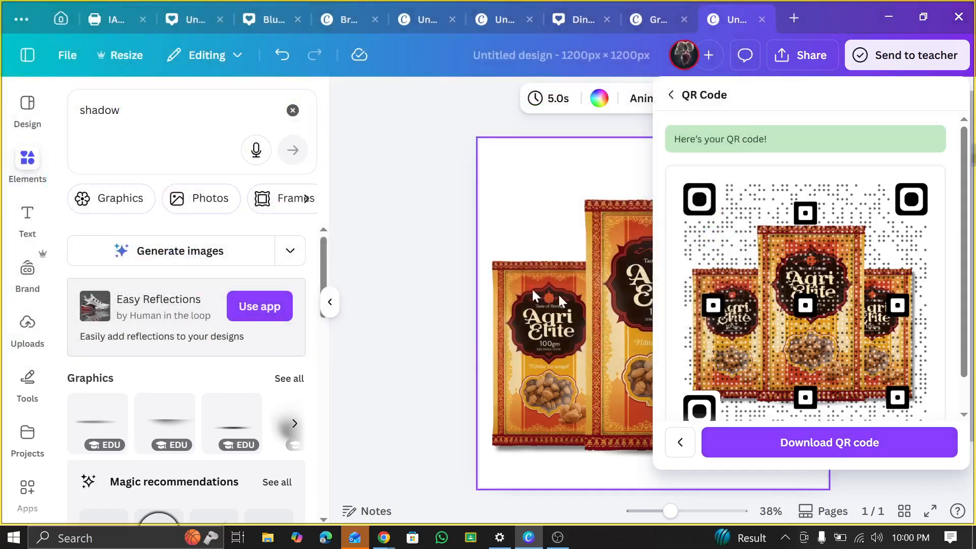
left_click(404, 269)
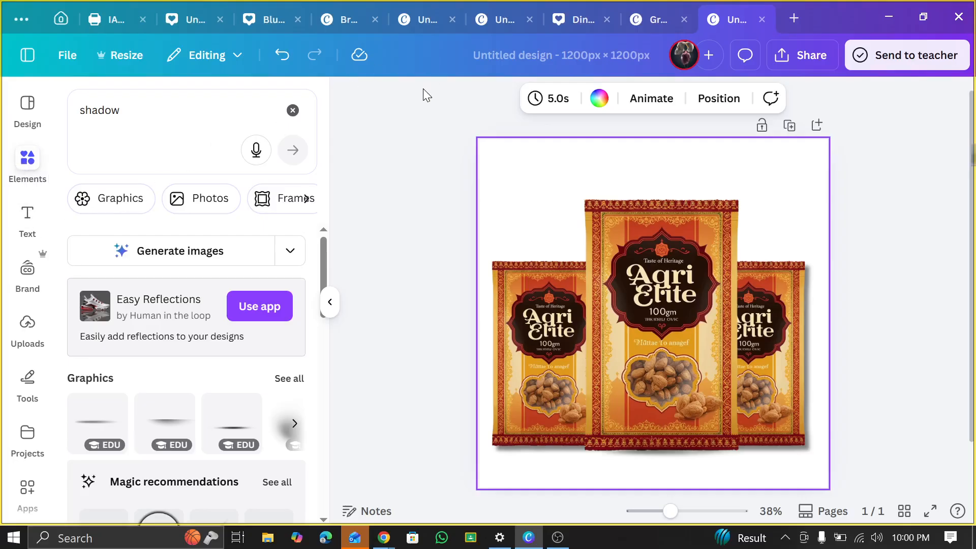
Upload the QR Code PNG from the Downloads folder and add it to the three-pouch design
left_click(330, 302)
left_click(370, 212)
left_click(28, 270)
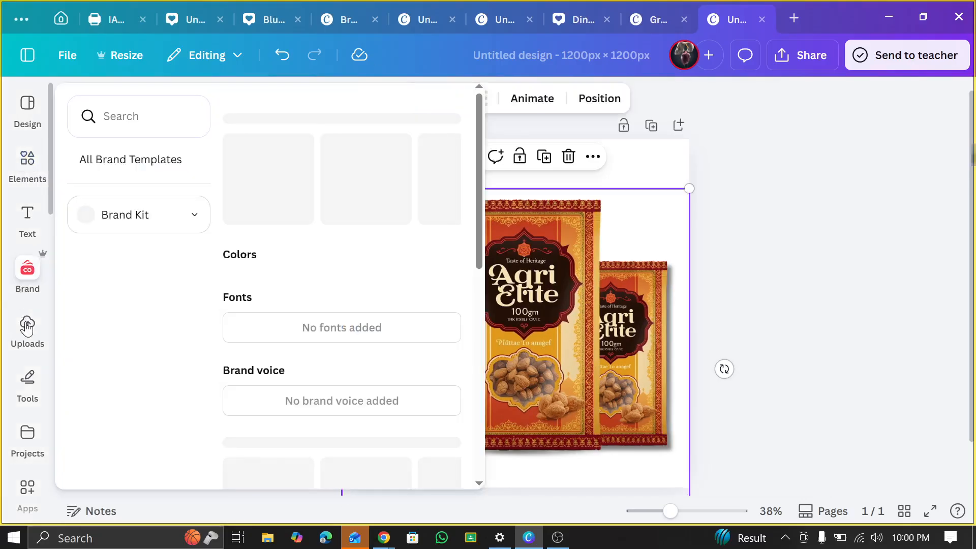
left_click(28, 326)
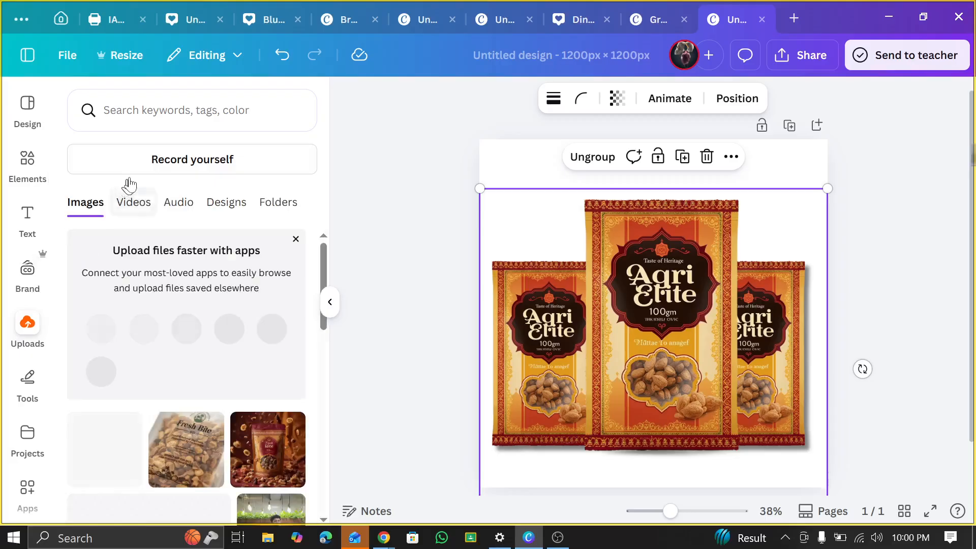
left_click(155, 158)
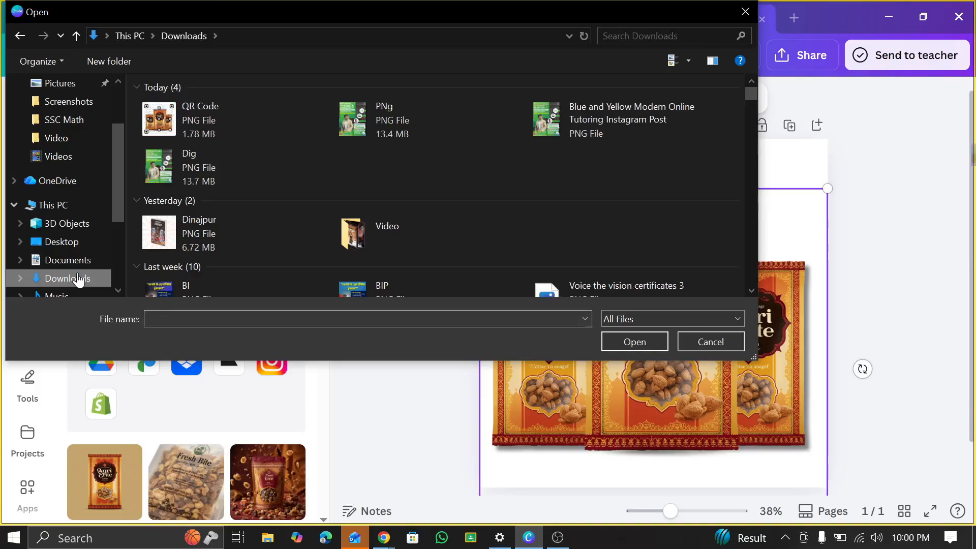
left_click(205, 112)
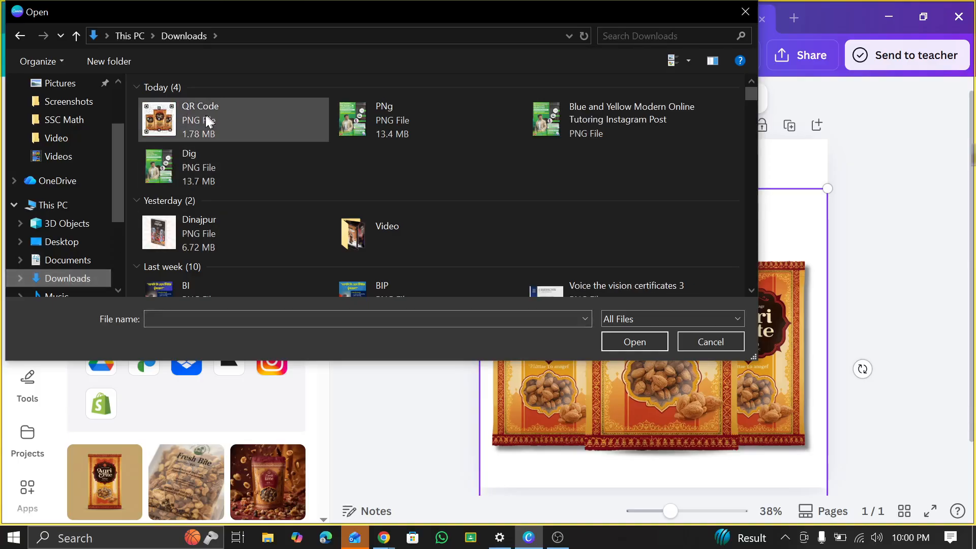
left_click(642, 344)
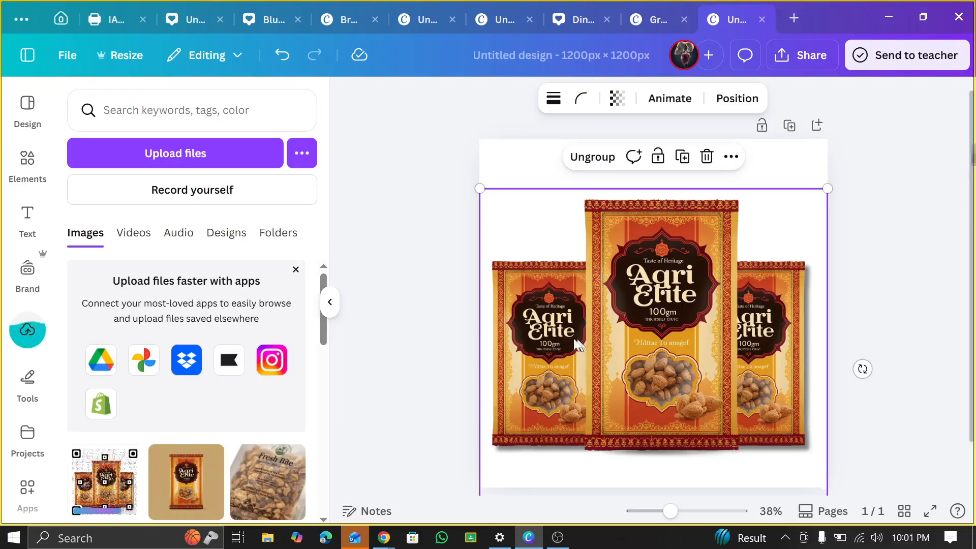
left_click(130, 475)
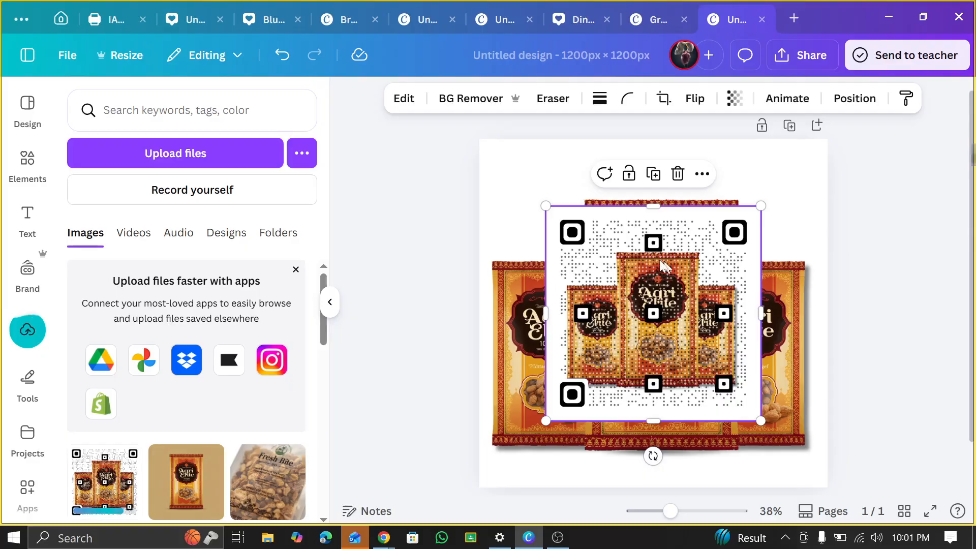
Shrink the QR code image and place it in the page's upper-left corner, above the smaller left pouch
mouse_move(546, 206)
left_mouse_down()
mouse_move(690, 350)
mouse_move(674, 219)
mouse_move(530, 187)
mouse_move(525, 203)
mouse_move(578, 257)
mouse_move(550, 222)
left_mouse_up()
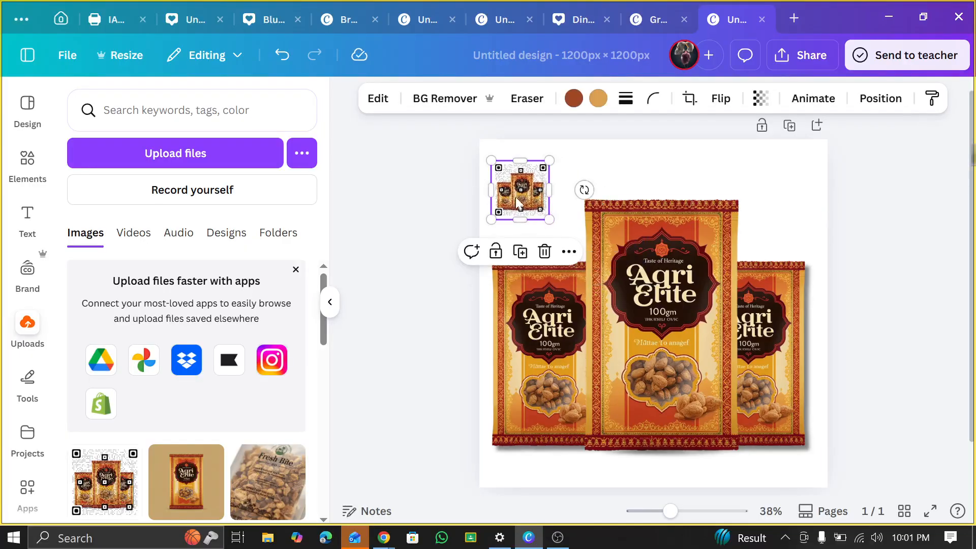
mouse_move(522, 191)
left_mouse_down()
mouse_move(515, 184)
mouse_move(516, 192)
left_mouse_up()
left_click(852, 244)
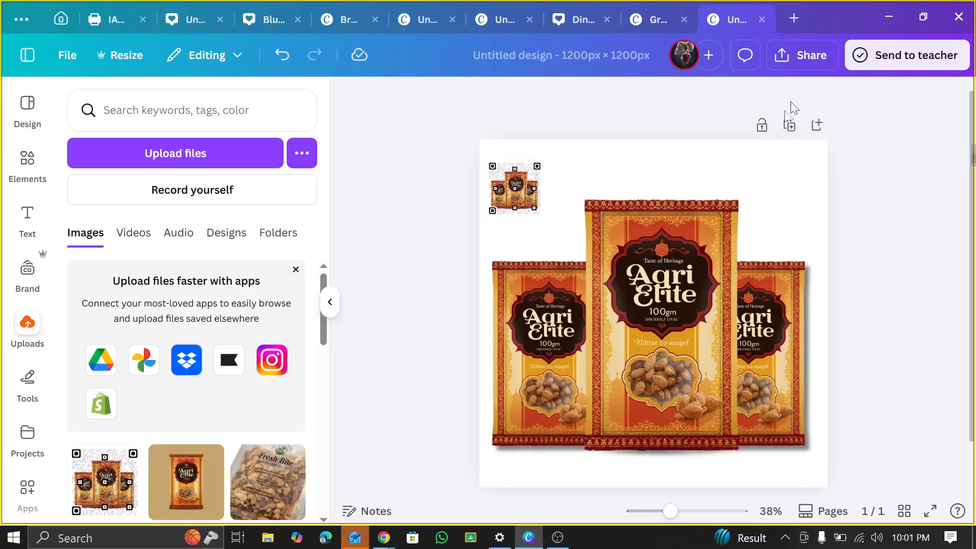
left_click(768, 218)
left_click(787, 174)
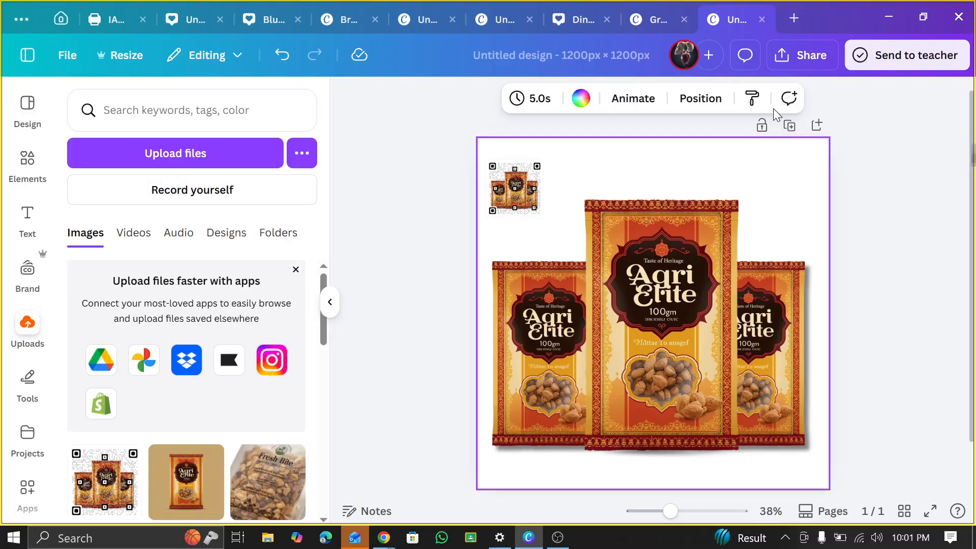
Set the design's access level to "Anyone with the link" and copy the share link
left_click(811, 57)
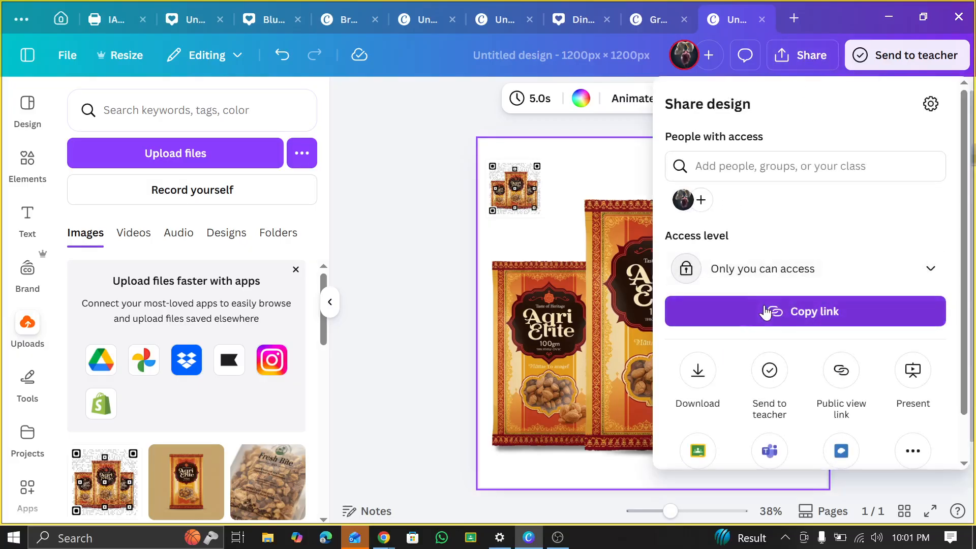
left_click(797, 274)
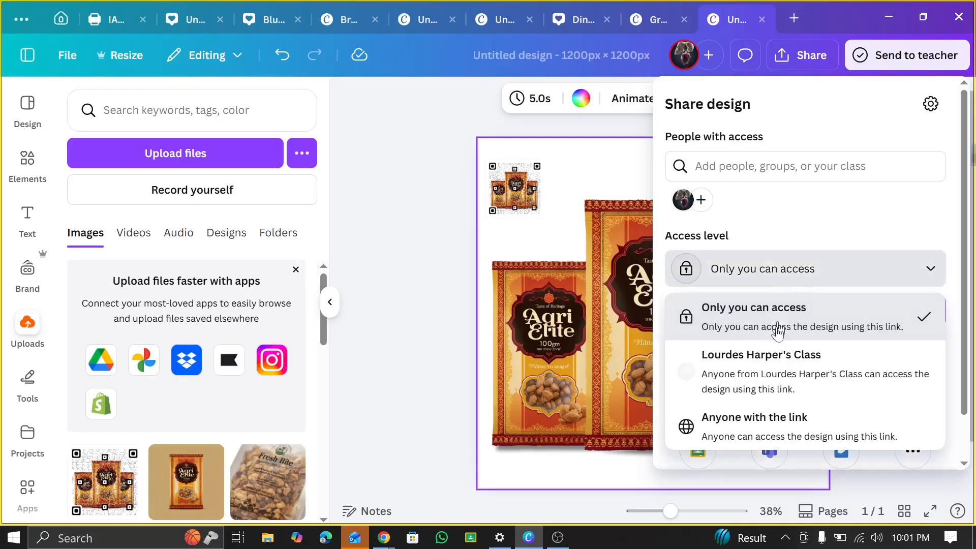
left_click(774, 420)
left_click(794, 316)
Generate a new QR code from the newly copied share link, and close the sharing options without downloading it
scroll(904, 397, "down", 1)
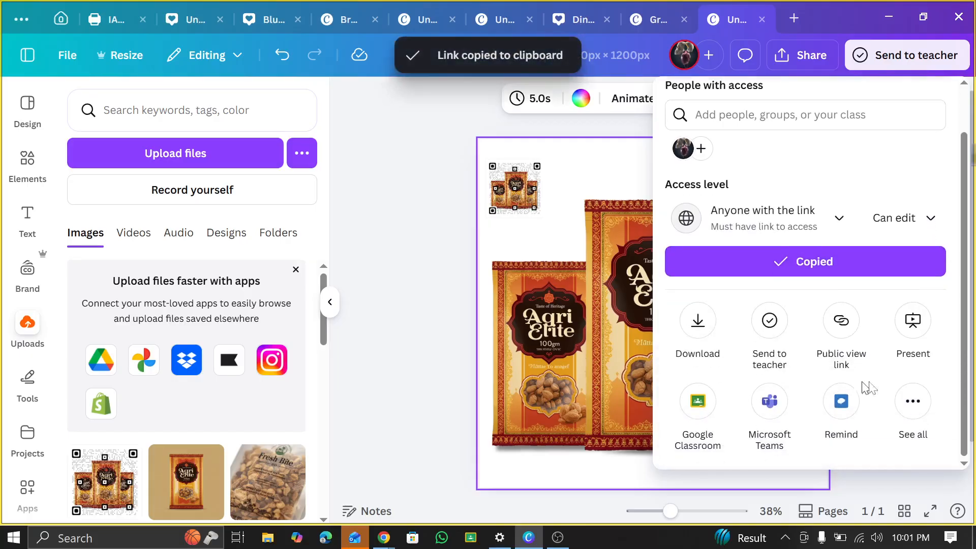
left_click(914, 401)
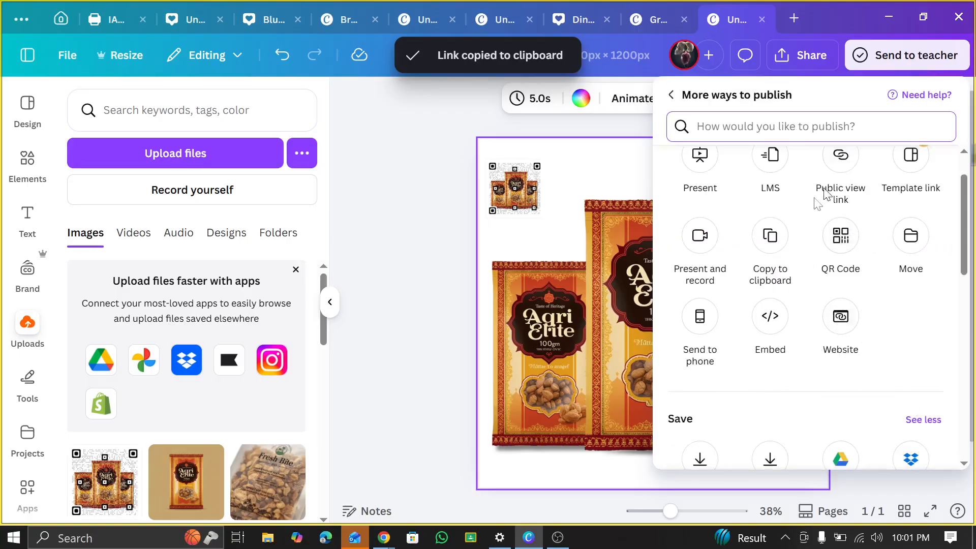
left_click(842, 238)
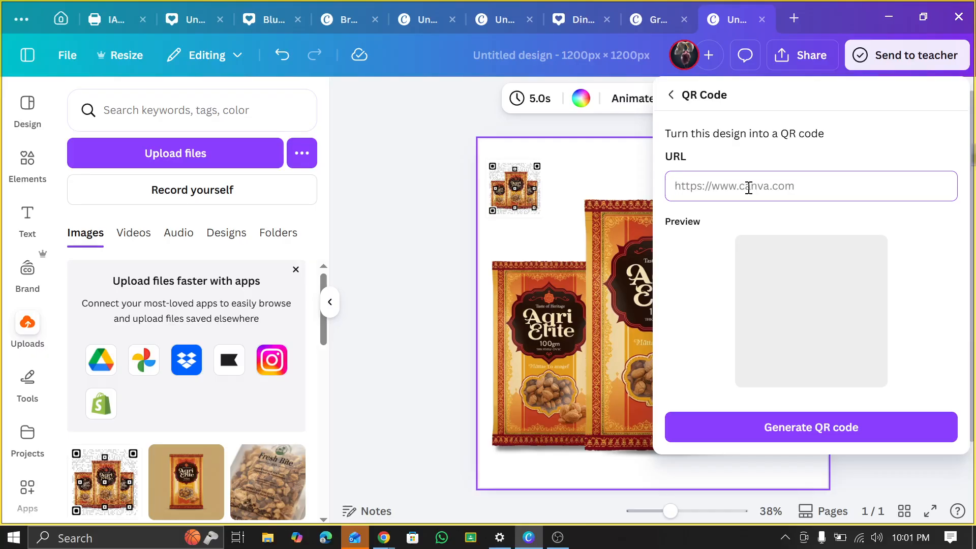
key("ctrl+v")
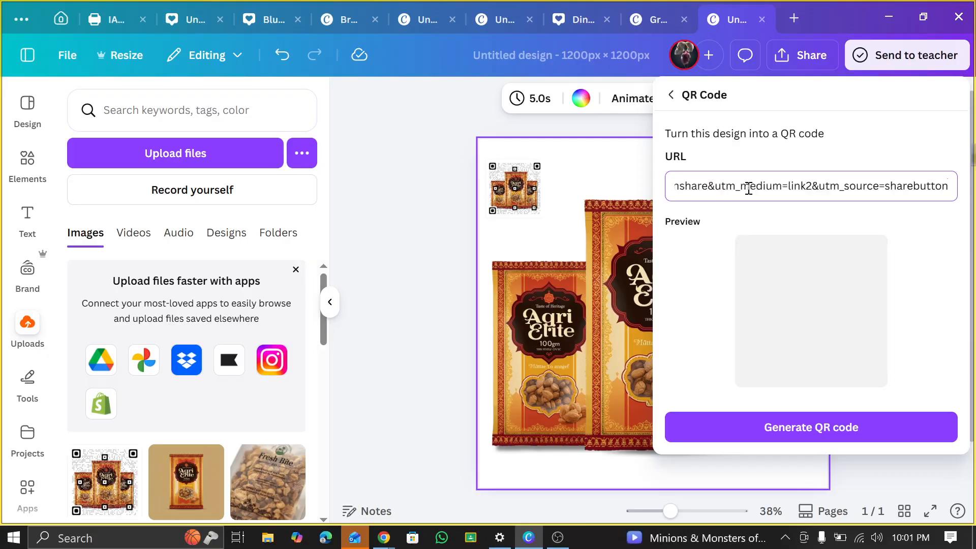
left_click(802, 426)
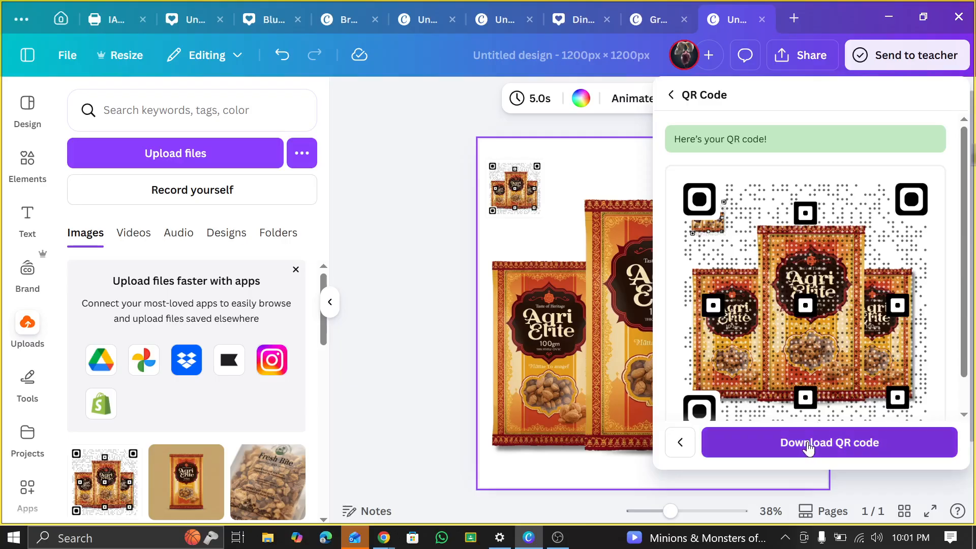
left_click(454, 351)
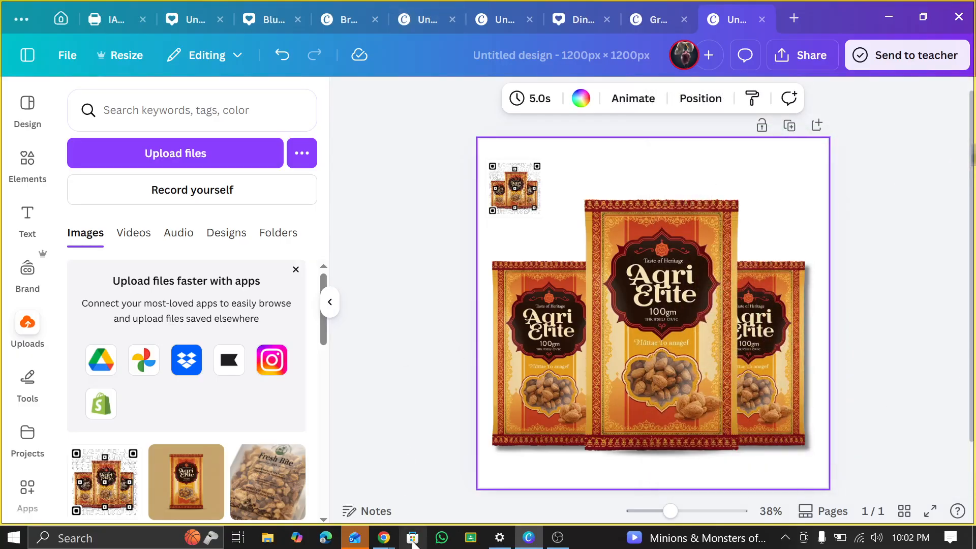
Switch to the Google Meet call to check on it, and return to Canva
mouse_move(384, 538)
left_click(300, 488)
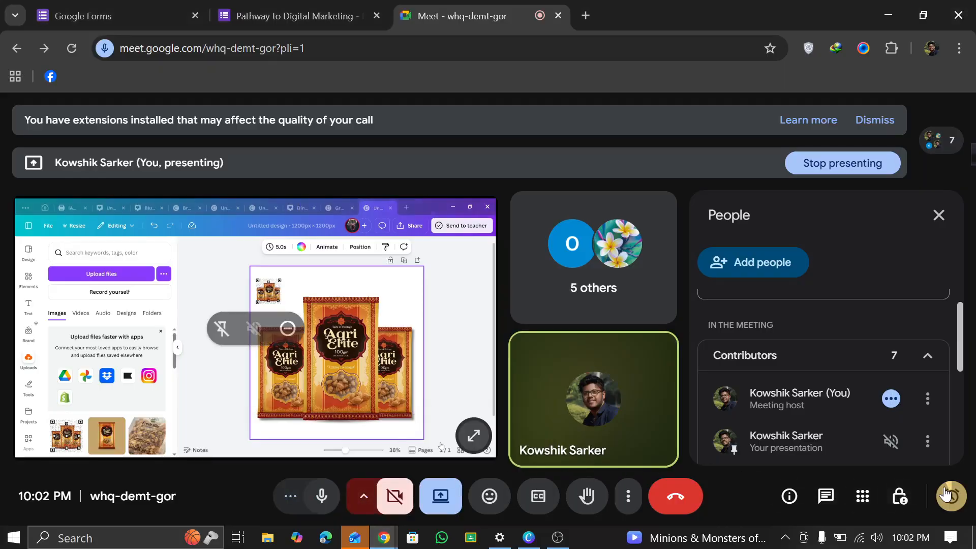
left_click(946, 495)
left_click(942, 496)
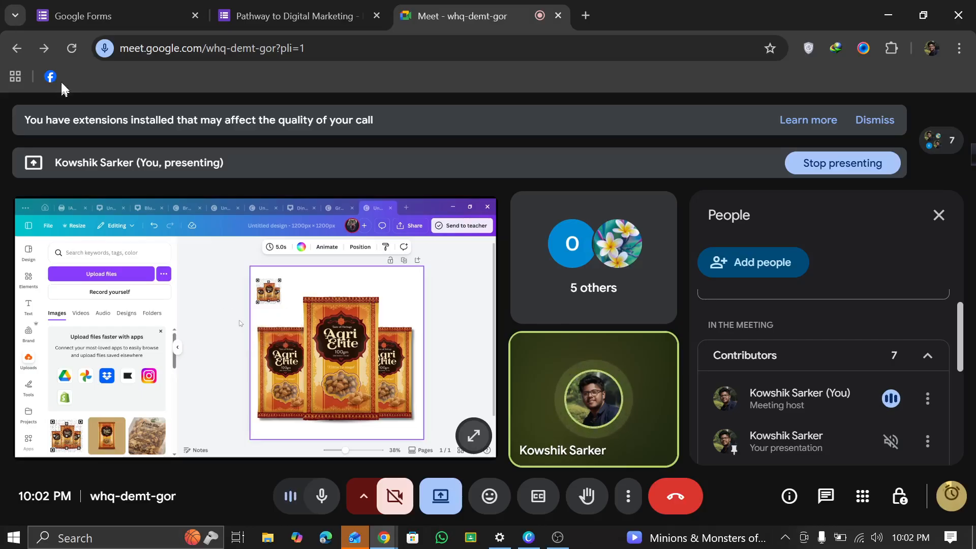
left_click(528, 537)
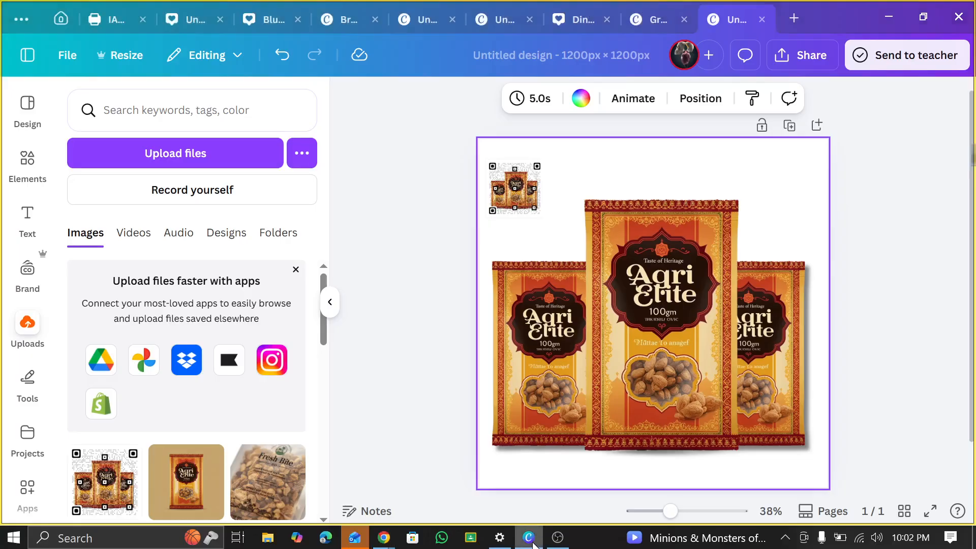
View the Canva home page briefly, return to the three-pouch design and select its small QR code
left_click(50, 20)
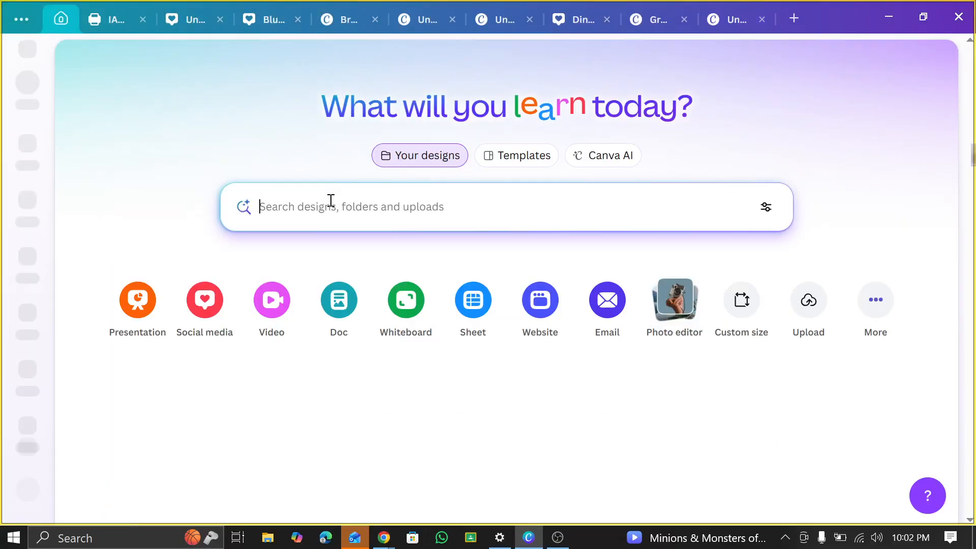
left_click(742, 23)
left_click(530, 211)
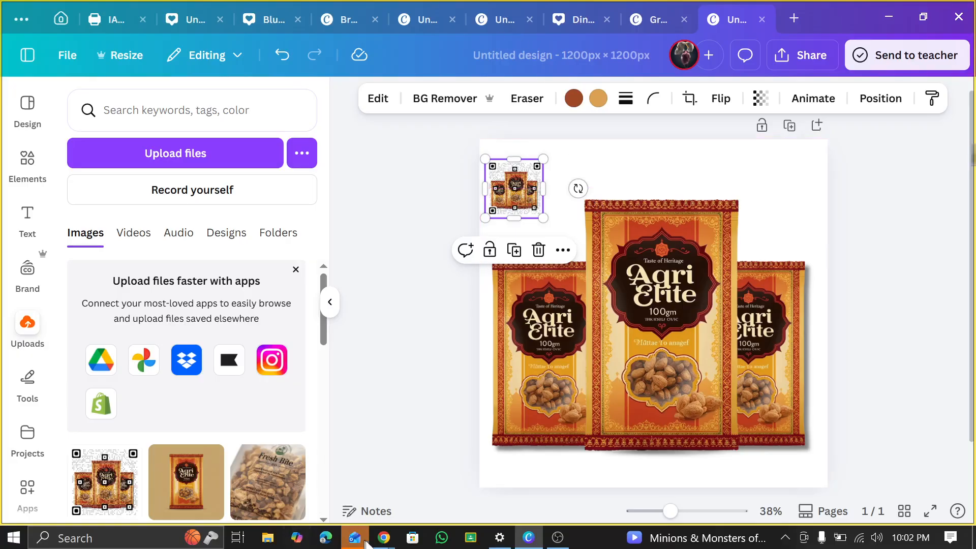
mouse_move(384, 537)
left_click(349, 496)
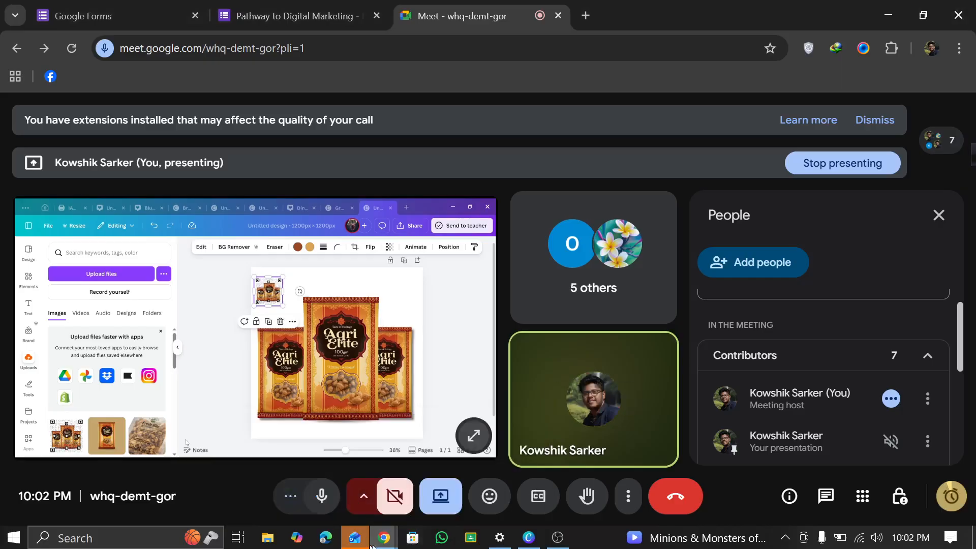
left_click(355, 485)
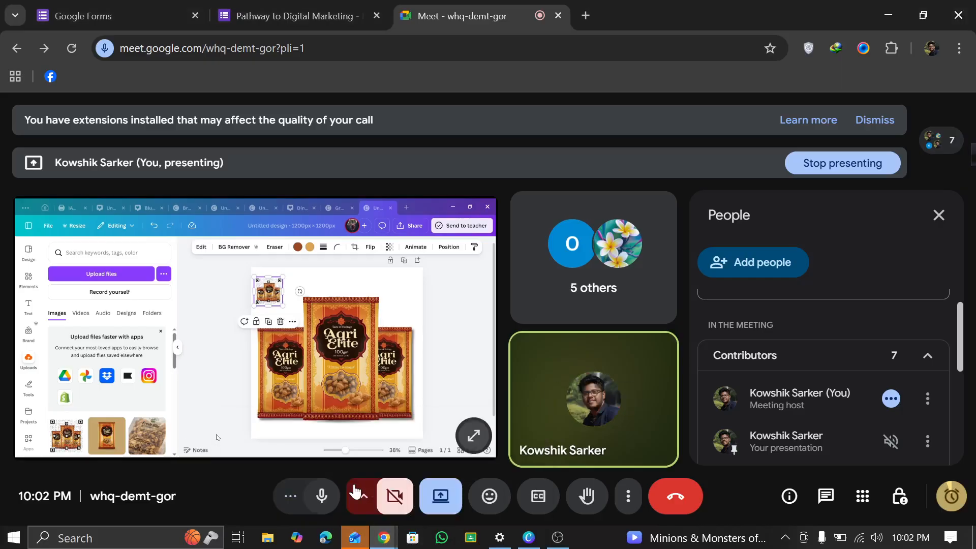
left_click(528, 537)
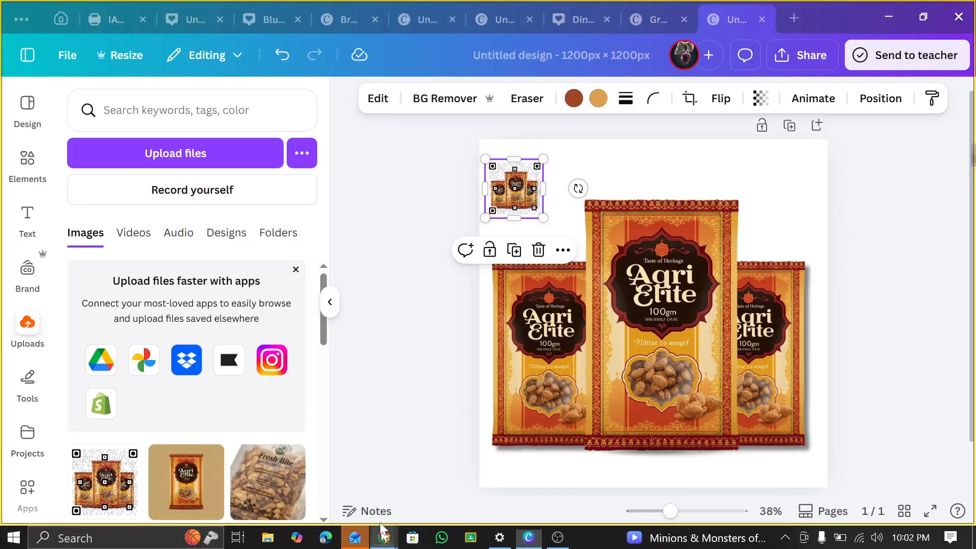
Switch to the Chrome browser and open Facebook in a new tab beside the Google Meet call
mouse_move(384, 538)
left_click(349, 458)
left_click(586, 16)
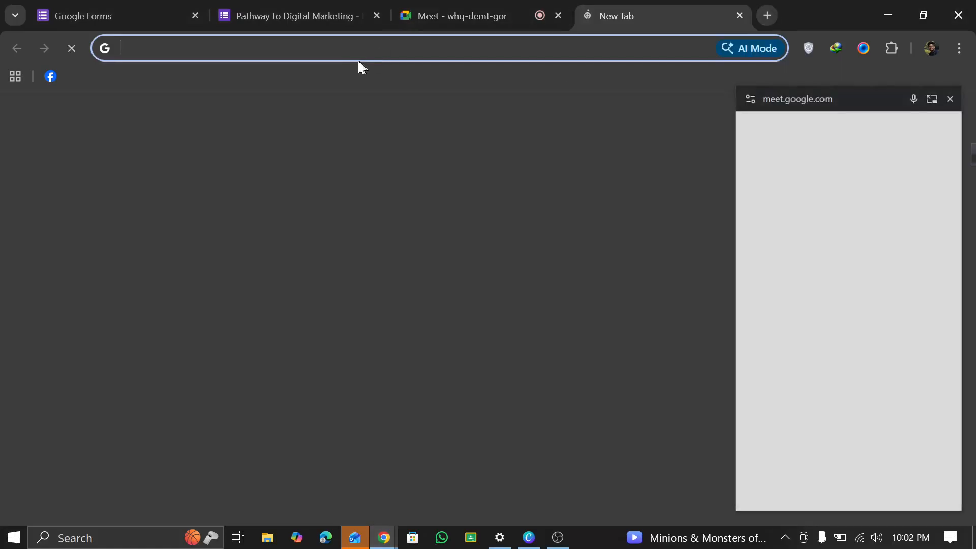
left_click(181, 406)
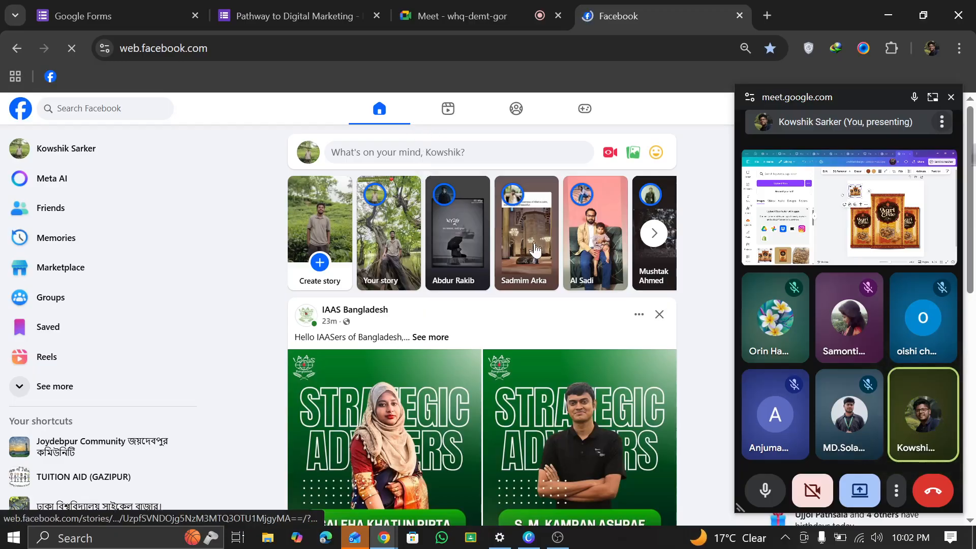
scroll(529, 252, "down", 1)
scroll(522, 251, "down", 4)
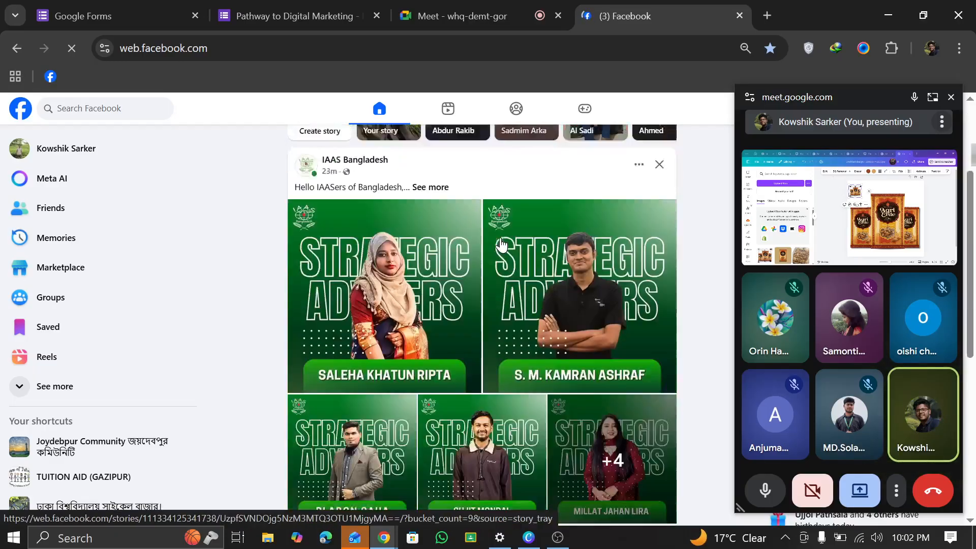
scroll(504, 229, "up", 5)
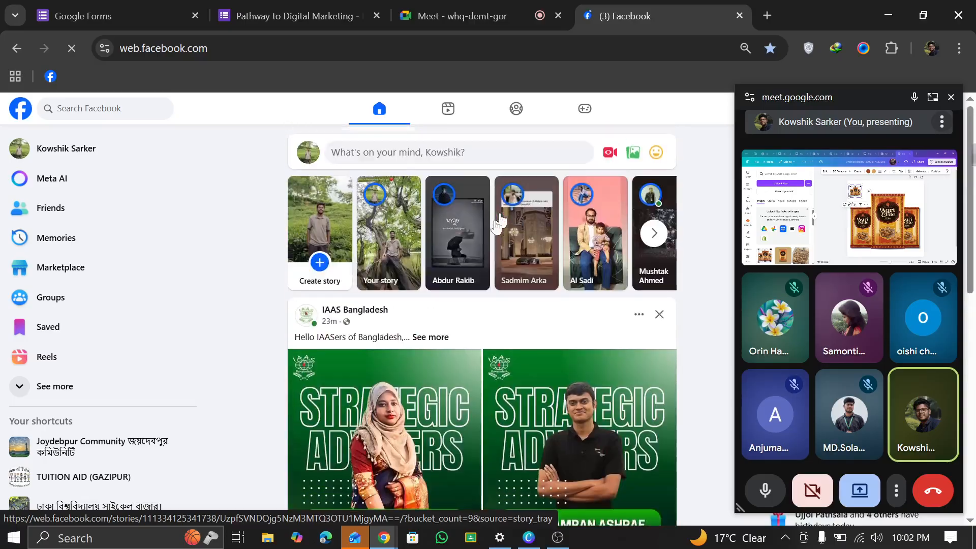
left_click(207, 48)
key("ctrl+c")
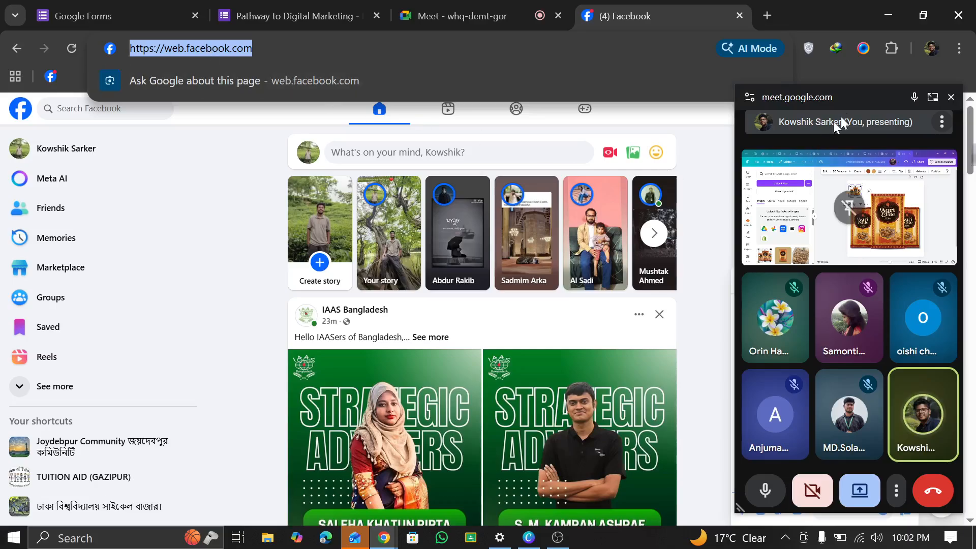
Return to Canva by way of the Google Meet call and delete the small QR code from the three-pouch design
left_click(935, 98)
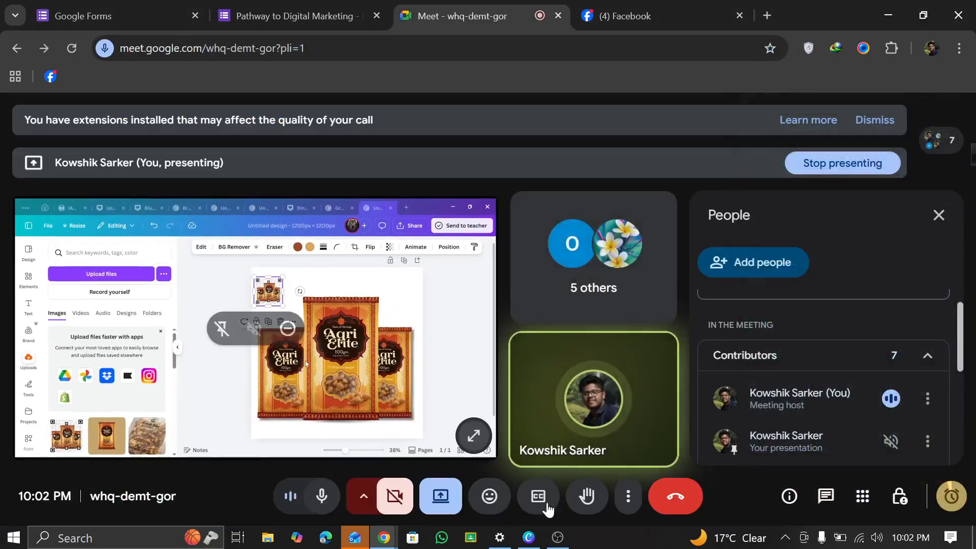
left_click(528, 537)
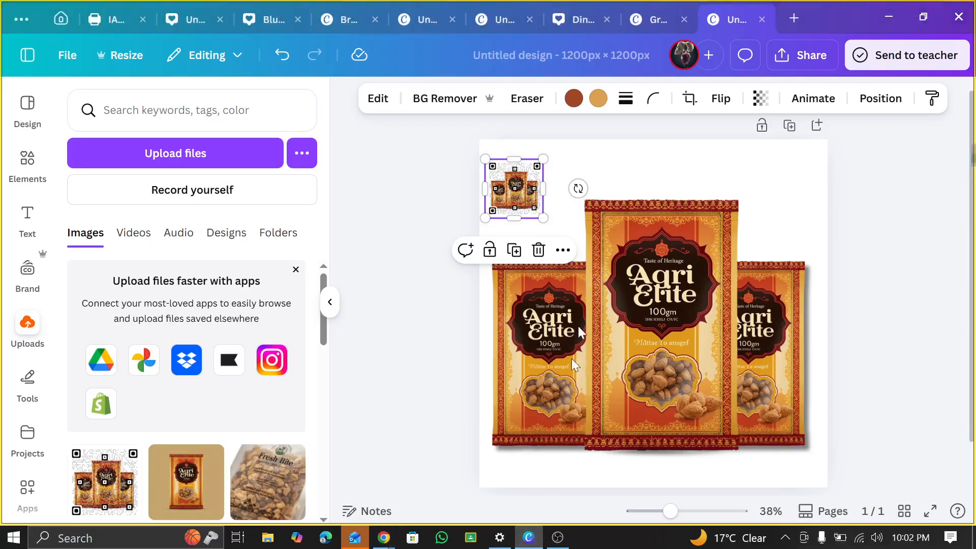
left_click(539, 251)
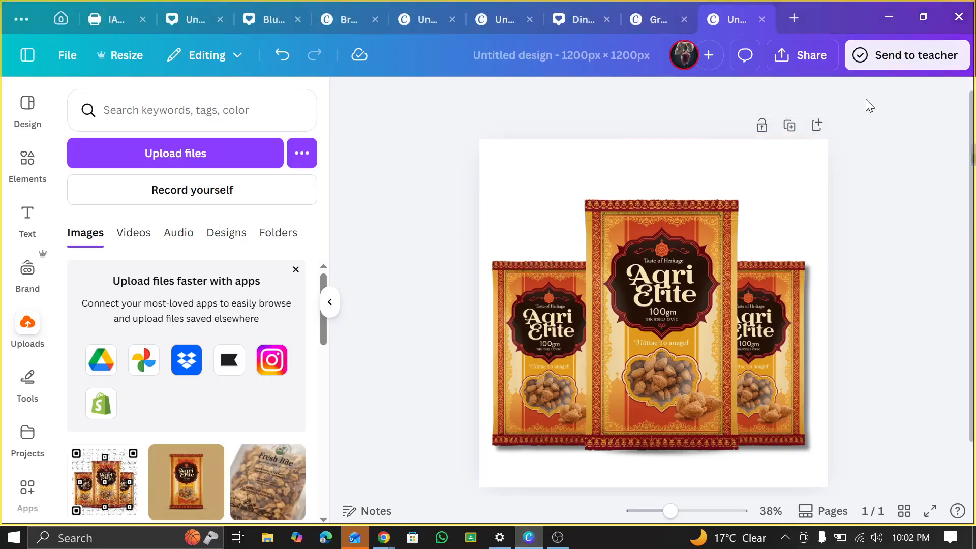
left_click(802, 53)
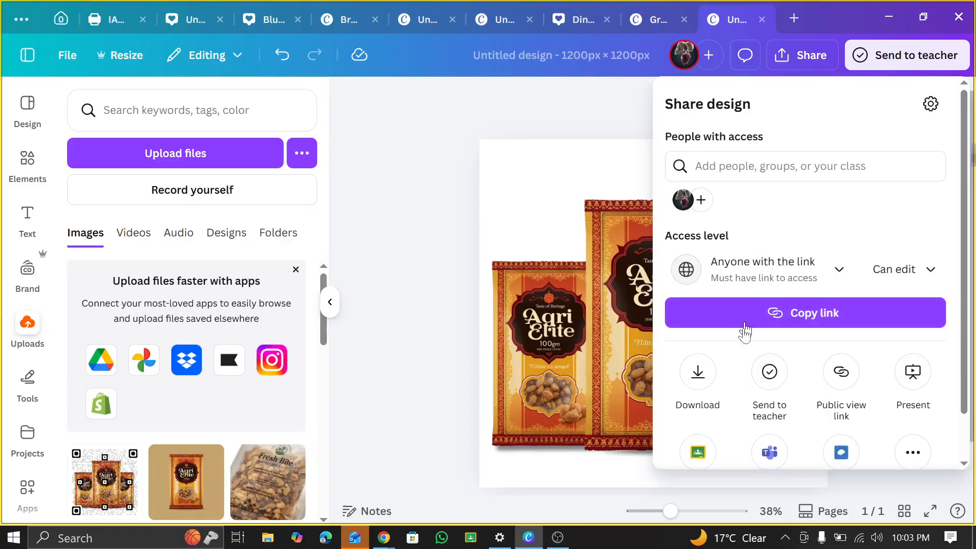
scroll(697, 375, "down", 2)
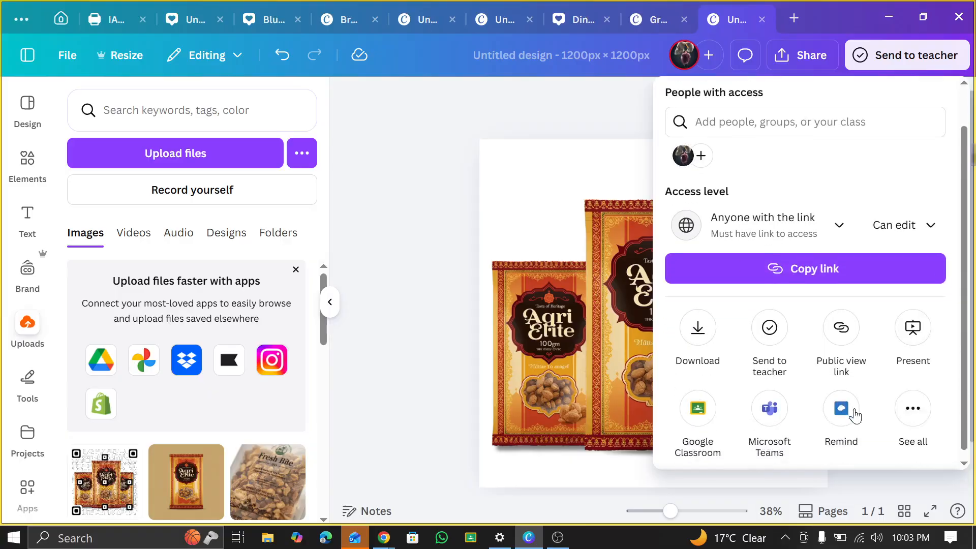
left_click(910, 405)
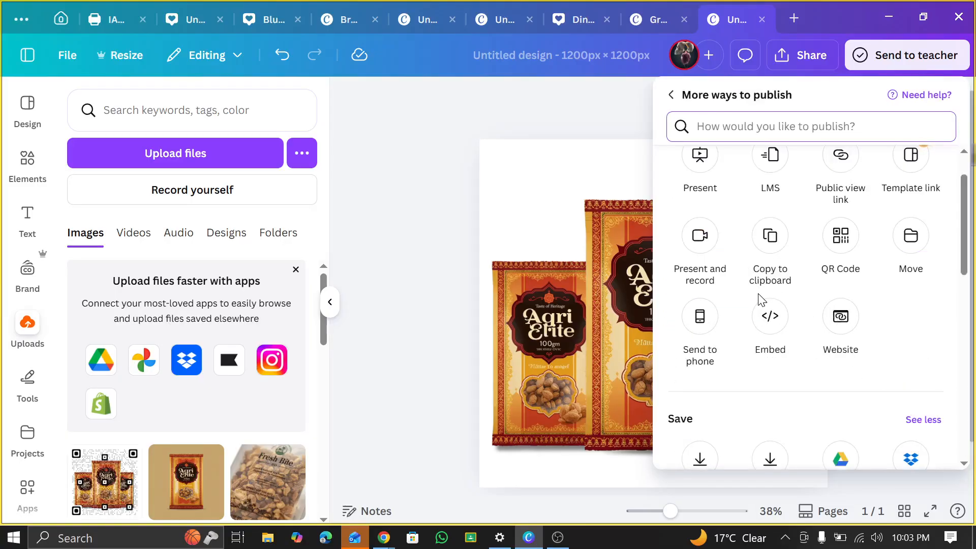
left_click(839, 235)
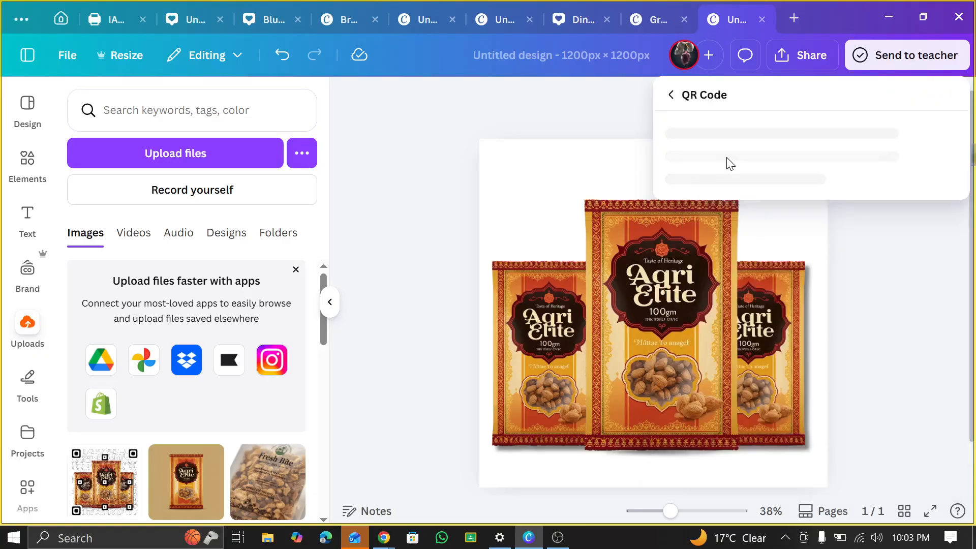
left_click(745, 187)
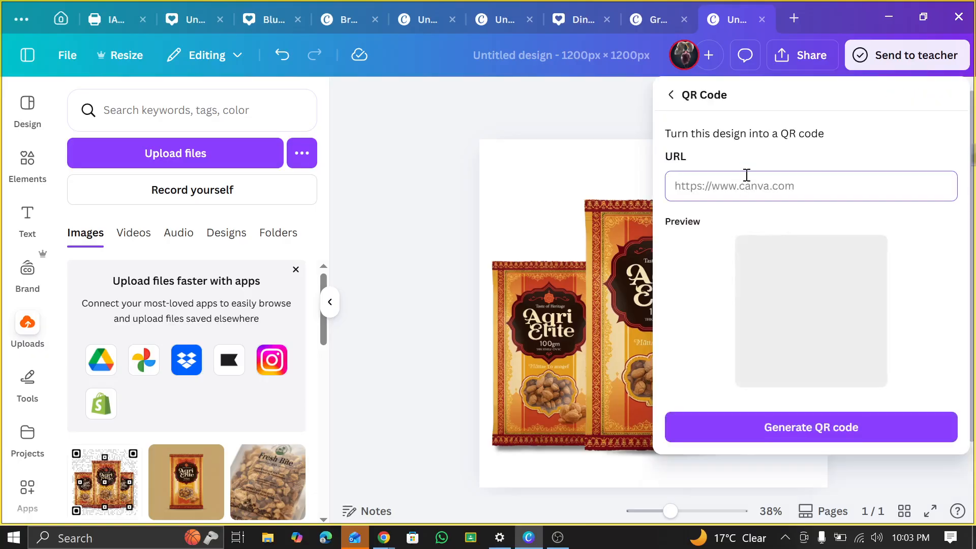
key("ctrl+v")
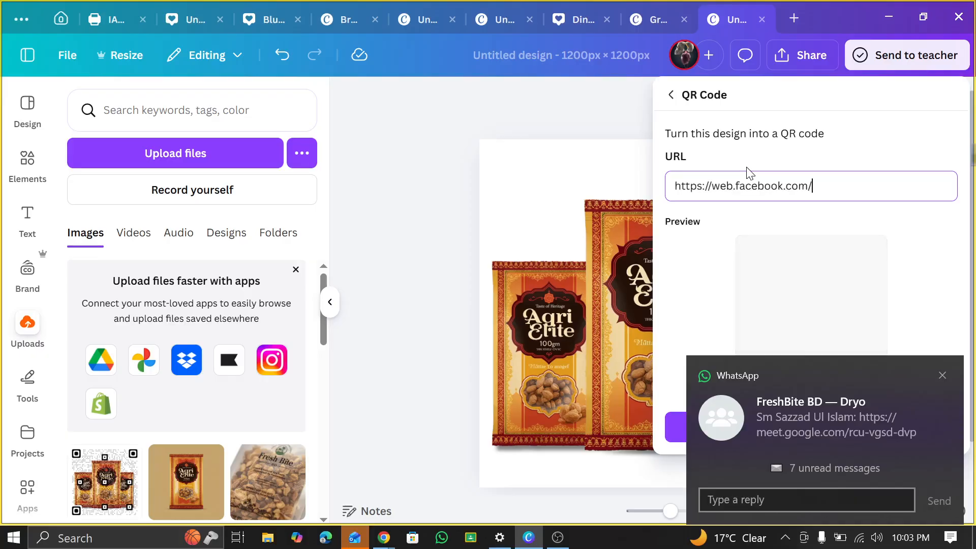
left_click(943, 375)
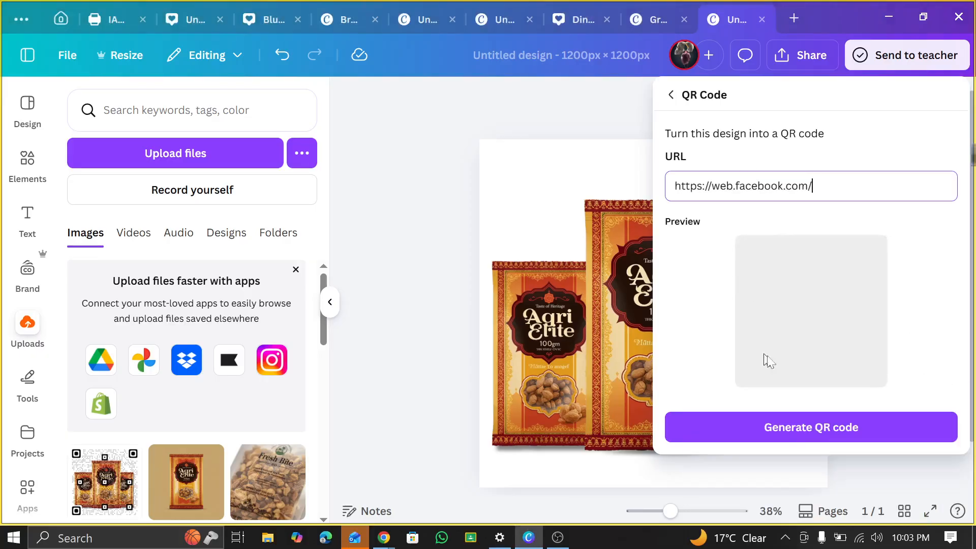
left_click(821, 425)
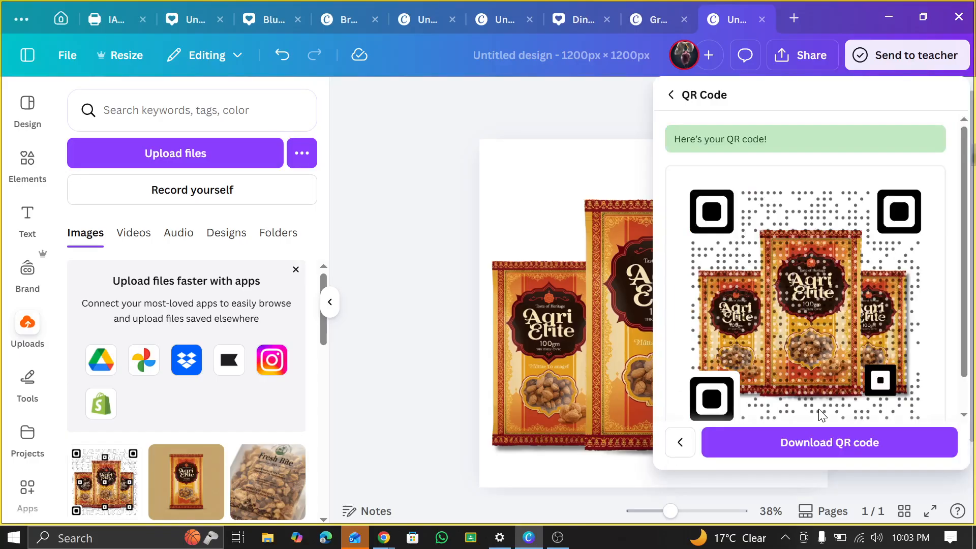
left_click(551, 83)
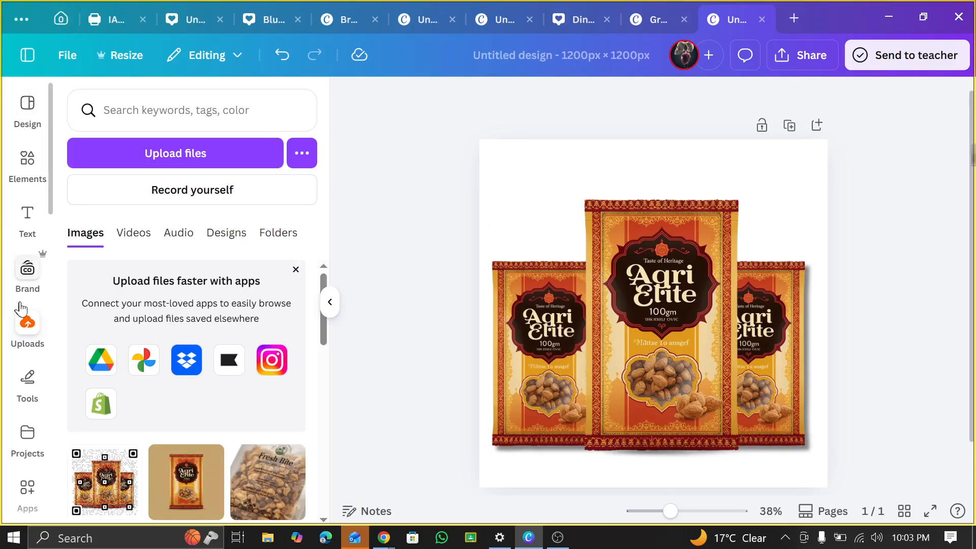
Search the Canva apps for QR Code Generator and open the QR code app
scroll(31, 356, "down", 5)
left_click(28, 272)
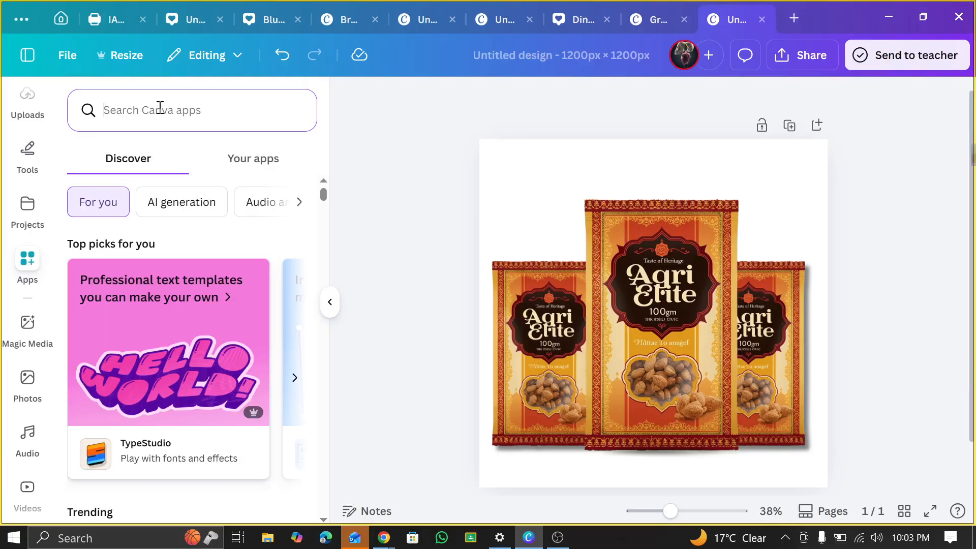
type("QR")
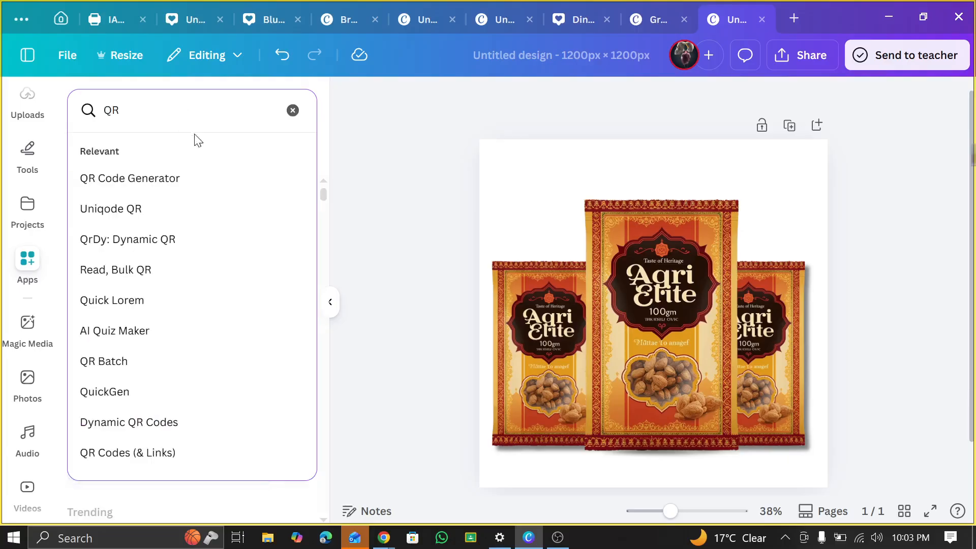
left_click(186, 178)
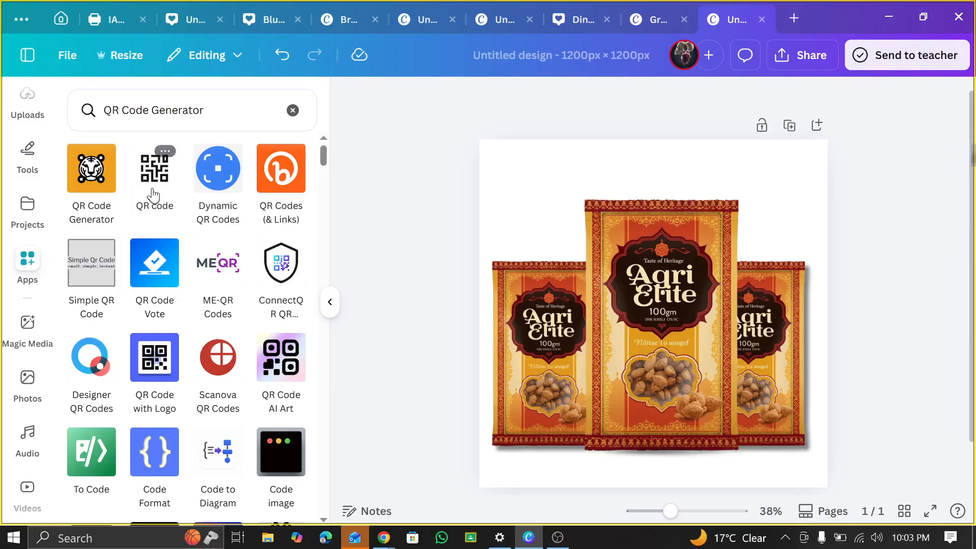
left_click(154, 173)
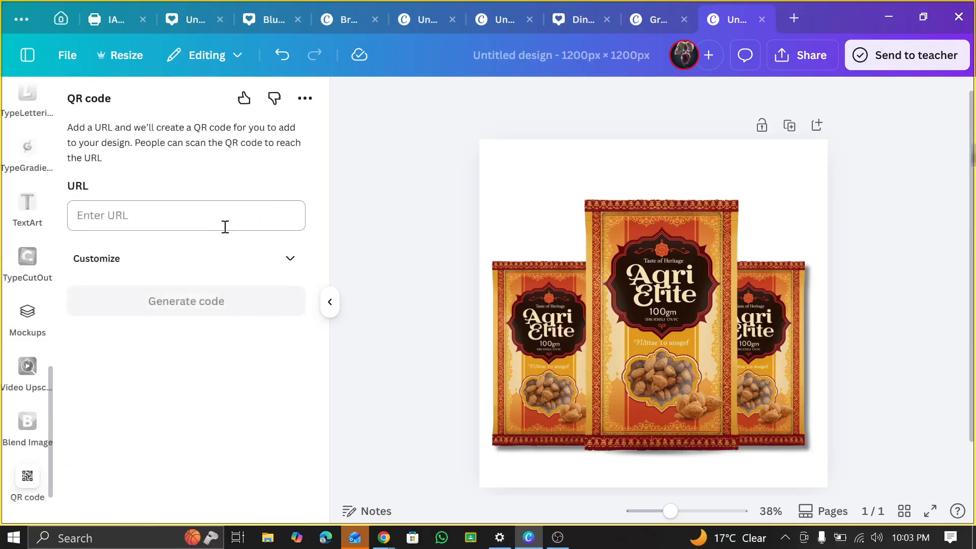
left_click(188, 216)
key("ctrl+v")
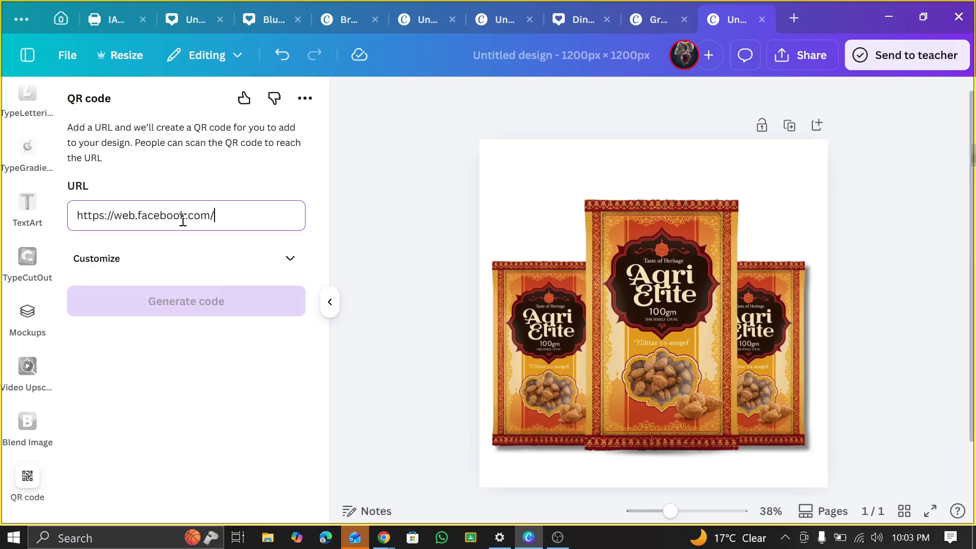
left_click(188, 289)
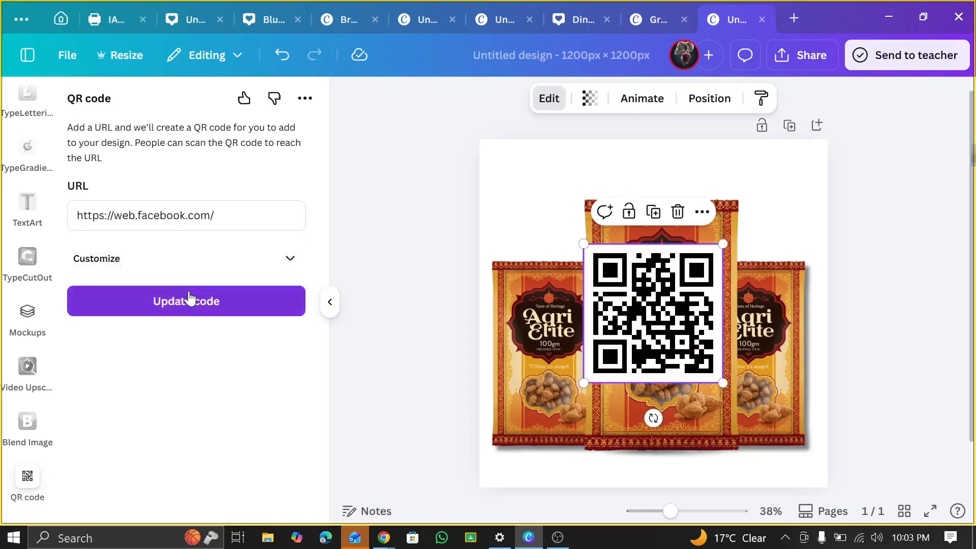
left_click_drag(723, 382, 526, 183)
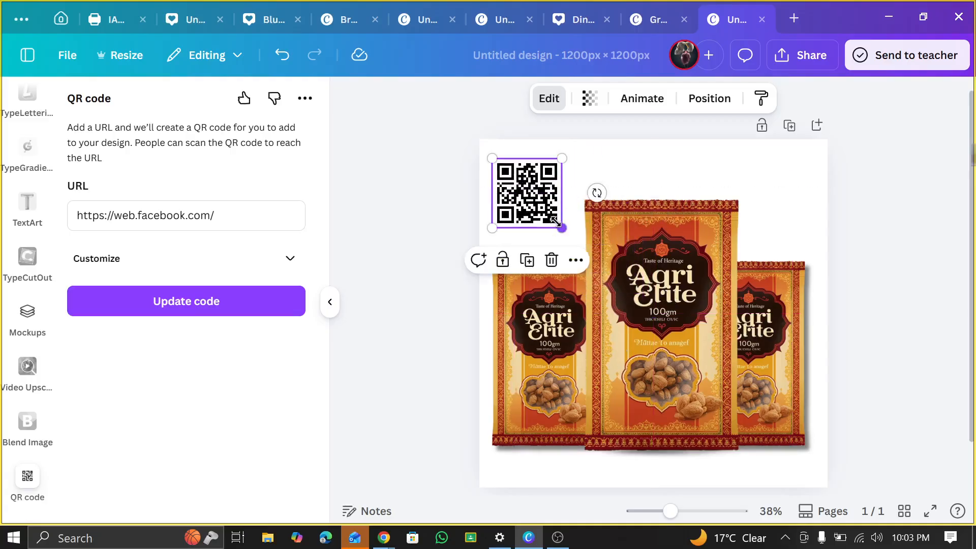
left_click_drag(563, 227, 570, 235)
left_click(844, 193)
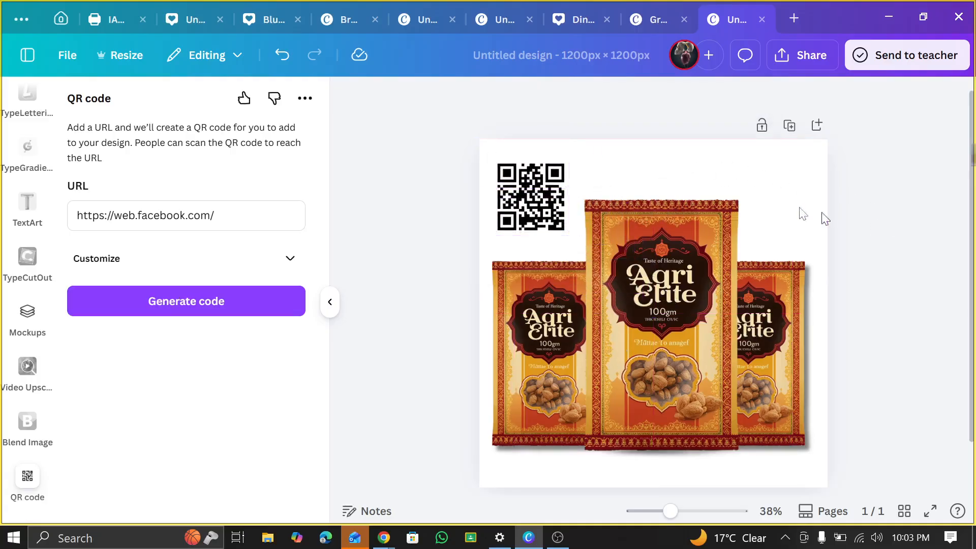
Reopen the QR code app from the app search results to review the placed code's URL, and collapse the side panel
left_click(540, 192)
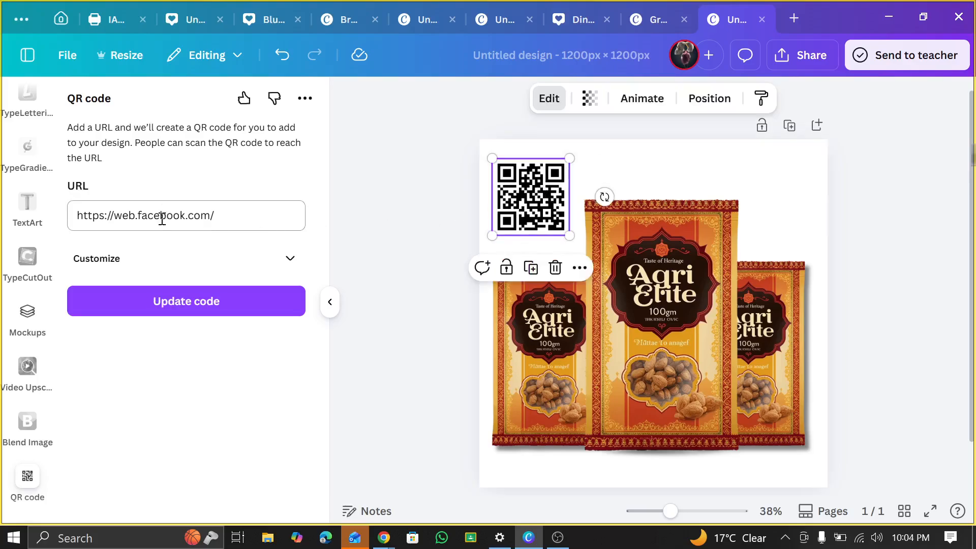
scroll(20, 305, "up", 2)
scroll(22, 326, "up", 8)
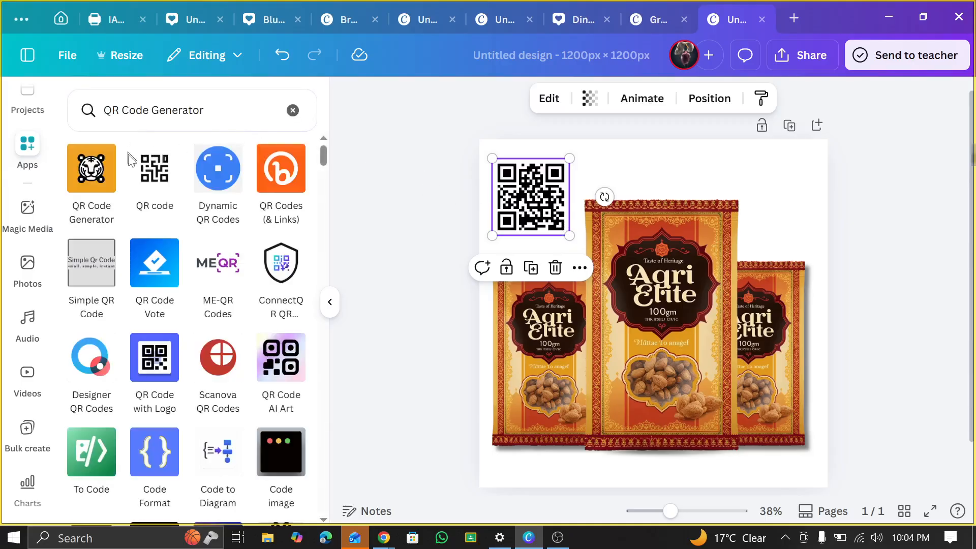
left_click(147, 177)
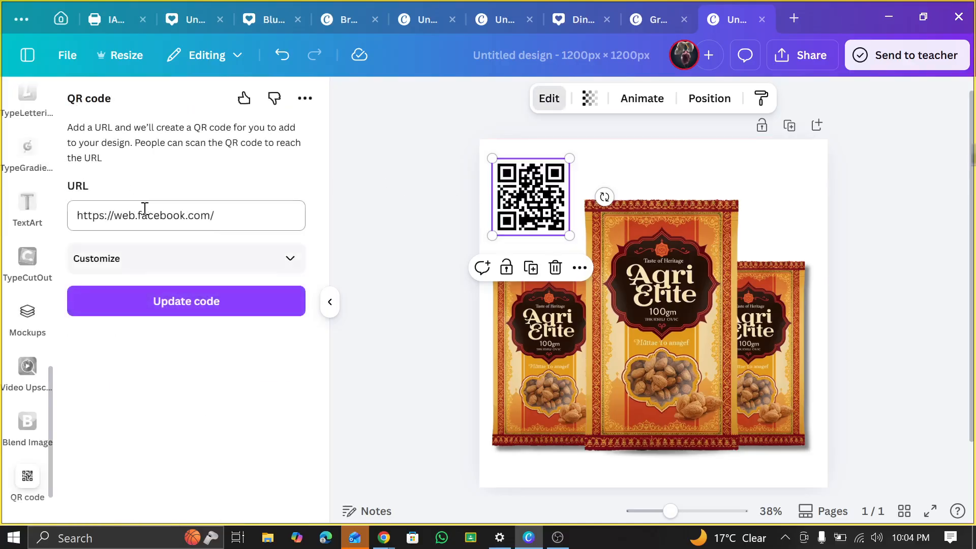
triple_click(107, 215)
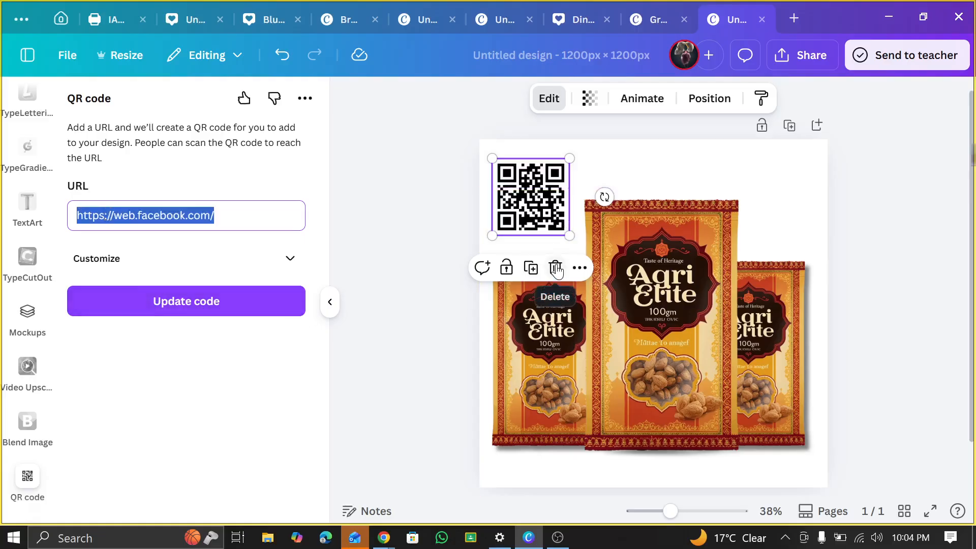
left_click(329, 302)
left_click(266, 247)
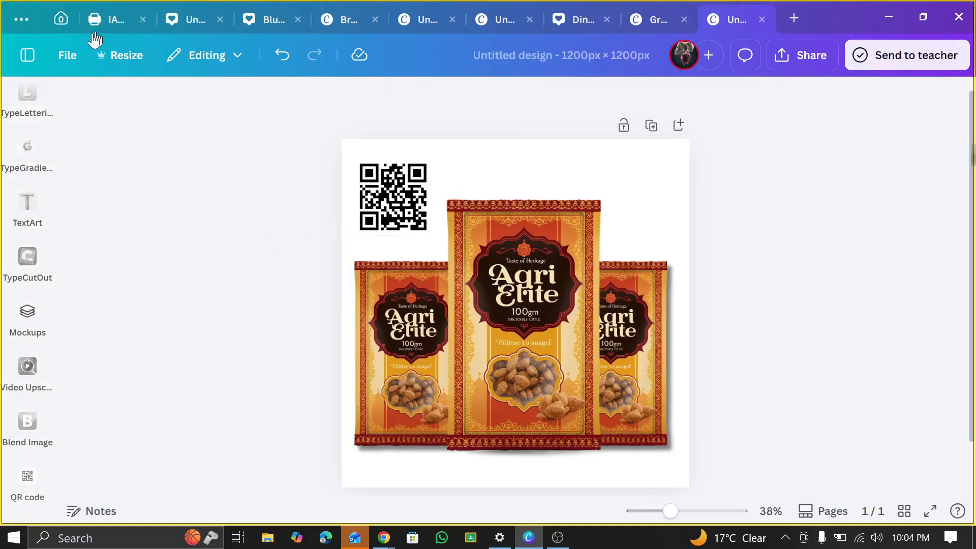
Look through the recent designs on the Canva home page and return to the three-pouch design
left_click(61, 19)
scroll(631, 417, "down", 3)
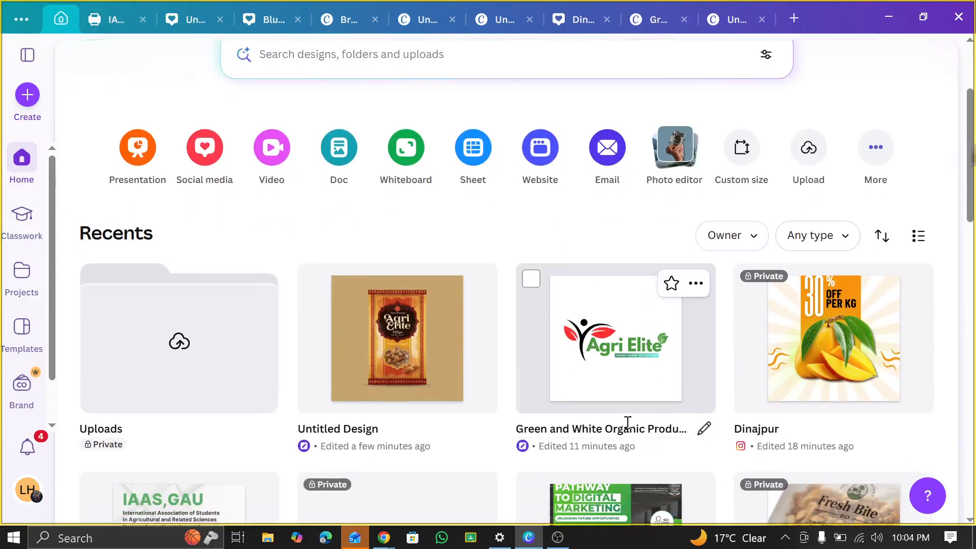
scroll(628, 423, "down", 9)
scroll(383, 326, "up", 12)
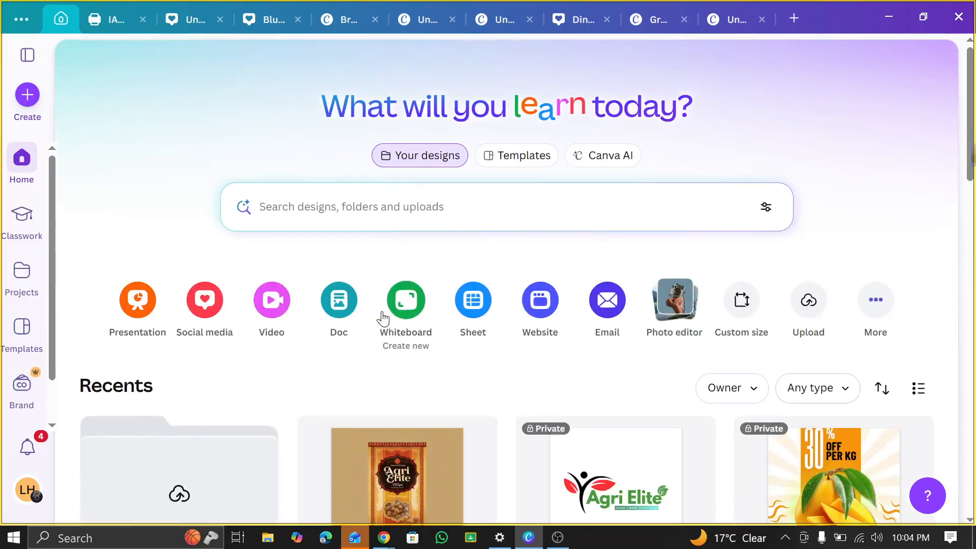
left_click(731, 19)
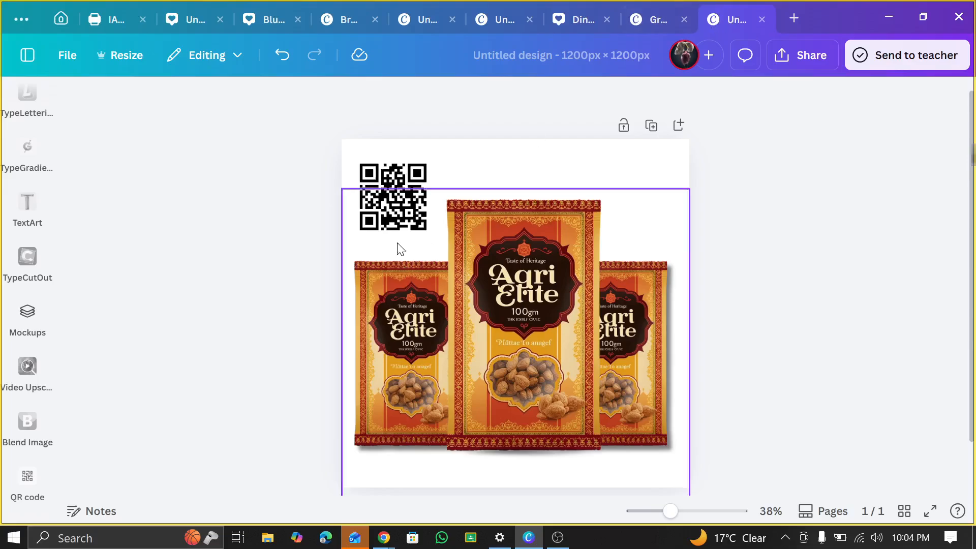
Shrink the QR code above the side pouch slightly and leave it selected
left_click(407, 218)
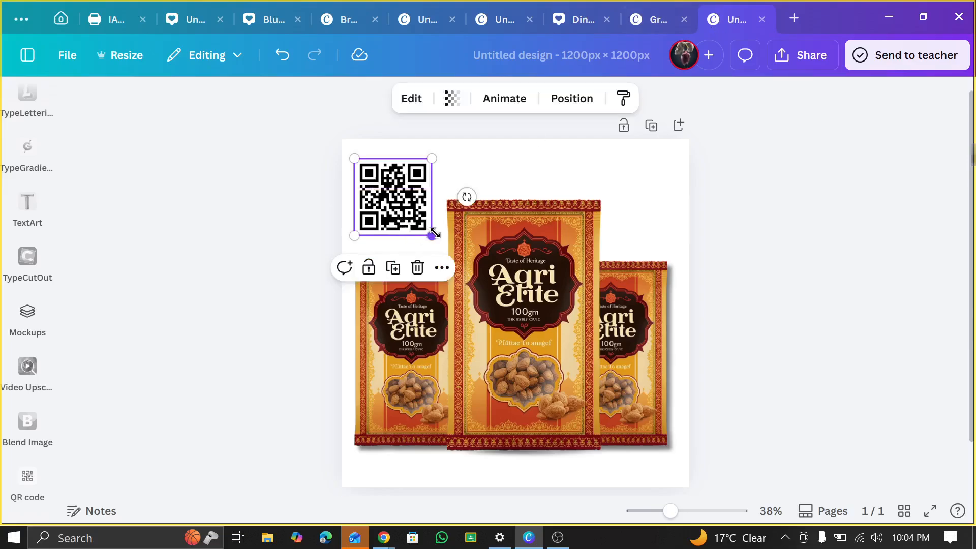
left_click_drag(435, 234, 422, 222)
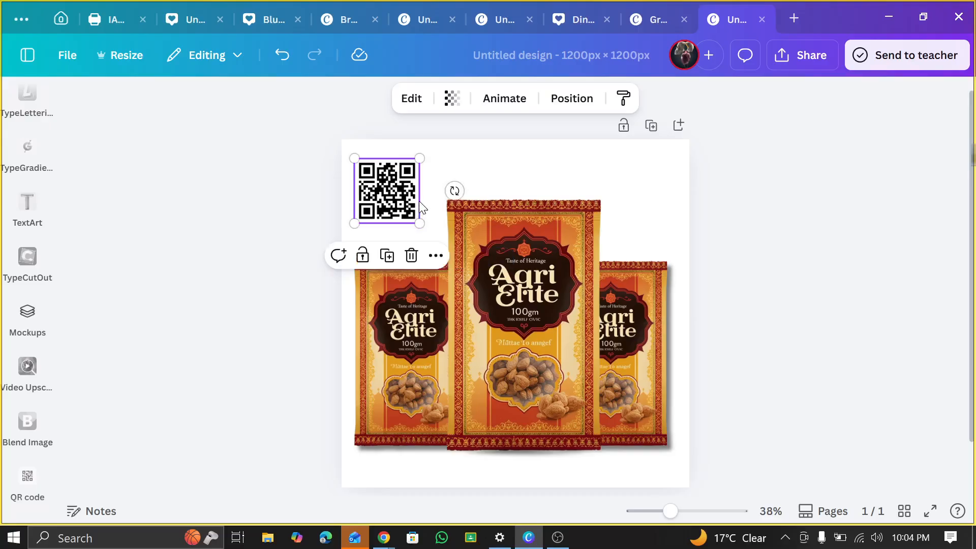
left_click(280, 204)
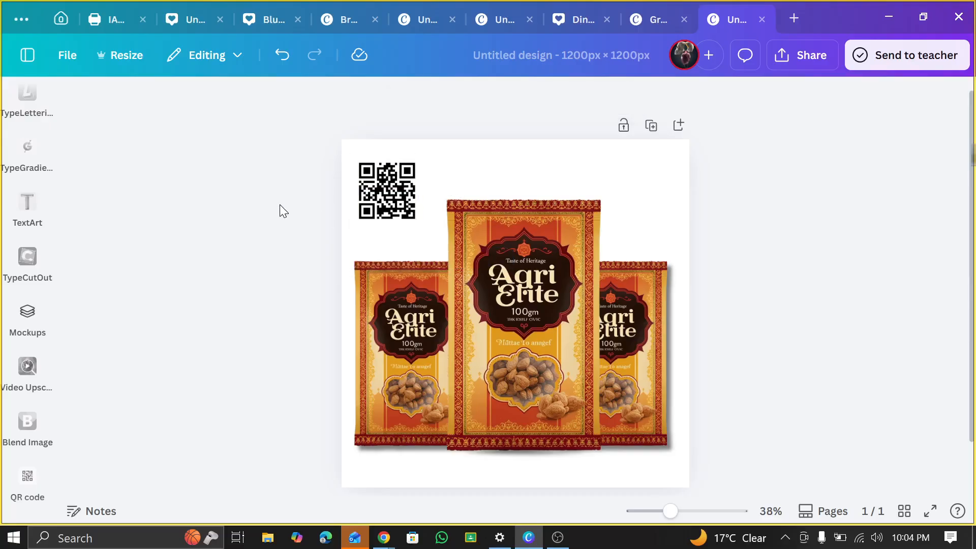
left_click(379, 202)
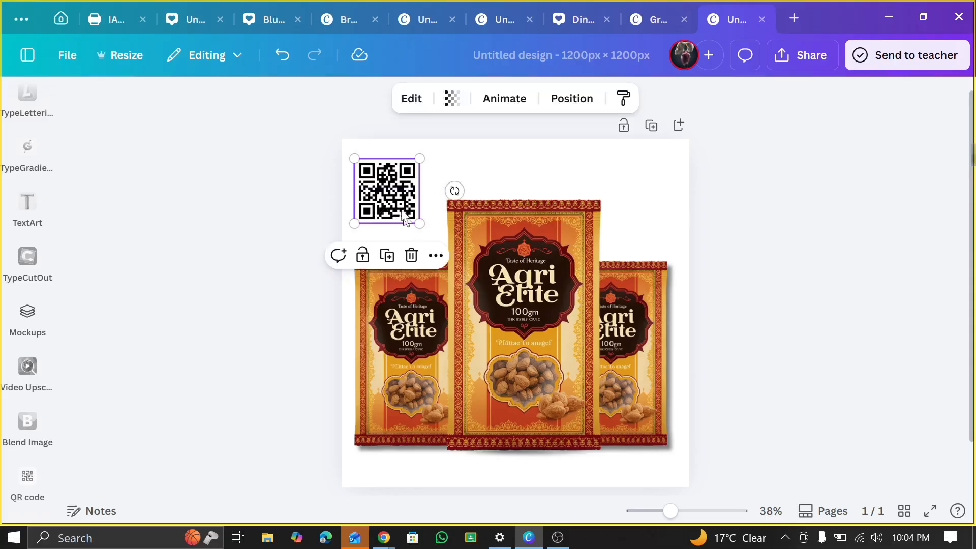
Deselect the QR code and look through the recent designs on the Canva home page
left_click(270, 248)
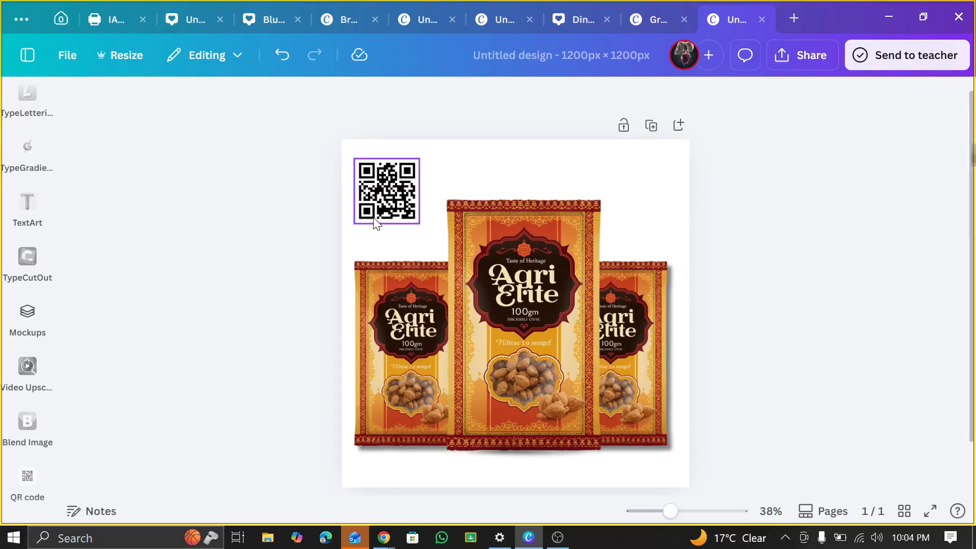
left_click(387, 191)
left_click(184, 200)
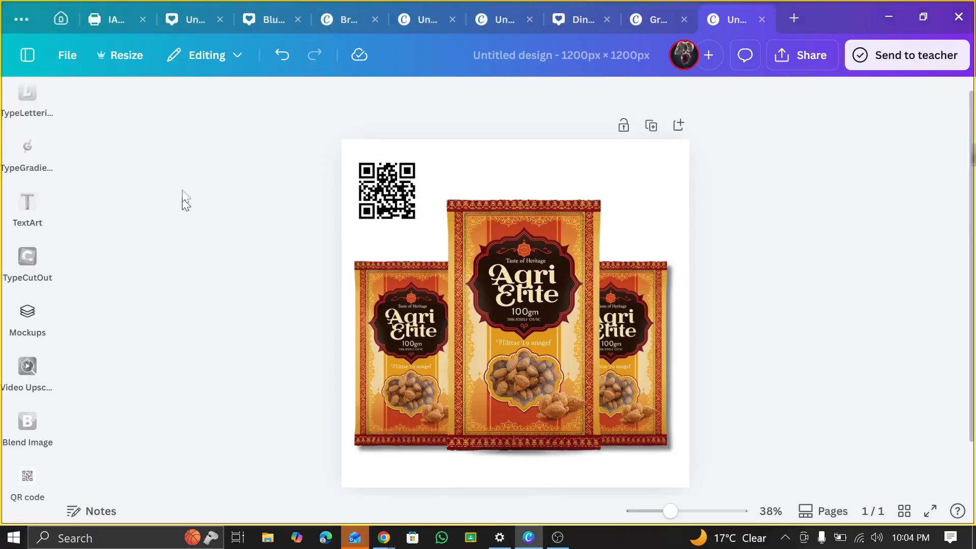
left_click(56, 13)
scroll(504, 277, "down", 5)
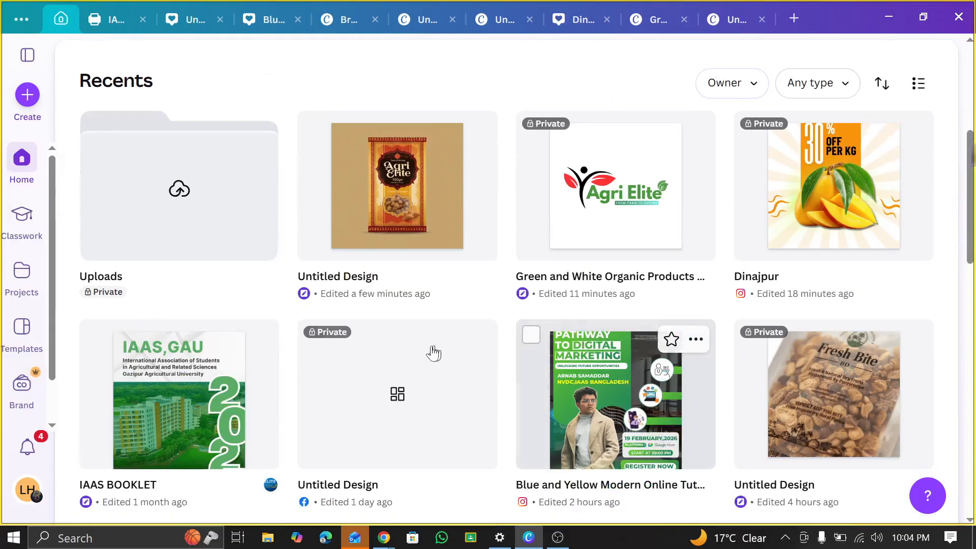
scroll(430, 350, "down", 4)
scroll(424, 355, "up", 3)
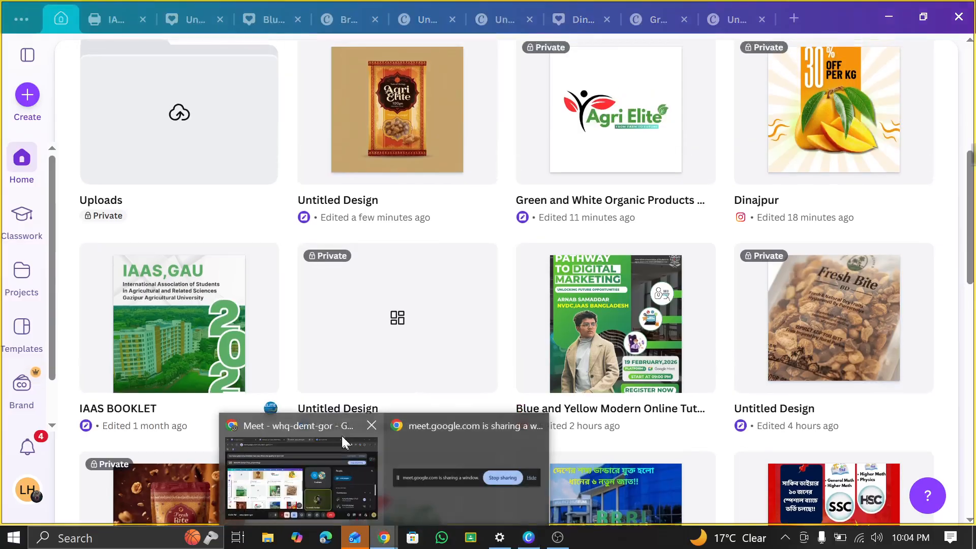
Switch to the Facebook page in Chrome and close the floating Google Meet window
left_click(302, 447)
left_click(647, 14)
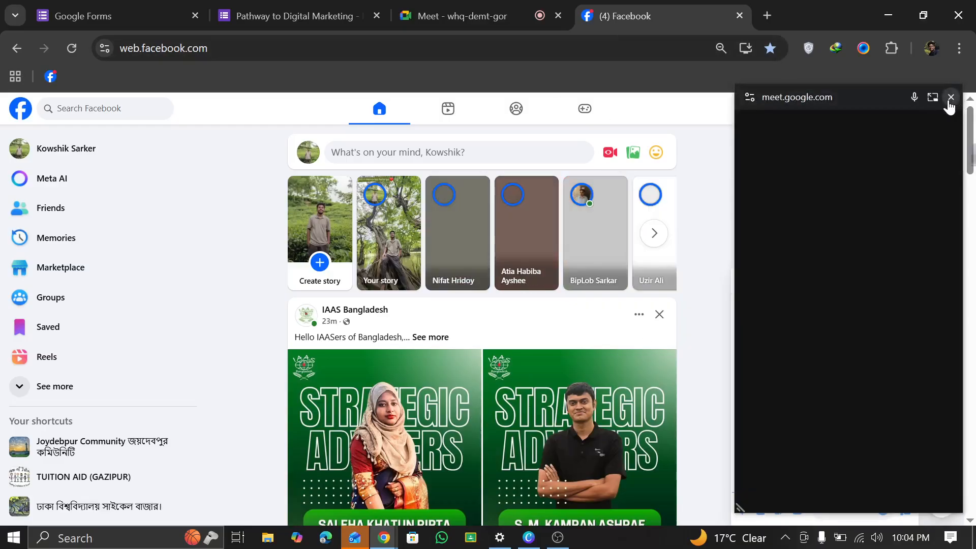
left_click(951, 96)
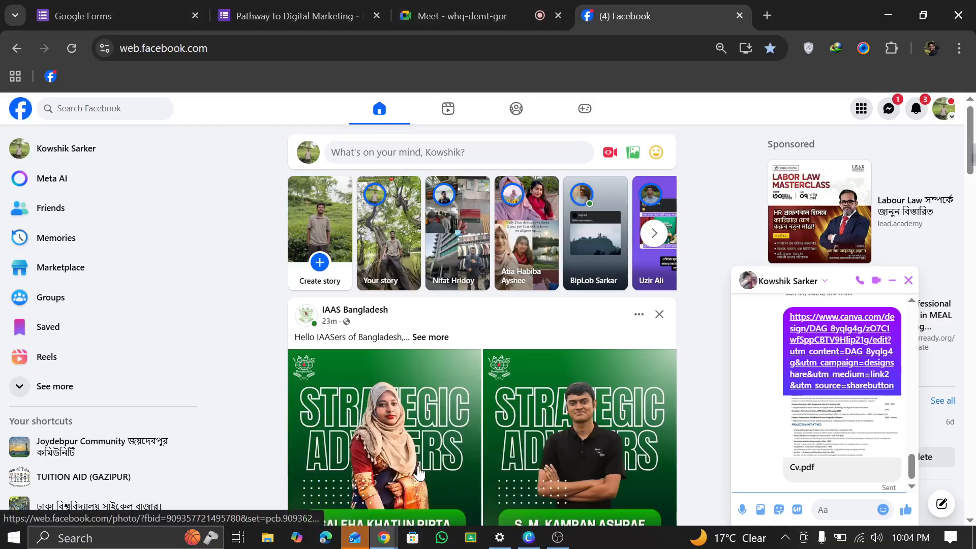
Return to the Google Meet call in Chrome and close its list of people
mouse_move(383, 537)
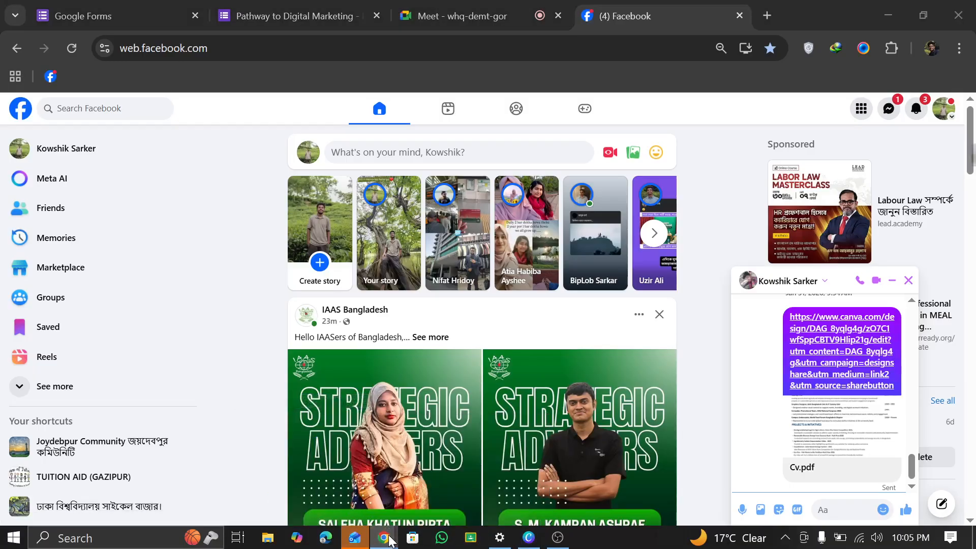
left_click(435, 478)
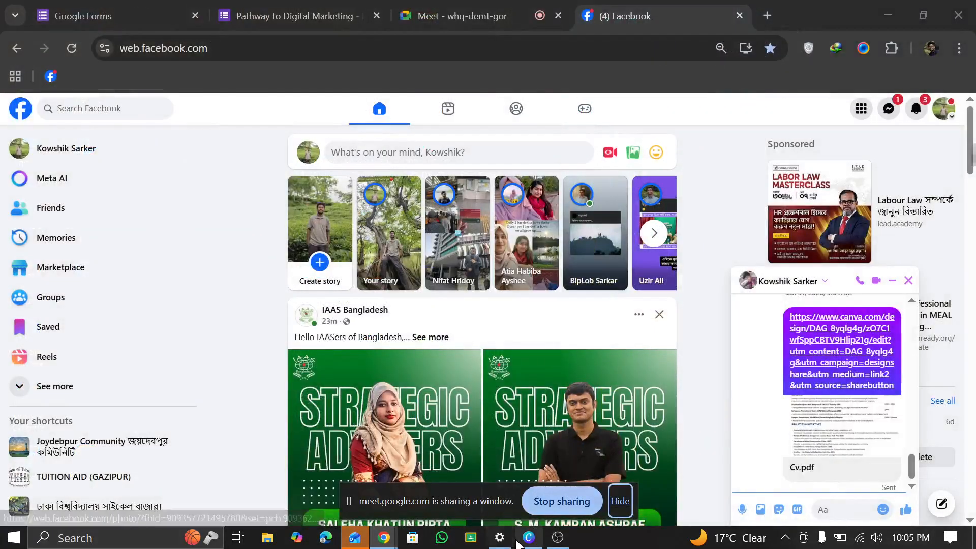
mouse_move(383, 537)
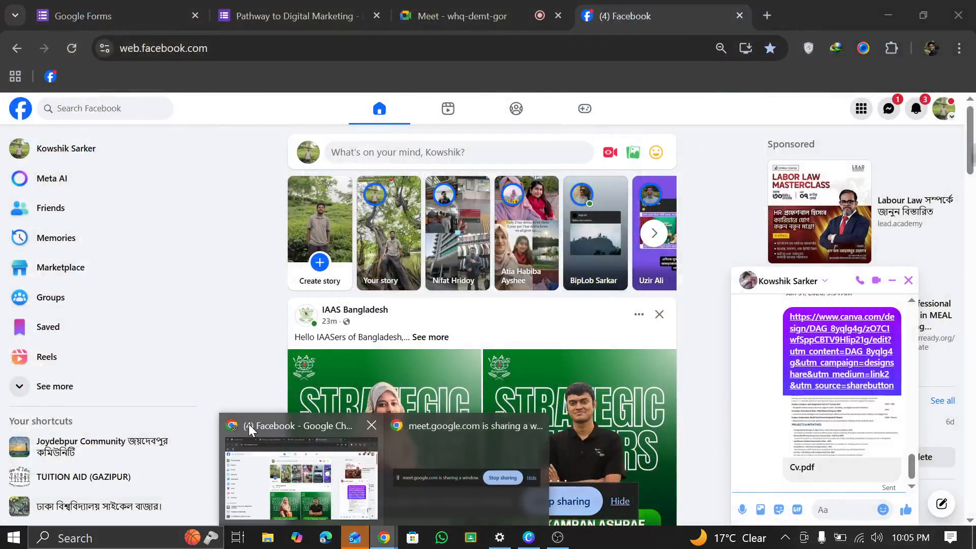
left_click(453, 16)
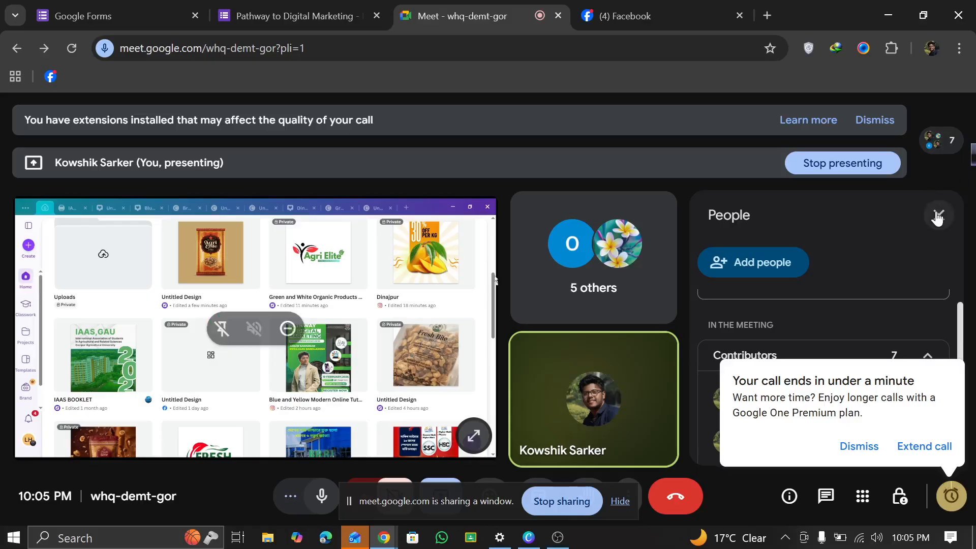
left_click(938, 216)
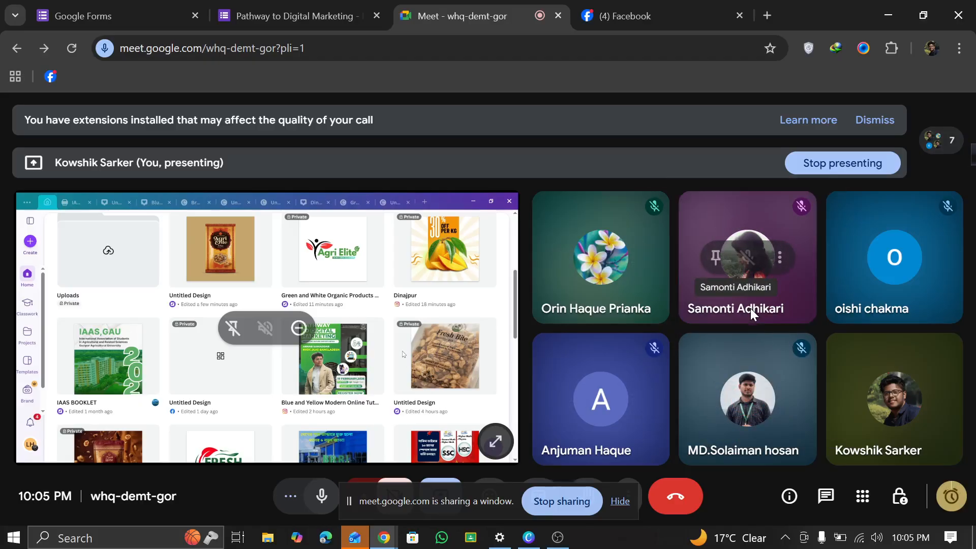
Leave the Google Meet call to end the shared presentation
left_click(571, 545)
left_click(571, 545)
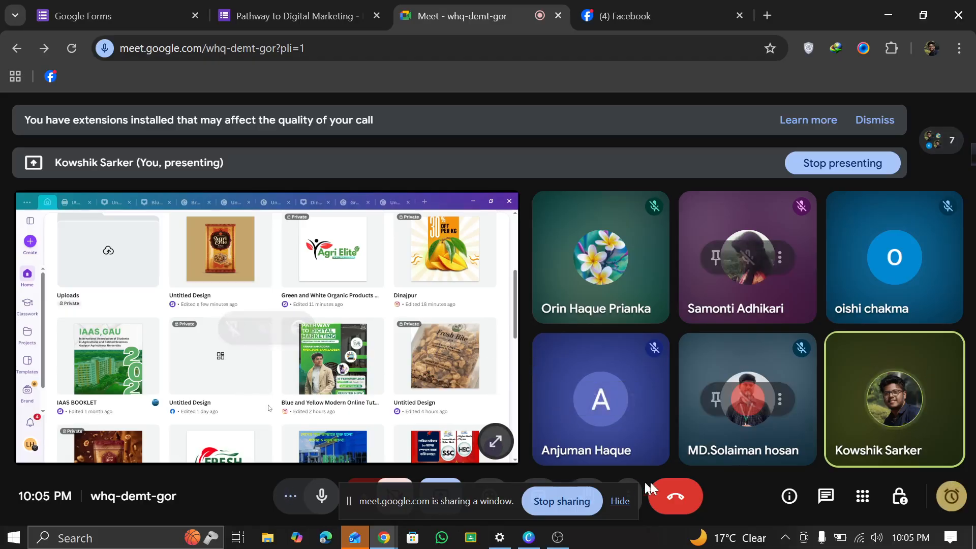
left_click(676, 500)
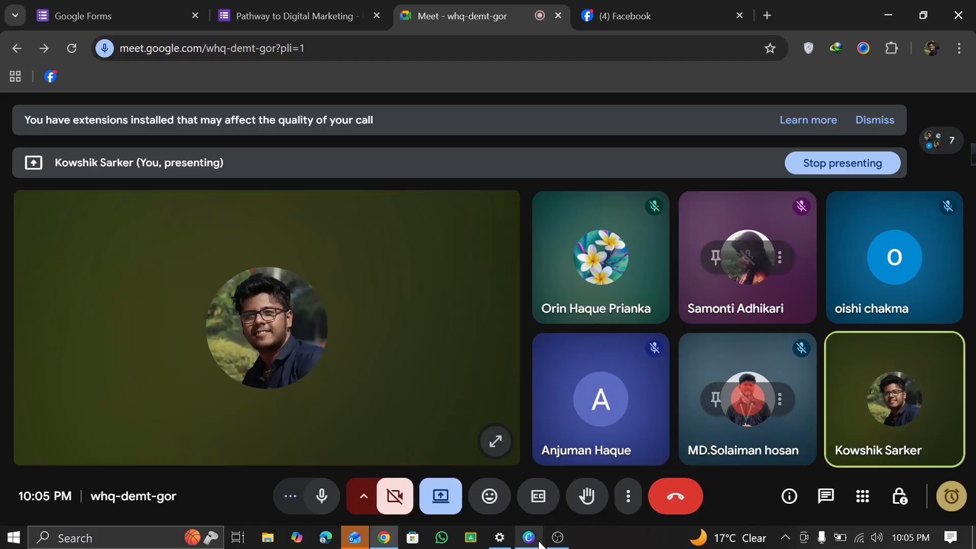